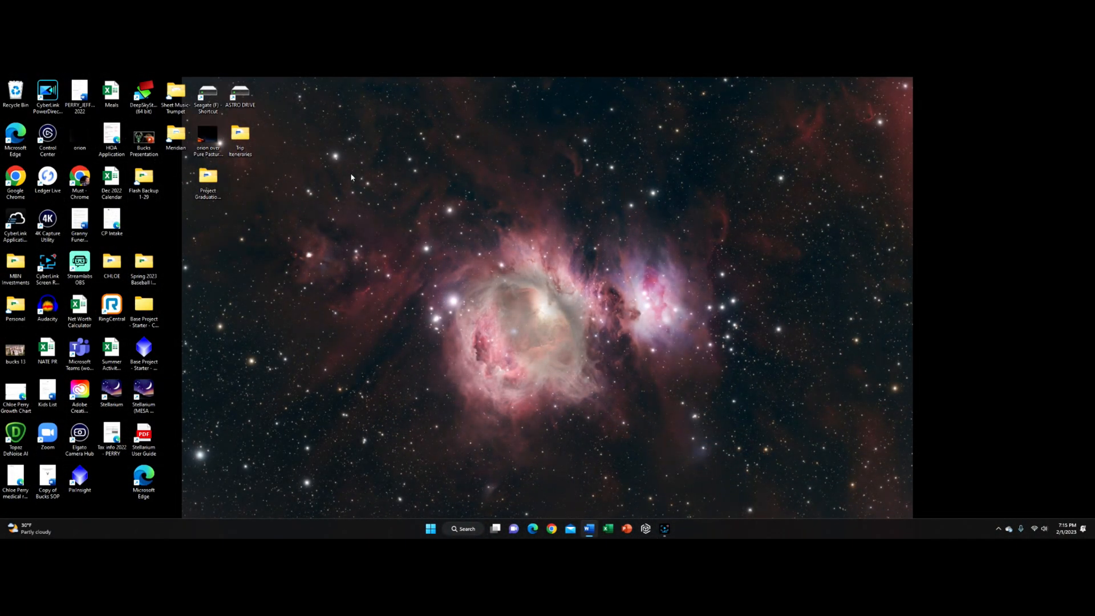
# Step: Open the Base Starter - Ver 2 project from the Astrophotography/2023/Sky Pony/Horse HEad folder on ASTRO DRIVE
pyautogui.doubleClick(243, 96)
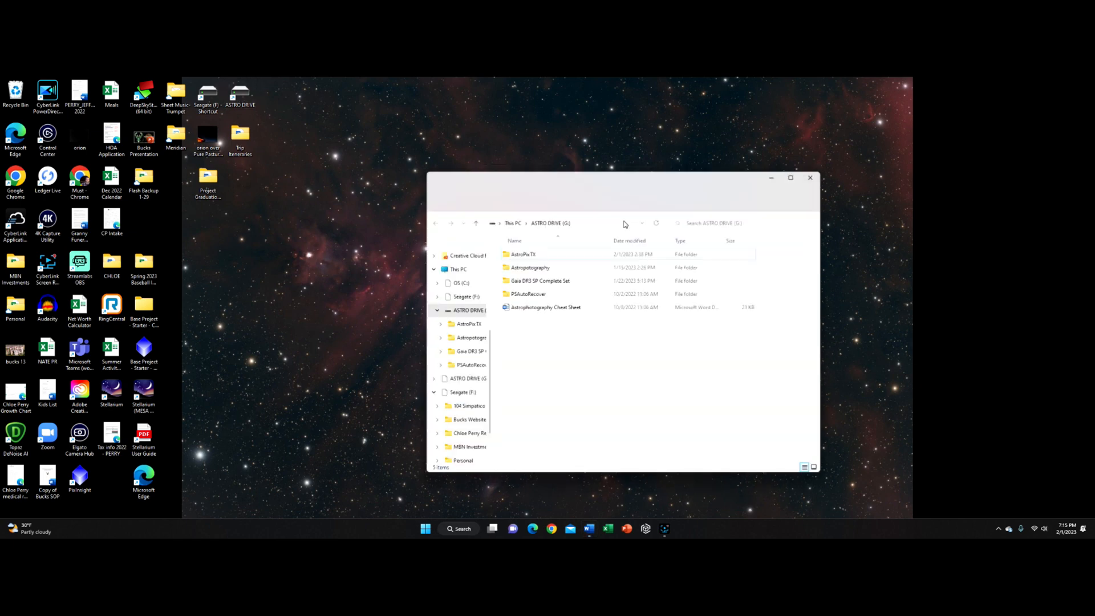
pyautogui.doubleClick(536, 269)
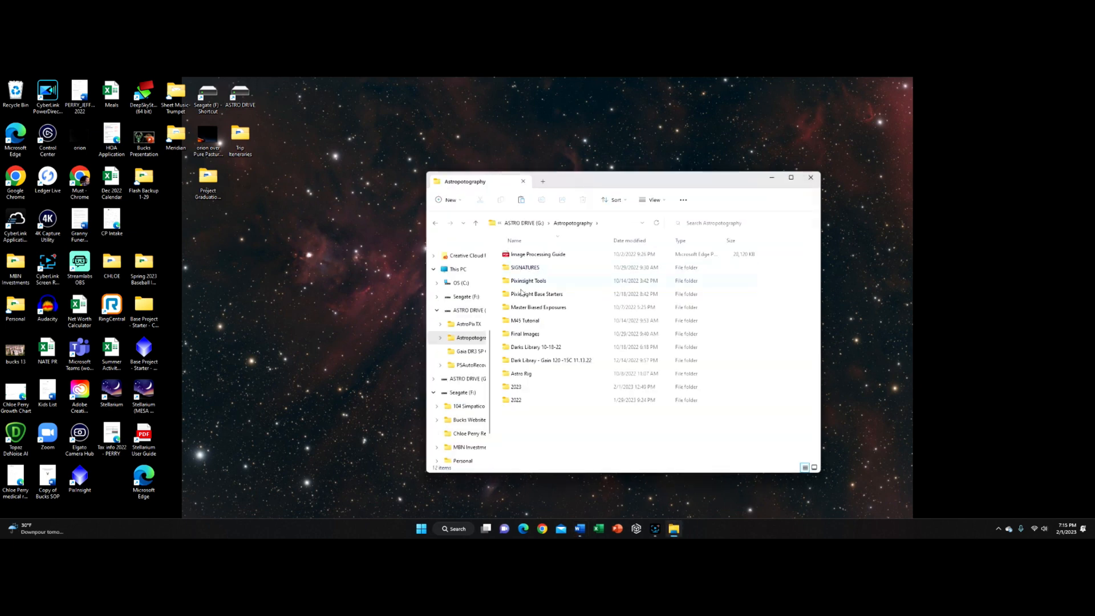
pyautogui.doubleClick(516, 387)
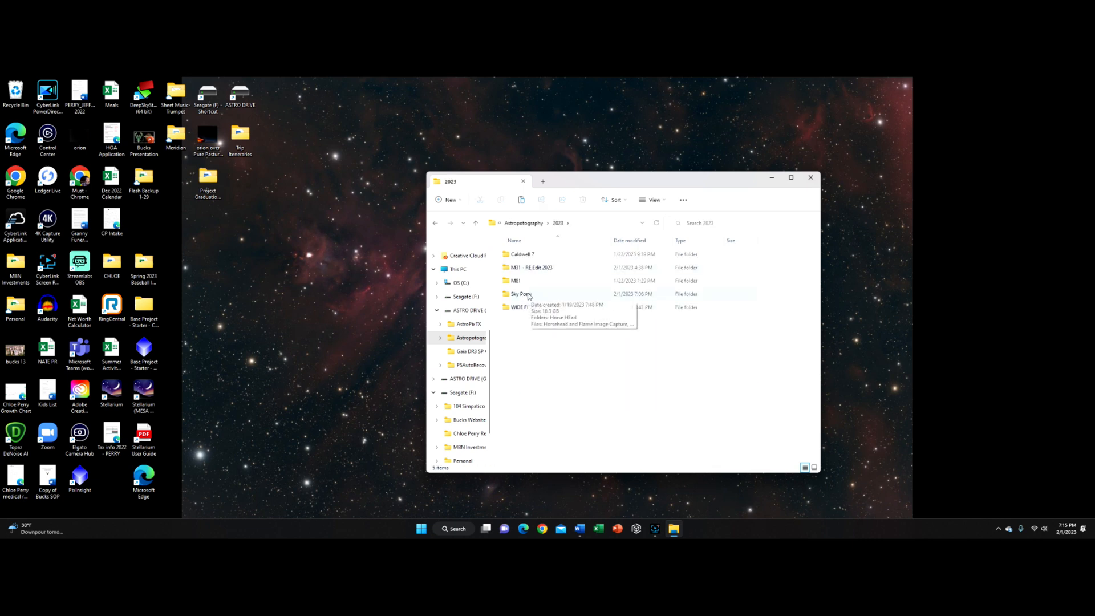
pyautogui.doubleClick(528, 296)
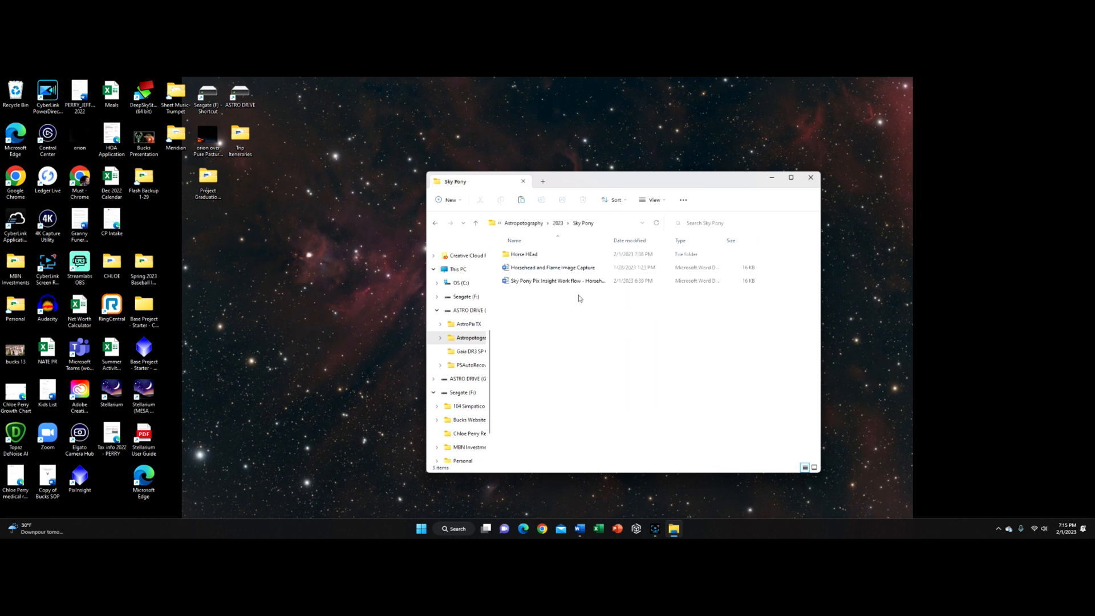
pyautogui.doubleClick(540, 260)
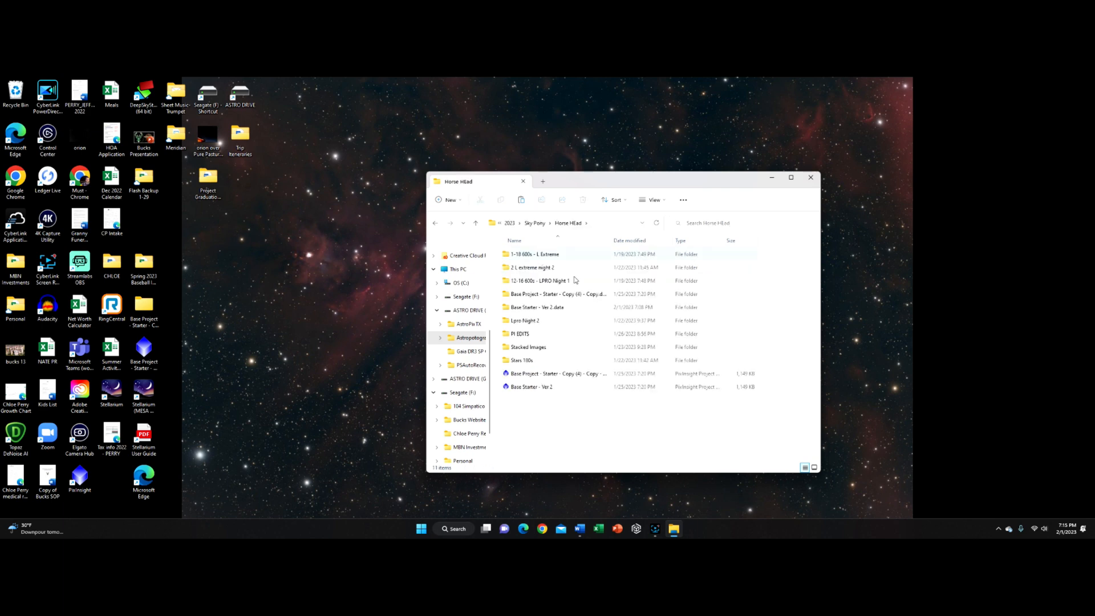
pyautogui.click(551, 389)
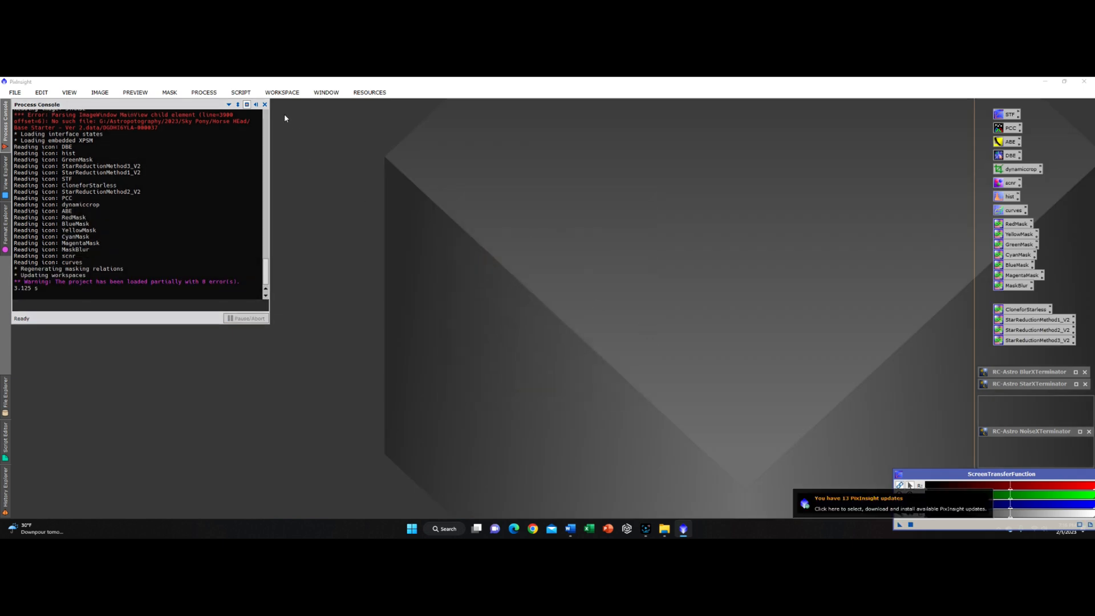
# Step: Open the three stacked images L Extreme Stack 60x600s, L PRo 30x600s and Stars - 180x10 from the Stacked Images folder
pyautogui.click(265, 104)
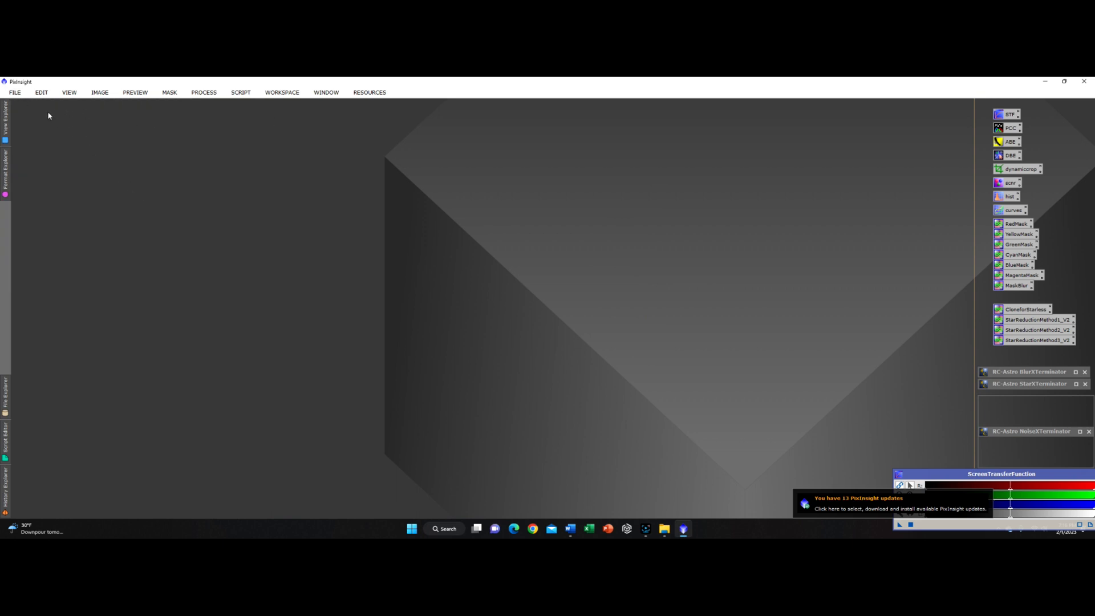
pyautogui.click(15, 92)
pyautogui.click(54, 107)
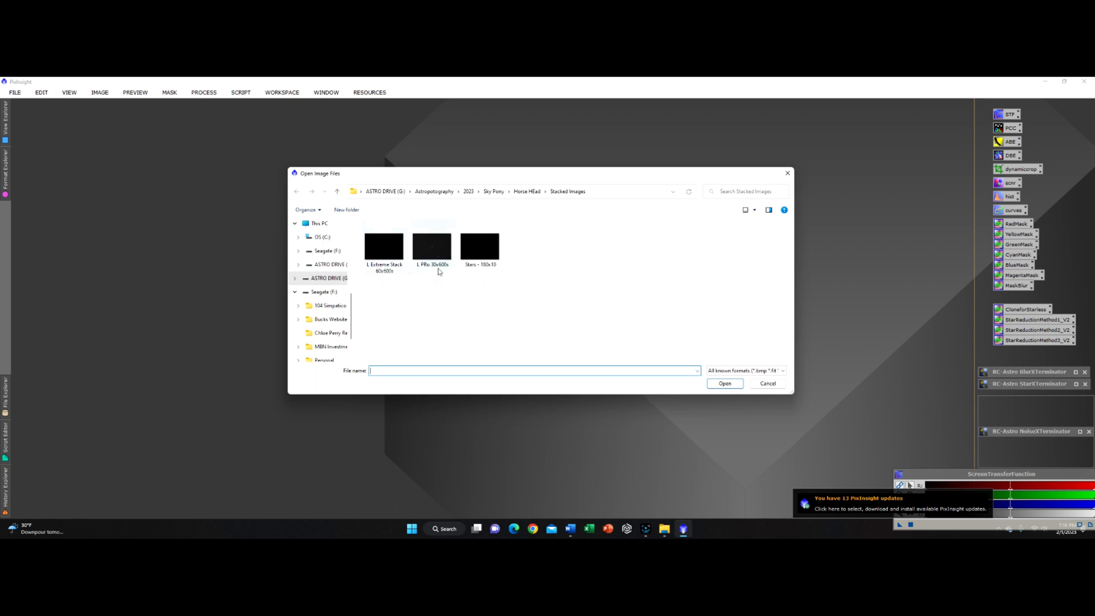
pyautogui.moveTo(438, 271)
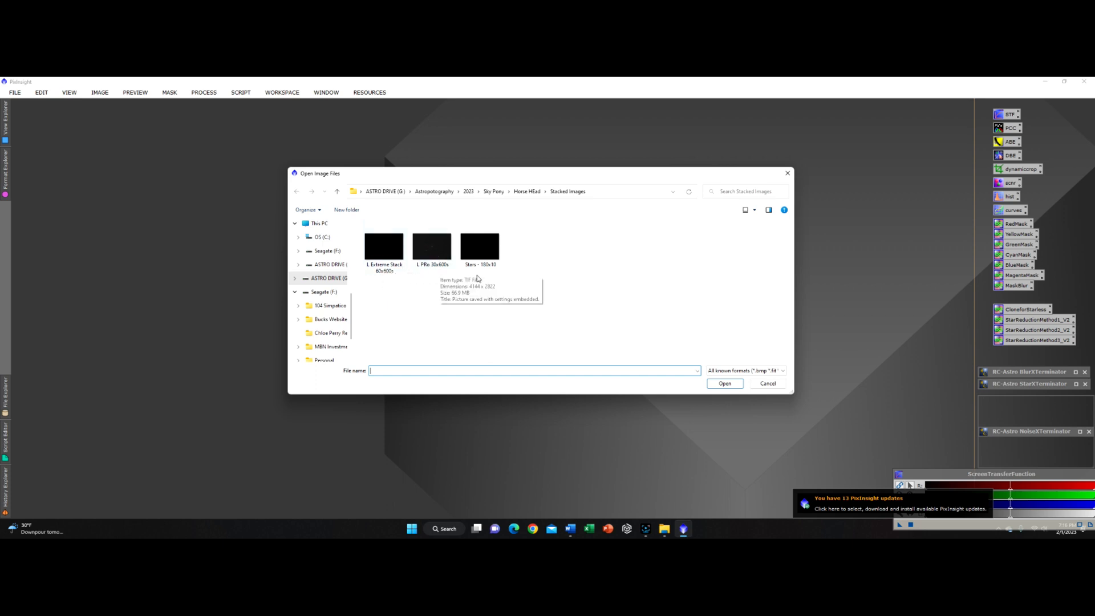
pyautogui.moveTo(489, 269)
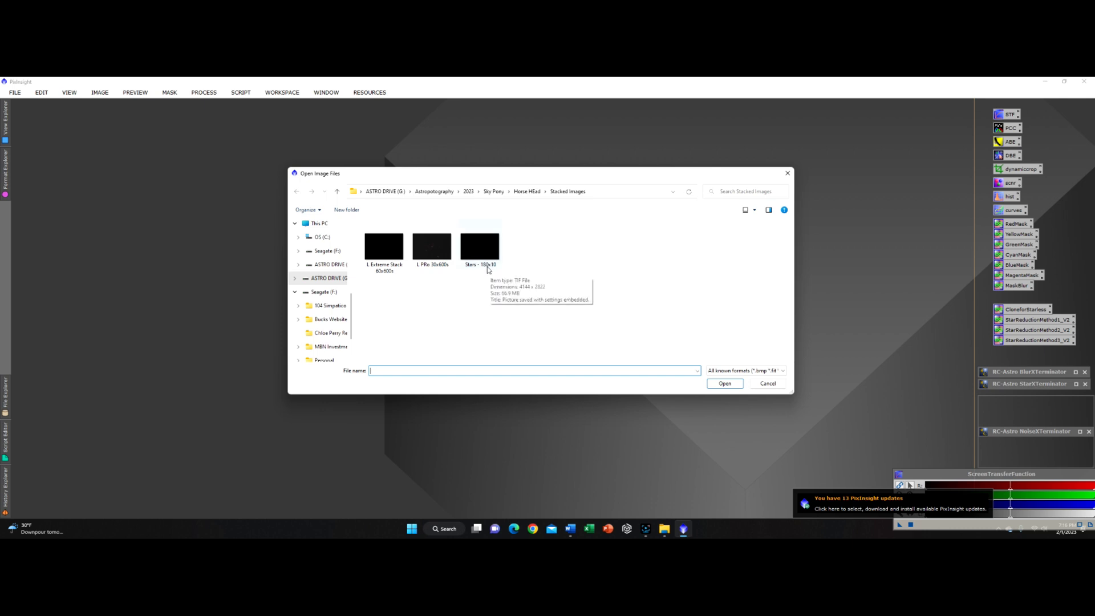
pyautogui.click(489, 269)
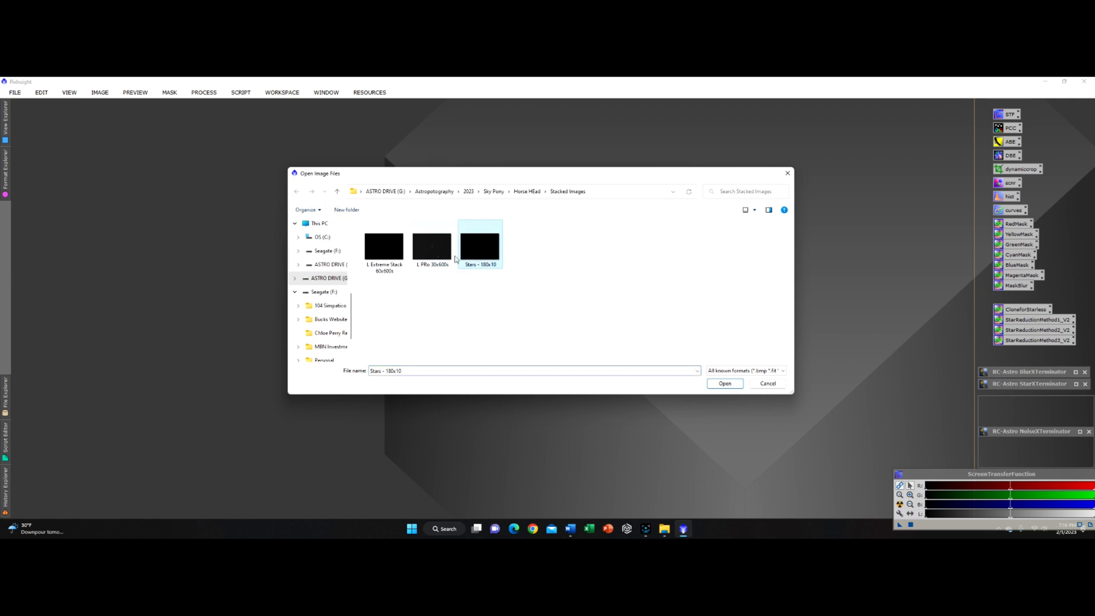
pyautogui.keyDown('ctrl'); pyautogui.click(433, 259); pyautogui.keyUp('ctrl')
pyautogui.keyDown('ctrl'); pyautogui.click(393, 256); pyautogui.keyUp('ctrl')
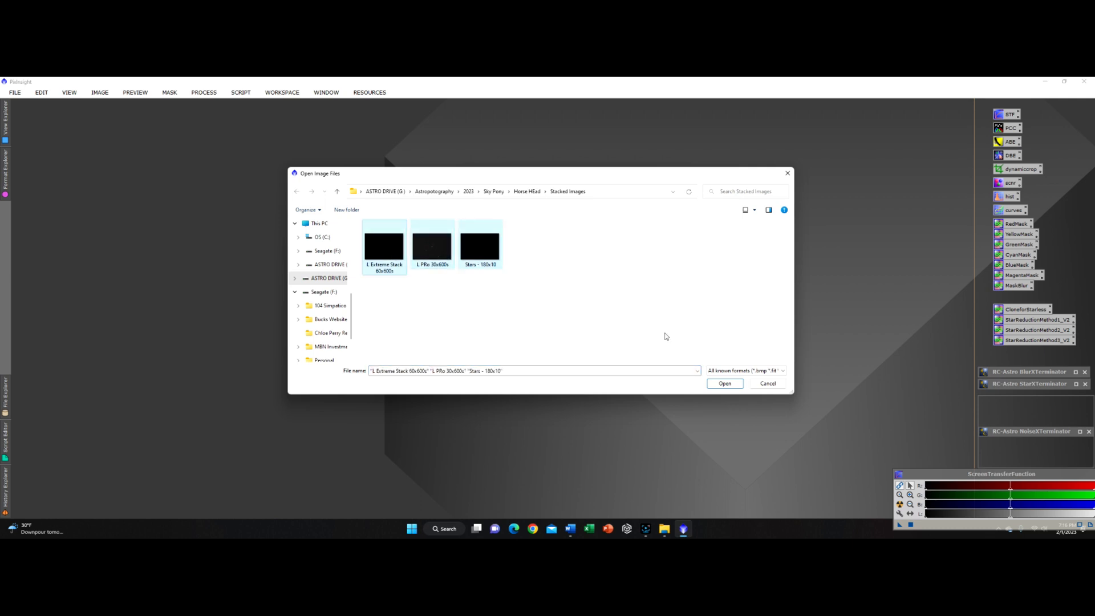
pyautogui.click(724, 382)
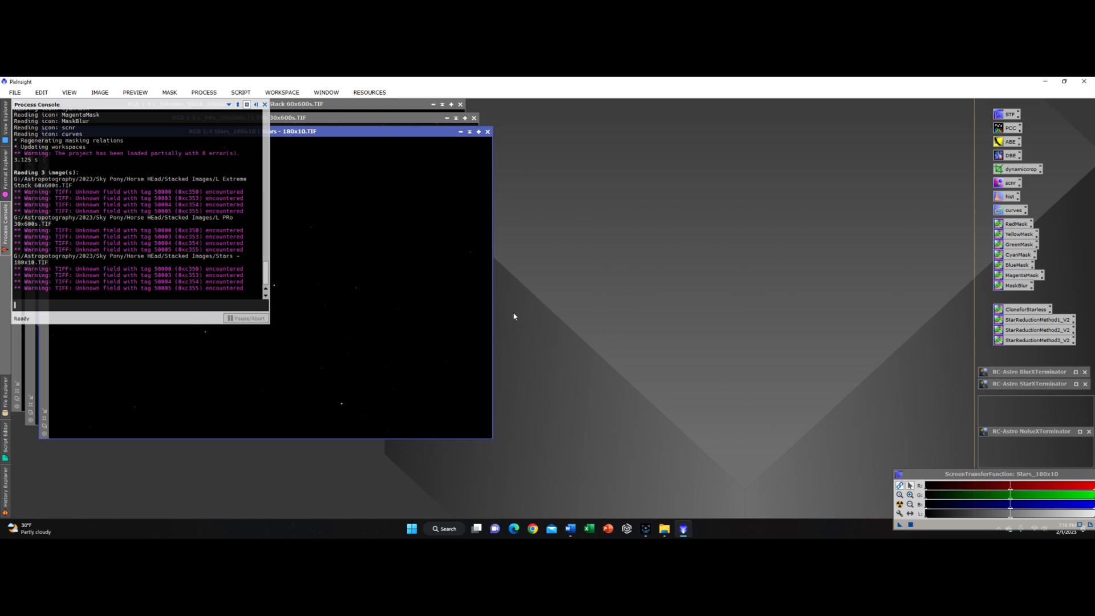
# Step: Close the process console and arrange the three image windows and the ScreenTransferFunction dialog so each is visible
pyautogui.click(265, 105)
pyautogui.moveTo(344, 135); pyautogui.dragTo(657, 140)
pyautogui.click(438, 124)
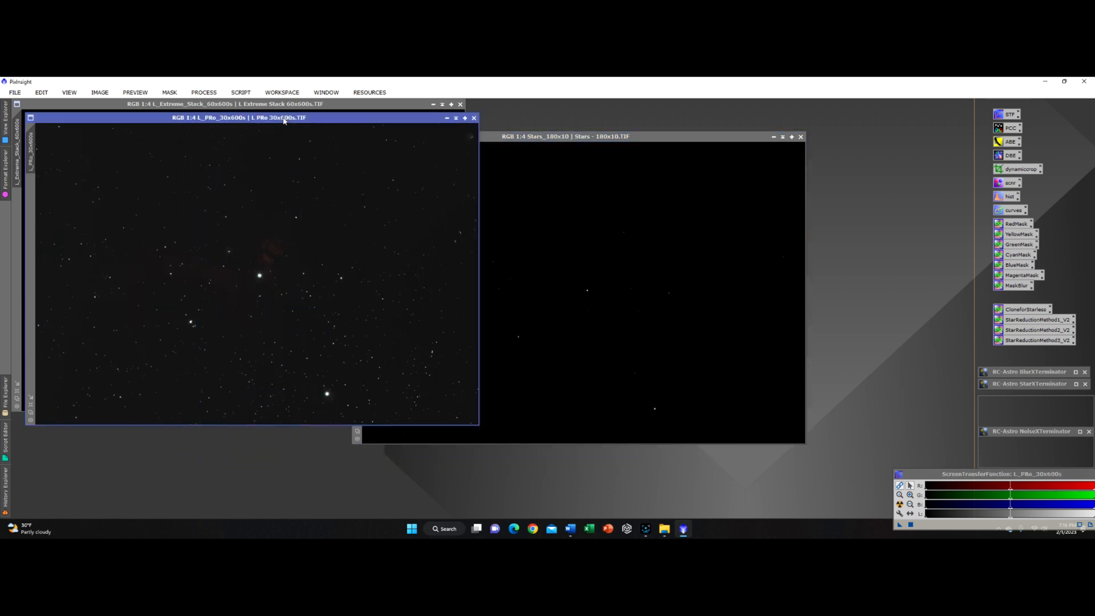
pyautogui.click(297, 112)
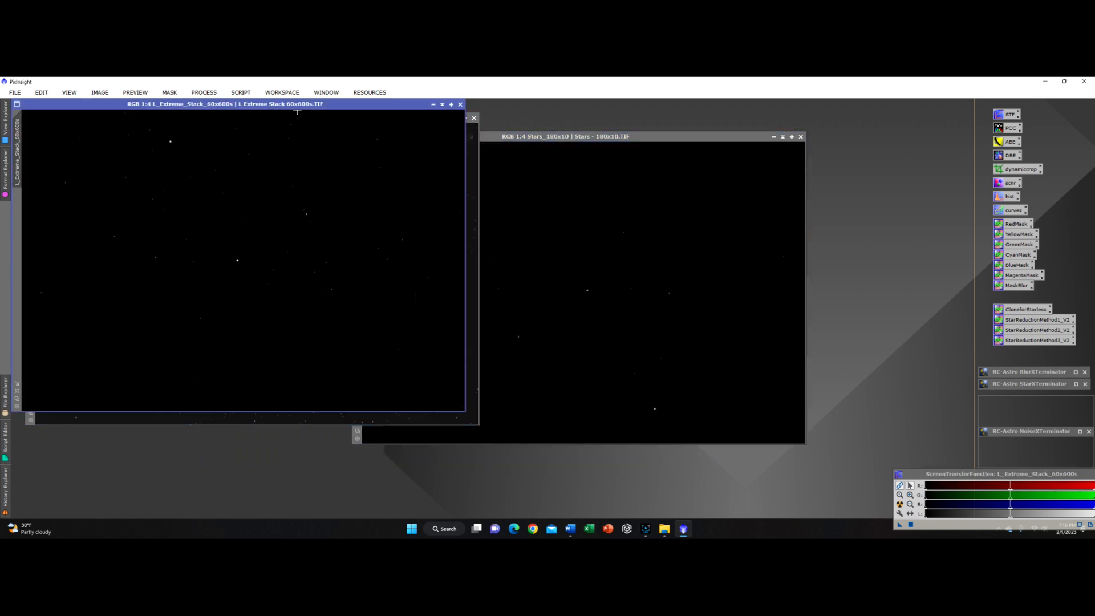
pyautogui.click(474, 161)
pyautogui.moveTo(360, 119); pyautogui.dragTo(424, 138)
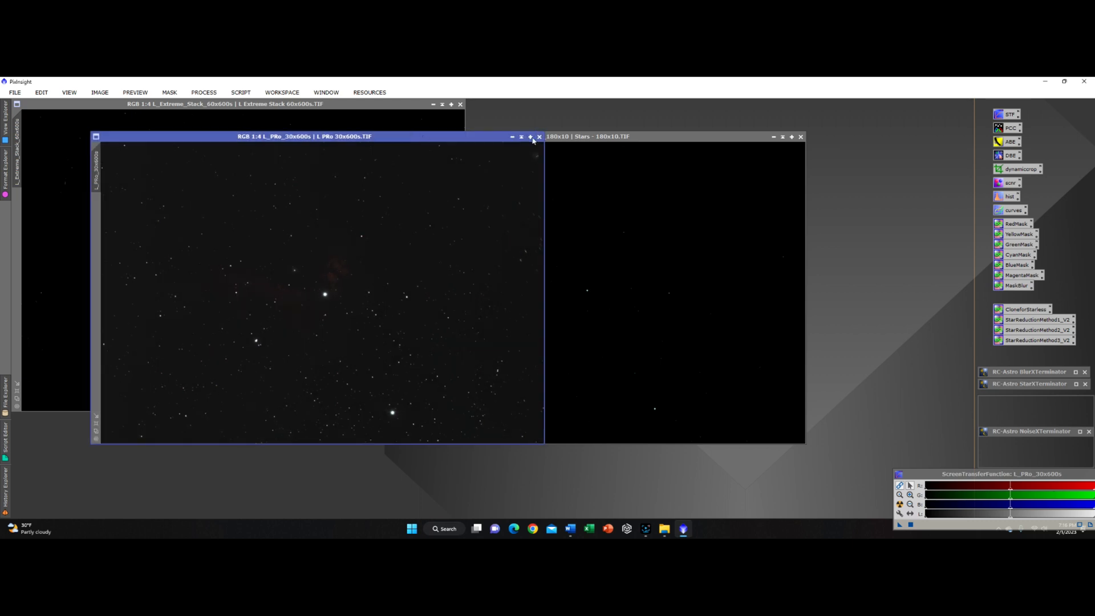
pyautogui.click(650, 142)
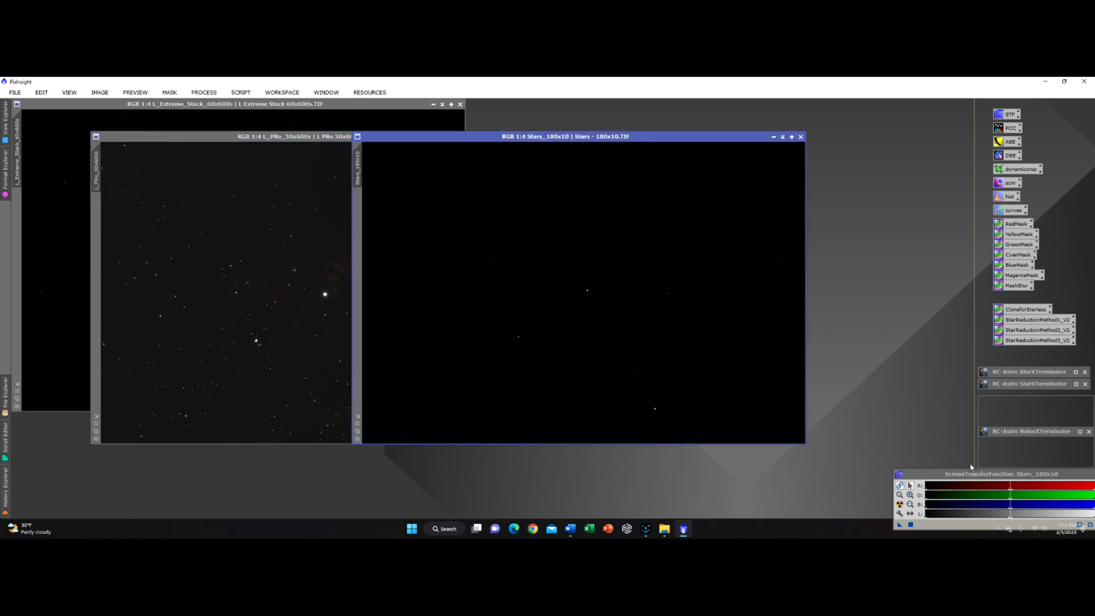
pyautogui.moveTo(969, 474); pyautogui.dragTo(799, 446)
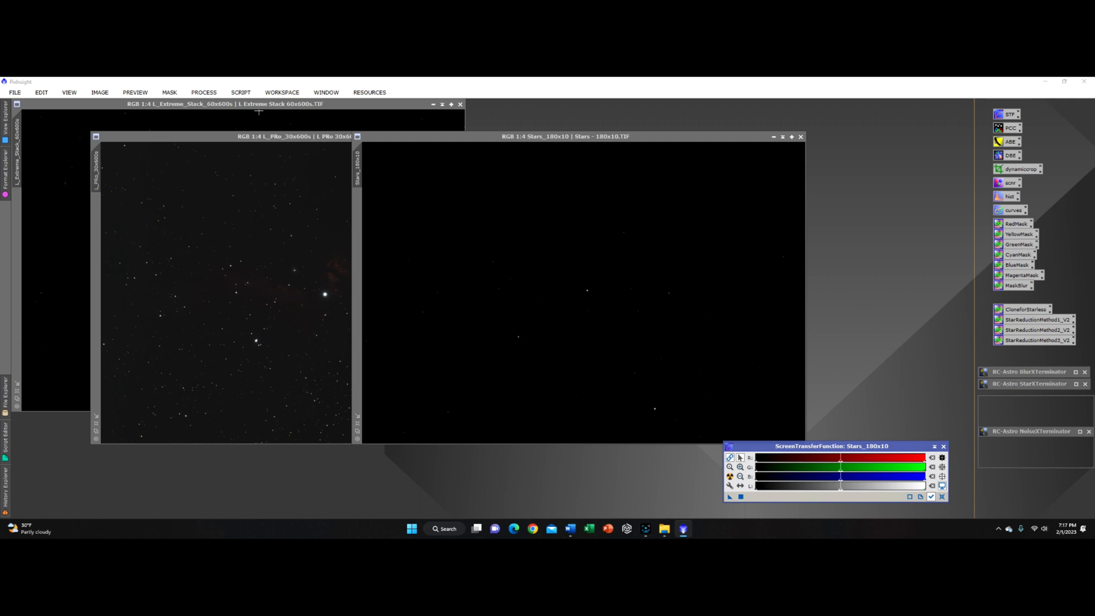
pyautogui.moveTo(555, 139); pyautogui.dragTo(604, 146)
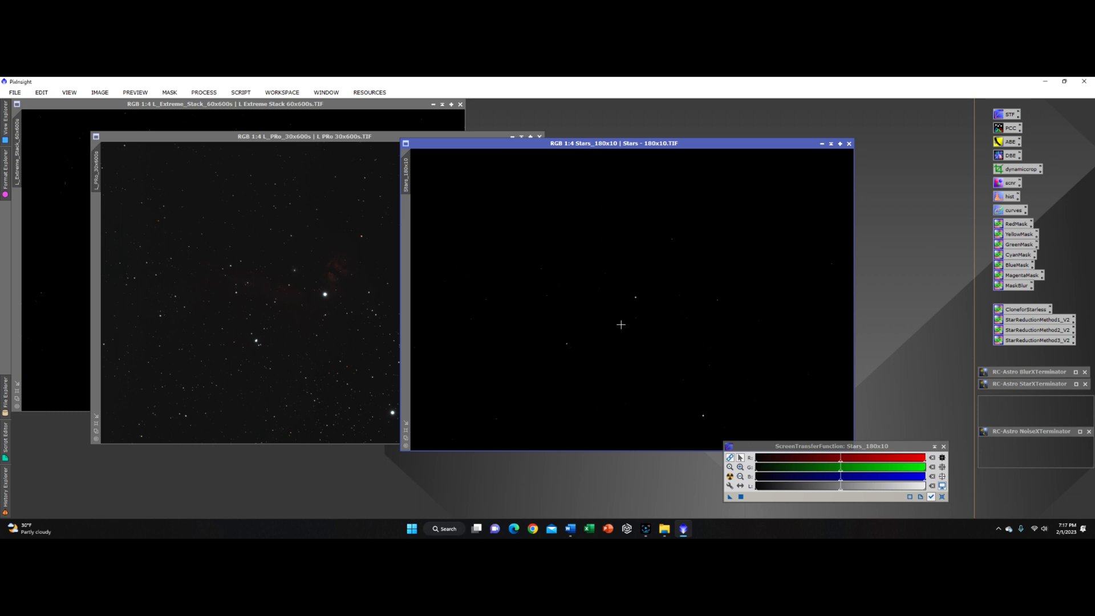
# Step: Apply an automatic screen stretch to each of the three images
pyautogui.click(729, 476)
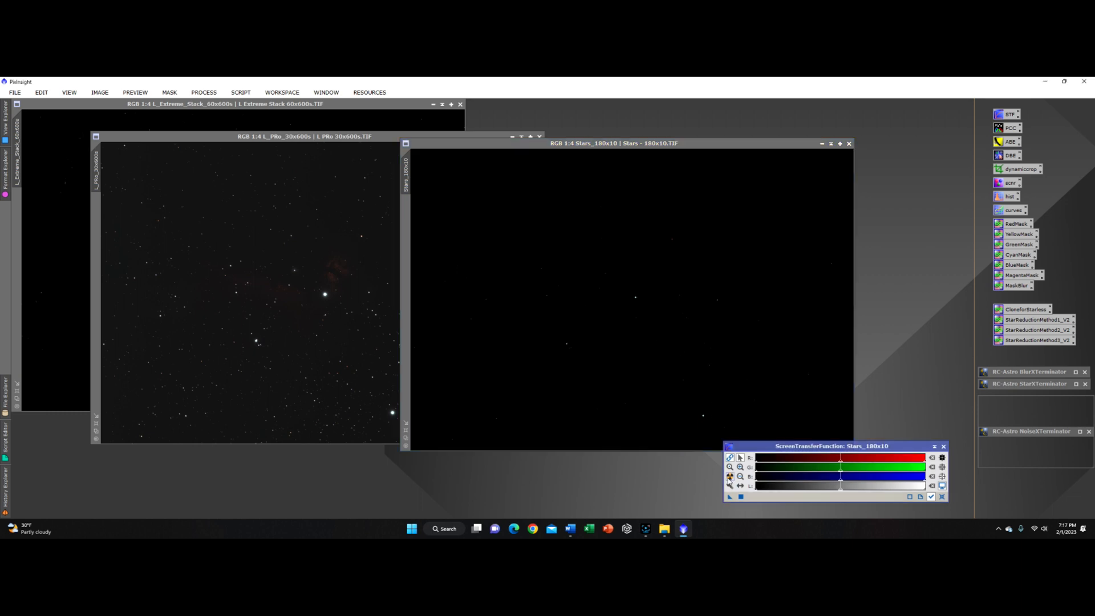
pyautogui.click(323, 129)
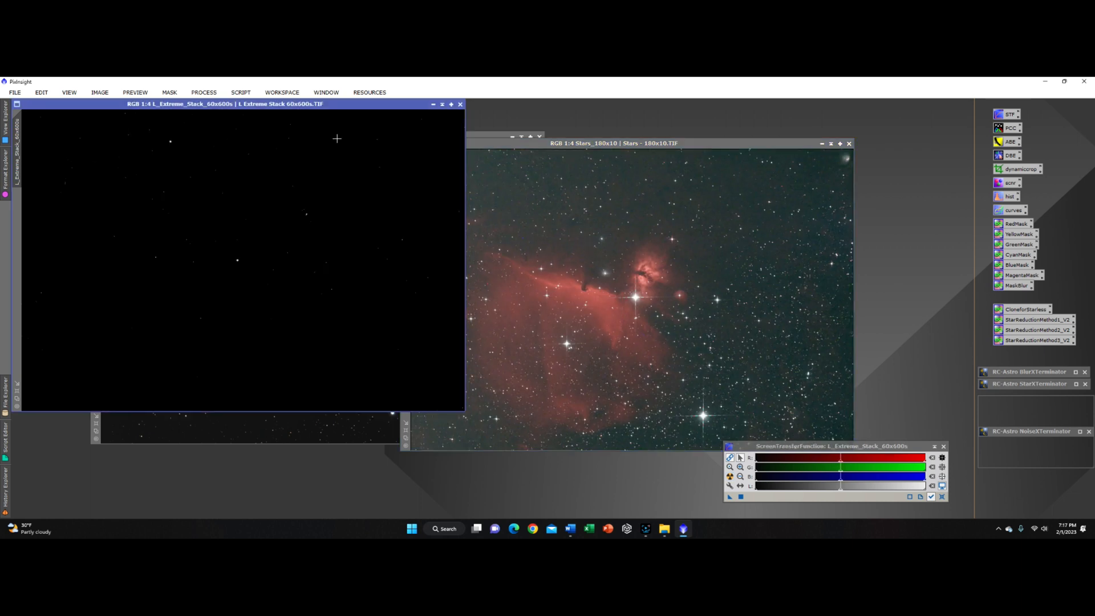
pyautogui.click(730, 476)
pyautogui.click(490, 135)
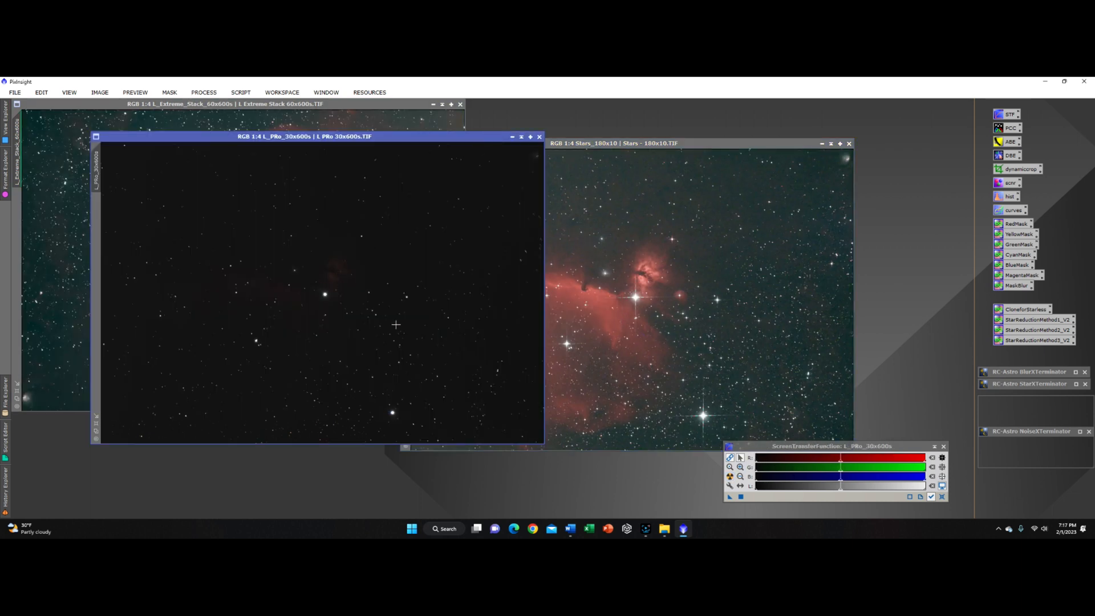
pyautogui.click(729, 476)
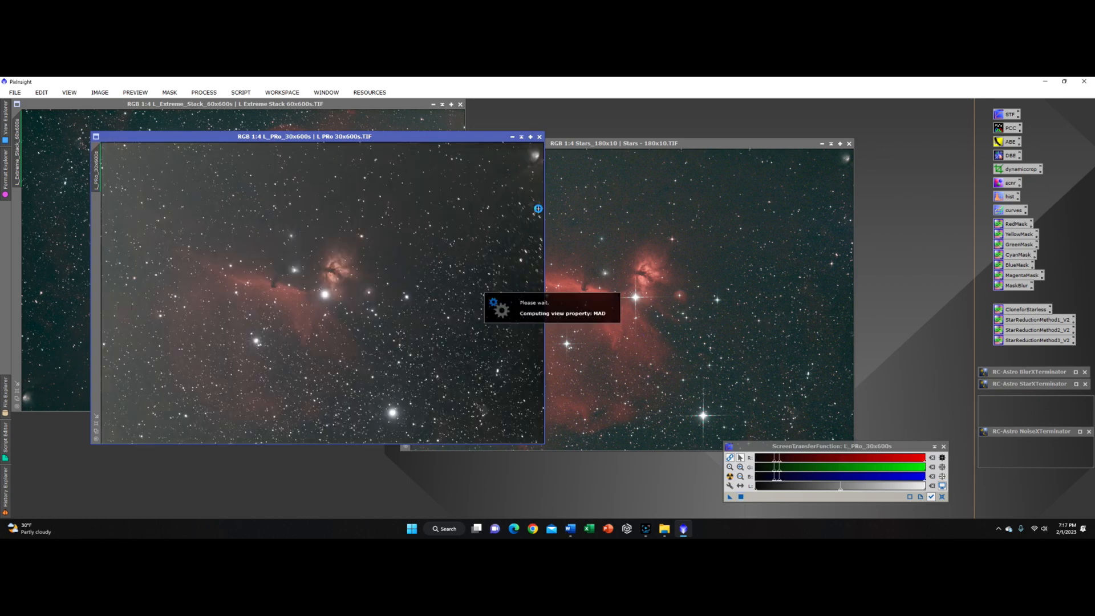
# Step: Rearrange the stretched image windows so they can be compared side by side
pyautogui.moveTo(383, 139); pyautogui.dragTo(385, 179)
pyautogui.moveTo(661, 146); pyautogui.dragTo(756, 140)
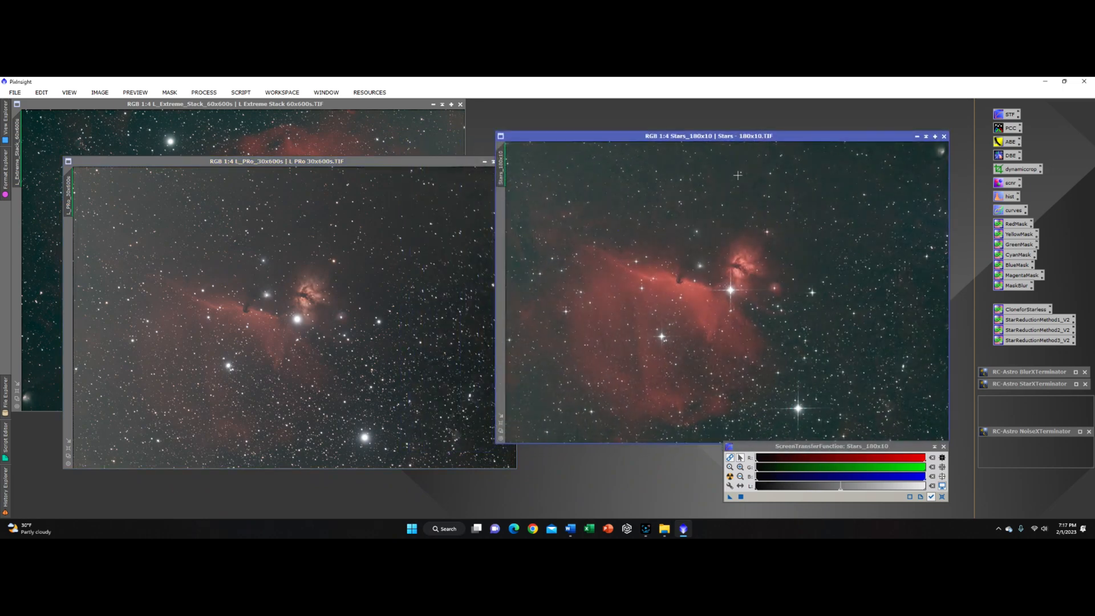
pyautogui.moveTo(697, 138); pyautogui.dragTo(739, 141)
pyautogui.moveTo(398, 166); pyautogui.dragTo(402, 174)
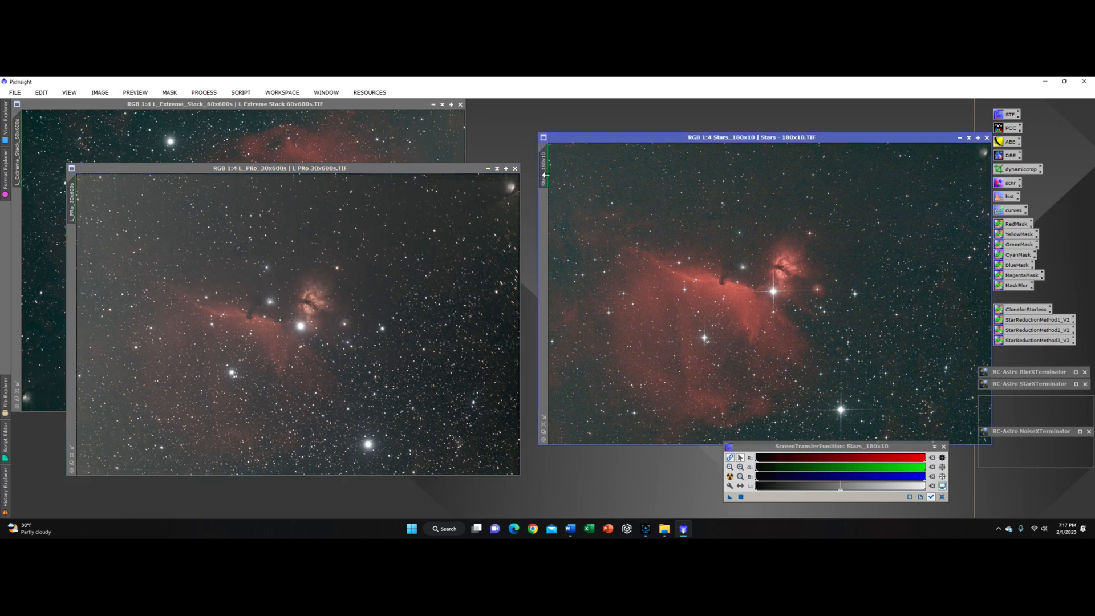
pyautogui.moveTo(420, 170); pyautogui.dragTo(859, 176)
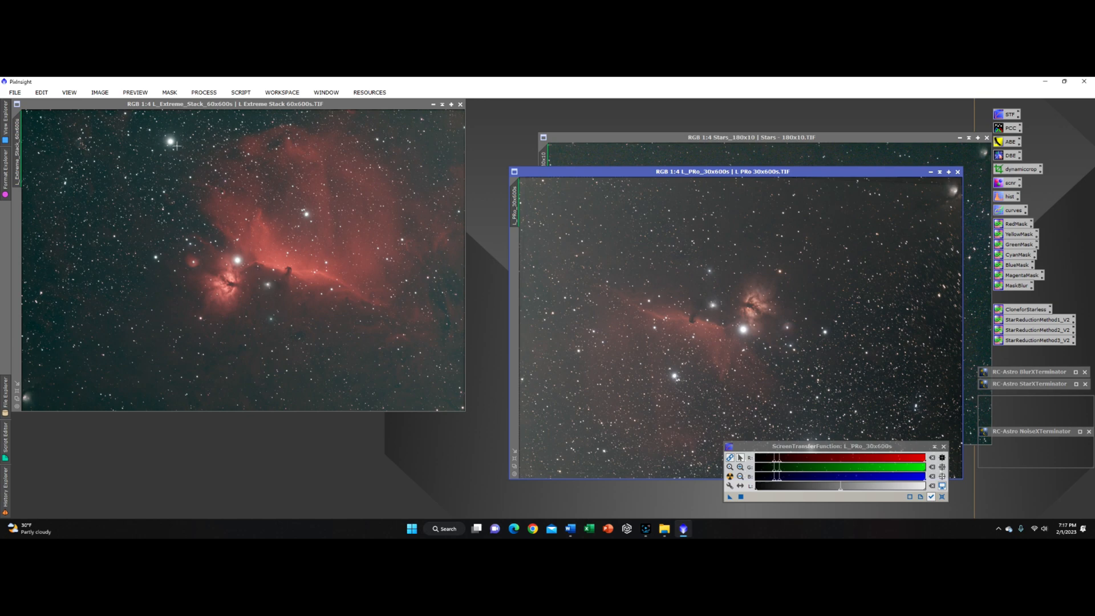
pyautogui.moveTo(702, 172); pyautogui.dragTo(217, 162)
pyautogui.moveTo(738, 137); pyautogui.dragTo(691, 141)
# Step: Rename the Stars_180x10 image's identifier to stars
pyautogui.rightClick(499, 174)
pyautogui.click(527, 207)
pyautogui.write('S')
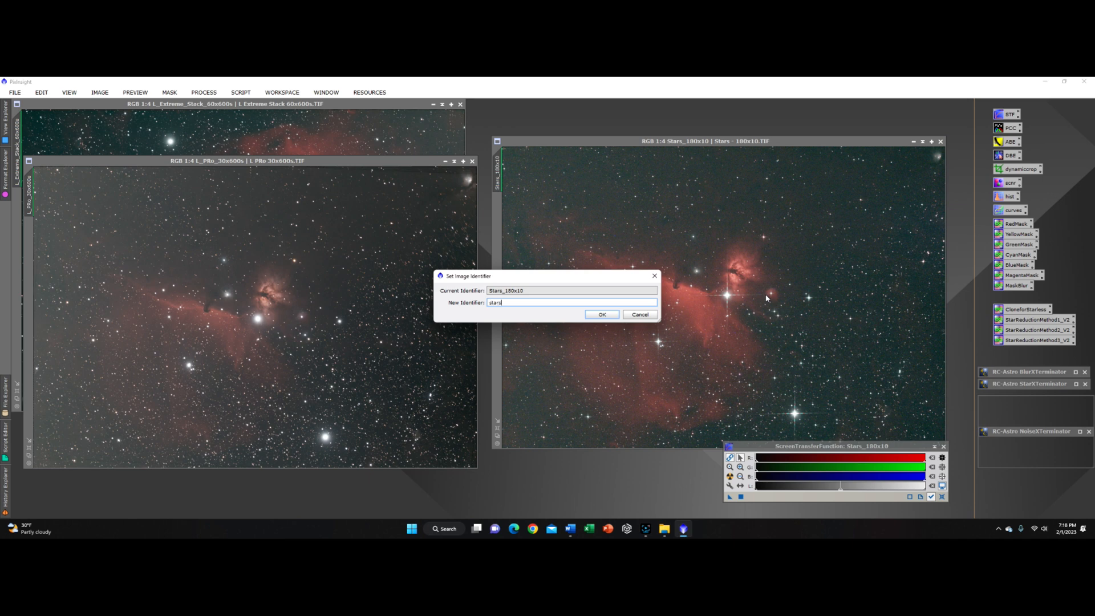
pyautogui.press('Return')
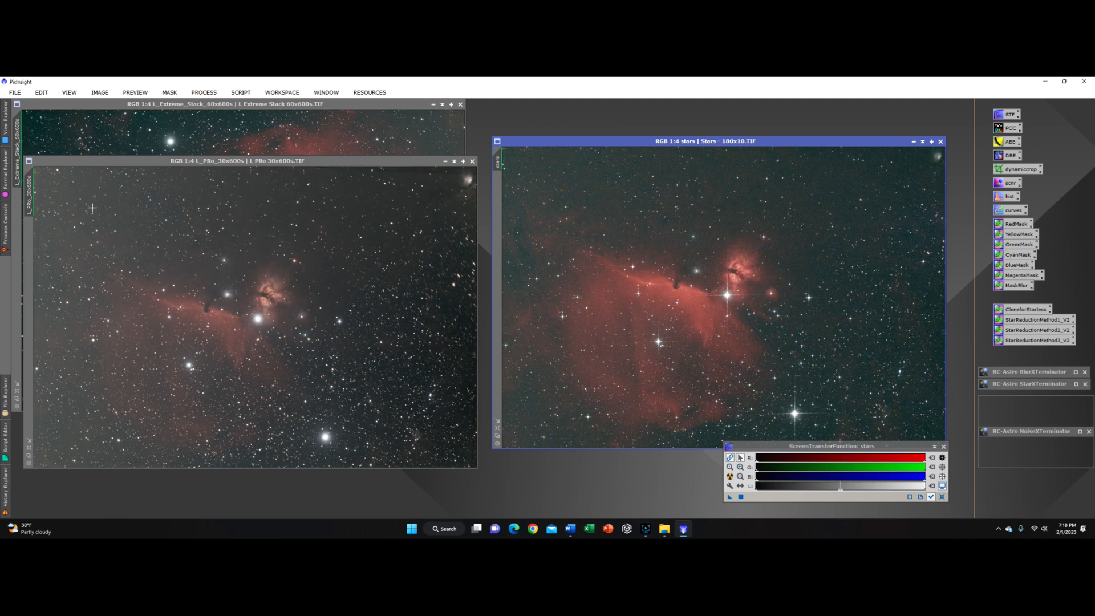
# Step: Rename the L_PRo_30x600s image's identifier to lpro
pyautogui.click(31, 192)
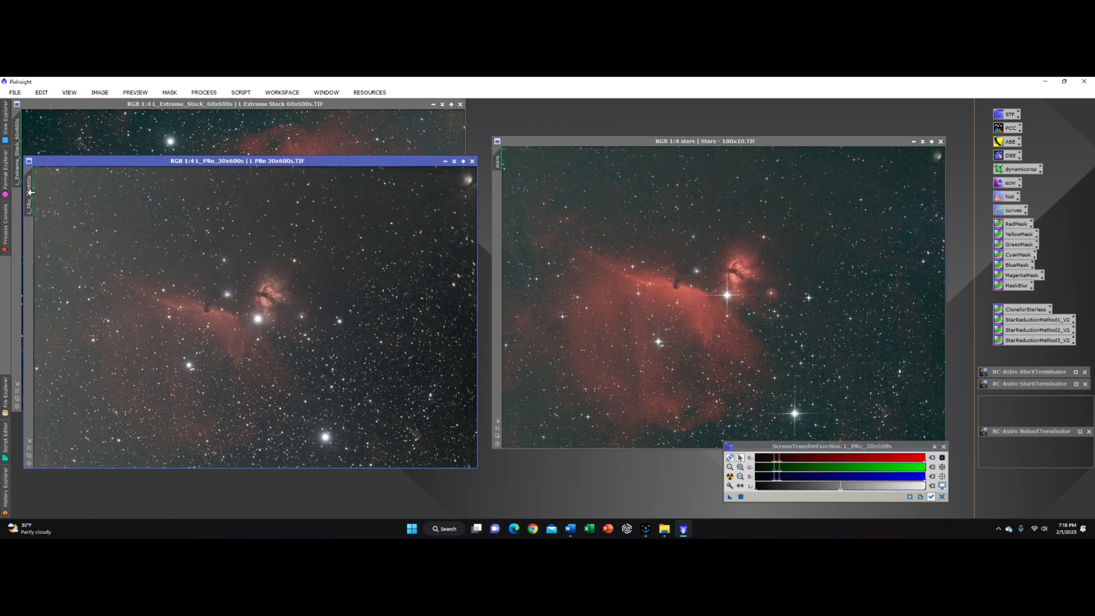
pyautogui.rightClick(31, 193)
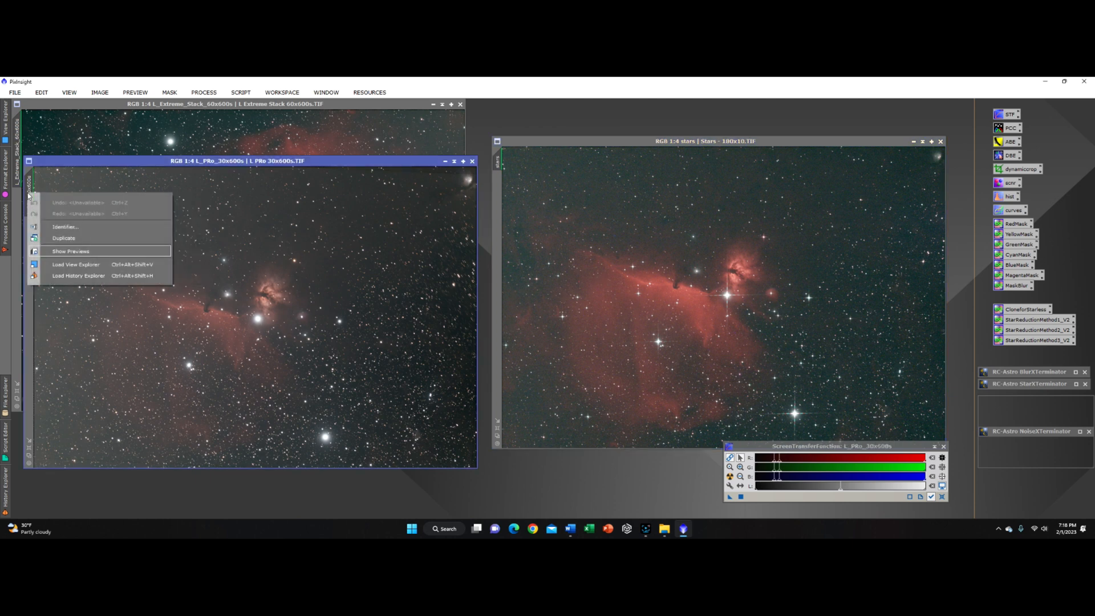
pyautogui.click(59, 226)
pyautogui.write('lpro')
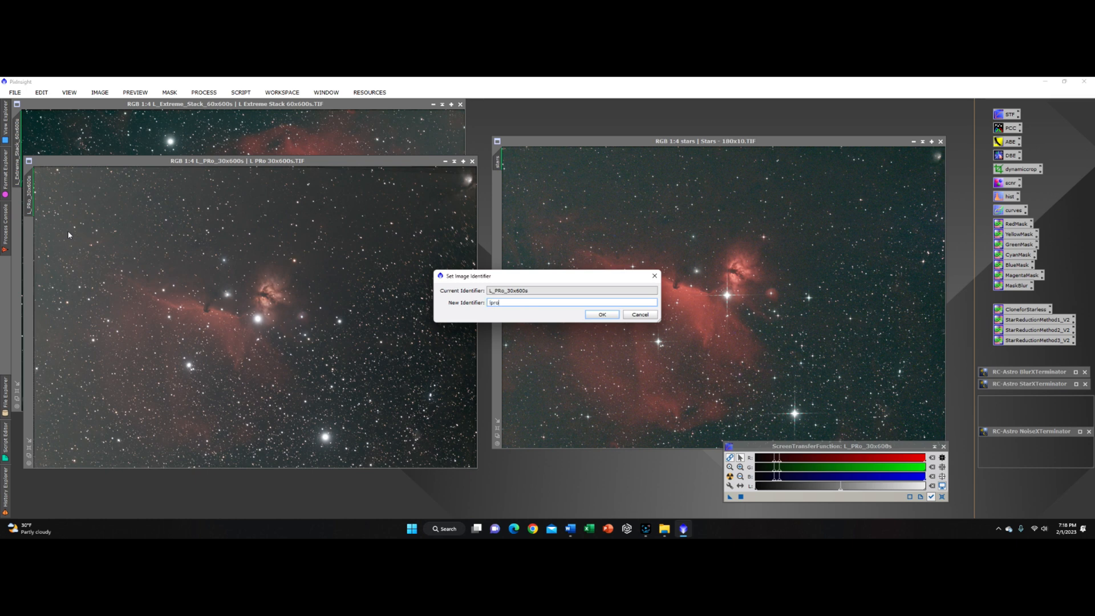
pyautogui.press('Return')
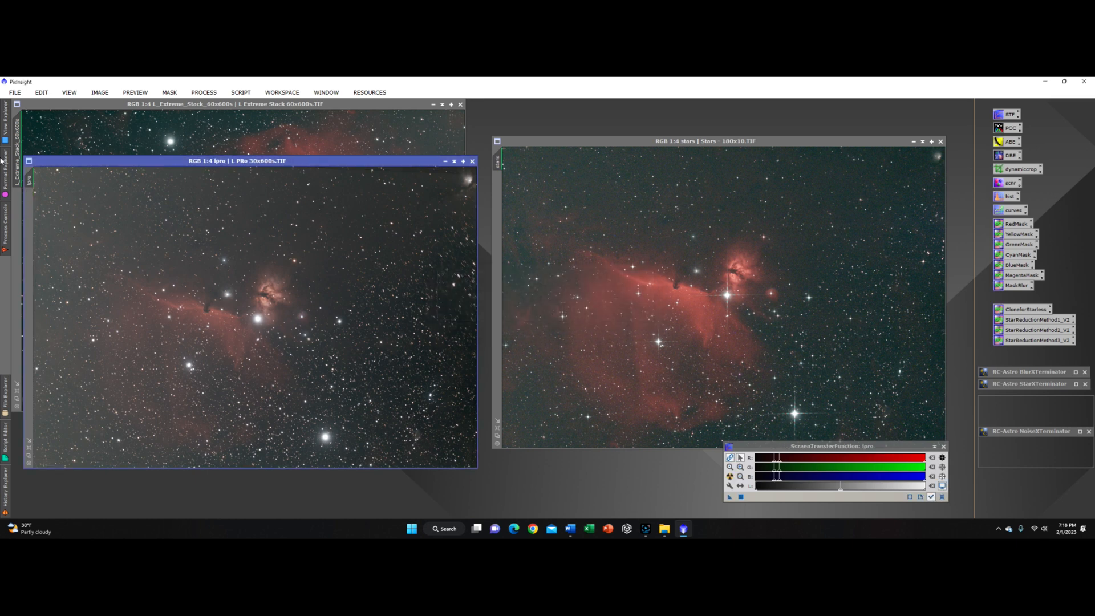
# Step: Rename the L_Extreme_Stack_60x600s image's identifier to lext
pyautogui.click(18, 141)
pyautogui.rightClick(18, 141)
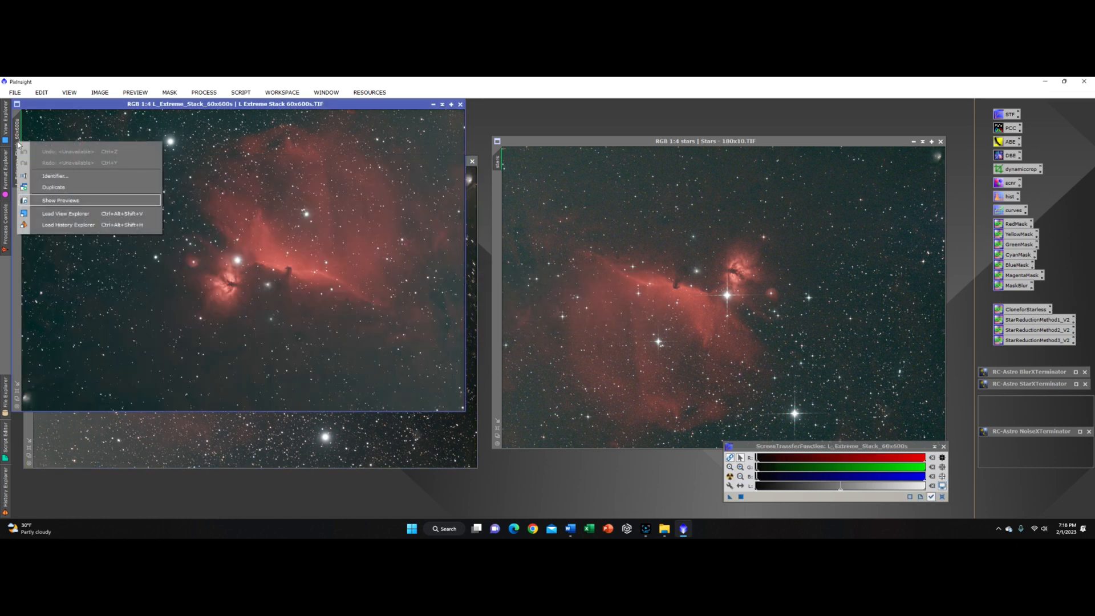
pyautogui.click(50, 177)
pyautogui.press('BackSpace')
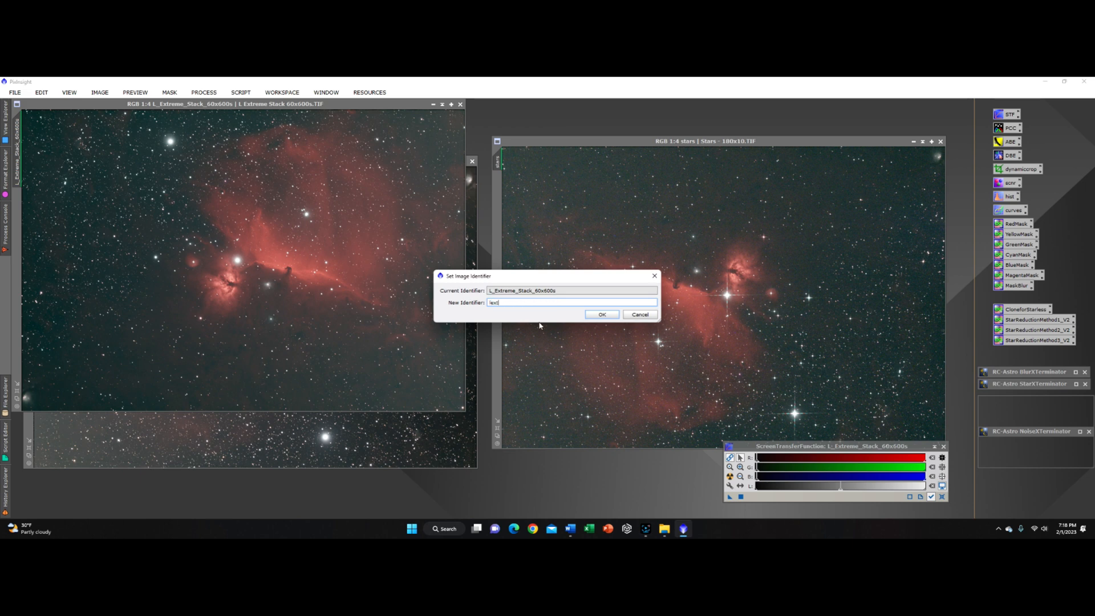
pyautogui.press('Return')
# Step: Reposition the windows with lpro and stars side by side above lext
pyautogui.moveTo(349, 107); pyautogui.dragTo(622, 437)
pyautogui.moveTo(385, 160); pyautogui.dragTo(379, 112)
pyautogui.moveTo(606, 142); pyautogui.dragTo(599, 114)
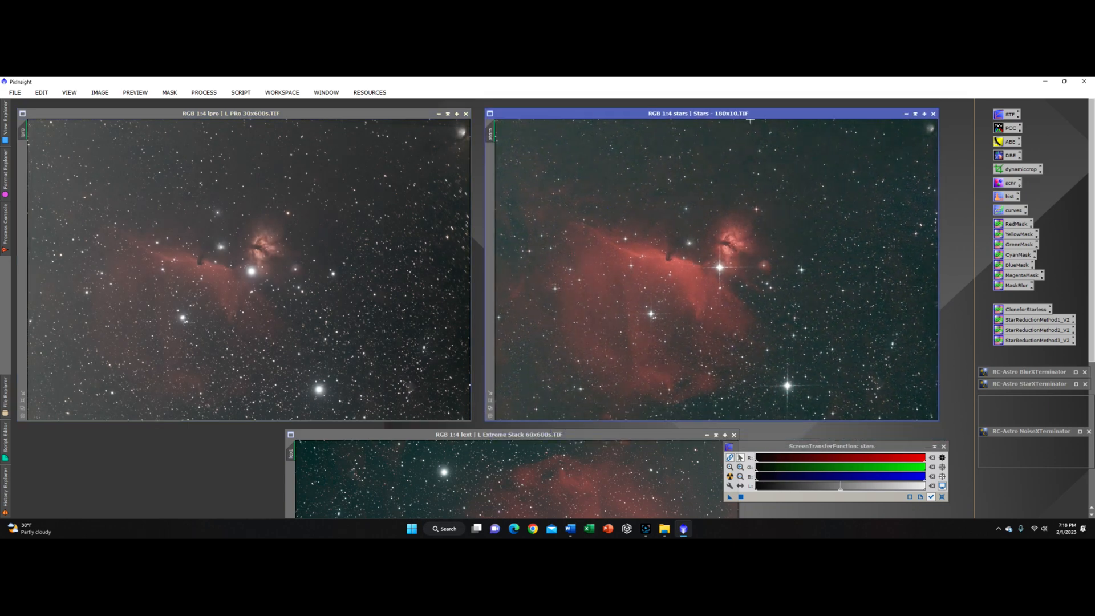
# Step: Bring the lext window forward and zoom the lpro and lext images out to 1:7, moving lext aside
pyautogui.moveTo(582, 435); pyautogui.dragTo(589, 176)
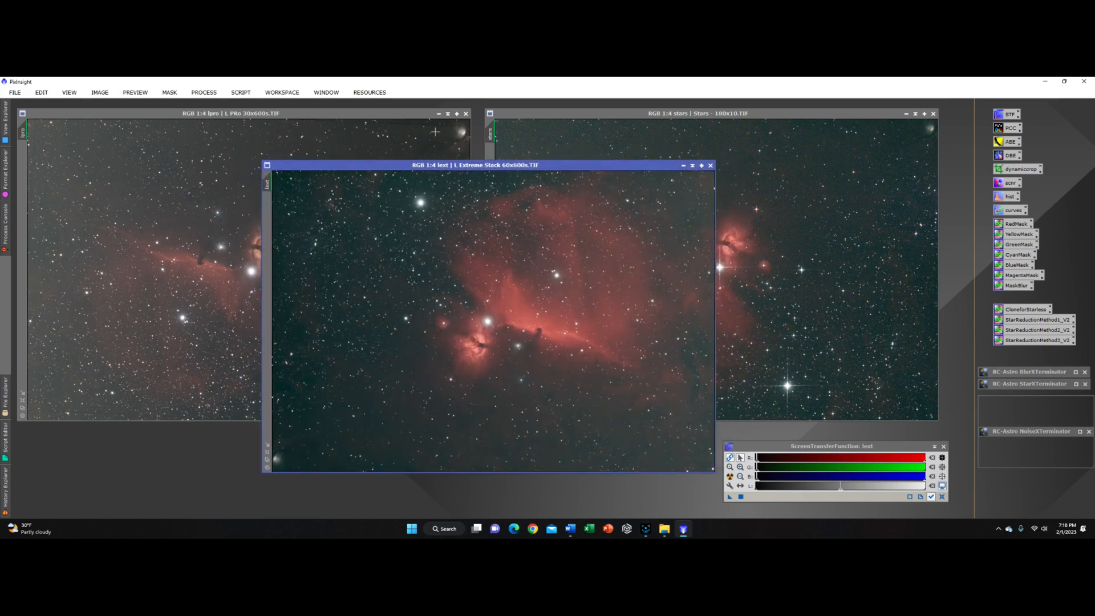
pyautogui.scroll(4, 432, 138)
pyautogui.scroll(-4, 431, 138)
pyautogui.scroll(3, 431, 138)
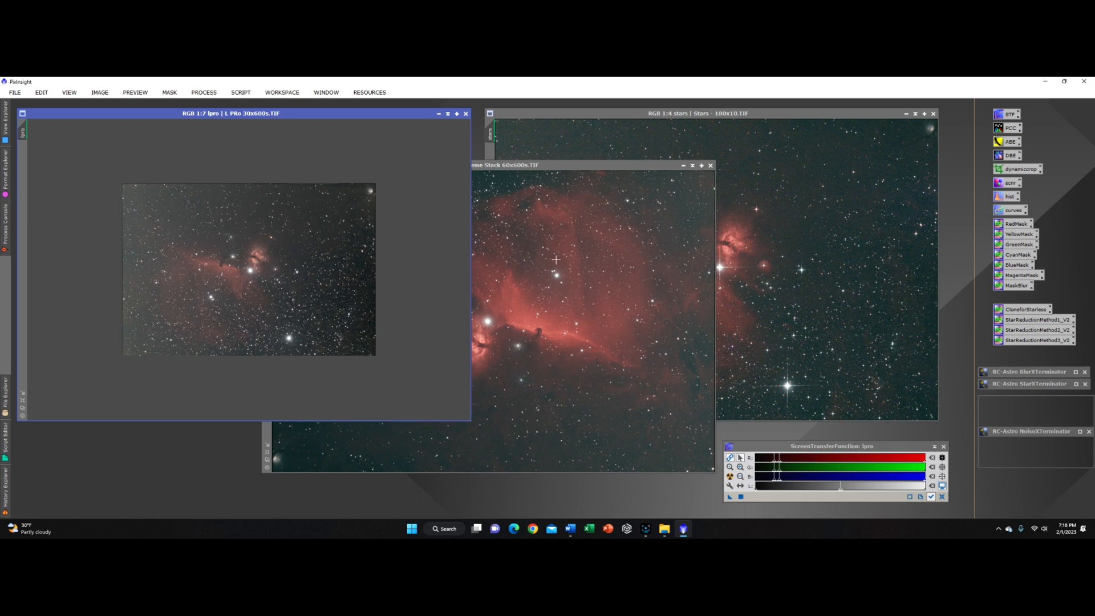
pyautogui.scroll(3, 556, 260)
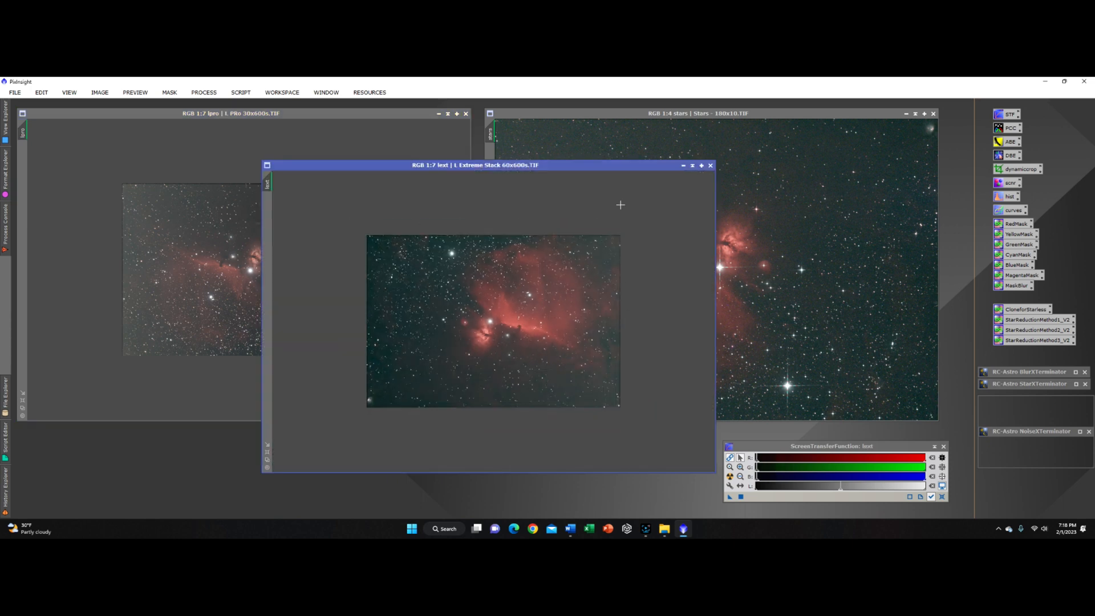
pyautogui.moveTo(616, 168); pyautogui.dragTo(384, 149)
# Step: Zoom the stars and lext images to 1:6 and place the lext window centred over the others
pyautogui.click(651, 116)
pyautogui.scroll(3, 702, 254)
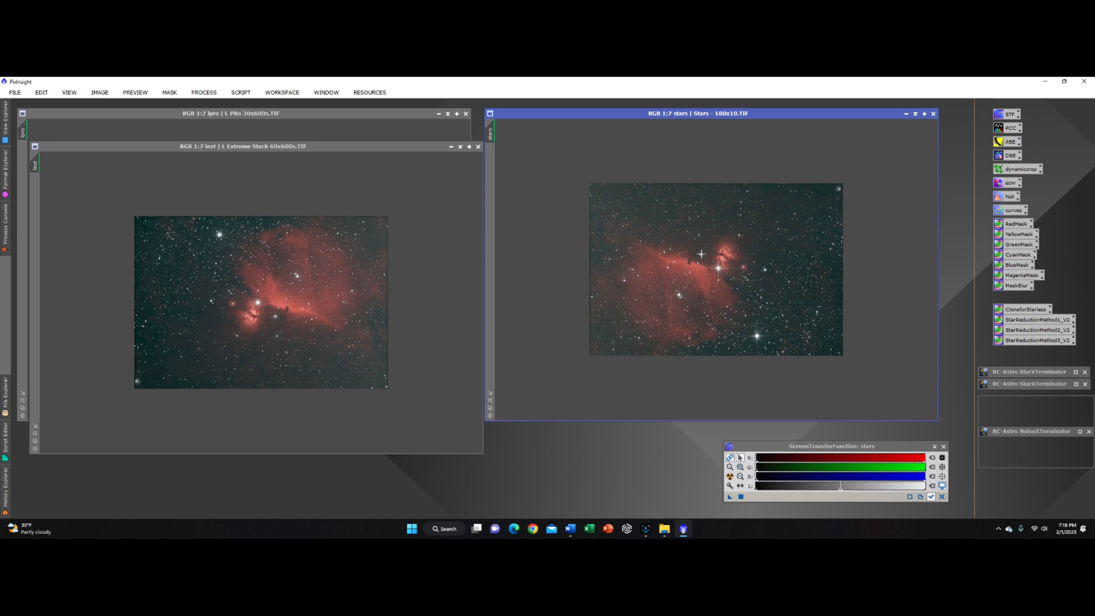
pyautogui.scroll(-3, 666, 274)
pyautogui.scroll(2, 545, 269)
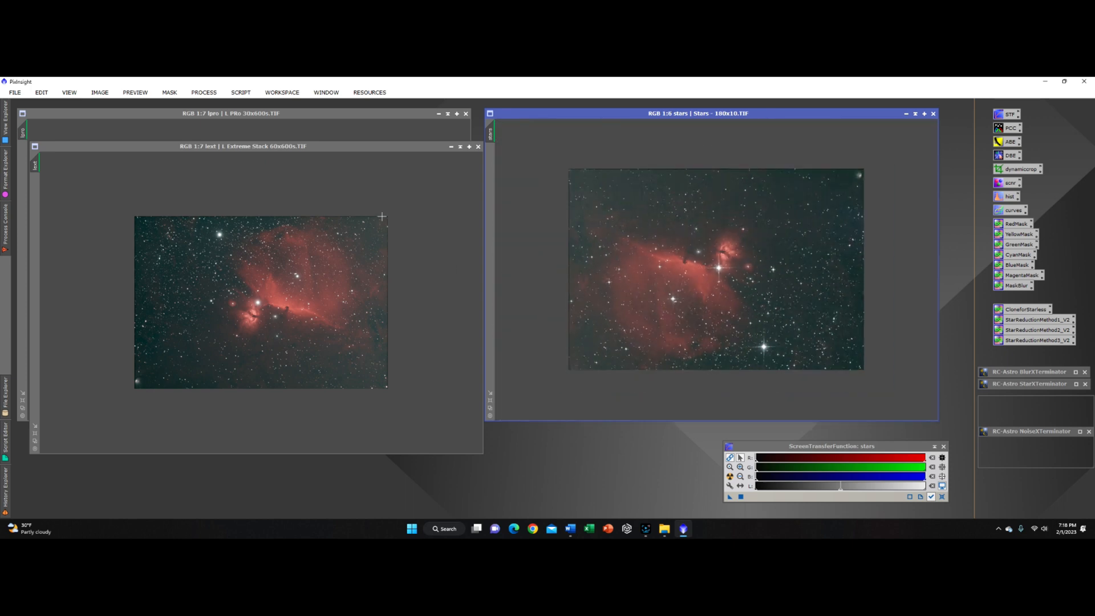
pyautogui.moveTo(331, 150); pyautogui.dragTo(556, 160)
pyautogui.scroll(3, 587, 235)
pyautogui.scroll(-4, 577, 253)
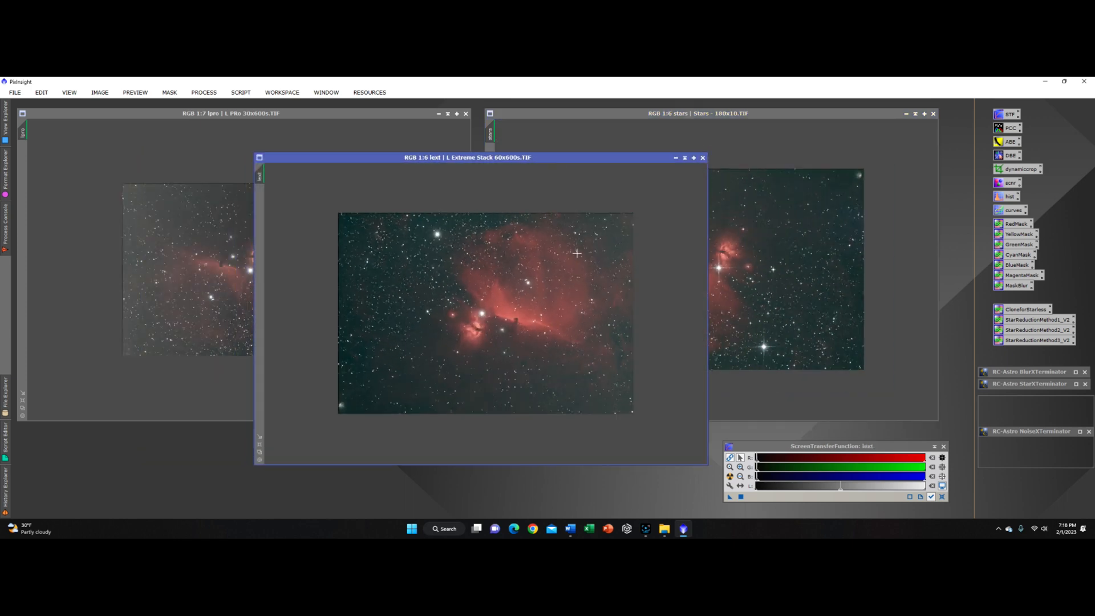
pyautogui.moveTo(507, 160)
pyautogui.mouseDown()
pyautogui.moveTo(734, 157)
pyautogui.moveTo(480, 165)
pyautogui.moveTo(515, 185)
pyautogui.moveTo(506, 180)
pyautogui.mouseUp()
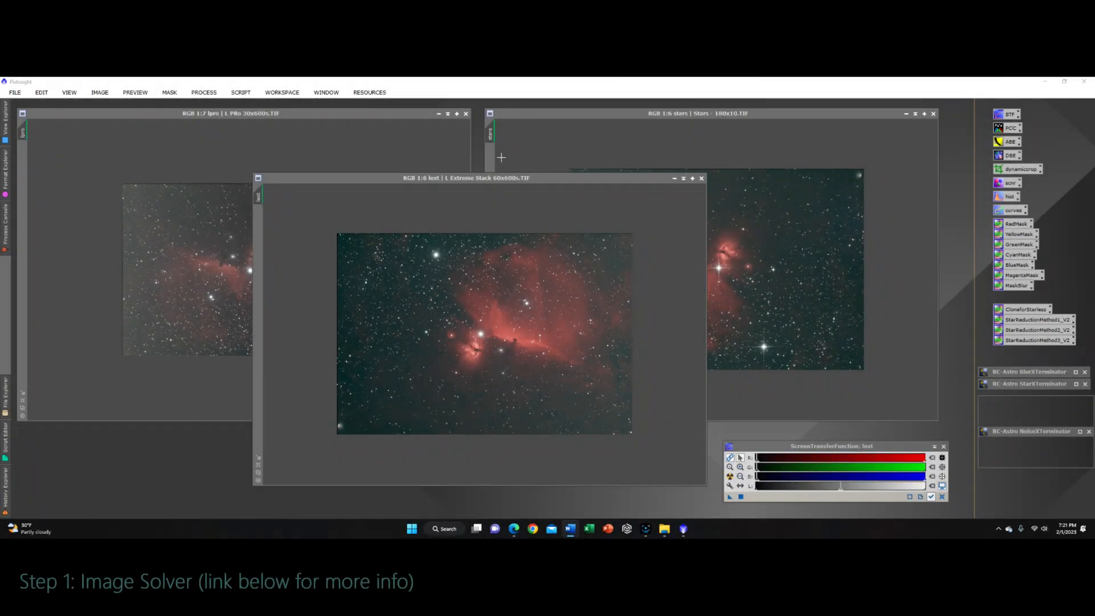
pyautogui.moveTo(454, 184); pyautogui.dragTo(465, 164)
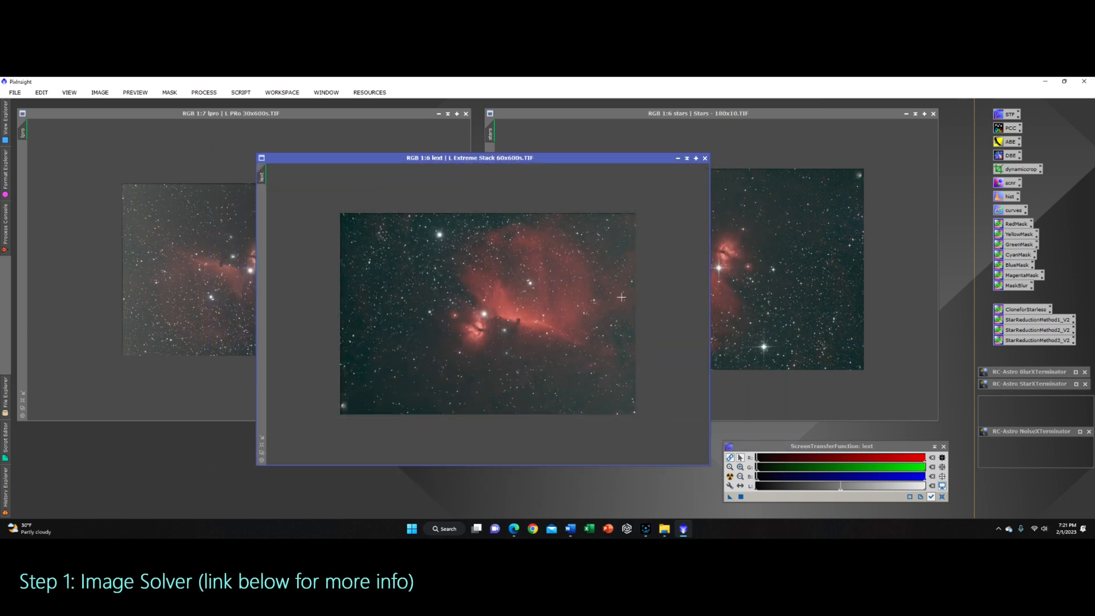
pyautogui.rightClick(665, 530)
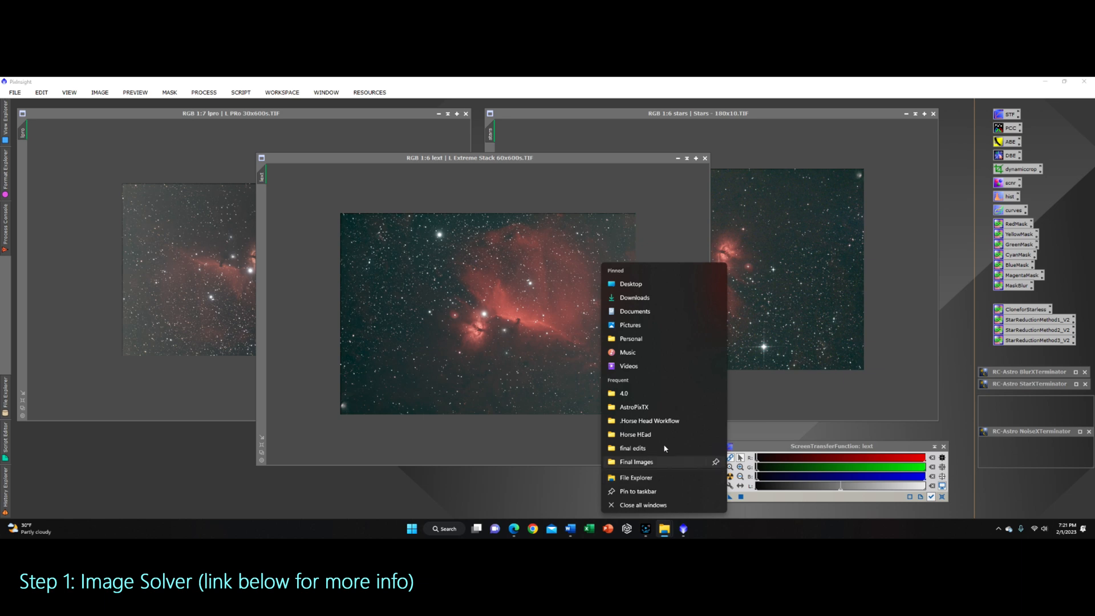
pyautogui.click(650, 426)
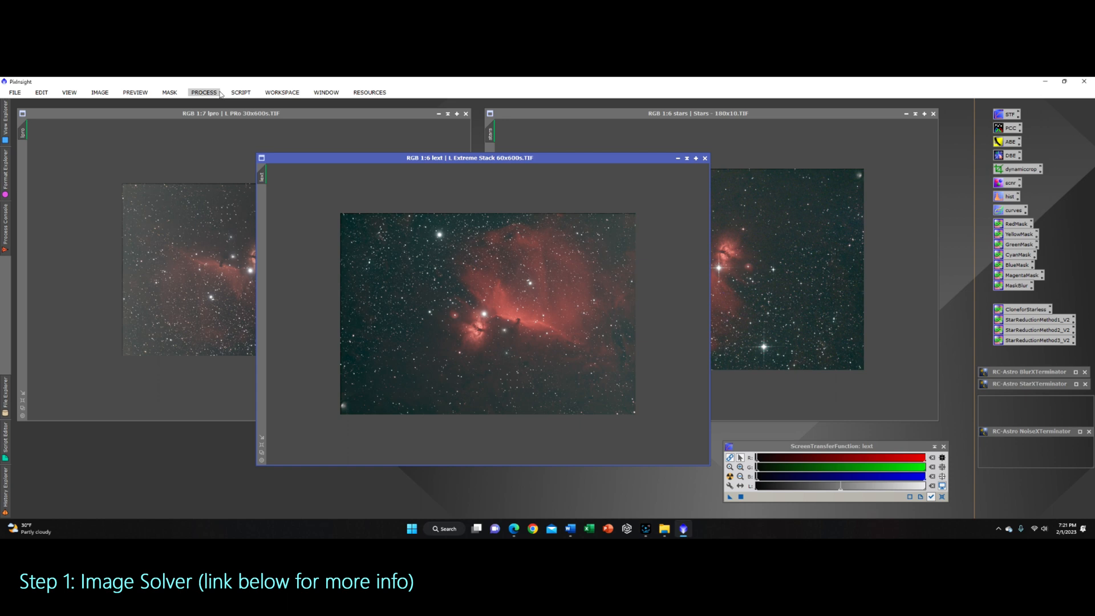
pyautogui.click(240, 93)
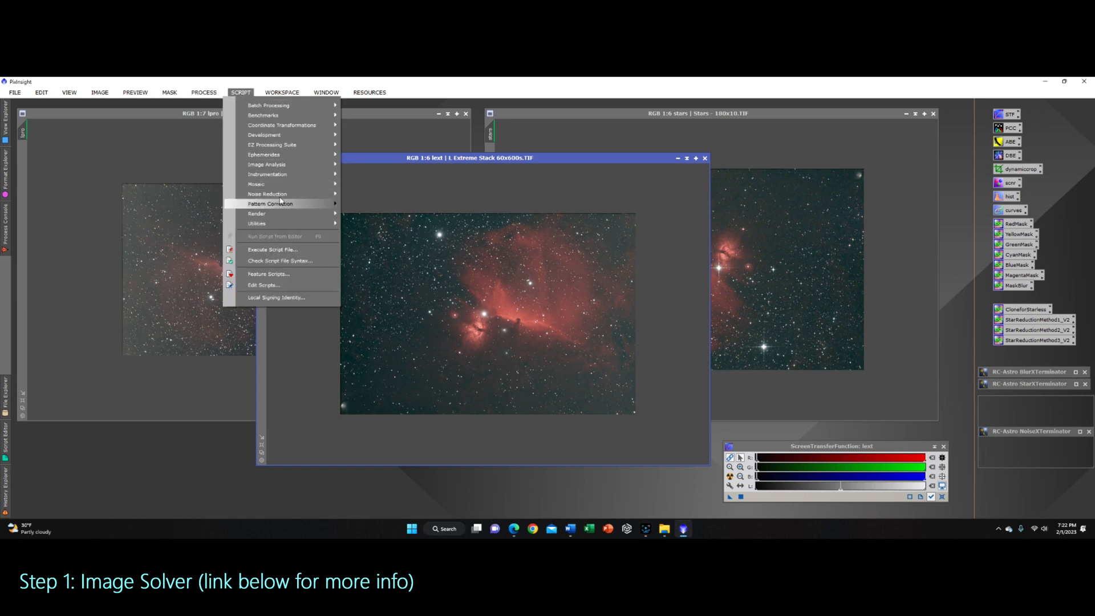
pyautogui.moveTo(283, 166)
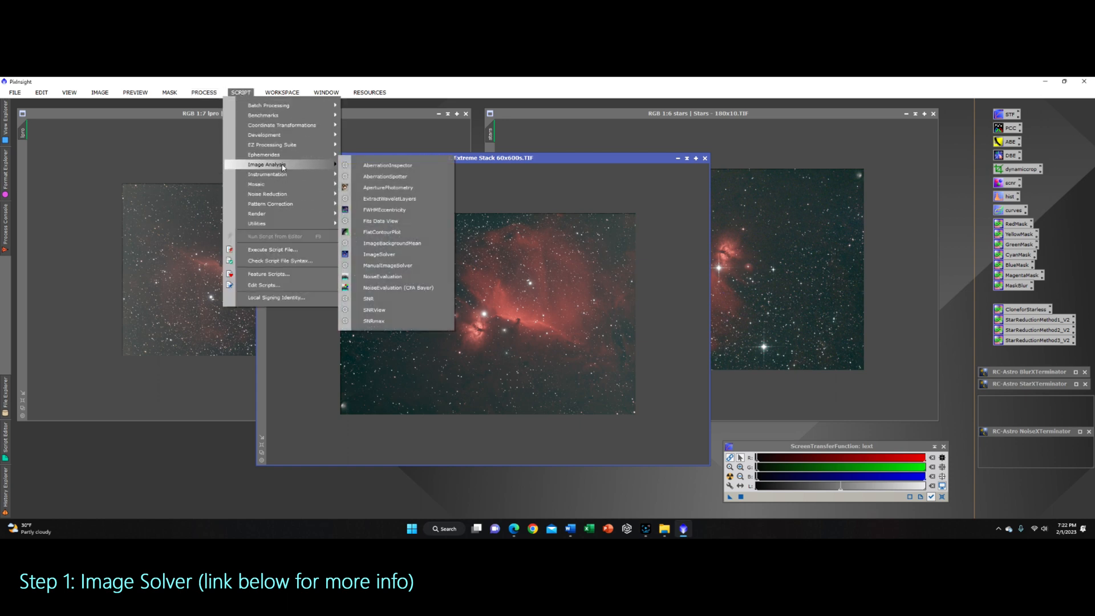
pyautogui.click(402, 253)
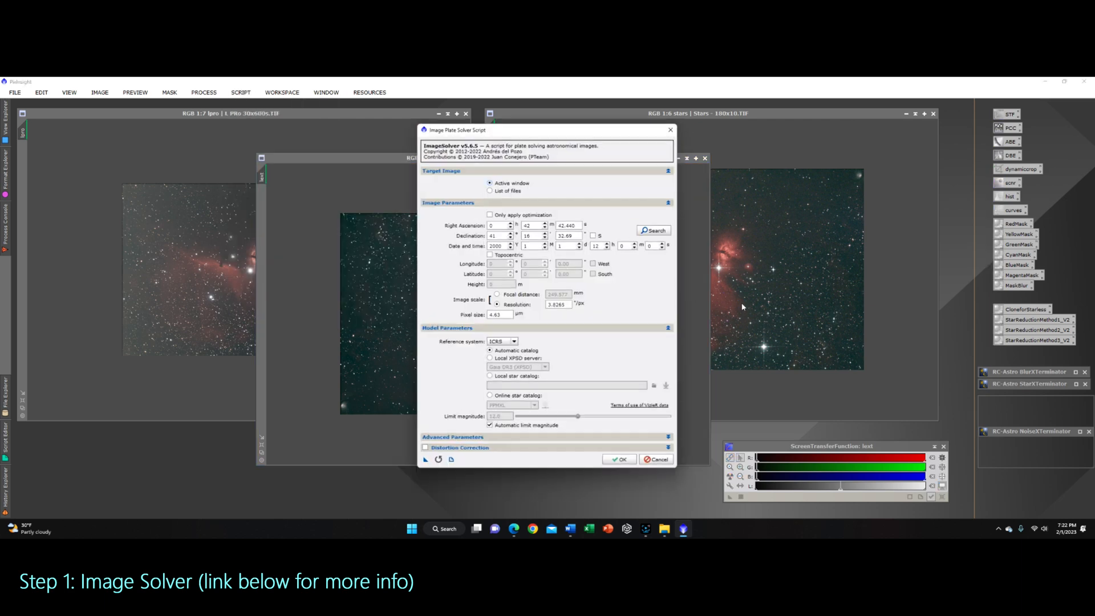
pyautogui.moveTo(597, 132); pyautogui.dragTo(856, 126)
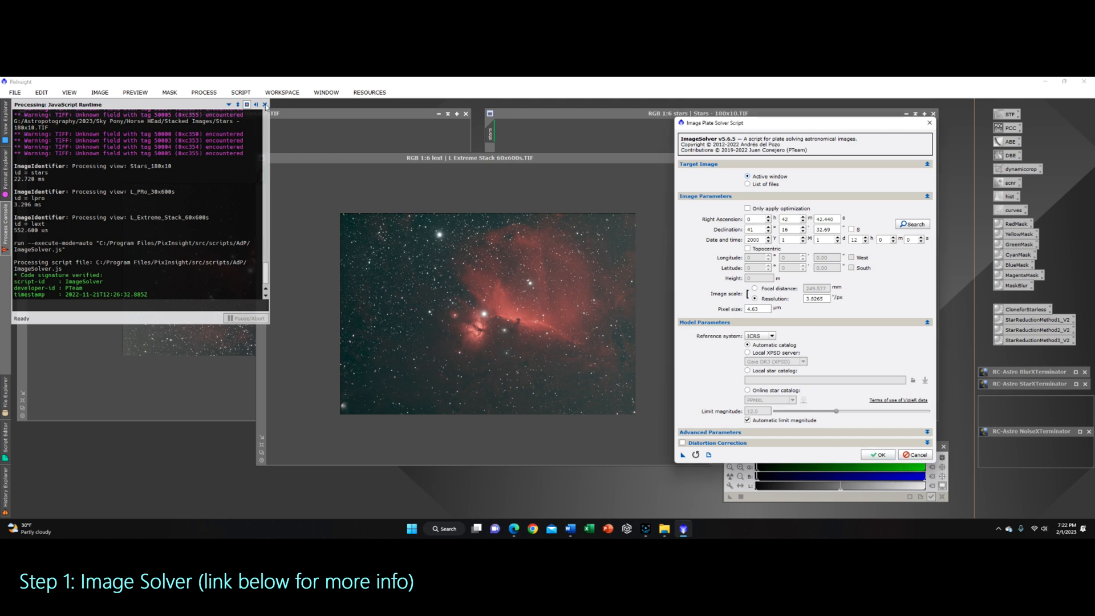
pyautogui.click(915, 454)
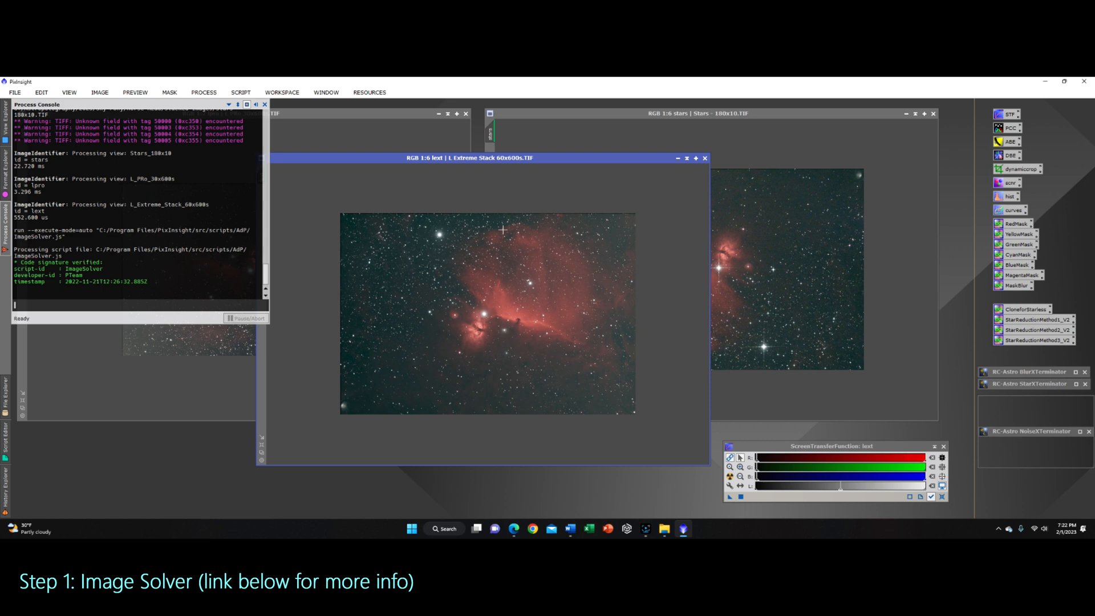
# Step: Close the process console and cascade the lpro, lext and stars windows with stars in front
pyautogui.click(265, 105)
pyautogui.moveTo(396, 166); pyautogui.dragTo(194, 142)
pyautogui.moveTo(690, 114); pyautogui.dragTo(313, 164)
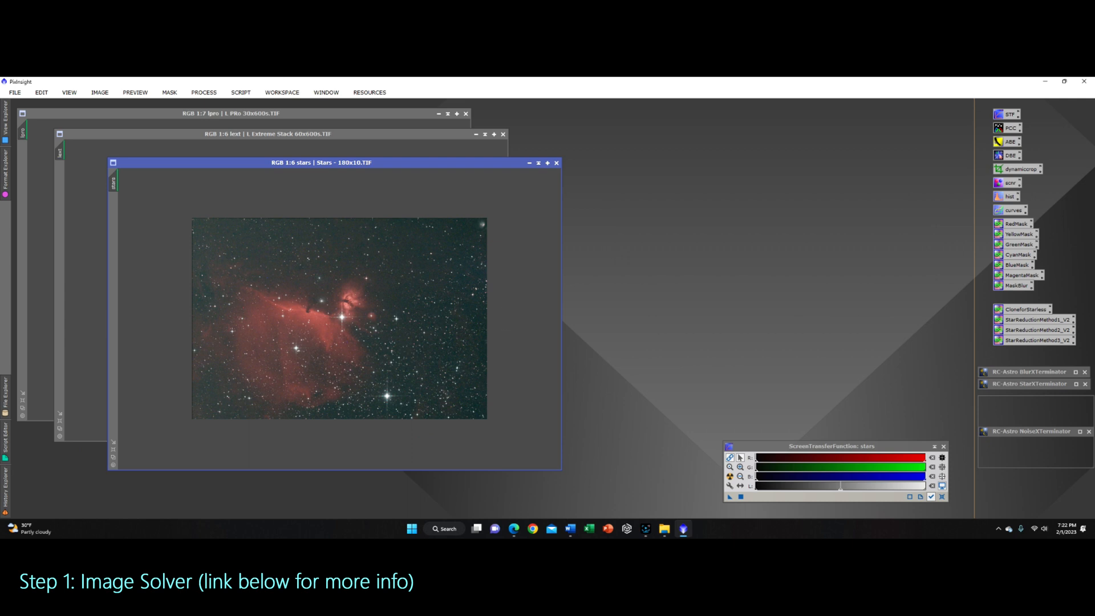
# Step: Open the ImageSolver script for the stars image, keeping Active window as the target
pyautogui.click(204, 93)
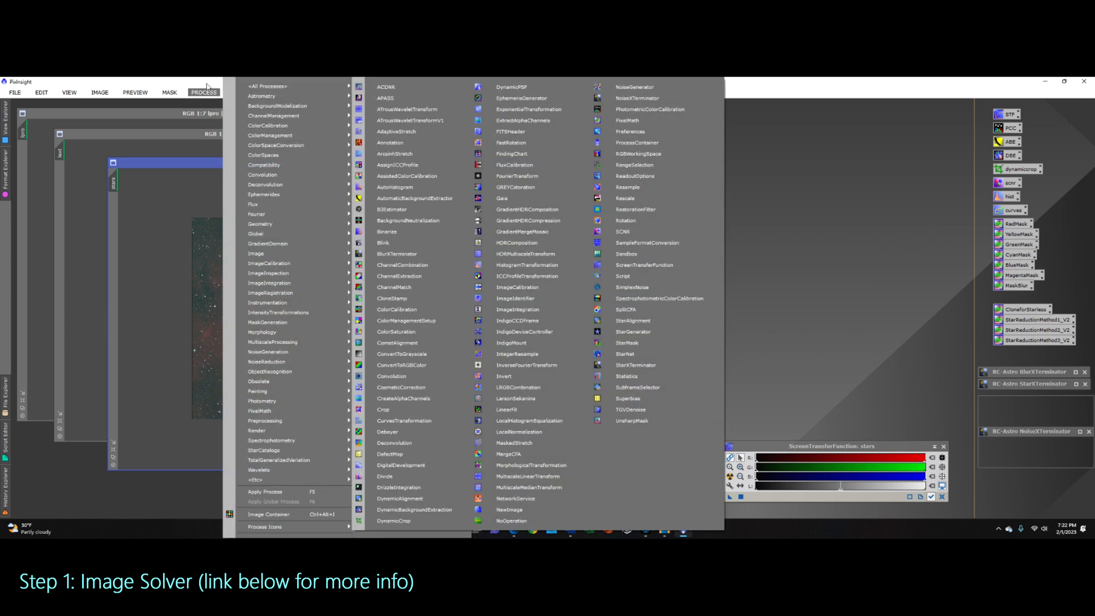
pyautogui.click(201, 90)
pyautogui.click(241, 91)
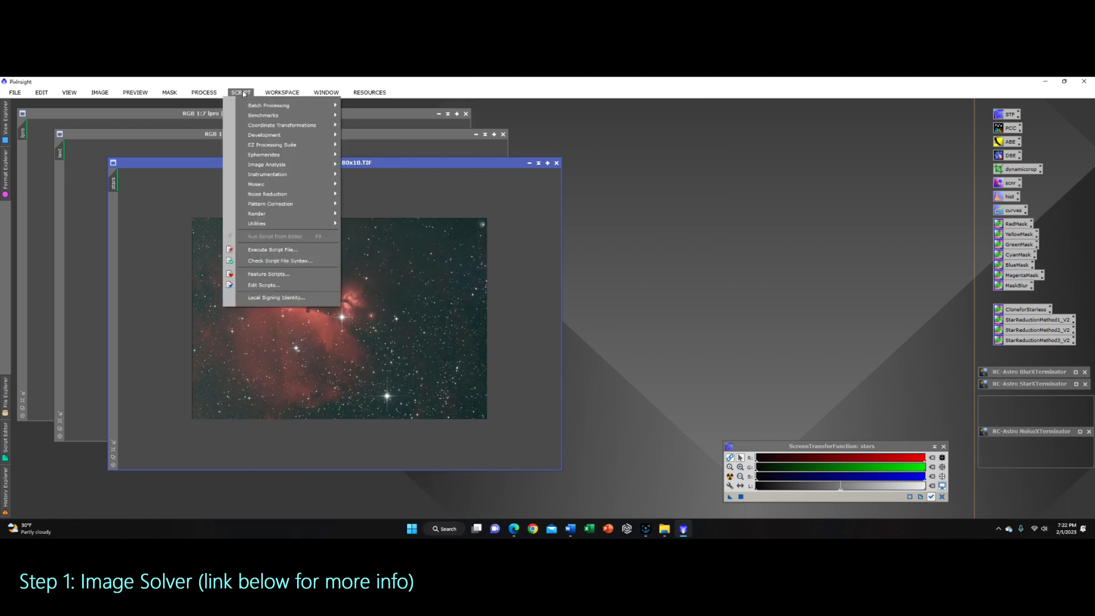
pyautogui.moveTo(294, 166)
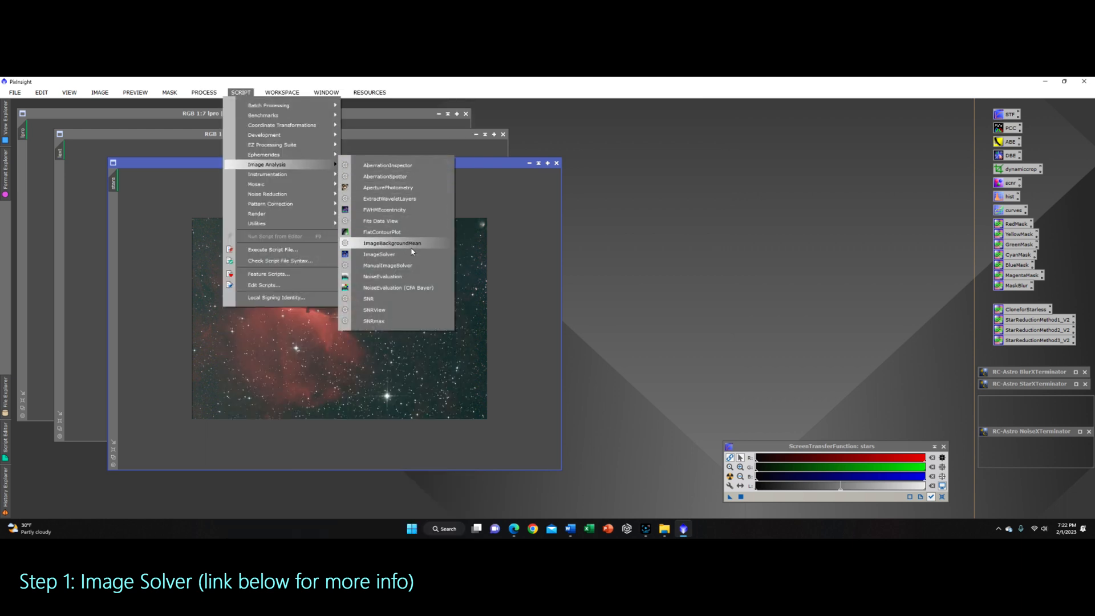
pyautogui.click(381, 254)
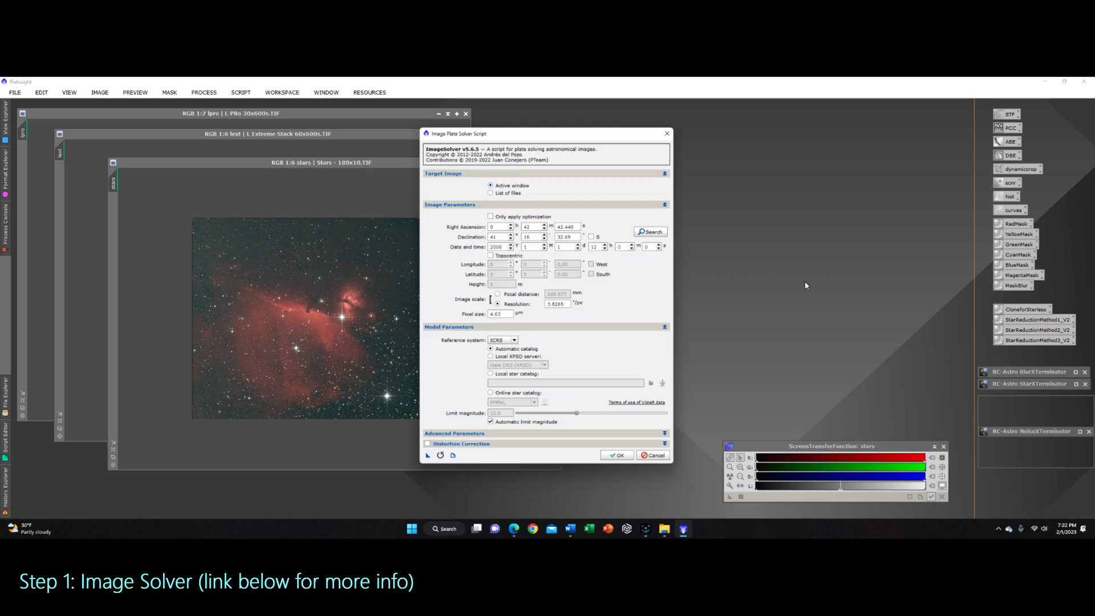
pyautogui.moveTo(548, 131); pyautogui.dragTo(673, 132)
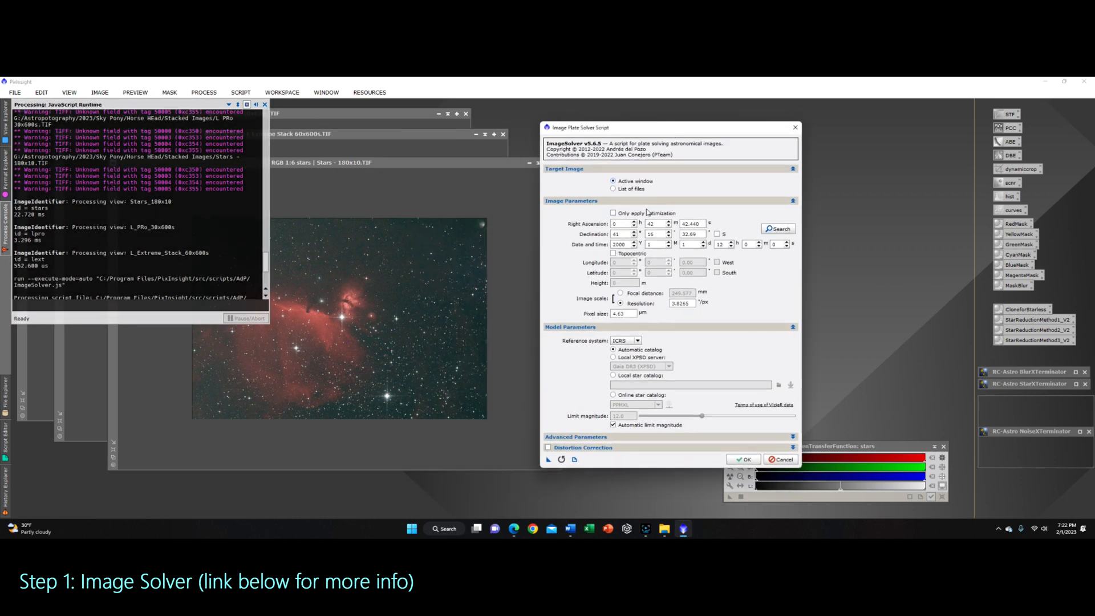
pyautogui.click(614, 190)
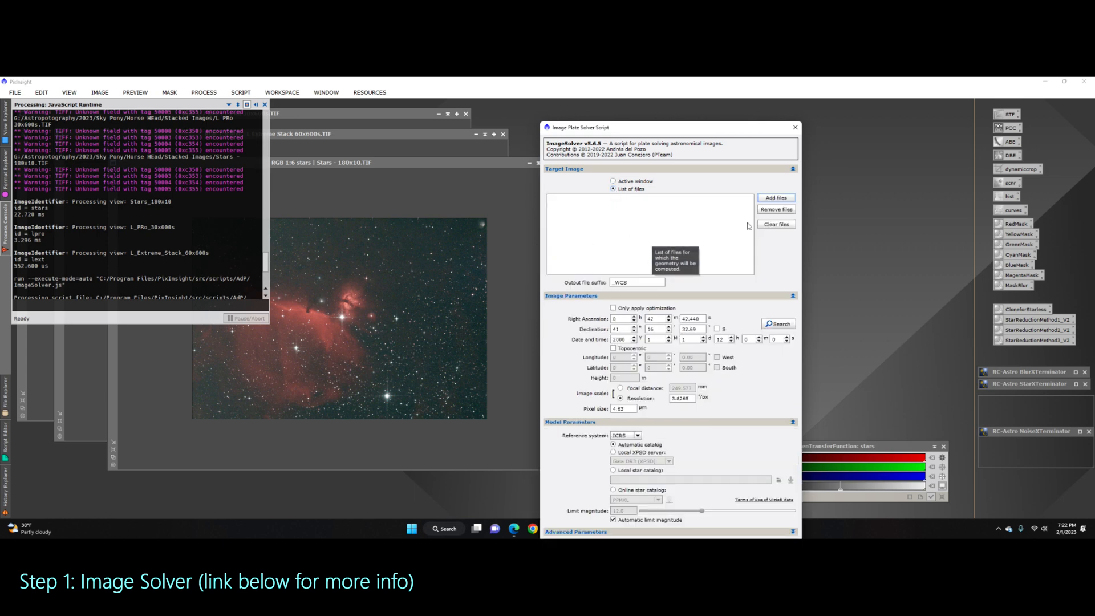
pyautogui.click(613, 181)
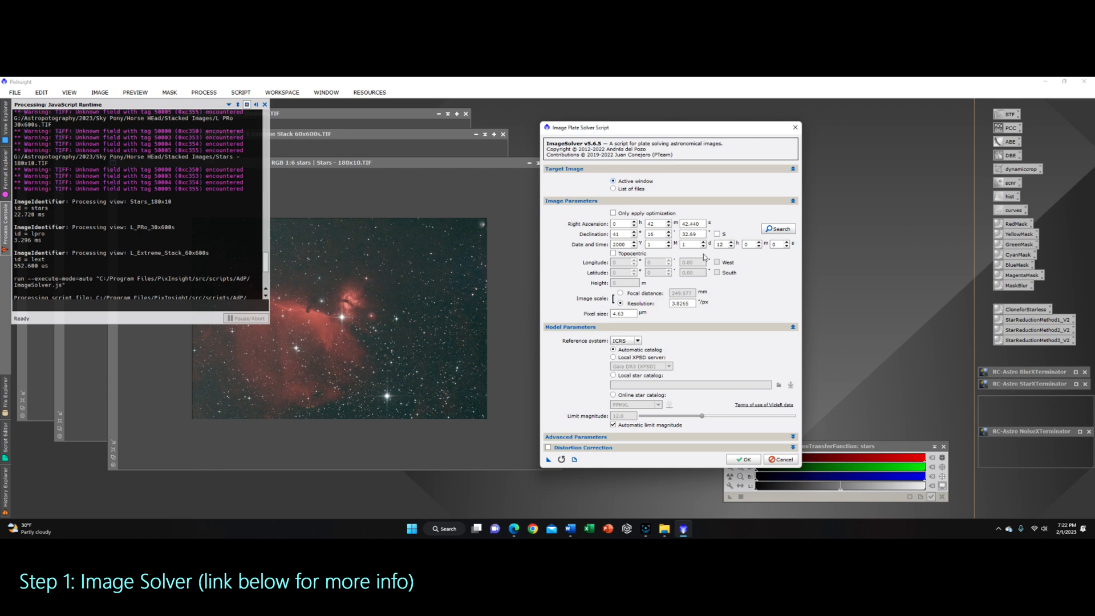
# Step: Search the online coordinate lookup for horsehead nebula
pyautogui.click(777, 229)
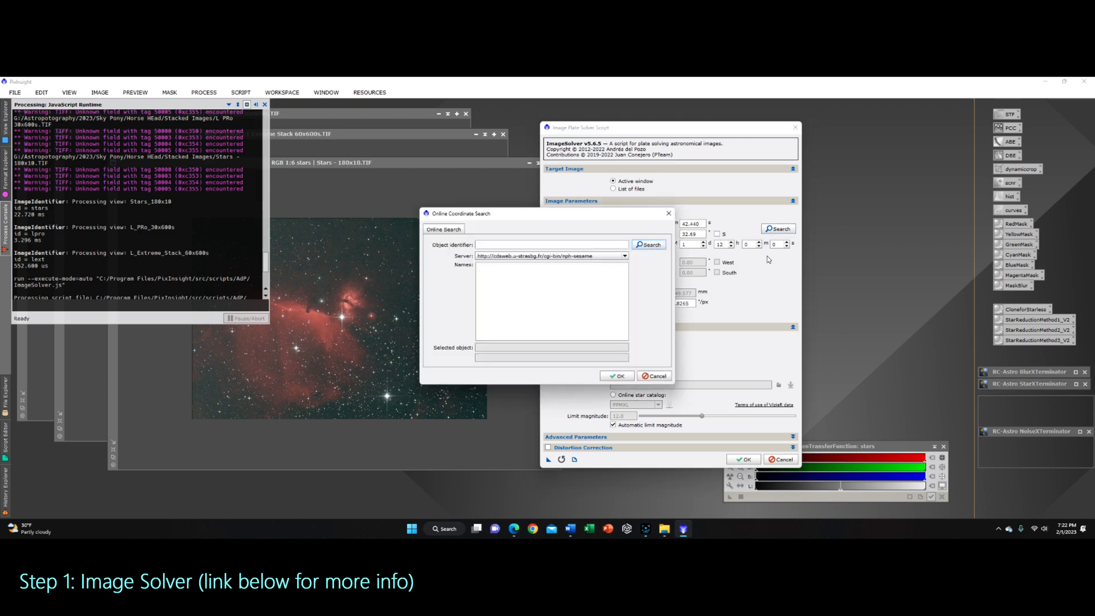
pyautogui.click(492, 244)
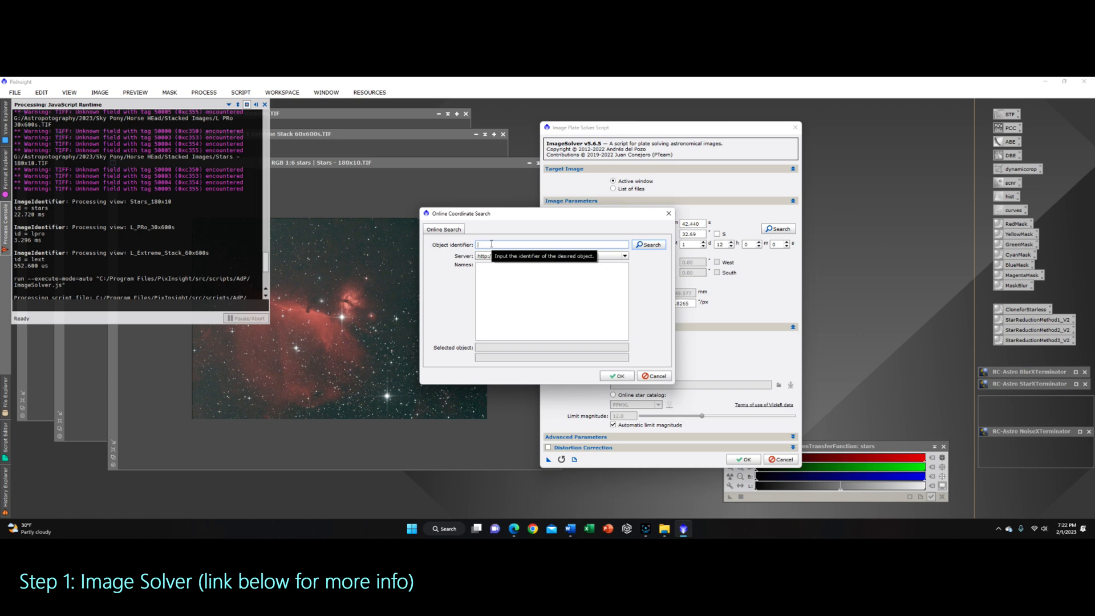
pyautogui.write('horsehead nebula')
pyautogui.press('Return')
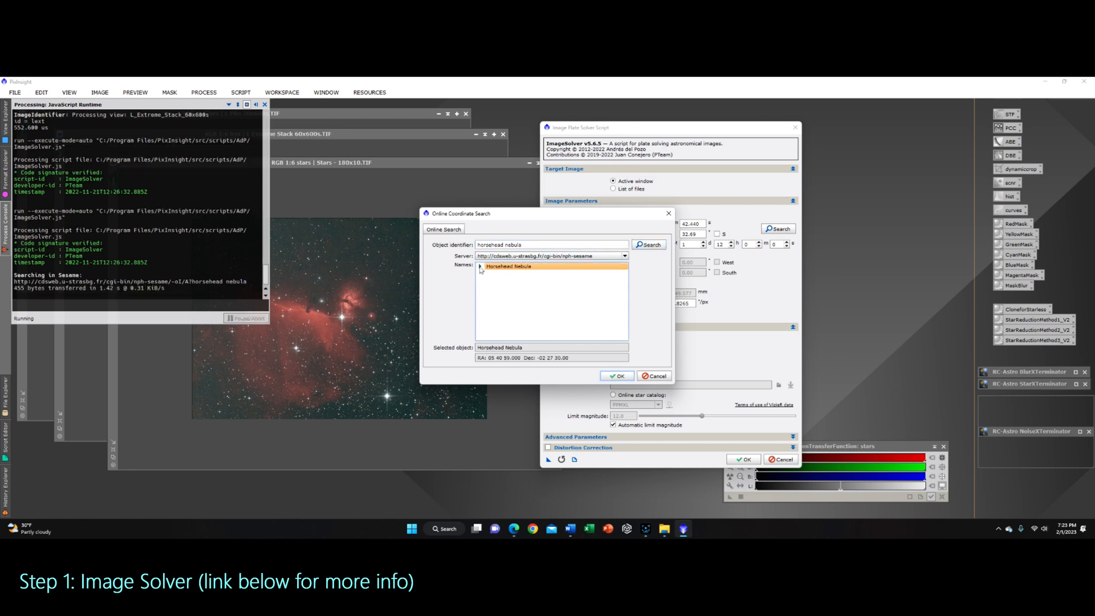
# Step: Pick the Horsehead Nebula entry from the search results and apply its coordinates
pyautogui.click(480, 267)
pyautogui.click(508, 281)
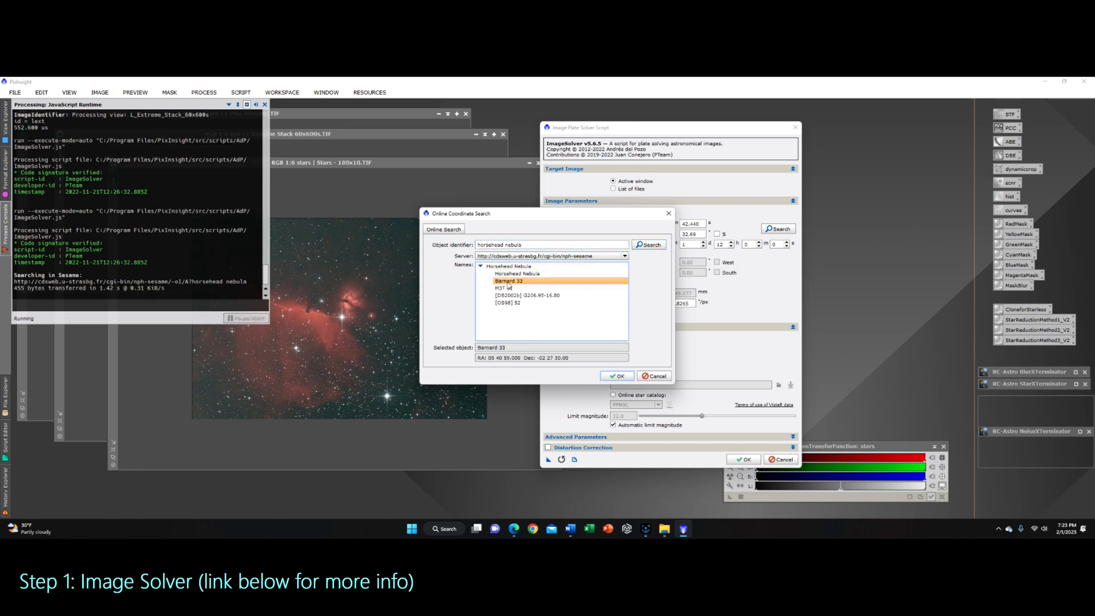
pyautogui.click(515, 274)
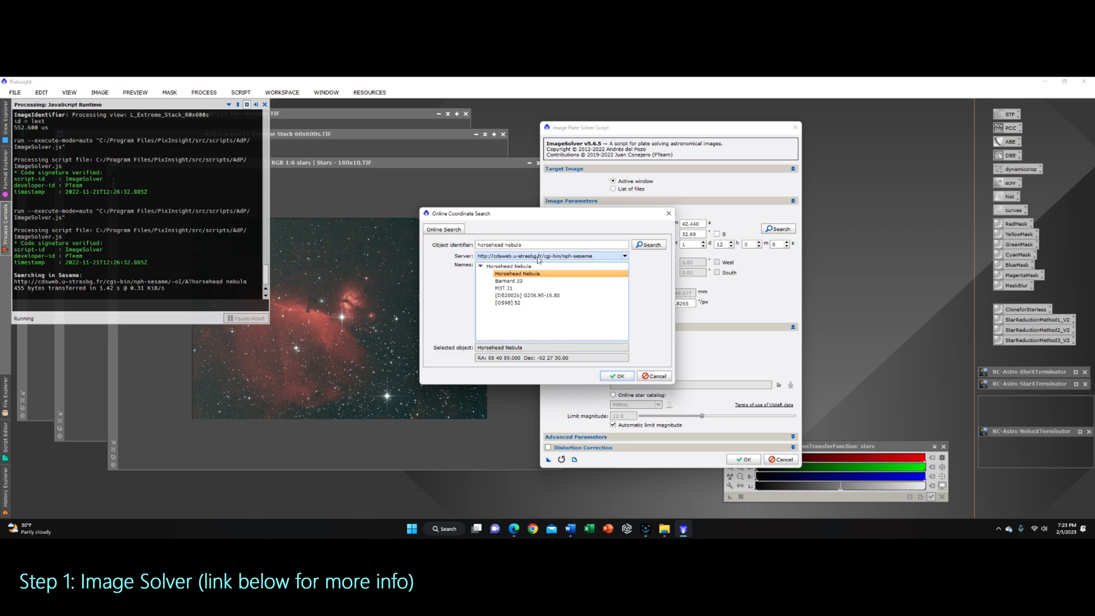
pyautogui.click(521, 280)
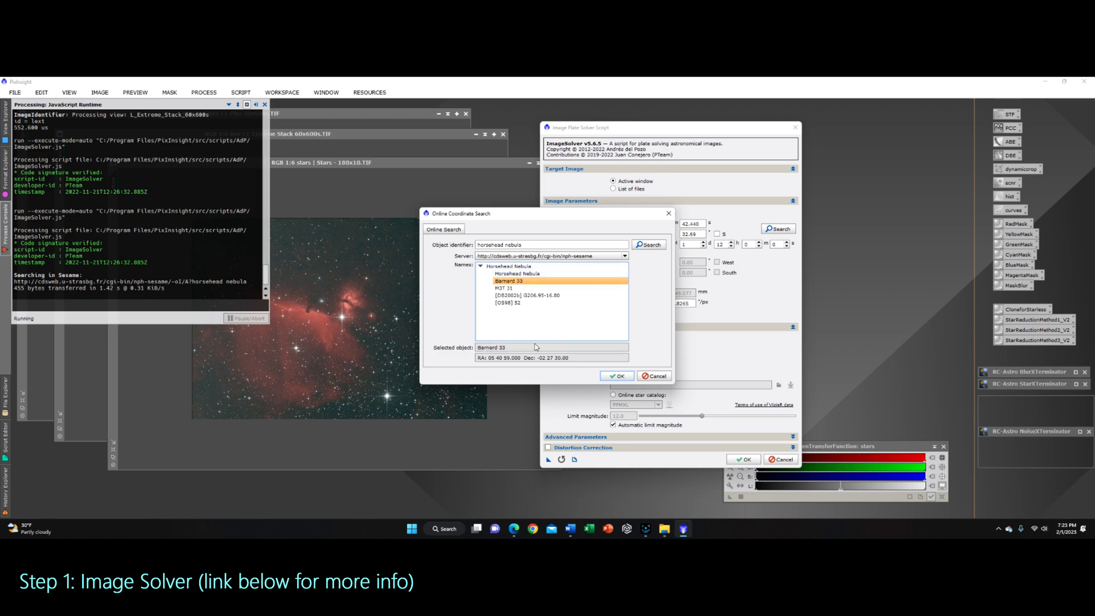
pyautogui.click(508, 288)
pyautogui.click(518, 295)
pyautogui.click(516, 274)
pyautogui.click(616, 377)
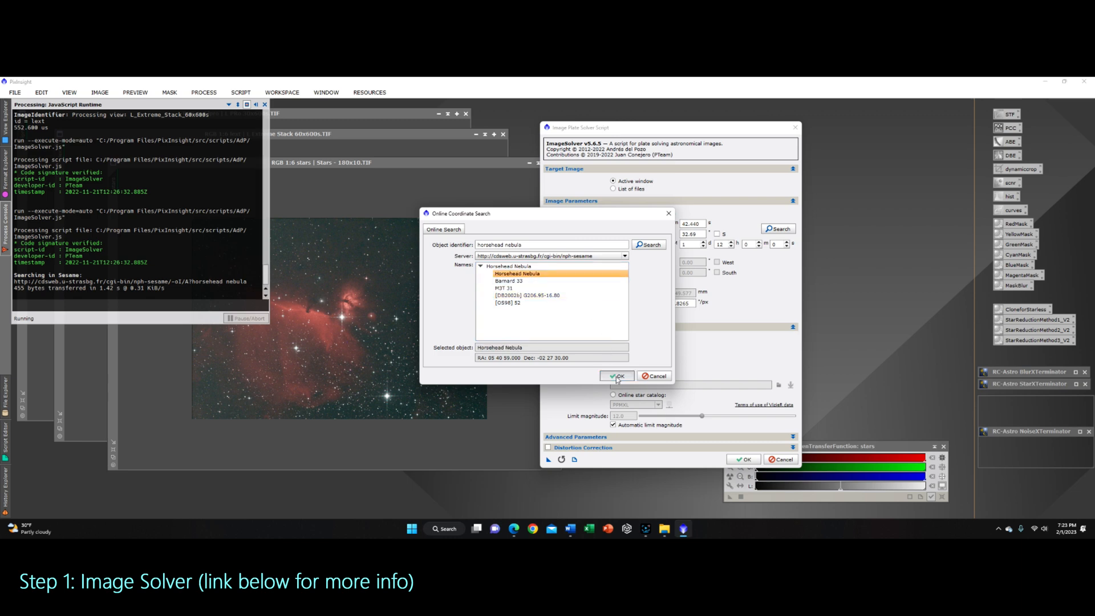
# Step: Set the acquisition date fields to year 2023 and the hour to 22
pyautogui.moveTo(628, 244); pyautogui.dragTo(599, 233)
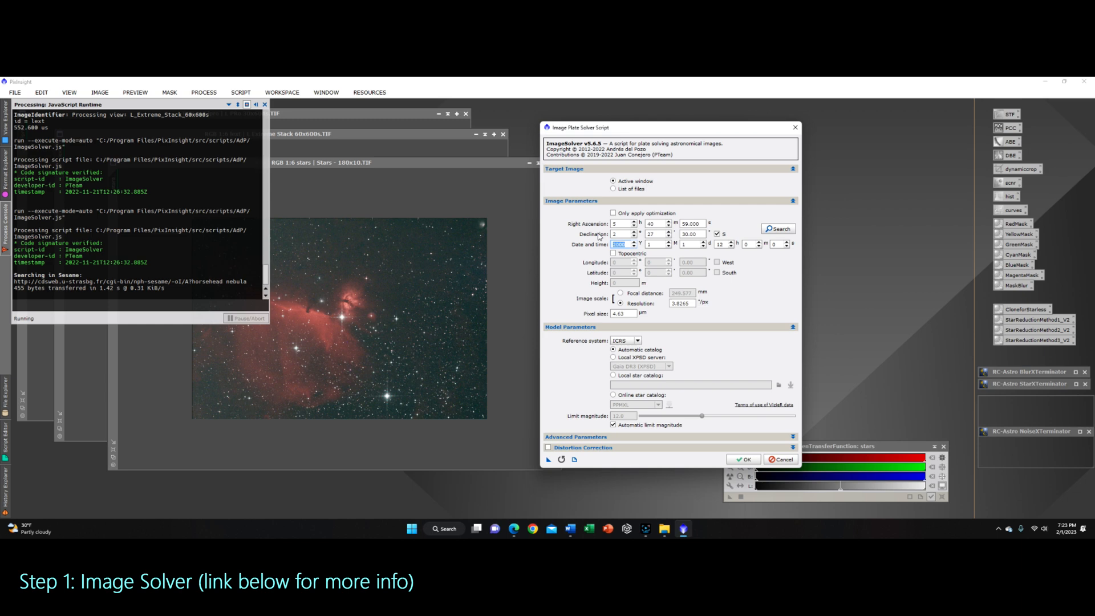
pyautogui.write('20')
pyautogui.press('Tab')
pyautogui.press('Tab')
pyautogui.write('15')
pyautogui.press('Tab')
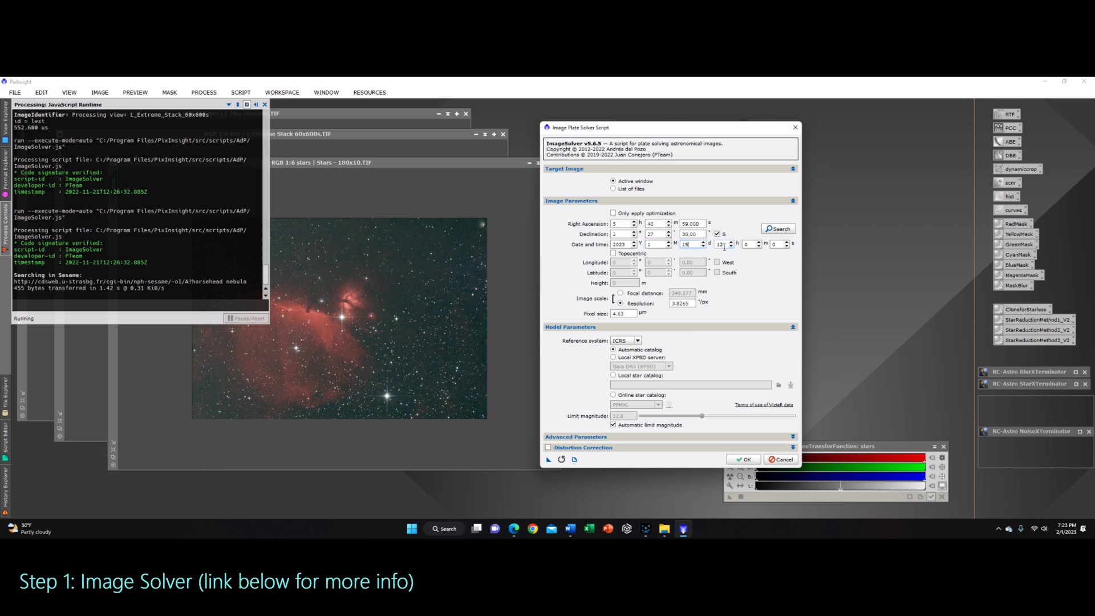
pyautogui.write('2')
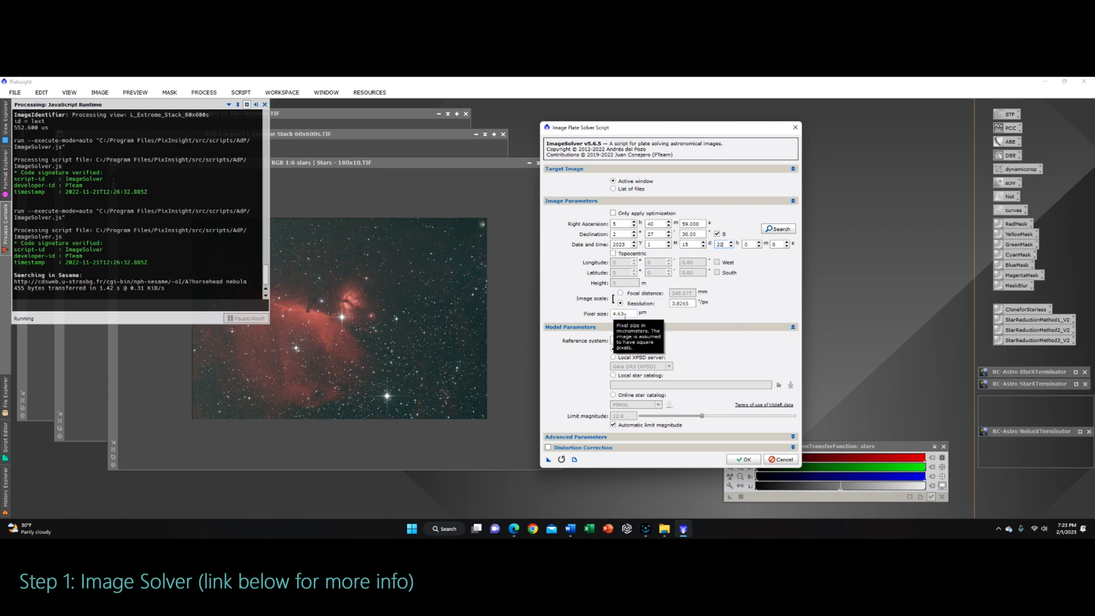
# Step: Check the advanced and distortion correction settings, then run the plate solve on the stars image
pyautogui.moveTo(626, 314); pyautogui.dragTo(612, 314)
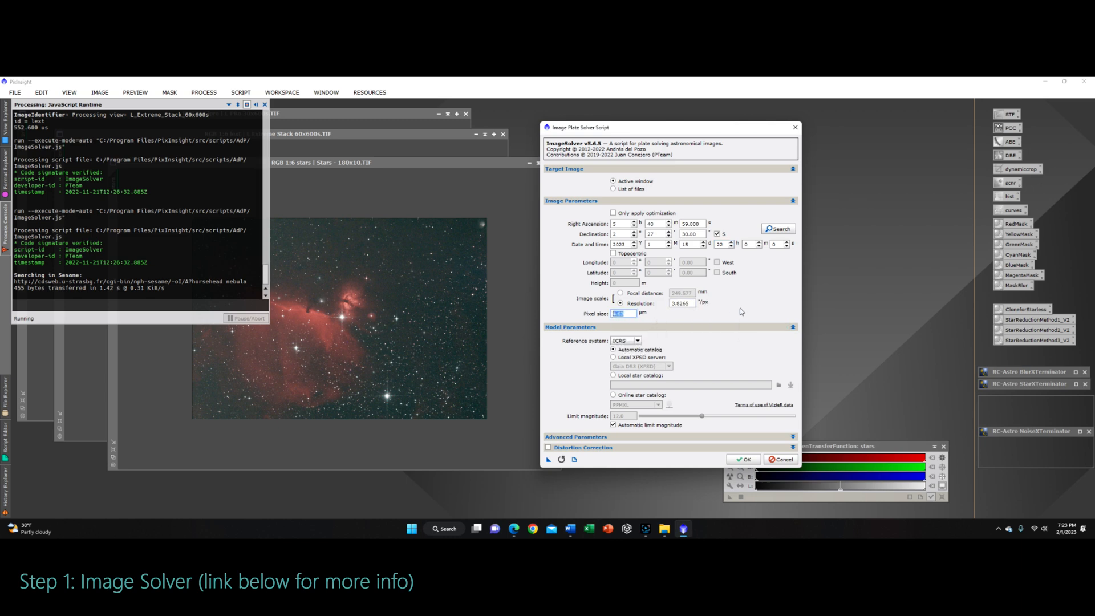
pyautogui.click(793, 437)
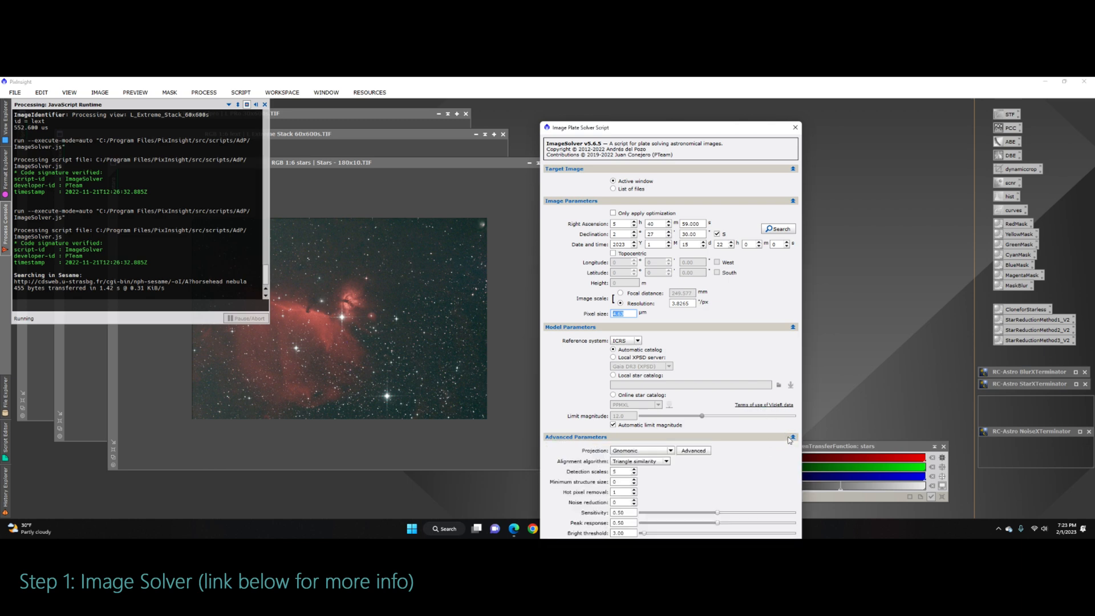
pyautogui.click(793, 438)
pyautogui.moveTo(713, 129); pyautogui.dragTo(710, 85)
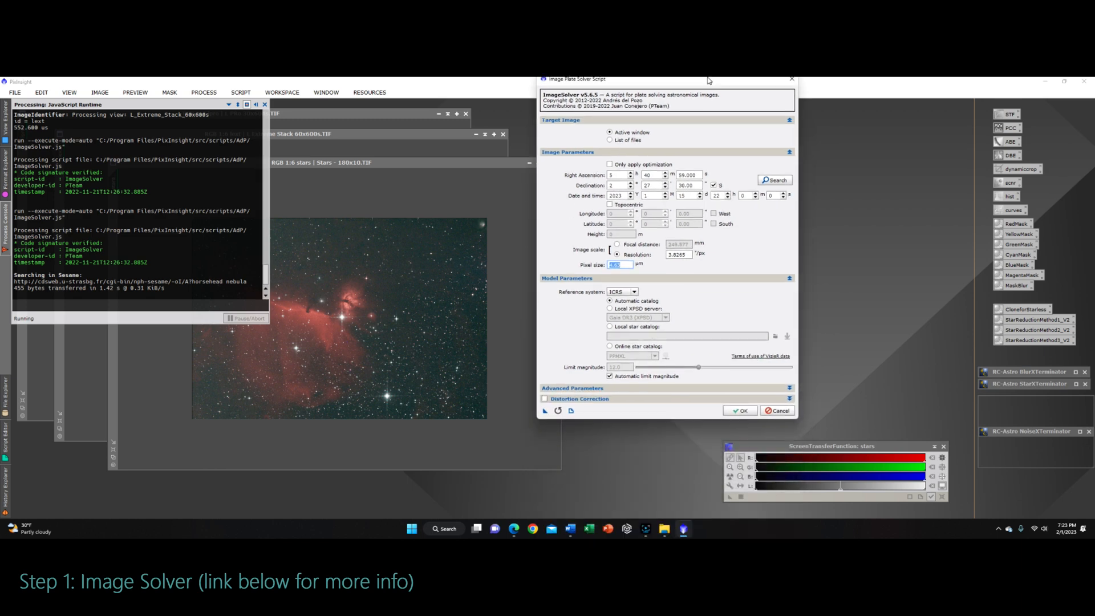
pyautogui.click(789, 403)
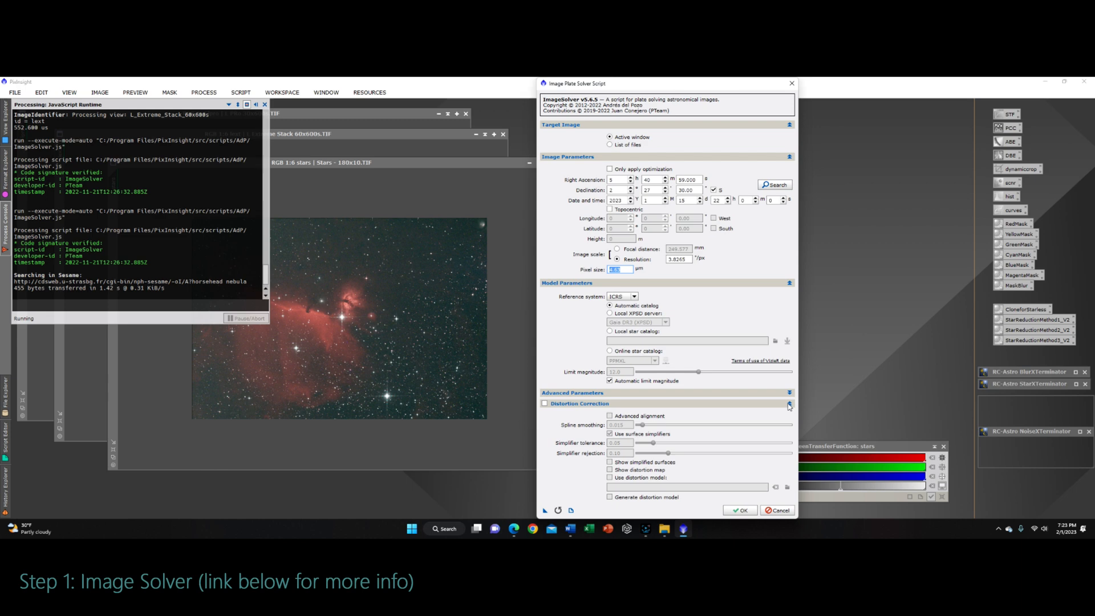
pyautogui.click(790, 403)
pyautogui.moveTo(685, 89); pyautogui.dragTo(727, 125)
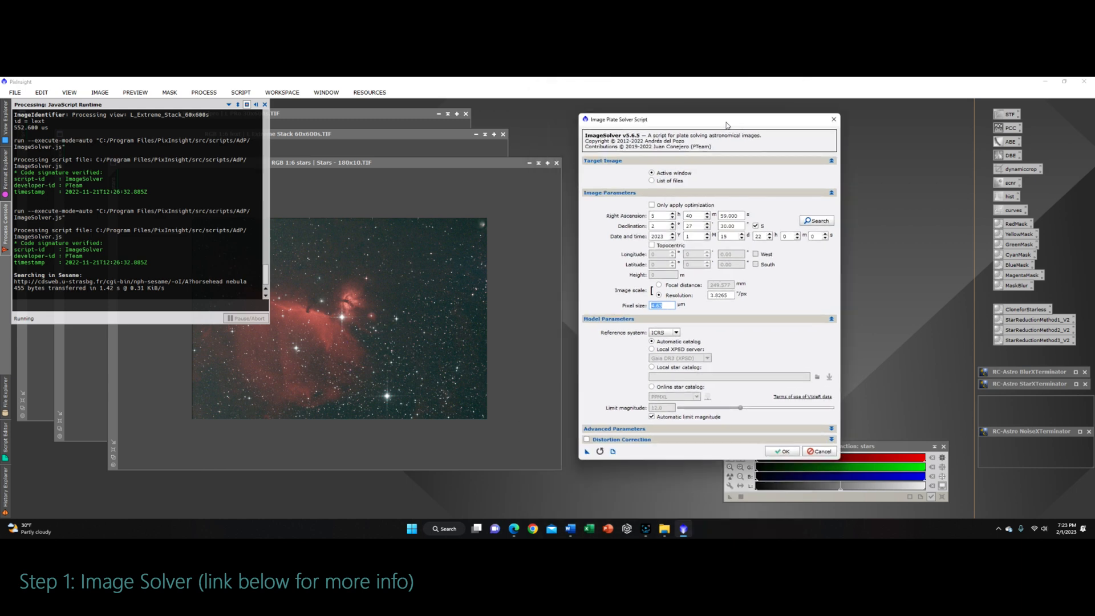
pyautogui.click(783, 452)
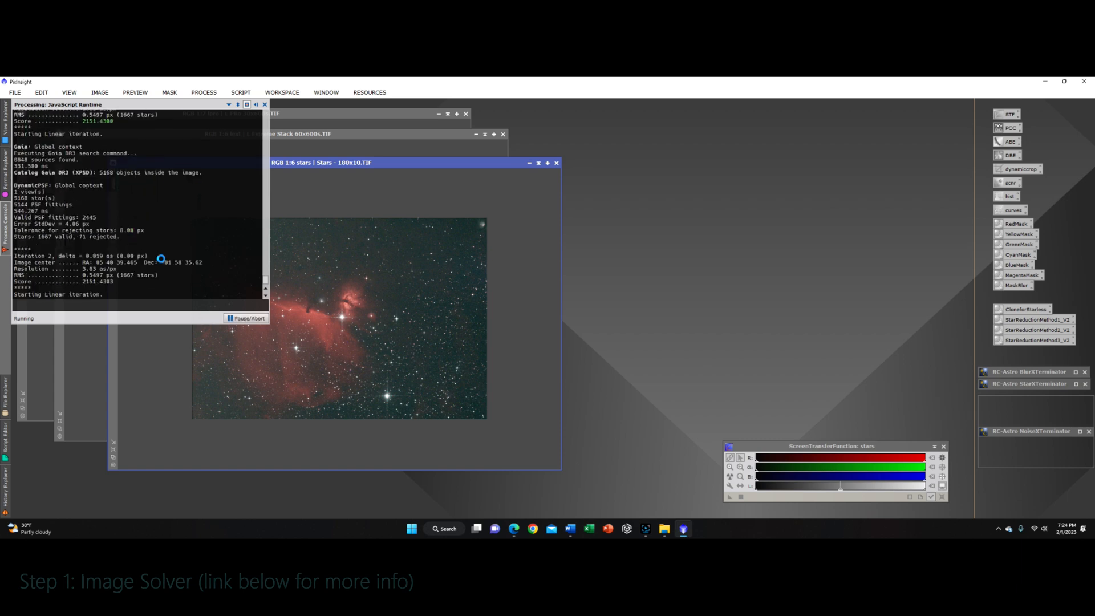
# Step: Scroll through the process console to review the plate-solving results
pyautogui.moveTo(266, 275); pyautogui.dragTo(265, 268)
pyautogui.moveTo(44, 244); pyautogui.dragTo(197, 244)
pyautogui.moveTo(266, 269); pyautogui.dragTo(267, 276)
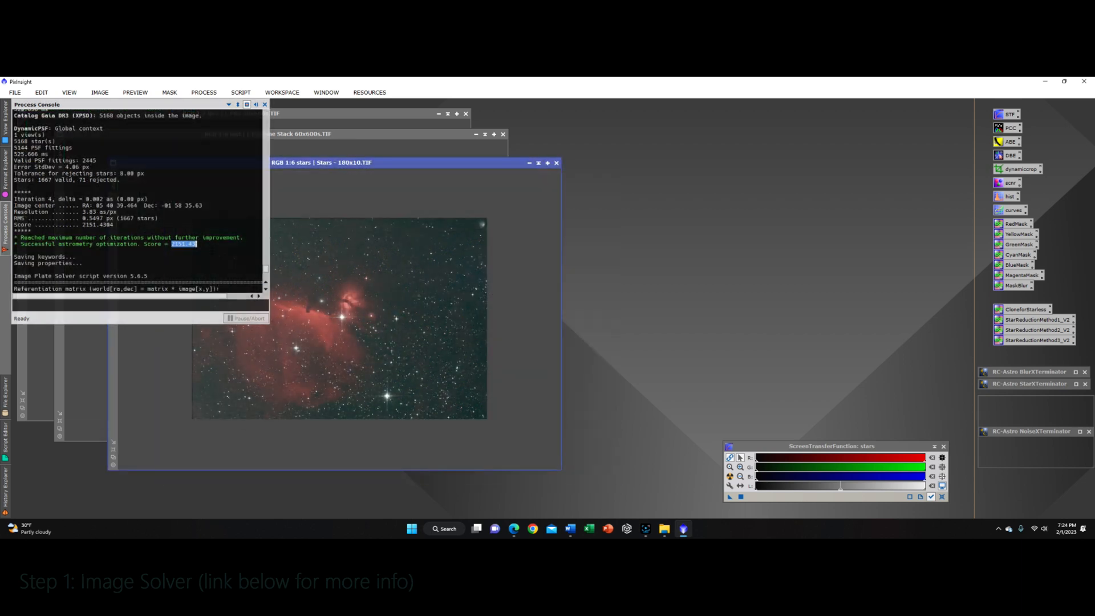
pyautogui.moveTo(266, 268); pyautogui.dragTo(266, 276)
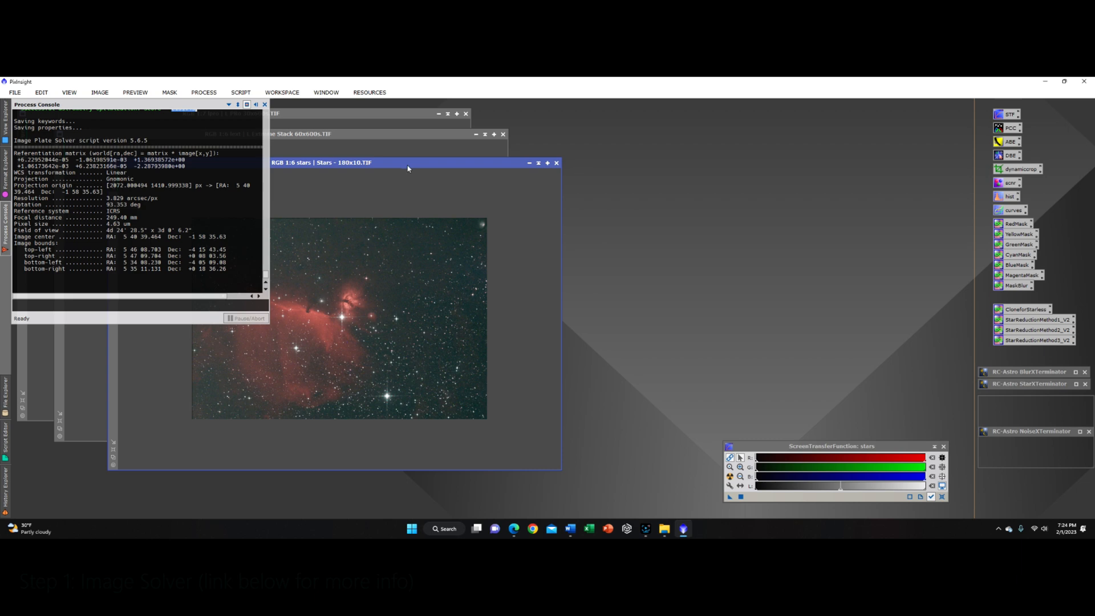
pyautogui.moveTo(407, 168); pyautogui.dragTo(464, 182)
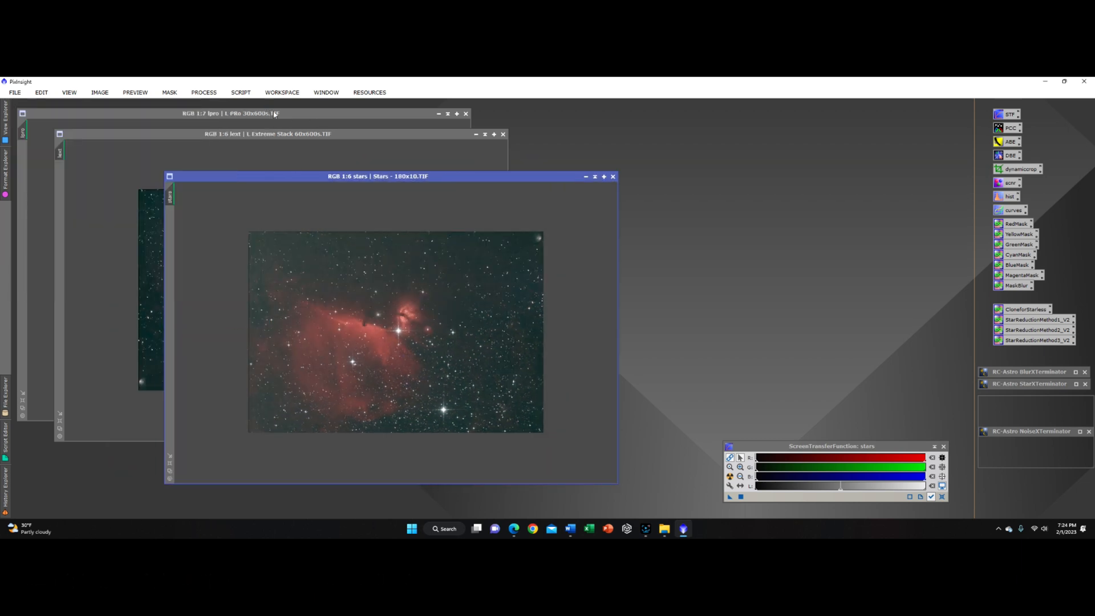
# Step: Rotate the lpro image by 180° with DynamicCrop, then close the DynamicCrop tool
pyautogui.click(340, 135)
pyautogui.moveTo(357, 135); pyautogui.dragTo(426, 150)
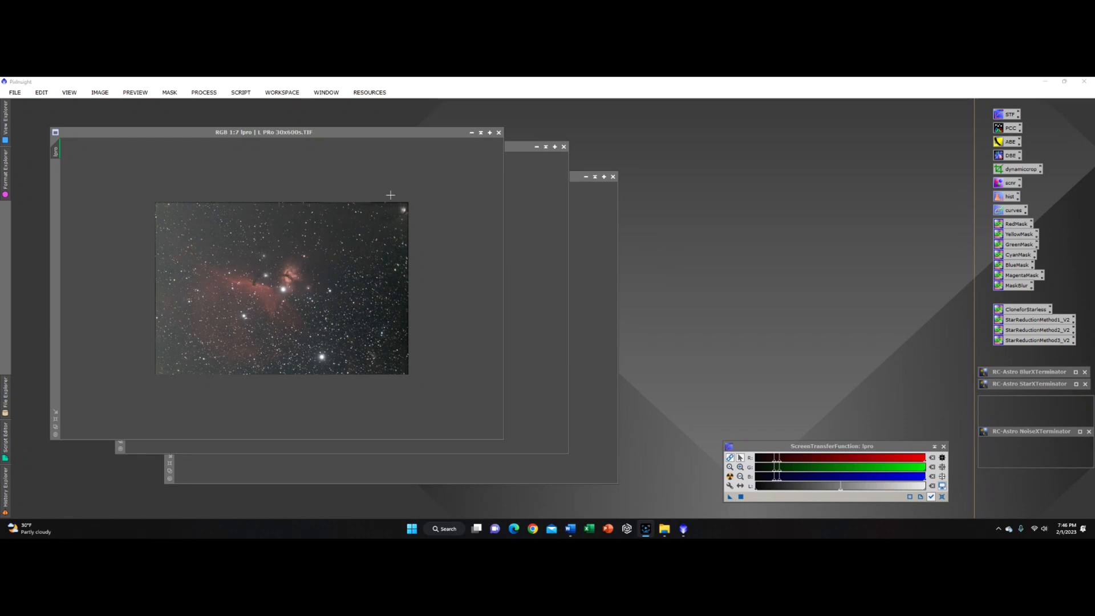
pyautogui.moveTo(394, 133)
pyautogui.mouseDown()
pyautogui.moveTo(828, 209)
pyautogui.moveTo(535, 151)
pyautogui.moveTo(755, 147)
pyautogui.moveTo(733, 368)
pyautogui.moveTo(308, 172)
pyautogui.moveTo(399, 147)
pyautogui.mouseUp()
pyautogui.click(662, 147)
pyautogui.doubleClick(1006, 170)
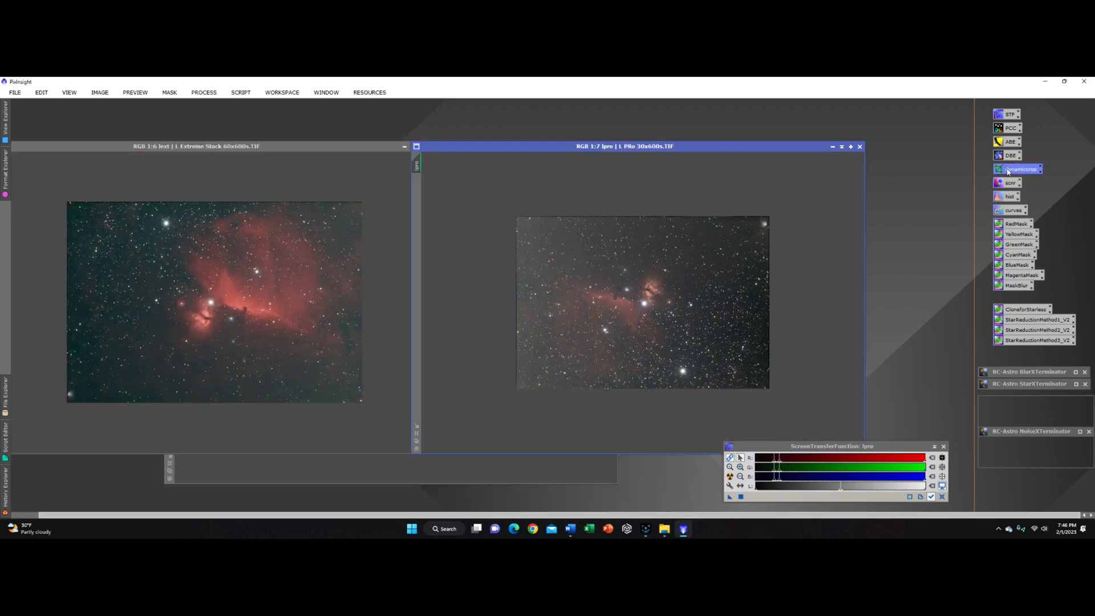
pyautogui.doubleClick(879, 296)
pyautogui.write('180')
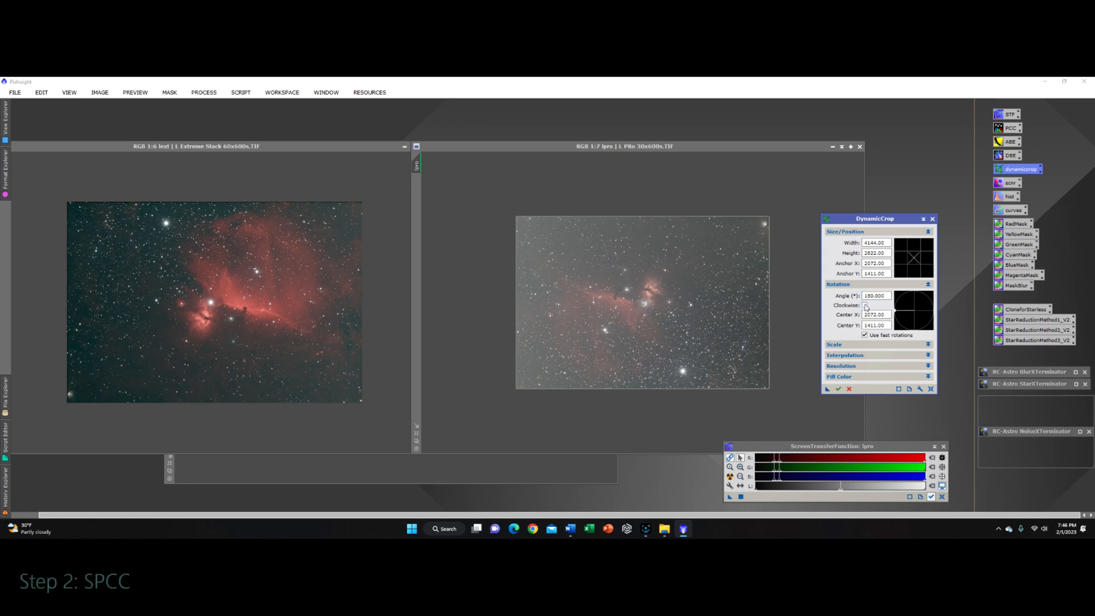
pyautogui.click(838, 388)
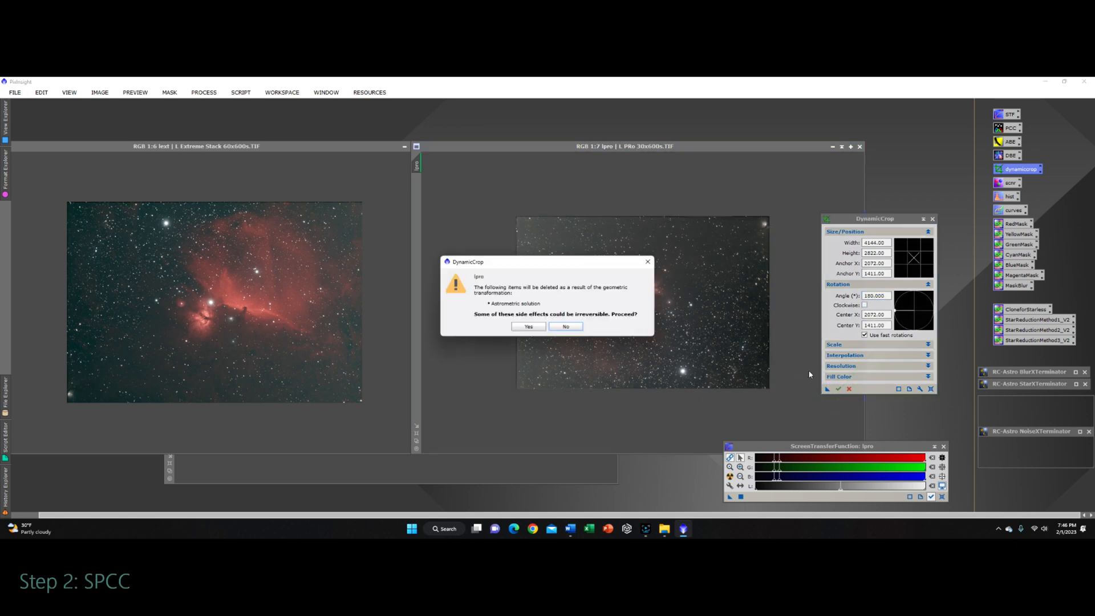
pyautogui.click(529, 326)
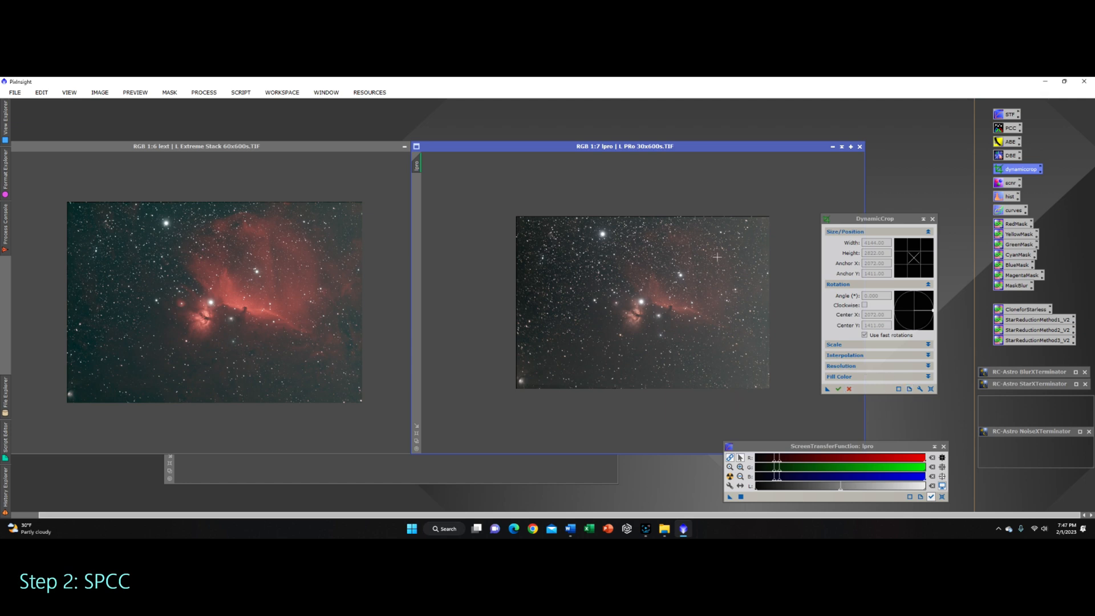
pyautogui.click(931, 389)
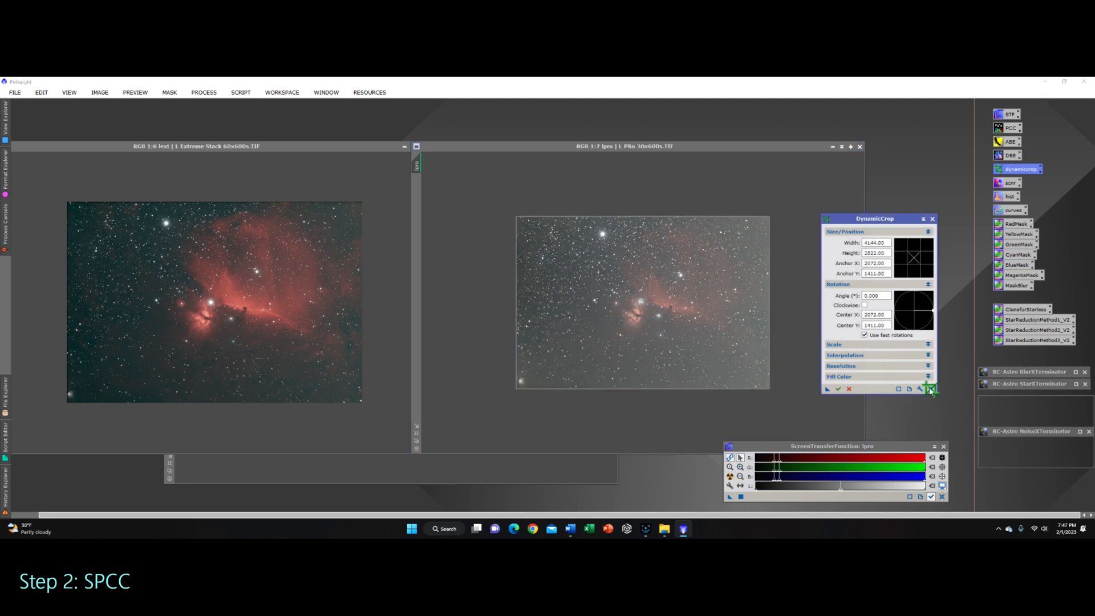
pyautogui.click(932, 219)
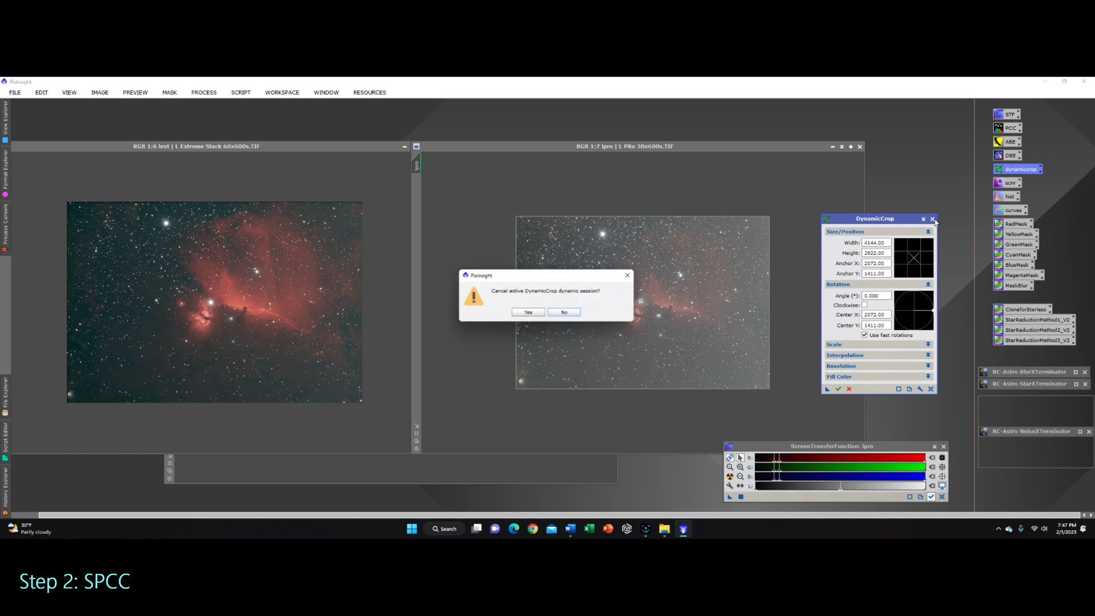
pyautogui.click(529, 314)
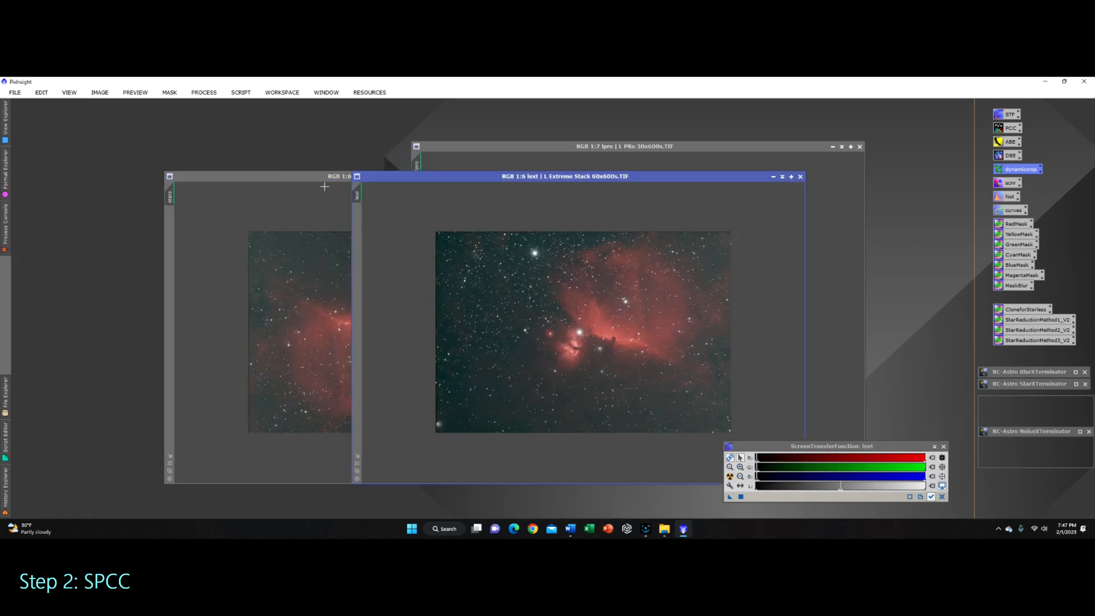
# Step: Rotate the stars image by 180° with DynamicCrop
pyautogui.click(309, 183)
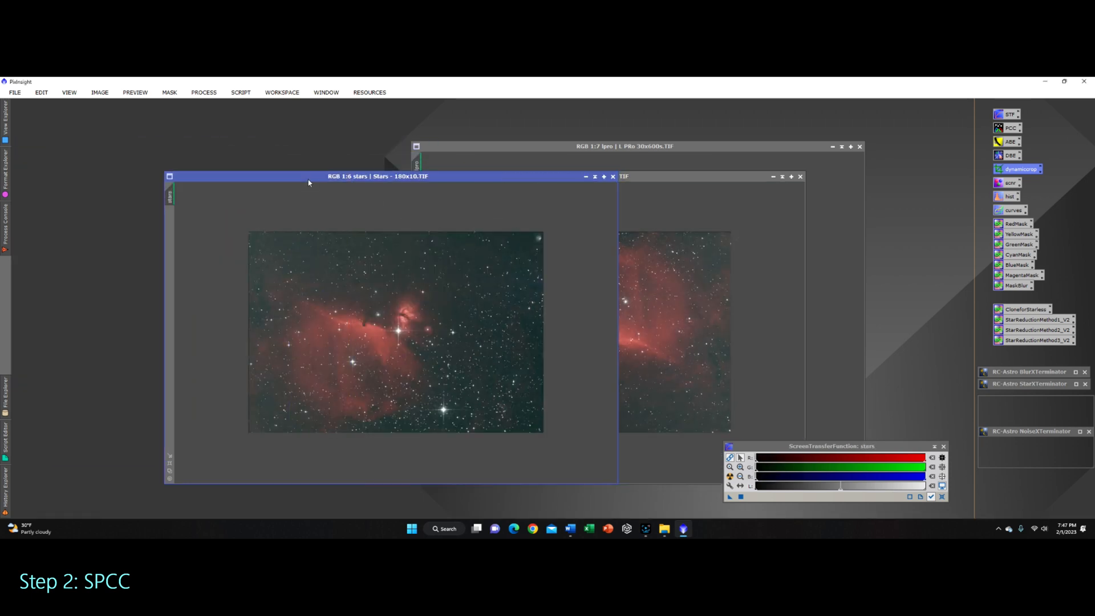
pyautogui.doubleClick(1017, 169)
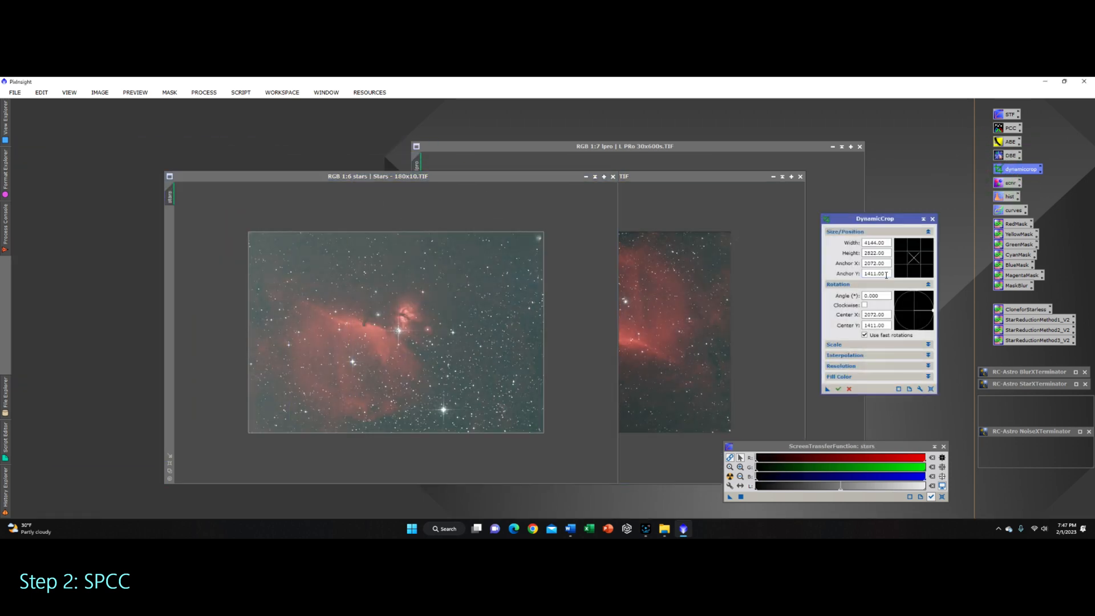
pyautogui.click(873, 295)
pyautogui.write('180')
pyautogui.press('Return')
pyautogui.click(458, 296)
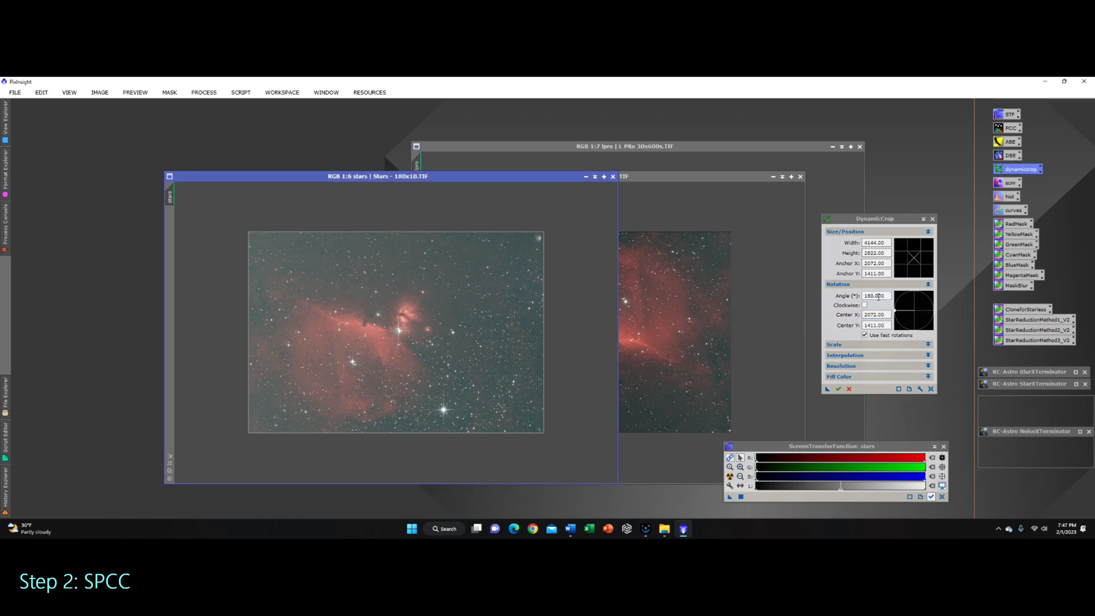
pyautogui.click(876, 296)
pyautogui.click(931, 390)
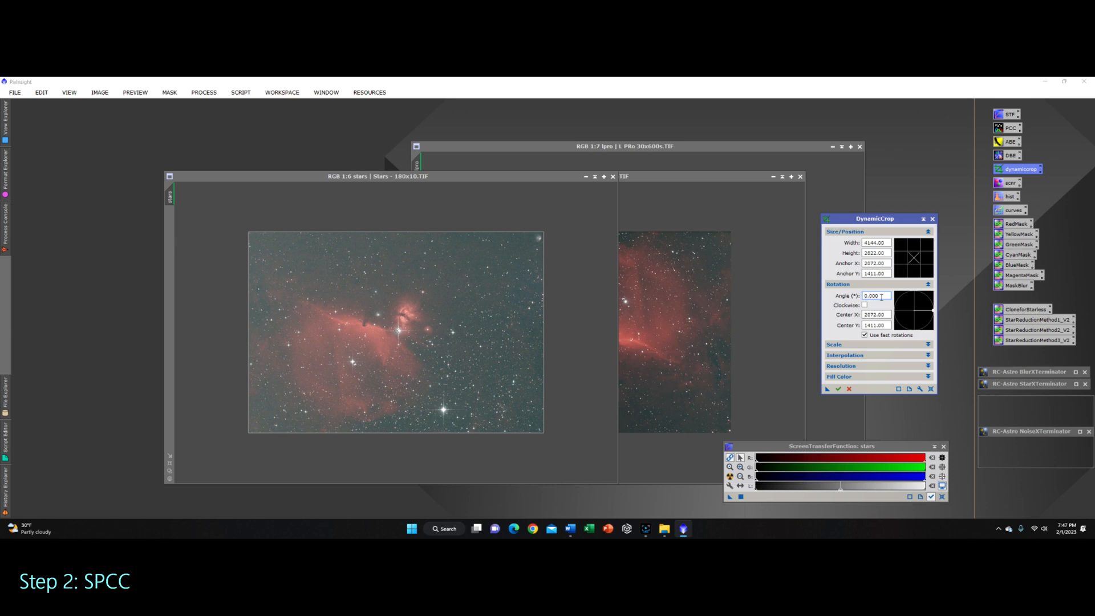
pyautogui.doubleClick(882, 297)
pyautogui.write('180')
pyautogui.press('Return')
pyautogui.click(837, 389)
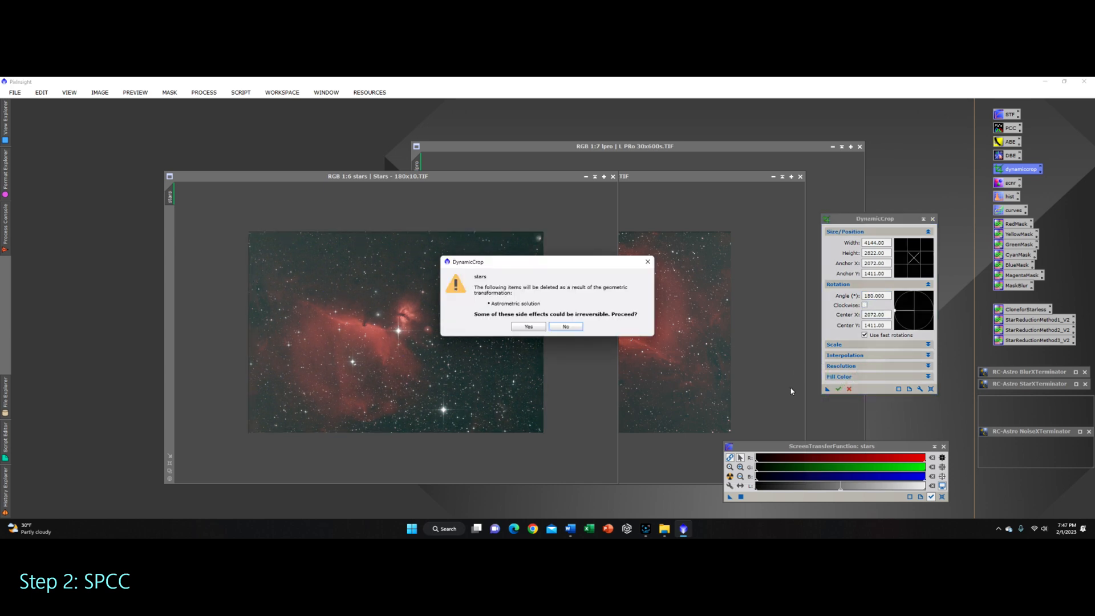
pyautogui.click(535, 329)
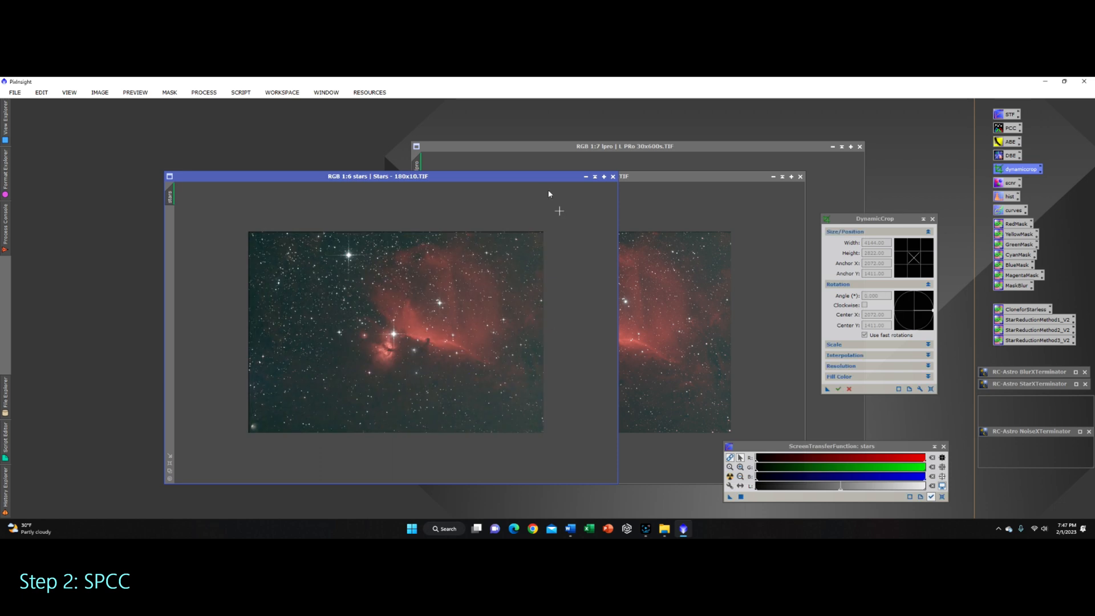
# Step: Arrange the lext, lpro and stars image windows side by side for comparison
pyautogui.moveTo(542, 177); pyautogui.dragTo(430, 138)
pyautogui.moveTo(50, 125); pyautogui.dragTo(227, 233)
pyautogui.moveTo(335, 238); pyautogui.dragTo(776, 244)
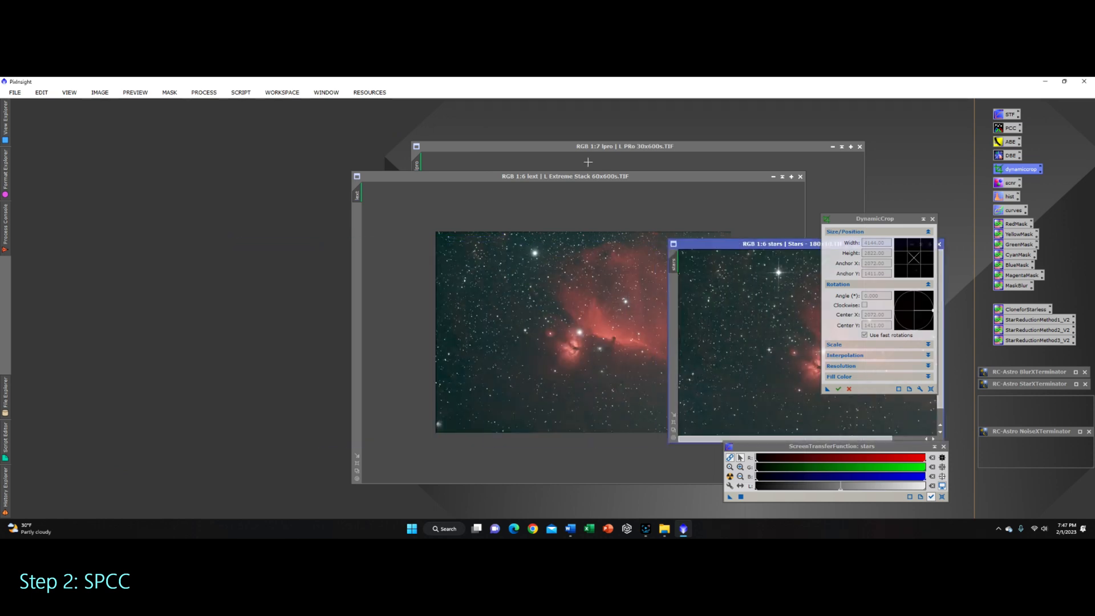
pyautogui.moveTo(597, 181); pyautogui.dragTo(286, 120)
pyautogui.moveTo(489, 417); pyautogui.dragTo(403, 380)
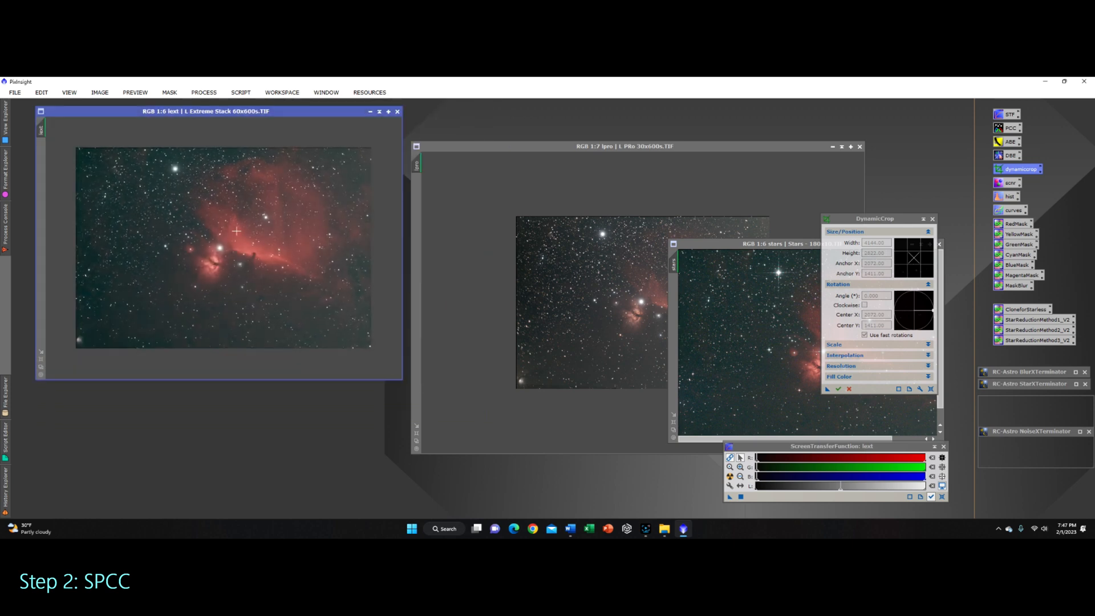
pyautogui.moveTo(562, 146); pyautogui.dragTo(552, 107)
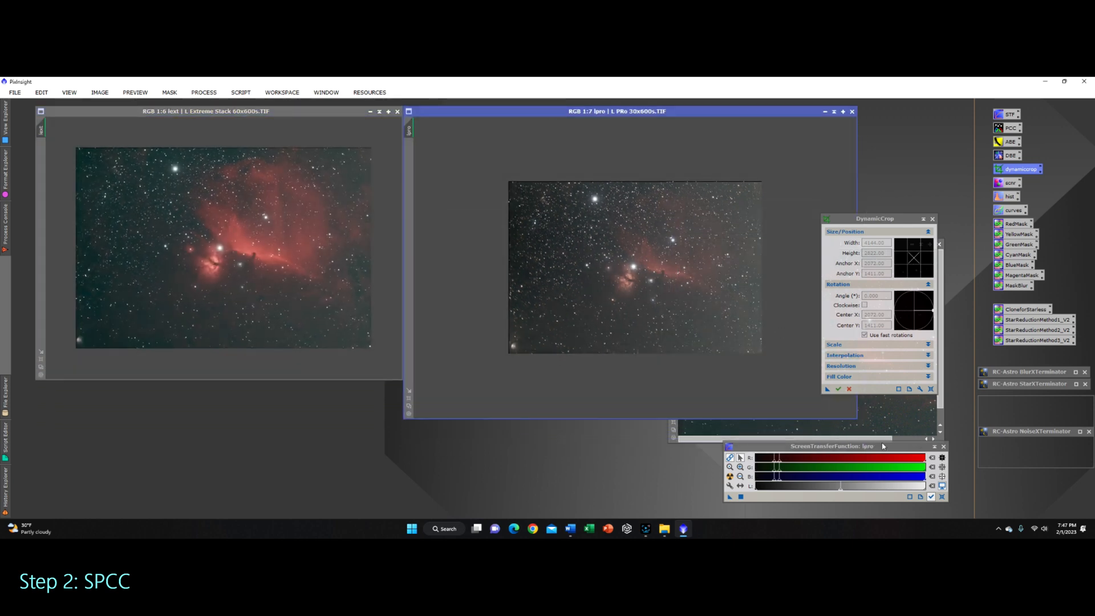
pyautogui.moveTo(857, 418); pyautogui.dragTo(755, 382)
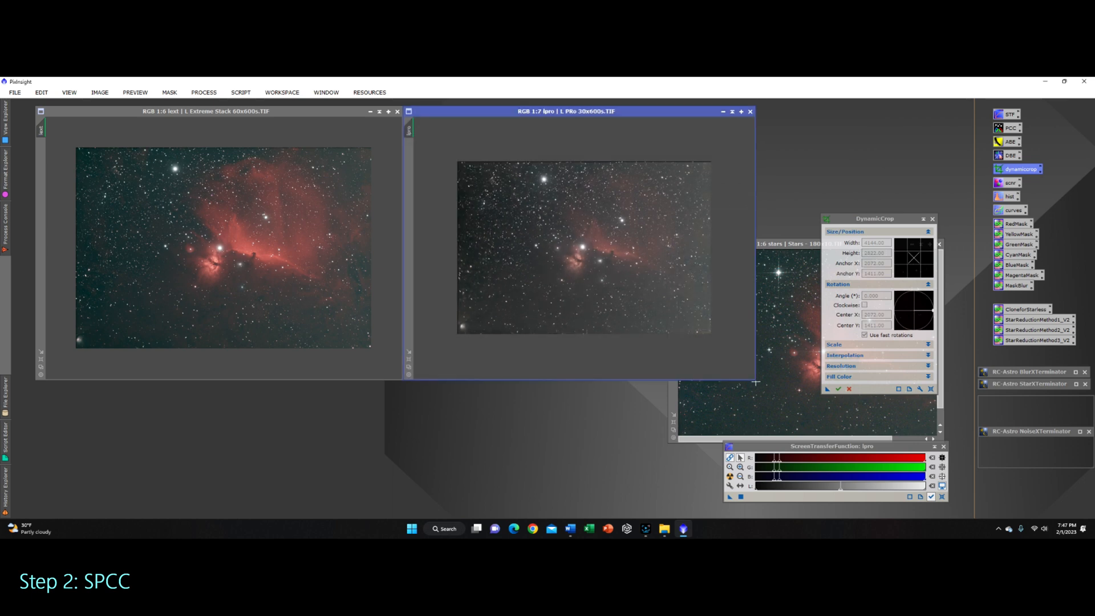
pyautogui.moveTo(800, 245); pyautogui.dragTo(383, 418)
# Step: Zoom into the lpro and lext views and reposition the windows to compare the three images
pyautogui.click(608, 258)
pyautogui.scroll(1, 607, 258)
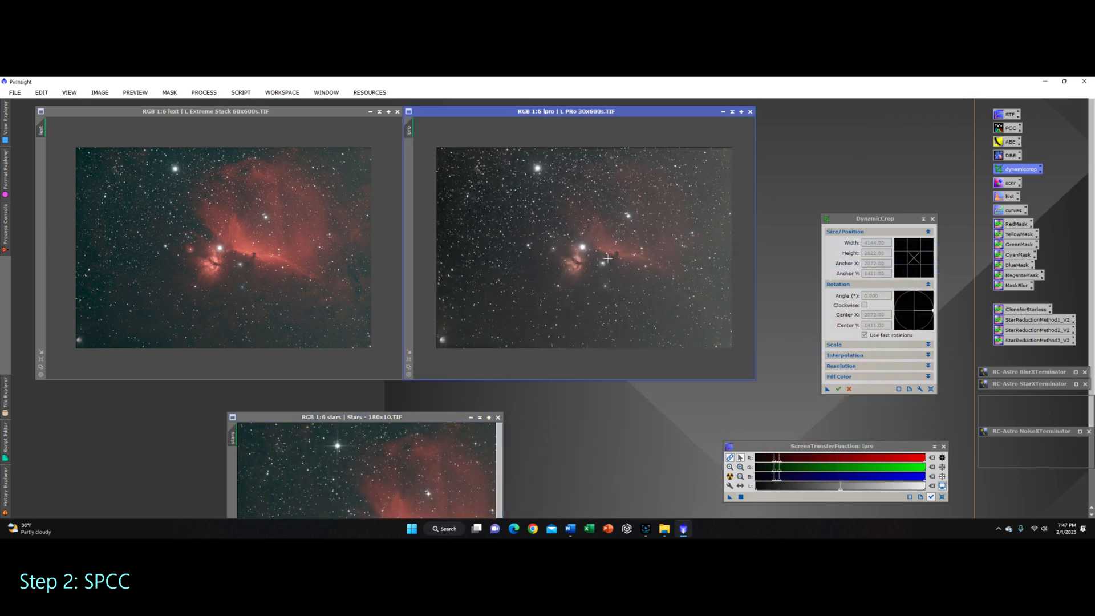
pyautogui.scroll(1, 608, 258)
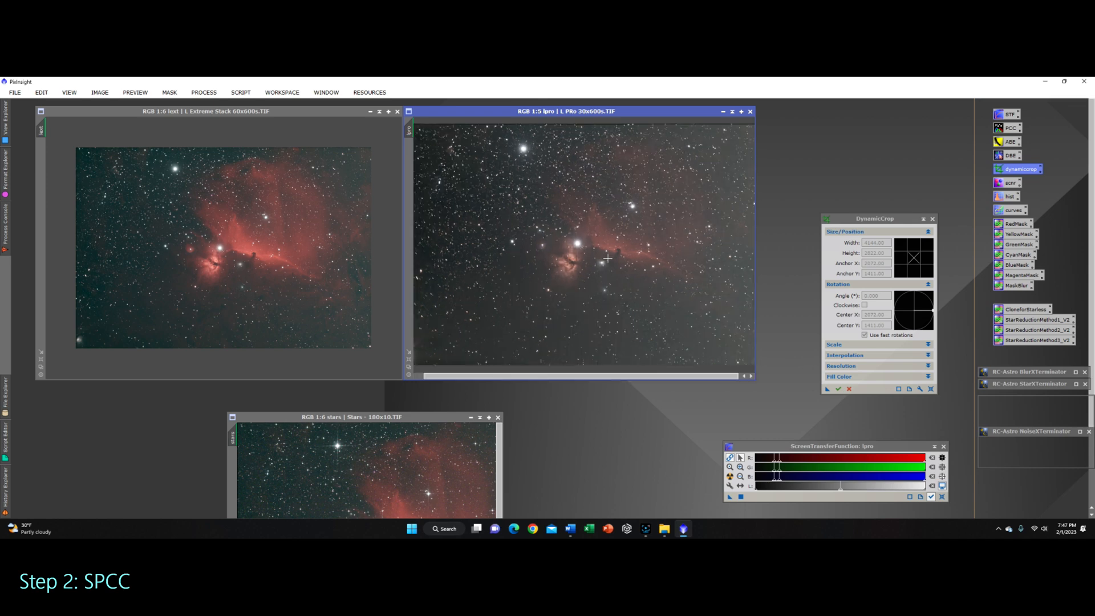
pyautogui.click(238, 285)
pyautogui.scroll(1, 239, 285)
pyautogui.click(555, 253)
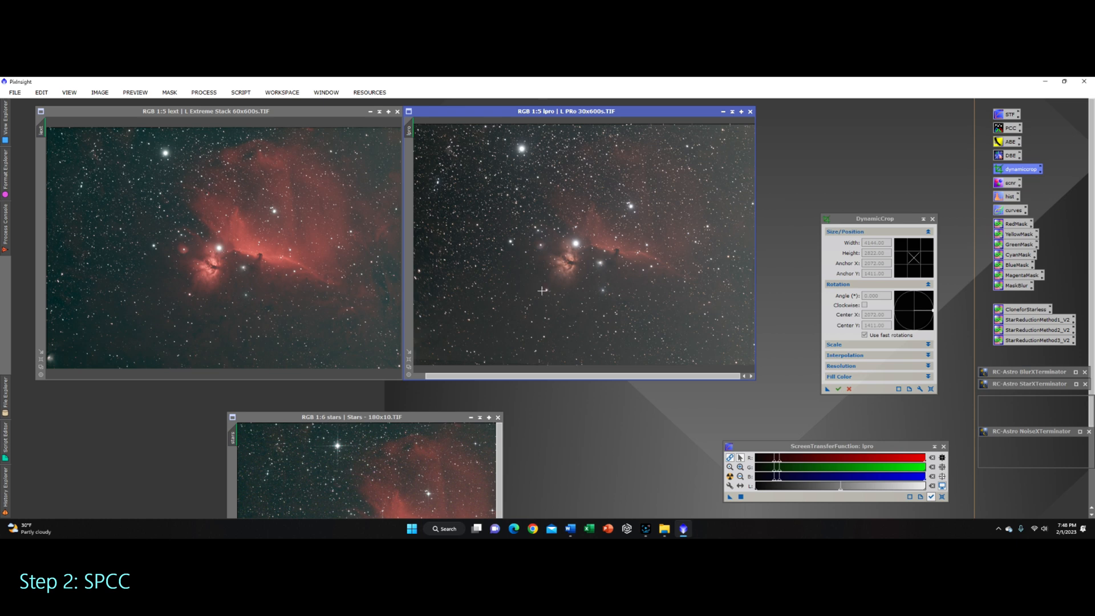
pyautogui.moveTo(425, 415); pyautogui.dragTo(473, 390)
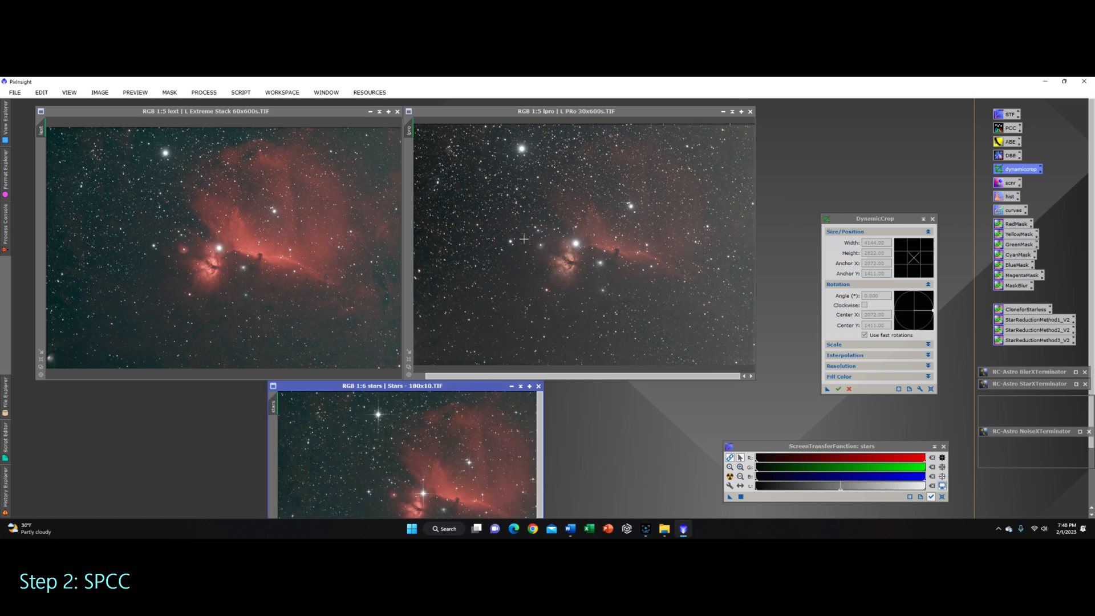
pyautogui.moveTo(293, 115); pyautogui.dragTo(281, 115)
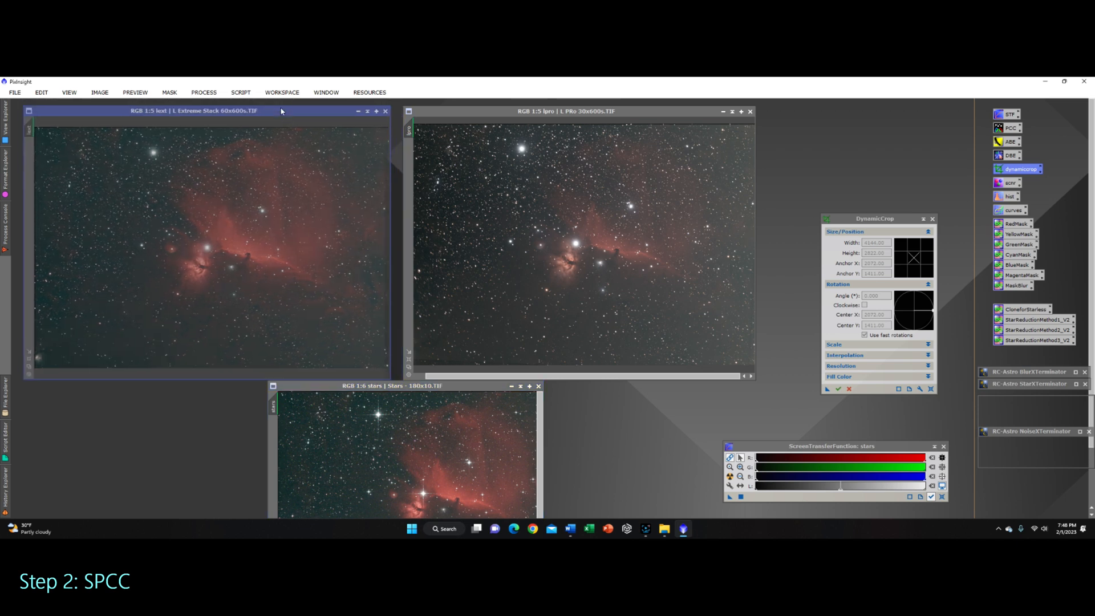
pyautogui.moveTo(484, 117); pyautogui.dragTo(468, 113)
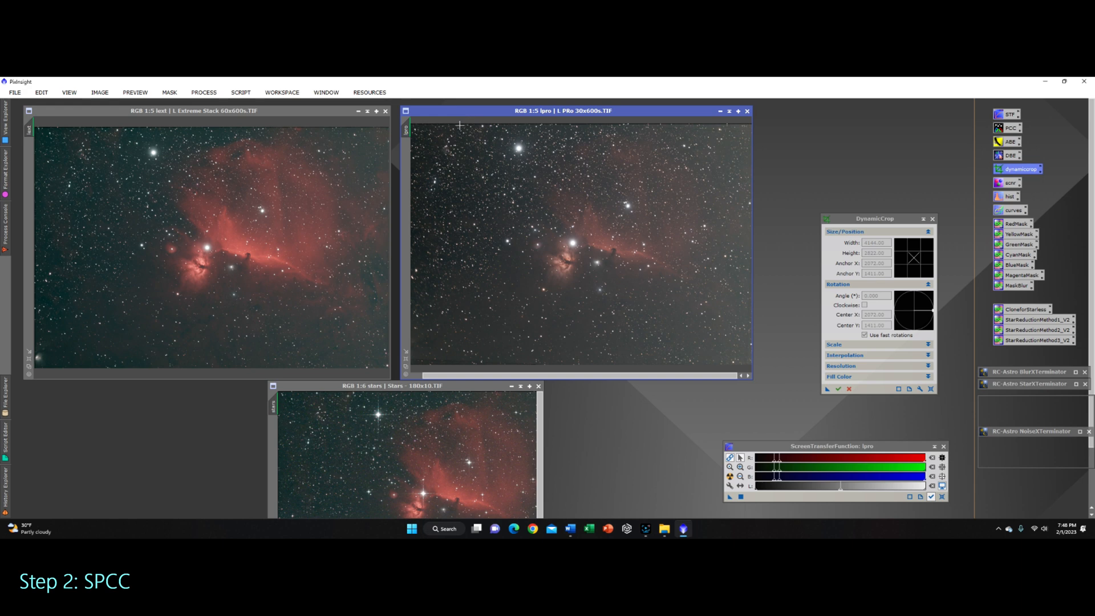
# Step: Apply SpectrophotometricColorCalibration to the lext image using the Gaia DR3/SP catalog
pyautogui.click(204, 92)
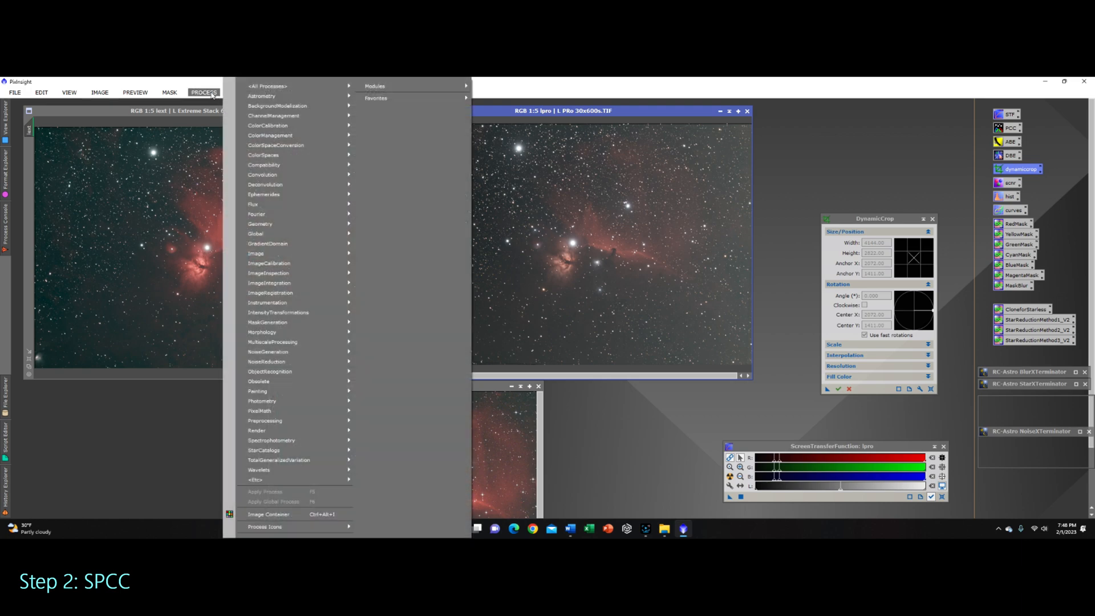
pyautogui.moveTo(254, 88)
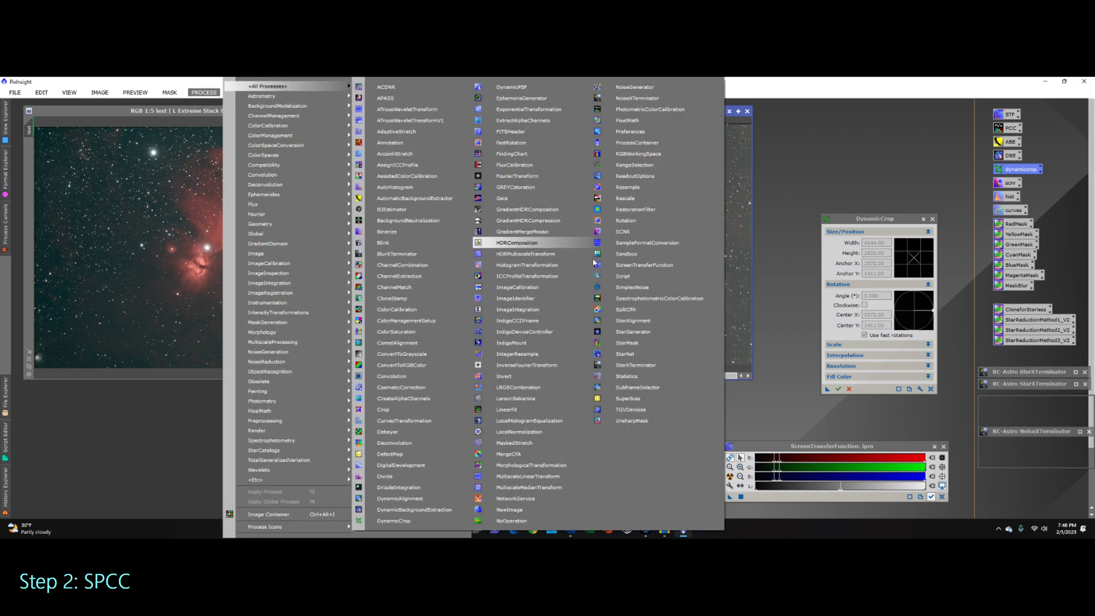
pyautogui.click(666, 303)
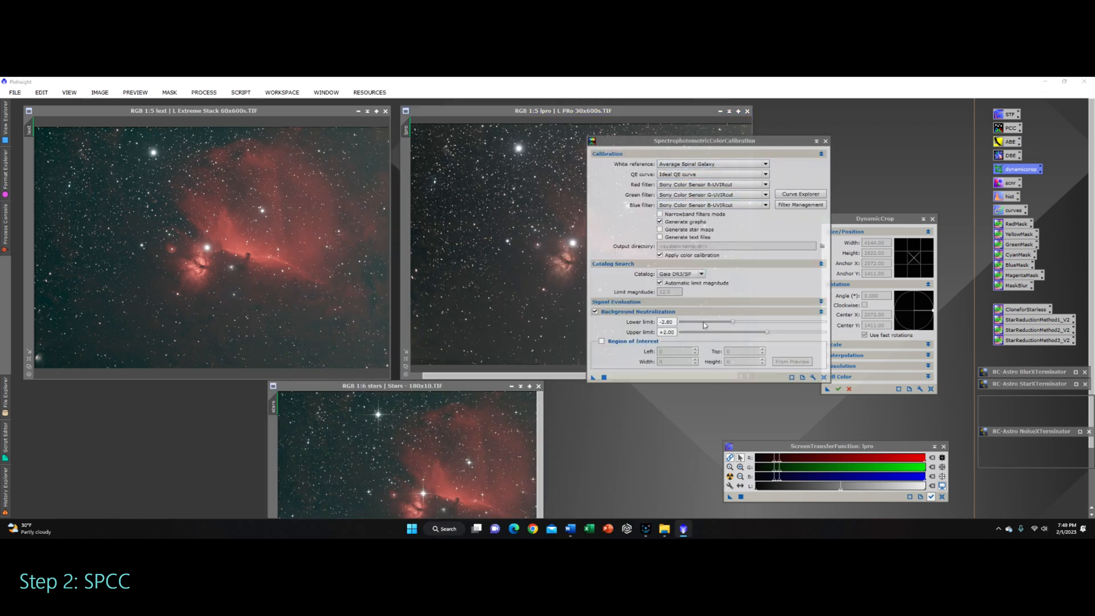
pyautogui.click(701, 275)
pyautogui.click(687, 281)
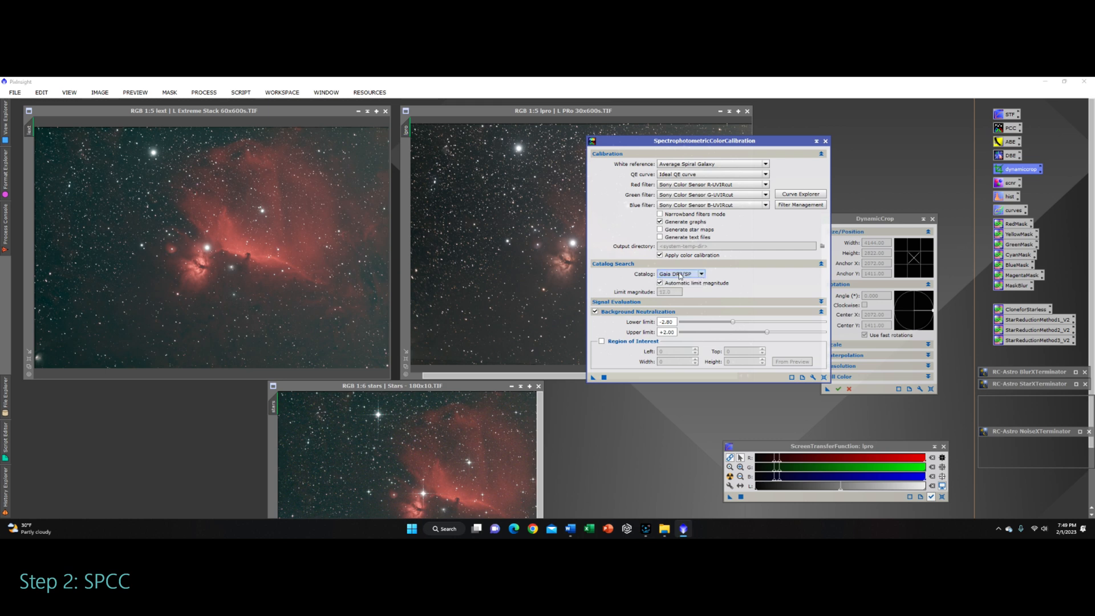
pyautogui.moveTo(593, 377); pyautogui.dragTo(220, 286)
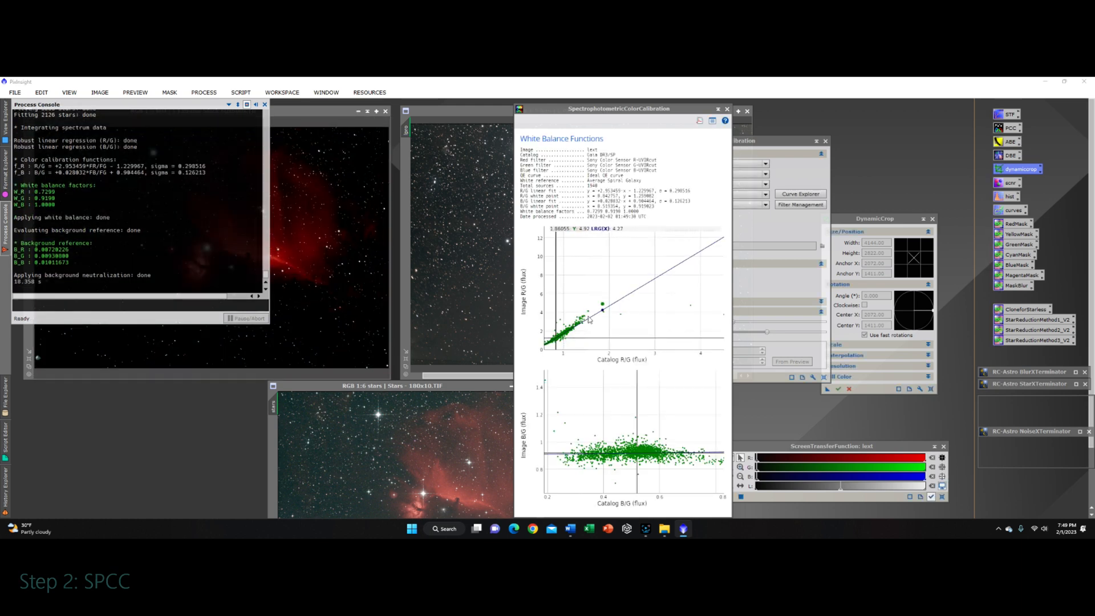
# Step: Close the white balance graphs and process console, then apply an automatic screen stretch to the calibrated lext image
pyautogui.click(727, 109)
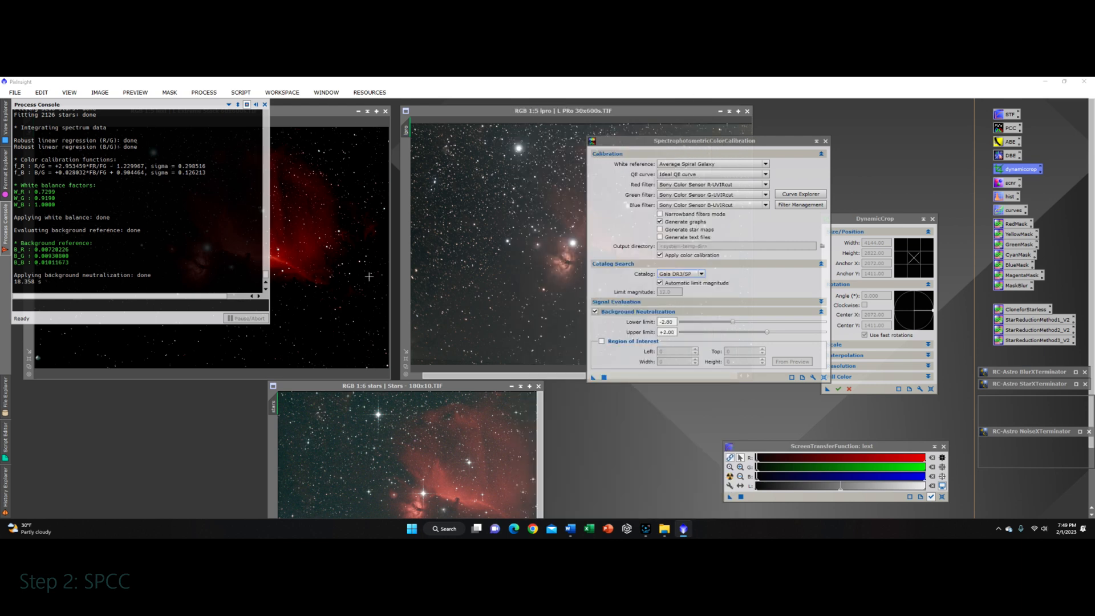
pyautogui.click(265, 104)
pyautogui.scroll(-2, 239, 254)
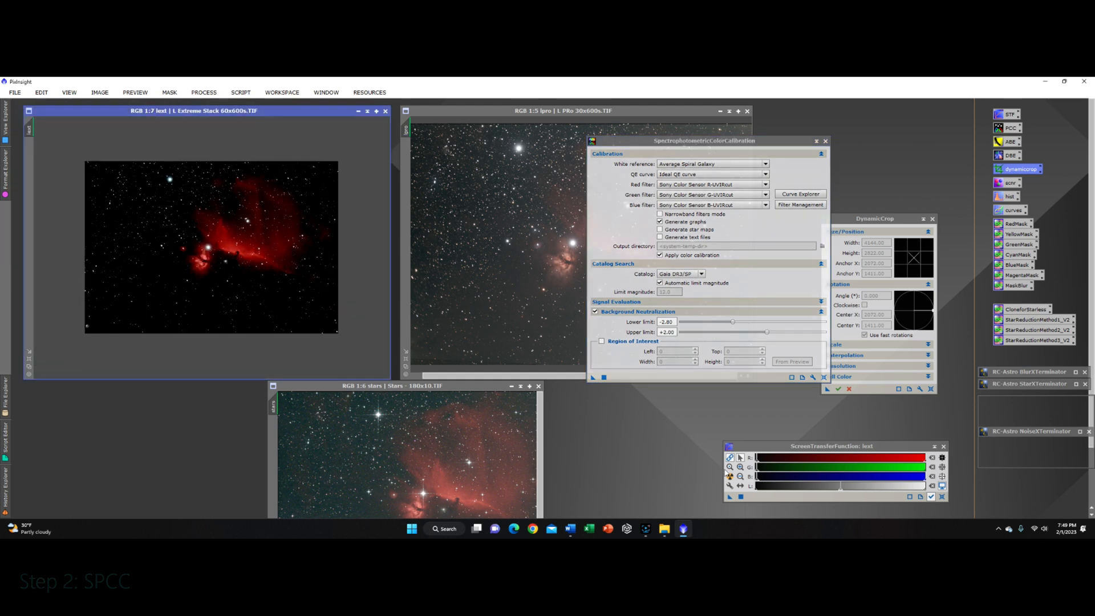
pyautogui.click(730, 475)
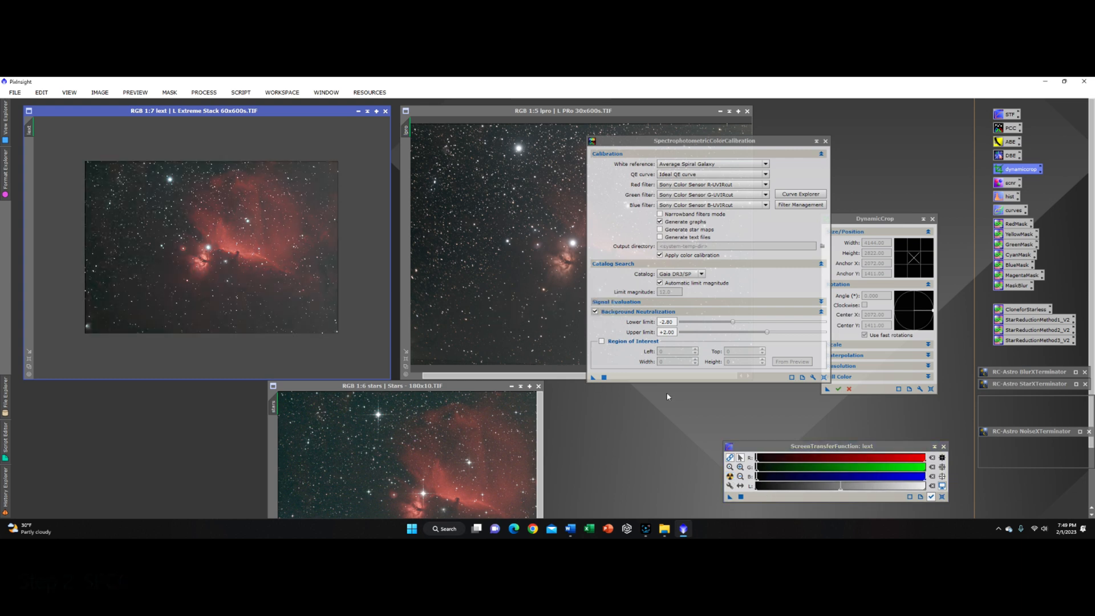
pyautogui.scroll(2, 223, 243)
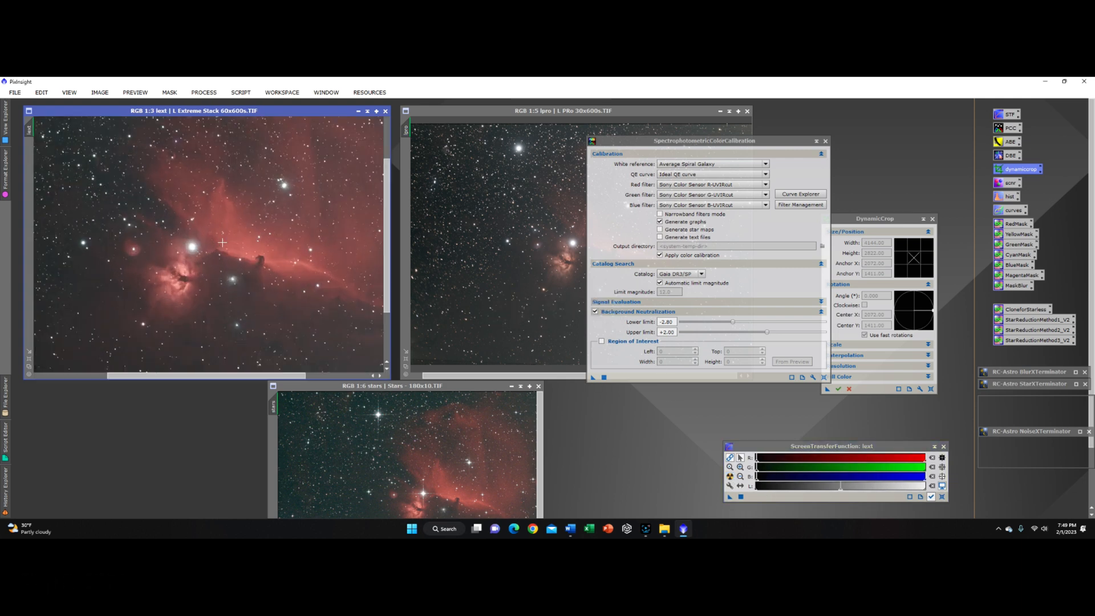
pyautogui.scroll(-2, 223, 243)
pyautogui.scroll(1, 222, 244)
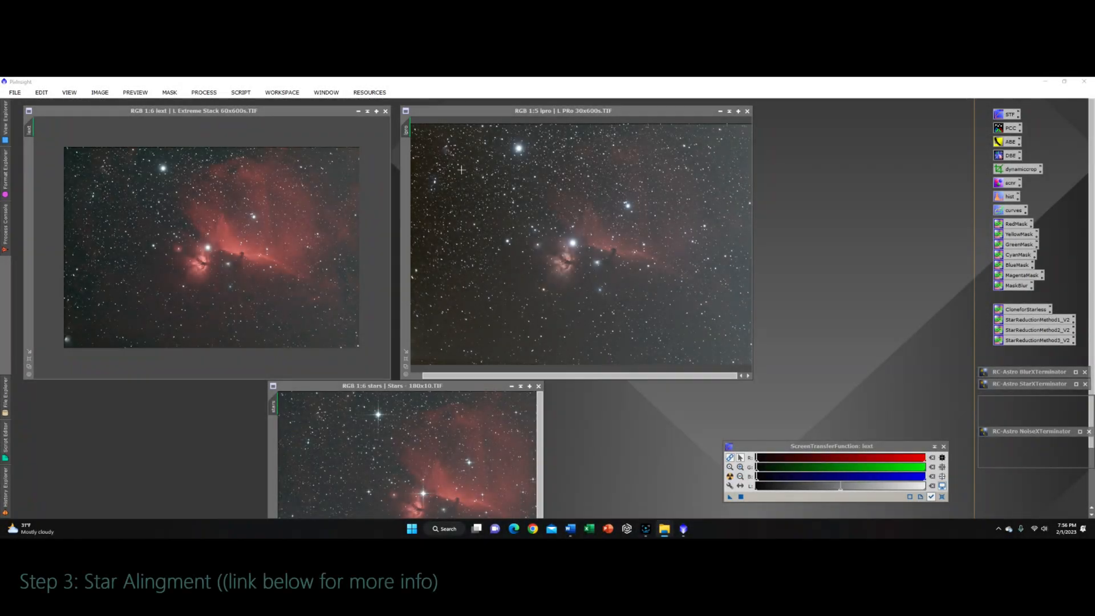
# Step: Resize and rearrange the lext, lpro and stars windows side by side
pyautogui.moveTo(486, 112); pyautogui.dragTo(108, 114)
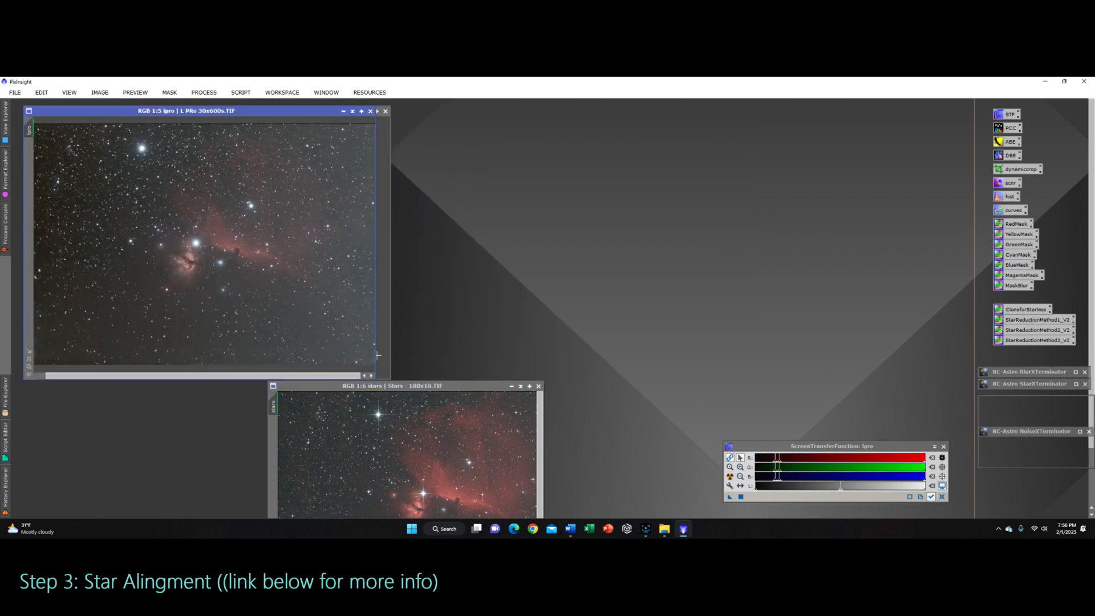
pyautogui.moveTo(375, 364); pyautogui.dragTo(390, 359)
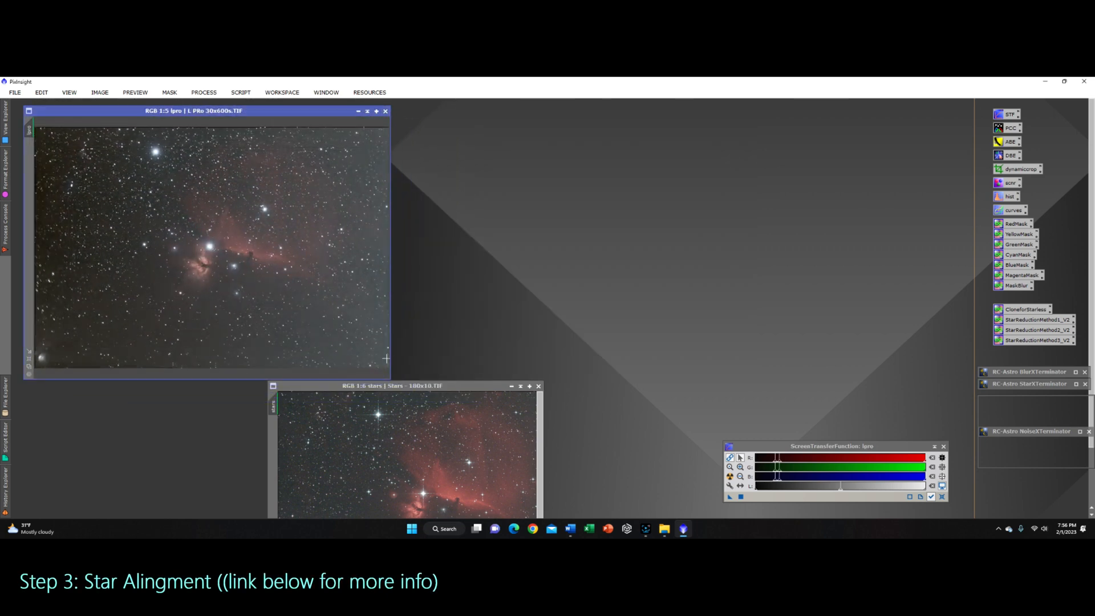
pyautogui.scroll(-1, 270, 284)
pyautogui.moveTo(296, 111)
pyautogui.mouseDown()
pyautogui.moveTo(310, 129)
pyautogui.moveTo(295, 113)
pyautogui.mouseUp()
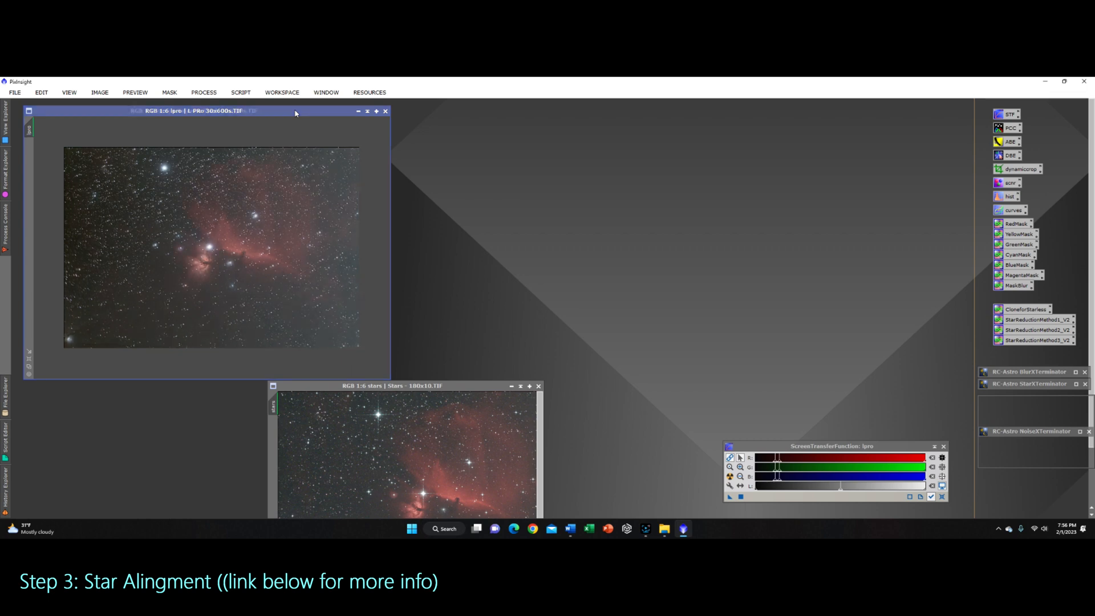
pyautogui.moveTo(431, 377); pyautogui.dragTo(195, 110)
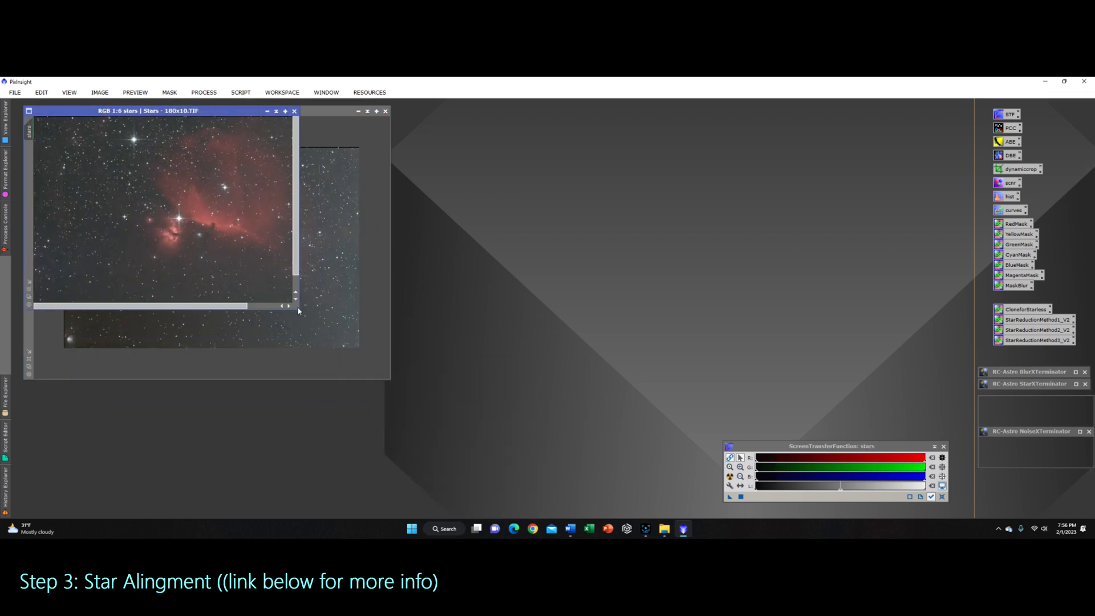
pyautogui.moveTo(299, 312); pyautogui.dragTo(390, 378)
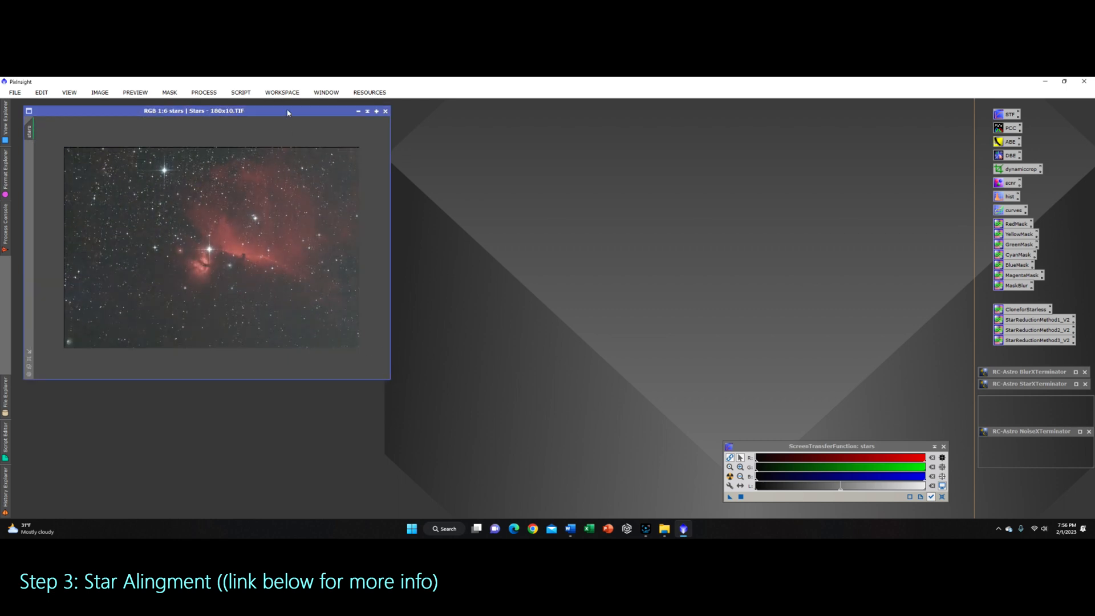
pyautogui.moveTo(288, 113); pyautogui.dragTo(508, 389)
pyautogui.moveTo(314, 111); pyautogui.dragTo(683, 109)
# Step: Open StarAlignment and set the lext view as the reference image
pyautogui.click(204, 92)
pyautogui.moveTo(299, 87)
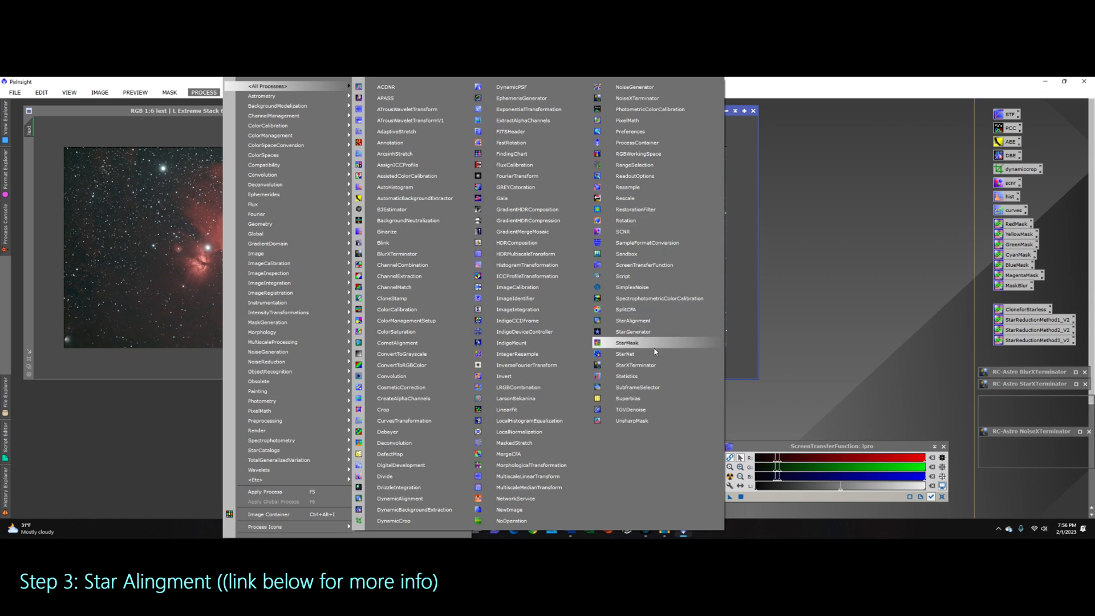
pyautogui.click(654, 320)
pyautogui.moveTo(739, 145); pyautogui.dragTo(776, 143)
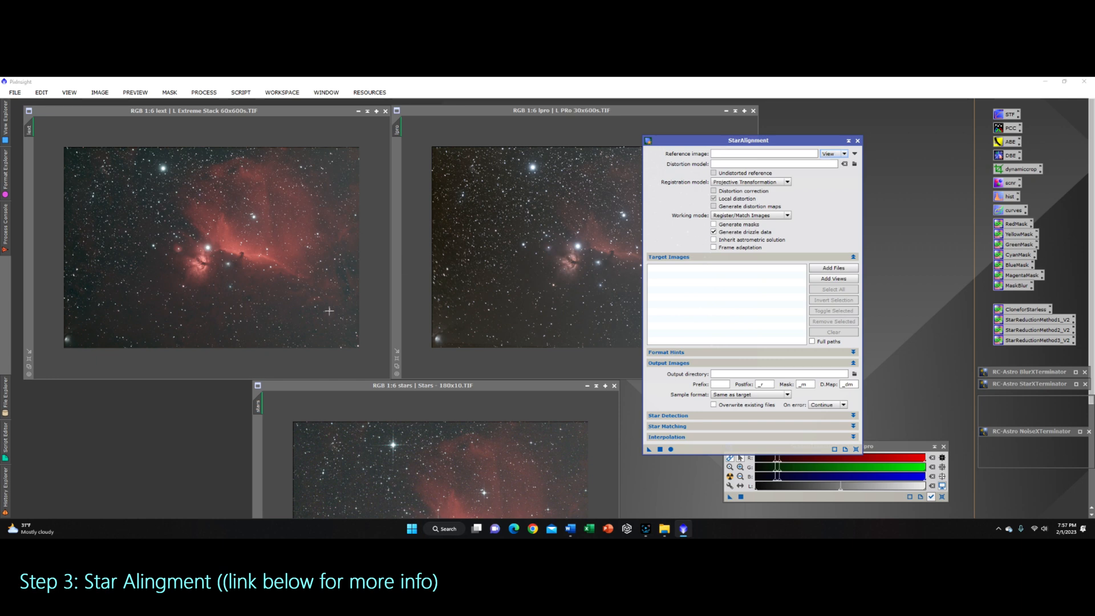
pyautogui.click(854, 153)
pyautogui.click(548, 288)
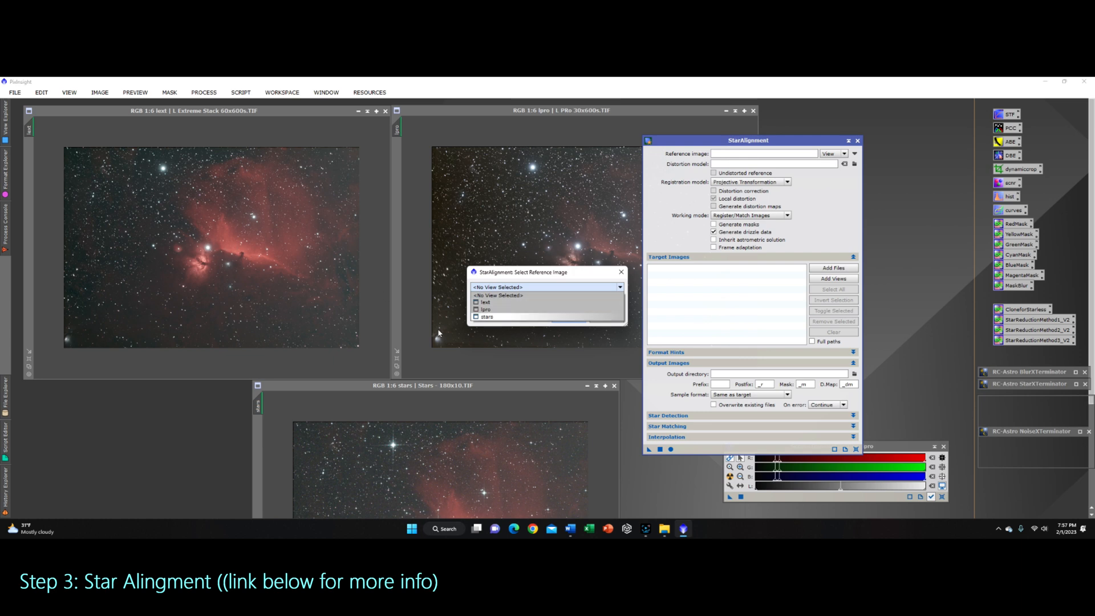
pyautogui.click(486, 302)
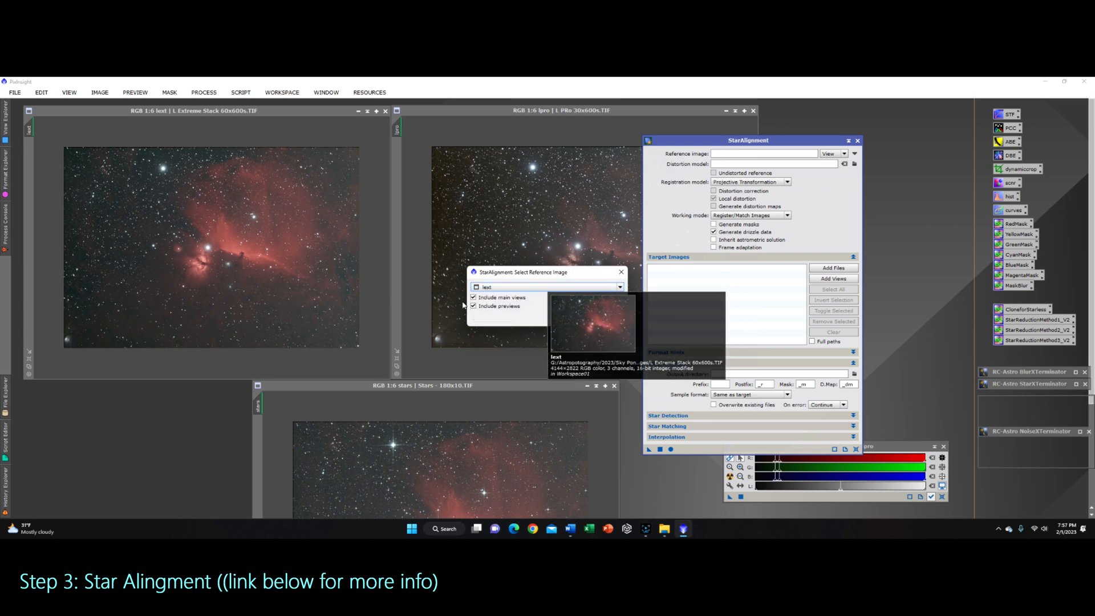
pyautogui.click(569, 318)
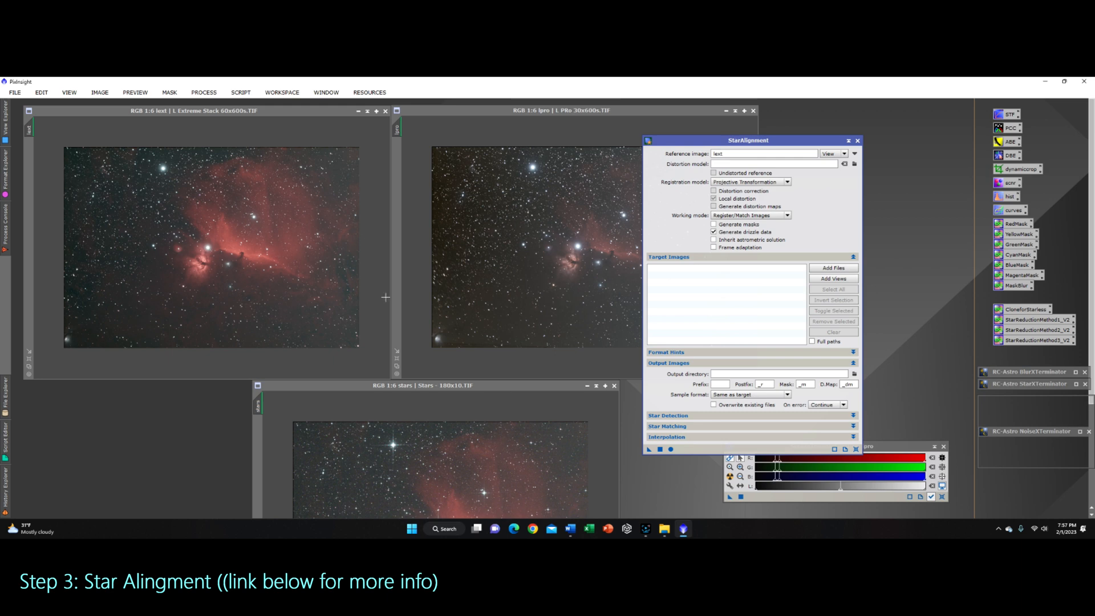
# Step: Add the lpro and stars views as target images and run the star alignment
pyautogui.click(833, 278)
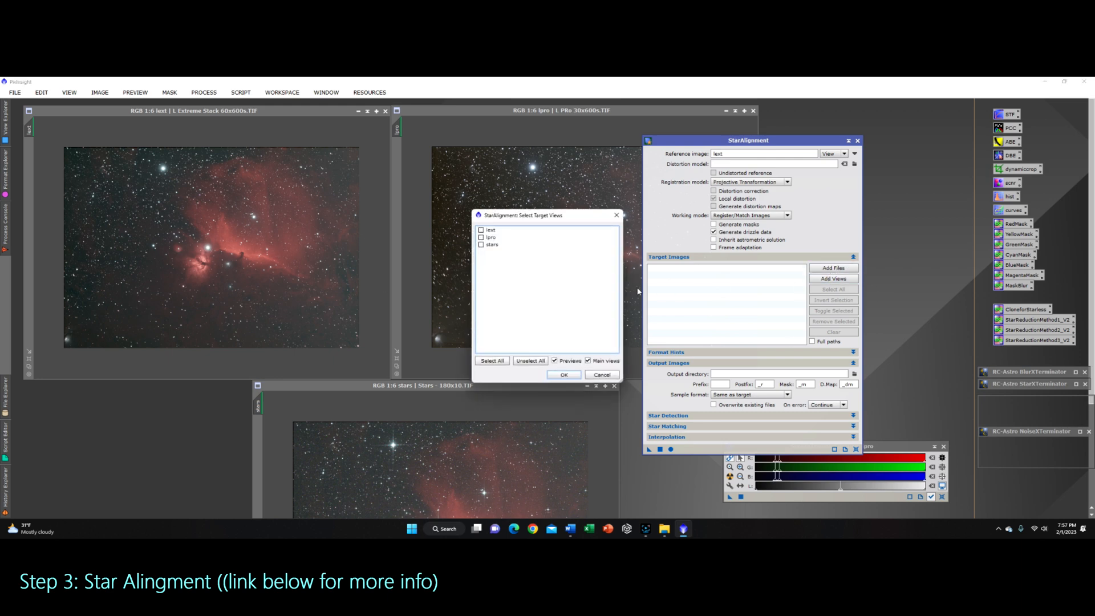
pyautogui.click(480, 237)
pyautogui.click(481, 244)
pyautogui.click(564, 374)
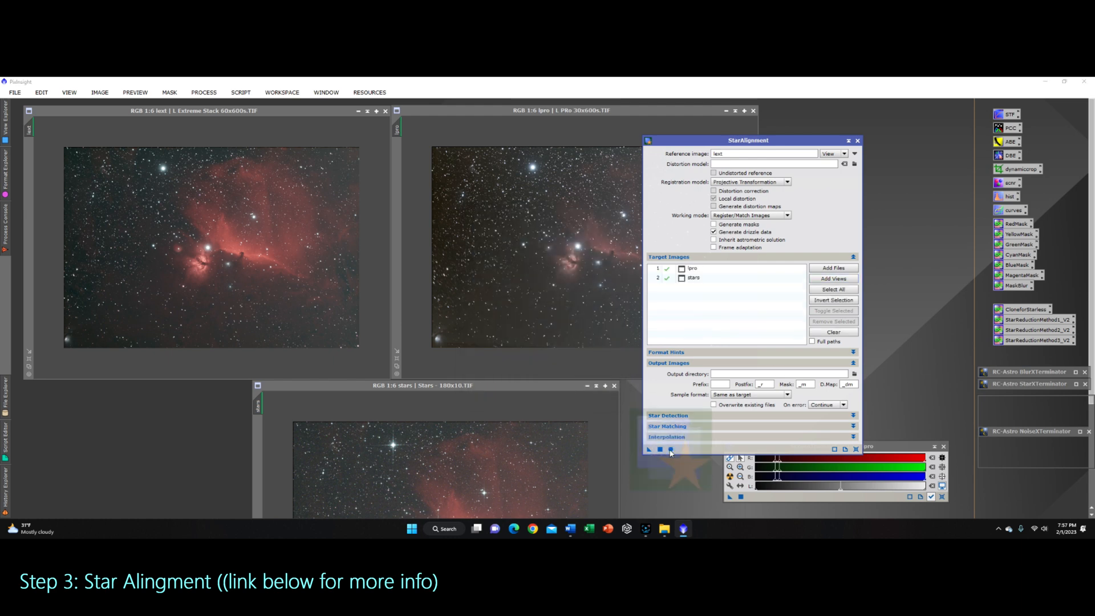
pyautogui.click(670, 449)
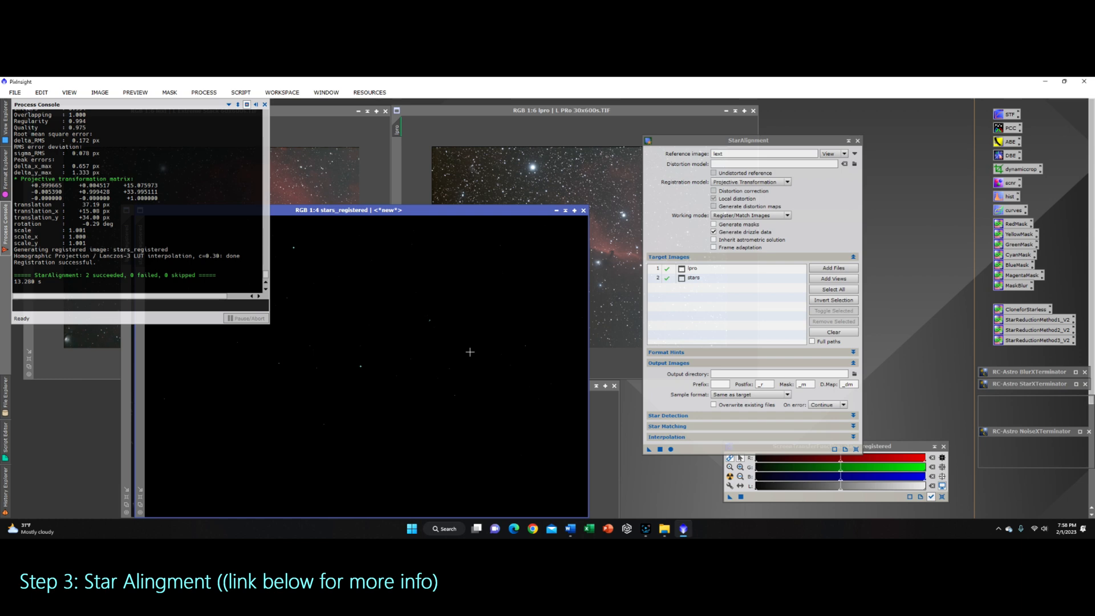
# Step: Apply automatic screen stretches to the stars_registered and lpro_registered images
pyautogui.moveTo(428, 206); pyautogui.dragTo(548, 239)
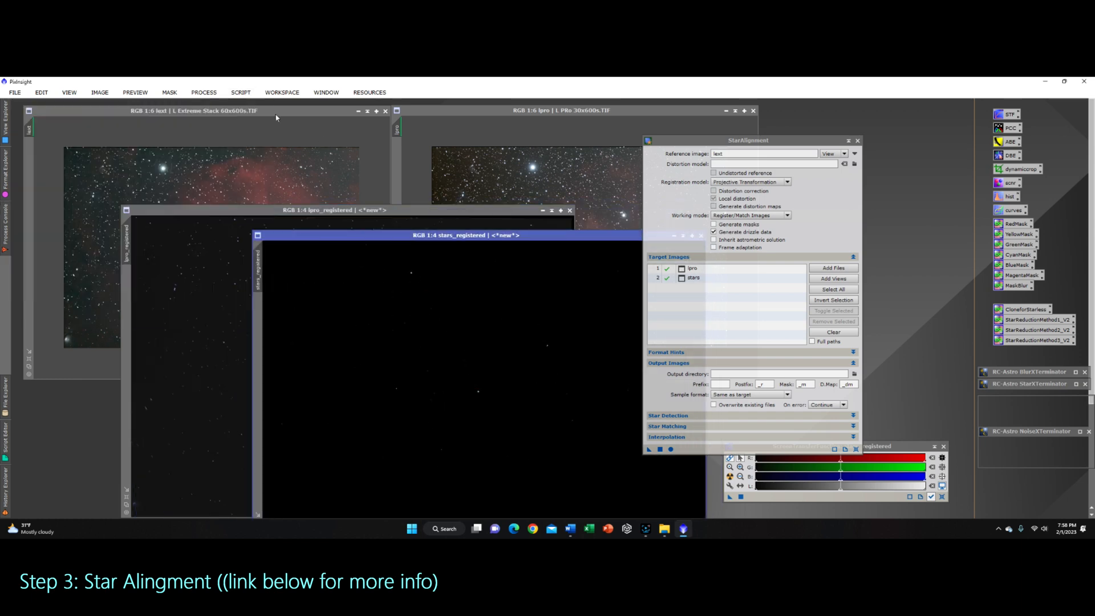
pyautogui.click(730, 477)
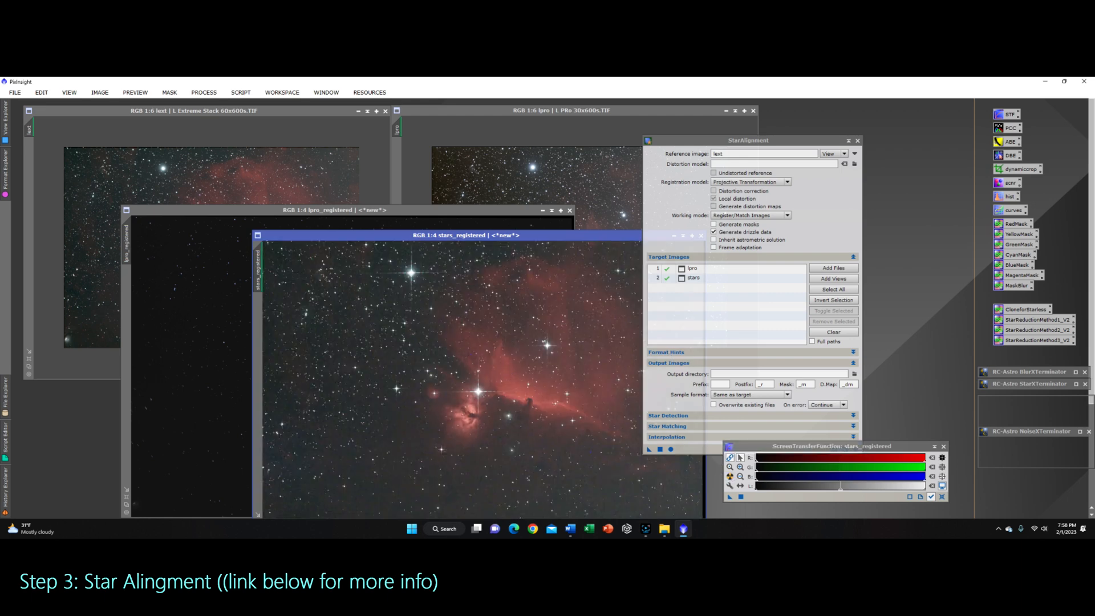
pyautogui.click(404, 211)
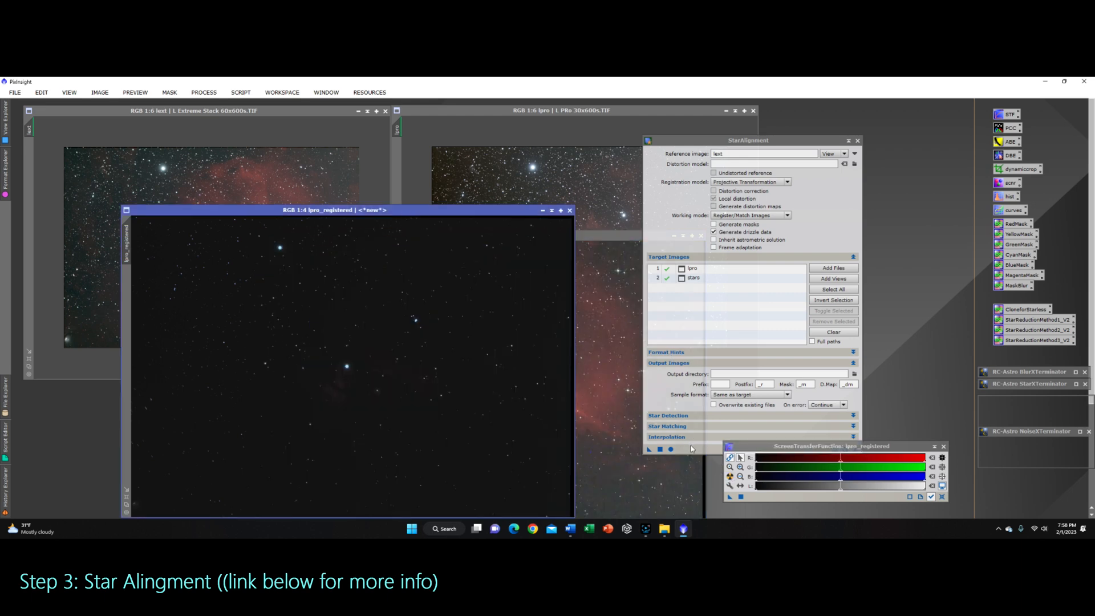
pyautogui.click(729, 476)
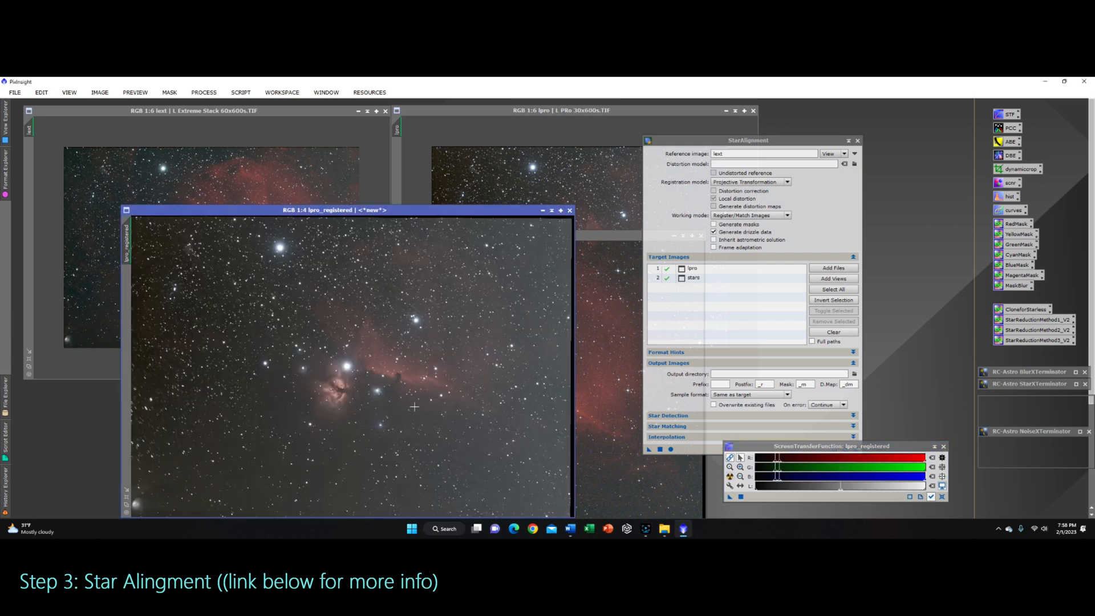
# Step: Zoom out, resize and move the lpro_registered window over the original image windows
pyautogui.moveTo(472, 211); pyautogui.dragTo(476, 151)
pyautogui.scroll(-1, 417, 284)
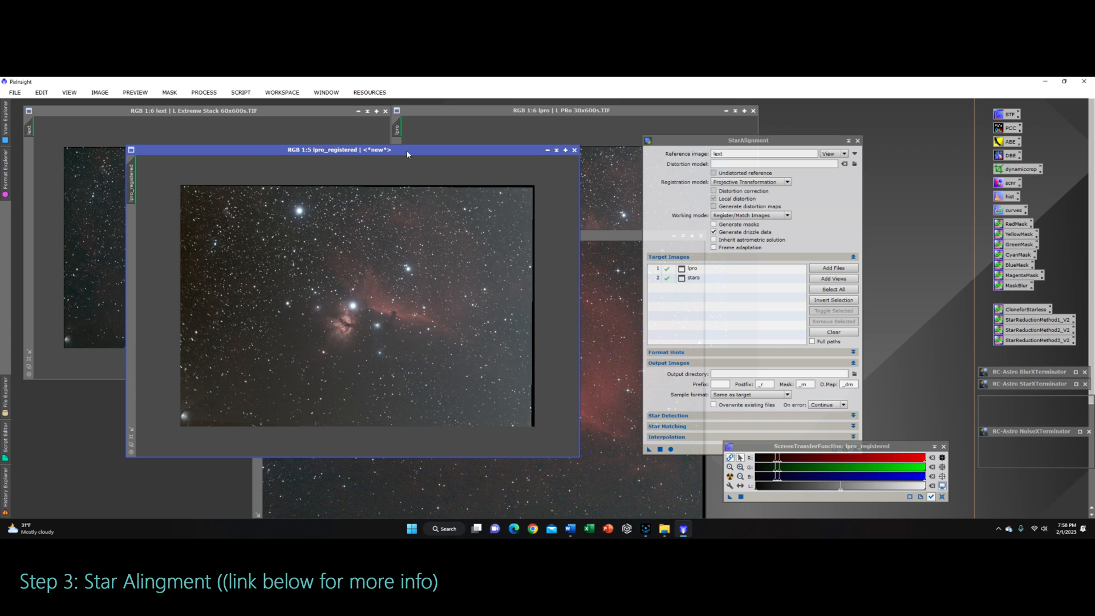
pyautogui.scroll(-1, 351, 293)
pyautogui.scroll(1, 351, 292)
pyautogui.scroll(-1, 352, 292)
pyautogui.moveTo(427, 155); pyautogui.dragTo(326, 119)
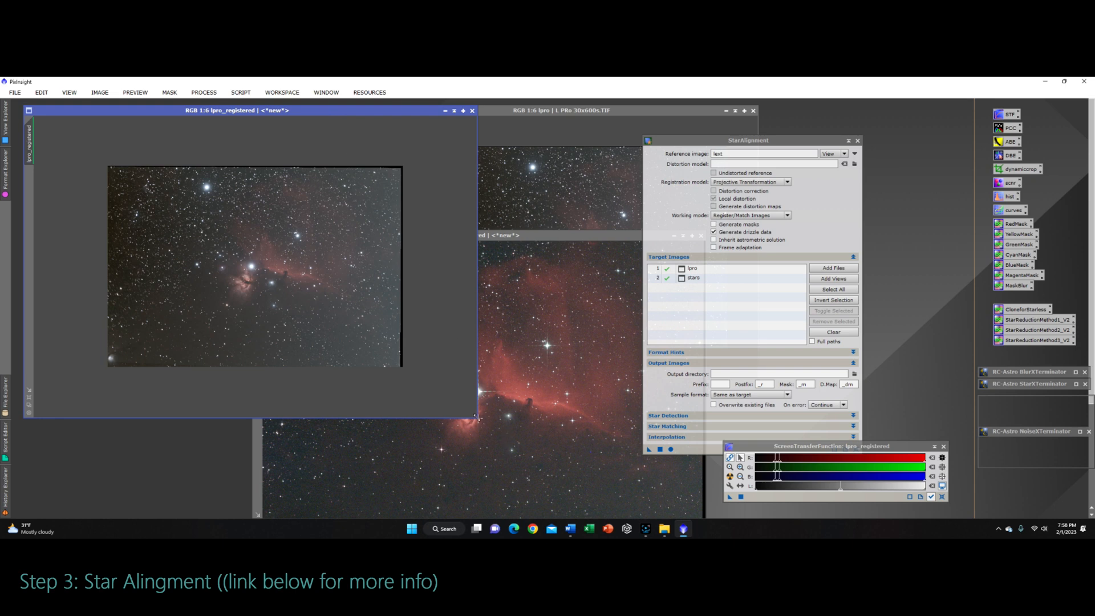
pyautogui.moveTo(478, 418); pyautogui.dragTo(391, 381)
# Step: Zoom out, resize and reposition the stars_registered and lpro_registered windows for comparison with the originals
pyautogui.moveTo(262, 114); pyautogui.dragTo(263, 113)
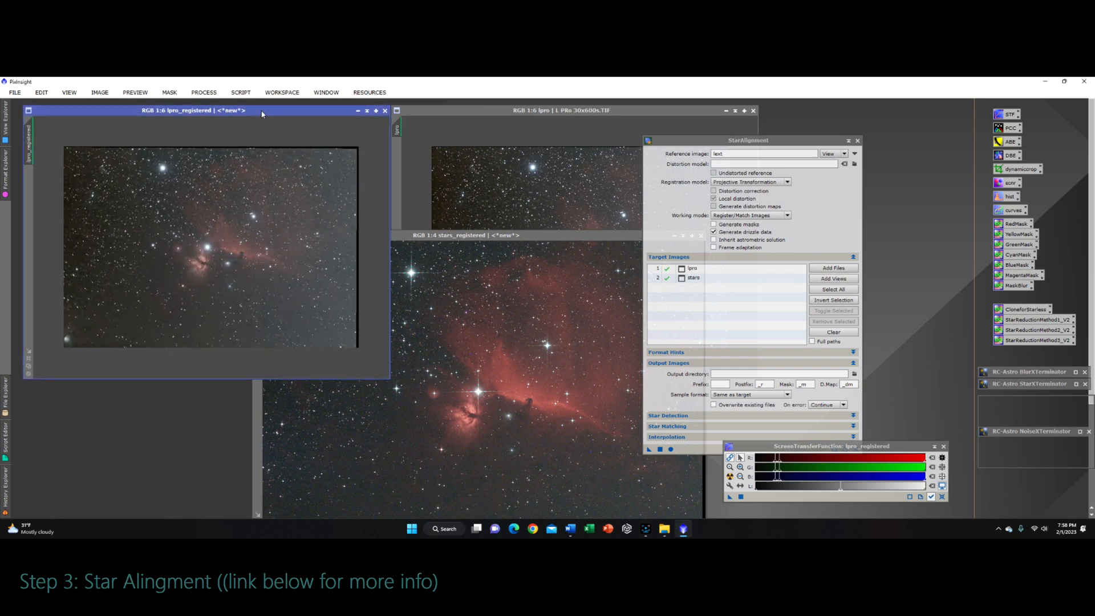
pyautogui.moveTo(515, 237); pyautogui.dragTo(299, 114)
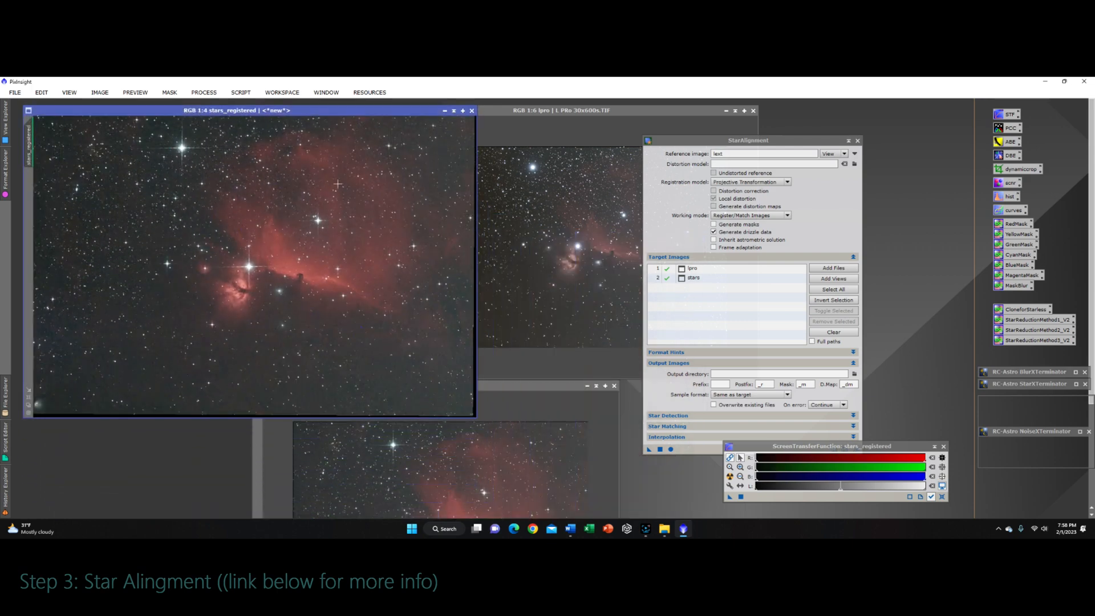
pyautogui.scroll(-1, 231, 300)
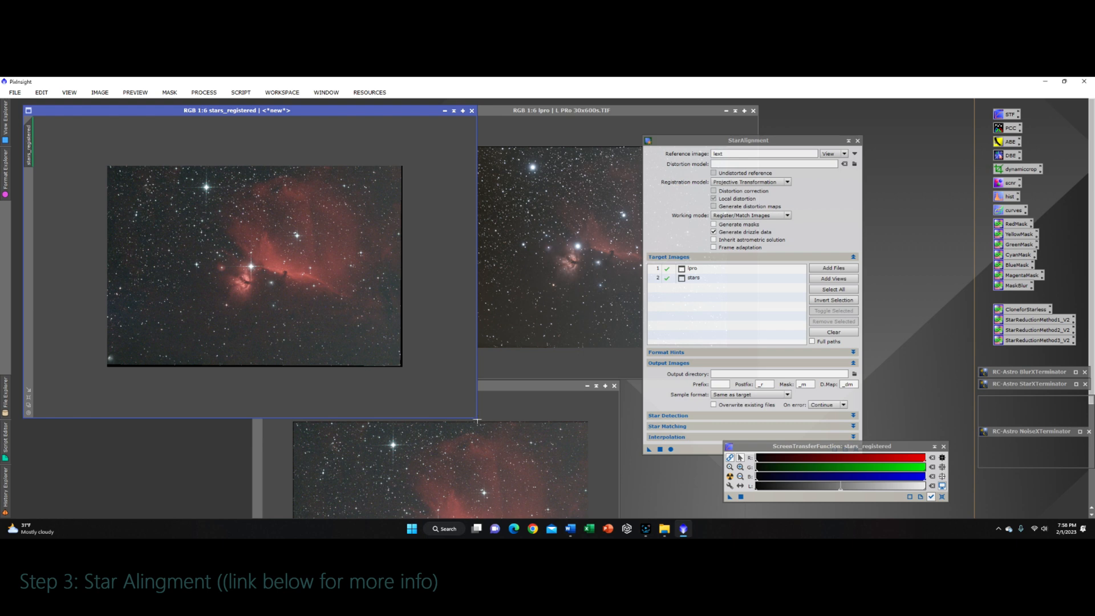
pyautogui.moveTo(476, 418); pyautogui.dragTo(390, 378)
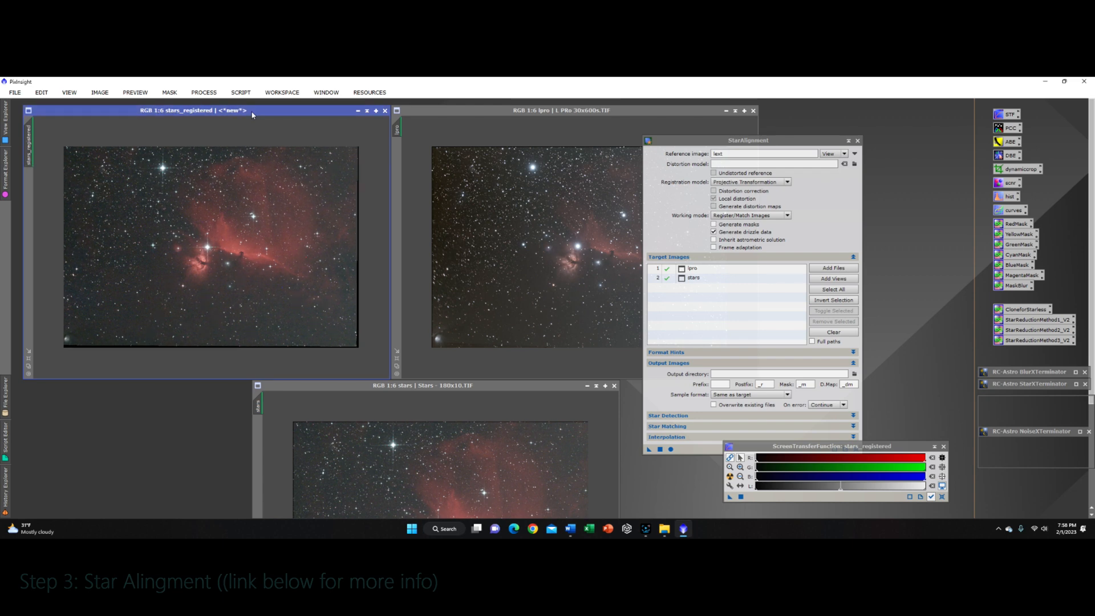
pyautogui.moveTo(252, 115); pyautogui.dragTo(353, 222)
pyautogui.moveTo(284, 114); pyautogui.dragTo(322, 174)
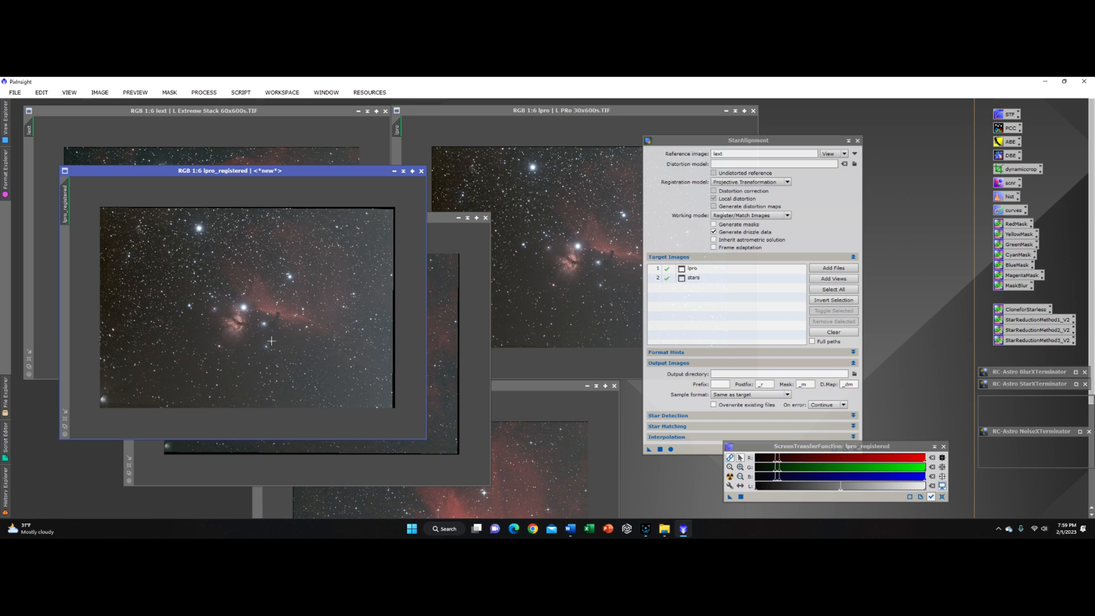
# Step: Close the original lpro and stars image windows, discarding their unsaved changes
pyautogui.click(581, 114)
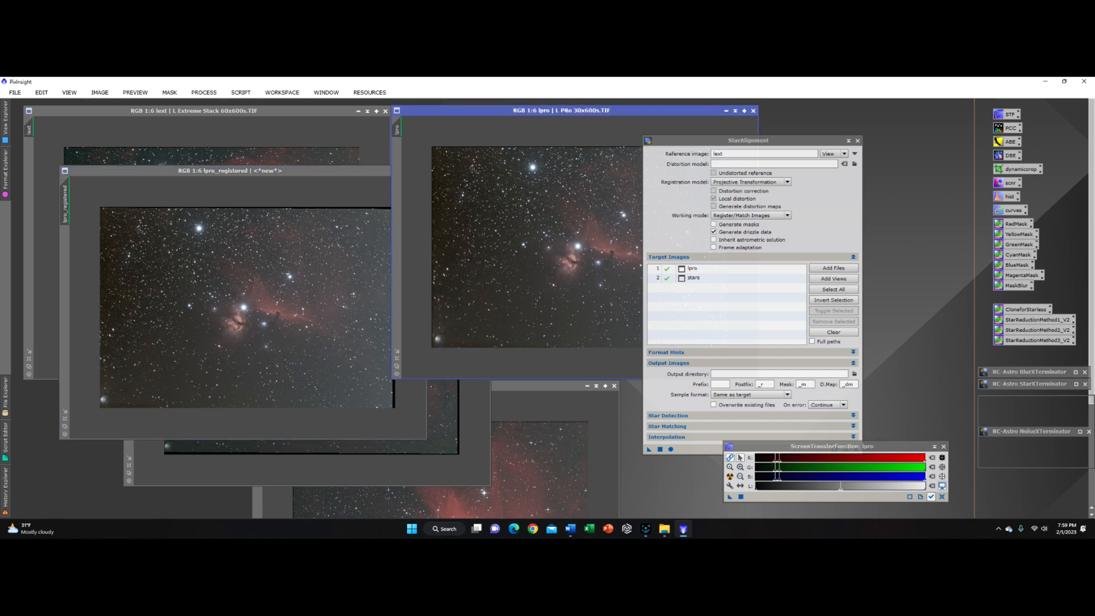
pyautogui.click(754, 110)
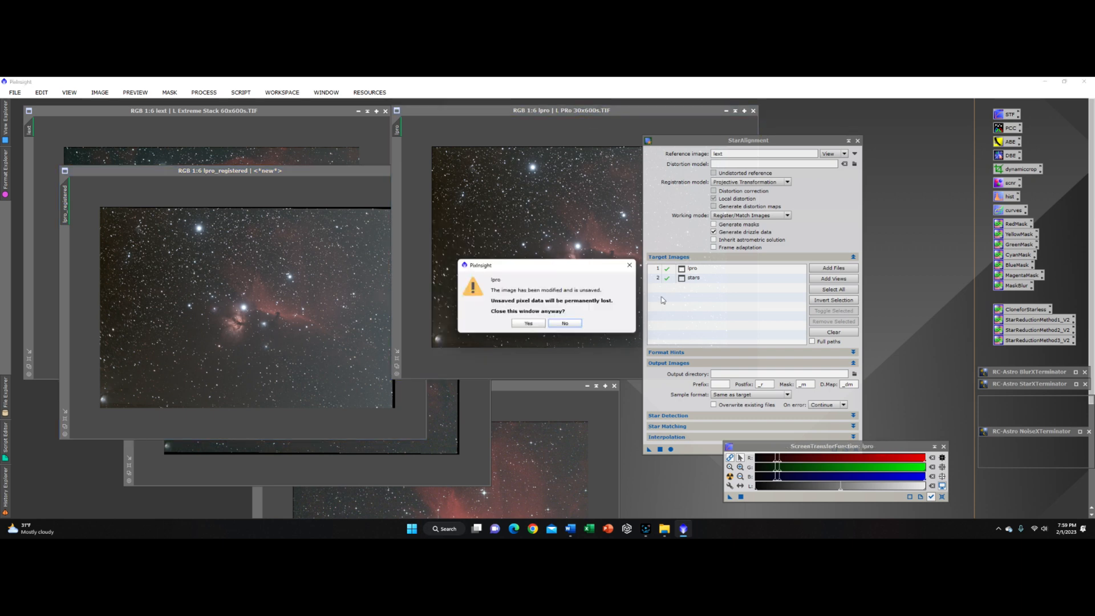
pyautogui.click(529, 328)
pyautogui.click(592, 412)
pyautogui.click(614, 385)
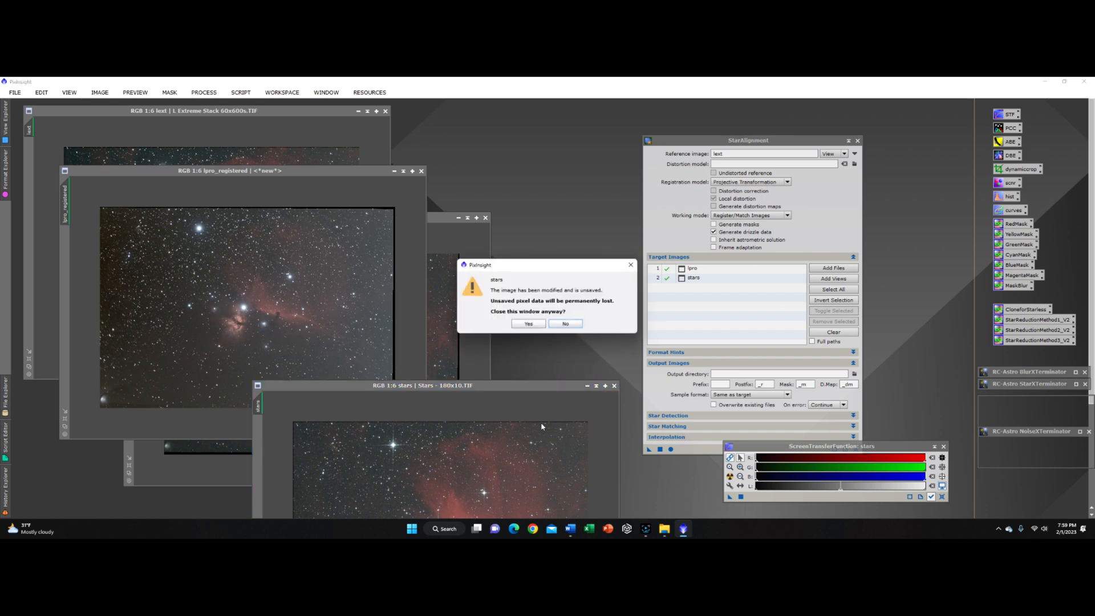
pyautogui.click(529, 324)
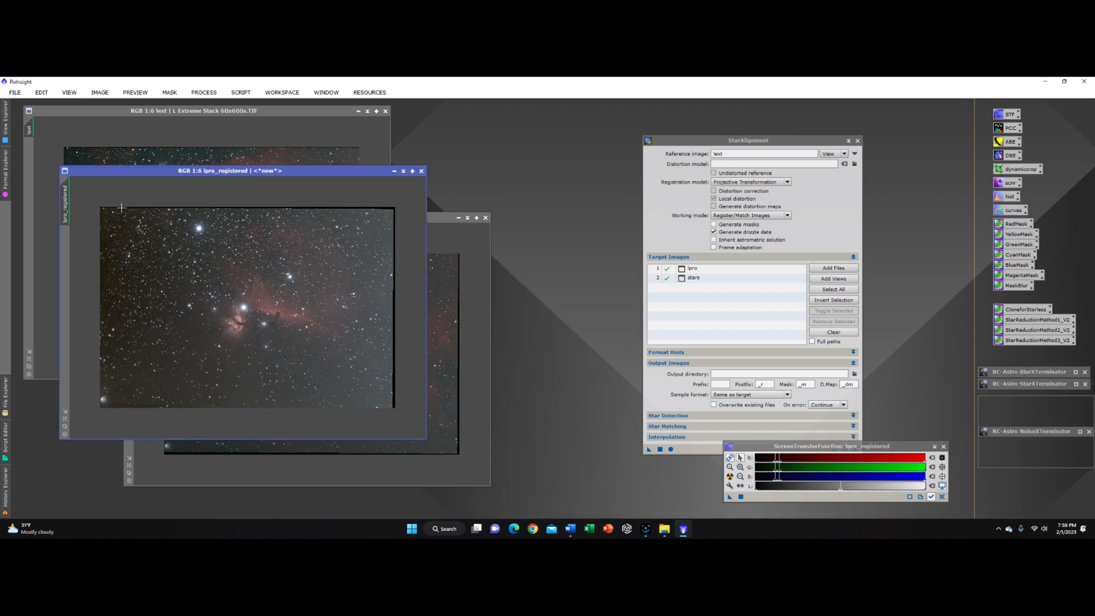
# Step: Rename the lpro_registered image as lpro and move its window to the upper right
pyautogui.rightClick(68, 201)
pyautogui.click(111, 238)
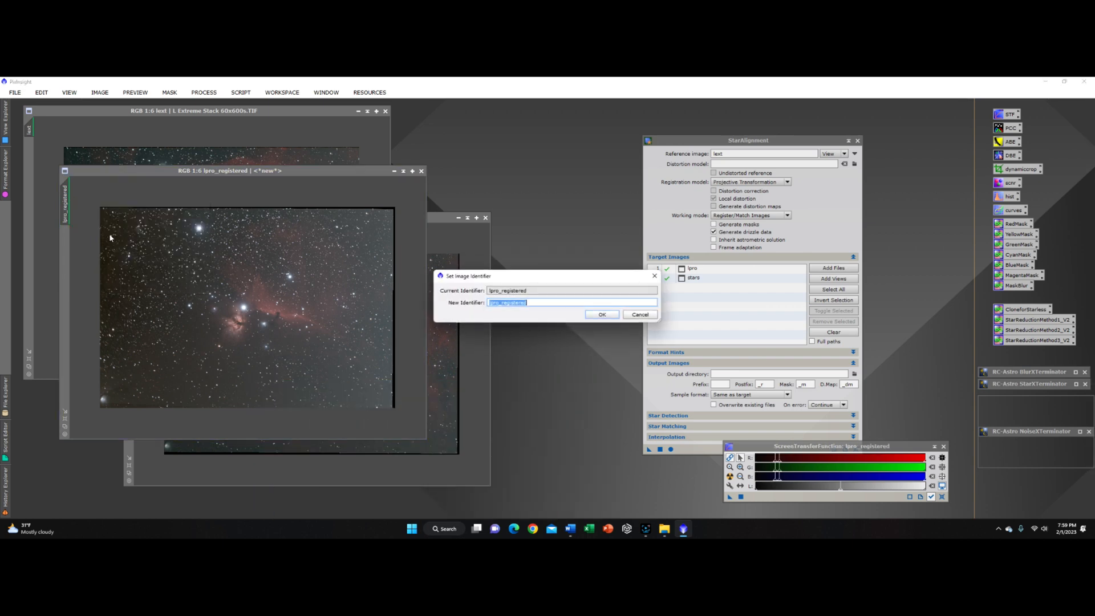
pyautogui.write('LPROlpporo')
pyautogui.press('Return')
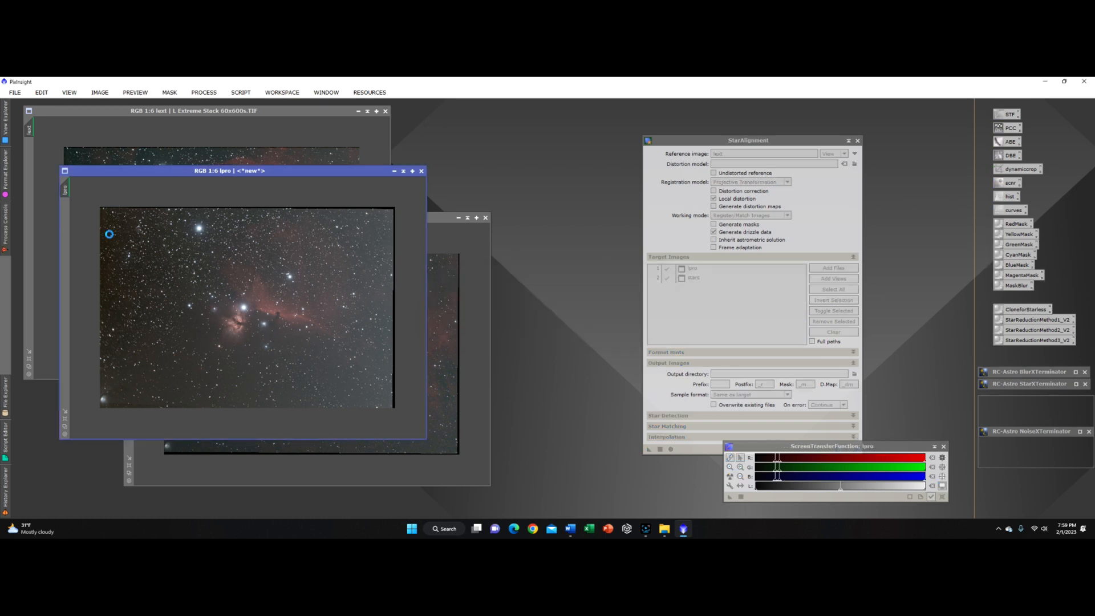
pyautogui.moveTo(253, 173); pyautogui.dragTo(616, 117)
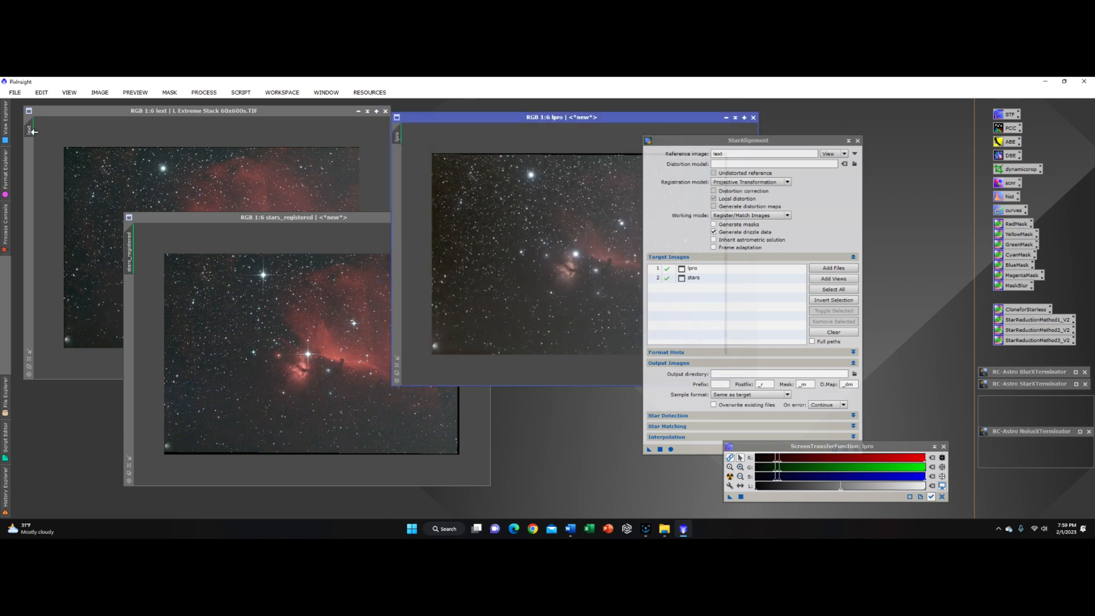
# Step: Rename the stars_registered image as stars
pyautogui.click(142, 262)
pyautogui.rightClick(131, 256)
pyautogui.click(169, 296)
pyautogui.write('sa')
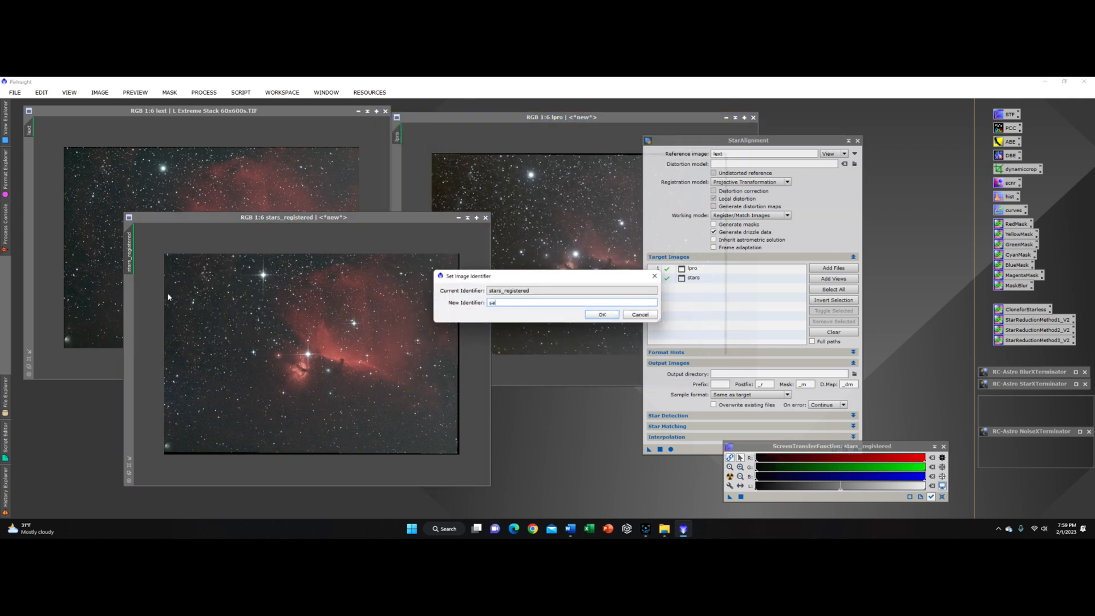
pyautogui.write('ars')
pyautogui.press('Return')
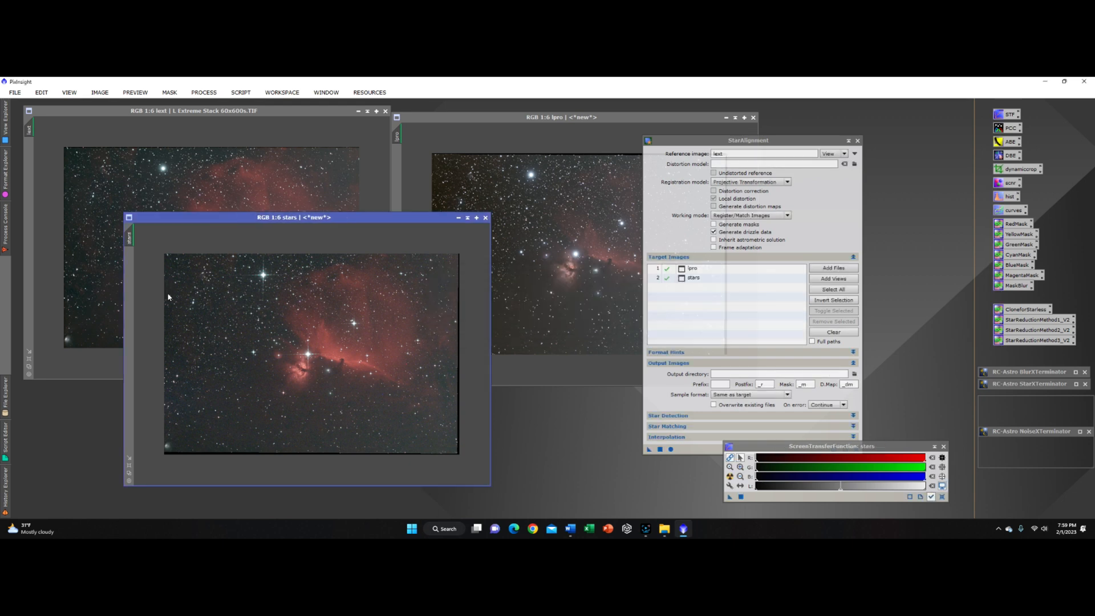
# Step: Close the StarAlignment dialog and reposition the stars window
pyautogui.moveTo(400, 225); pyautogui.dragTo(353, 250)
pyautogui.click(857, 141)
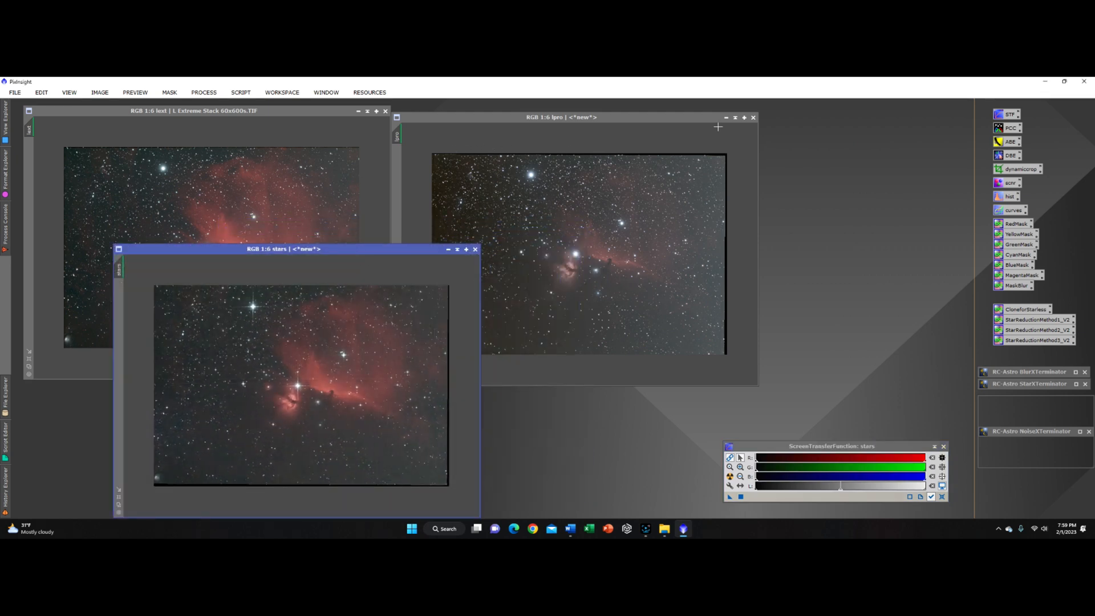
pyautogui.moveTo(396, 251); pyautogui.dragTo(487, 185)
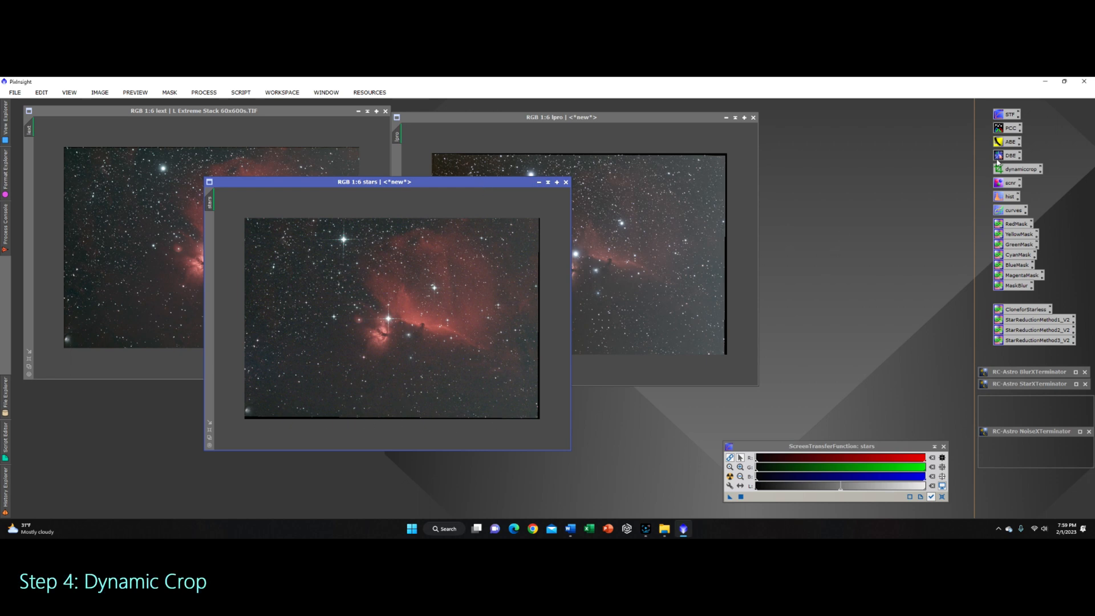
pyautogui.doubleClick(1013, 171)
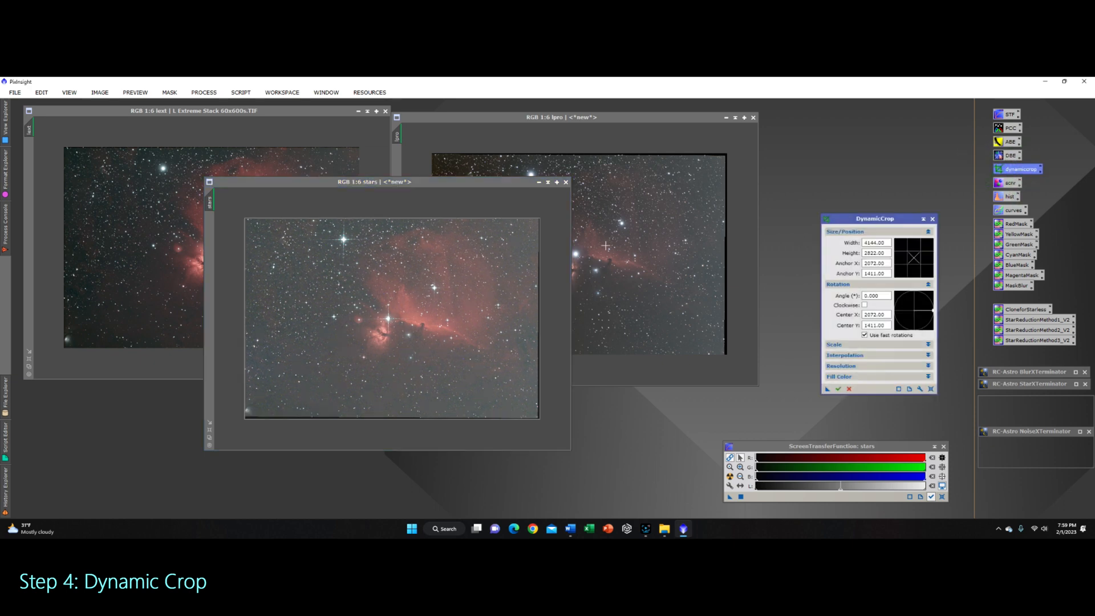
pyautogui.click(633, 122)
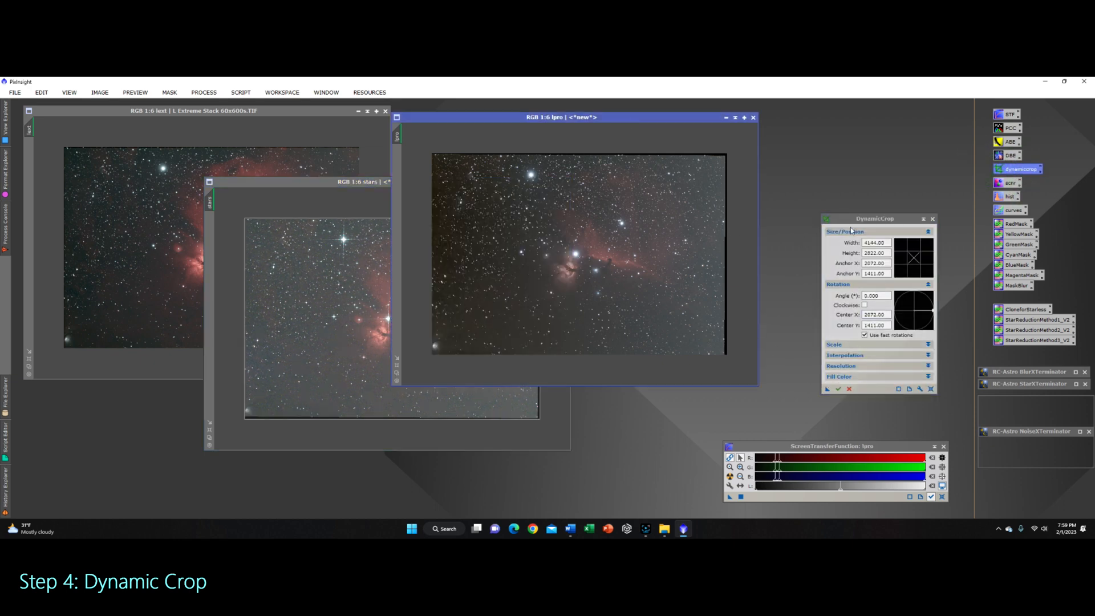
pyautogui.click(932, 218)
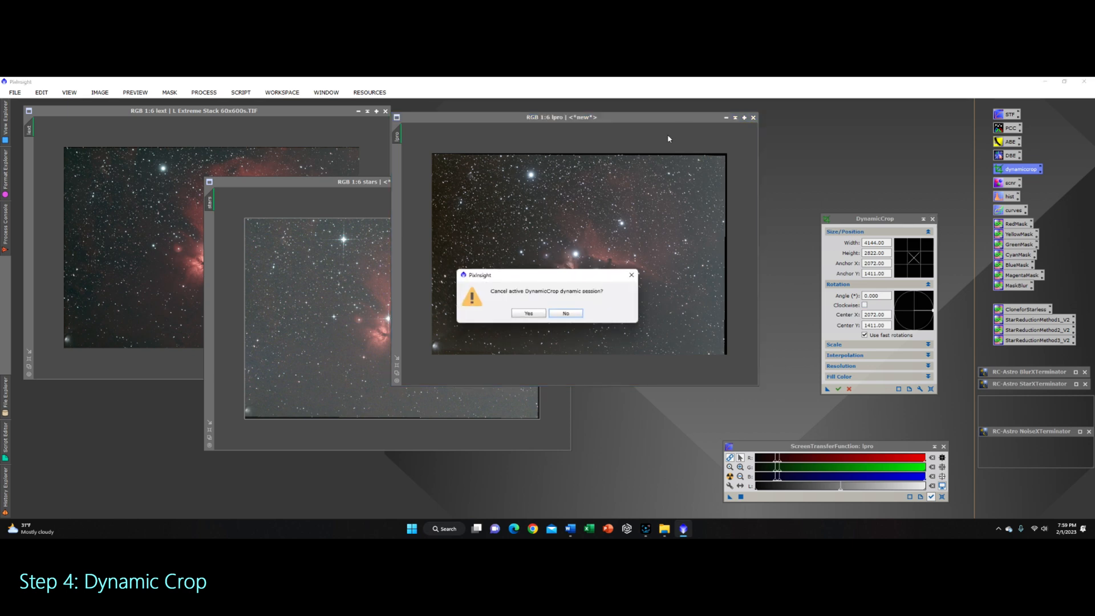
pyautogui.click(529, 315)
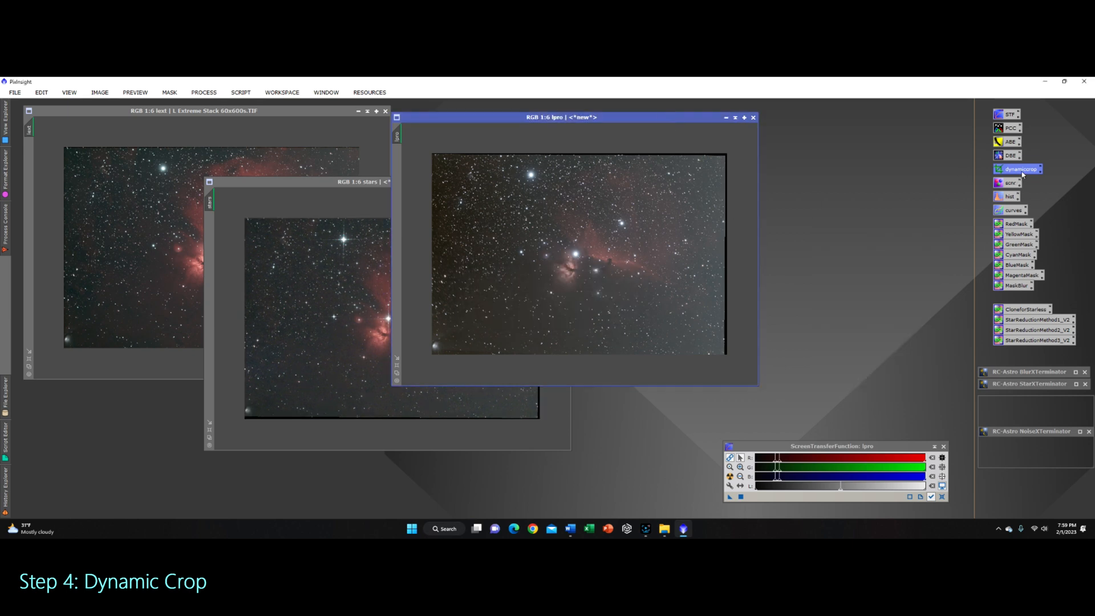
# Step: Crop the lpro image with DynamicCrop to 4000 × 2700 pixels and close the tool
pyautogui.doubleClick(1021, 169)
pyautogui.moveTo(884, 219); pyautogui.dragTo(848, 214)
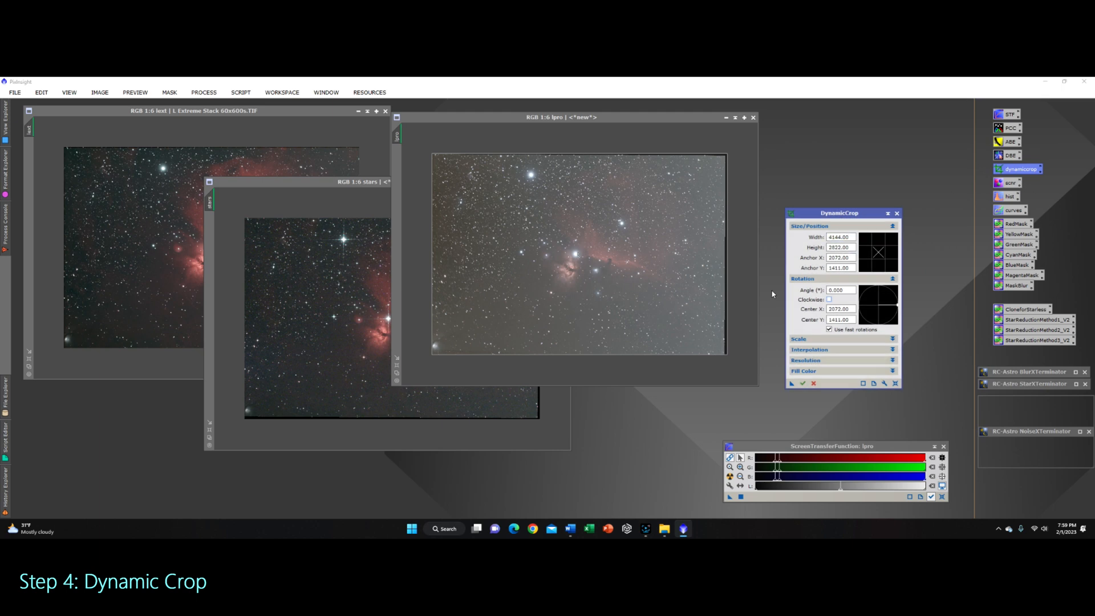
pyautogui.moveTo(727, 355); pyautogui.dragTo(722, 352)
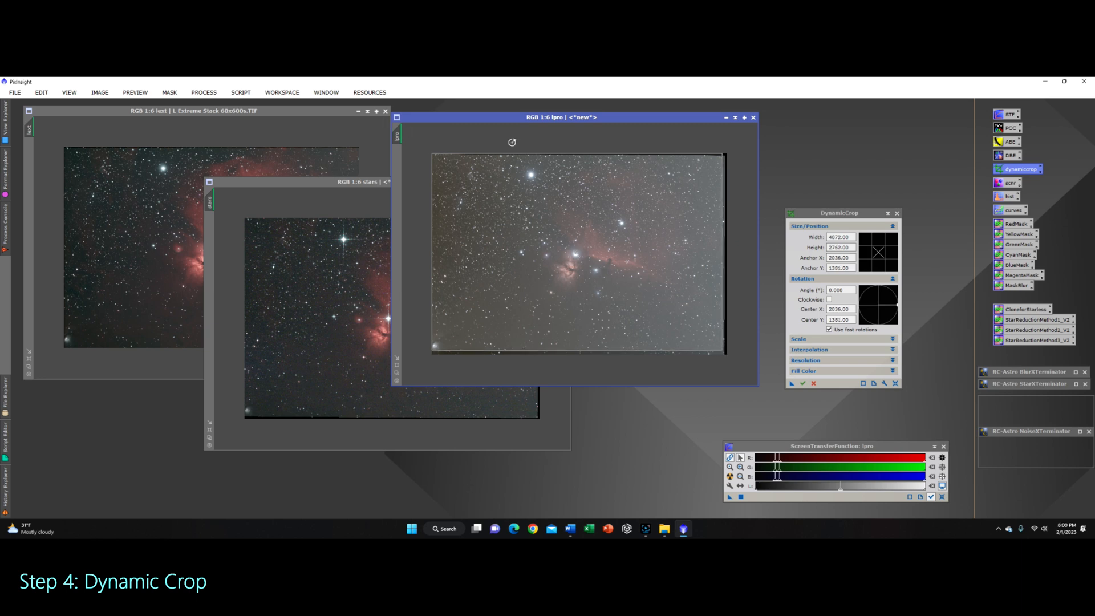
pyautogui.moveTo(430, 153); pyautogui.dragTo(434, 156)
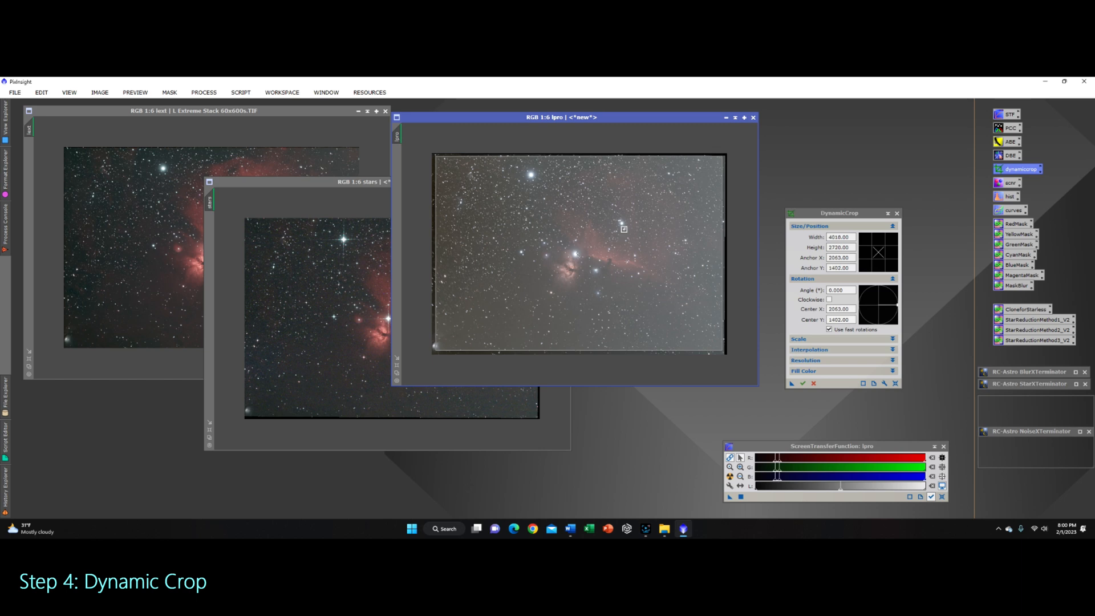
pyautogui.click(852, 236)
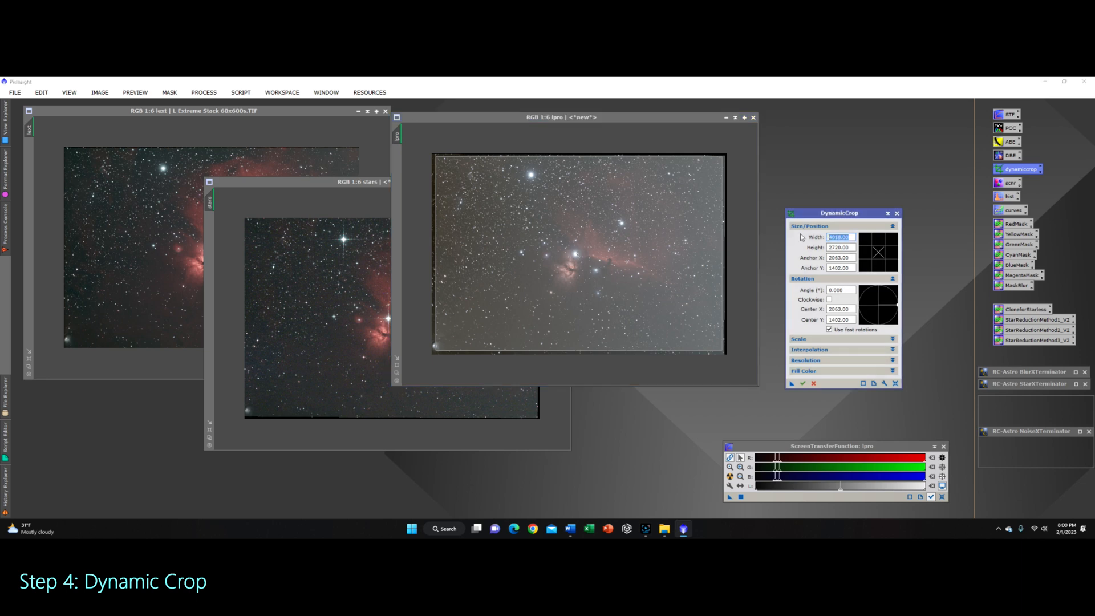
pyautogui.write('4000')
pyautogui.press('Tab')
pyautogui.write('27')
pyautogui.click(803, 383)
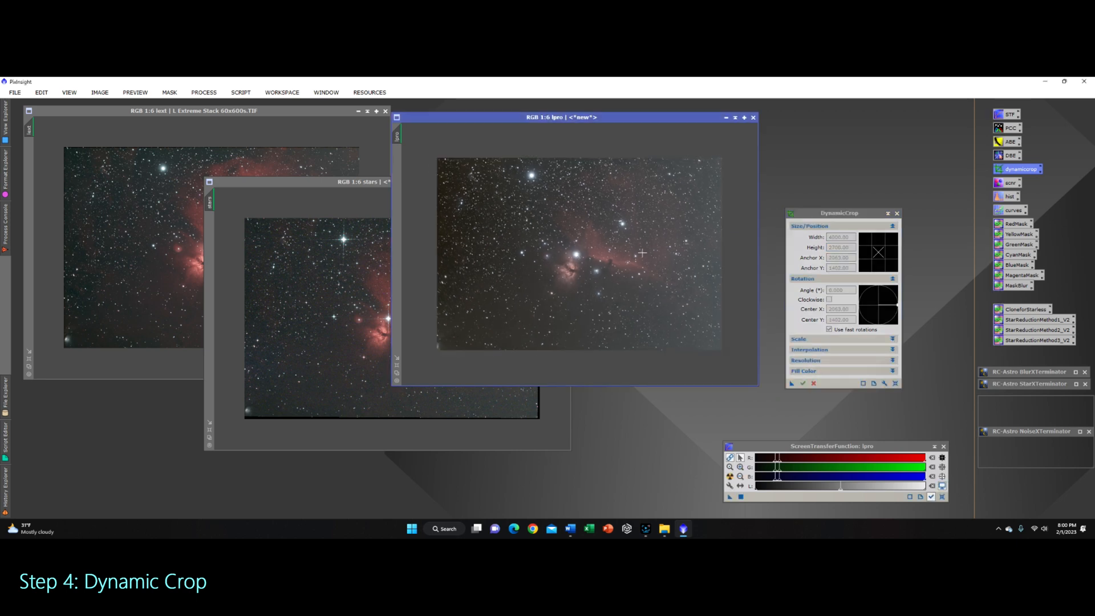
pyautogui.click(897, 213)
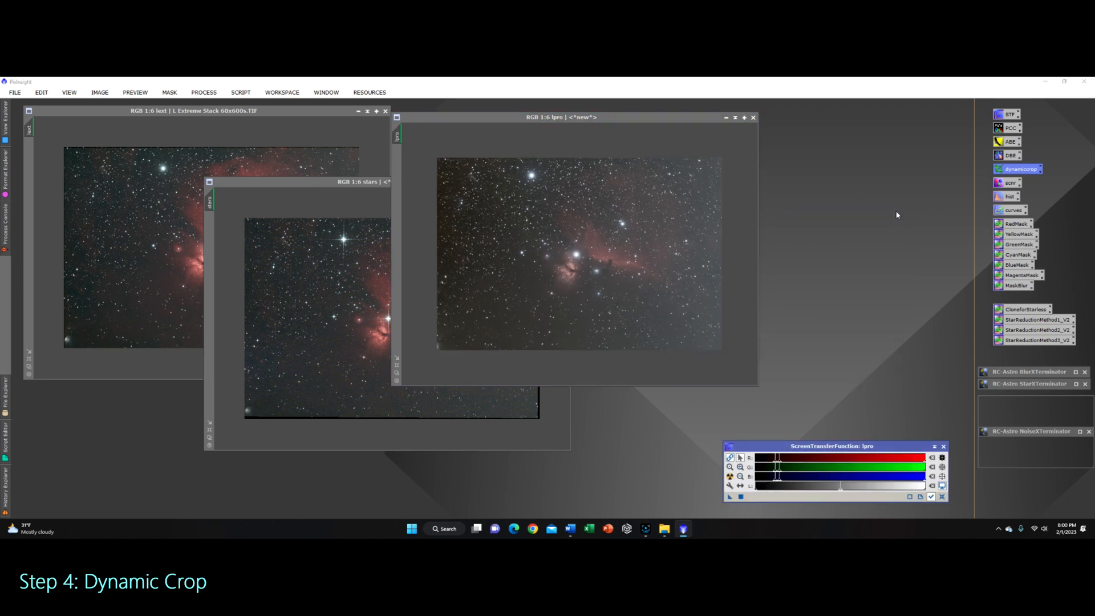
# Step: Crop the stars image with DynamicCrop to 4000 × 2700 pixels and close the tool
pyautogui.click(329, 187)
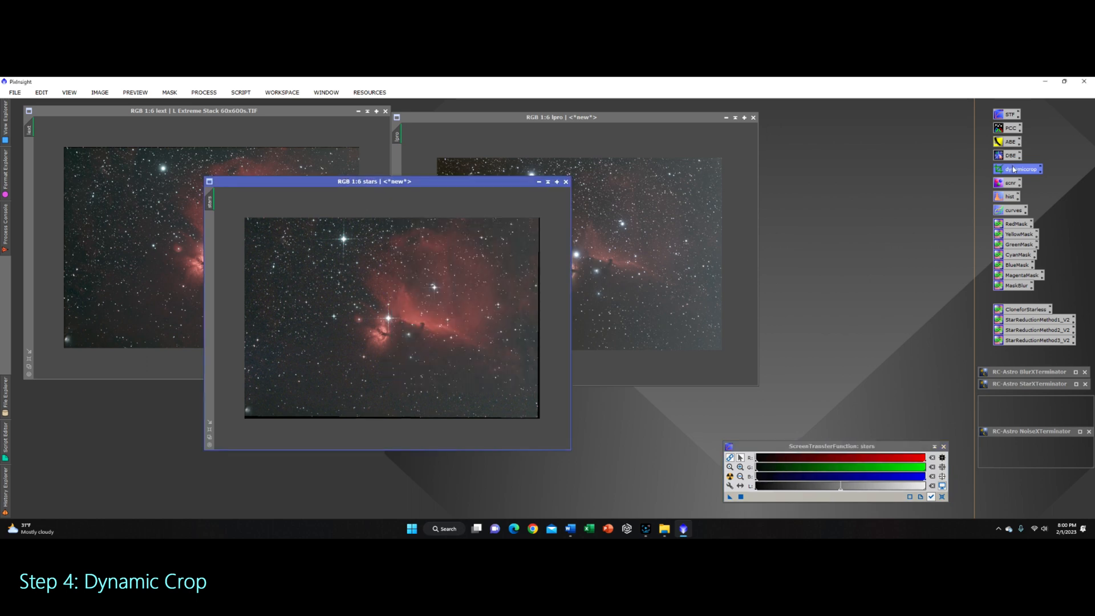
pyautogui.doubleClick(1015, 170)
pyautogui.moveTo(854, 238); pyautogui.dragTo(750, 218)
pyautogui.write('4000')
pyautogui.press('Tab')
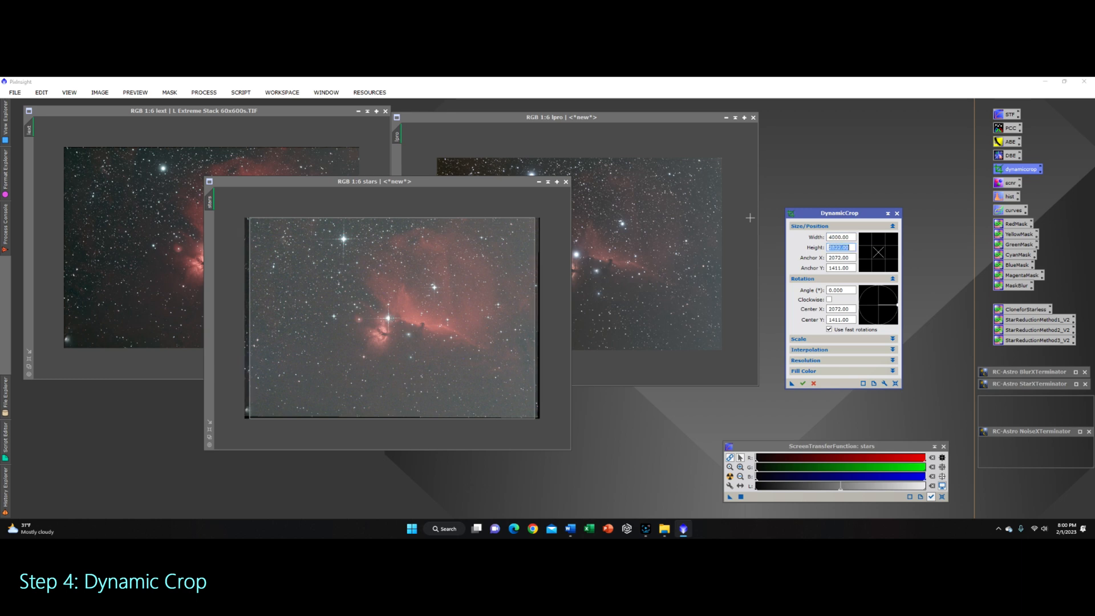
pyautogui.write('27')
pyautogui.click(802, 383)
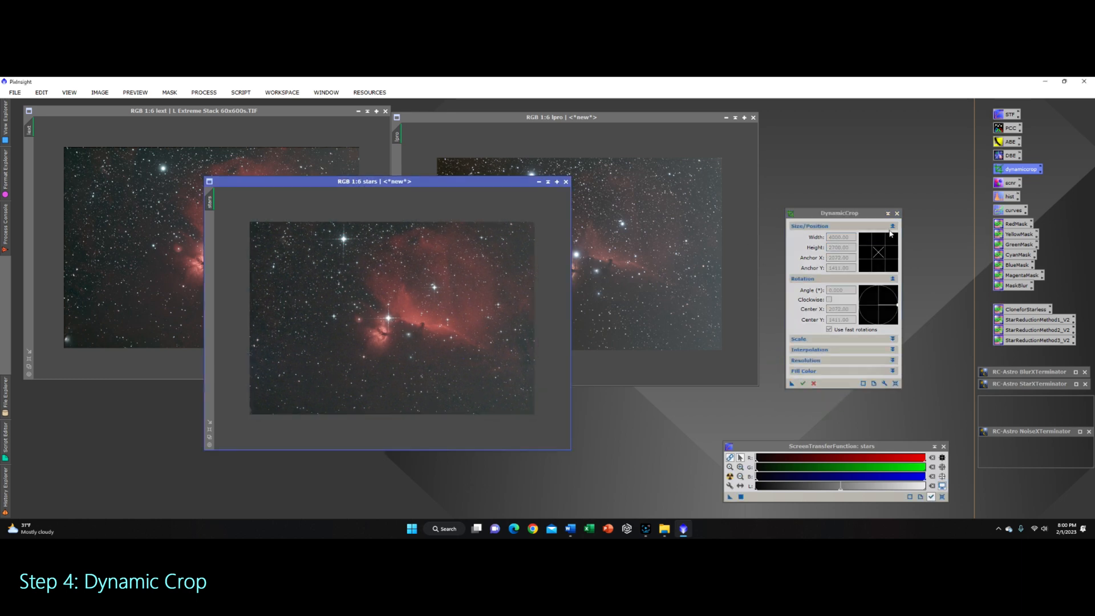
pyautogui.click(896, 213)
# Step: Crop the lext image with DynamicCrop to 4000 × 2700 pixels, accepting removal of the astrometric solution
pyautogui.click(210, 113)
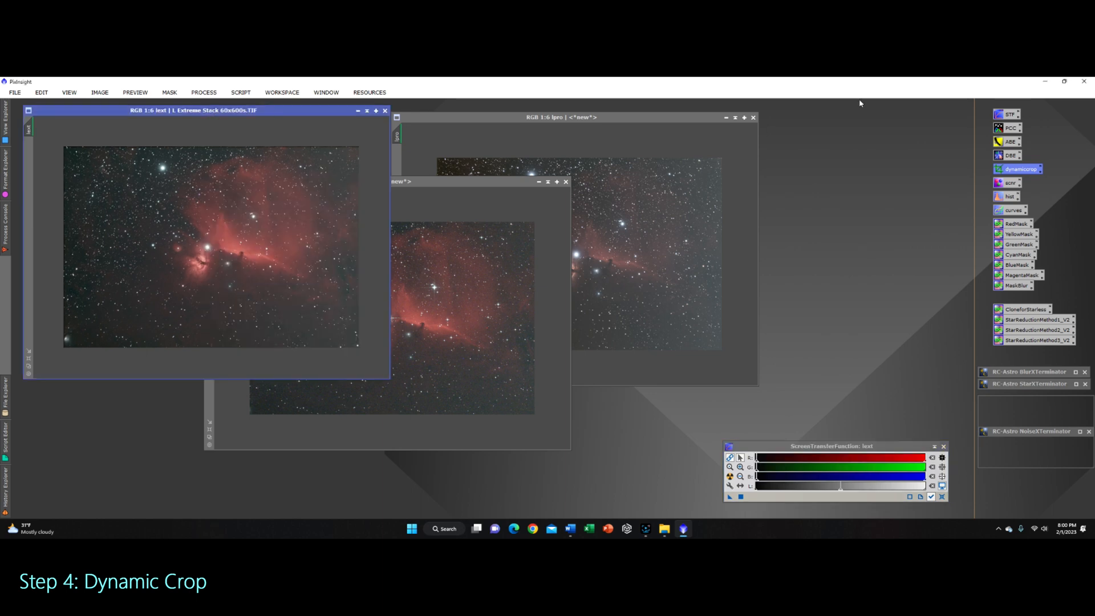
pyautogui.doubleClick(1017, 172)
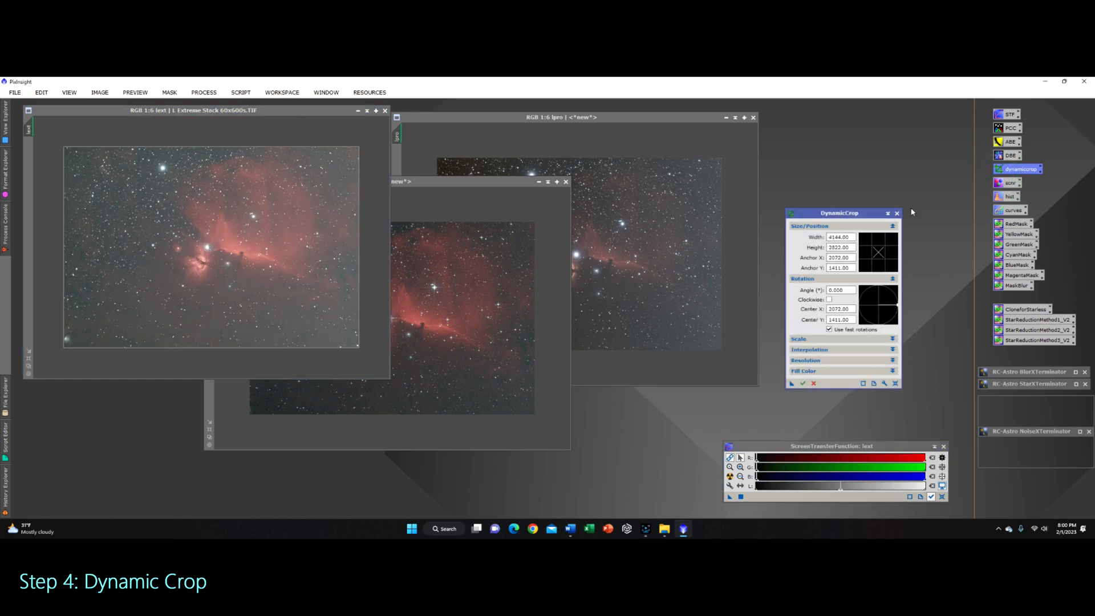
pyautogui.write('4000')
pyautogui.press('Tab')
pyautogui.write('2700')
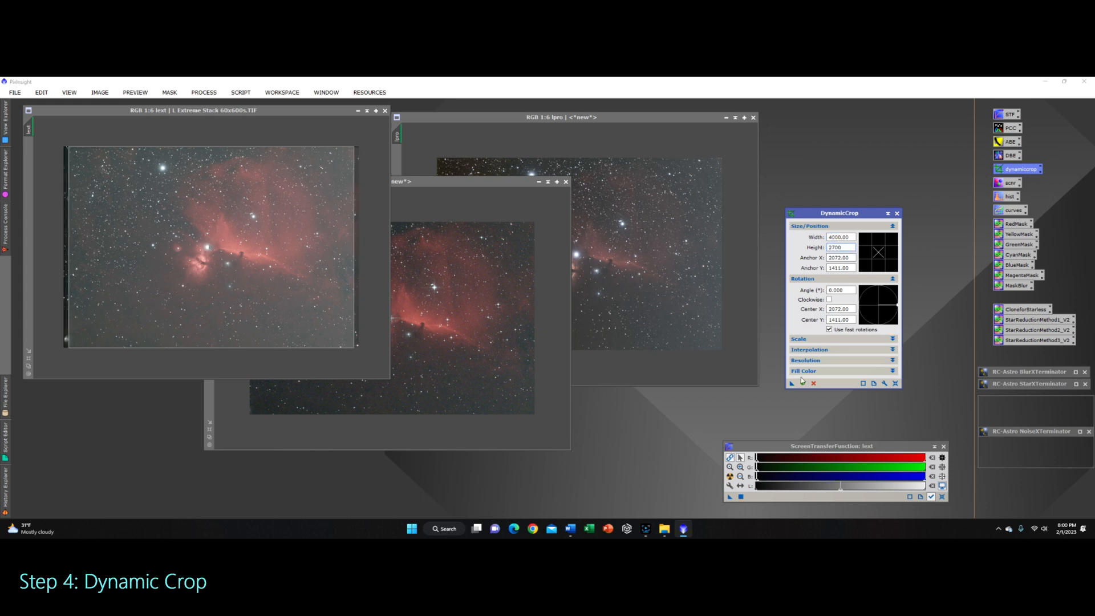
pyautogui.click(802, 383)
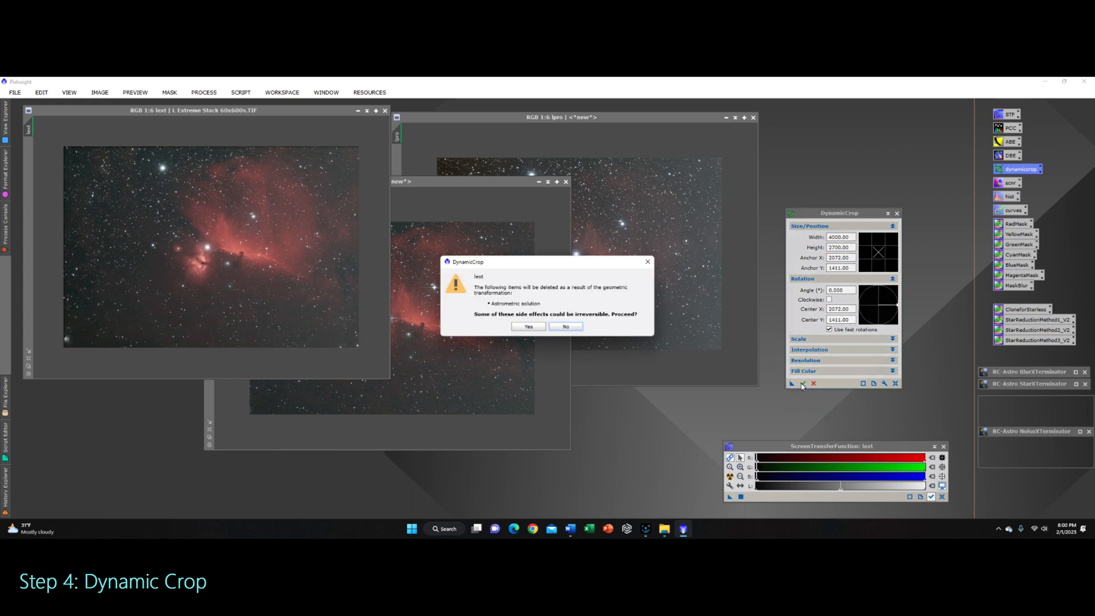
pyautogui.click(529, 326)
# Step: Overlay the stars and lpro windows on the lext window to compare the cropped images' alignment
pyautogui.moveTo(475, 183); pyautogui.dragTo(293, 116)
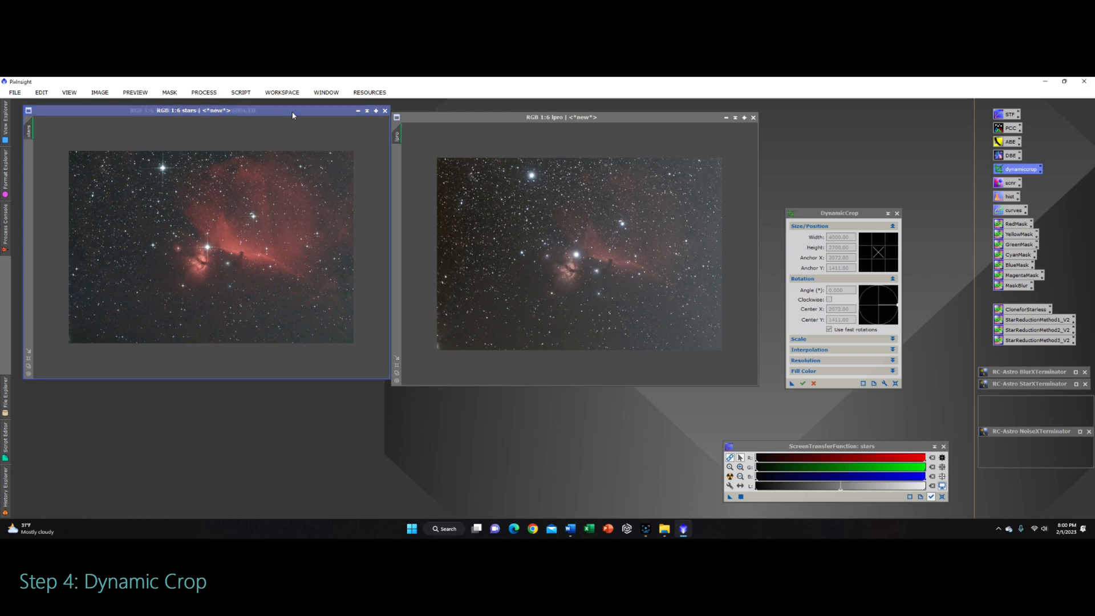
pyautogui.moveTo(292, 116); pyautogui.dragTo(668, 306)
pyautogui.moveTo(592, 120); pyautogui.dragTo(224, 113)
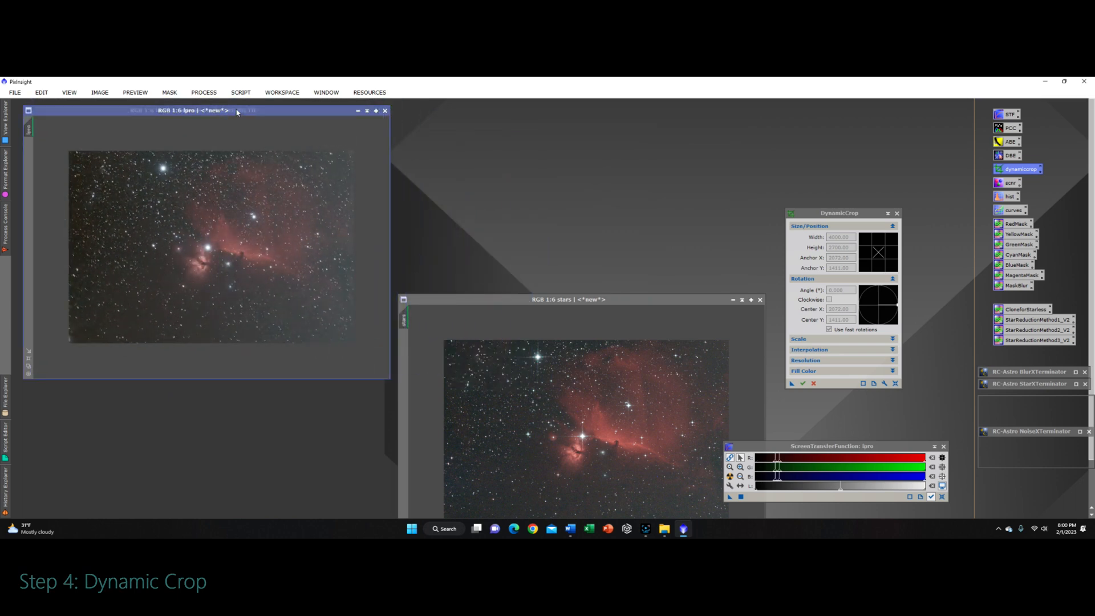
pyautogui.moveTo(237, 112); pyautogui.dragTo(600, 120)
# Step: Move the stars window to sit between the lext and lpro windows
pyautogui.click(483, 415)
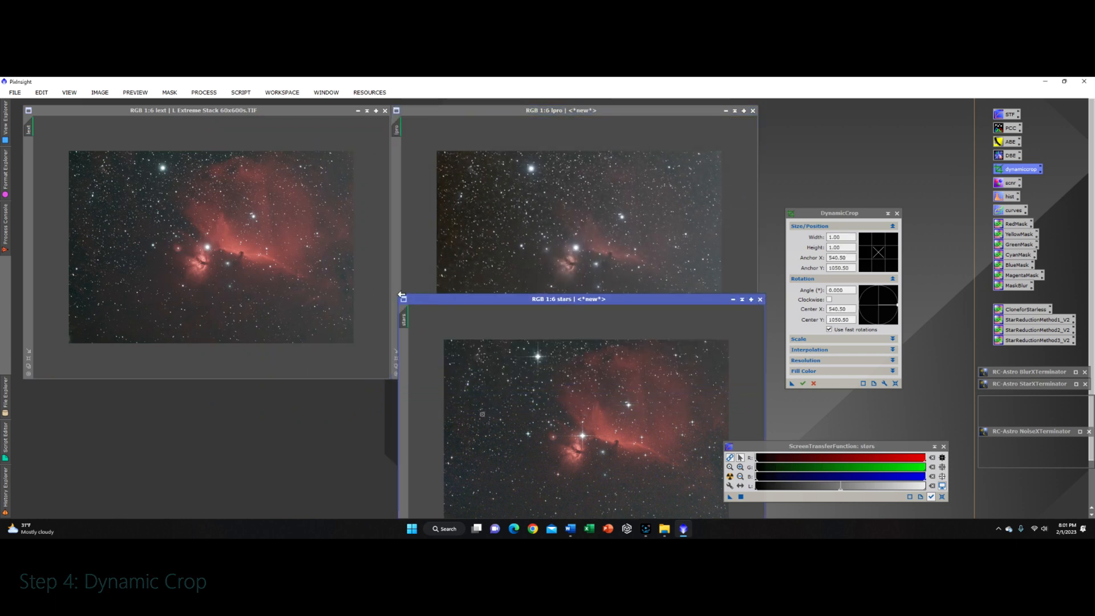
pyautogui.moveTo(398, 292); pyautogui.dragTo(510, 414)
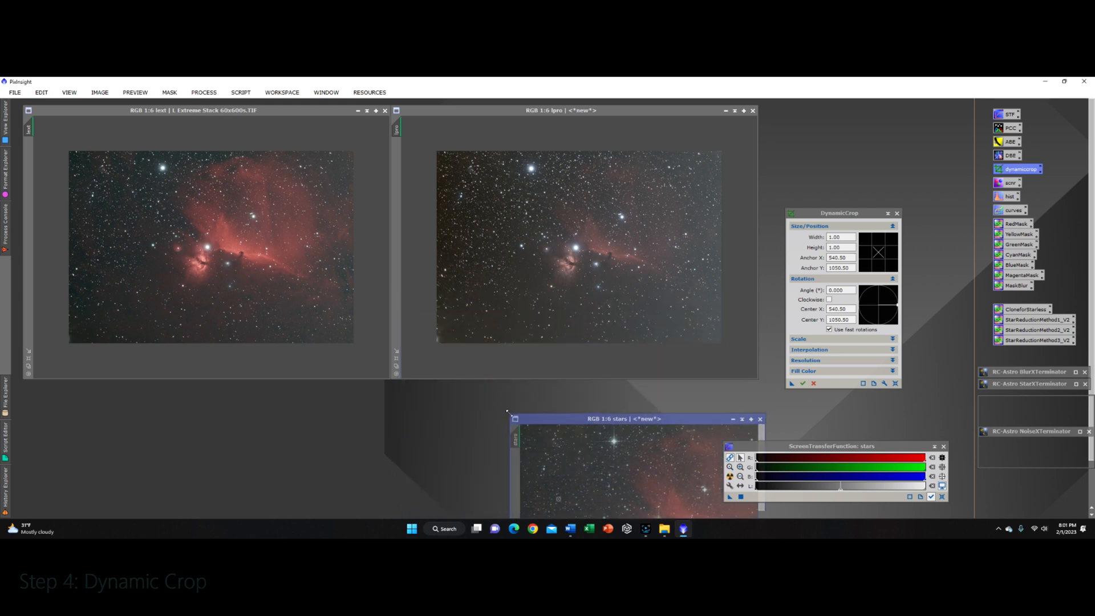
pyautogui.moveTo(697, 422); pyautogui.dragTo(466, 390)
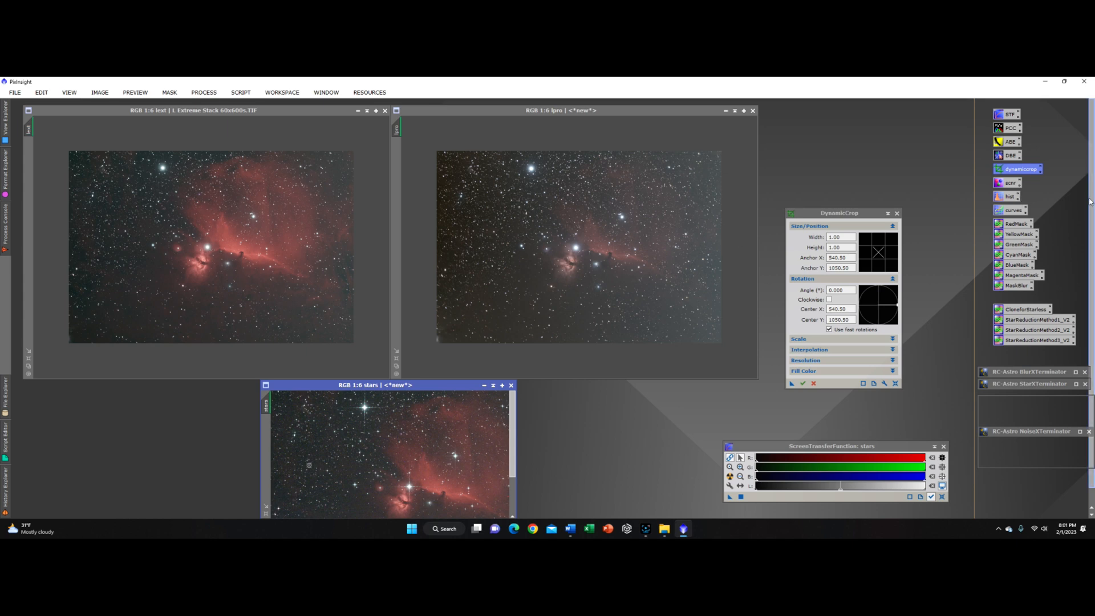
pyautogui.scroll(-1, 1093, 223)
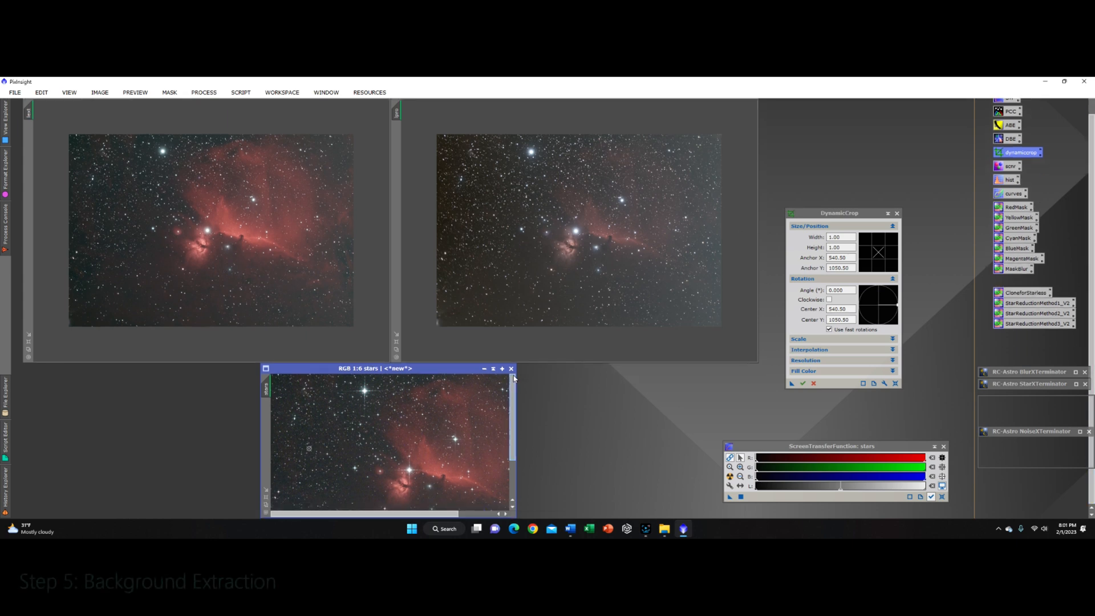
pyautogui.moveTo(469, 369); pyautogui.dragTo(470, 176)
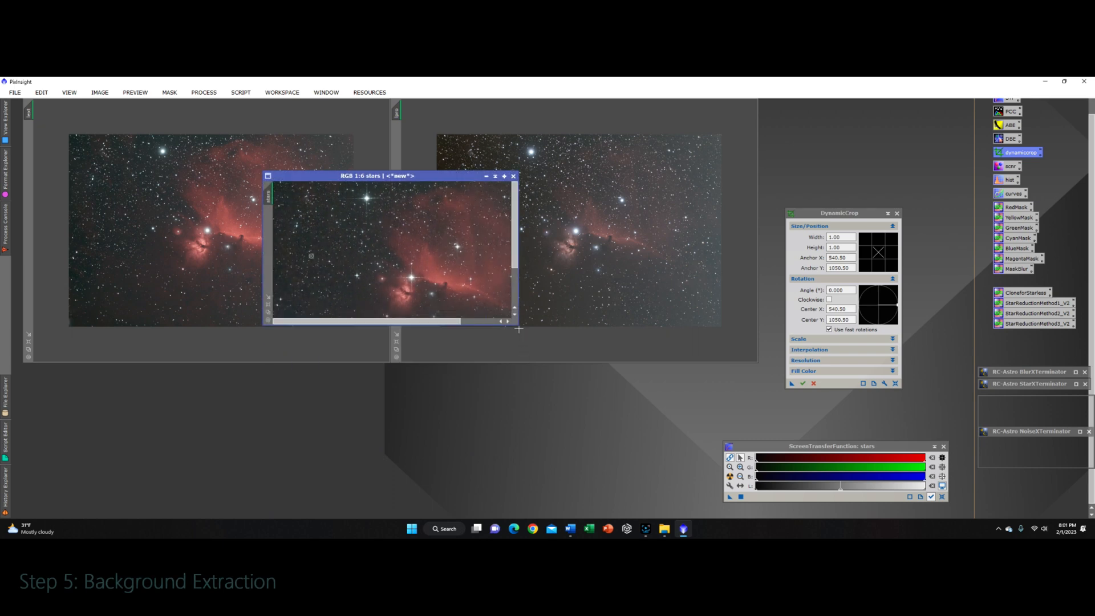
# Step: Enlarge the stars window and move it below the lext and lpro windows
pyautogui.moveTo(519, 327); pyautogui.dragTo(713, 504)
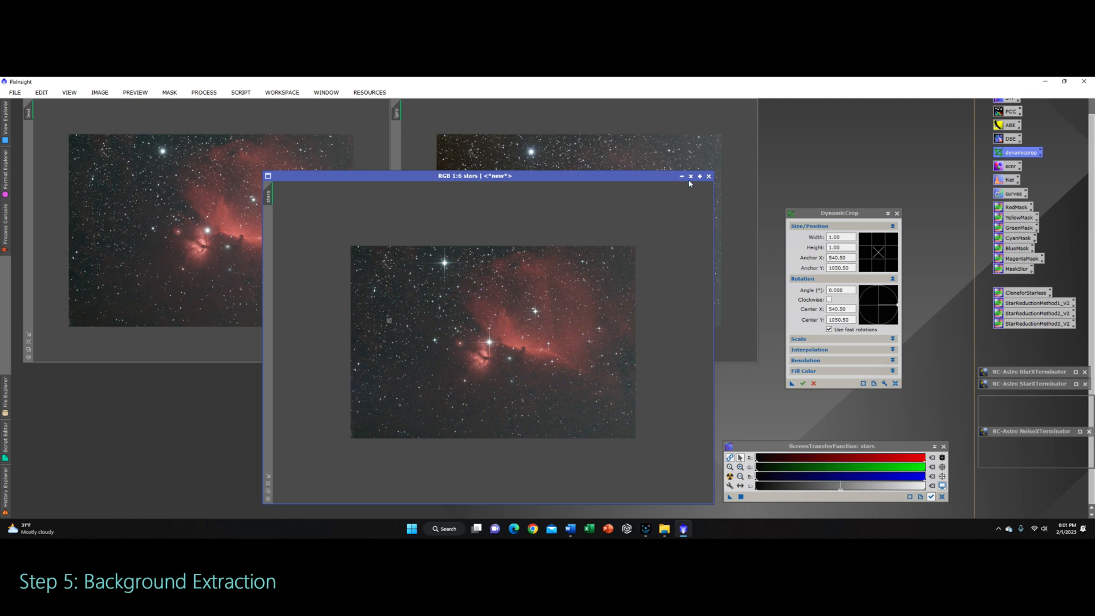
pyautogui.moveTo(660, 178); pyautogui.dragTo(477, 390)
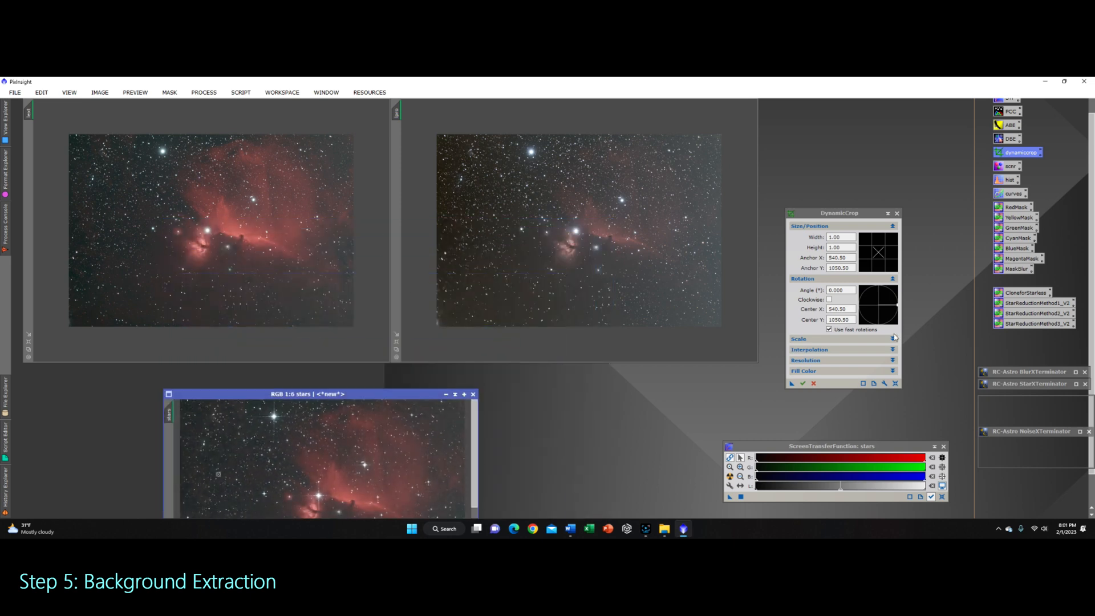
# Step: Close the DynamicCrop tool, cancelling its active dynamic session
pyautogui.click(897, 213)
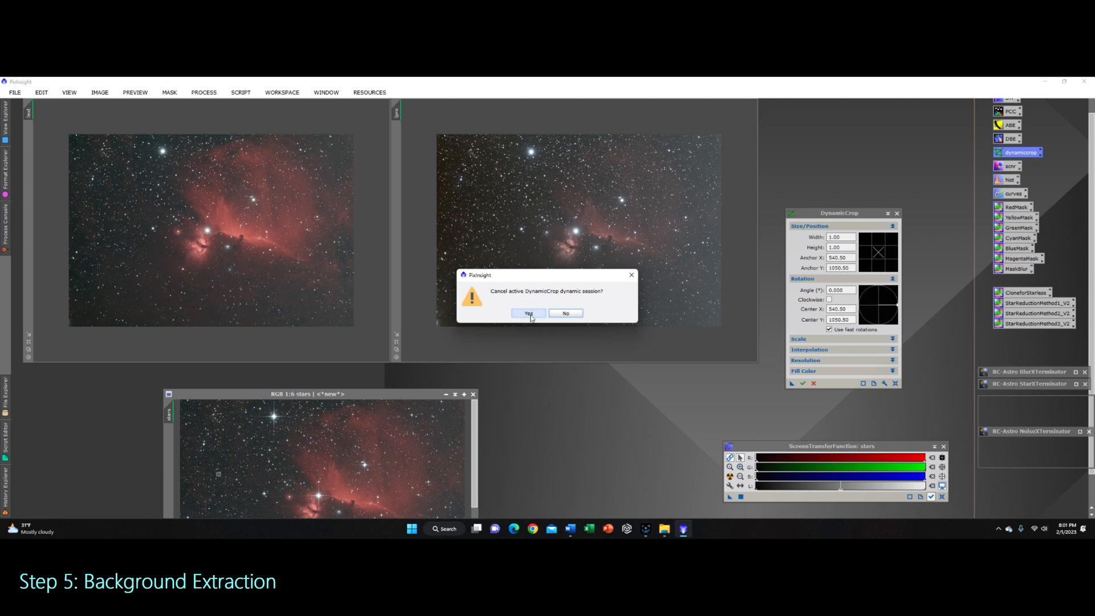
pyautogui.click(529, 314)
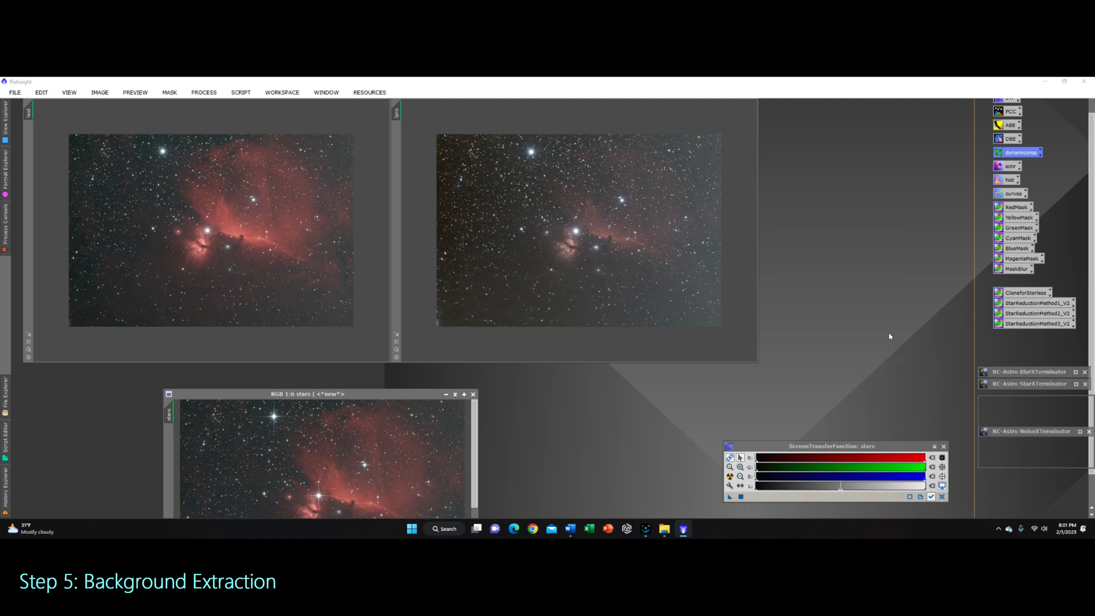
# Step: Open AutomaticBackgroundExtractor and set function degree 2, correction Subtraction, and Replace target image enabled
pyautogui.doubleClick(1008, 126)
pyautogui.moveTo(827, 146); pyautogui.dragTo(850, 147)
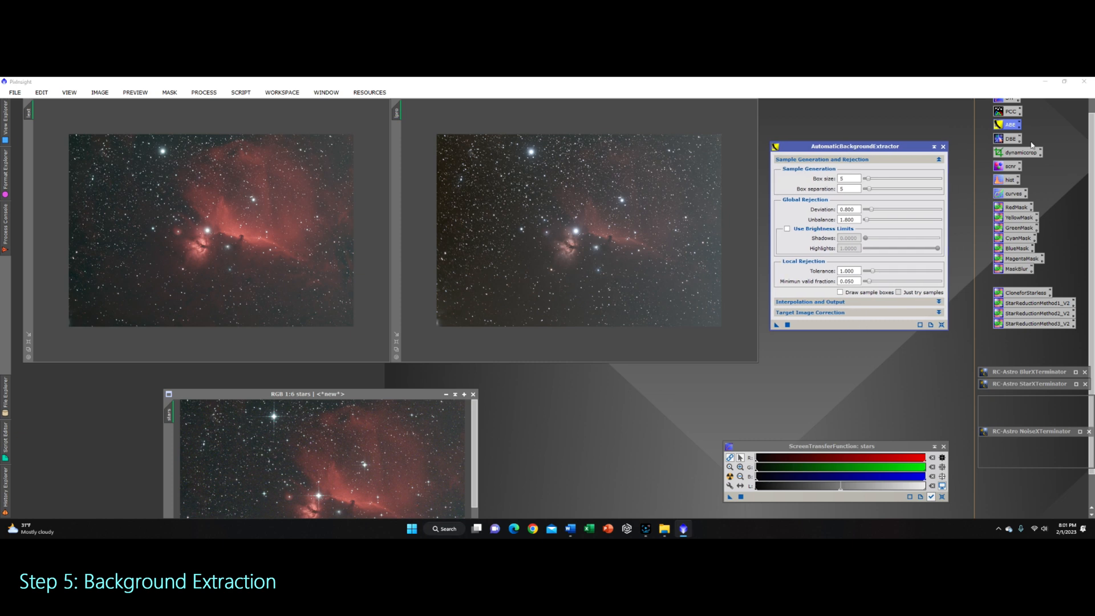
pyautogui.click(938, 301)
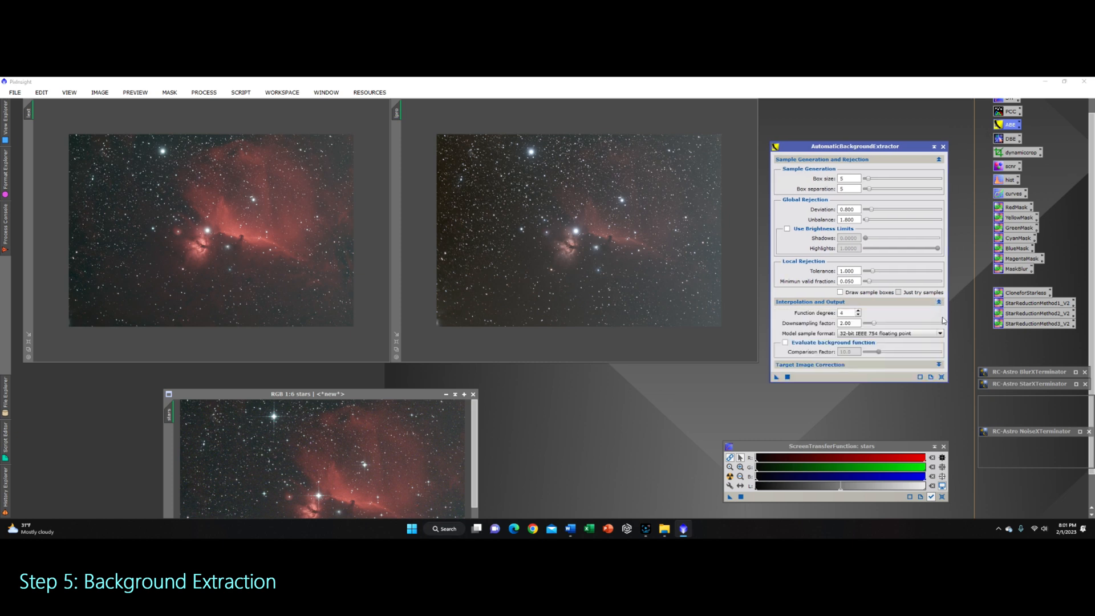
pyautogui.click(939, 364)
pyautogui.click(858, 315)
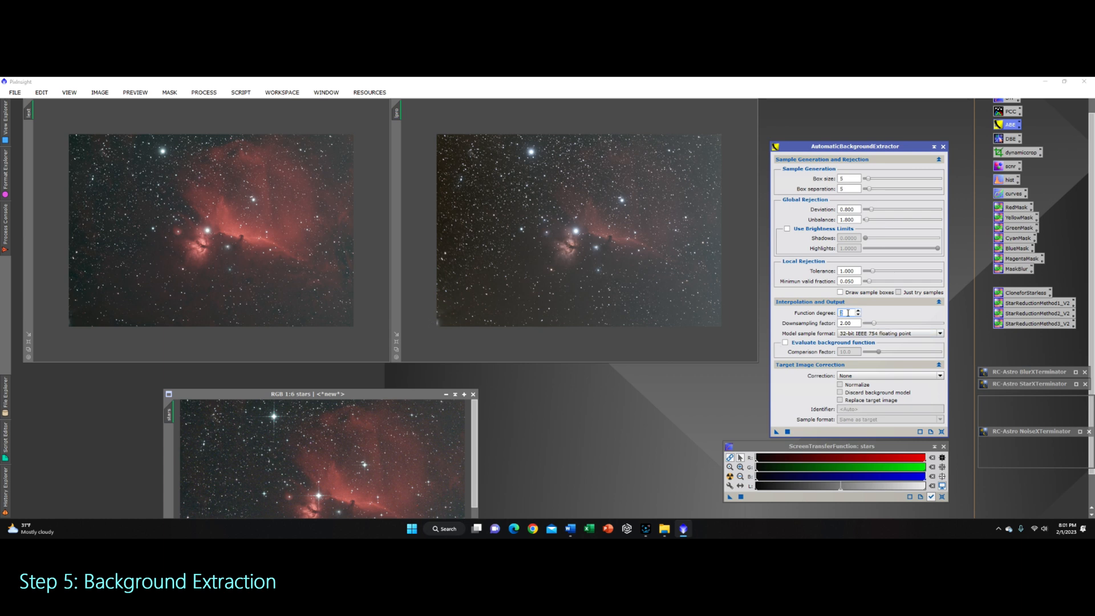
pyautogui.click(879, 375)
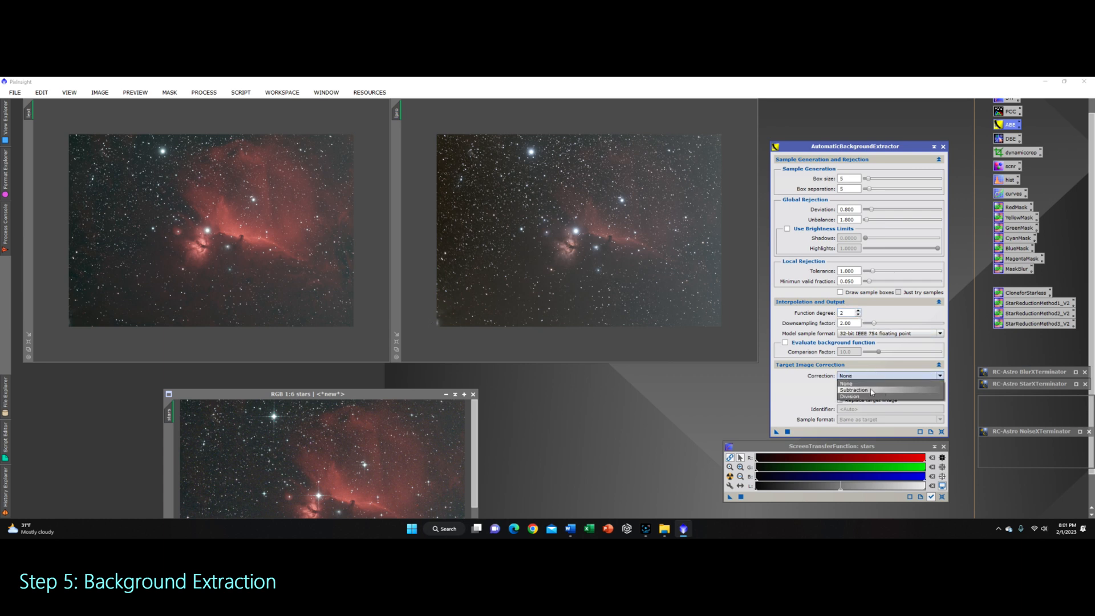
pyautogui.click(872, 392)
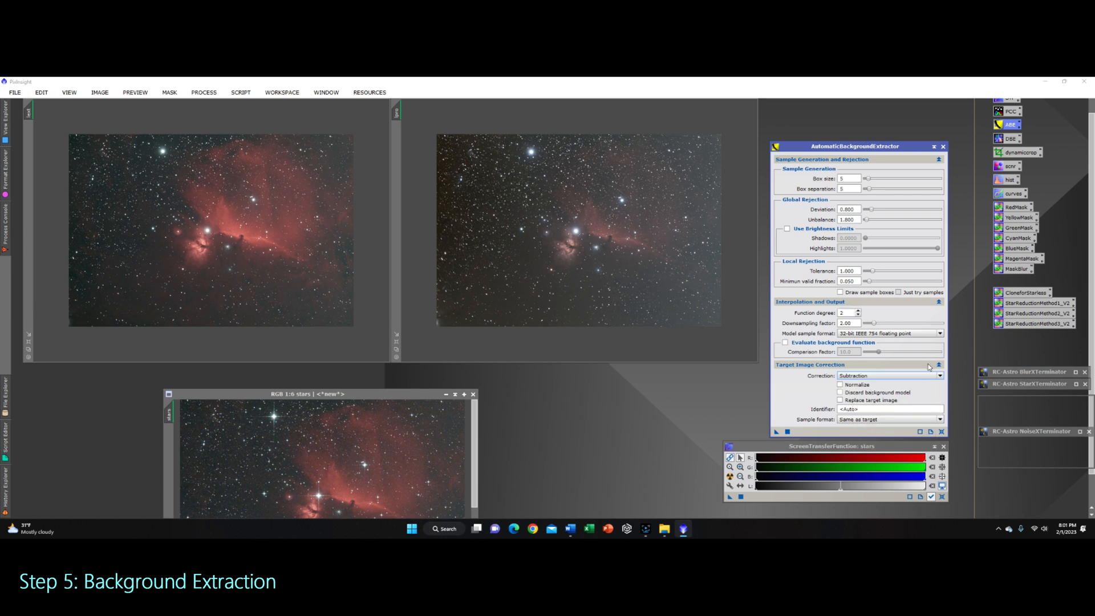
pyautogui.click(839, 401)
# Step: Duplicate the lpro image and apply AutomaticBackgroundExtractor to the lpro_clone image
pyautogui.moveTo(398, 113); pyautogui.dragTo(565, 124)
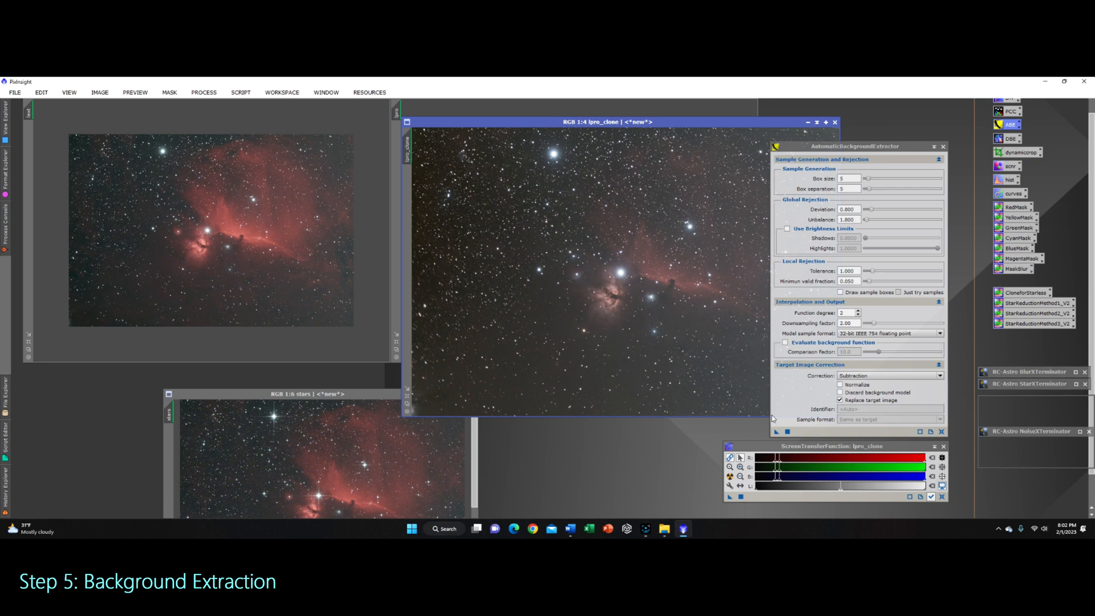
pyautogui.moveTo(535, 122)
pyautogui.mouseDown()
pyautogui.moveTo(653, 348)
pyautogui.moveTo(538, 110)
pyautogui.mouseUp()
pyautogui.moveTo(776, 432); pyautogui.dragTo(571, 312)
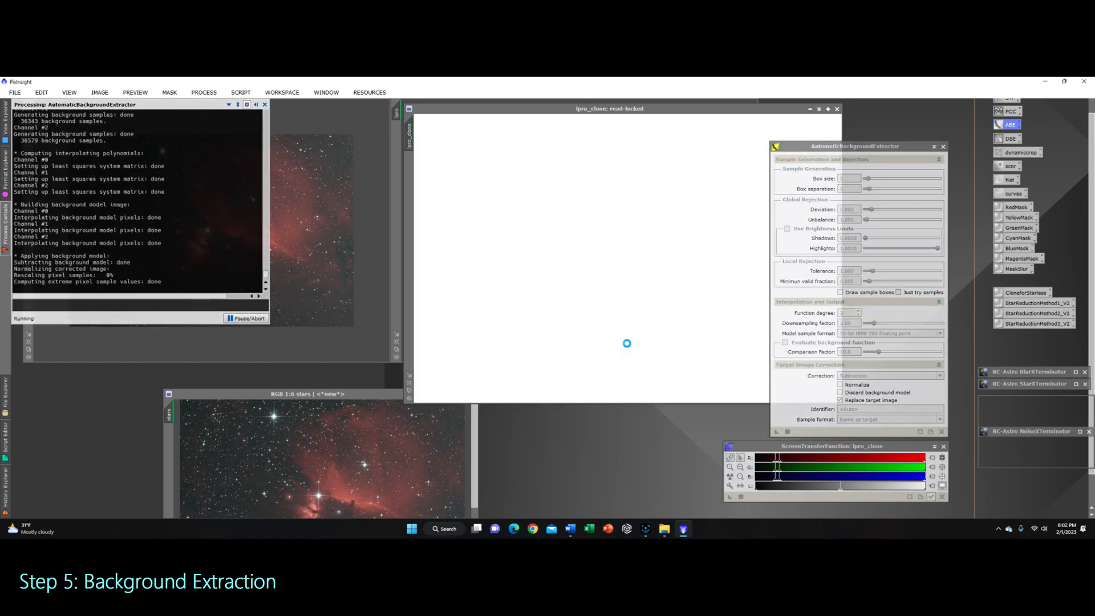
# Step: Auto-stretch the lpro_clone_ABE_background model to inspect it, then close it
pyautogui.moveTo(518, 108); pyautogui.dragTo(654, 169)
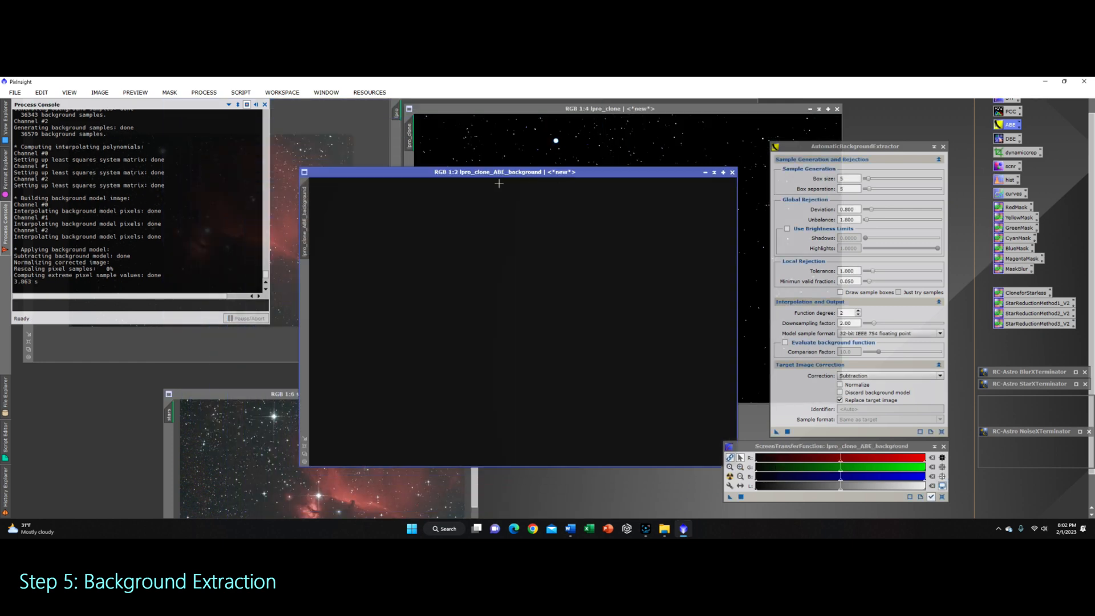
pyautogui.click(729, 477)
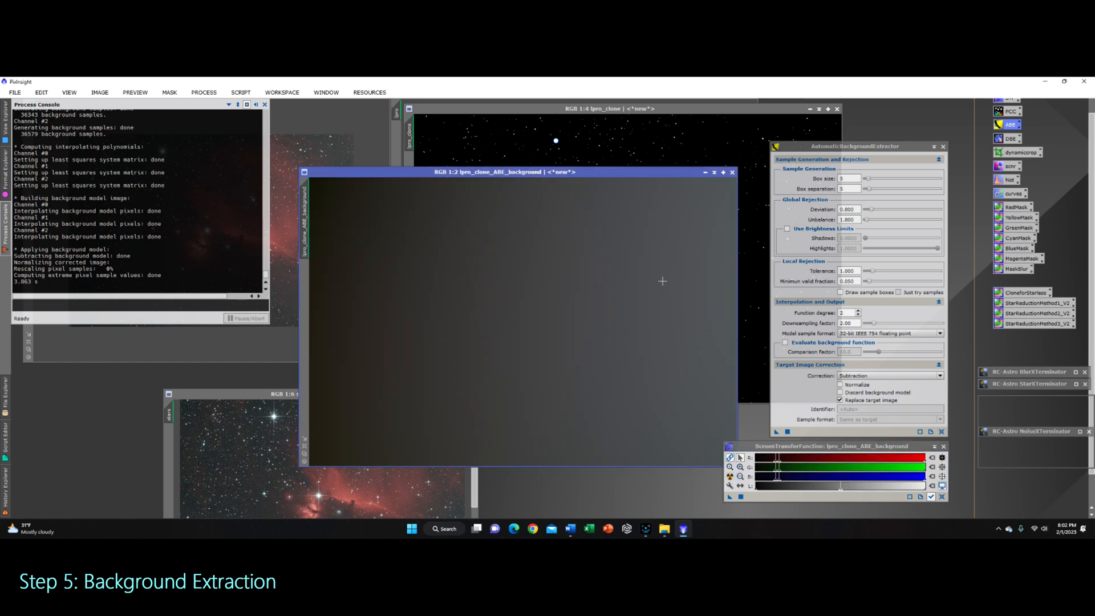
pyautogui.click(733, 172)
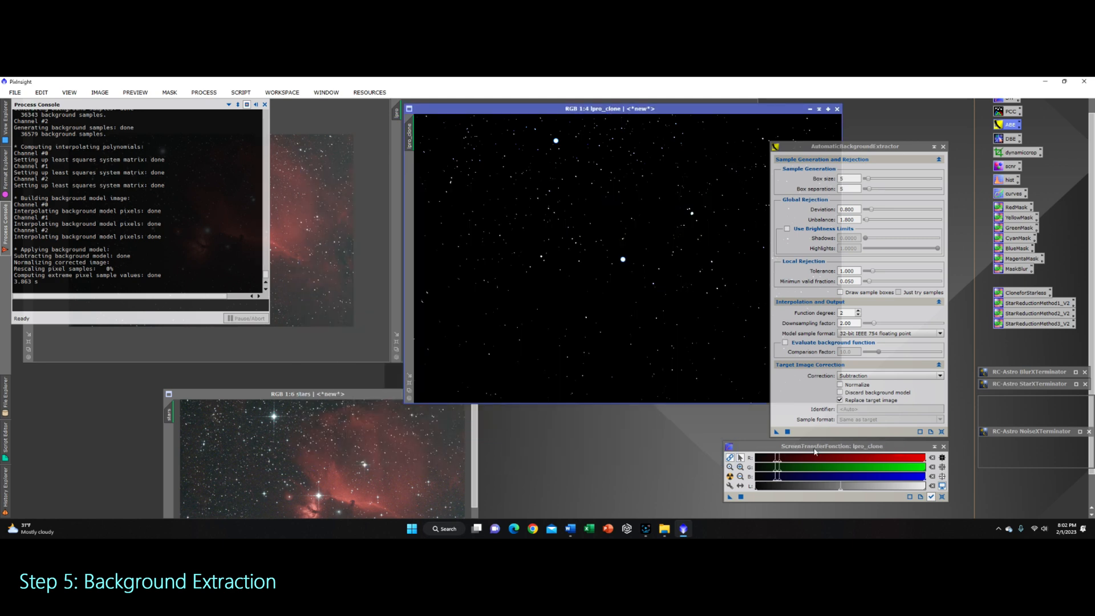
# Step: Auto-stretch the corrected lpro_clone image and close the Process Console
pyautogui.click(730, 476)
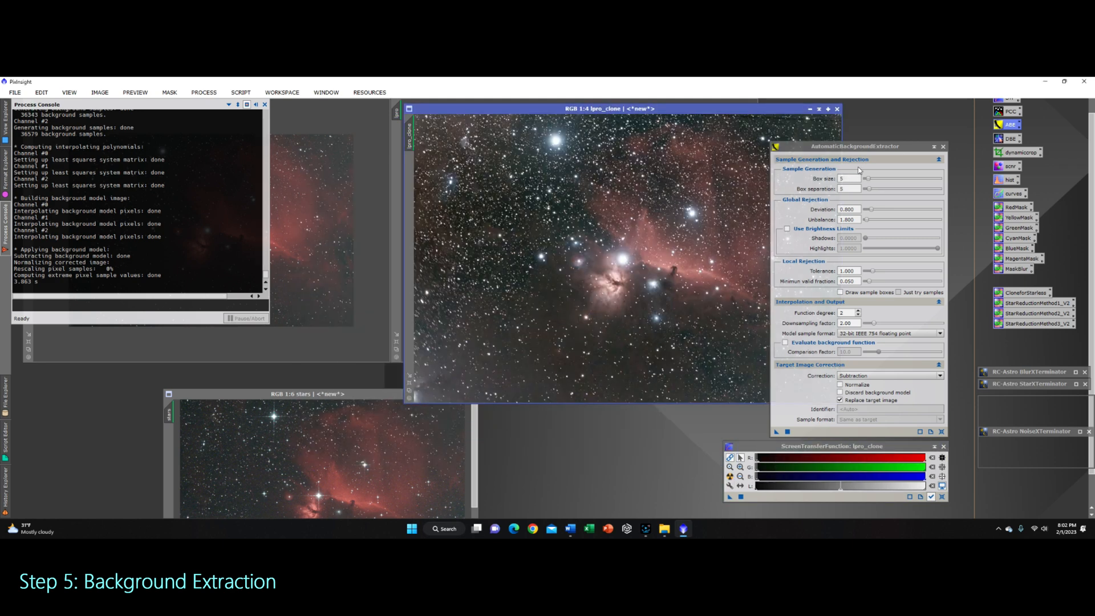
pyautogui.moveTo(867, 147); pyautogui.dragTo(980, 131)
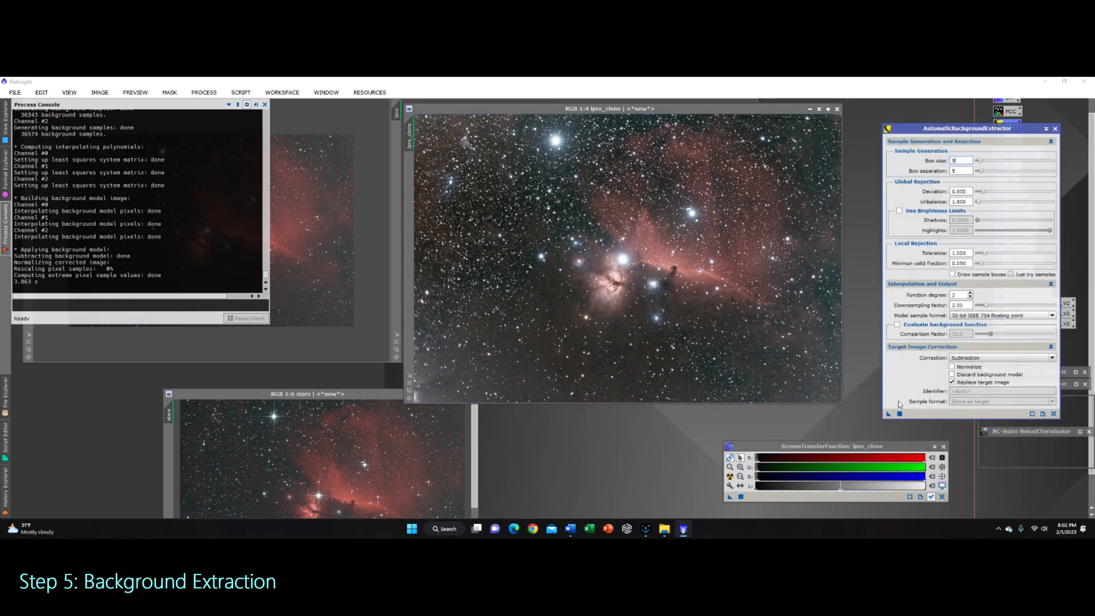
pyautogui.moveTo(888, 448); pyautogui.dragTo(926, 450)
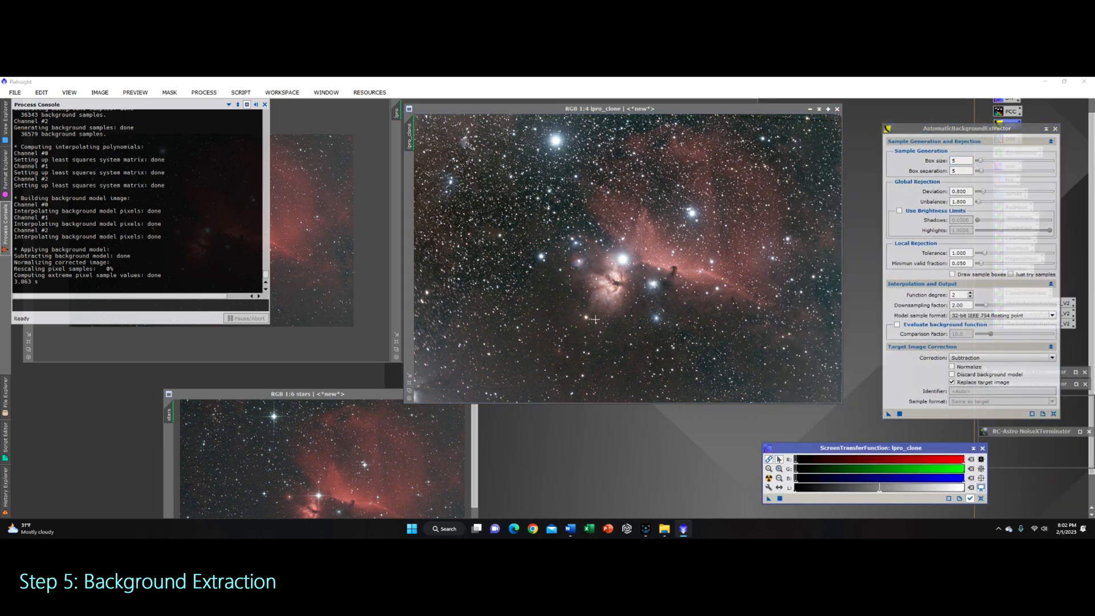
pyautogui.click(229, 135)
pyautogui.click(265, 105)
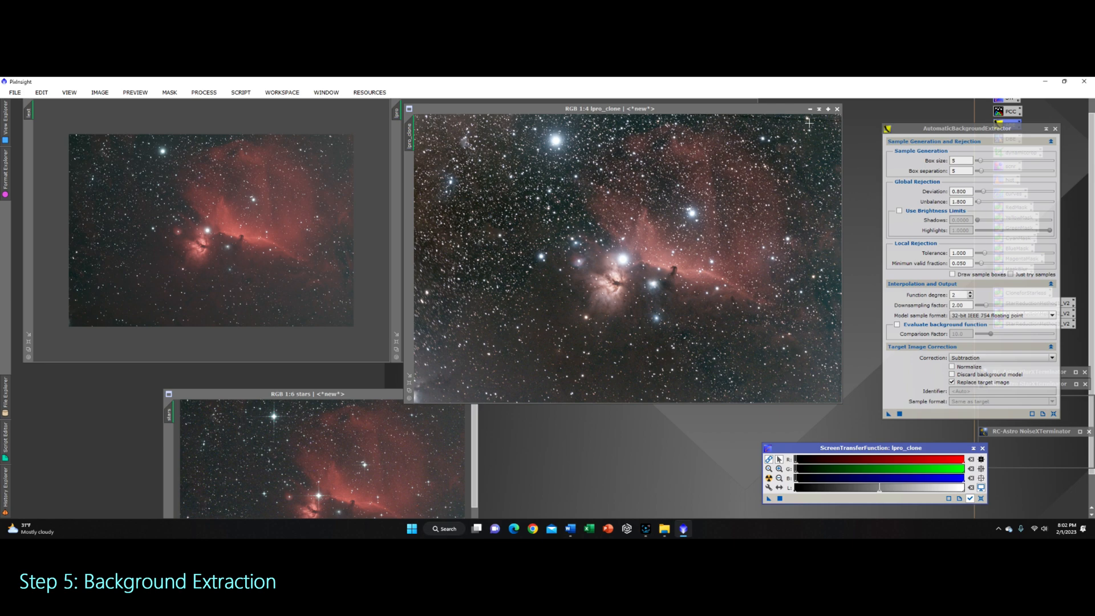
# Step: Zoom into the corrected lpro_clone image to examine the background for remaining gradients
pyautogui.scroll(3, 809, 123)
pyautogui.scroll(-5, 808, 124)
pyautogui.scroll(1, 808, 126)
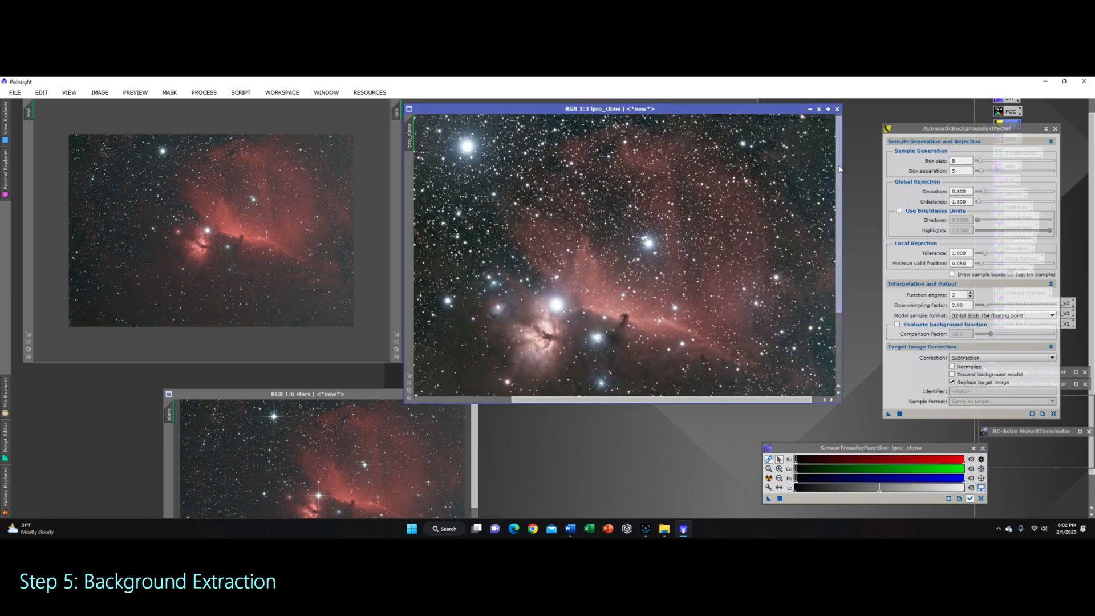
pyautogui.moveTo(783, 400); pyautogui.dragTo(791, 400)
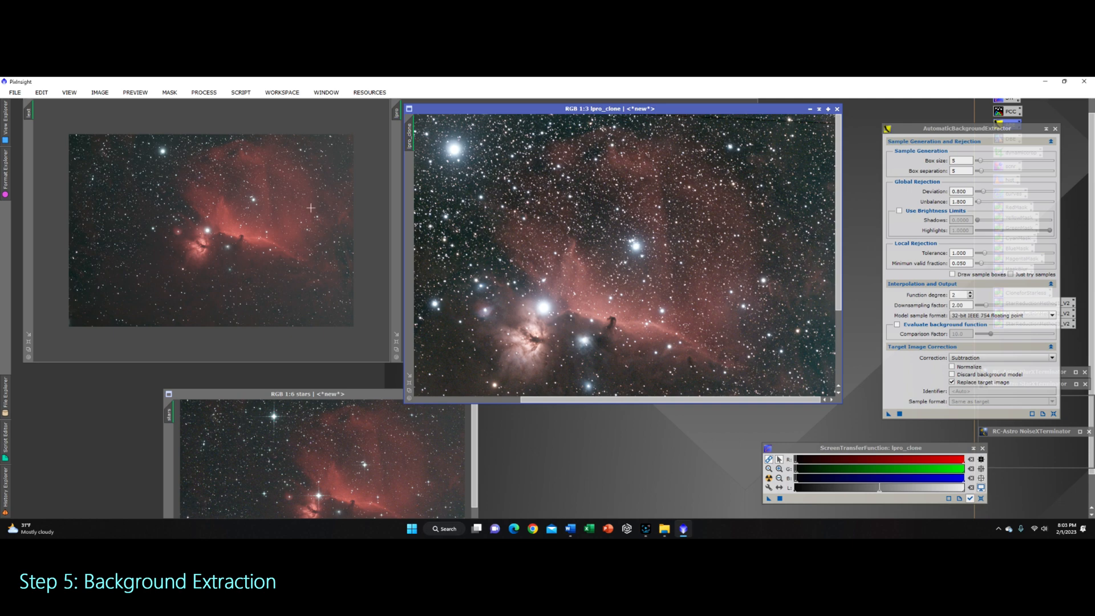
pyautogui.scroll(-1, 708, 201)
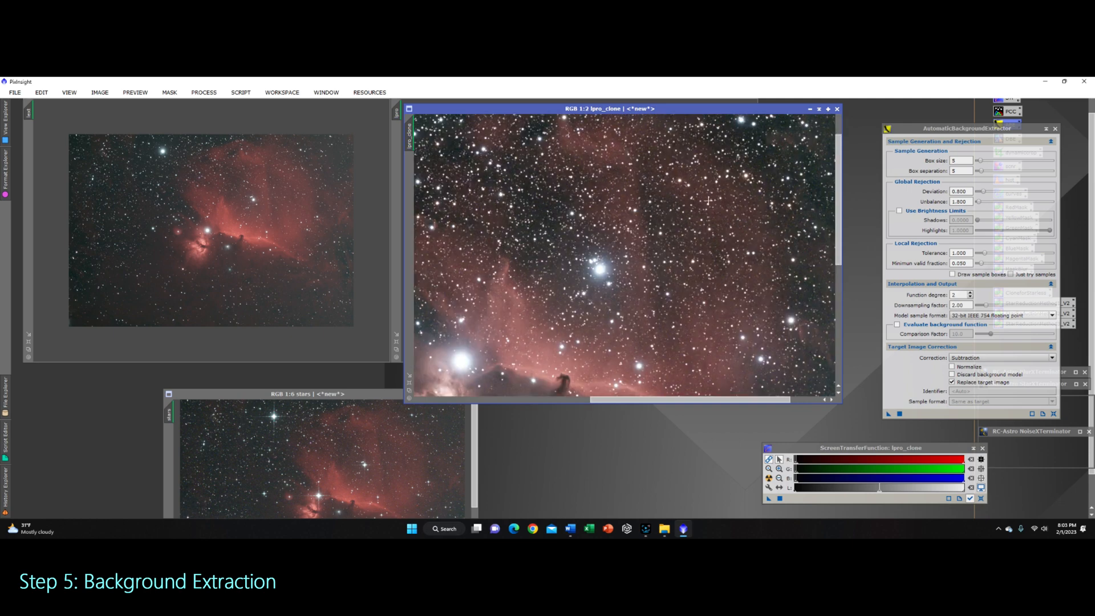
pyautogui.scroll(-1, 687, 220)
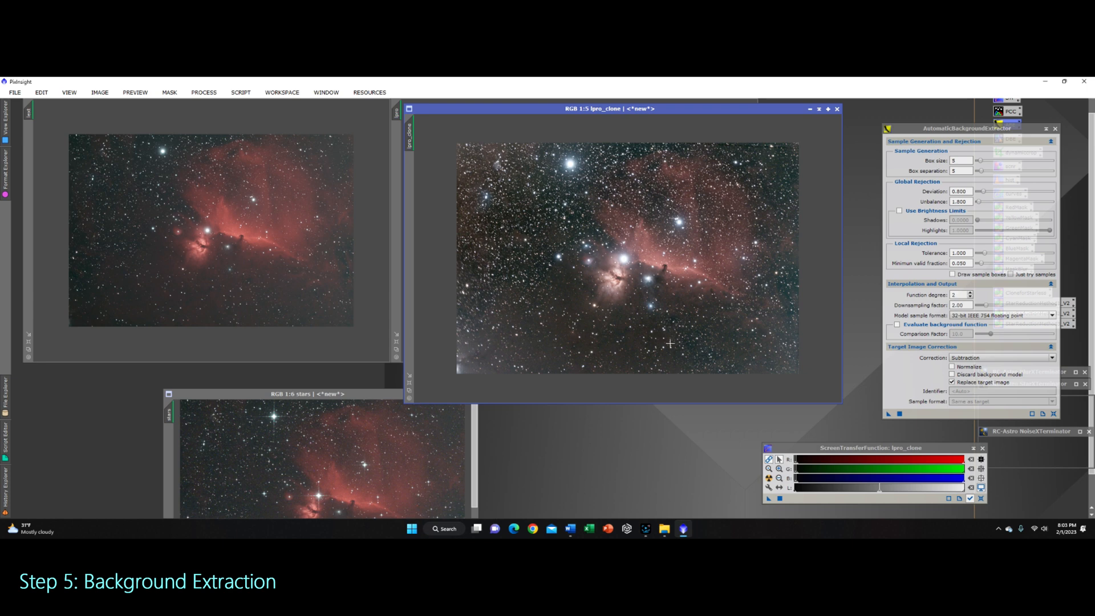
pyautogui.scroll(-1, 607, 323)
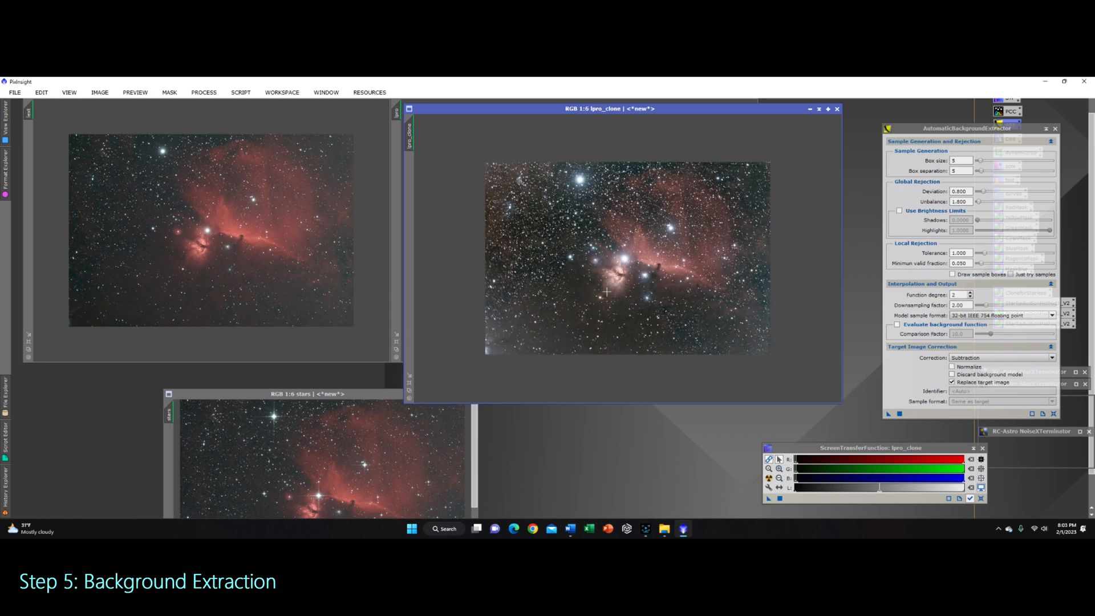
# Step: Overlay the lpro_clone window on the lext window to compare the corrected image with lext
pyautogui.moveTo(652, 117); pyautogui.dragTo(362, 110)
pyautogui.moveTo(463, 401); pyautogui.dragTo(392, 361)
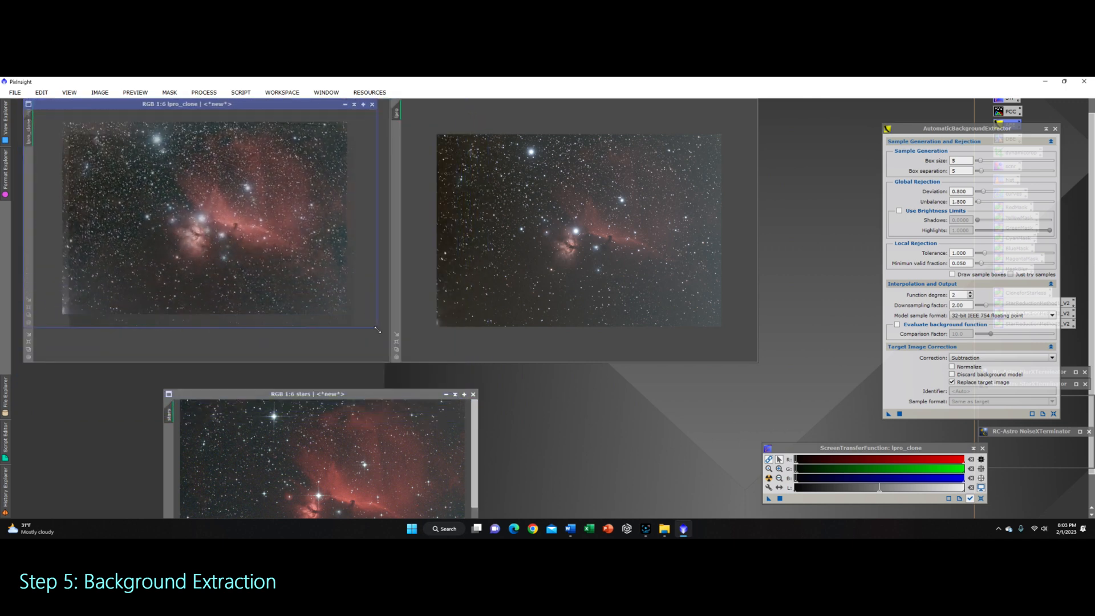
pyautogui.moveTo(281, 105); pyautogui.dragTo(322, 182)
pyautogui.scroll(-4, 436, 231)
pyautogui.moveTo(1090, 152); pyautogui.dragTo(1090, 135)
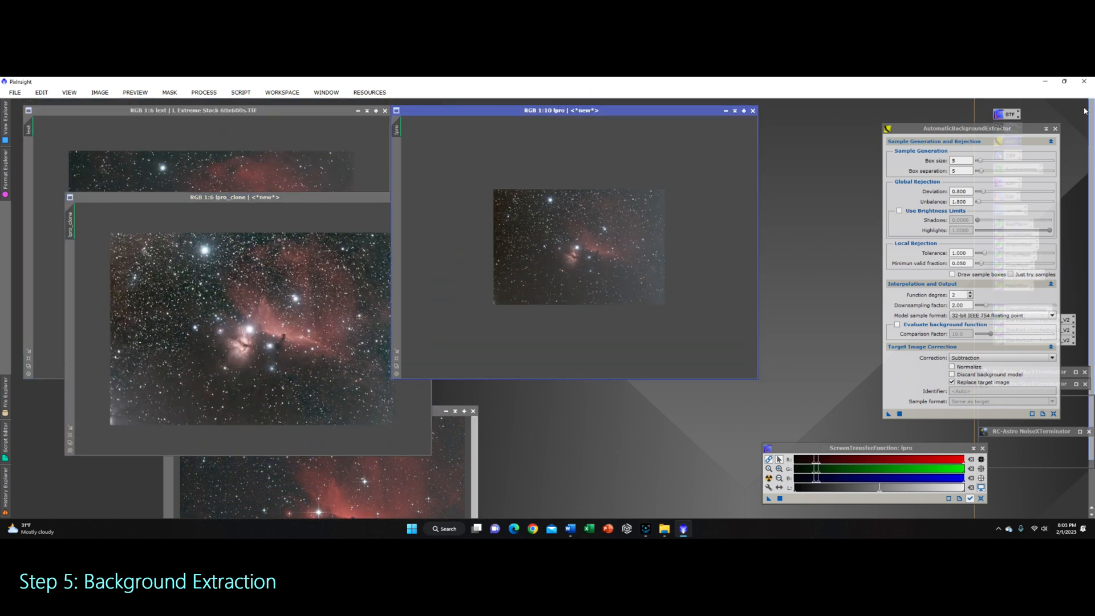
pyautogui.moveTo(333, 205); pyautogui.dragTo(290, 116)
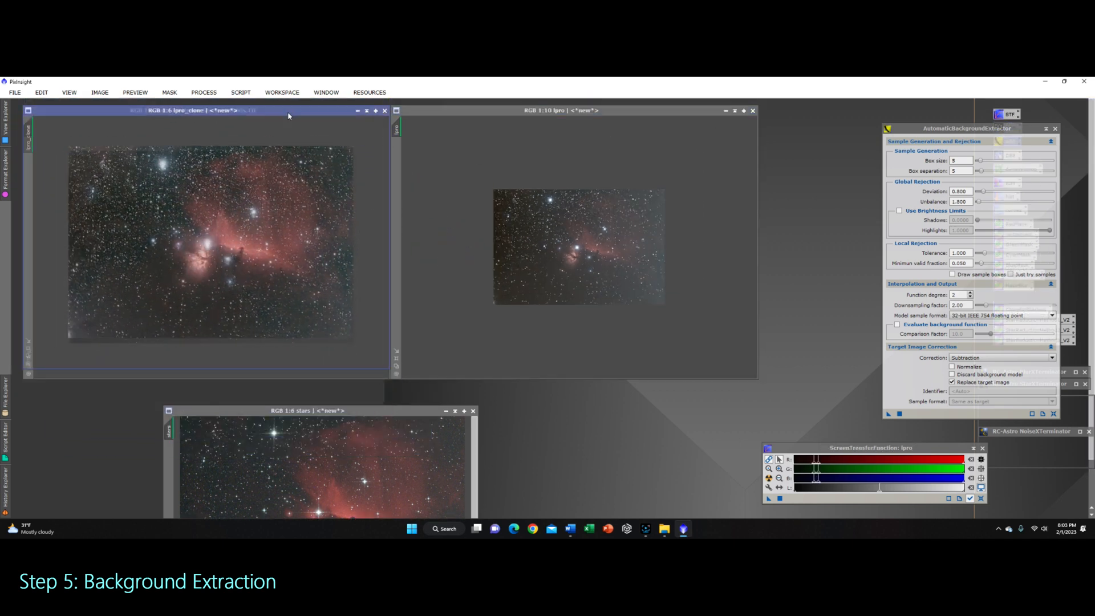
pyautogui.moveTo(387, 362); pyautogui.dragTo(389, 376)
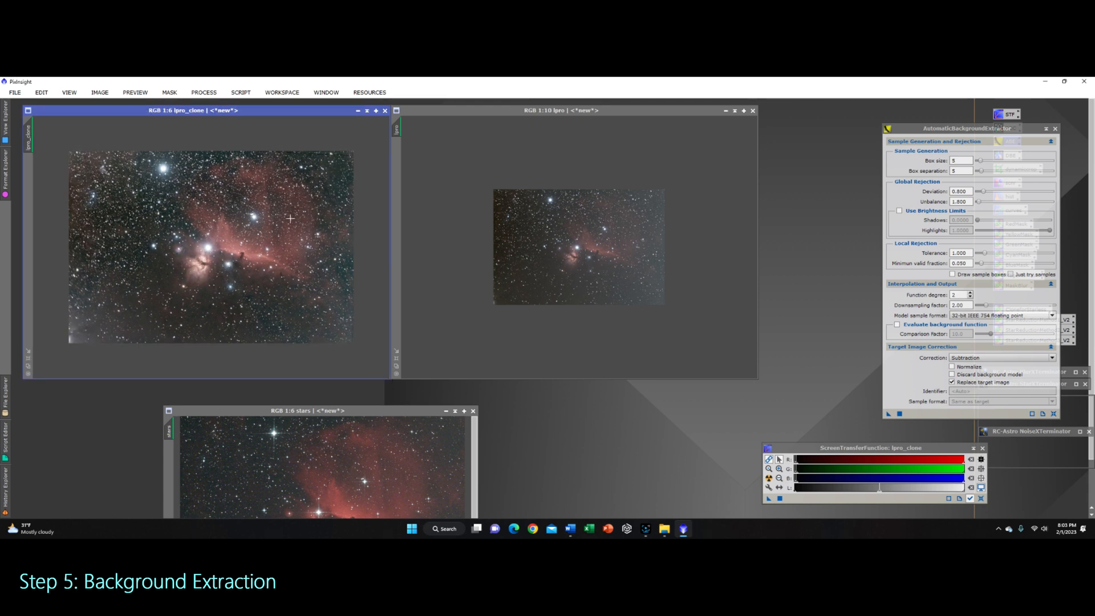
# Step: Close the original lpro window and place lpro_clone beside the lext window
pyautogui.moveTo(264, 113); pyautogui.dragTo(580, 181)
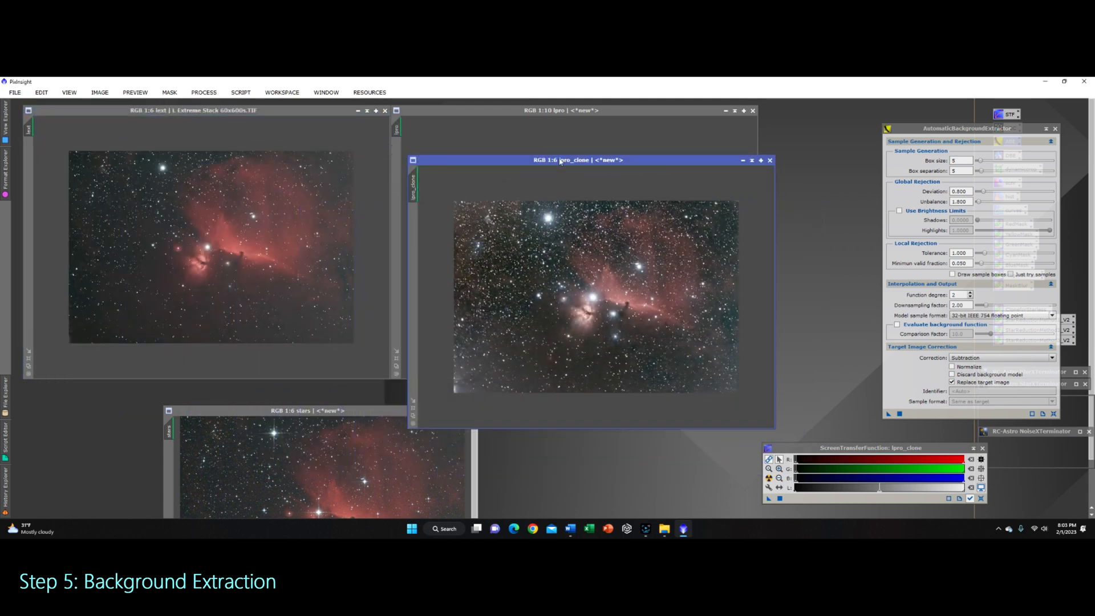
pyautogui.moveTo(662, 155); pyautogui.dragTo(677, 131)
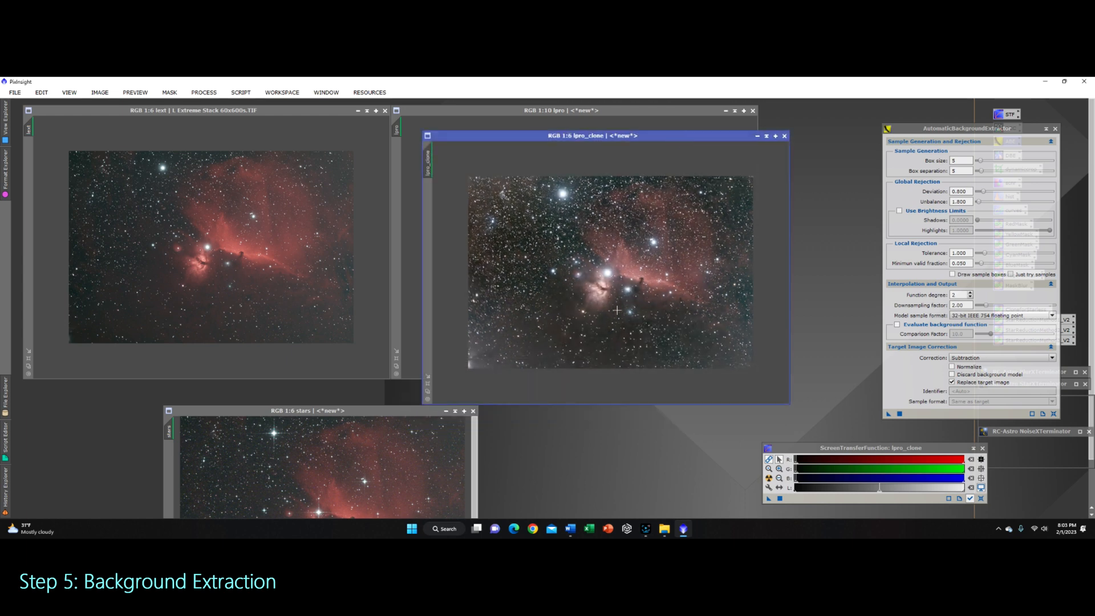
pyautogui.click(970, 298)
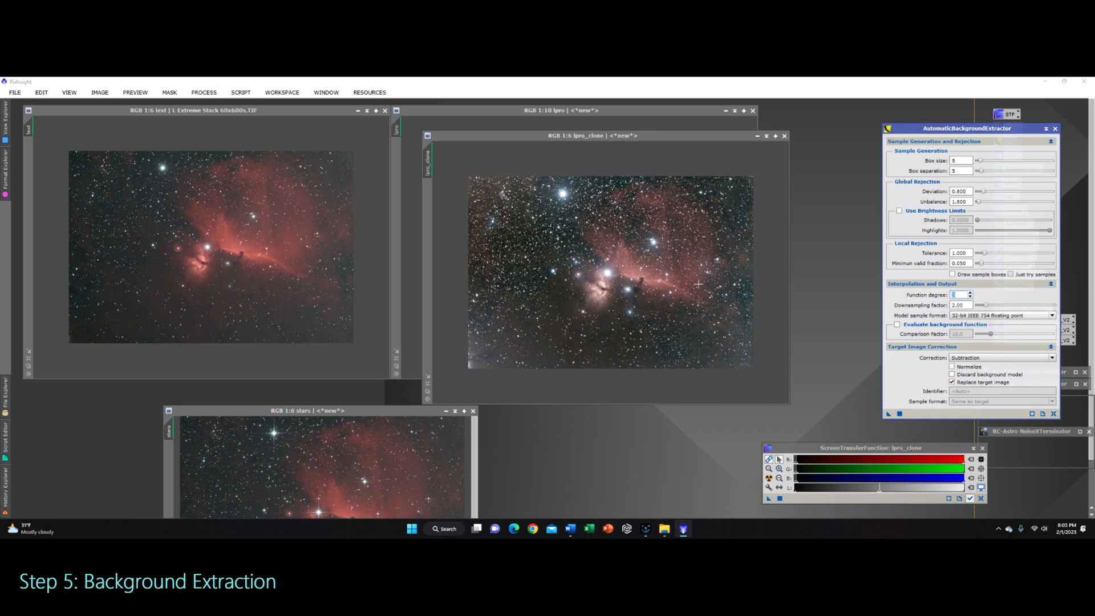
pyautogui.moveTo(656, 136)
pyautogui.mouseDown()
pyautogui.moveTo(692, 217)
pyautogui.moveTo(665, 152)
pyautogui.mouseUp()
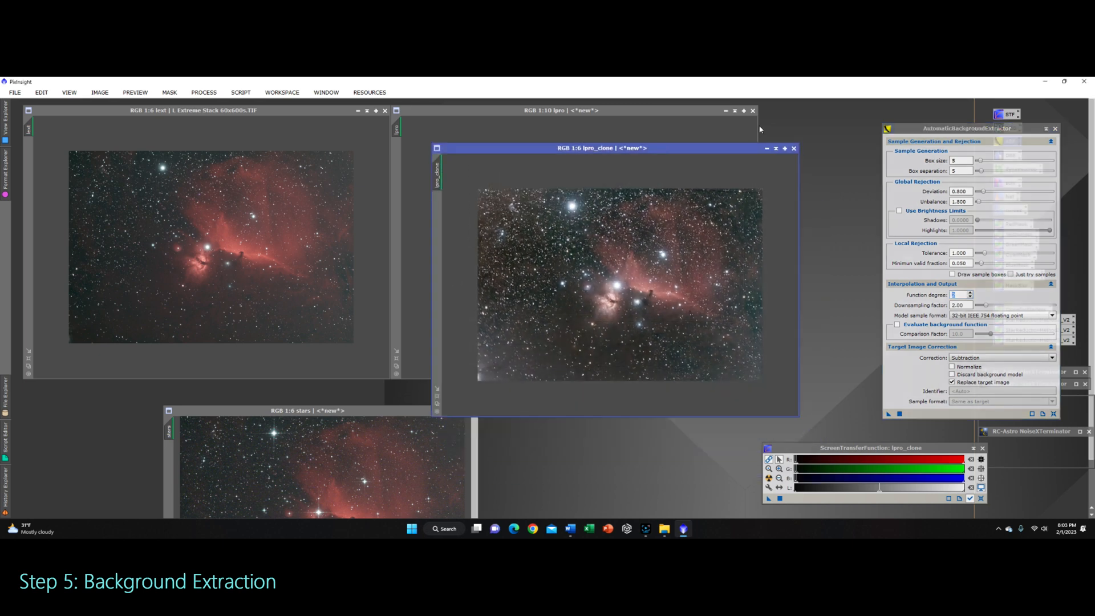
pyautogui.click(753, 110)
pyautogui.click(528, 323)
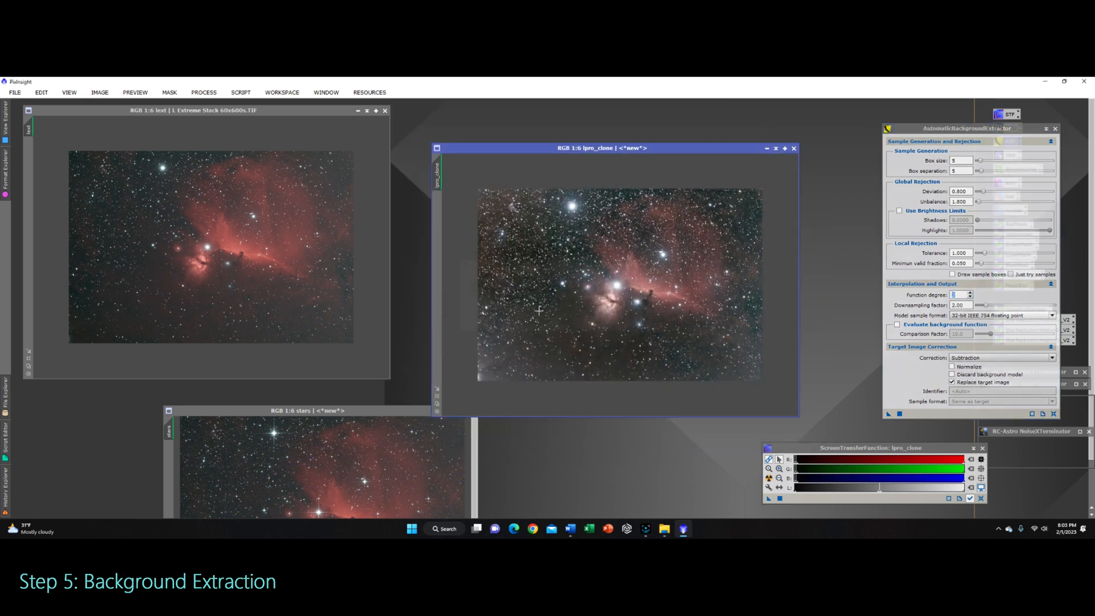
pyautogui.moveTo(660, 148); pyautogui.dragTo(625, 110)
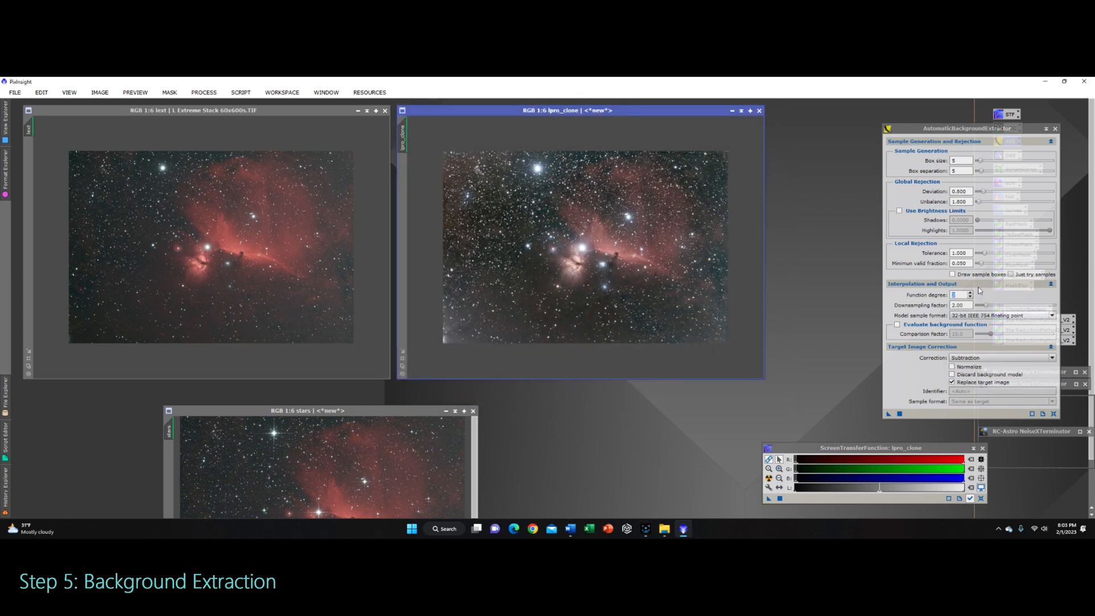
# Step: Duplicate the lext image and apply AutomaticBackgroundExtractor with function degree 1 to the lext_clone image
pyautogui.click(971, 297)
pyautogui.moveTo(888, 415)
pyautogui.mouseDown()
pyautogui.moveTo(386, 252)
pyautogui.moveTo(293, 305)
pyautogui.moveTo(501, 303)
pyautogui.moveTo(888, 411)
pyautogui.mouseUp()
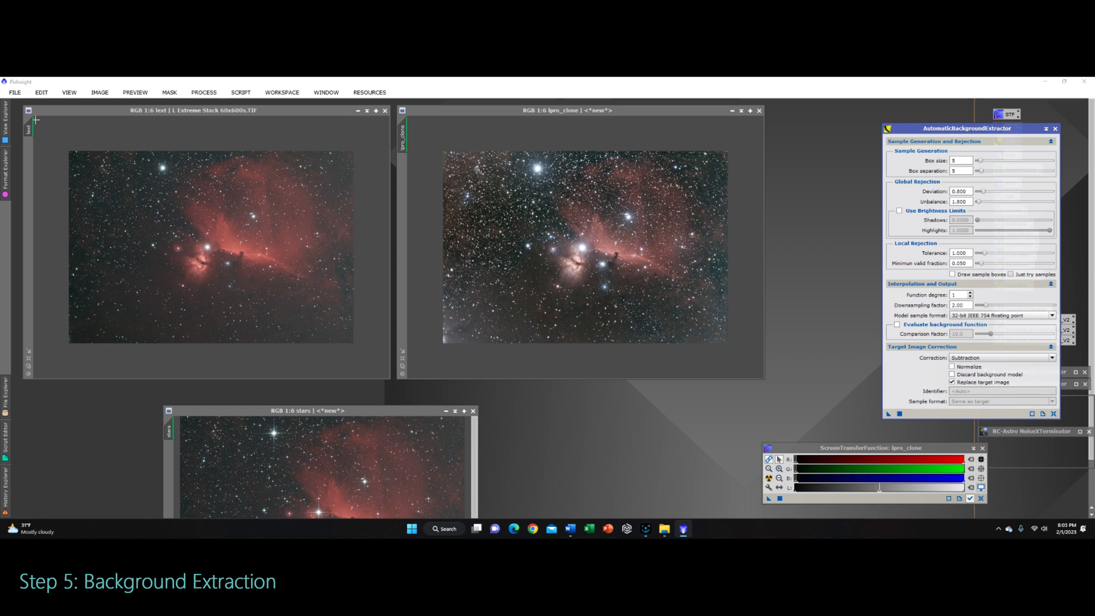
pyautogui.moveTo(30, 130); pyautogui.dragTo(53, 146)
pyautogui.moveTo(889, 414); pyautogui.dragTo(291, 314)
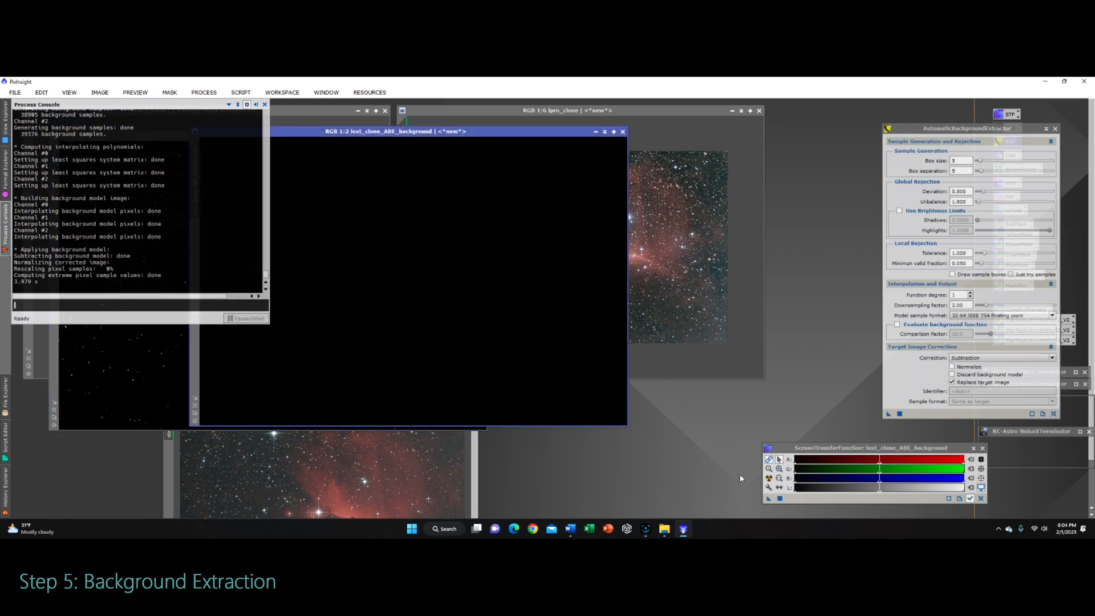
# Step: Auto-stretch the lext_clone ABE background model to inspect it, then close it and the process console
pyautogui.click(769, 479)
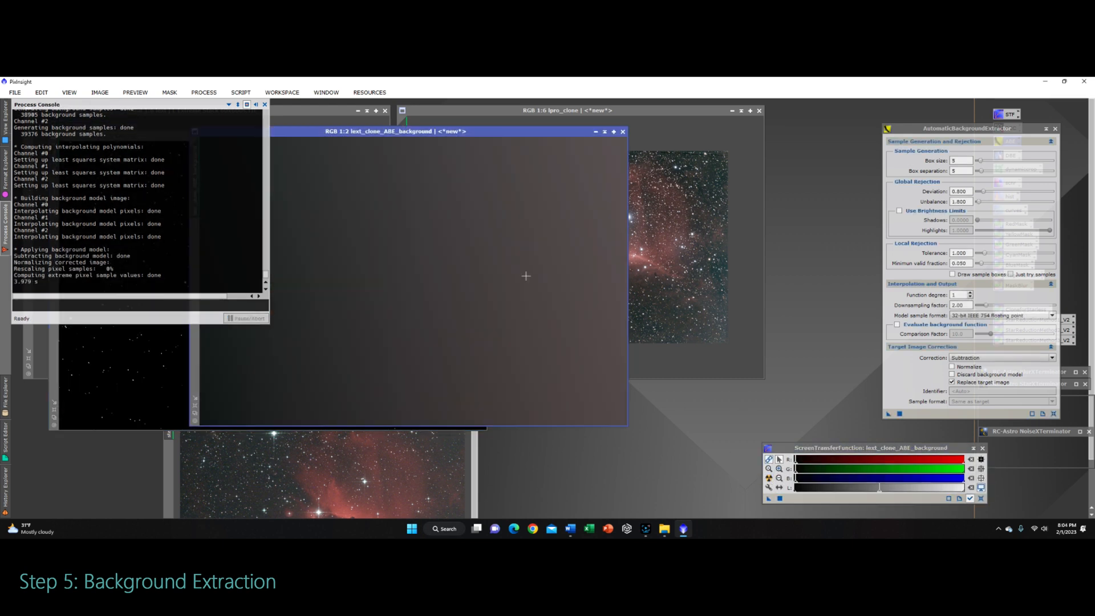
pyautogui.click(264, 104)
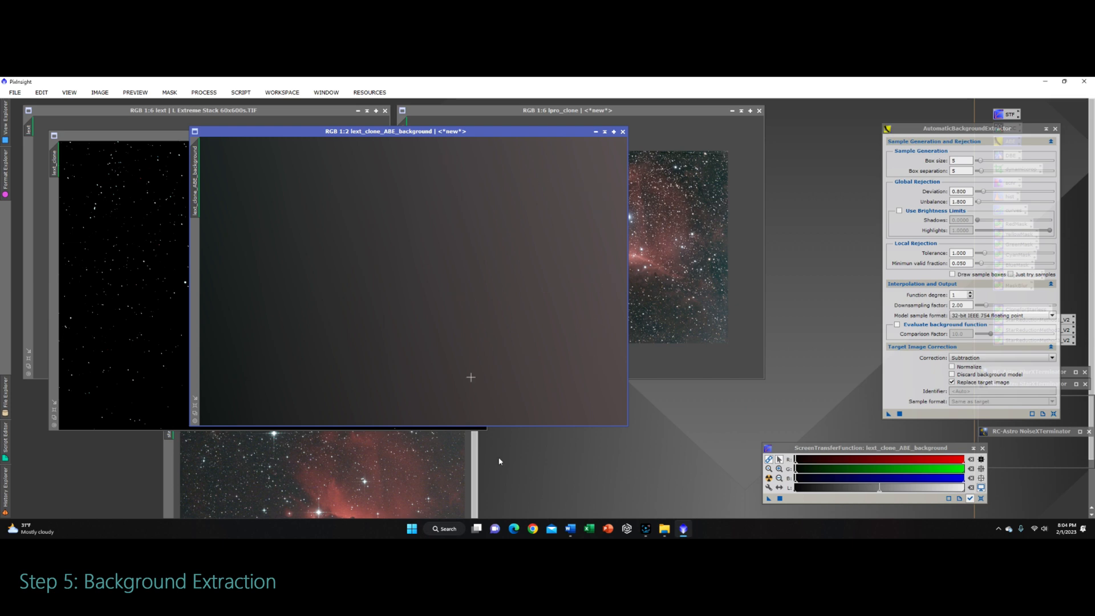
pyautogui.click(624, 132)
# Step: Auto-stretch the lext_clone image, move its window aside and zoom in to check the corrected background
pyautogui.click(769, 478)
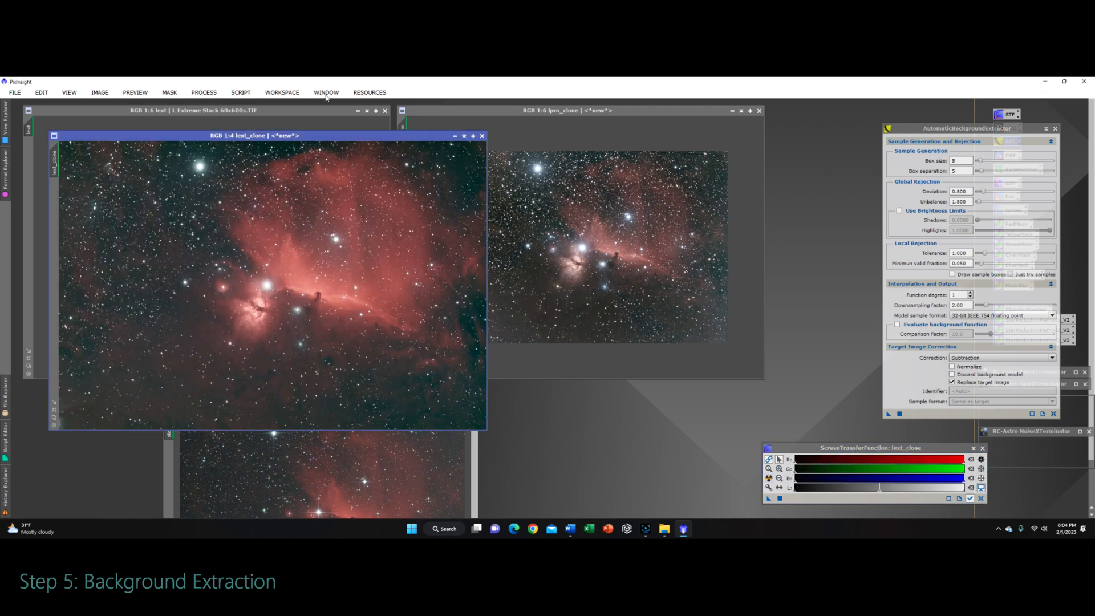
pyautogui.moveTo(340, 135); pyautogui.dragTo(608, 148)
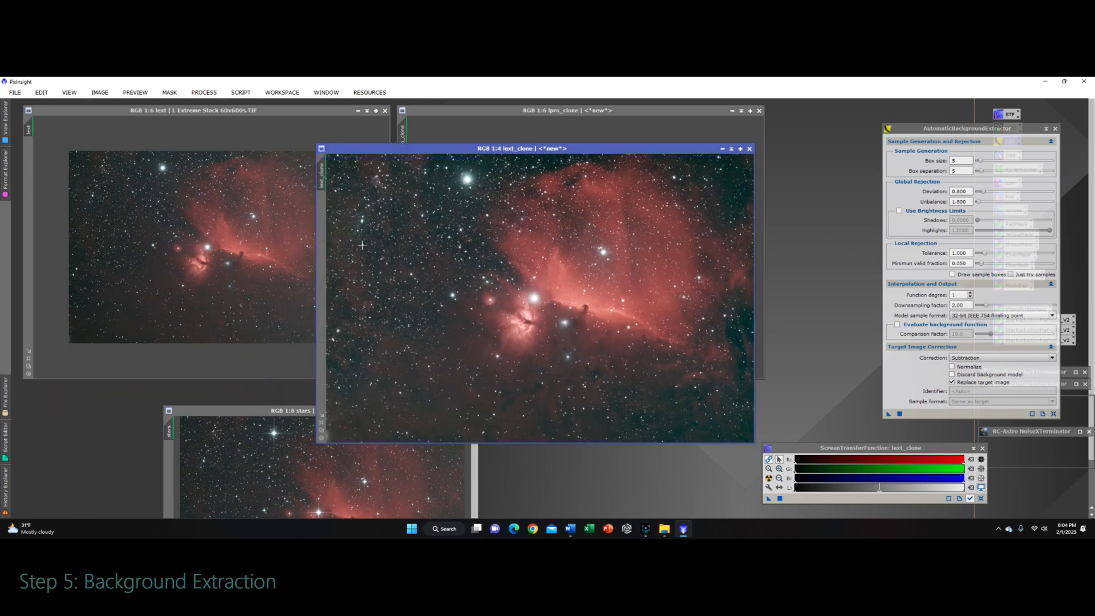
pyautogui.scroll(3, 375, 198)
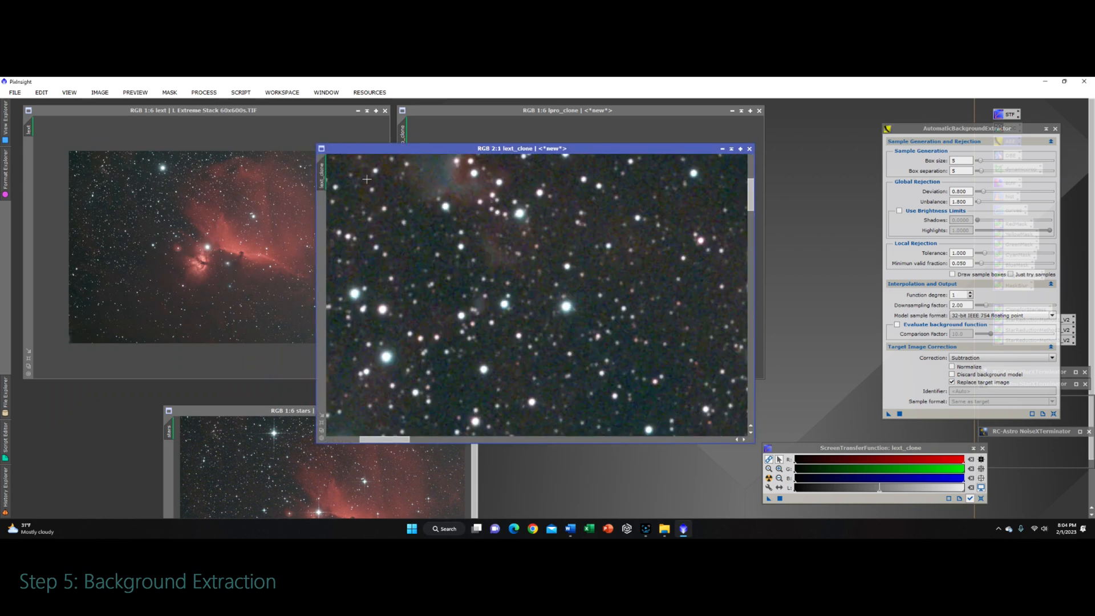
pyautogui.scroll(-2, 432, 203)
pyautogui.scroll(-1, 449, 251)
# Step: Close the original lext image window, discarding its unsaved changes
pyautogui.click(337, 117)
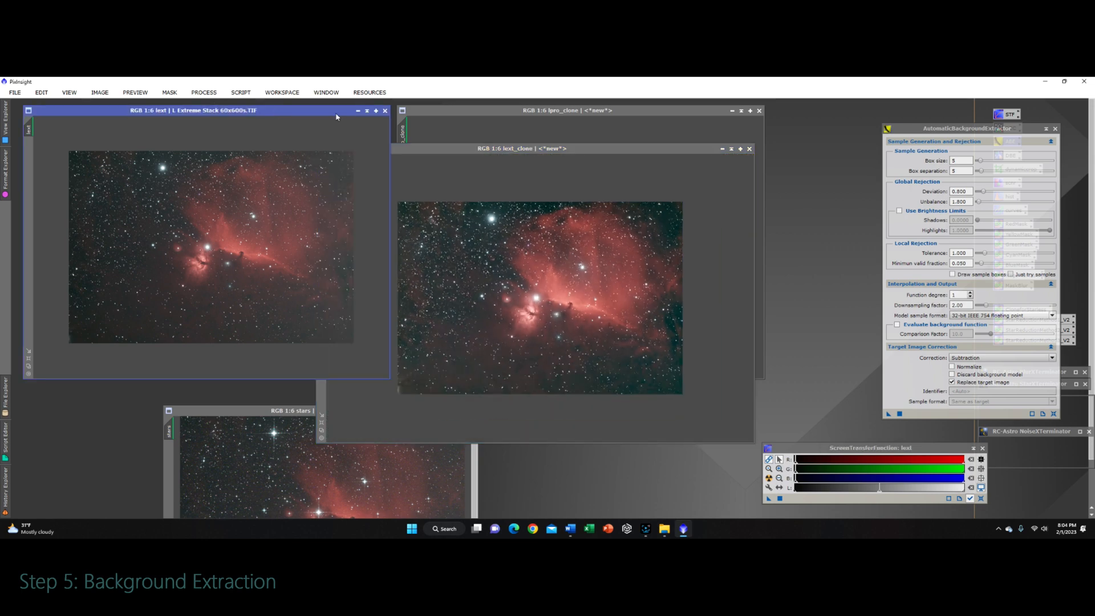
pyautogui.click(385, 110)
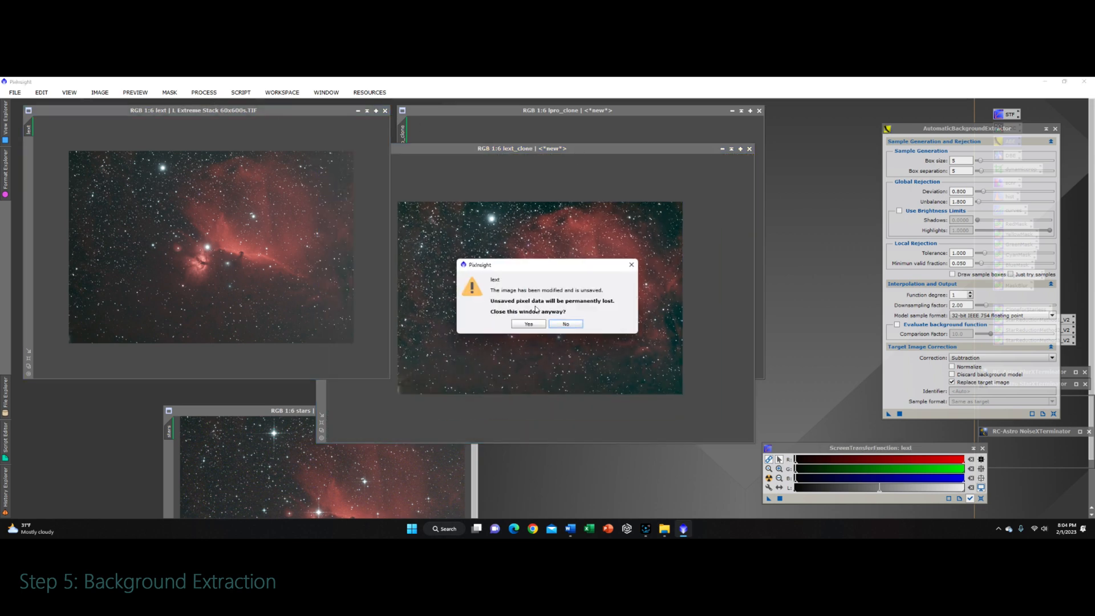
pyautogui.click(529, 324)
# Step: Apply AutomaticBackgroundExtractor to the stars image, auto-stretch it, and close its background model and the process console
pyautogui.moveTo(580, 149); pyautogui.dragTo(281, 114)
pyautogui.moveTo(342, 410); pyautogui.dragTo(487, 297)
pyautogui.moveTo(887, 417); pyautogui.dragTo(524, 392)
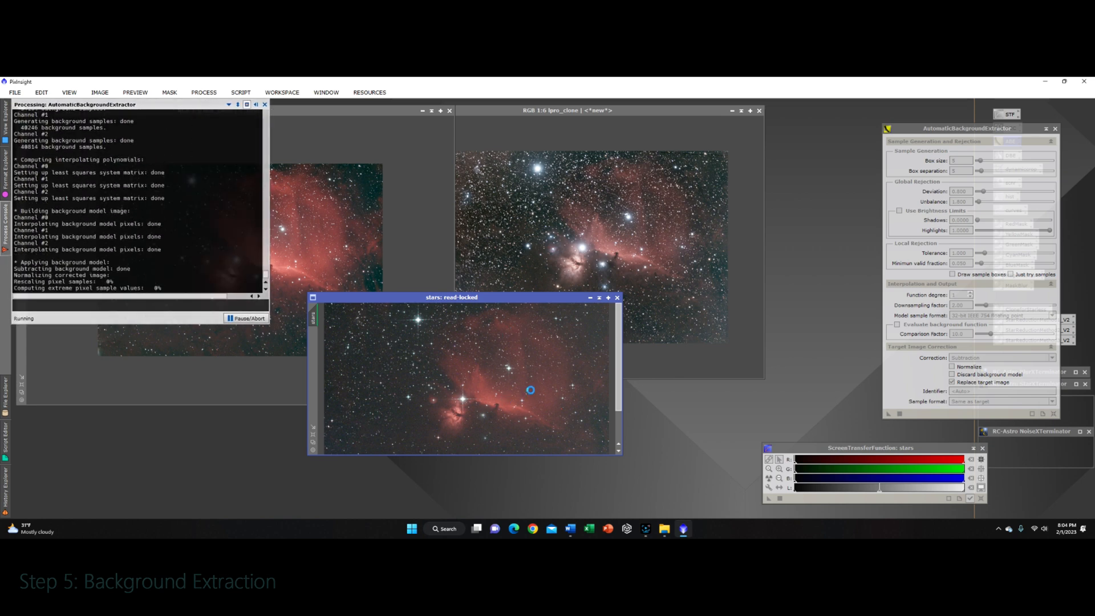
pyautogui.click(768, 478)
pyautogui.click(637, 145)
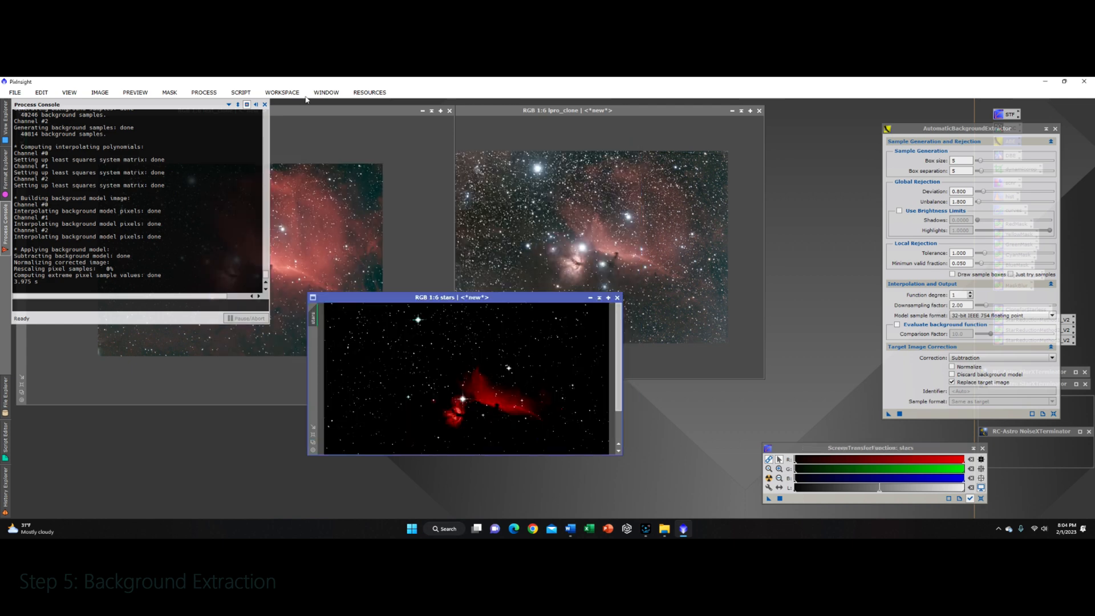
pyautogui.click(264, 104)
pyautogui.click(769, 477)
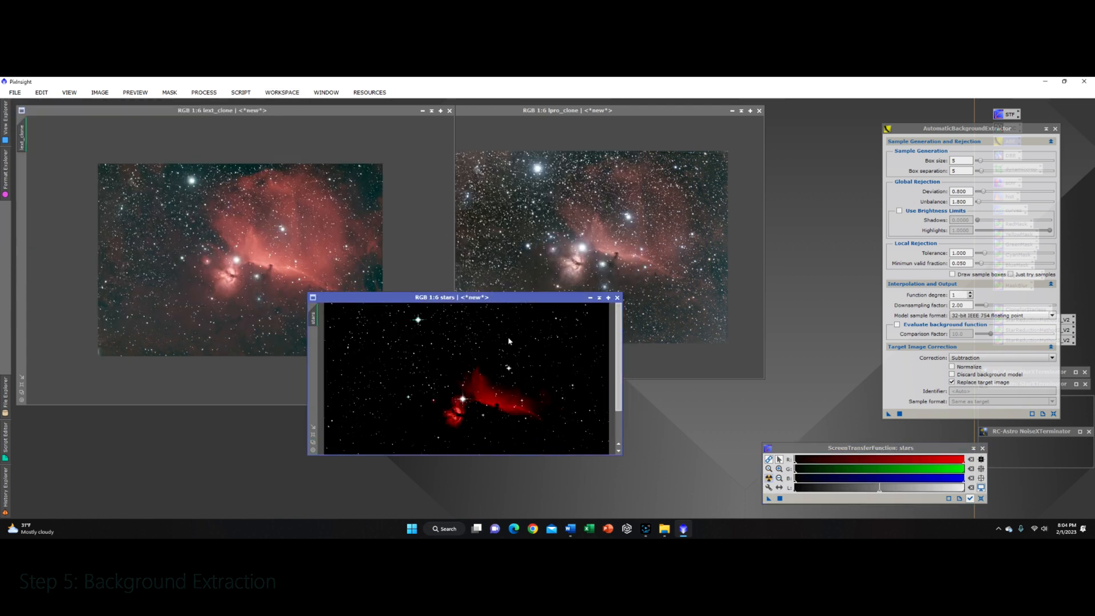
# Step: Rearrange the stars and lpro_clone windows and close the AutomaticBackgroundExtractor dialog
pyautogui.moveTo(505, 302); pyautogui.dragTo(487, 442)
pyautogui.moveTo(455, 405); pyautogui.dragTo(399, 383)
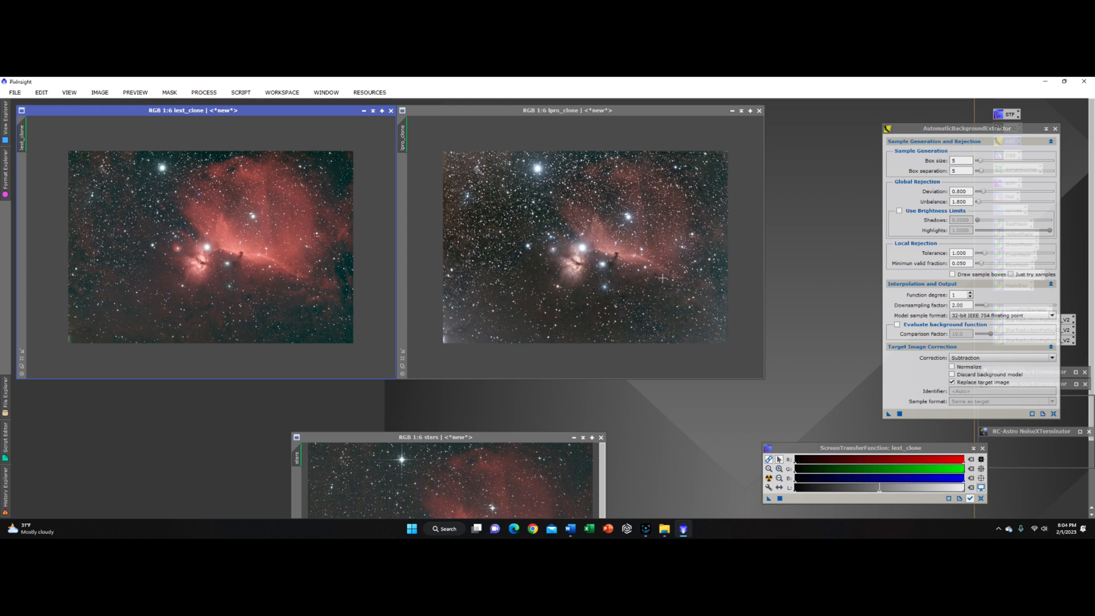
pyautogui.click(1055, 128)
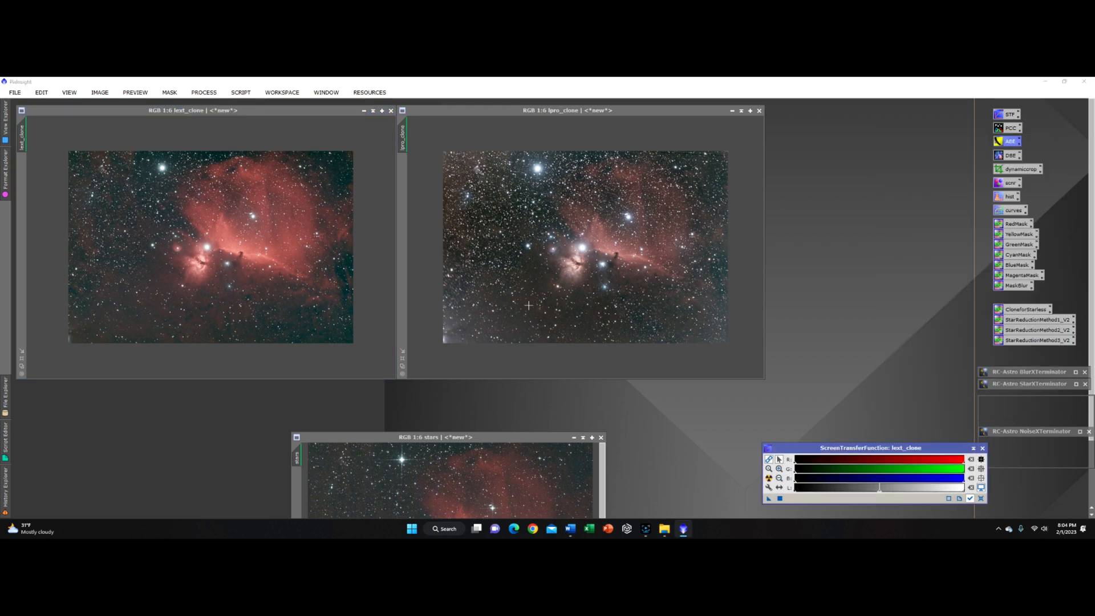
# Step: Apply NoiseXTerminator with Denoise 0.90 and Detail 0.15 to the lext_clone image, then close its dialog
pyautogui.scroll(4, 180, 253)
pyautogui.scroll(-8, 174, 220)
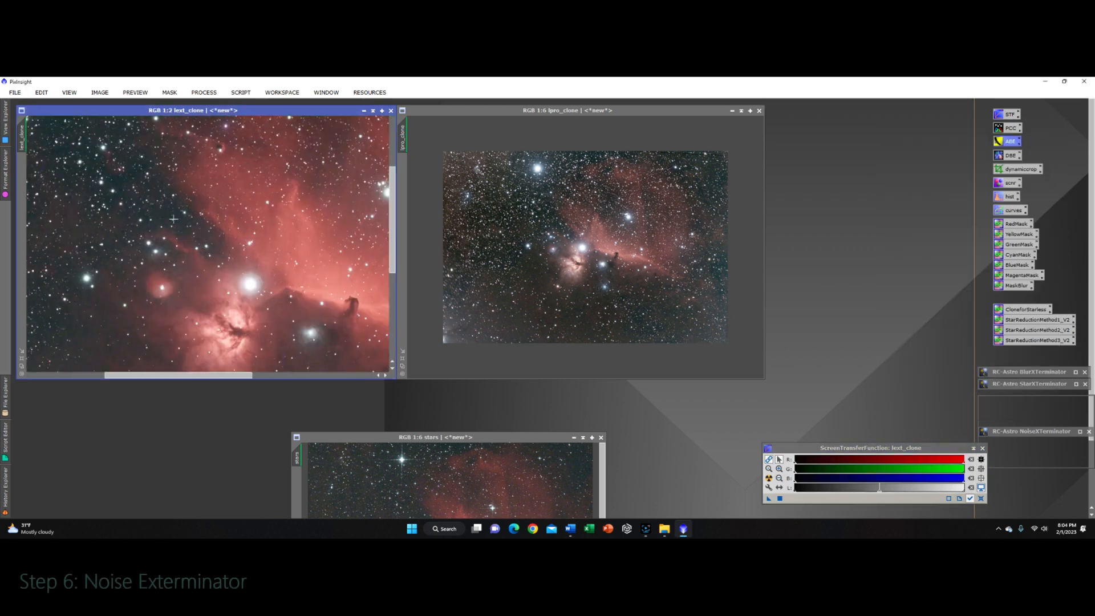
pyautogui.scroll(-10, 163, 215)
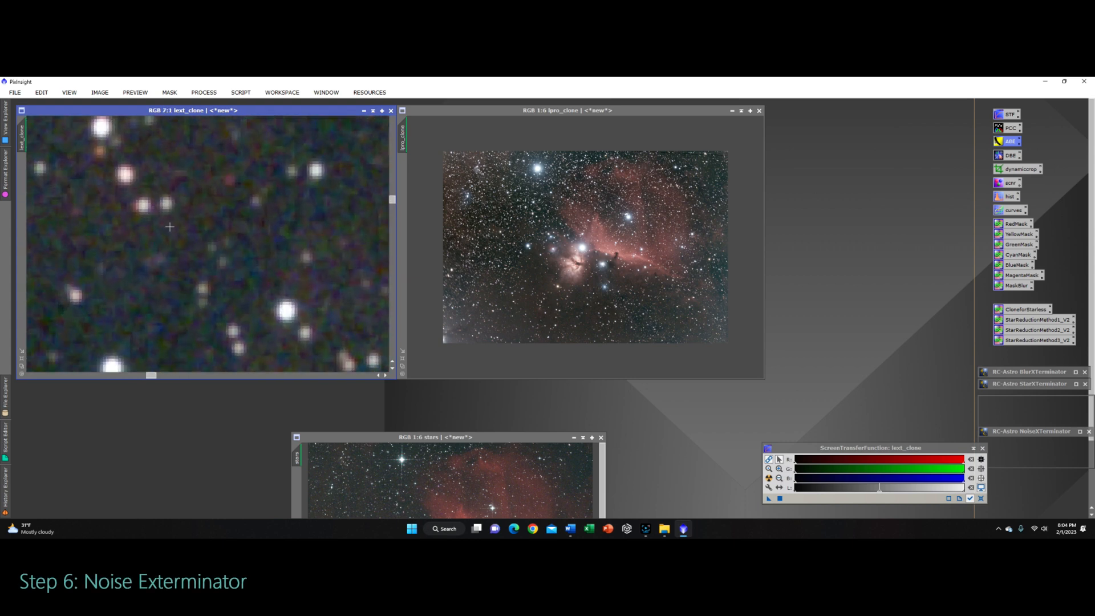
pyautogui.scroll(3, 231, 273)
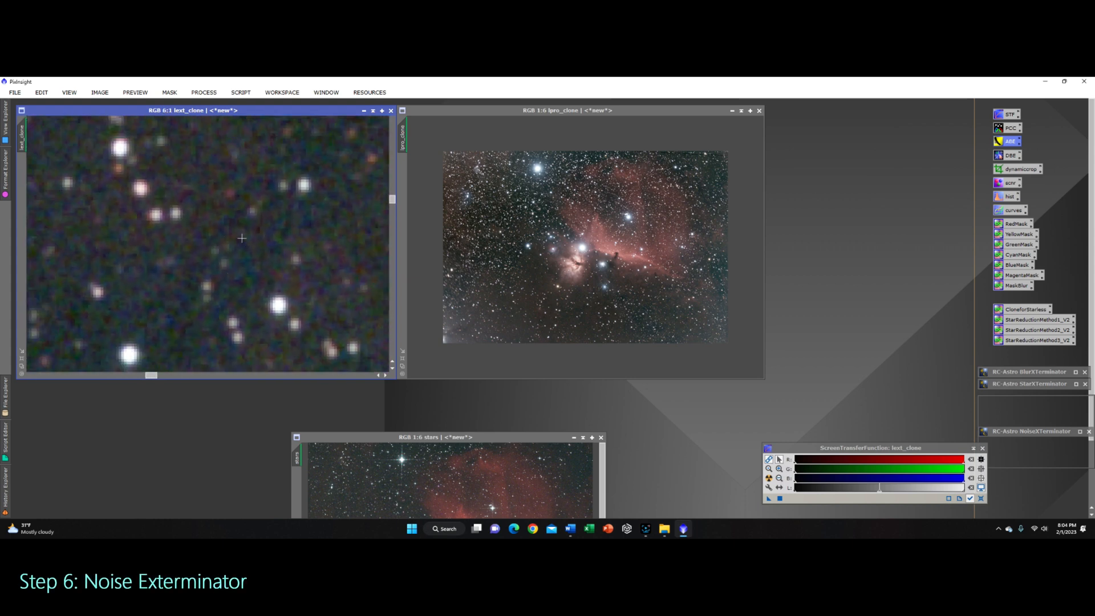
pyautogui.doubleClick(1036, 431)
pyautogui.moveTo(715, 311); pyautogui.dragTo(892, 287)
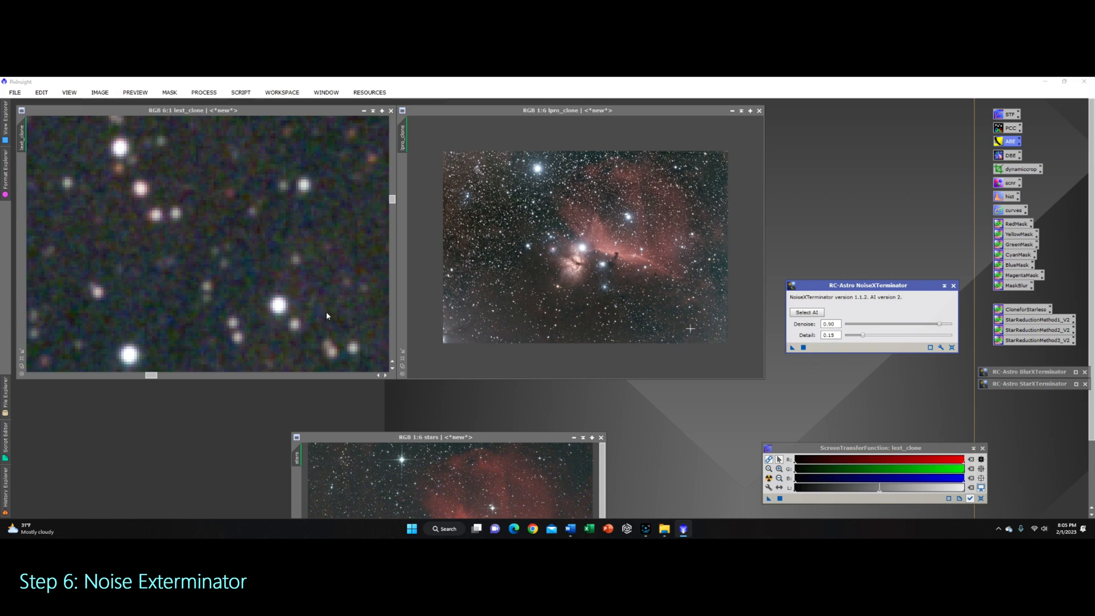
pyautogui.scroll(-7, 242, 299)
pyautogui.scroll(3, 253, 226)
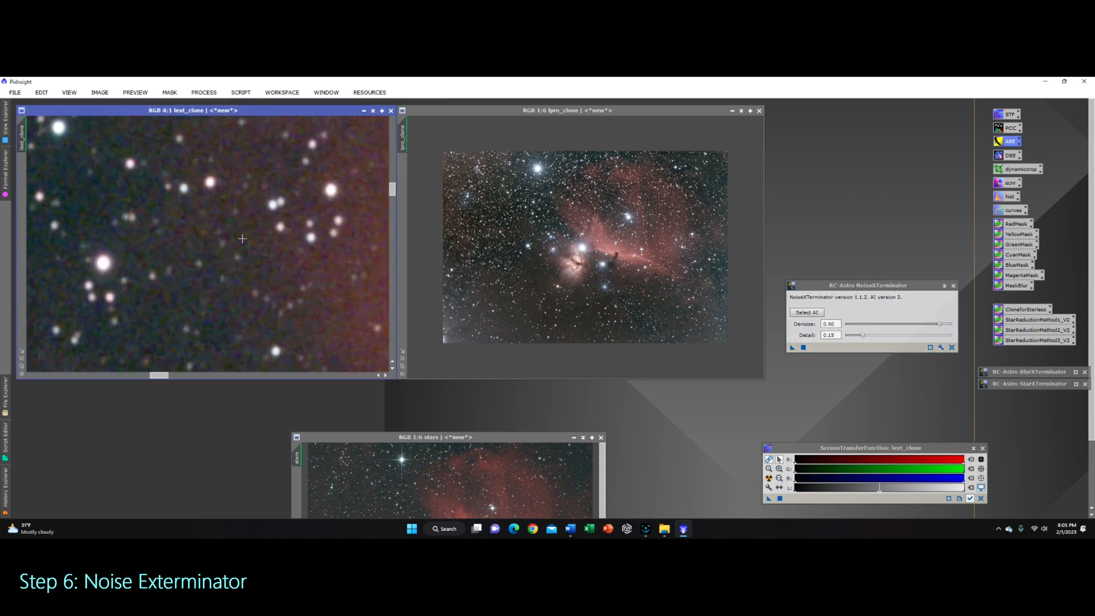
pyautogui.scroll(-3, 160, 297)
pyautogui.scroll(2, 159, 297)
pyautogui.scroll(-4, 286, 351)
pyautogui.scroll(12, 286, 351)
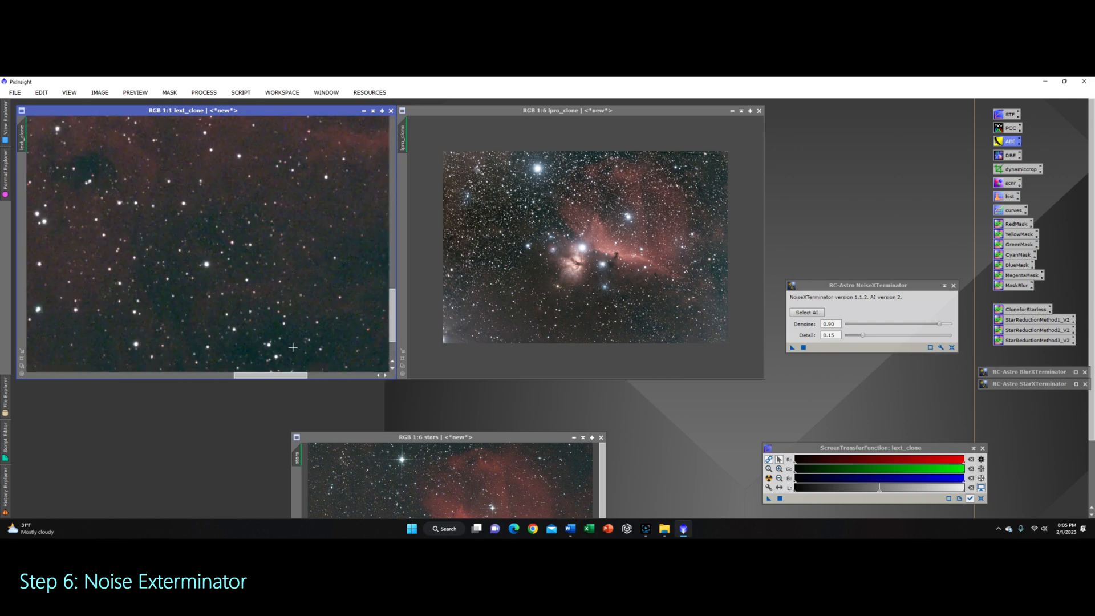
pyautogui.scroll(-4, 293, 347)
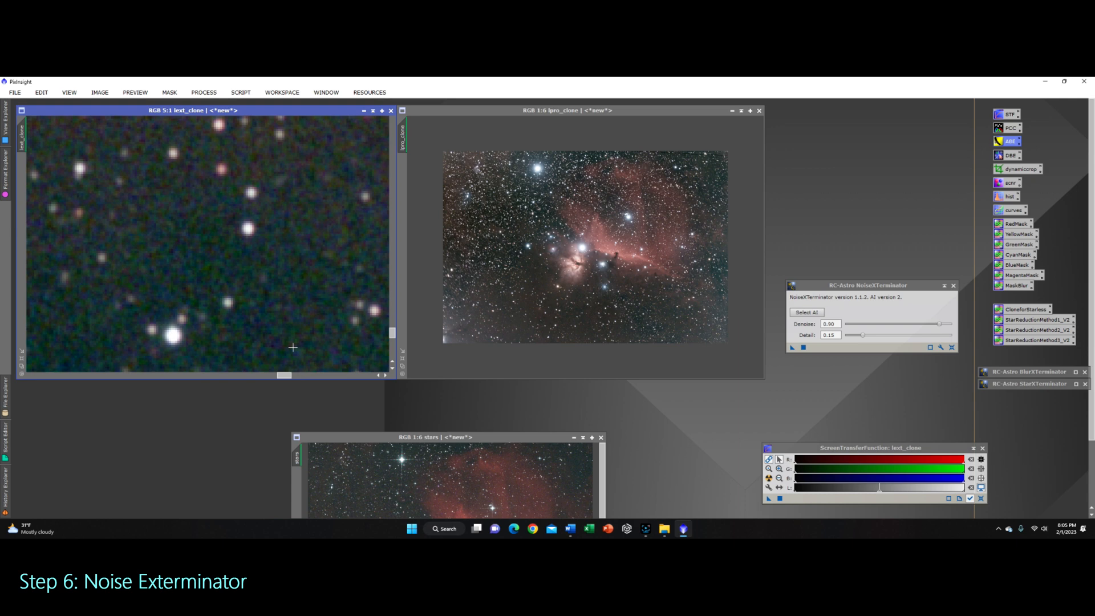
pyautogui.scroll(3, 293, 347)
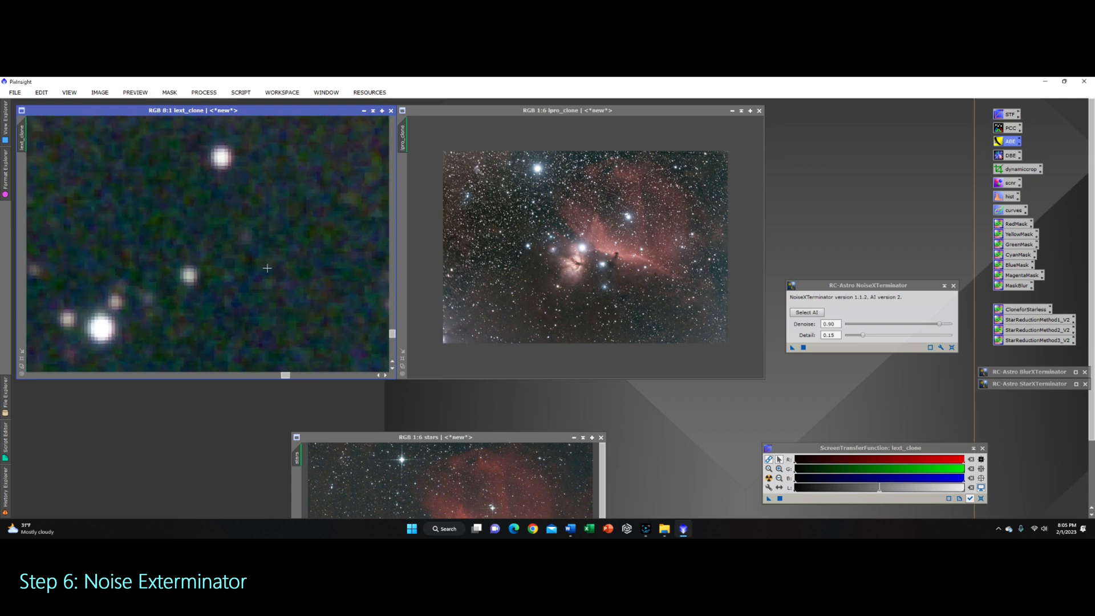
pyautogui.moveTo(792, 348); pyautogui.dragTo(165, 266)
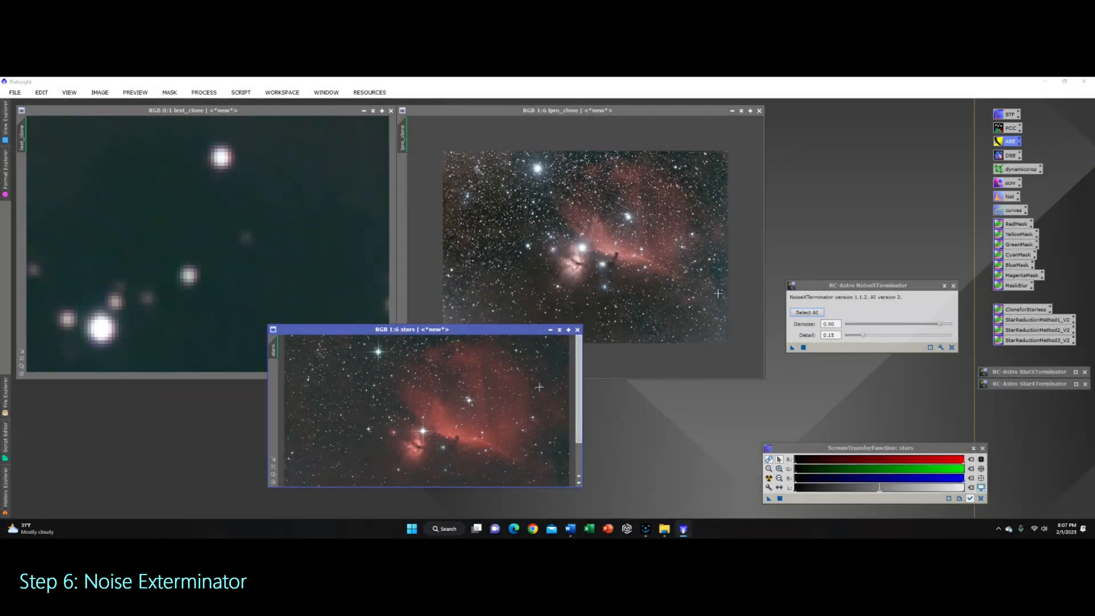
pyautogui.click(945, 285)
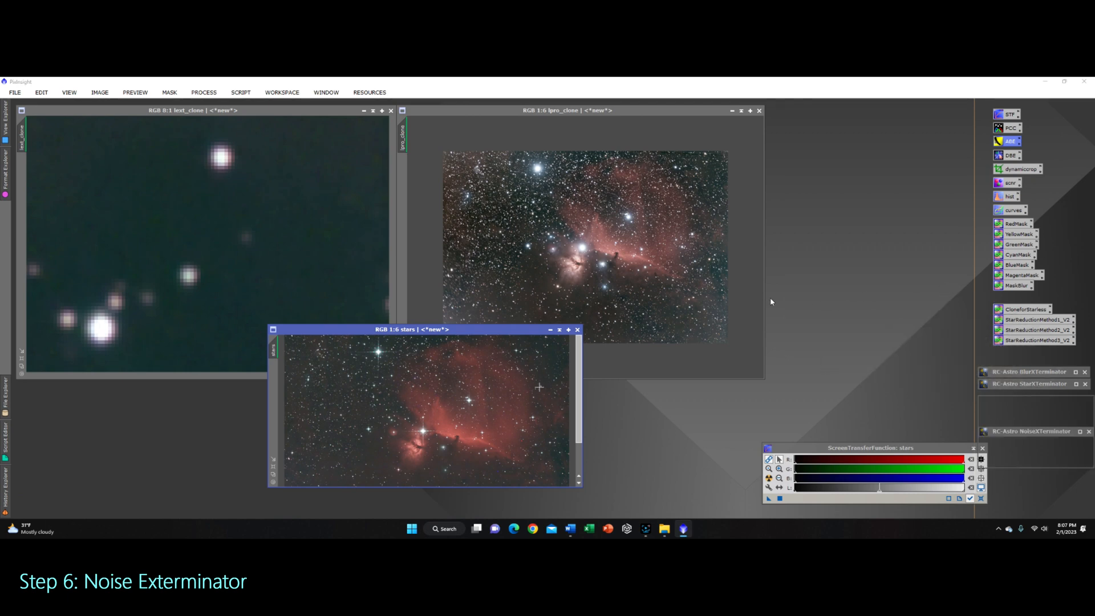
# Step: Undo and redo NoiseXTerminator on lext_clone to compare the image before and after denoising
pyautogui.click(270, 114)
pyautogui.click(103, 94)
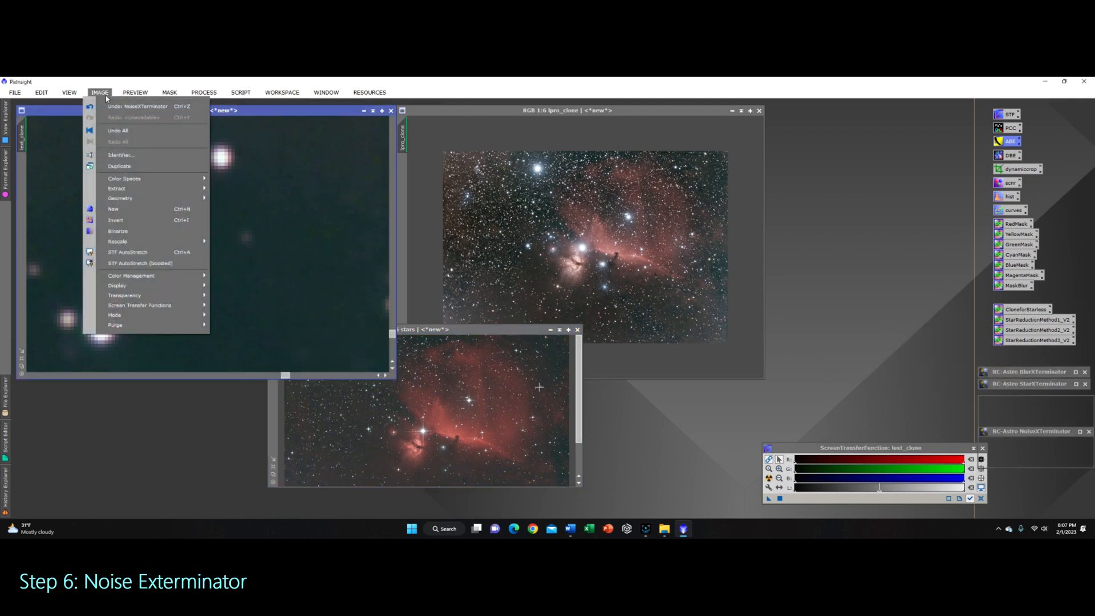
pyautogui.click(134, 106)
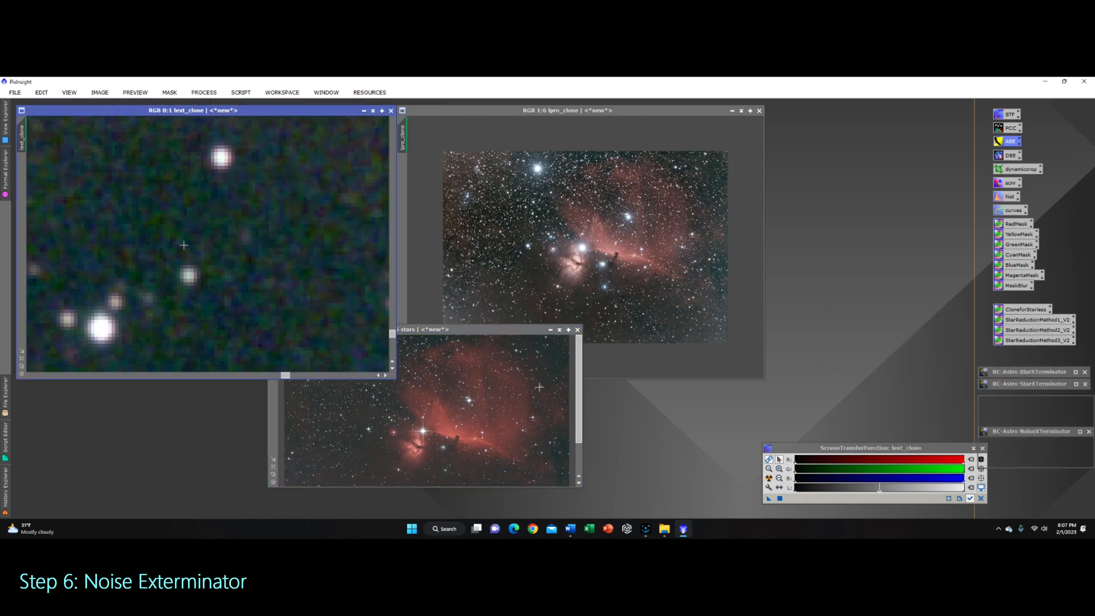
pyautogui.click(99, 92)
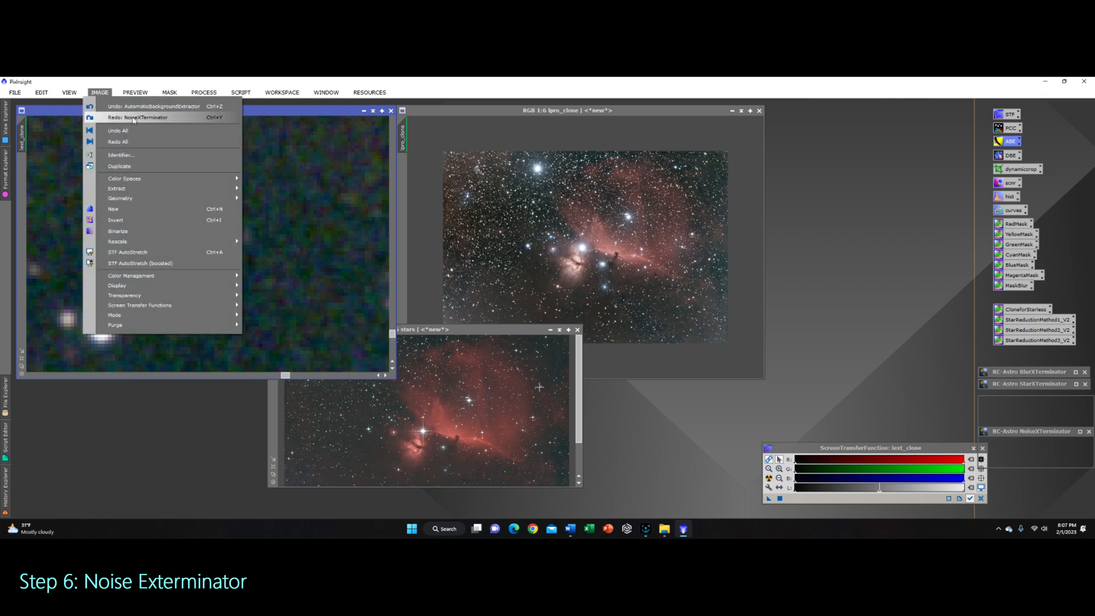
pyautogui.click(134, 117)
pyautogui.scroll(-2, 195, 255)
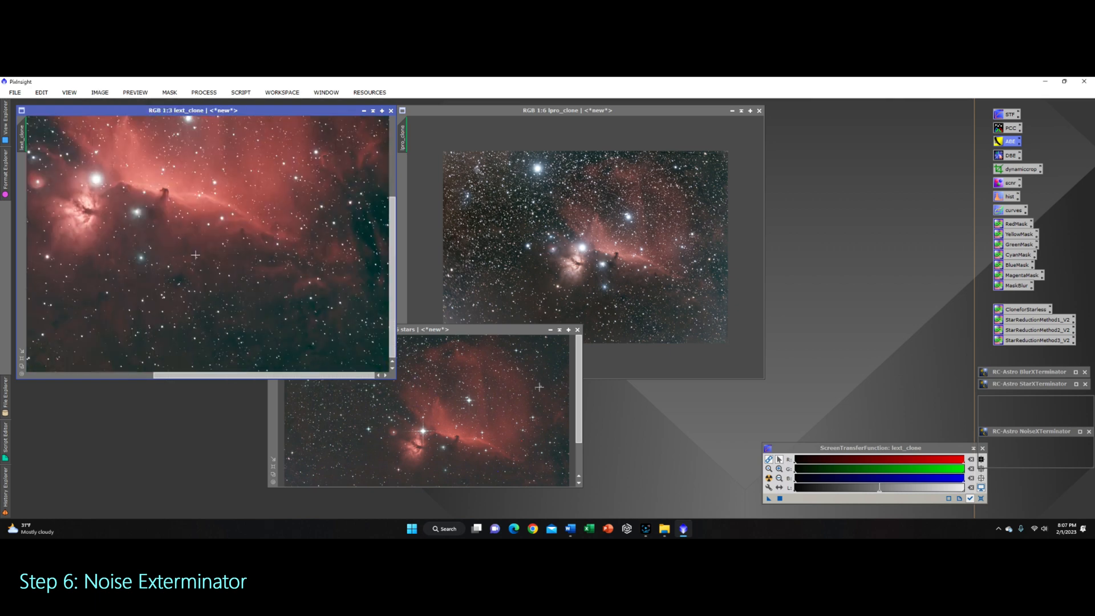
pyautogui.scroll(-2, 195, 255)
pyautogui.click(100, 92)
pyautogui.click(100, 92)
pyautogui.click(103, 93)
pyautogui.click(134, 117)
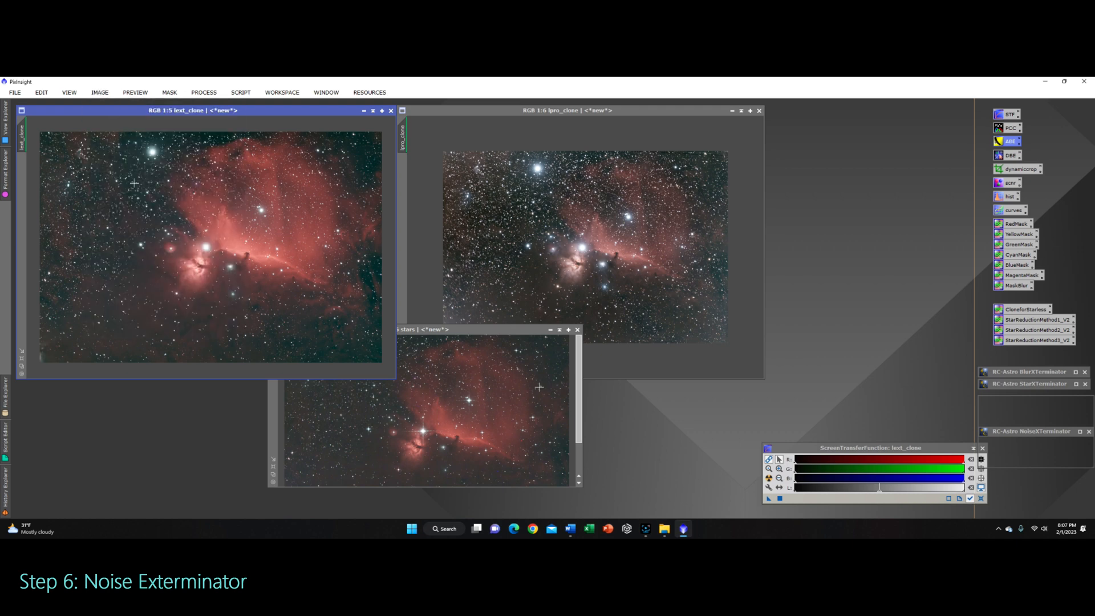
# Step: Zoom into lpro_clone and undo then redo NoiseXTerminator to compare the noise before and after
pyautogui.click(538, 198)
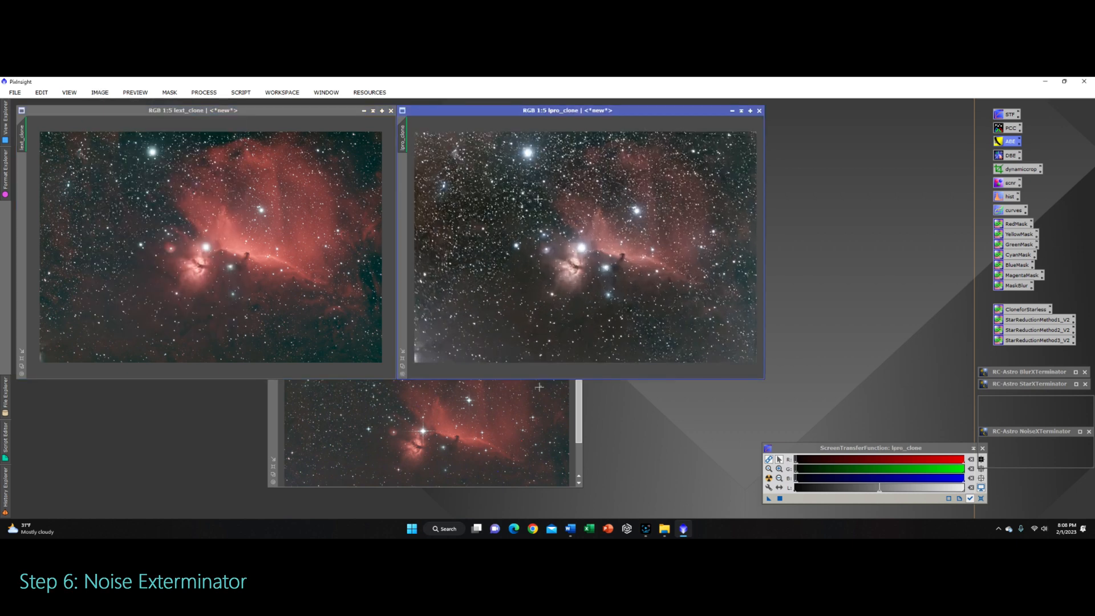
pyautogui.scroll(5, 537, 198)
pyautogui.scroll(11, 538, 198)
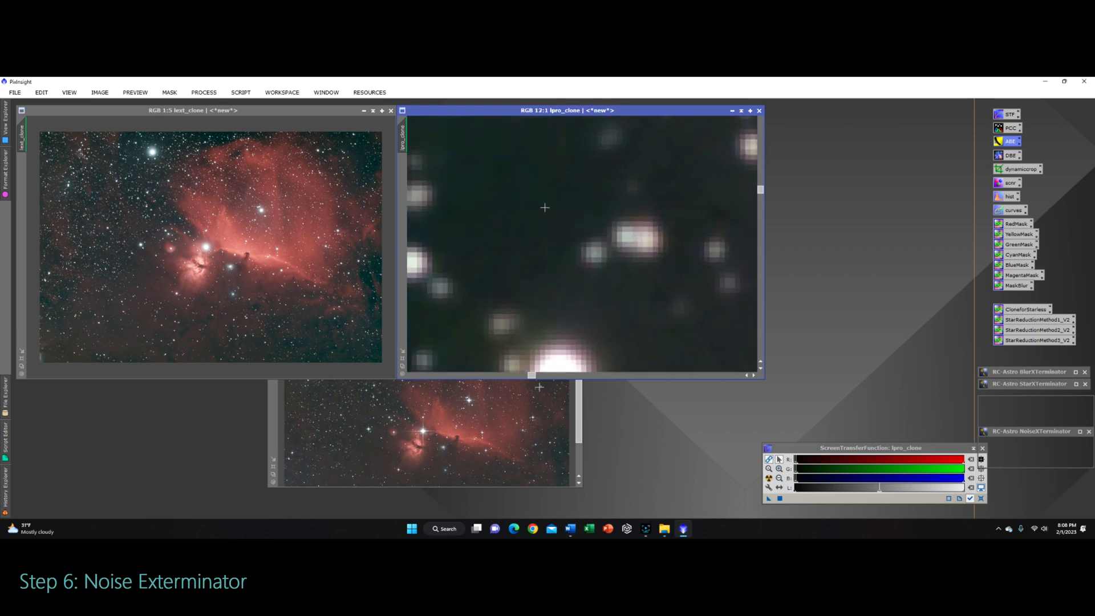
pyautogui.click(100, 92)
pyautogui.click(125, 105)
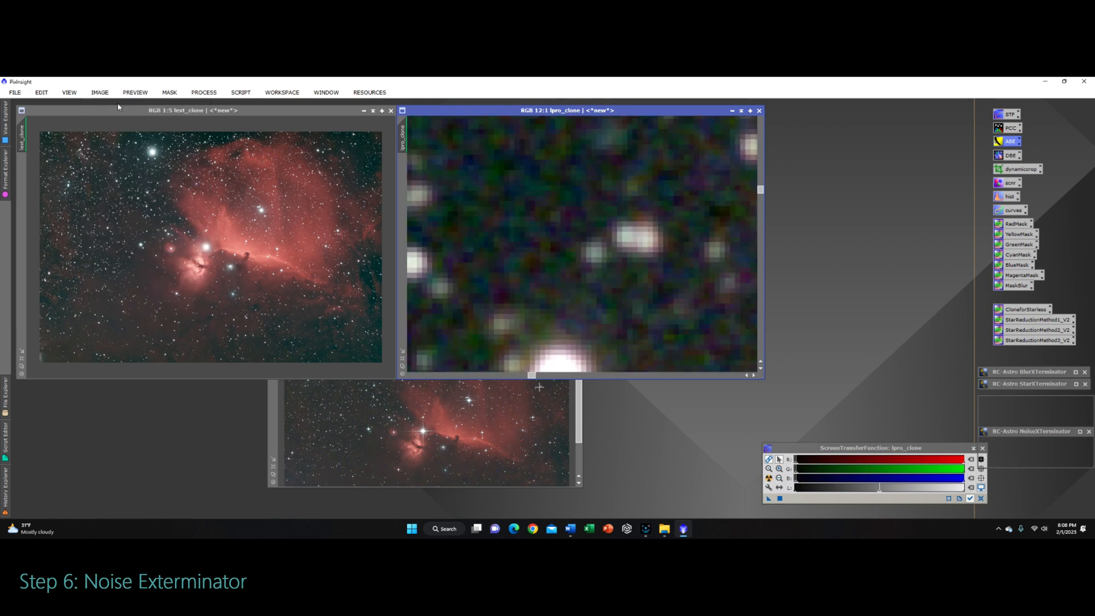
pyautogui.click(96, 92)
pyautogui.click(125, 119)
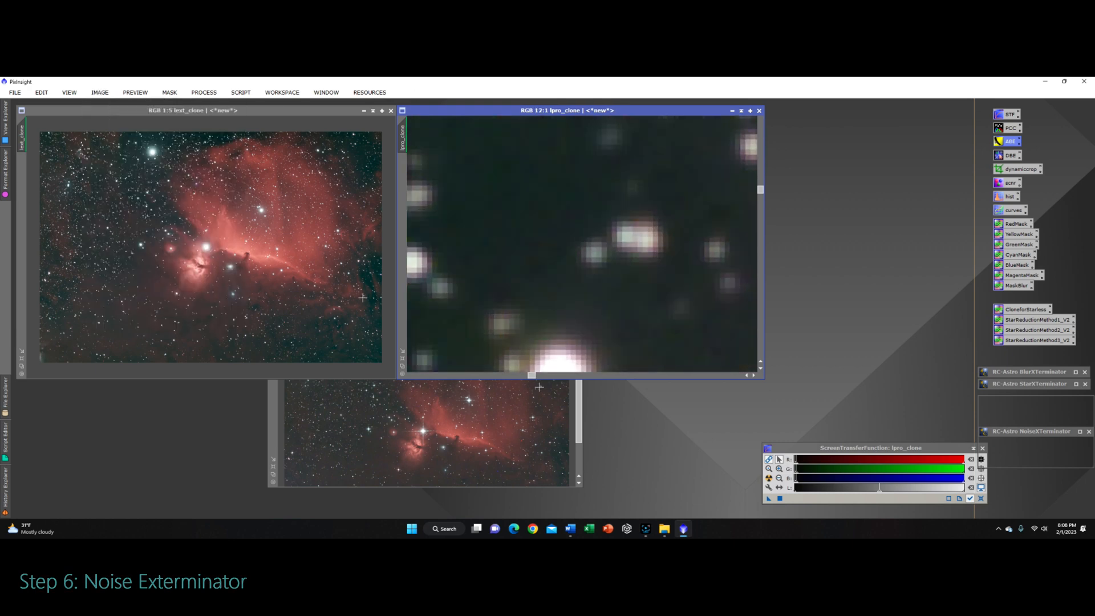
# Step: Zoom in and out of the lpro_clone image to examine the denoised background
pyautogui.click(502, 467)
pyautogui.click(615, 215)
pyautogui.scroll(-8, 615, 215)
pyautogui.scroll(-7, 616, 215)
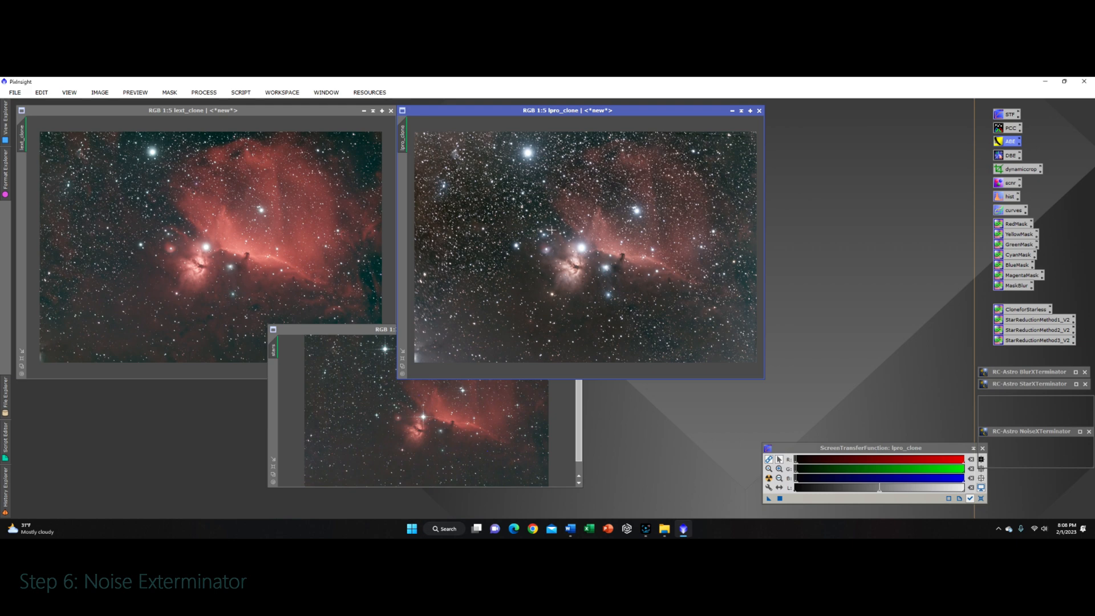
pyautogui.scroll(-1, 551, 229)
pyautogui.scroll(10, 551, 230)
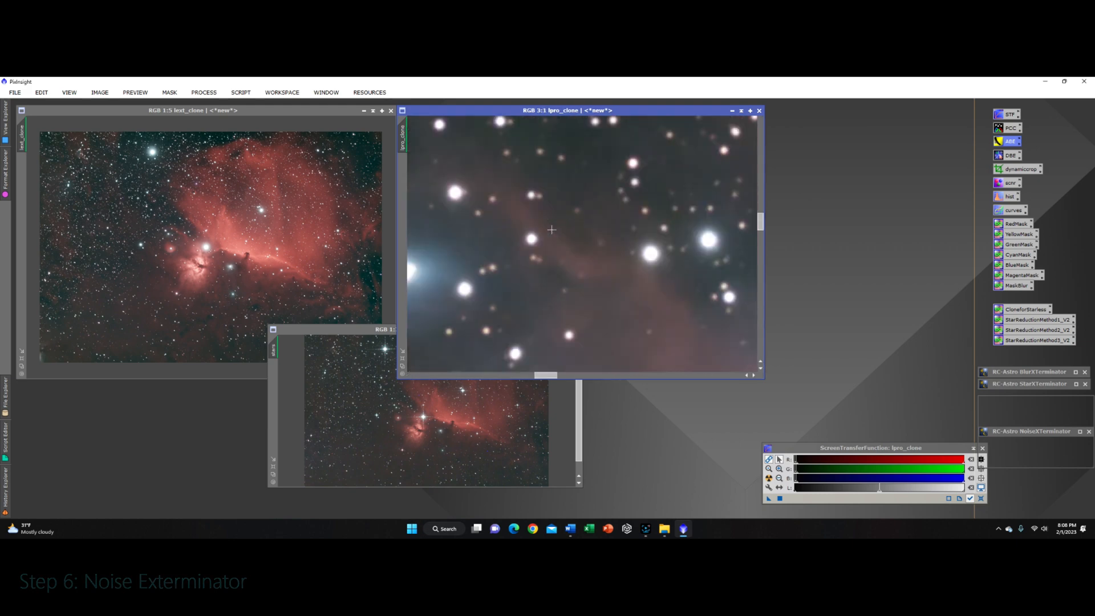
pyautogui.scroll(-8, 550, 230)
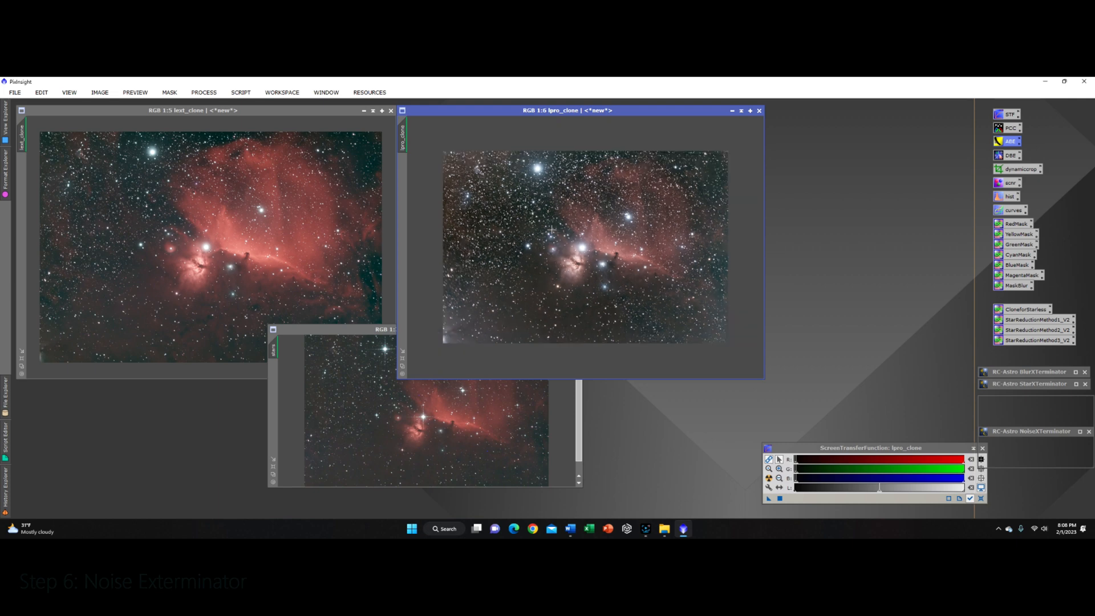
pyautogui.scroll(-1, 551, 229)
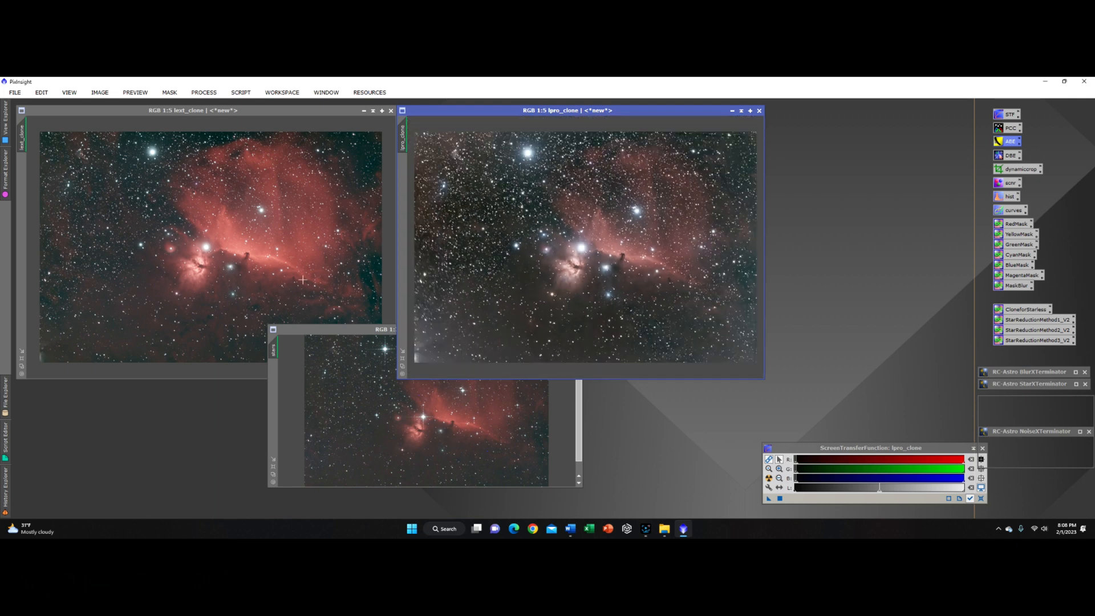
# Step: Select the stars image and open the BlurXTerminator process
pyautogui.click(318, 331)
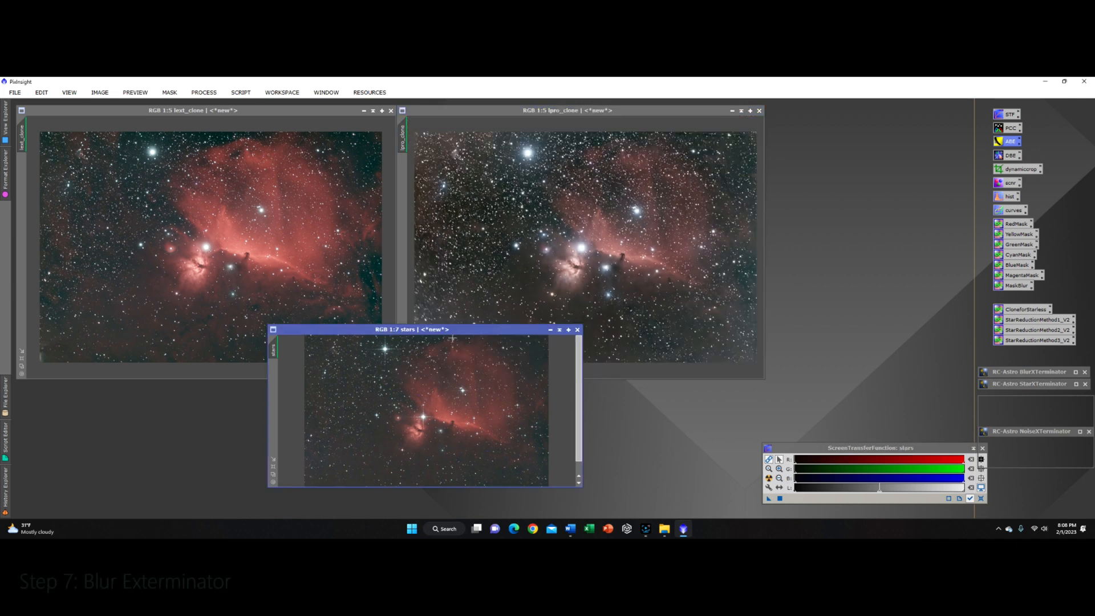
pyautogui.doubleClick(1042, 374)
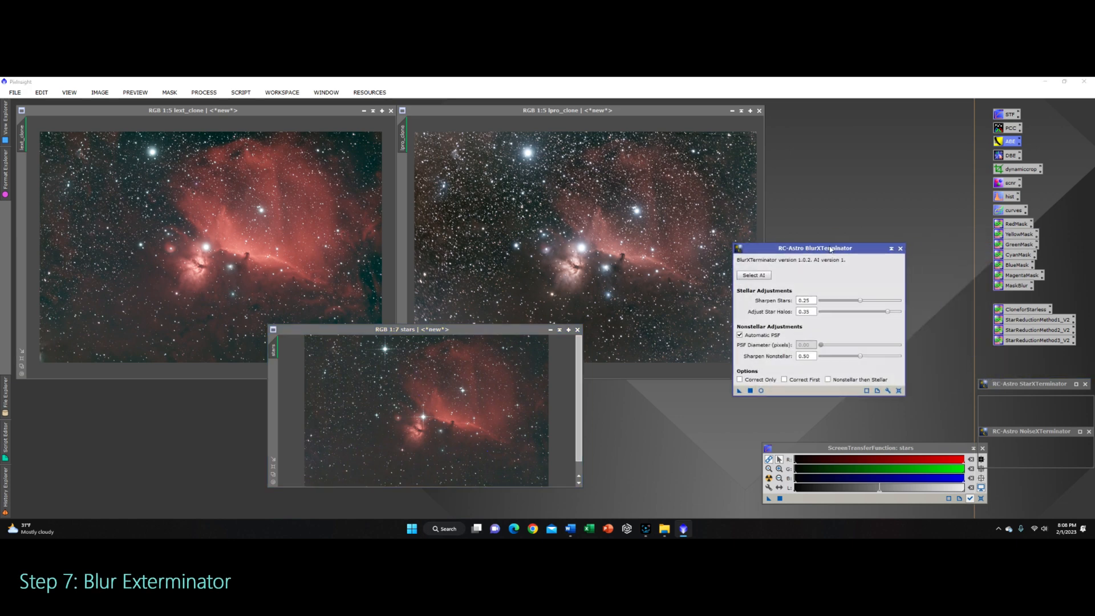
pyautogui.moveTo(830, 250); pyautogui.dragTo(872, 254)
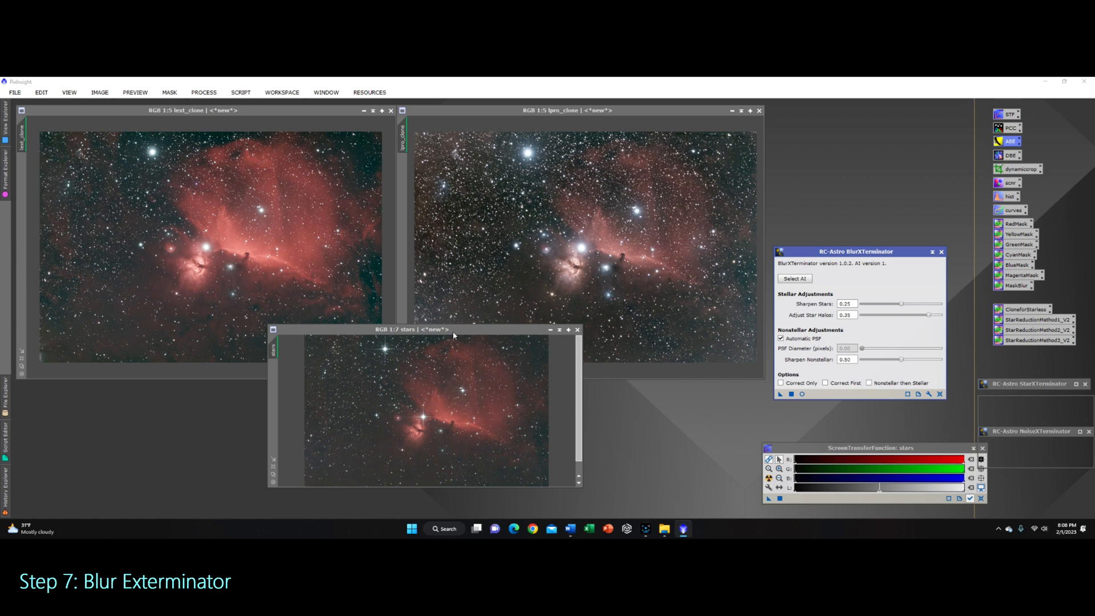
# Step: Apply BlurXTerminator to lext_clone with Sharpen Stars 0.25, Adjust Star Halos 0.35 and Sharpen Nonstellar 0.50
pyautogui.moveTo(454, 336); pyautogui.dragTo(462, 343)
pyautogui.moveTo(780, 394); pyautogui.dragTo(162, 251)
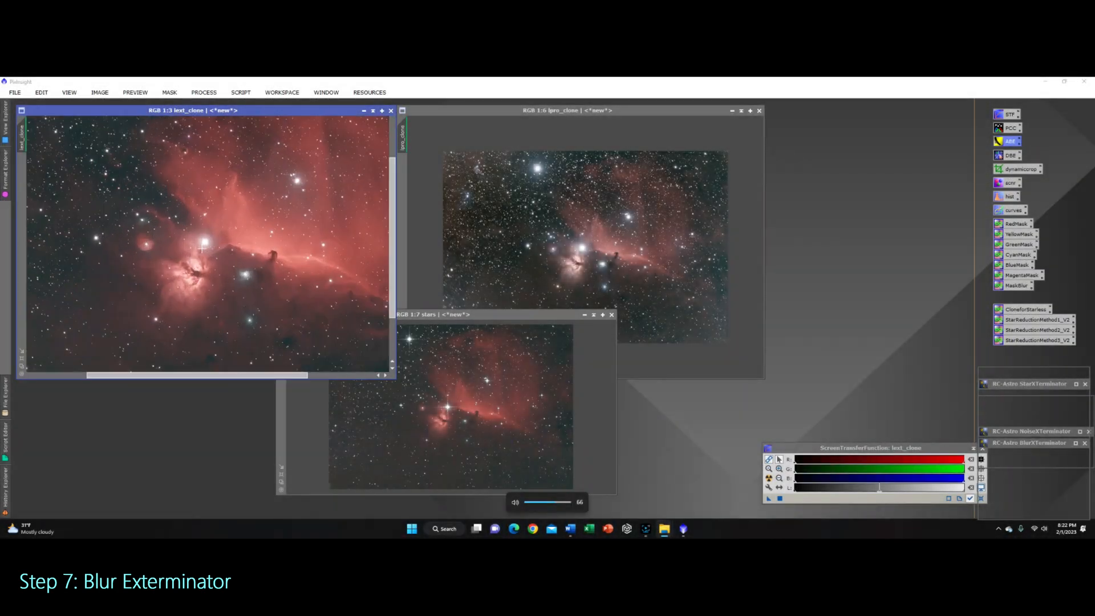
# Step: Zoom into lext_clone and undo then redo BlurXTerminator to compare the image before and after sharpening
pyautogui.scroll(2, 202, 248)
pyautogui.scroll(-1, 285, 253)
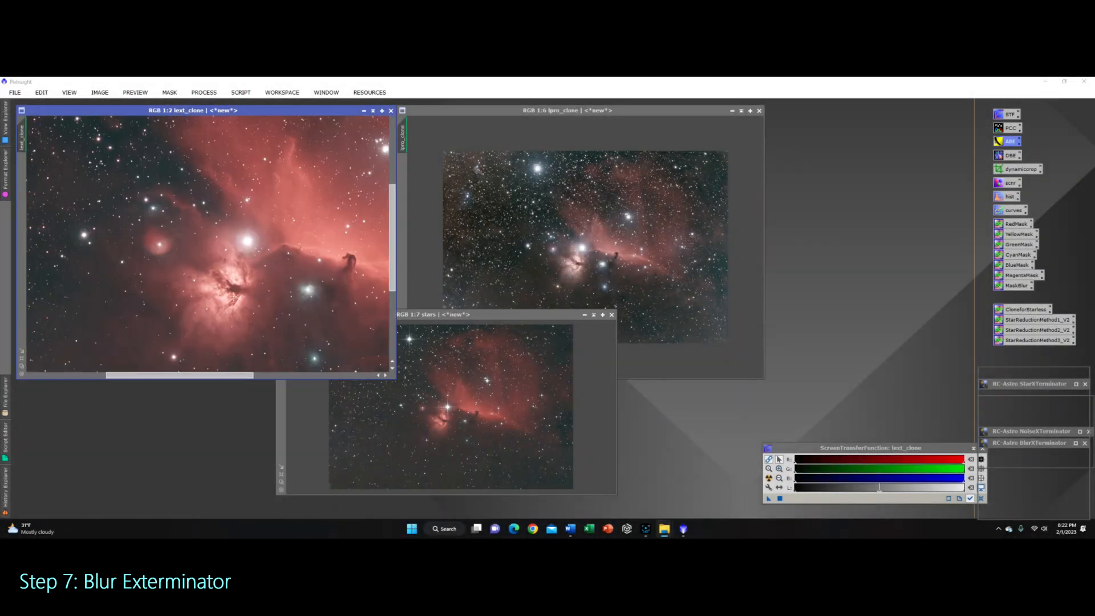
pyautogui.scroll(2, 233, 299)
pyautogui.click(100, 92)
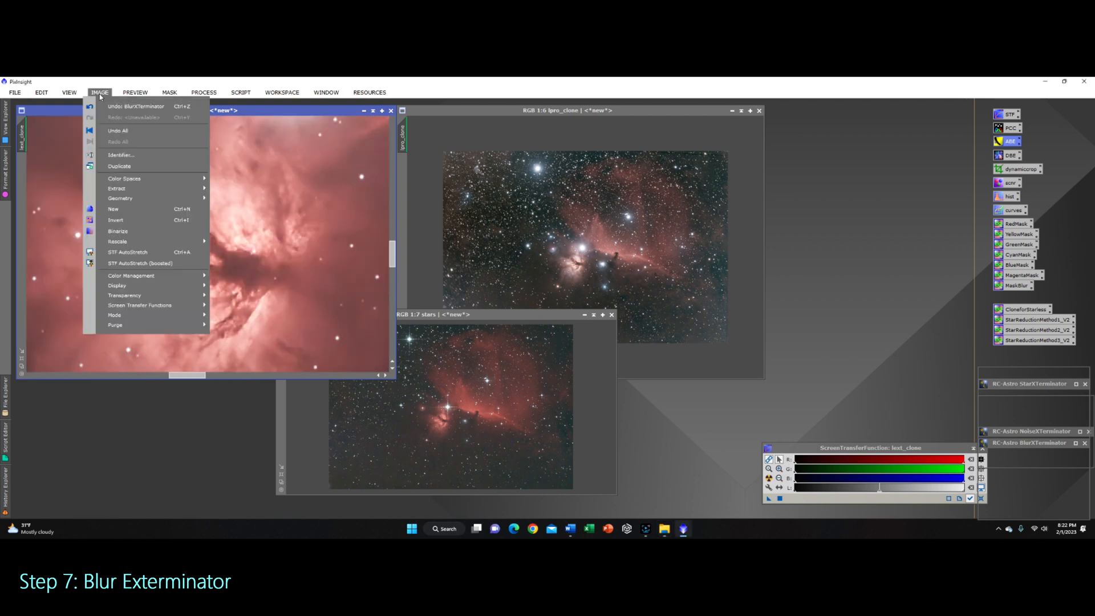
pyautogui.click(125, 110)
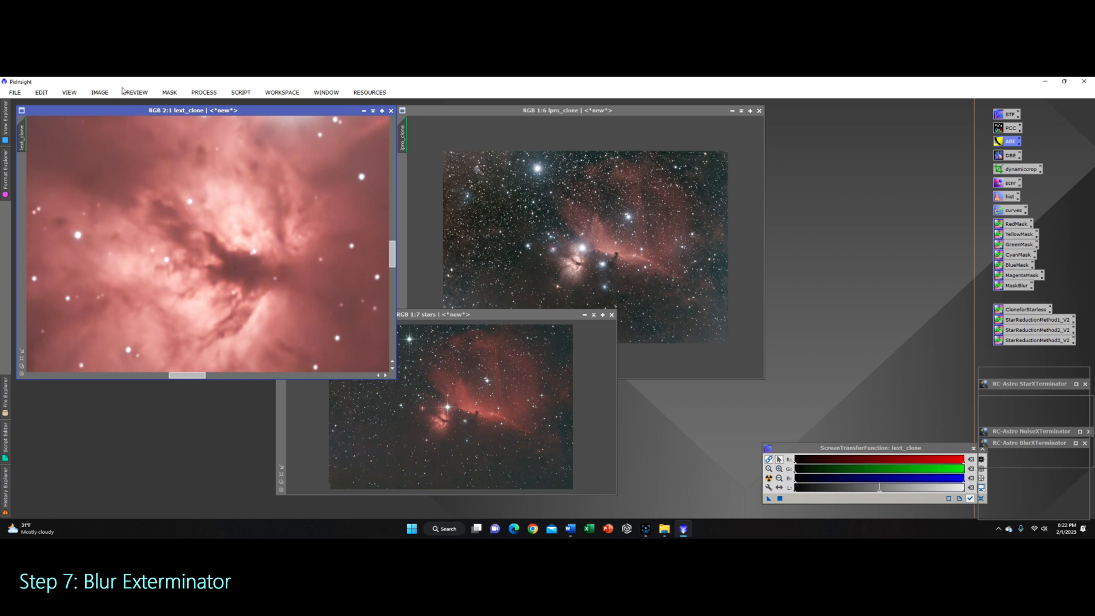
pyautogui.click(100, 93)
pyautogui.click(117, 107)
# Step: Undo and redo BlurXTerminator again on the Horsehead detail of lext_clone to compare the sharpening
pyautogui.scroll(-3, 241, 291)
pyautogui.scroll(4, 291, 271)
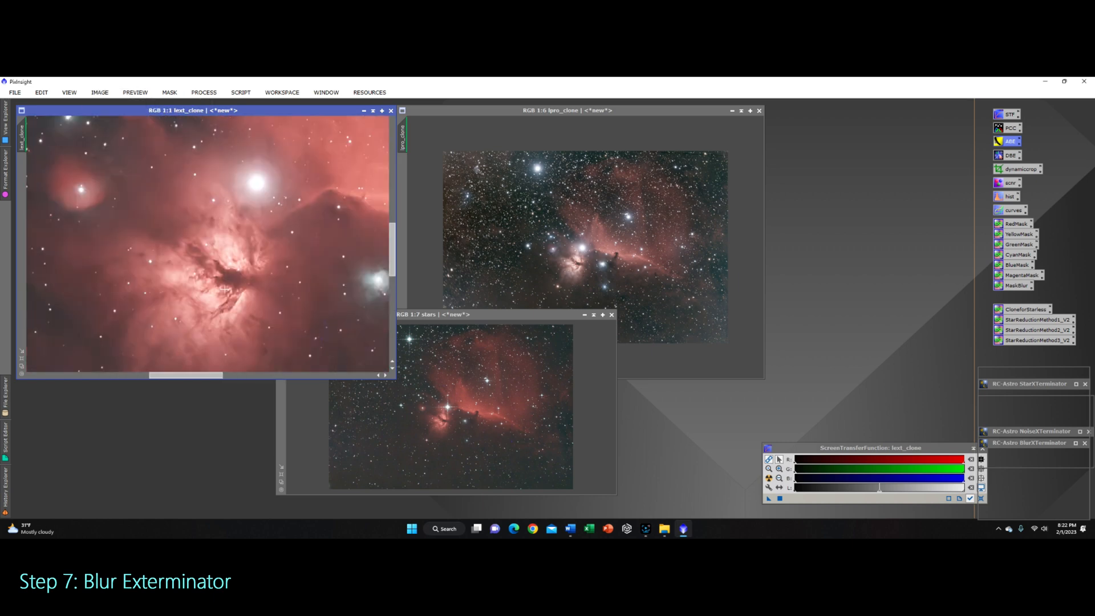
pyautogui.scroll(-1, 291, 271)
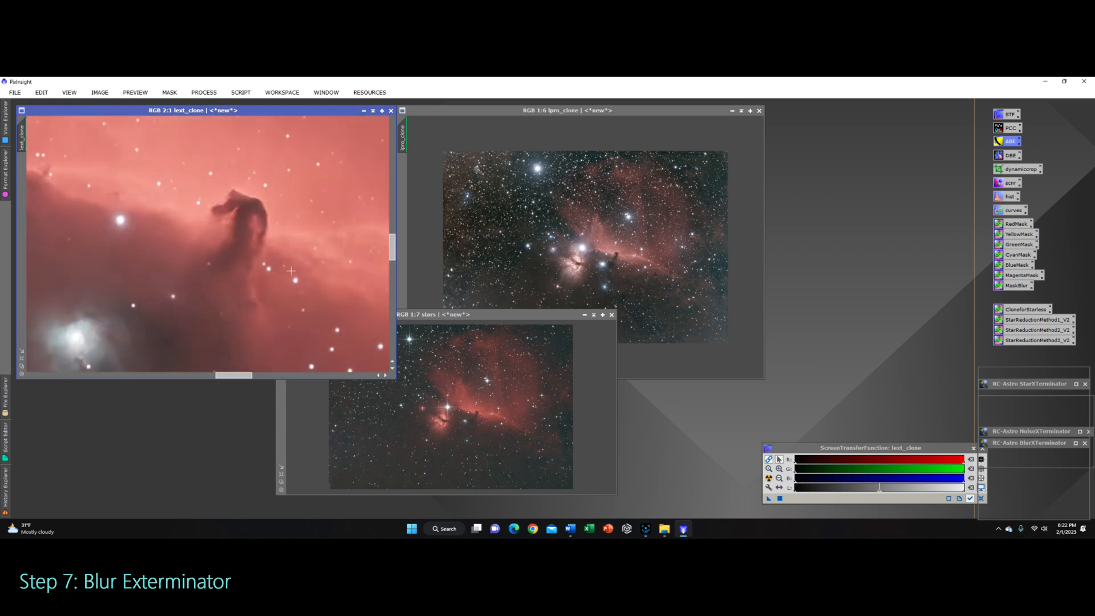
pyautogui.click(100, 92)
pyautogui.click(112, 107)
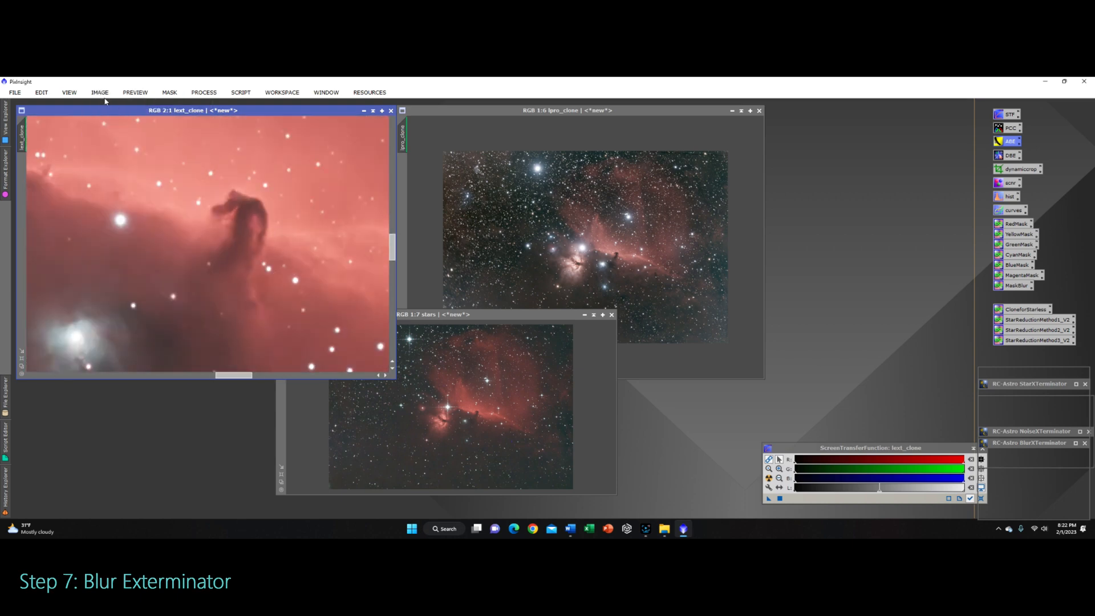
pyautogui.click(101, 93)
pyautogui.click(111, 118)
pyautogui.scroll(-2, 261, 254)
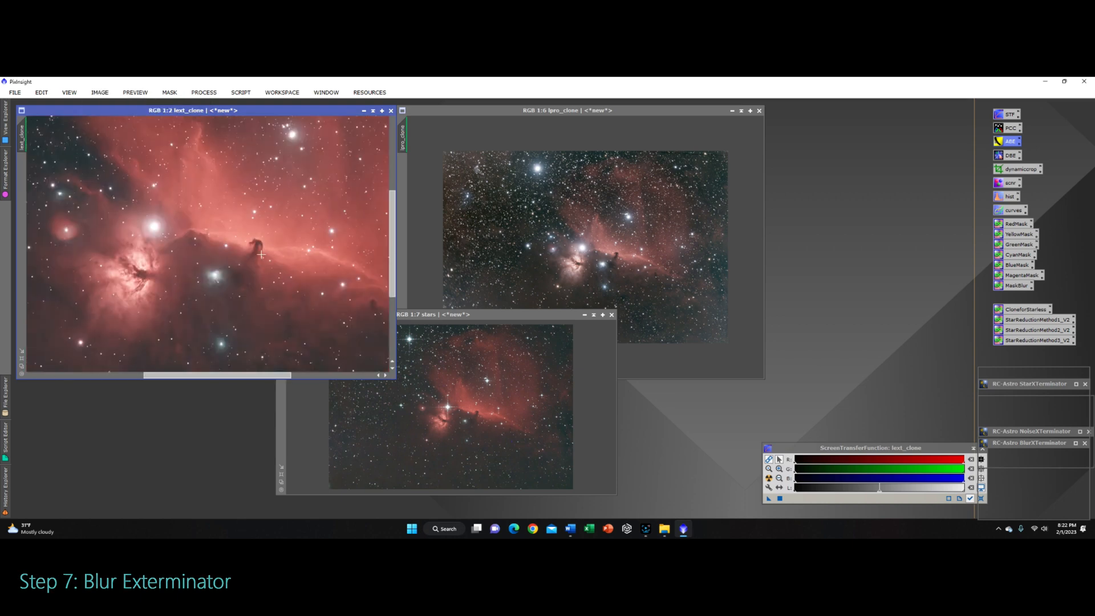
pyautogui.scroll(-1, 261, 254)
pyautogui.scroll(-2, 605, 255)
pyautogui.scroll(4, 606, 255)
pyautogui.scroll(-2, 606, 255)
pyautogui.scroll(-3, 230, 249)
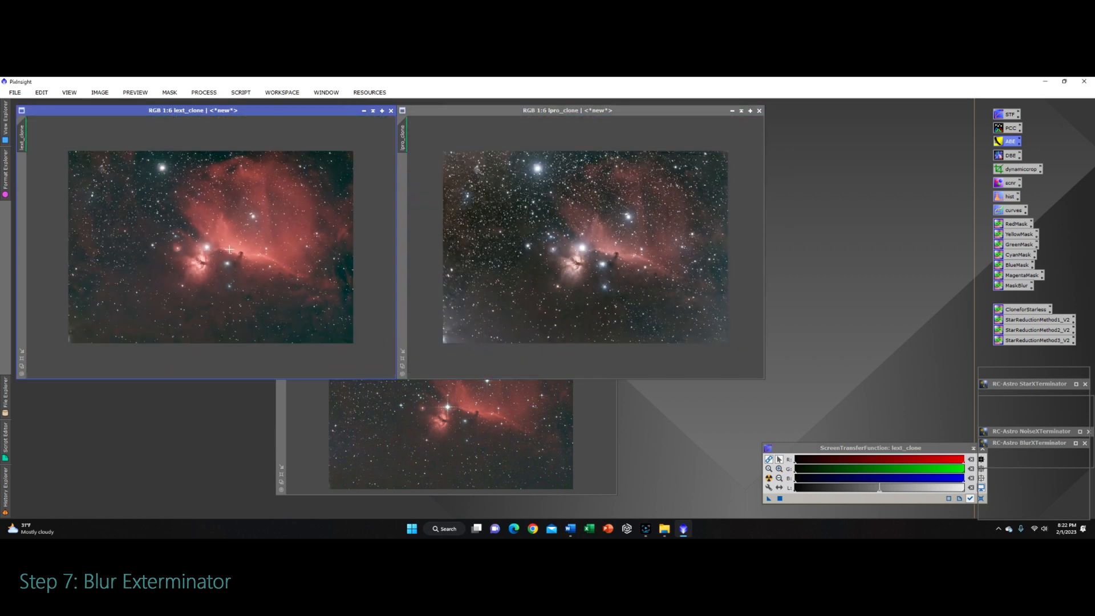
pyautogui.scroll(-1, 230, 249)
# Step: Reposition the stars image window so it sits over the two clone images
pyautogui.click(607, 416)
pyautogui.moveTo(533, 347); pyautogui.dragTo(511, 396)
pyautogui.hotkey('alt', 'Tab')
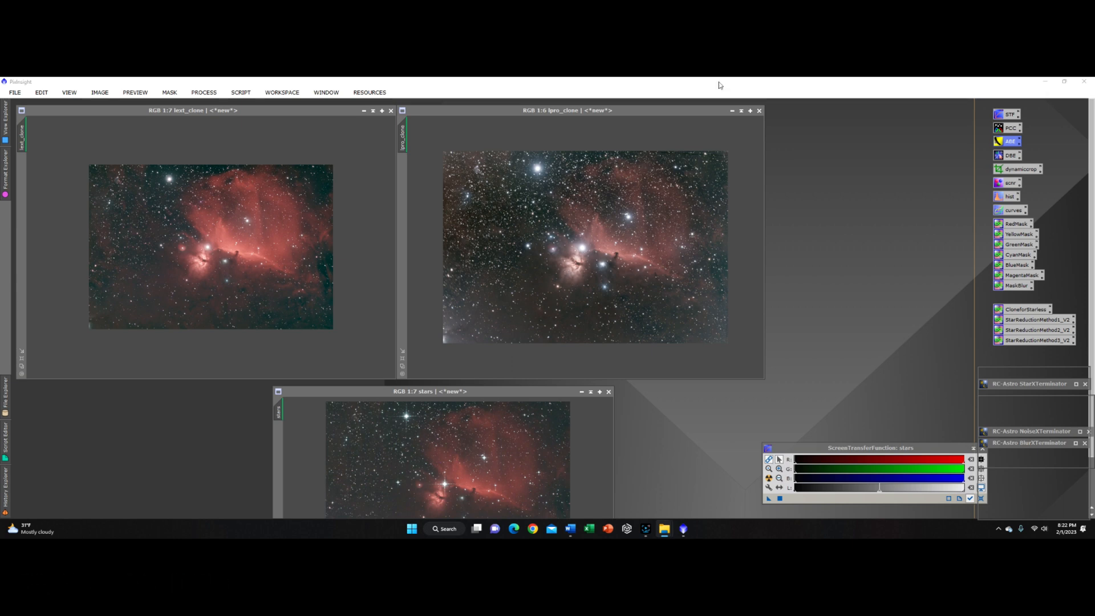
pyautogui.moveTo(513, 394); pyautogui.dragTo(470, 262)
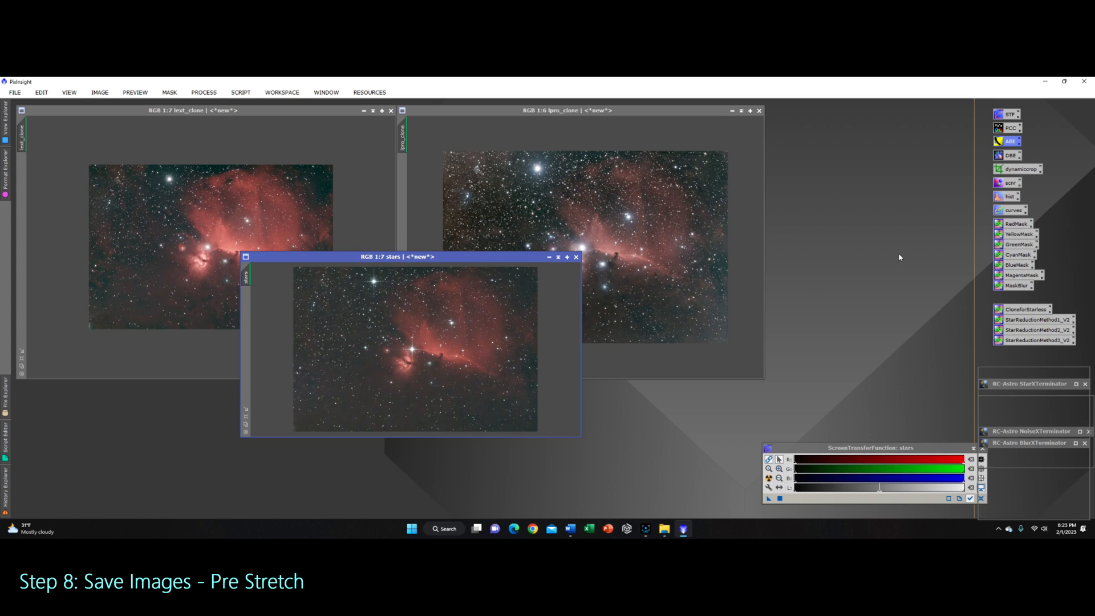
pyautogui.doubleClick(1009, 196)
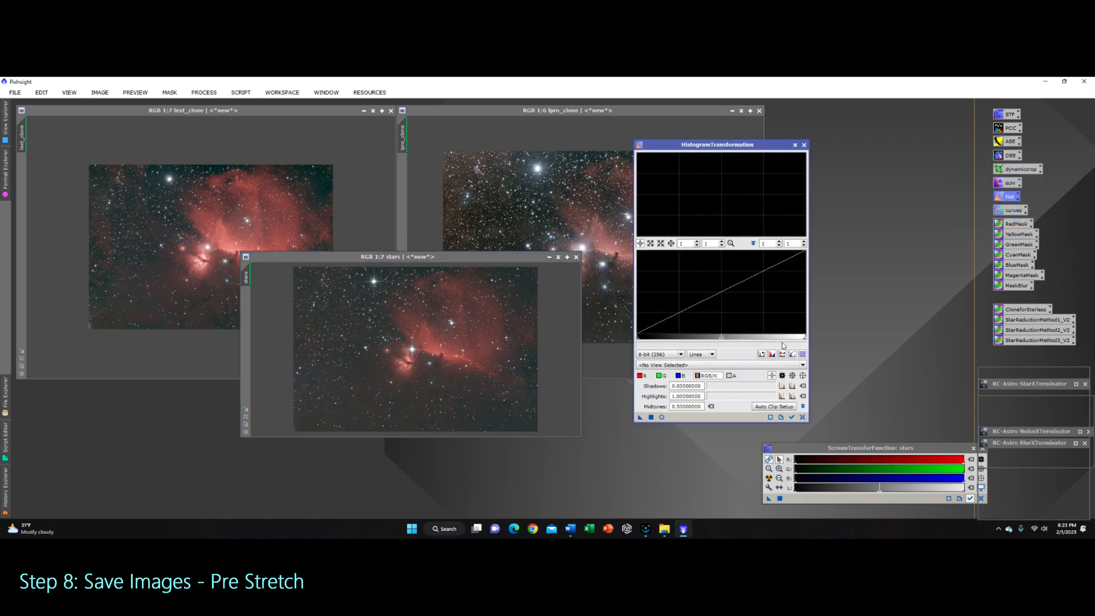
pyautogui.doubleClick(1013, 210)
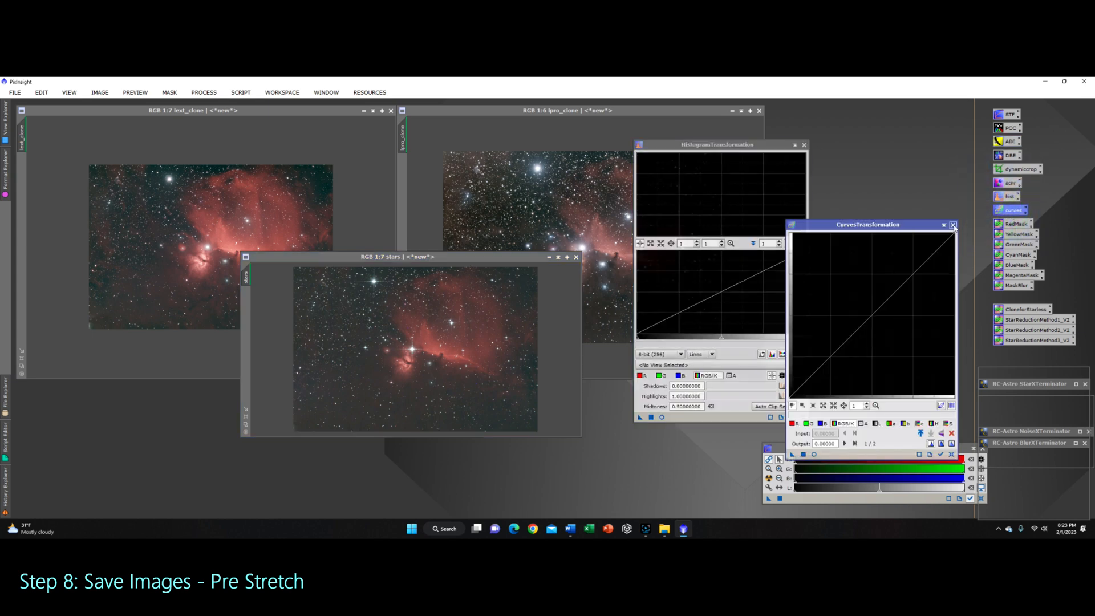
pyautogui.click(952, 225)
pyautogui.click(804, 145)
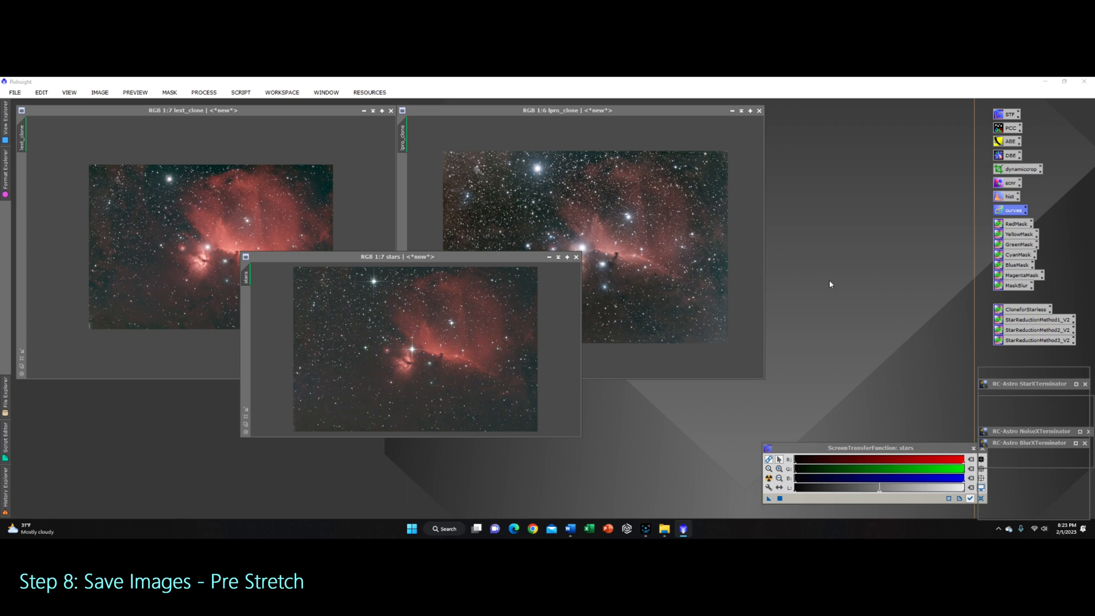
# Step: Open Histogram Transformation for the stars image and inspect it in a real-time preview before closing both
pyautogui.click(1008, 196)
pyautogui.click(537, 258)
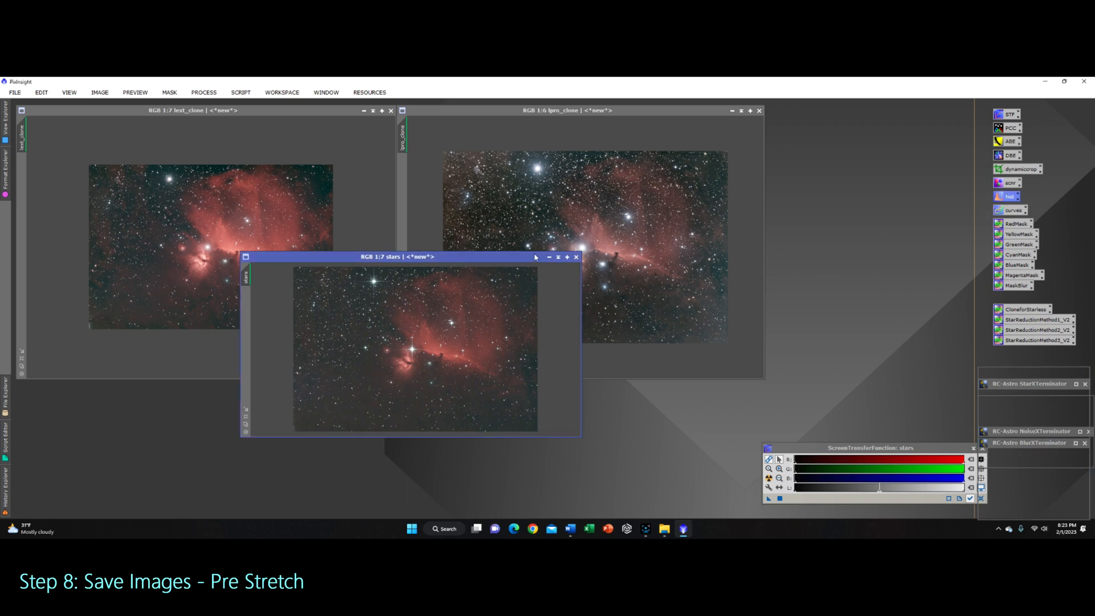
pyautogui.doubleClick(1007, 196)
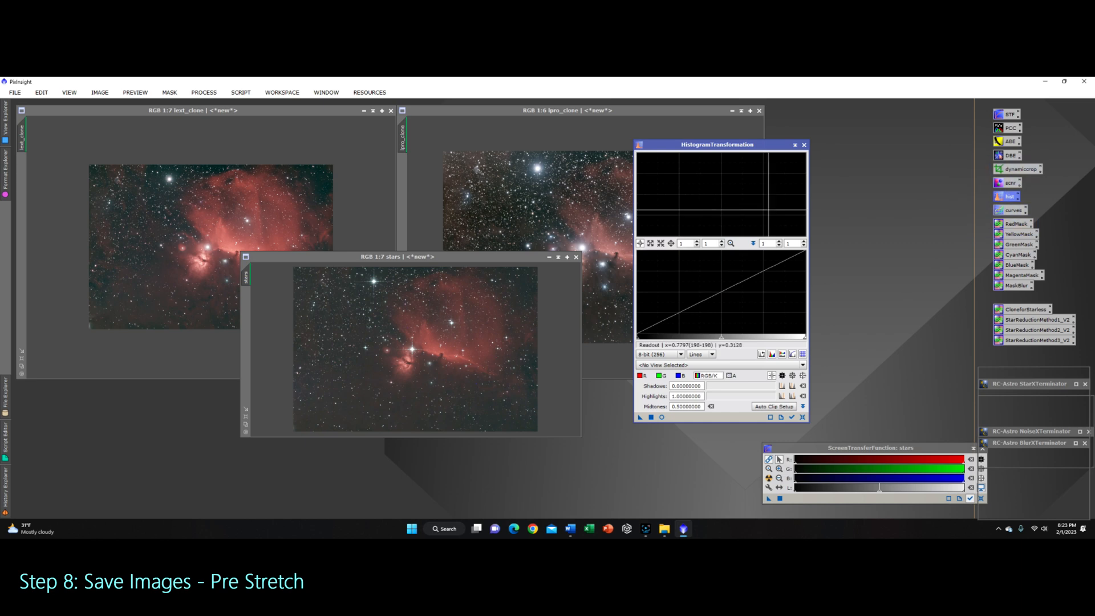
pyautogui.click(661, 417)
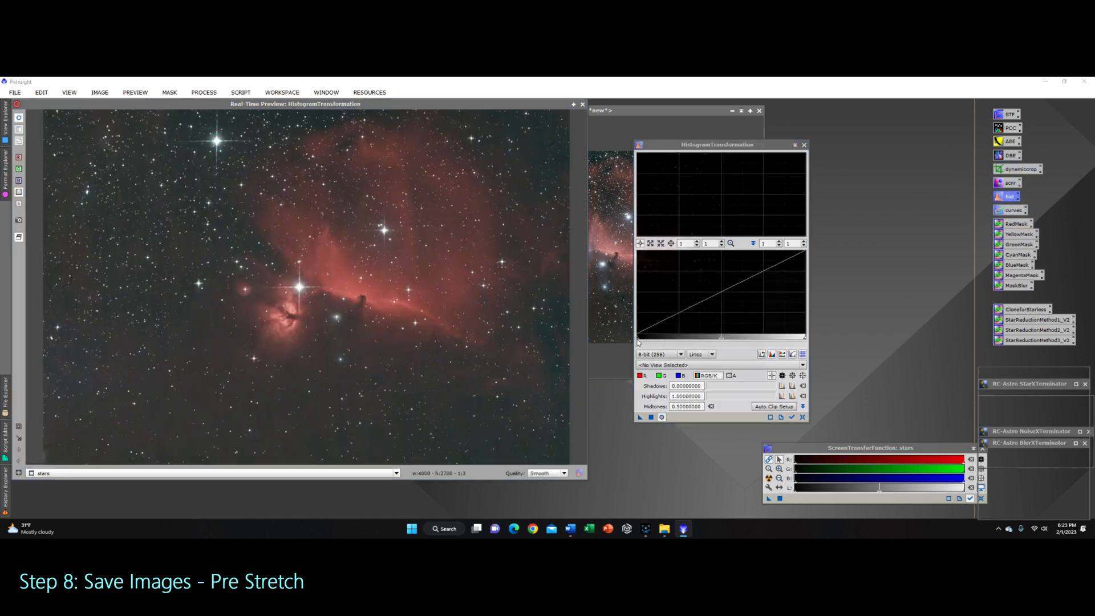
pyautogui.moveTo(639, 337)
pyautogui.mouseDown()
pyautogui.moveTo(697, 340)
pyautogui.moveTo(638, 339)
pyautogui.mouseUp()
pyautogui.click(802, 417)
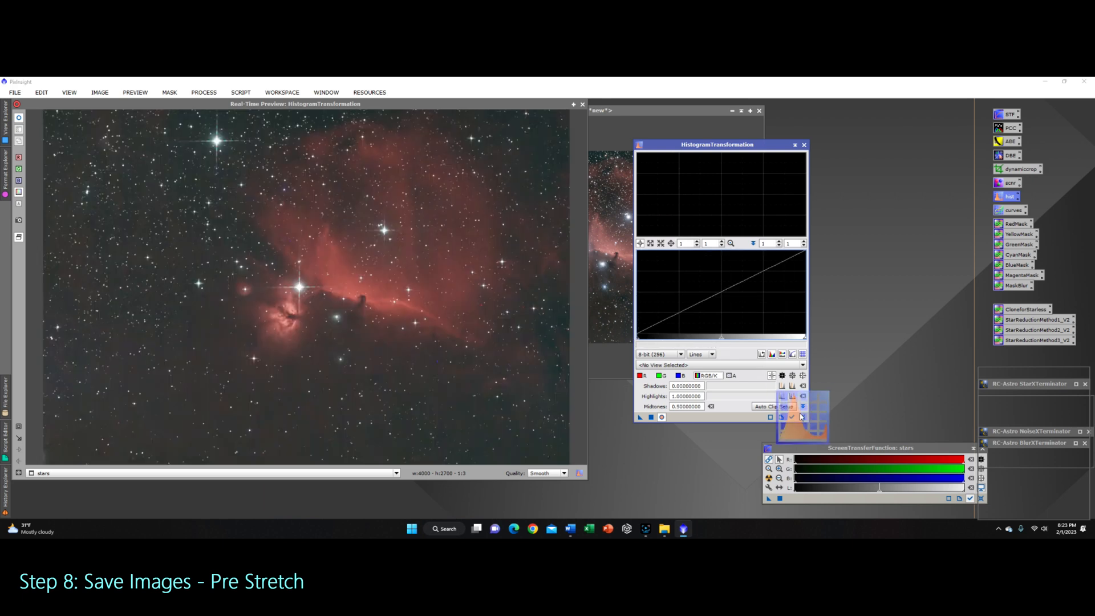
pyautogui.click(804, 145)
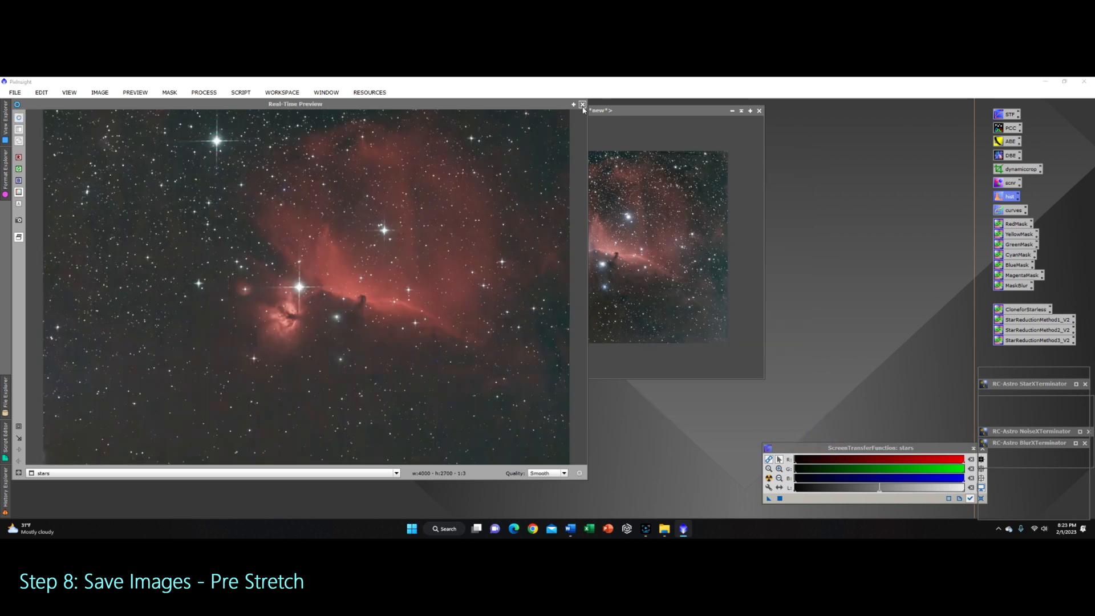
pyautogui.click(582, 105)
# Step: Auto-stretch the stars image display with the ScreenTransferFunction
pyautogui.moveTo(472, 256); pyautogui.dragTo(518, 292)
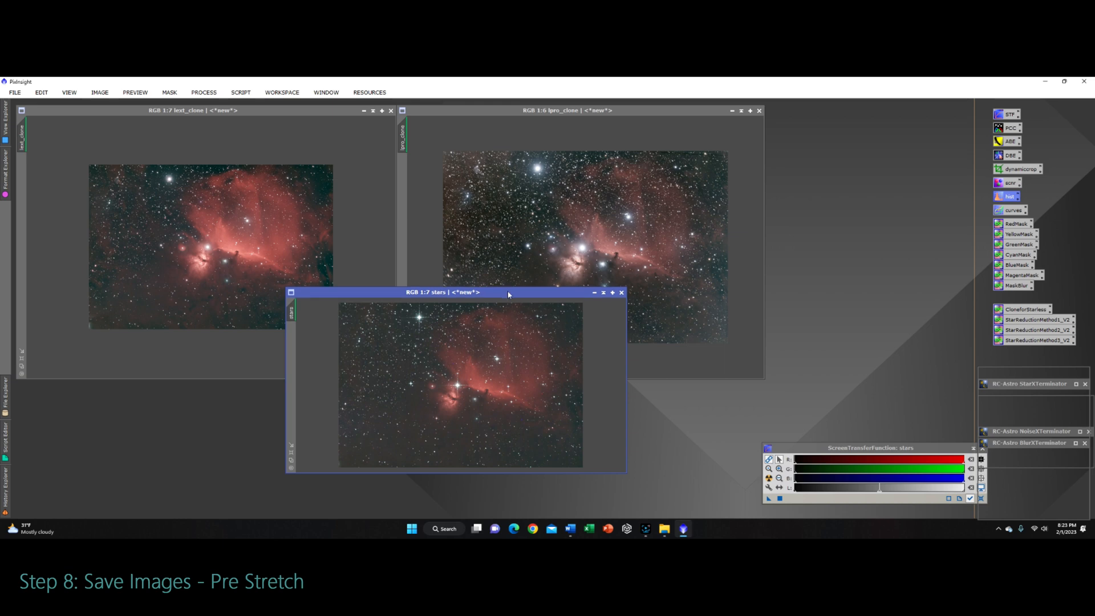
pyautogui.click(769, 478)
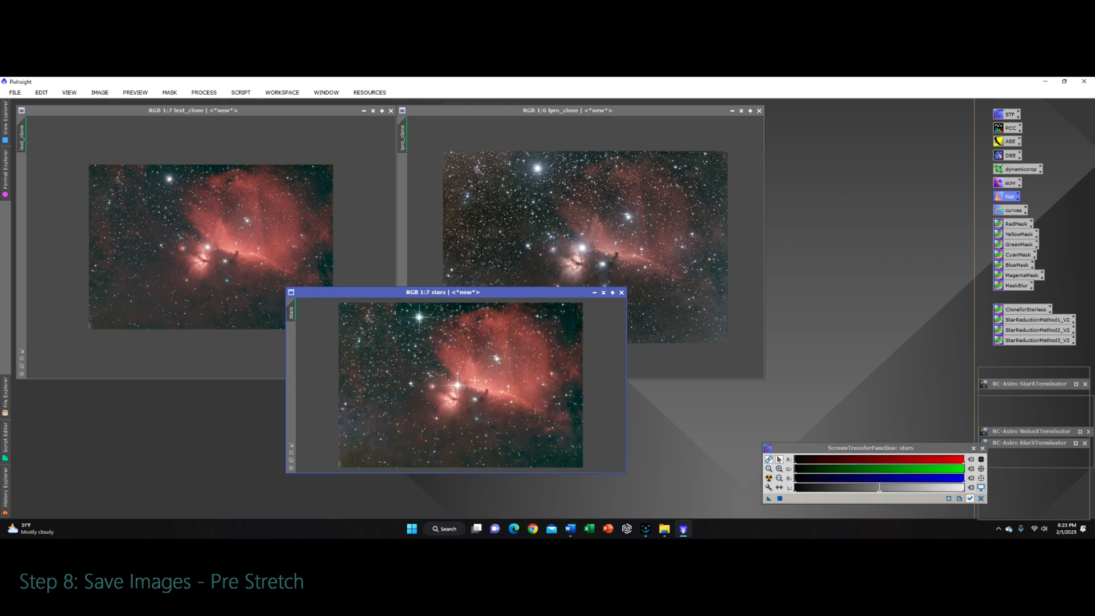
pyautogui.scroll(1, 475, 380)
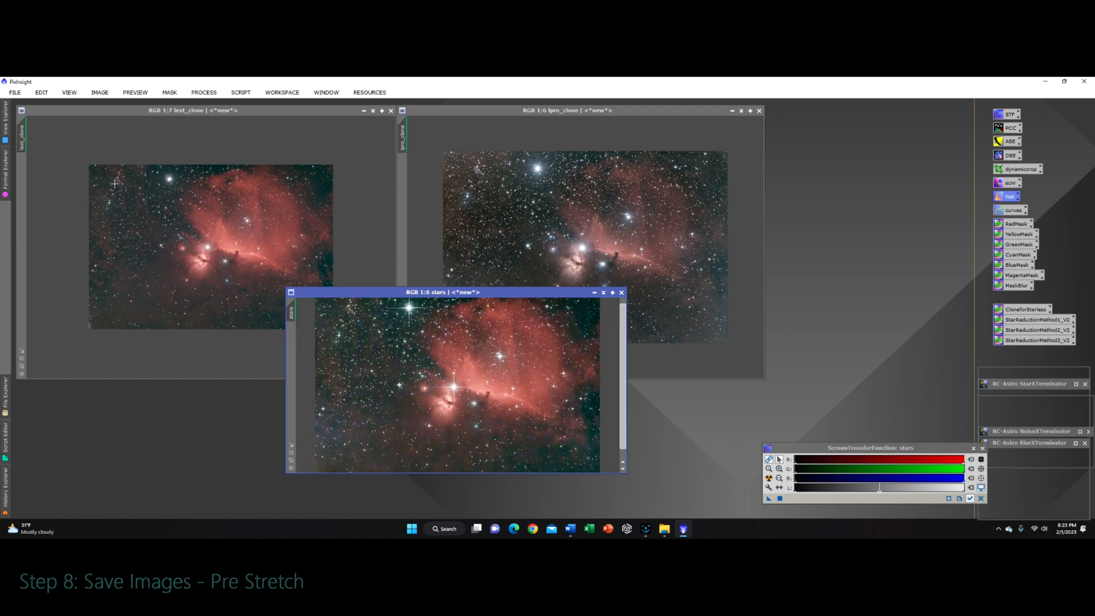
# Step: Save lext_clone as a TIFF file named lext_clone in the Stacked Images folder
pyautogui.click(23, 129)
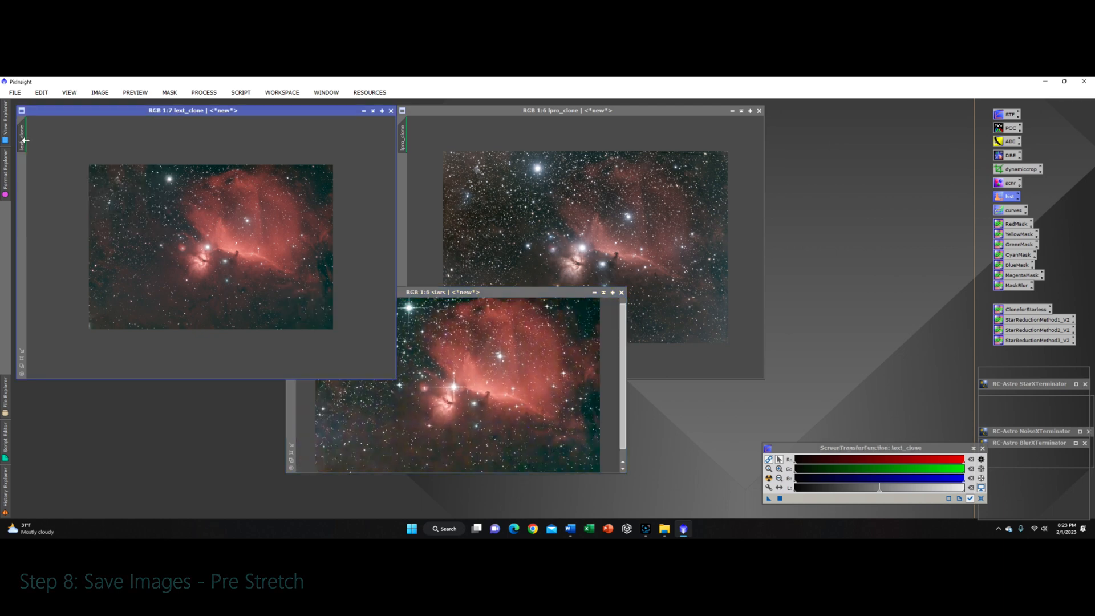
pyautogui.click(15, 92)
pyautogui.click(50, 179)
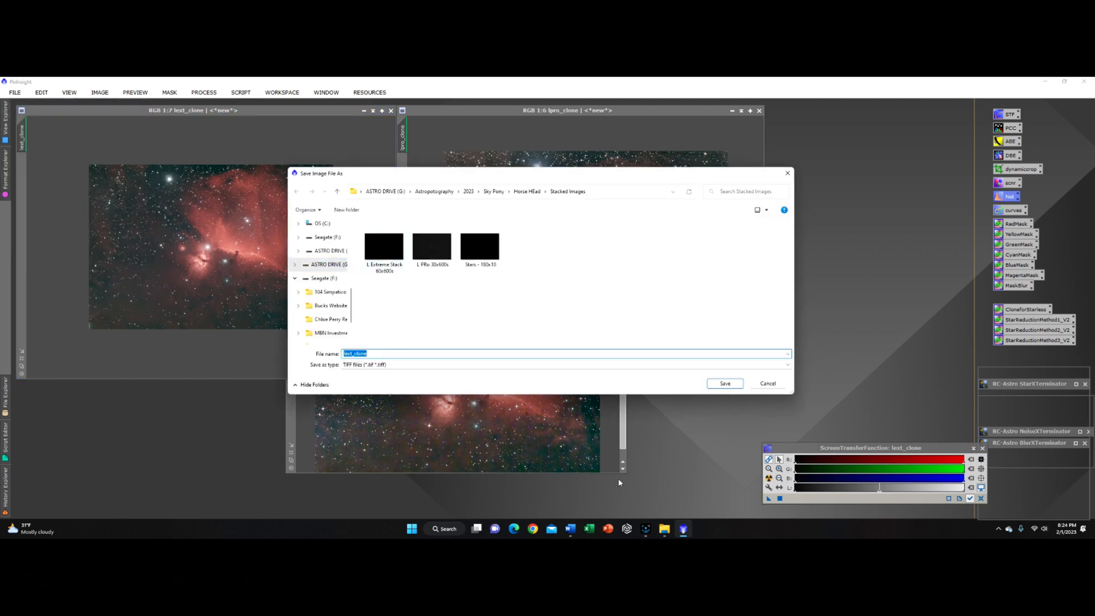
pyautogui.click(646, 525)
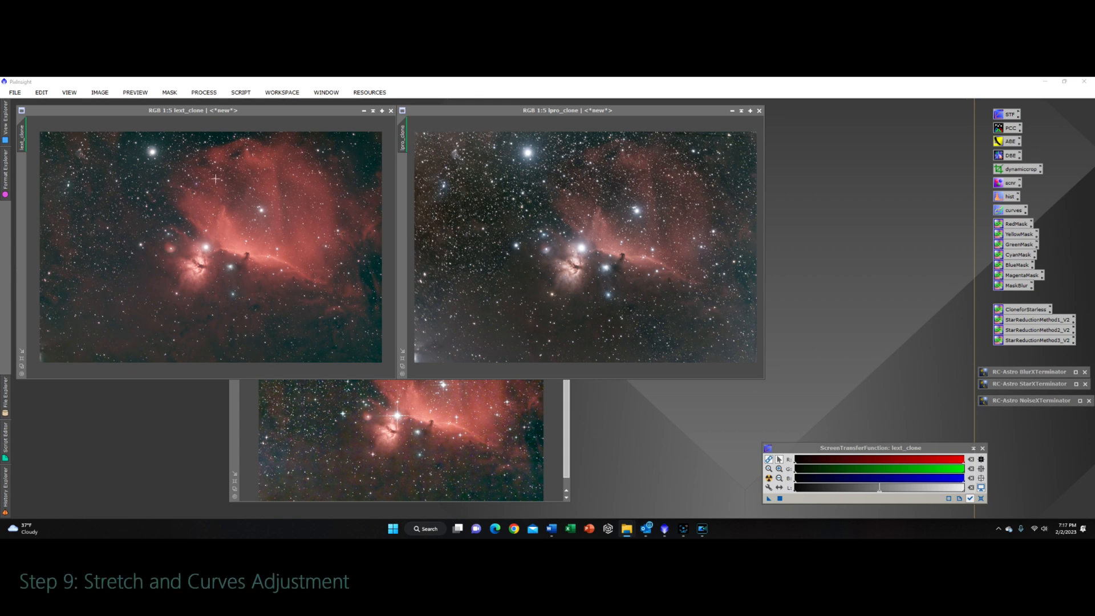
# Step: Run EZ Soft Stretch on lext_clone with Target Median 0.10, Expand Low 0.00 and Aggressiveness 5.00
pyautogui.click(235, 95)
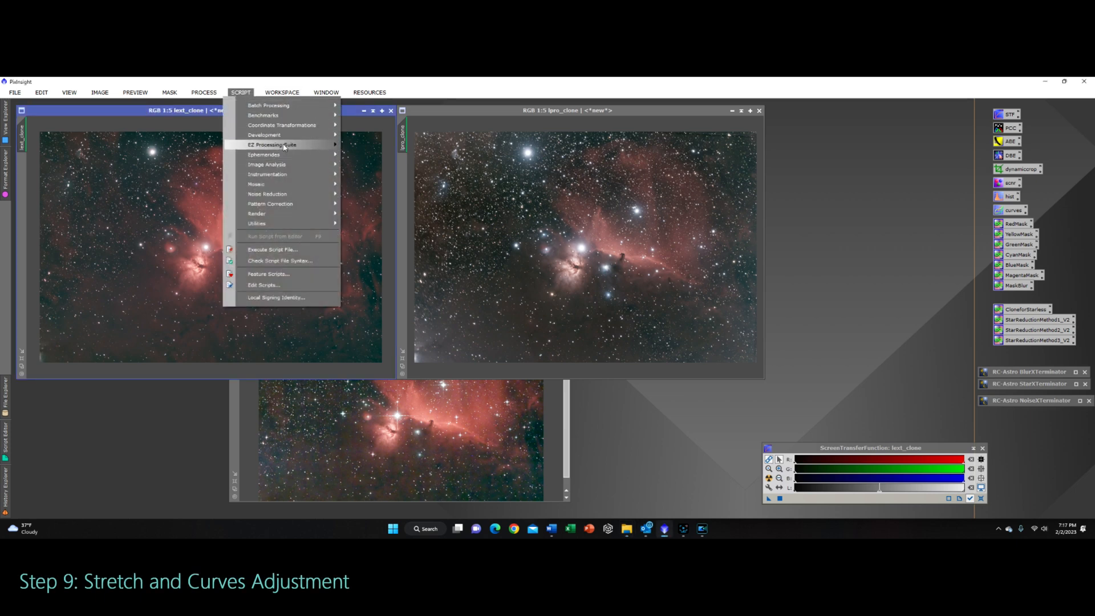
pyautogui.moveTo(284, 147)
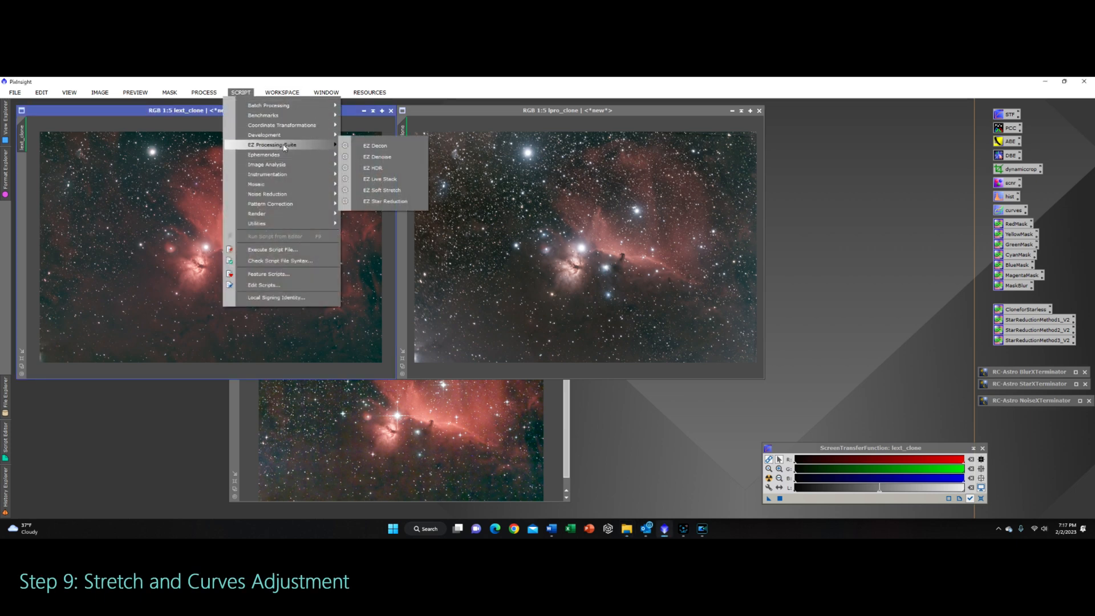
pyautogui.click(398, 191)
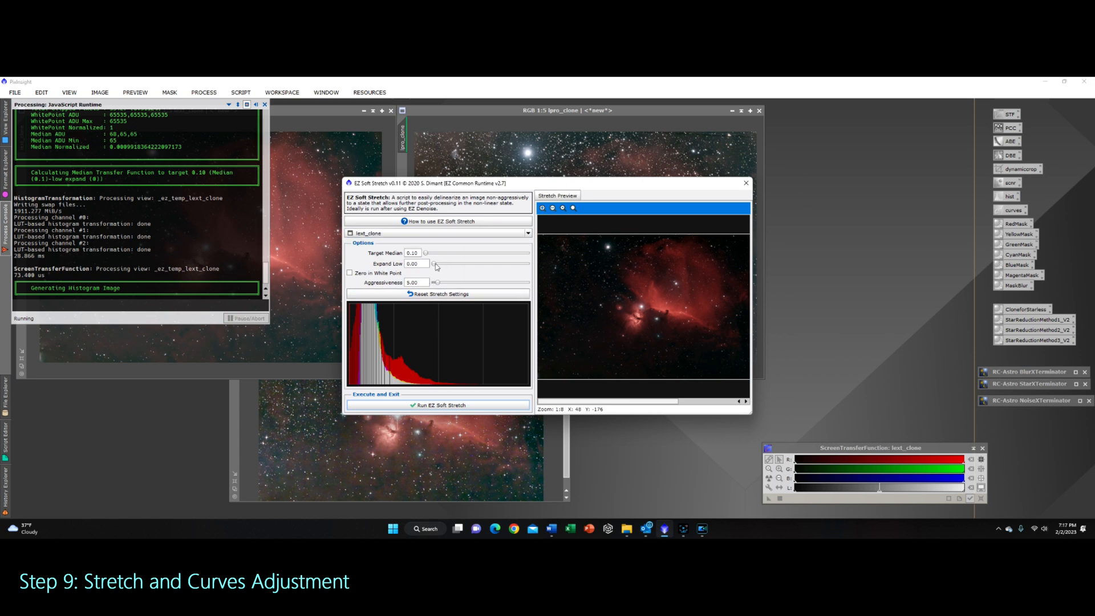
pyautogui.click(442, 406)
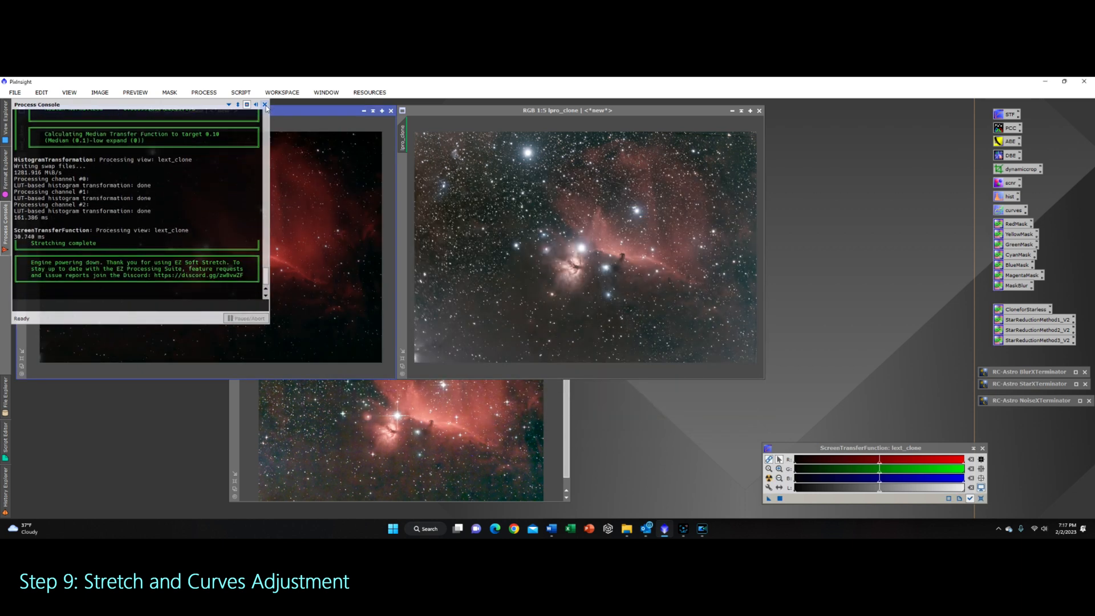
# Step: Run EZ Soft Stretch on lpro_clone with the same default settings and close the process console
pyautogui.click(550, 117)
pyautogui.click(240, 92)
pyautogui.moveTo(285, 145)
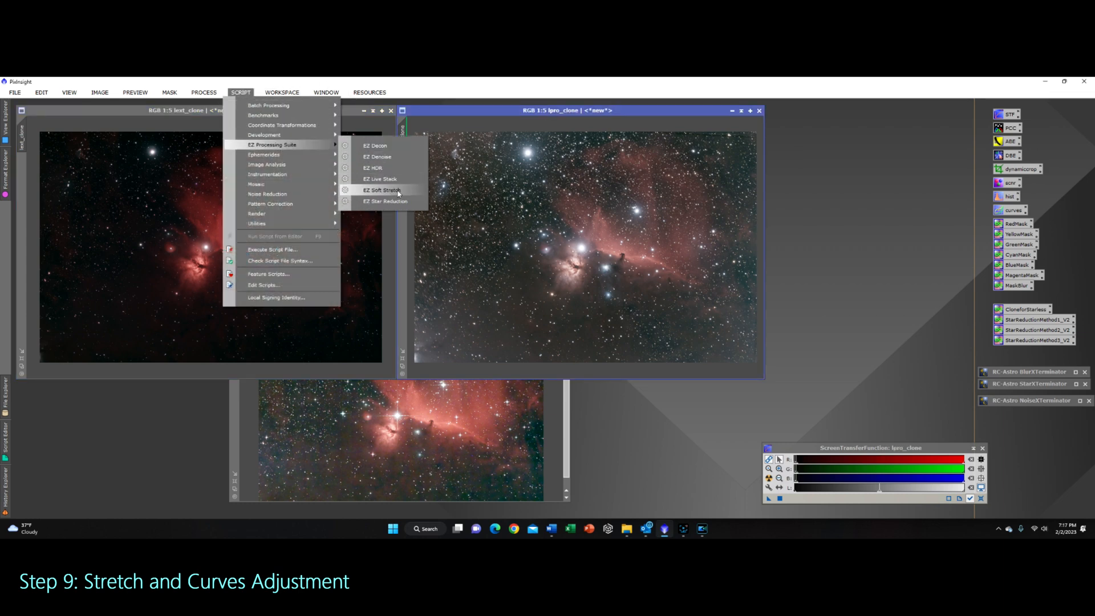
pyautogui.click(386, 202)
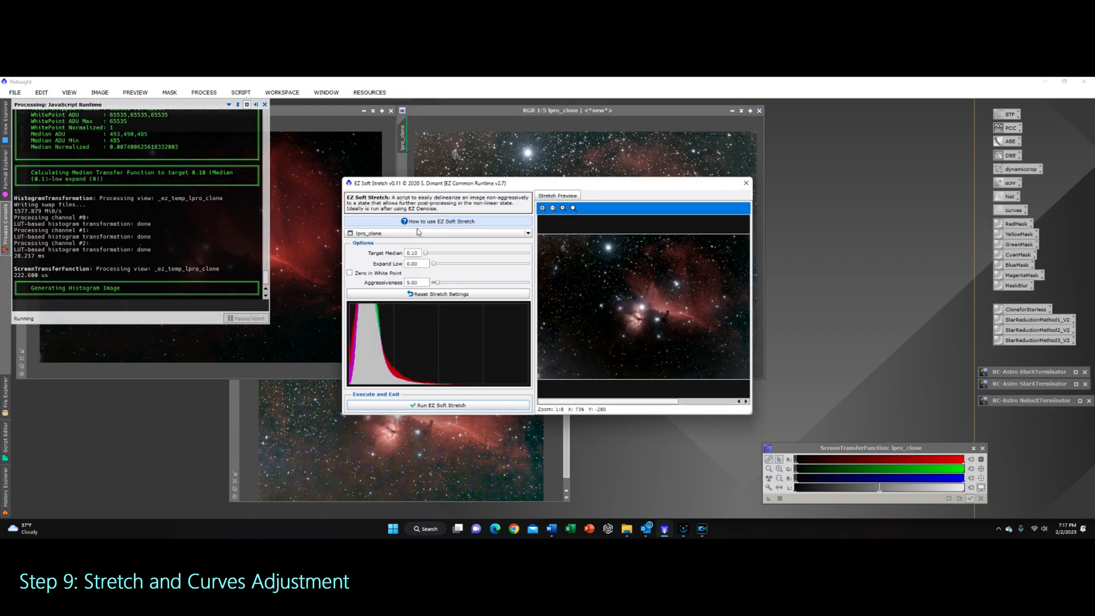
pyautogui.click(434, 405)
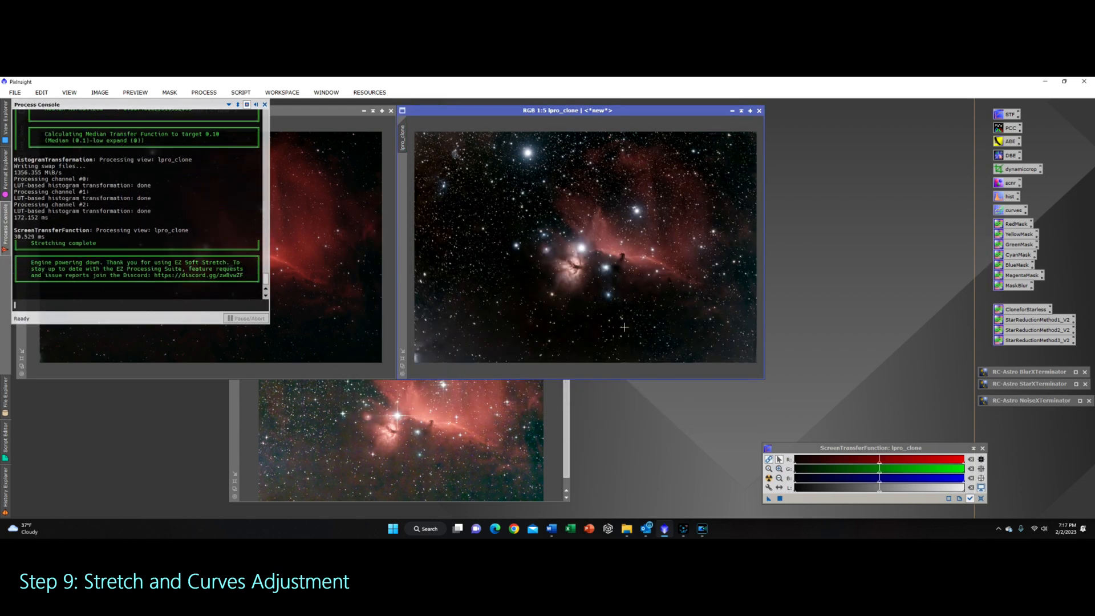
pyautogui.click(265, 105)
# Step: Run EZ Soft Stretch on the stars image and close the process console
pyautogui.click(568, 453)
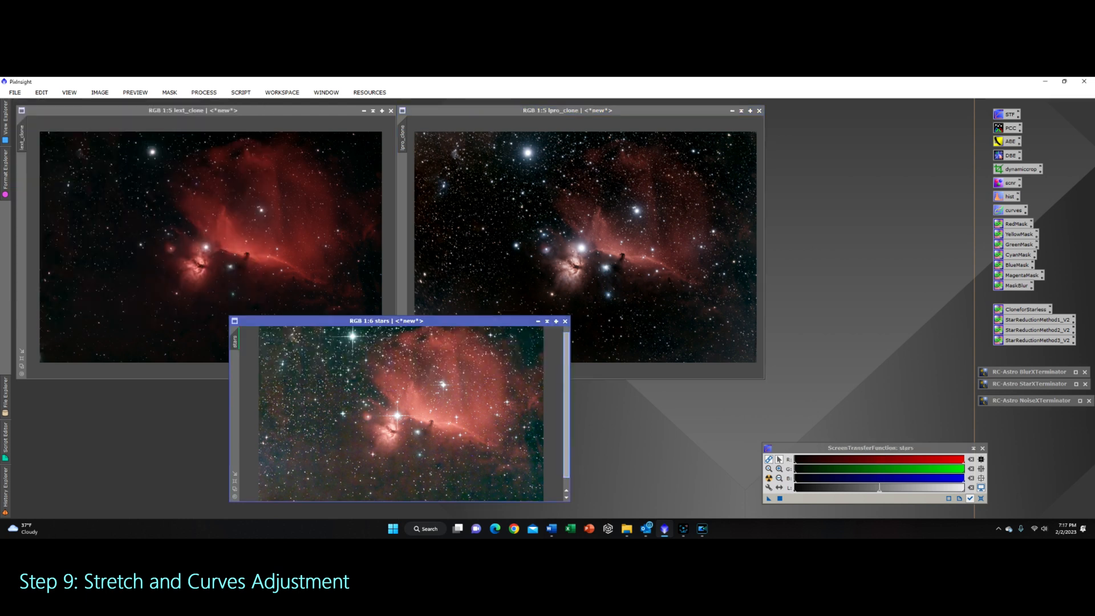
pyautogui.click(212, 93)
pyautogui.click(213, 93)
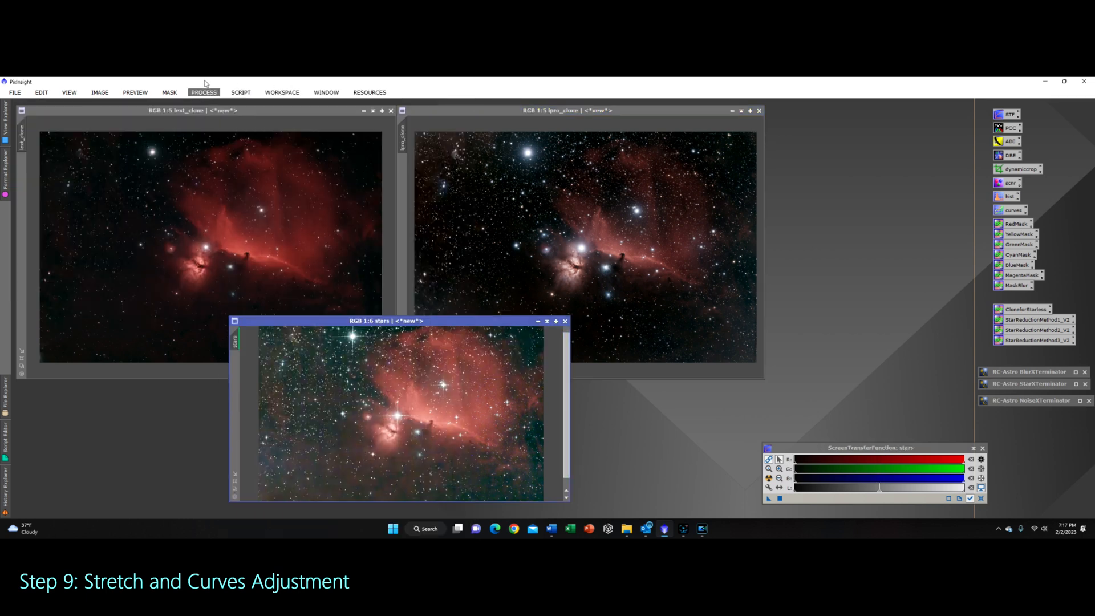
pyautogui.click(241, 92)
pyautogui.moveTo(279, 146)
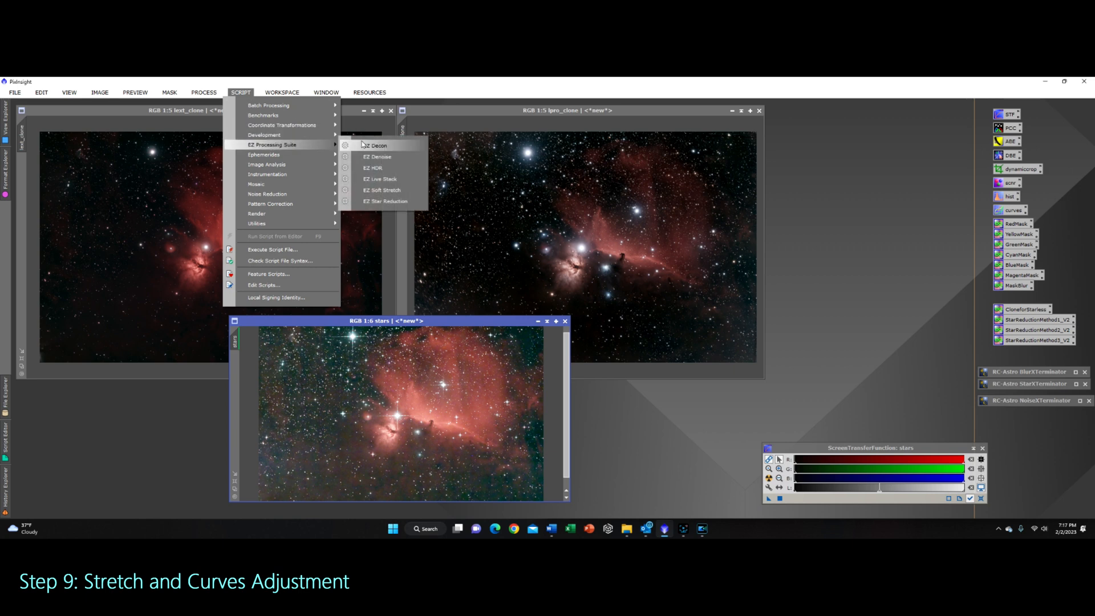
pyautogui.click(394, 192)
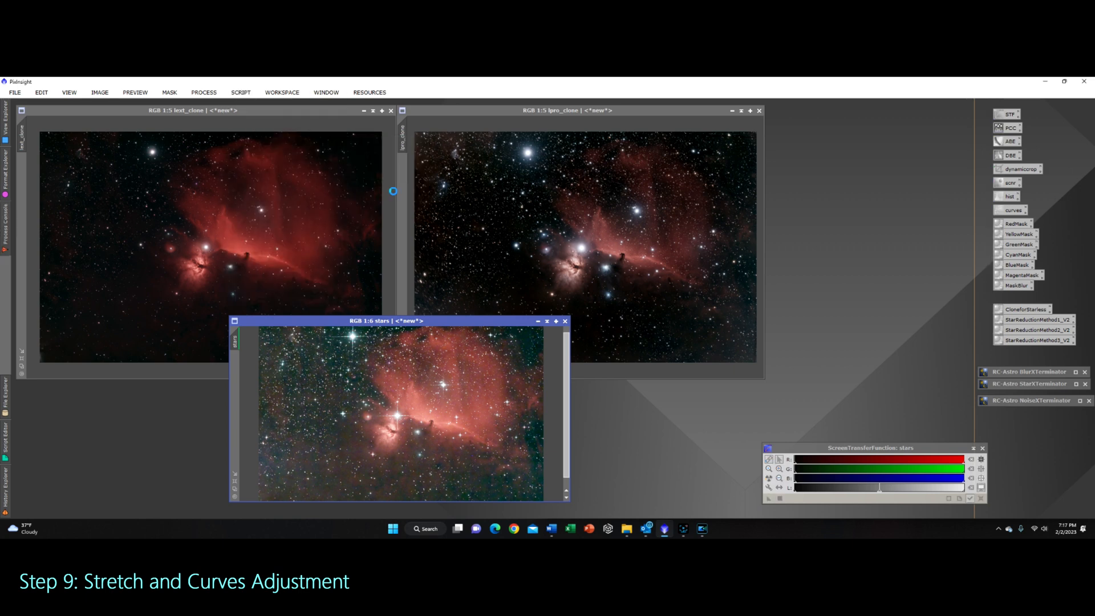
pyautogui.click(465, 405)
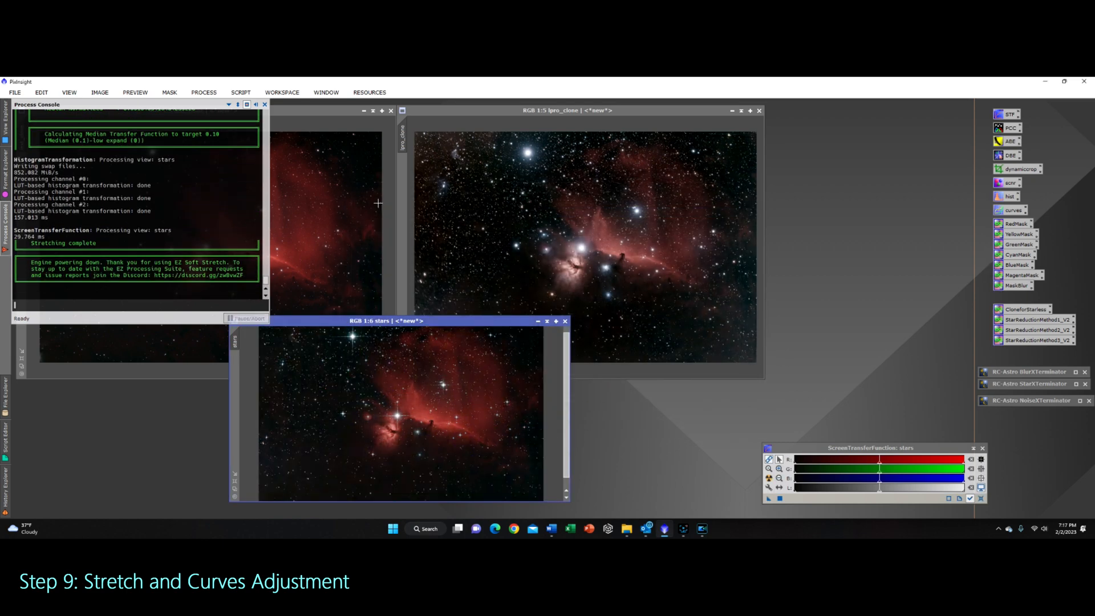
pyautogui.click(264, 105)
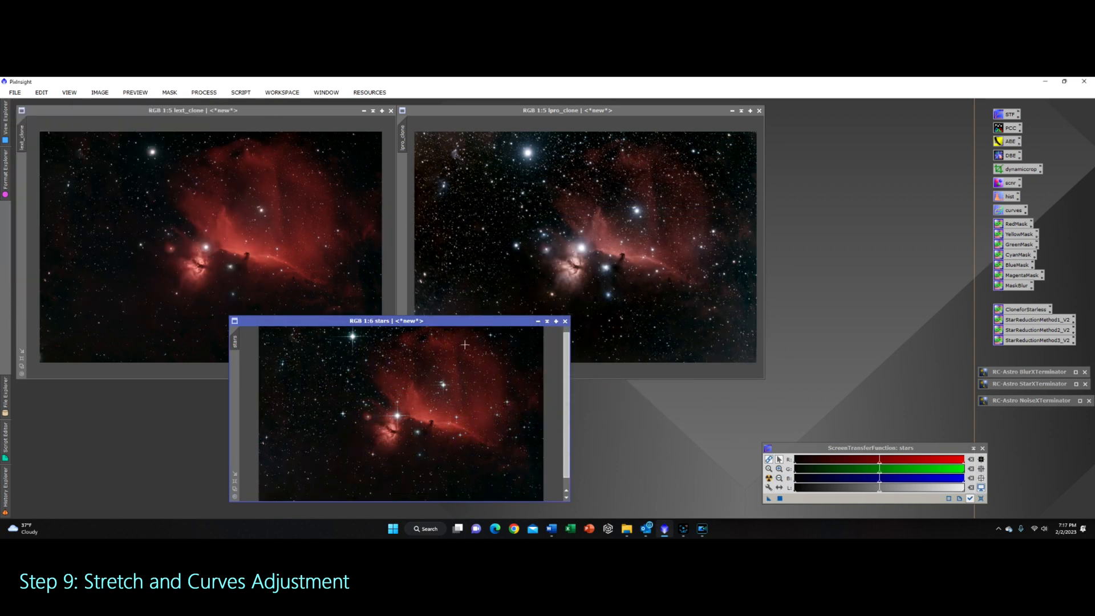
# Step: Minimize the stars image window and arrange lpro_clone beside lext_clone
pyautogui.moveTo(448, 327)
pyautogui.mouseDown()
pyautogui.moveTo(421, 286)
pyautogui.moveTo(444, 318)
pyautogui.mouseUp()
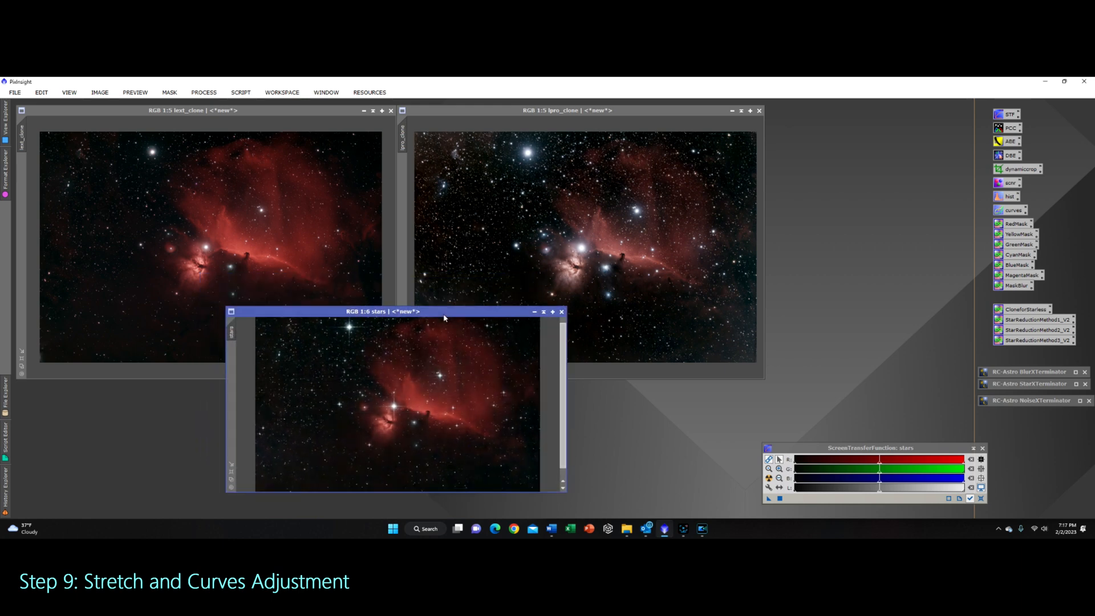
pyautogui.click(544, 311)
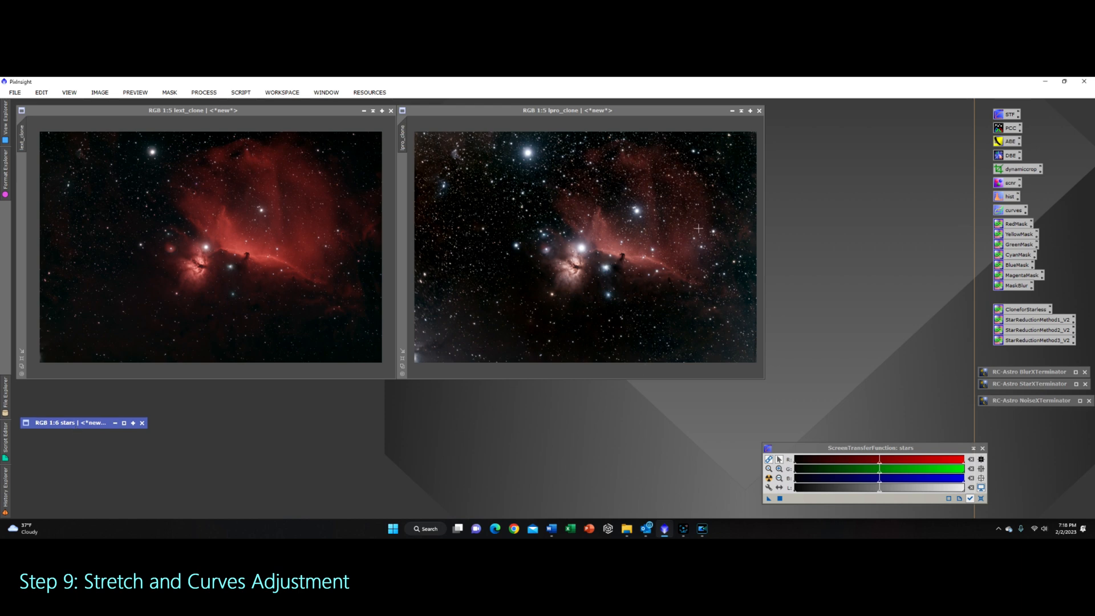
pyautogui.moveTo(586, 109); pyautogui.dragTo(204, 109)
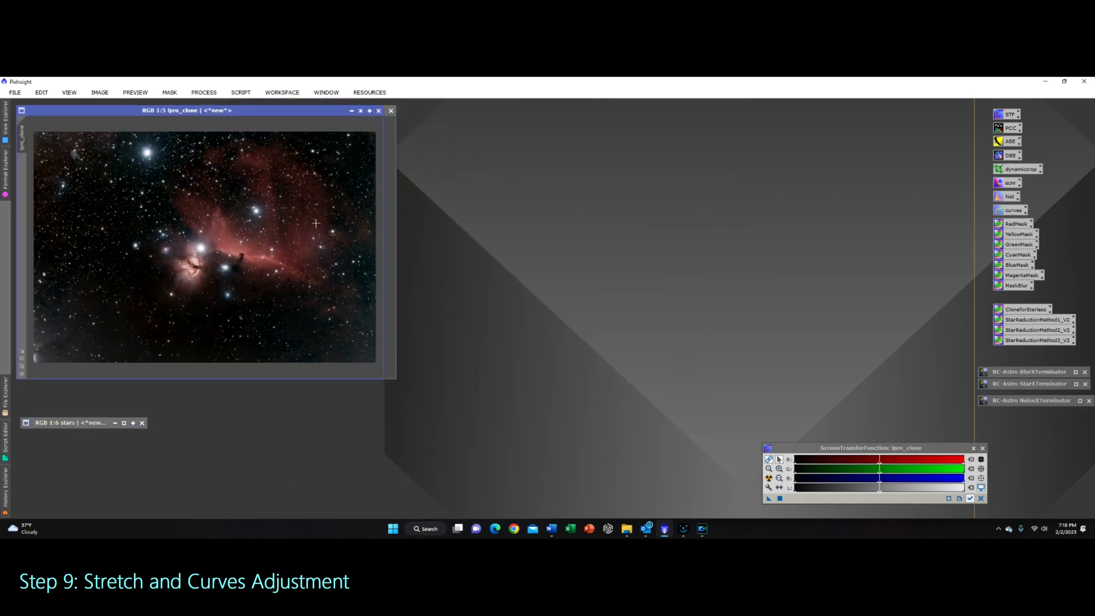
pyautogui.moveTo(383, 355); pyautogui.dragTo(396, 355)
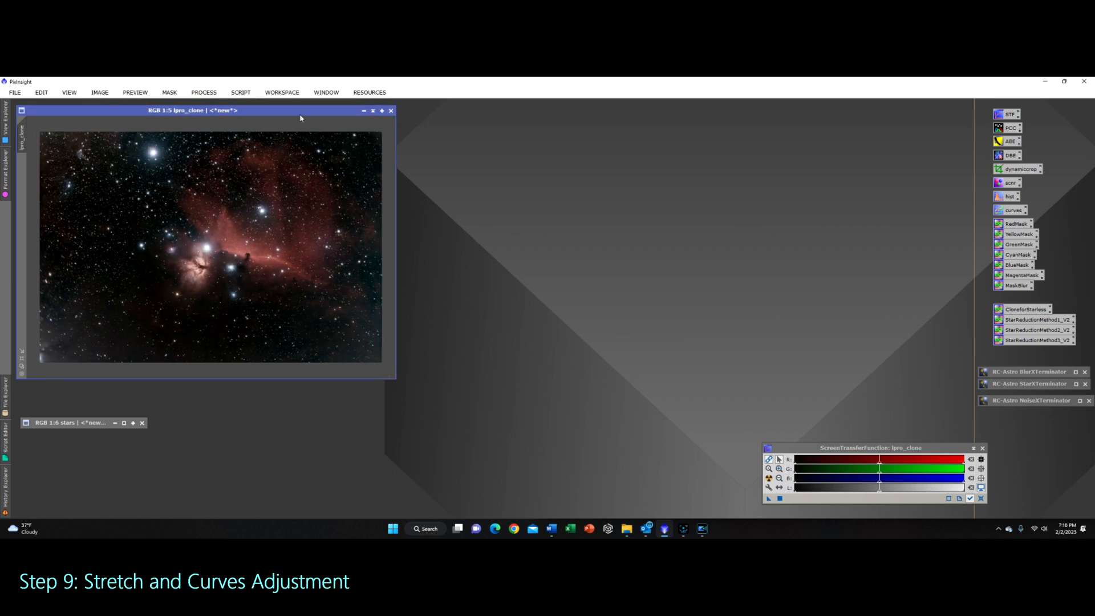
pyautogui.moveTo(301, 118); pyautogui.dragTo(700, 117)
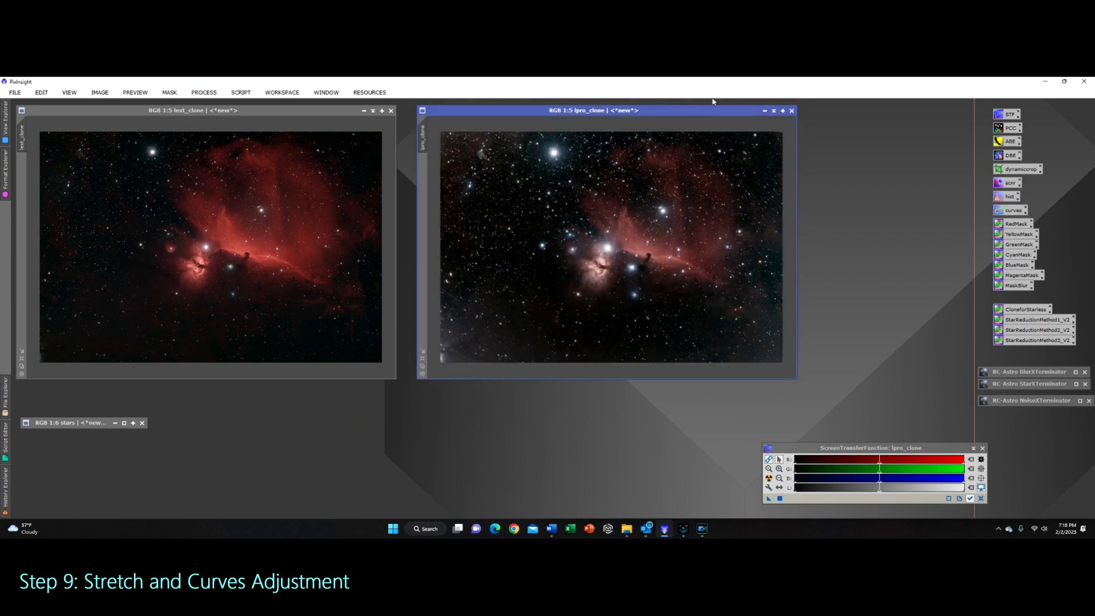
# Step: Open CurvesTransformation with a real-time preview of lext_clone and try a first RGB/K curve, then reset it
pyautogui.click(311, 115)
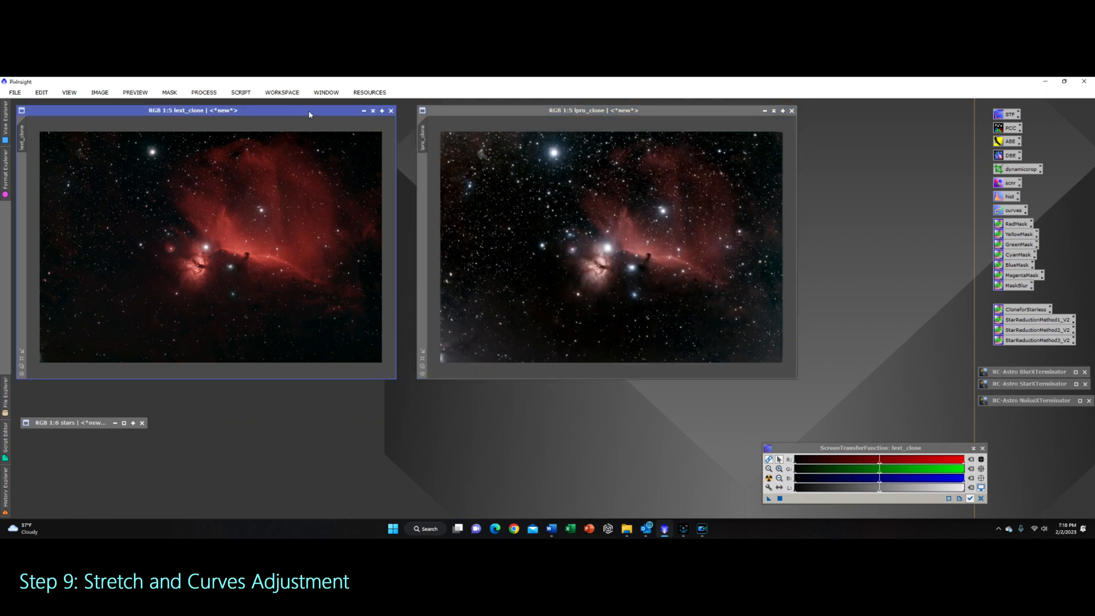
pyautogui.doubleClick(1009, 210)
pyautogui.moveTo(883, 227); pyautogui.dragTo(605, 233)
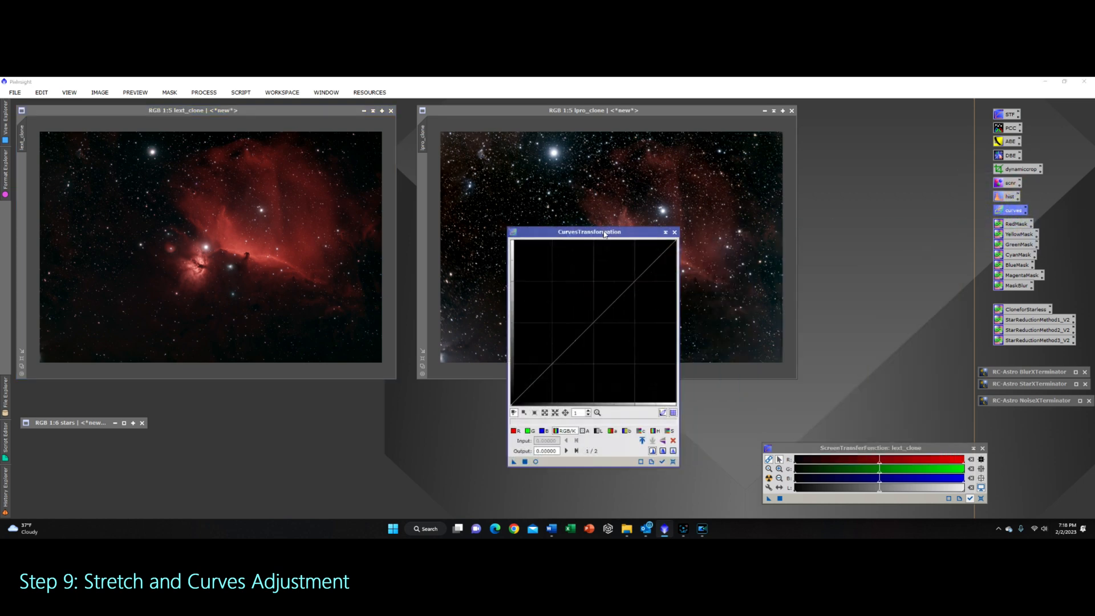
pyautogui.click(313, 115)
pyautogui.click(536, 461)
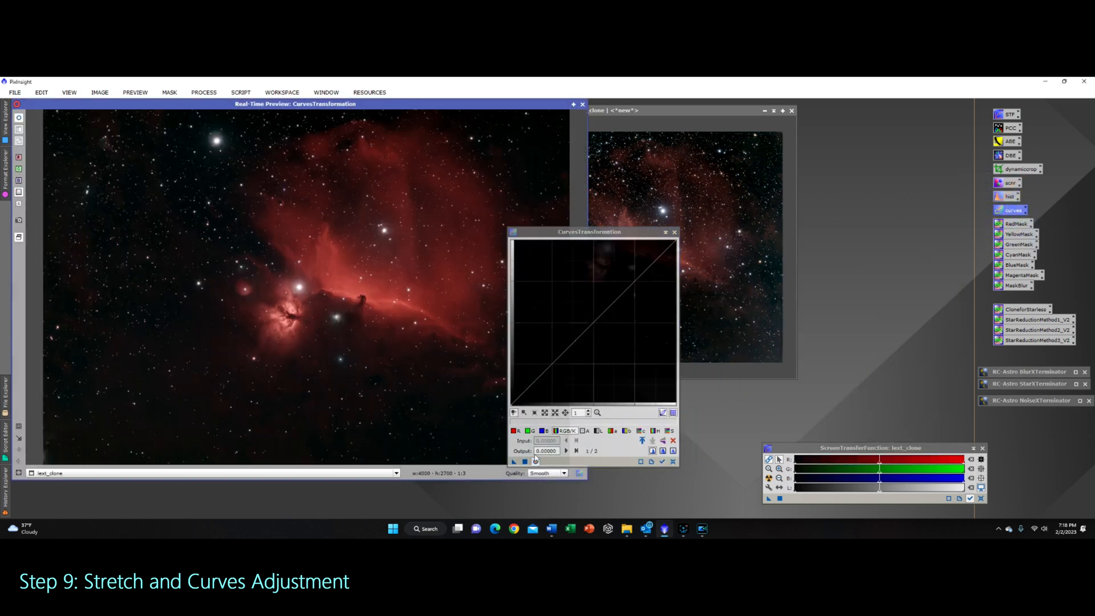
pyautogui.moveTo(701, 230); pyautogui.dragTo(661, 227)
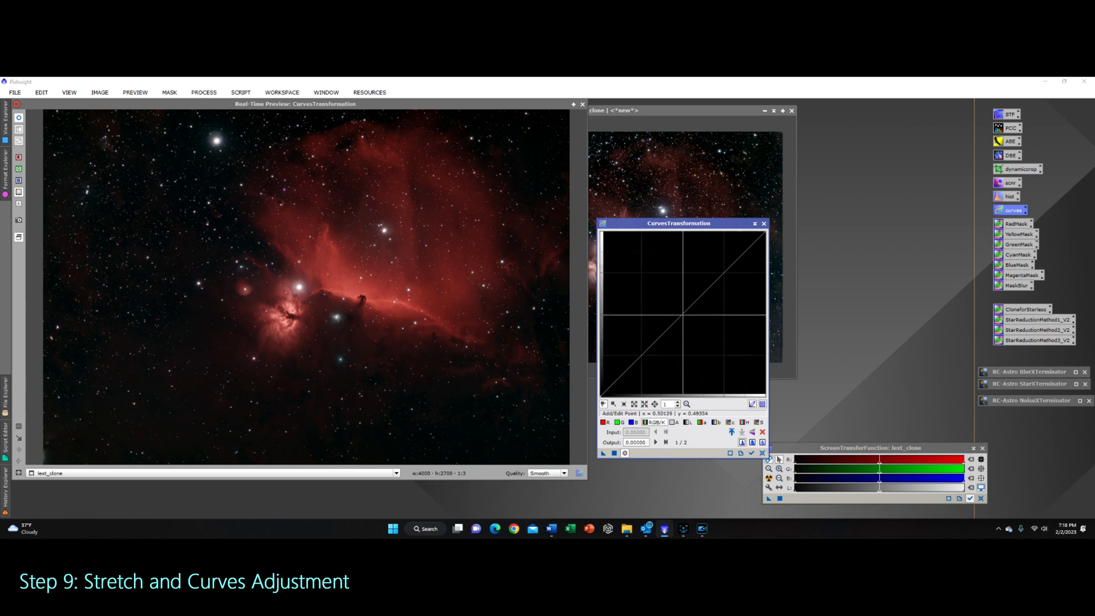
pyautogui.moveTo(684, 313)
pyautogui.mouseDown()
pyautogui.moveTo(642, 282)
pyautogui.moveTo(756, 394)
pyautogui.moveTo(683, 313)
pyautogui.mouseUp()
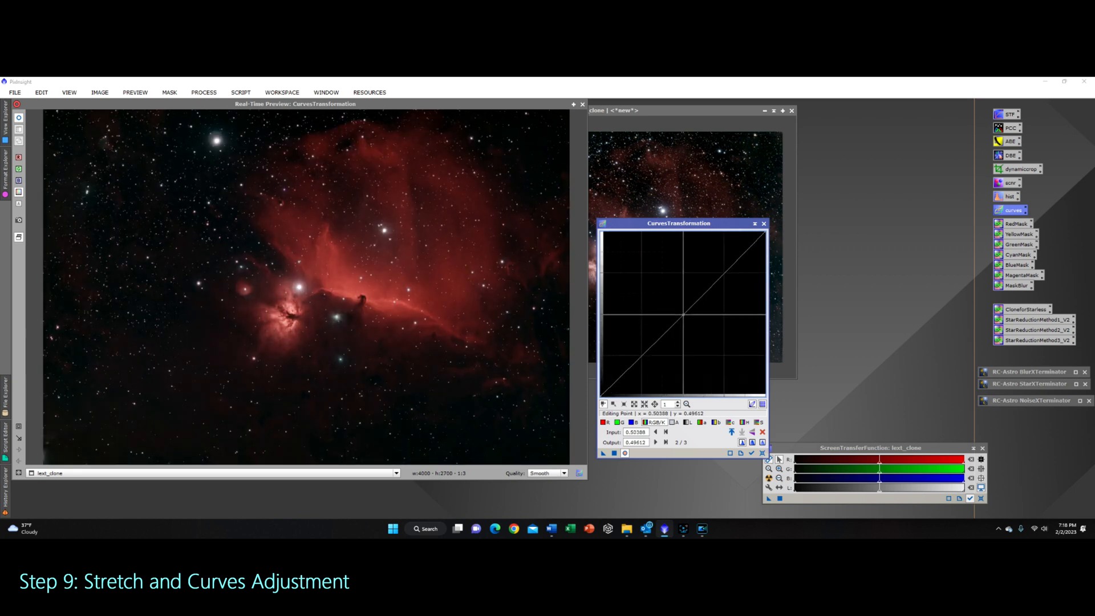
pyautogui.click(642, 355)
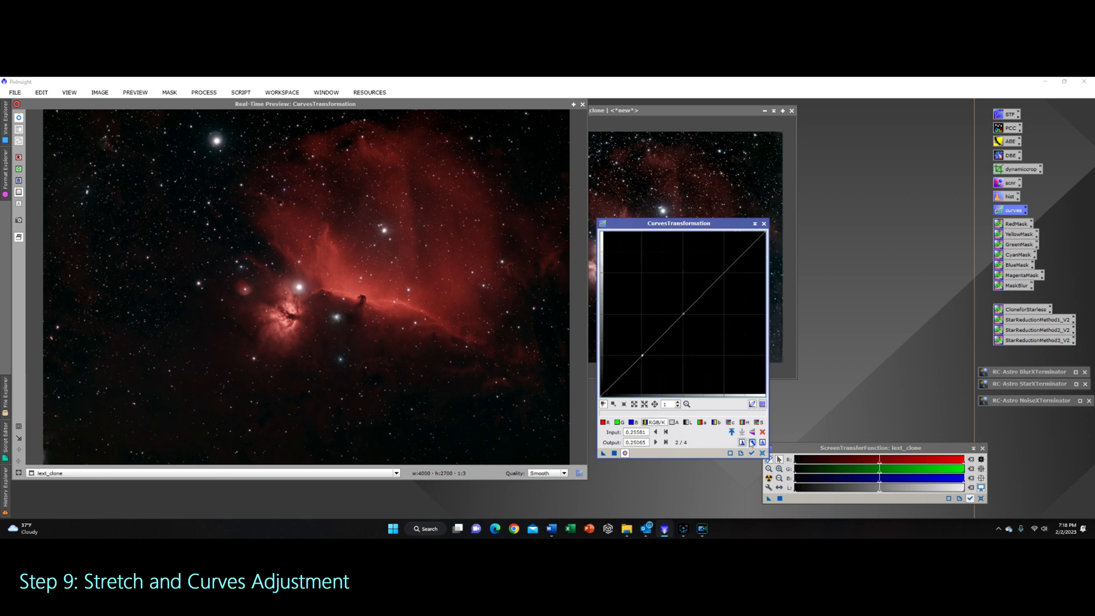
pyautogui.click(762, 453)
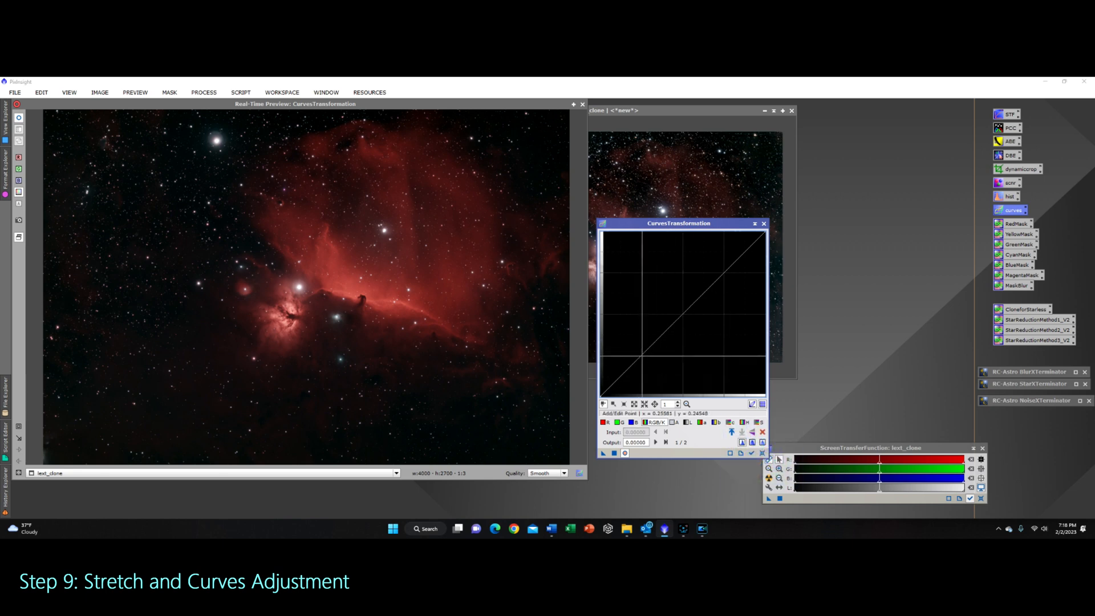
# Step: Lift lext_clone's highlights with an RGB/K curve point at about 0.73 input, 0.77 output, and apply it
pyautogui.click(641, 355)
pyautogui.moveTo(641, 355); pyautogui.dragTo(643, 358)
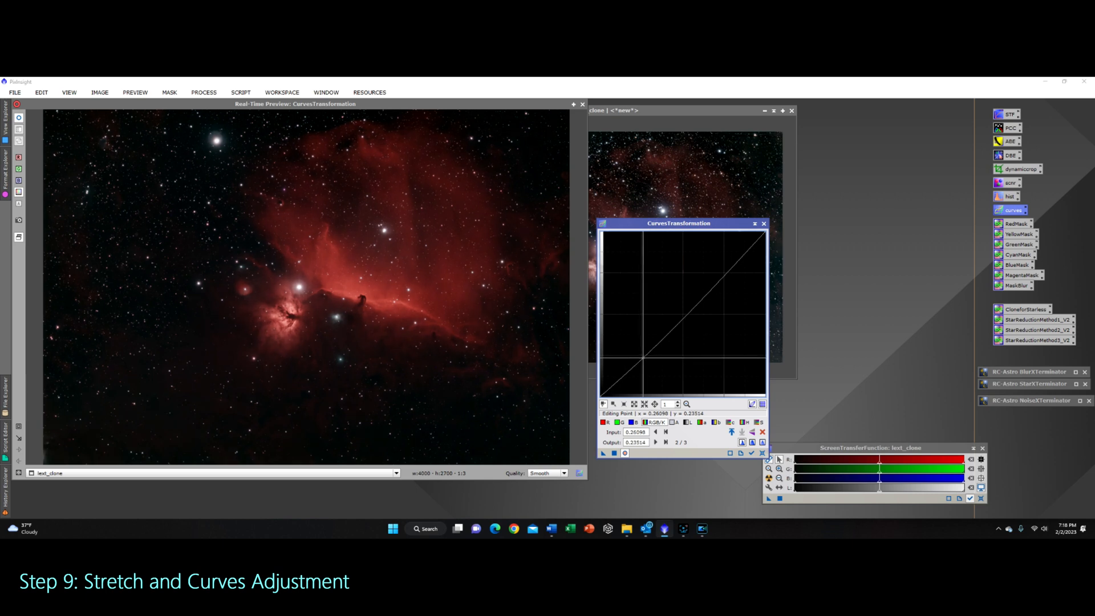
pyautogui.click(725, 273)
pyautogui.moveTo(724, 272); pyautogui.dragTo(721, 270)
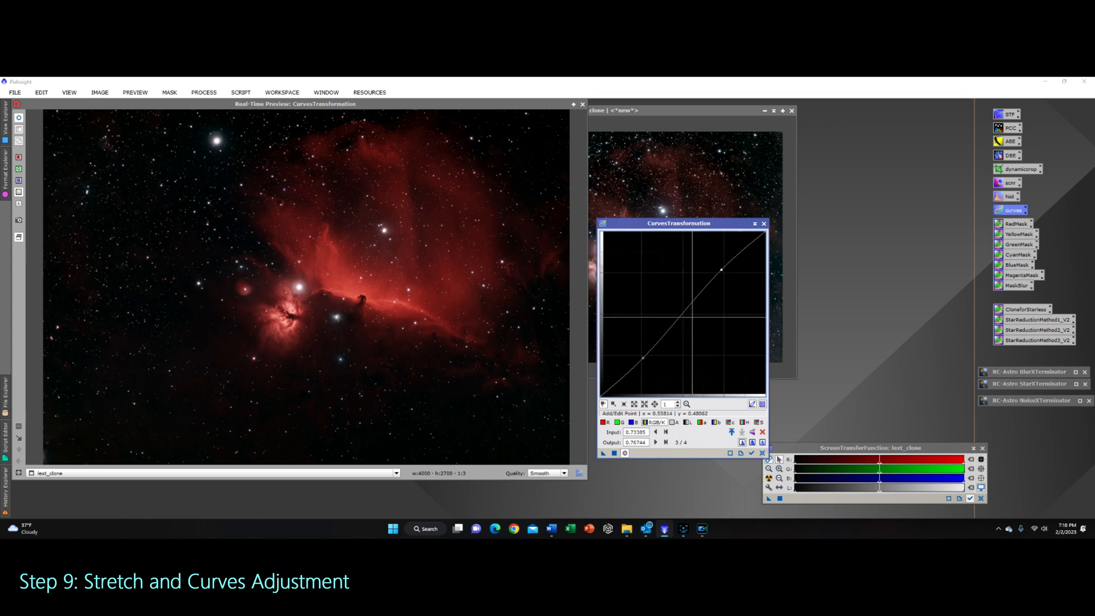
pyautogui.click(20, 119)
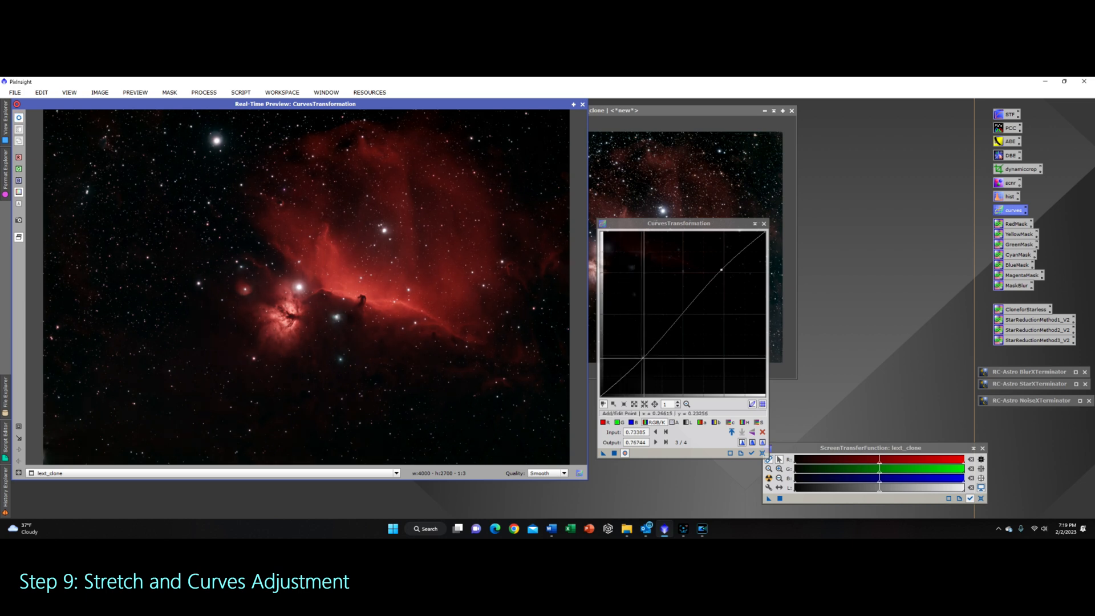
pyautogui.click(644, 358)
pyautogui.moveTo(645, 357); pyautogui.dragTo(640, 355)
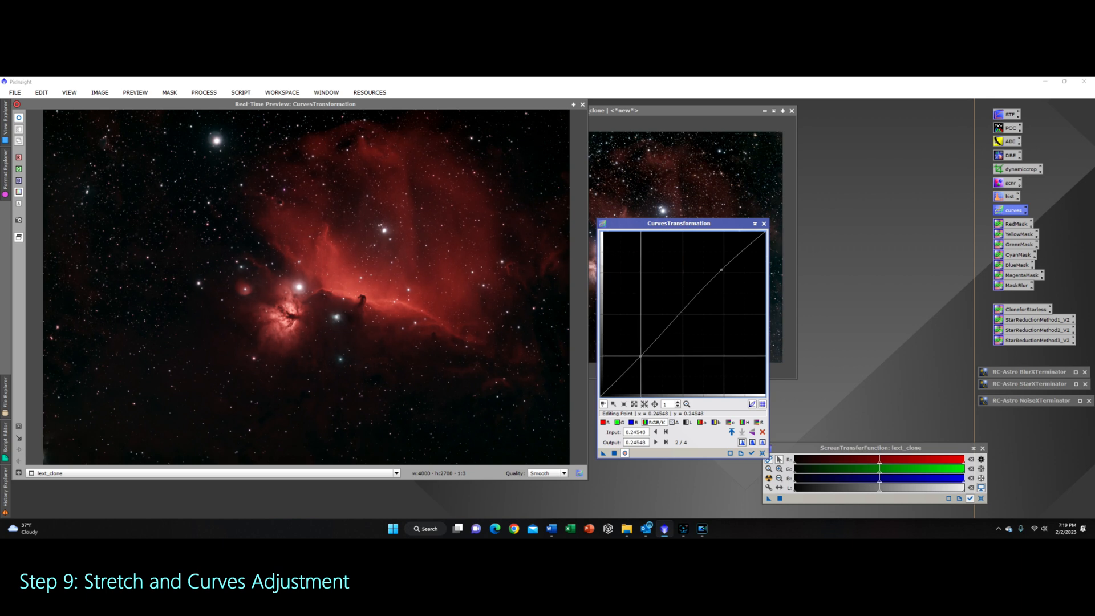
pyautogui.click(19, 118)
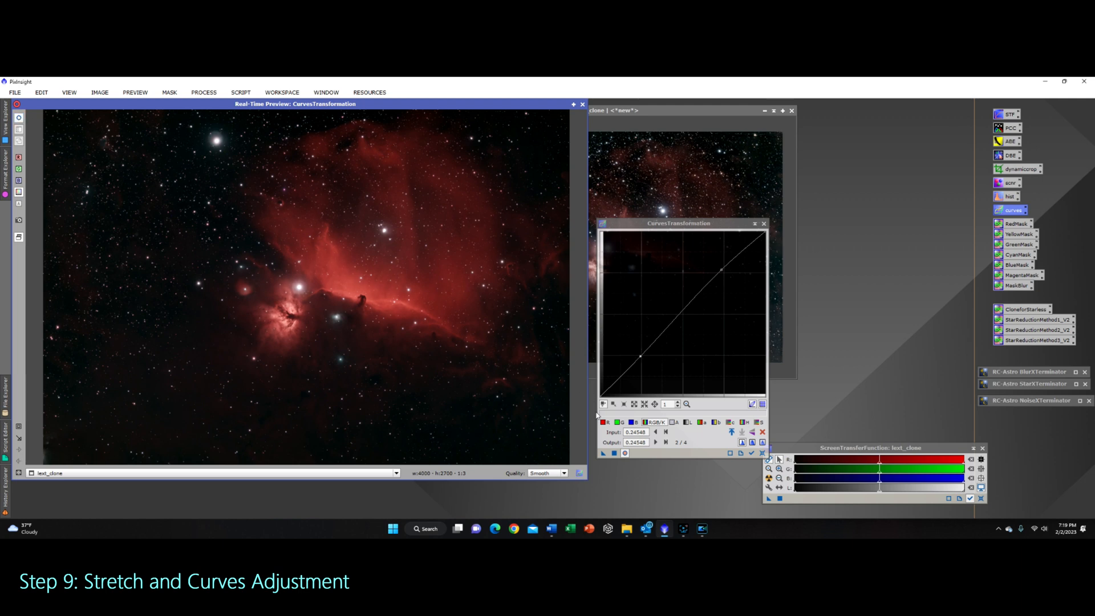
pyautogui.click(614, 454)
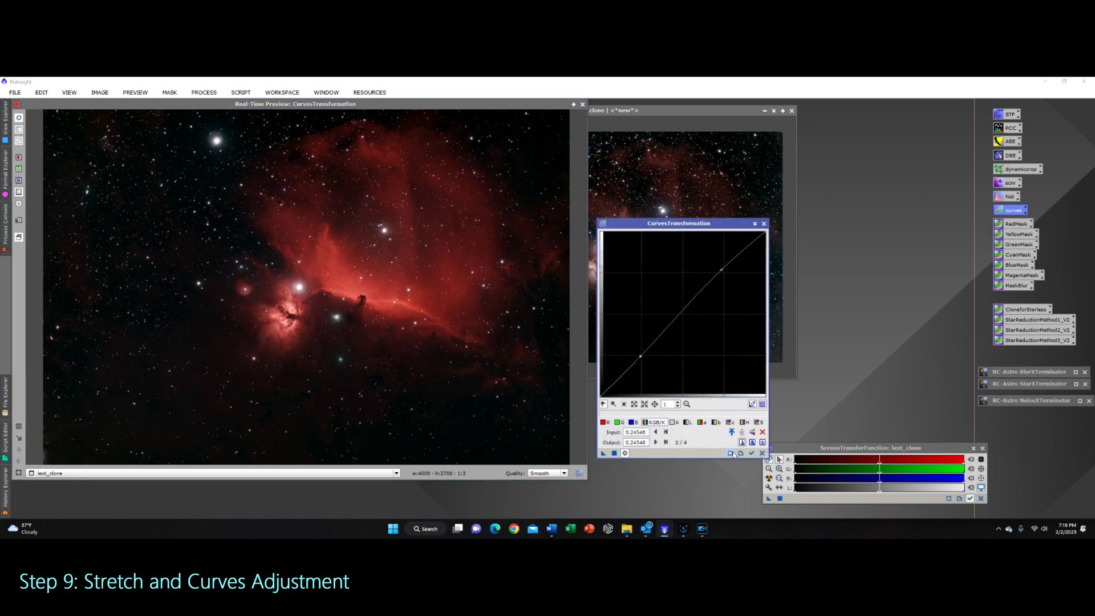
# Step: Boost lext_clone's saturation with a curve point at about 0.48 input, 0.52 output, apply it and close the preview
pyautogui.click(762, 453)
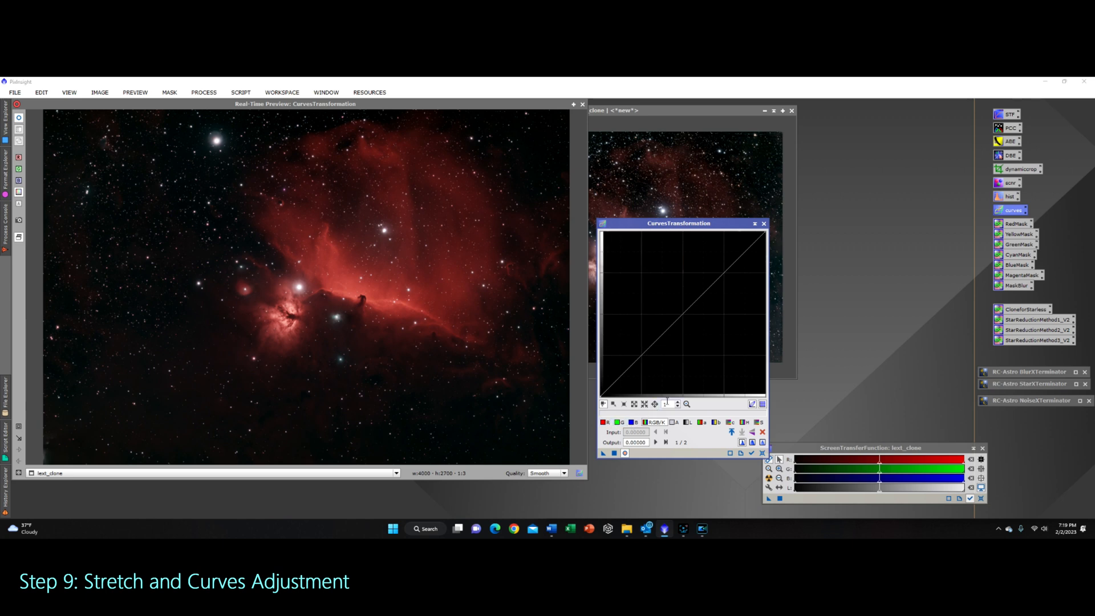
pyautogui.click(759, 422)
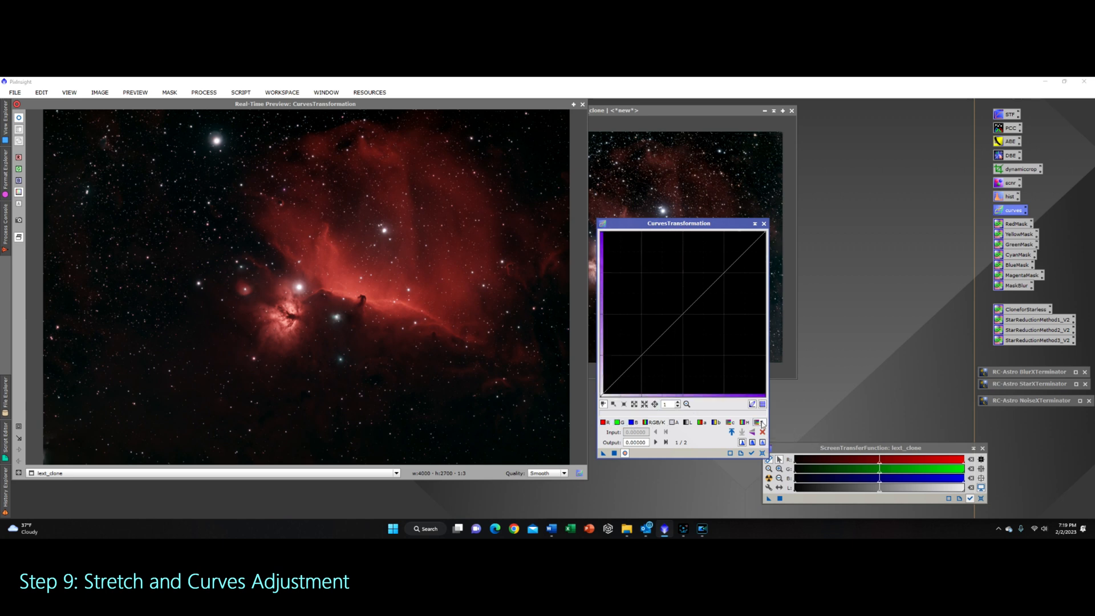
pyautogui.click(706, 332)
pyautogui.moveTo(707, 332); pyautogui.dragTo(678, 320)
pyautogui.click(761, 454)
pyautogui.moveTo(660, 336); pyautogui.dragTo(680, 310)
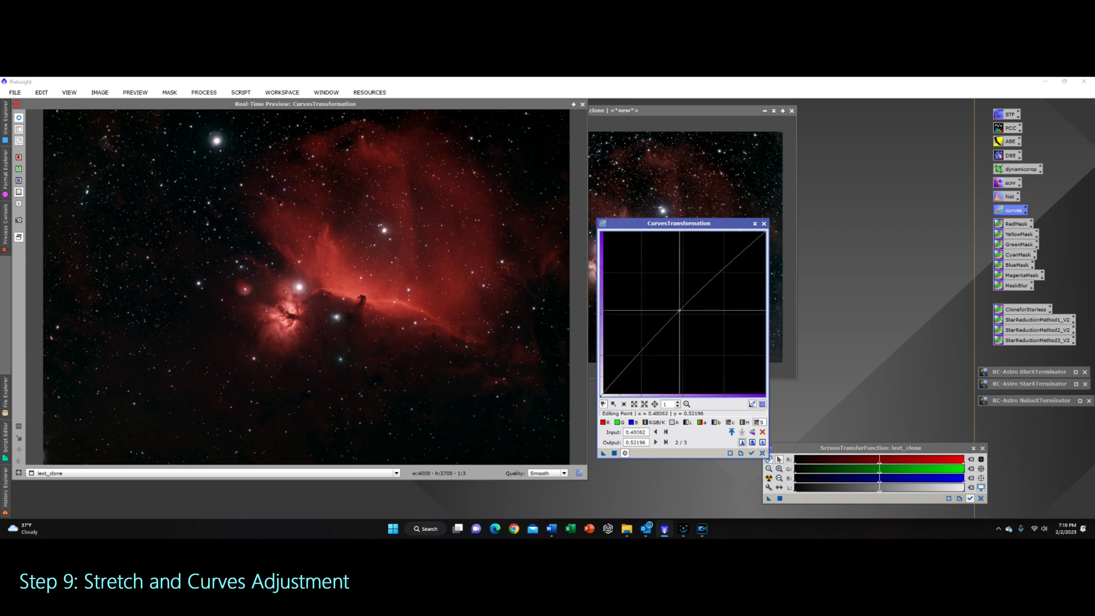
pyautogui.click(21, 119)
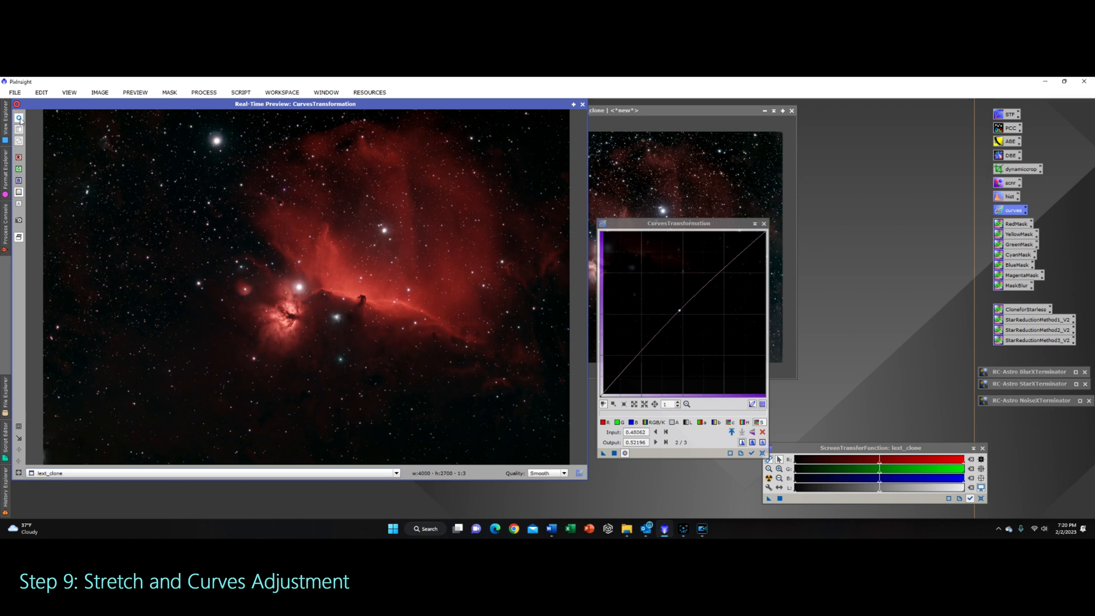
pyautogui.click(599, 448)
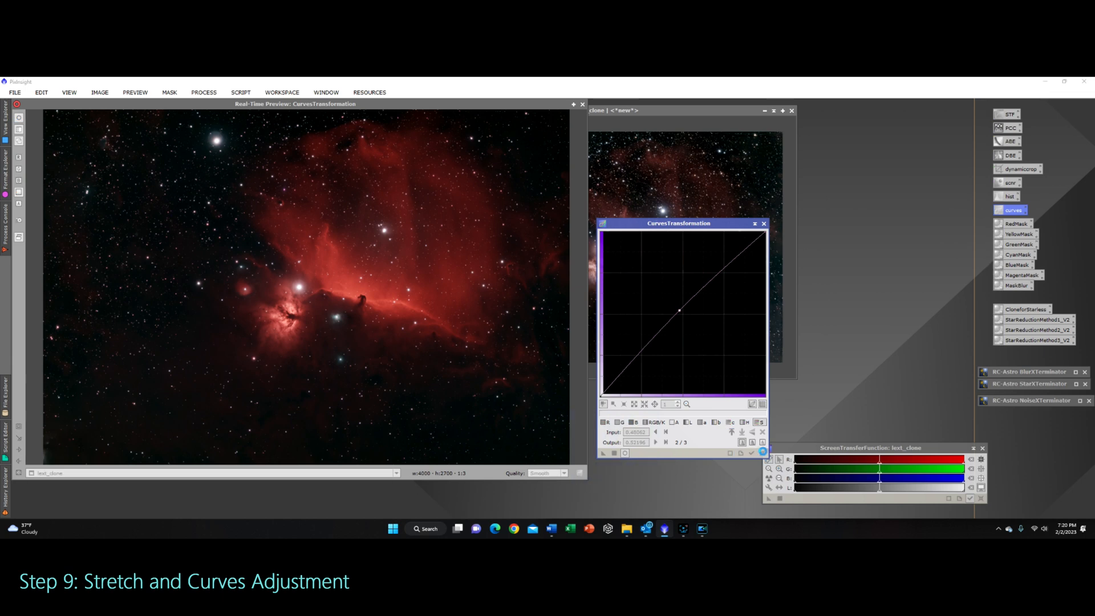
pyautogui.click(763, 453)
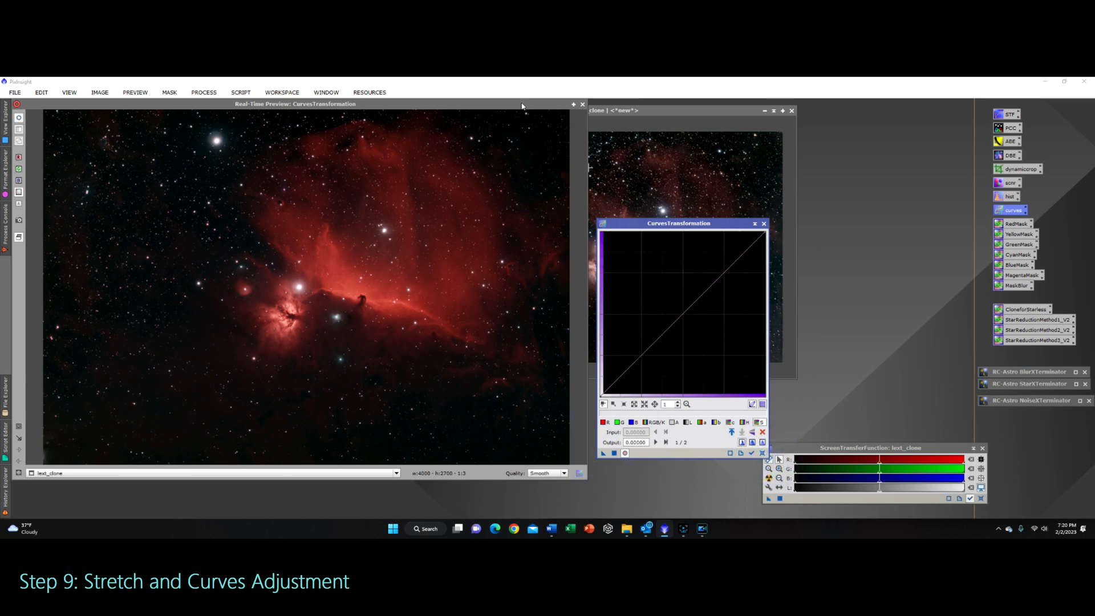
pyautogui.click(583, 105)
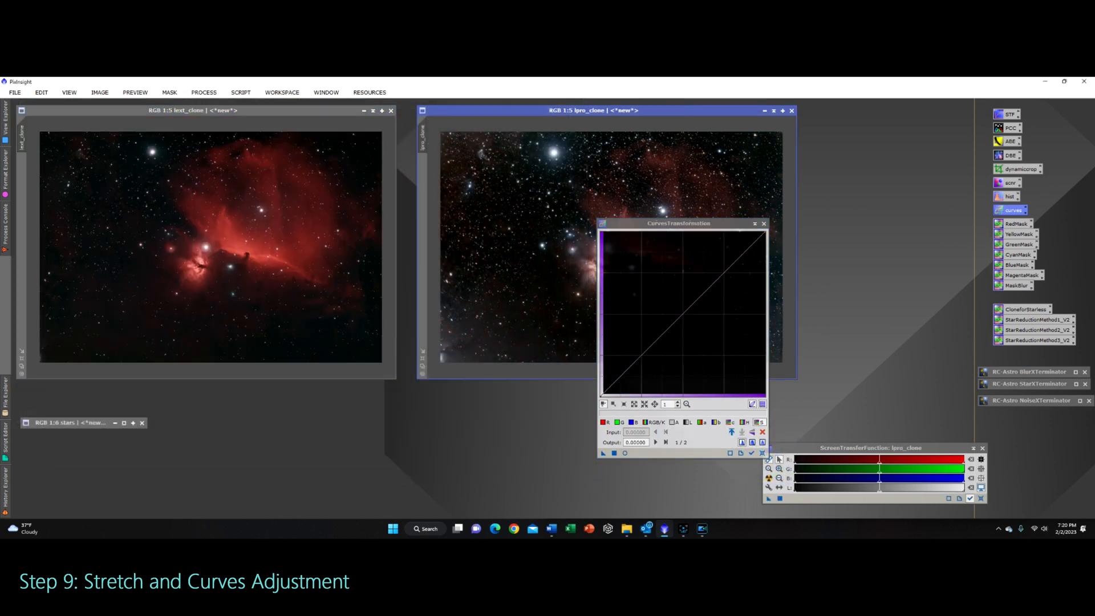
# Step: Open a real-time preview of lpro_clone and shape an RGB/K curve with points near 0.25/0.24 and 0.73/0.78
pyautogui.click(627, 453)
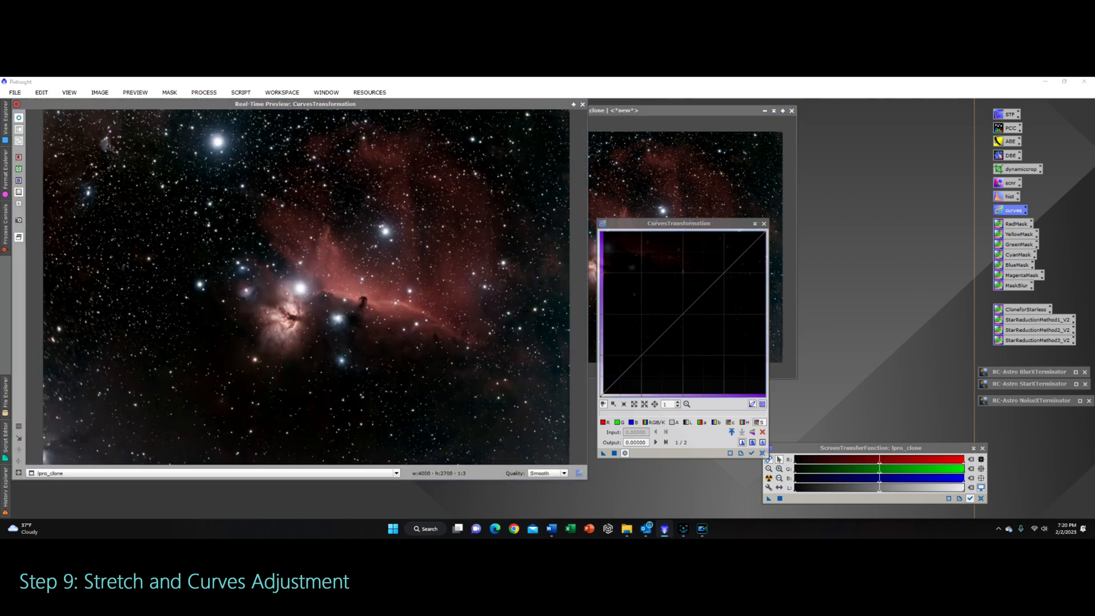
pyautogui.click(657, 422)
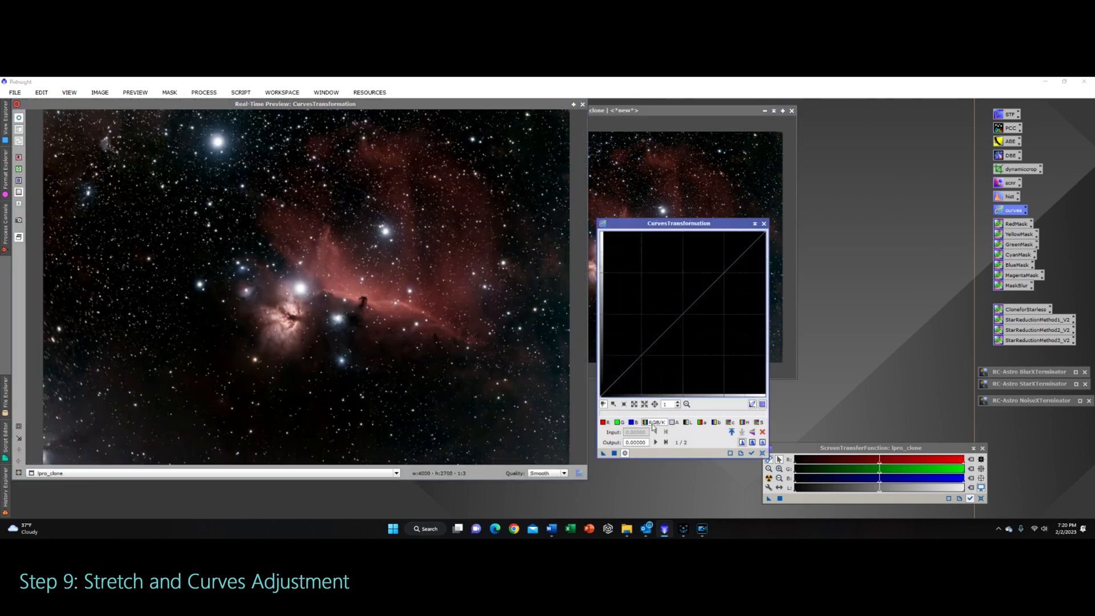
pyautogui.click(642, 356)
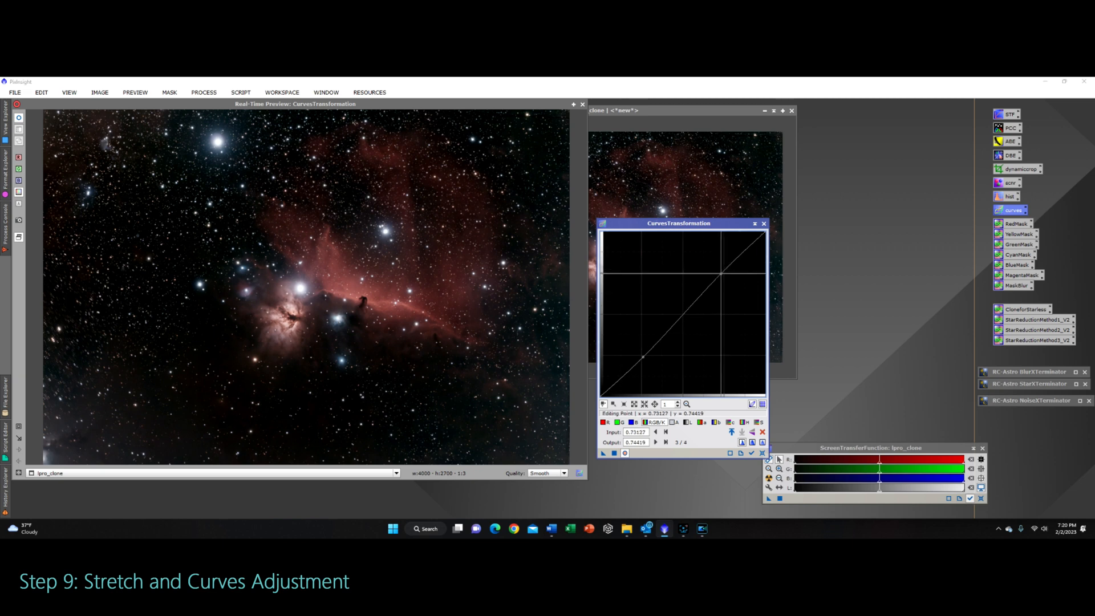
pyautogui.click(719, 268)
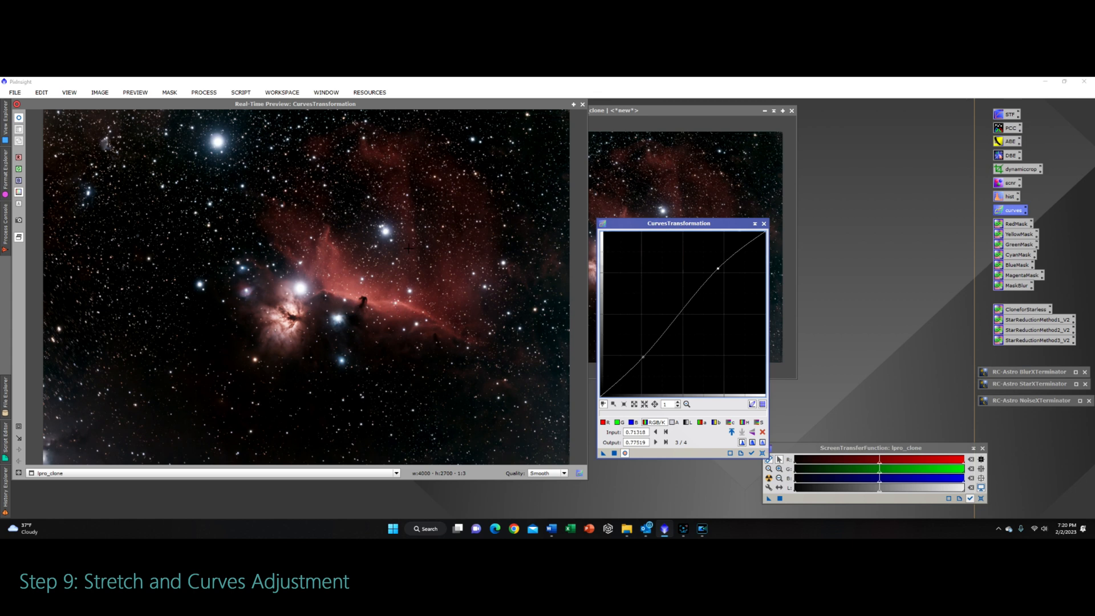
pyautogui.moveTo(718, 268)
pyautogui.mouseDown()
pyautogui.moveTo(707, 251)
pyautogui.moveTo(725, 275)
pyautogui.moveTo(710, 247)
pyautogui.moveTo(729, 285)
pyautogui.moveTo(721, 268)
pyautogui.mouseUp()
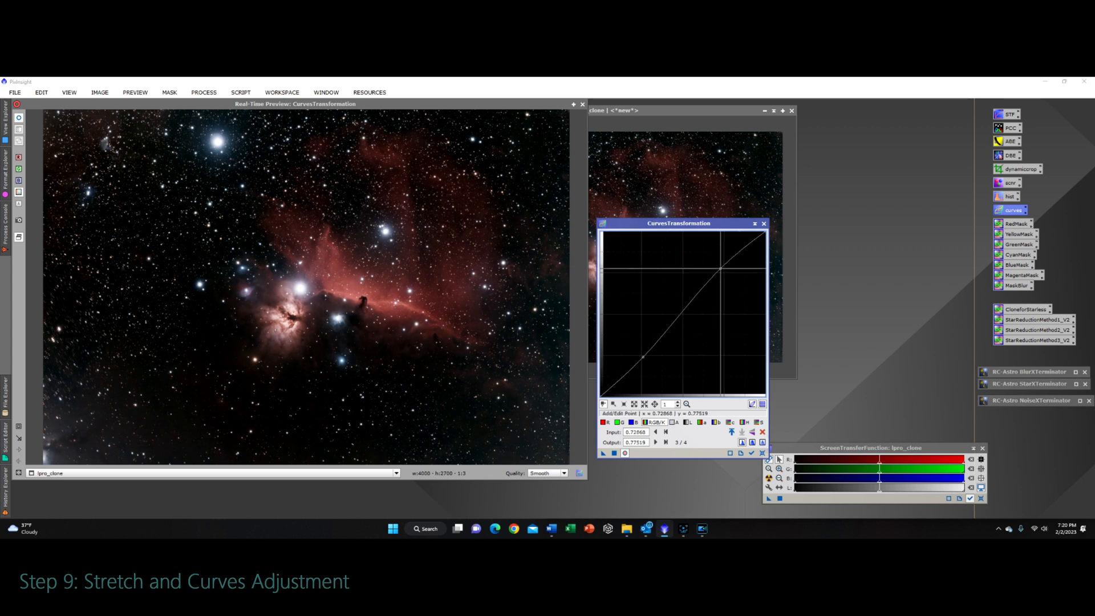
# Step: Apply the RGB/K curve to lpro_clone
pyautogui.click(22, 120)
pyautogui.click(21, 122)
pyautogui.click(22, 122)
pyautogui.click(22, 122)
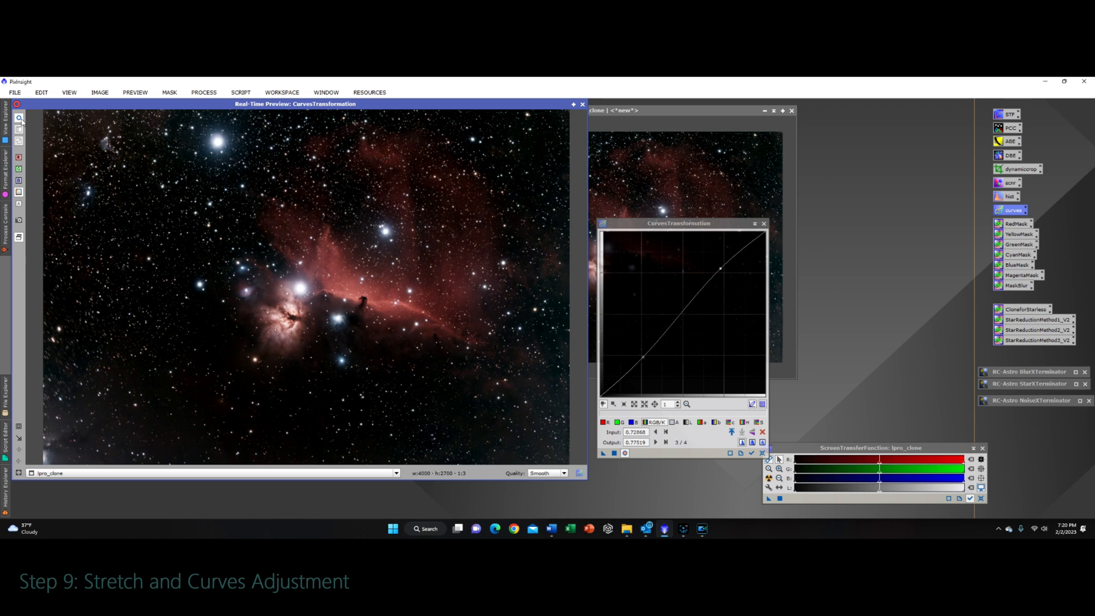
pyautogui.click(623, 453)
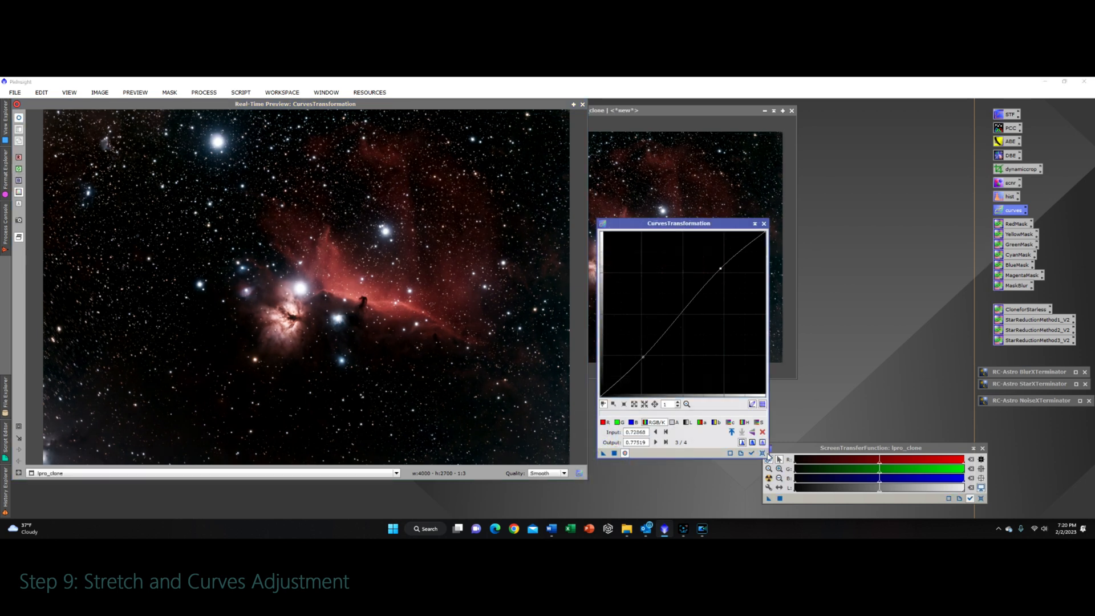
# Step: Boost lpro_clone's saturation with a curve point near 0.50 input, 0.51 output, apply it, and close the curves dialog and preview
pyautogui.click(759, 422)
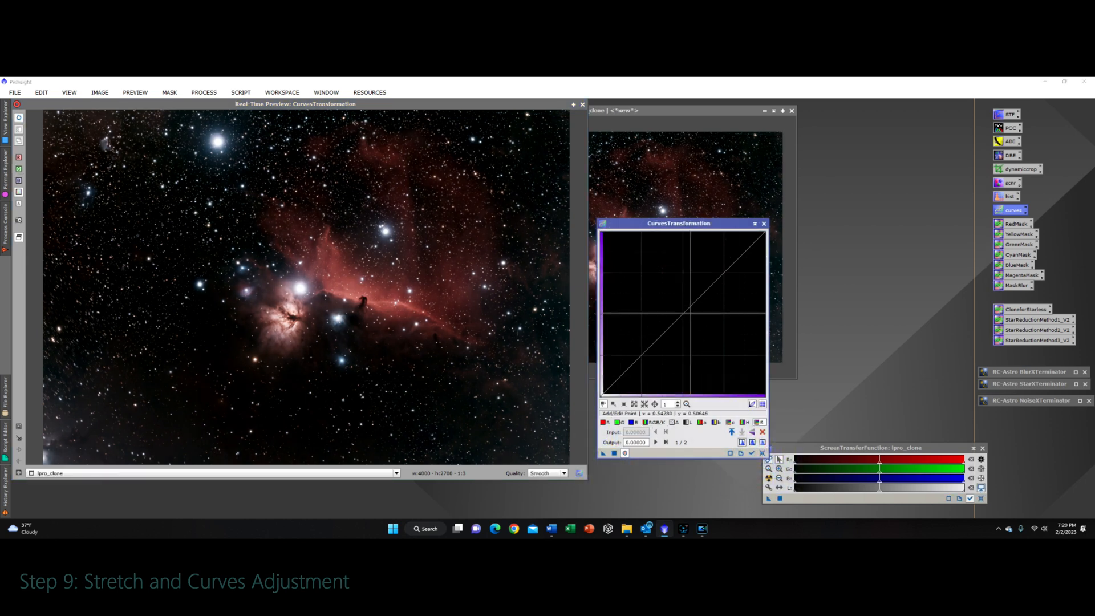
pyautogui.click(683, 312)
pyautogui.moveTo(683, 312)
pyautogui.mouseDown()
pyautogui.moveTo(674, 300)
pyautogui.moveTo(737, 353)
pyautogui.moveTo(682, 314)
pyautogui.mouseUp()
pyautogui.click(761, 453)
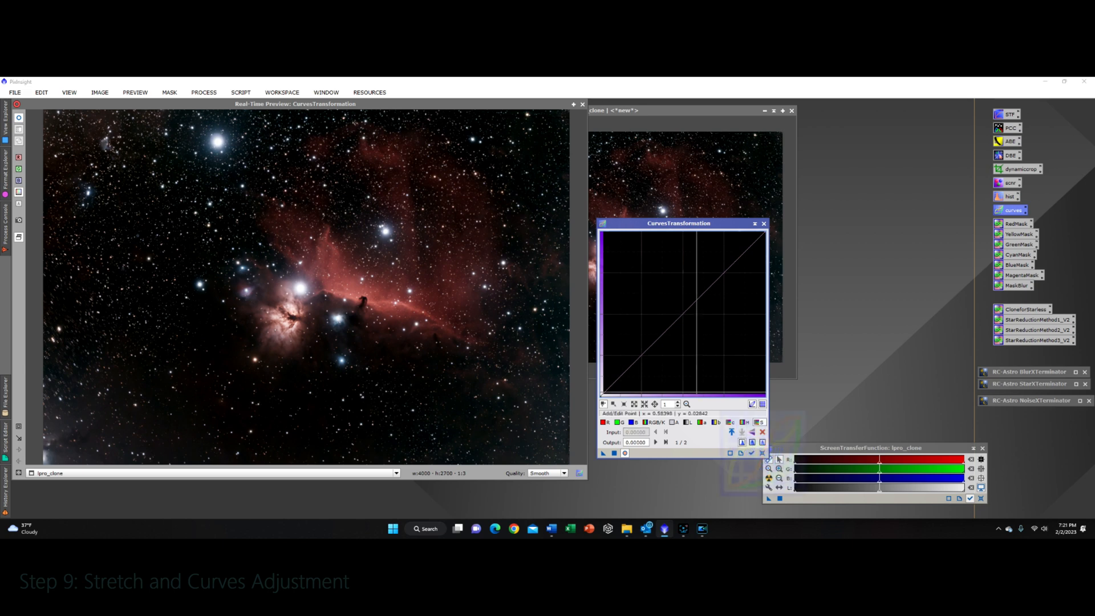
pyautogui.click(765, 224)
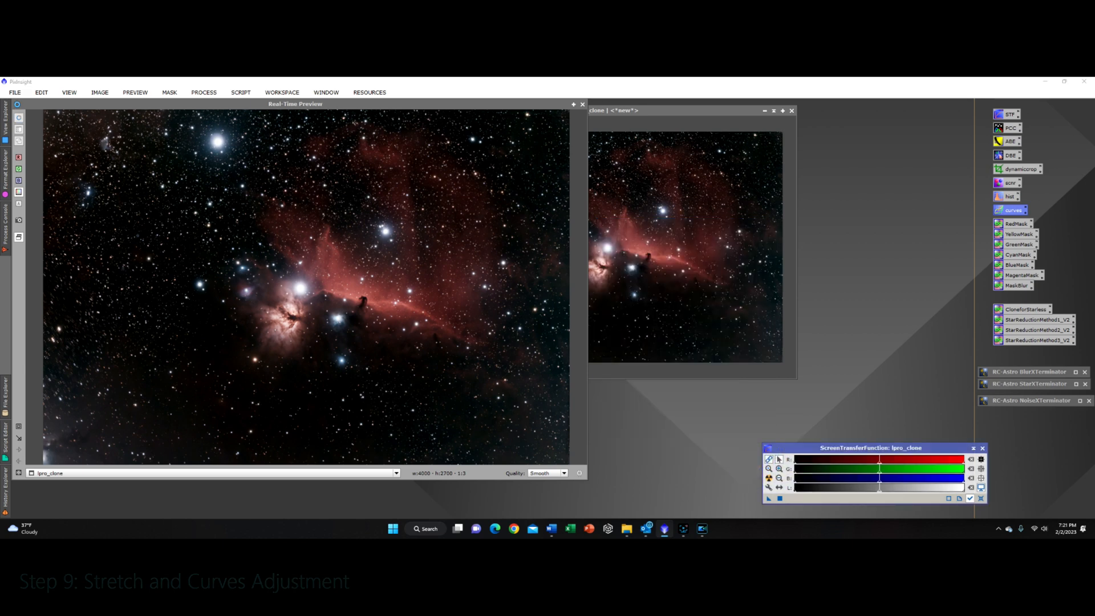
pyautogui.click(583, 105)
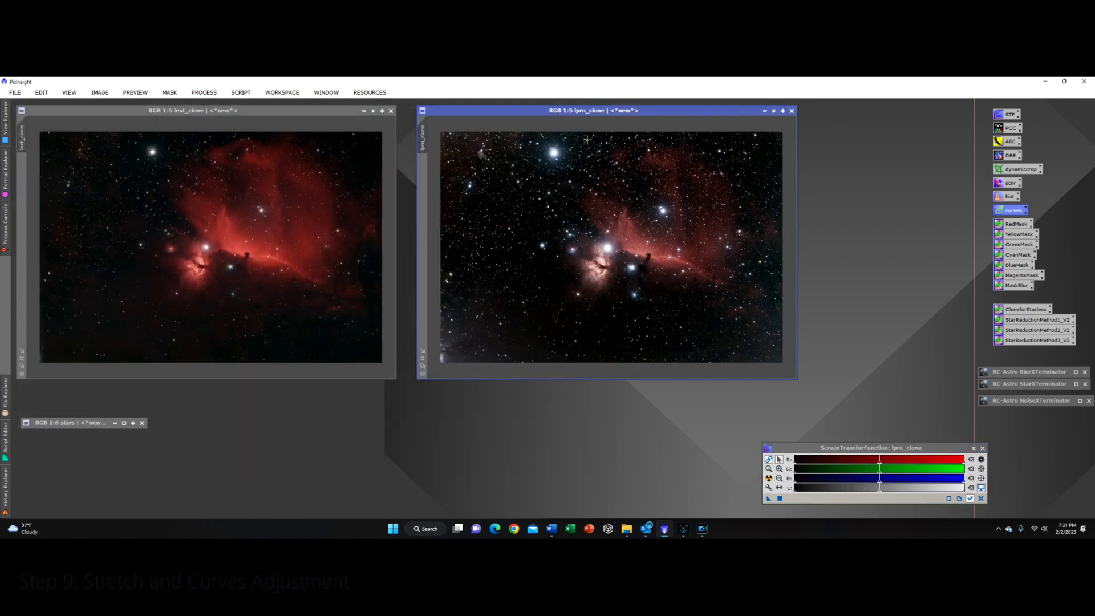
# Step: Open SCNR and set it to remove Green with Average Neutral protection at amount 0.90
pyautogui.moveTo(651, 114); pyautogui.dragTo(634, 113)
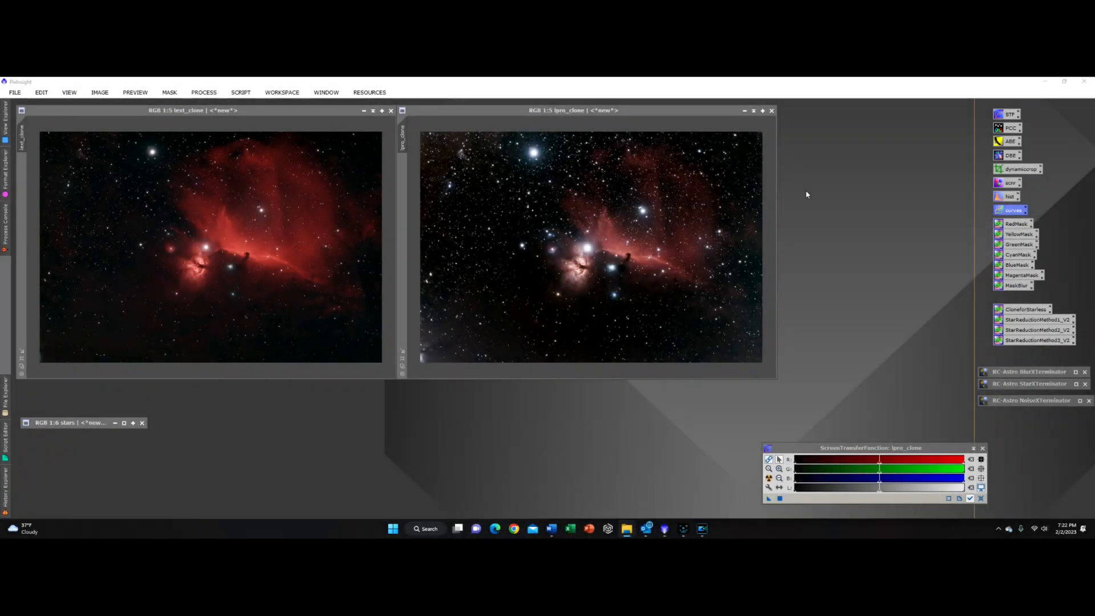
pyautogui.doubleClick(1008, 183)
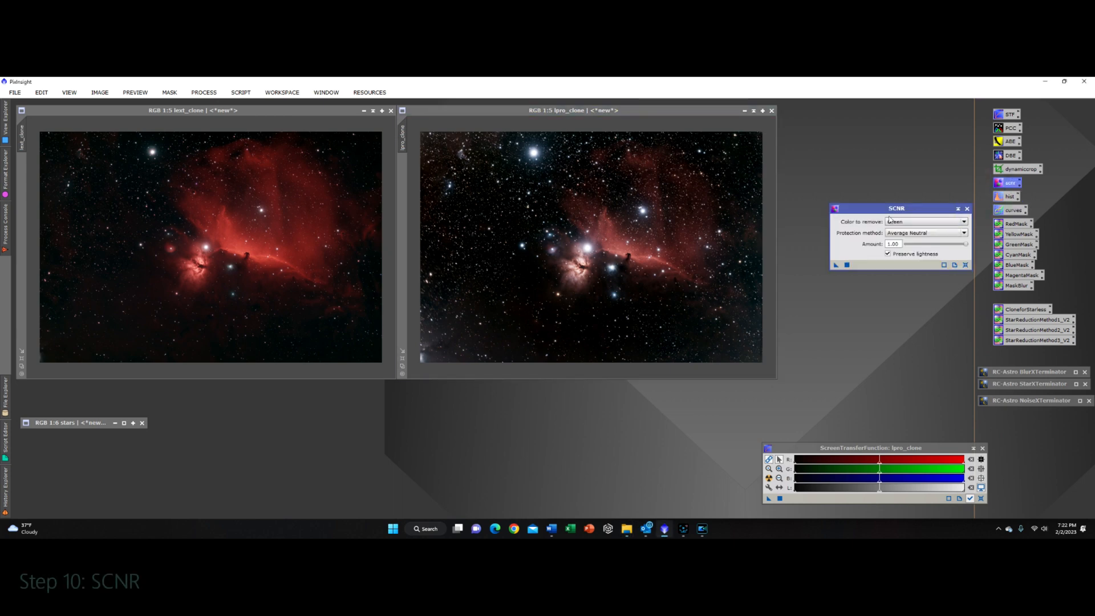
pyautogui.moveTo(875, 211); pyautogui.dragTo(833, 209)
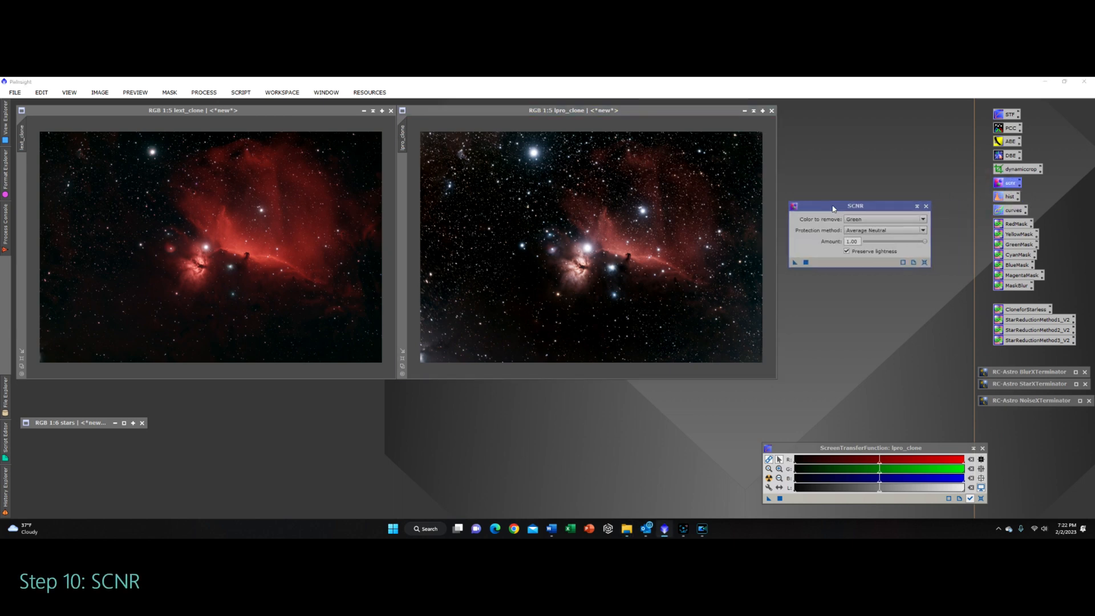
pyautogui.click(871, 220)
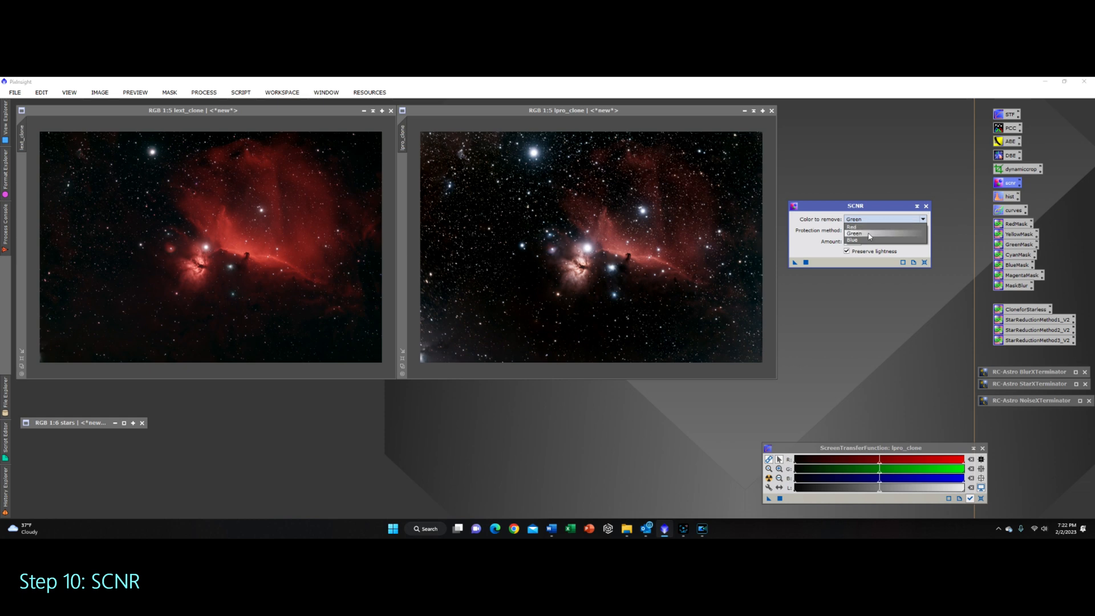
pyautogui.click(863, 235)
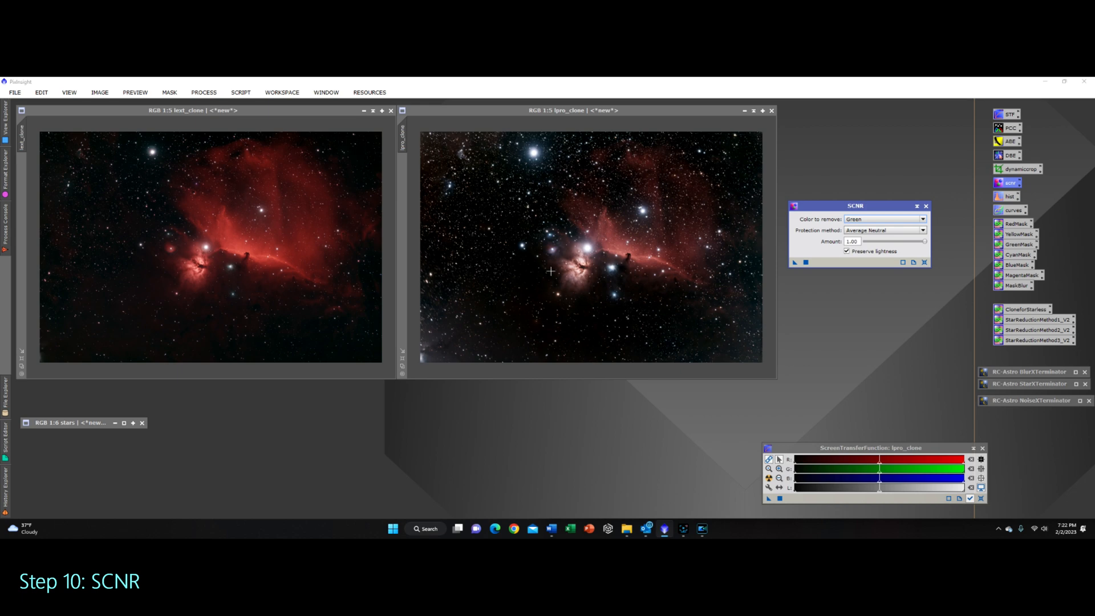
pyautogui.moveTo(928, 242); pyautogui.dragTo(919, 245)
# Step: Apply SCNR to both lext_clone and lpro_clone, then close the SCNR dialog
pyautogui.moveTo(794, 263); pyautogui.dragTo(185, 272)
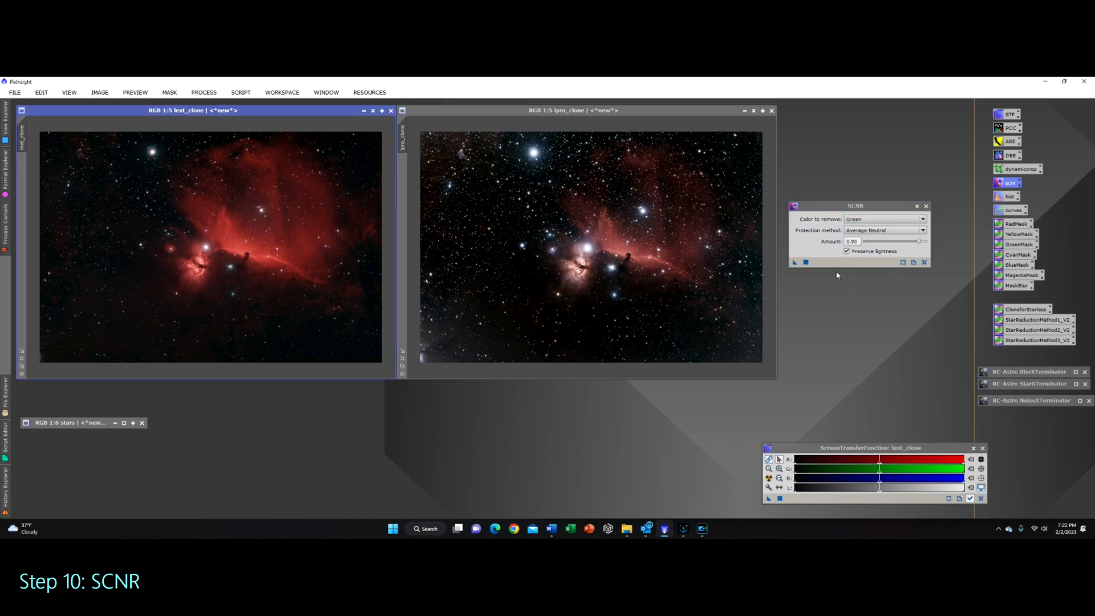
pyautogui.moveTo(797, 267); pyautogui.dragTo(565, 236)
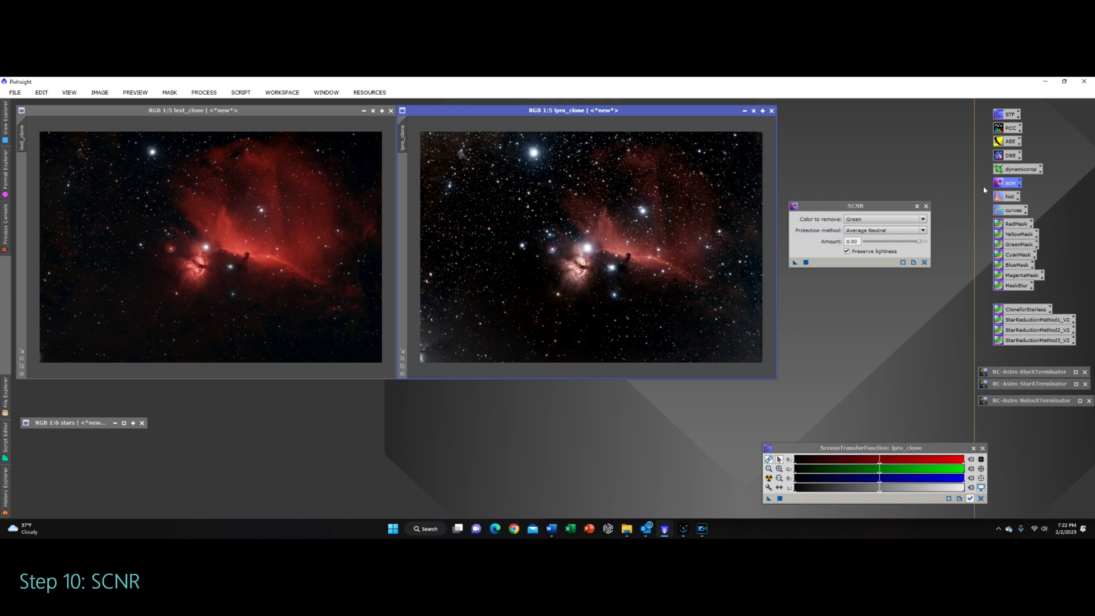
pyautogui.click(926, 206)
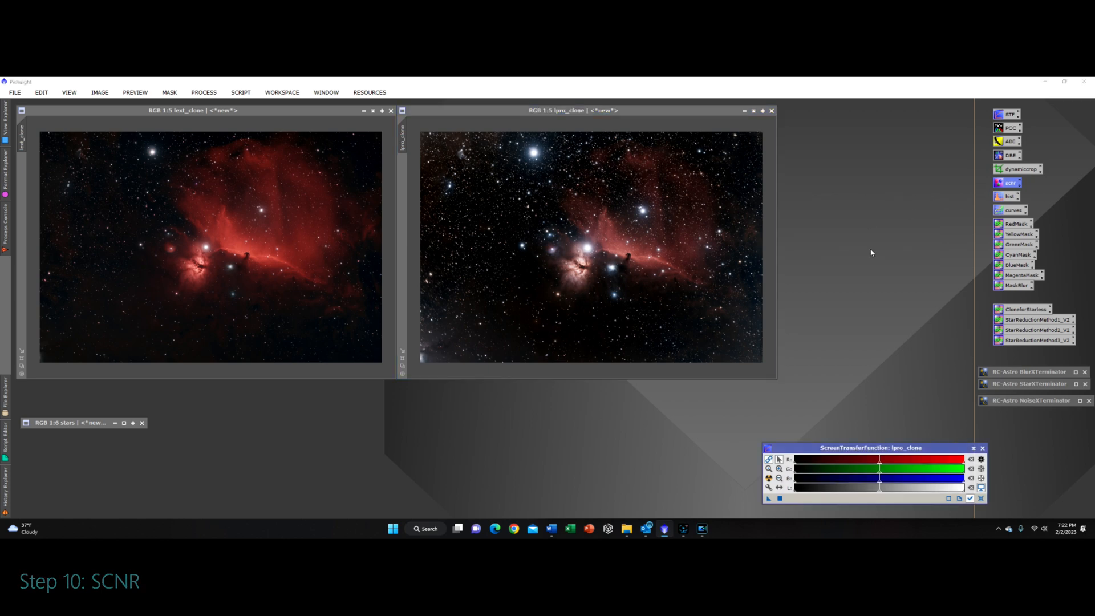
# Step: Restore the minimized stars image window, enlarge it and position it over the other images
pyautogui.moveTo(78, 427); pyautogui.dragTo(528, 258)
pyautogui.click(576, 257)
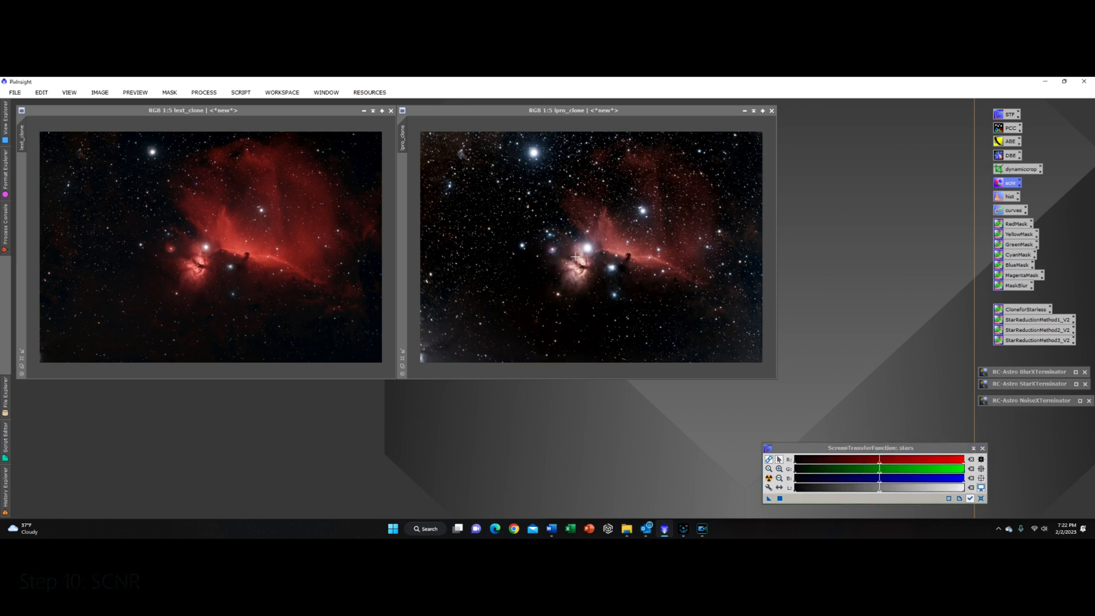
pyautogui.moveTo(449, 310); pyautogui.dragTo(546, 232)
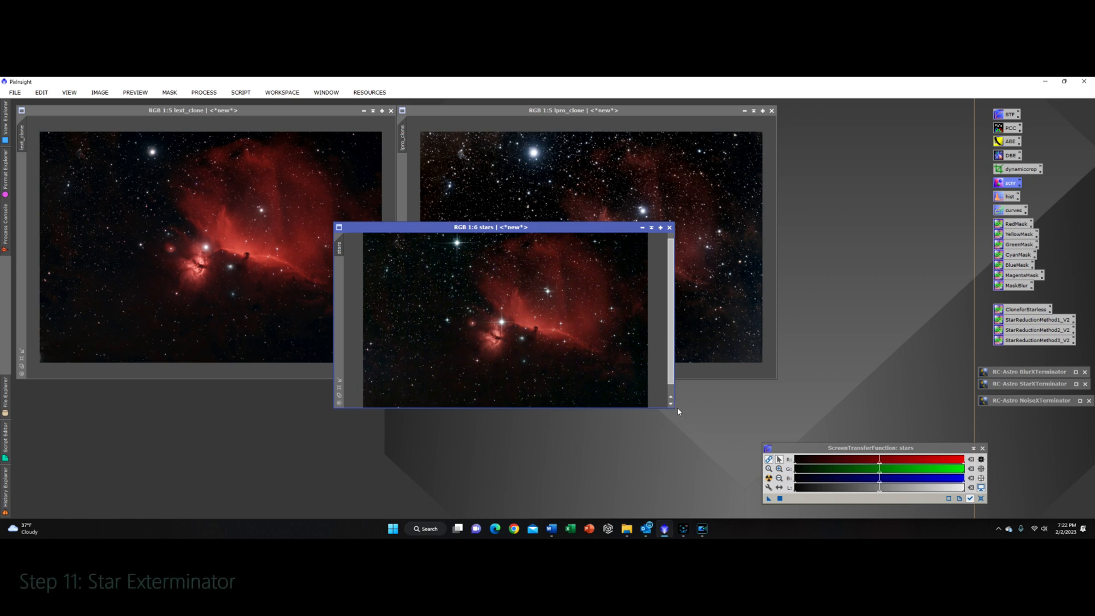
pyautogui.moveTo(676, 412); pyautogui.dragTo(739, 490)
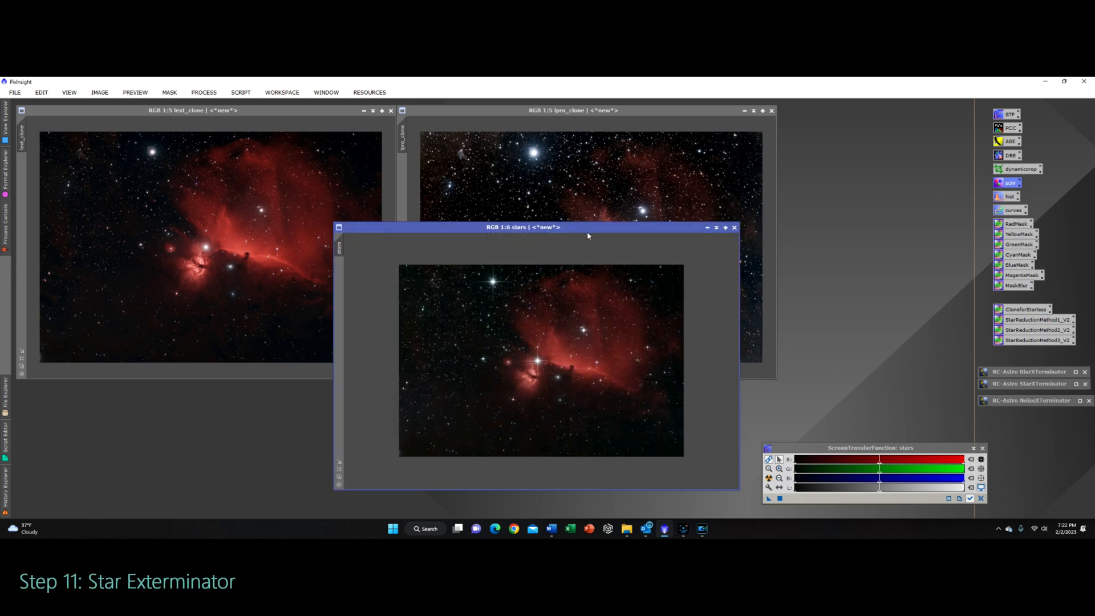
pyautogui.moveTo(589, 233); pyautogui.dragTo(471, 233)
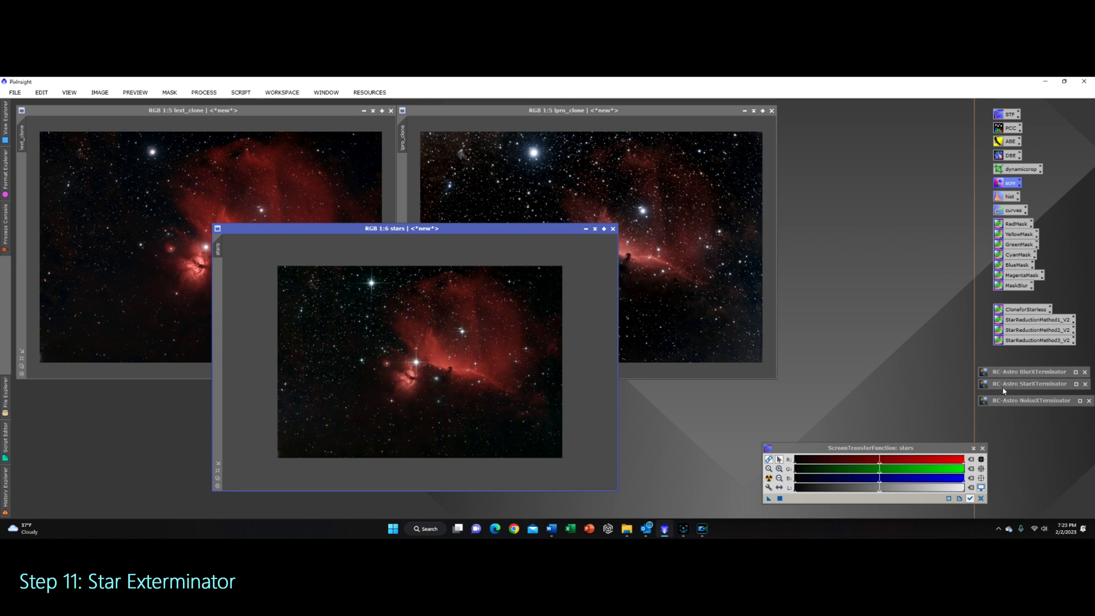
# Step: Run StarXTerminator on the stars image with Generate Star Image enabled
pyautogui.doubleClick(1042, 386)
pyautogui.moveTo(824, 253); pyautogui.dragTo(824, 287)
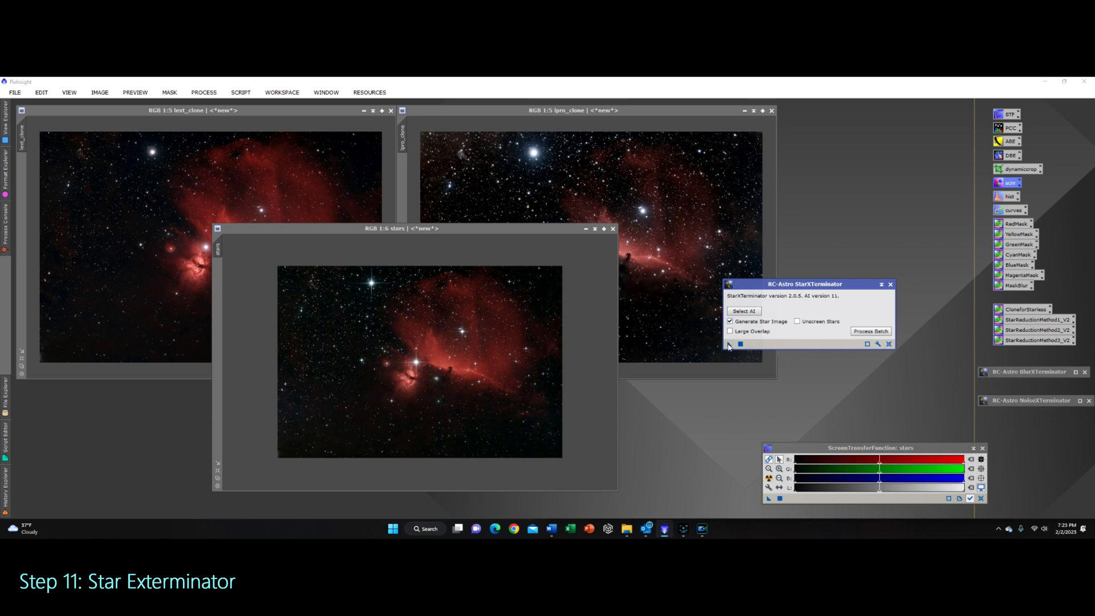
pyautogui.moveTo(728, 345); pyautogui.dragTo(424, 382)
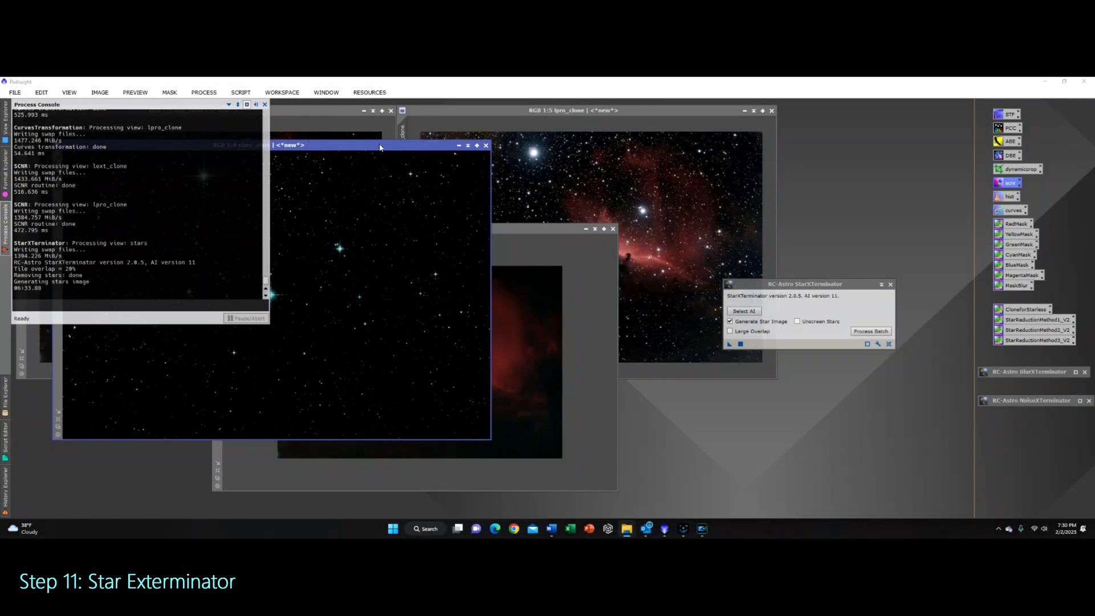
# Step: Close the Process Console and the starless stars image without saving, after rearranging the windows
pyautogui.moveTo(380, 147); pyautogui.dragTo(575, 161)
pyautogui.click(264, 105)
pyautogui.moveTo(488, 166); pyautogui.dragTo(706, 157)
pyautogui.moveTo(397, 236); pyautogui.dragTo(402, 220)
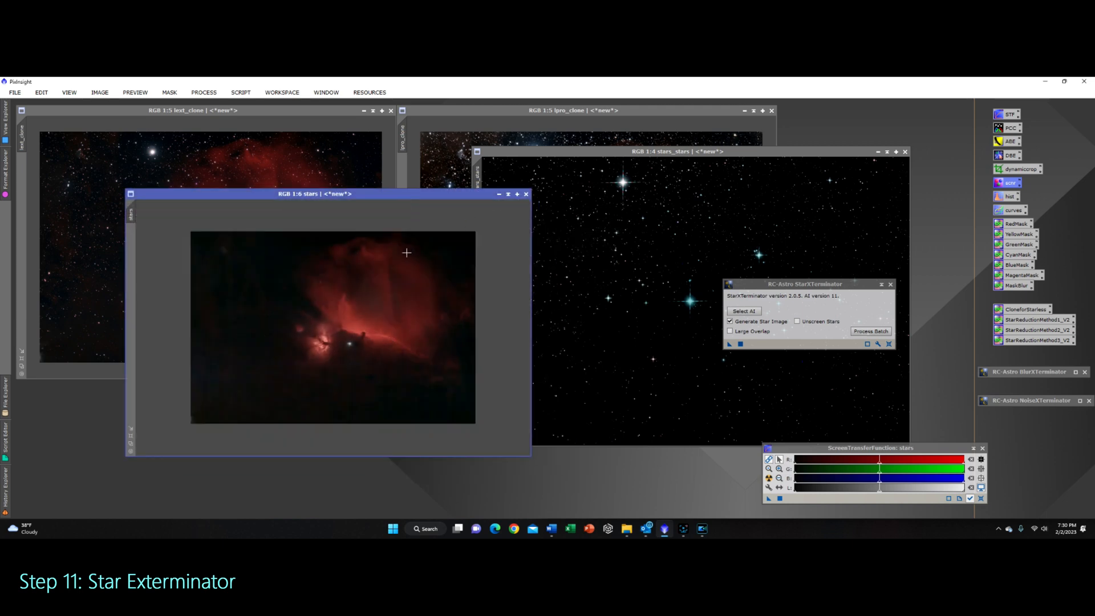
pyautogui.click(526, 195)
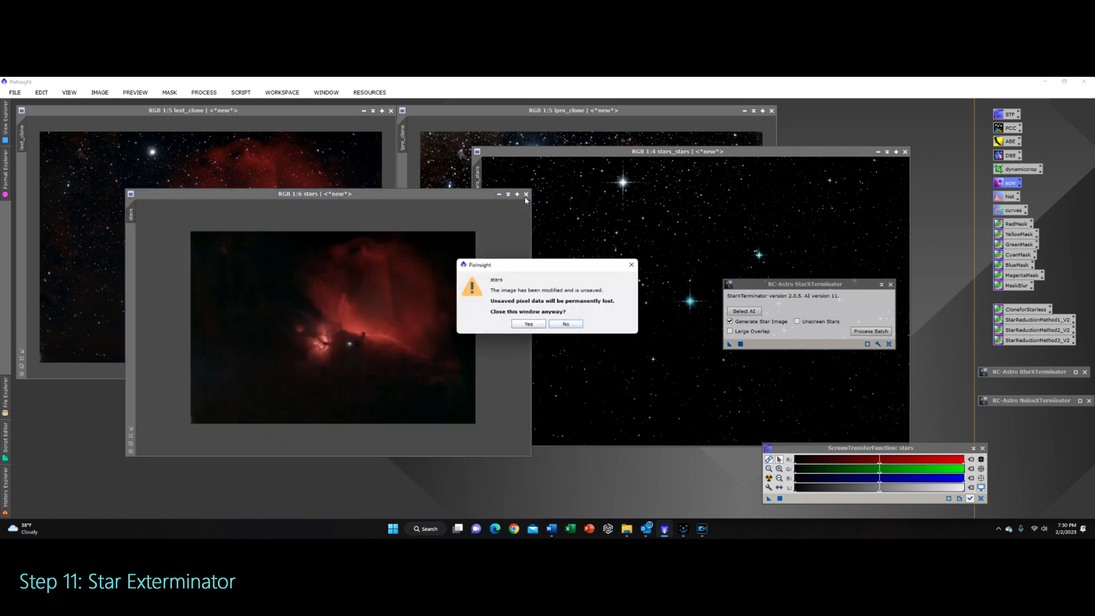
pyautogui.click(530, 324)
# Step: Rename the extracted star image to stars
pyautogui.rightClick(480, 180)
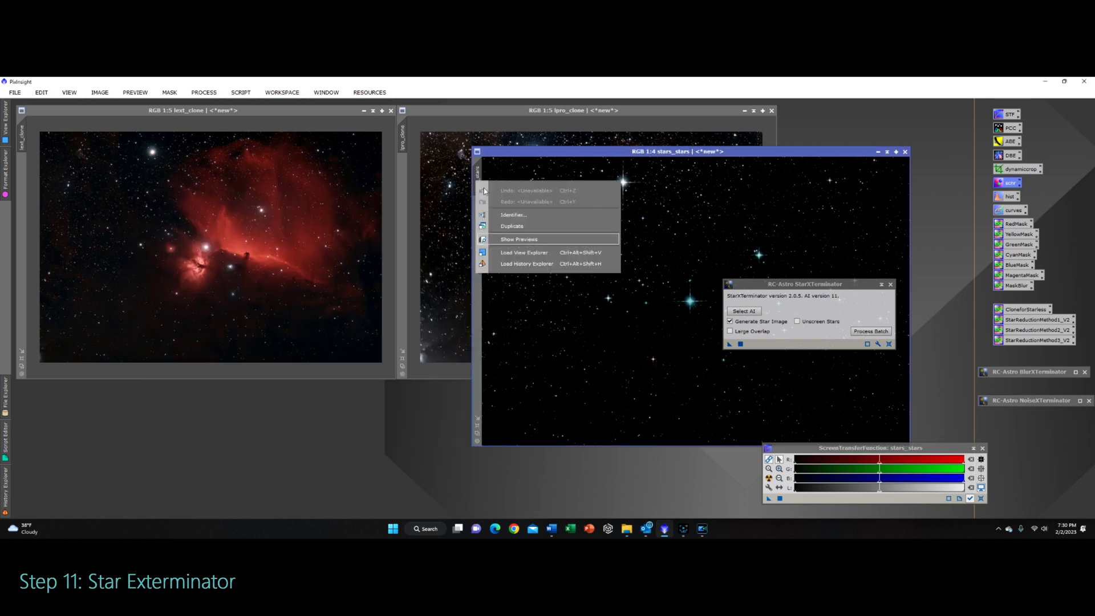
pyautogui.click(521, 218)
pyautogui.write('st')
pyautogui.press('Return')
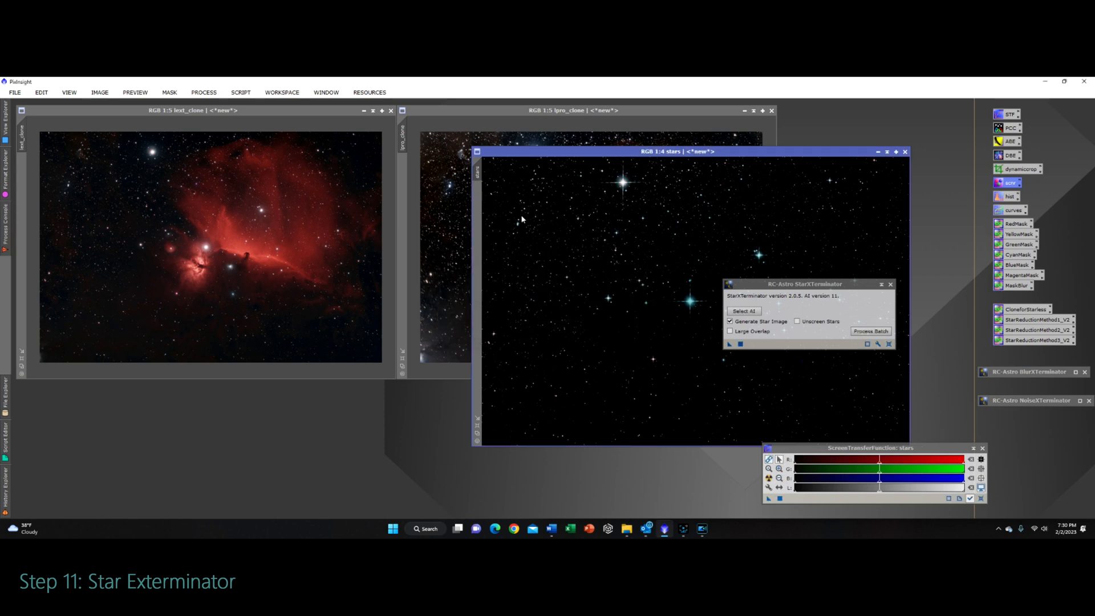
# Step: Minimize the stars window, park it beside the images, and move the StarXTerminator dialog aside
pyautogui.click(887, 152)
pyautogui.moveTo(690, 294); pyautogui.dragTo(841, 128)
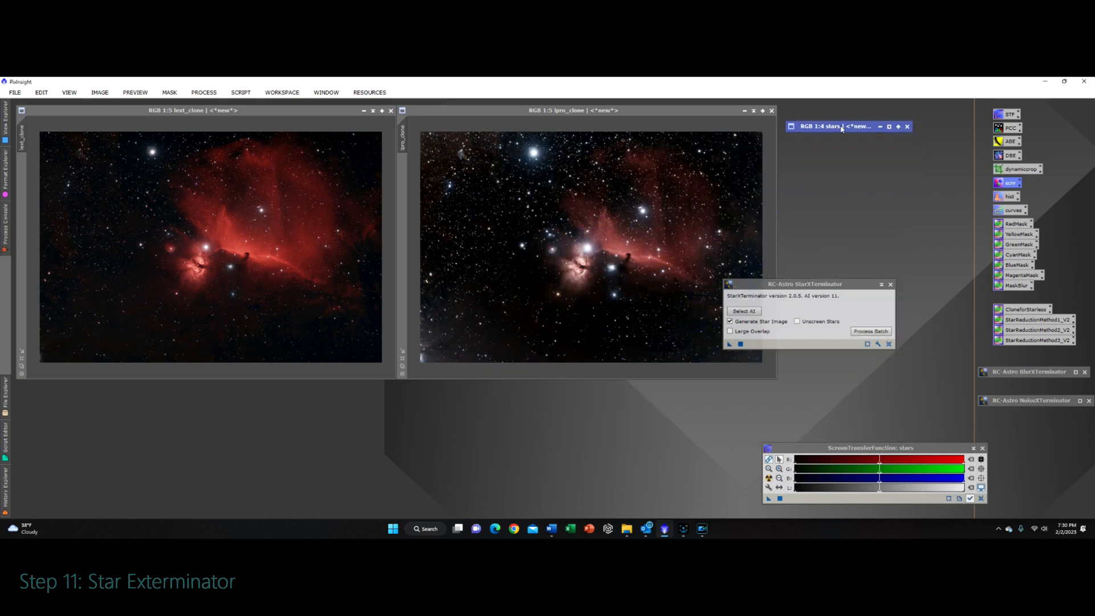
pyautogui.moveTo(741, 283); pyautogui.dragTo(803, 283)
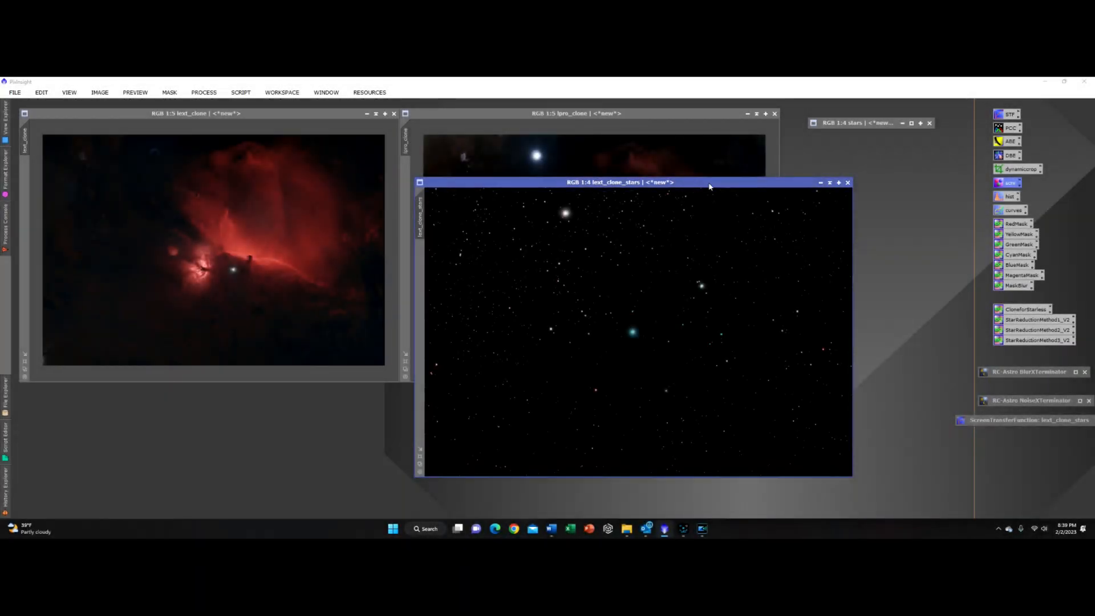
# Step: Restore the stars window and arrange it next to lext_clone_stars for comparison
pyautogui.moveTo(710, 186); pyautogui.dragTo(489, 177)
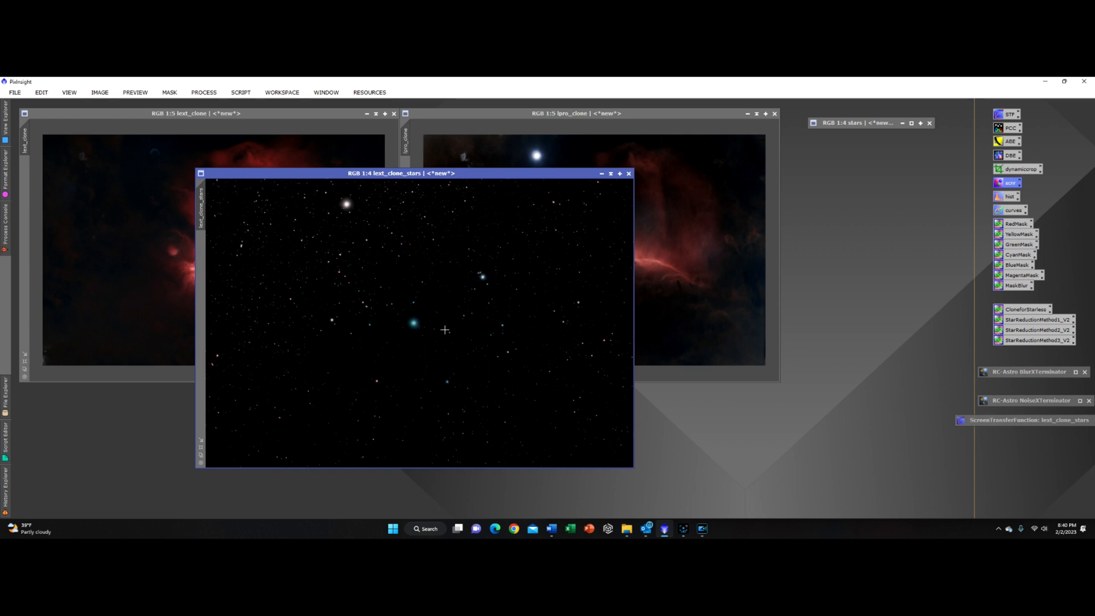
pyautogui.moveTo(493, 174); pyautogui.dragTo(816, 338)
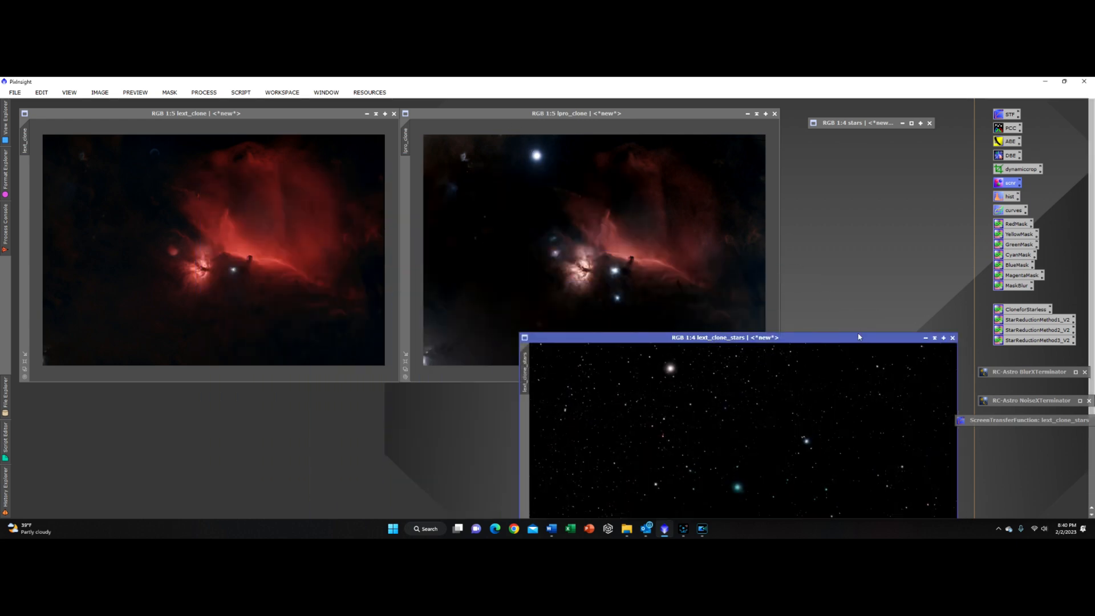
pyautogui.moveTo(859, 341); pyautogui.dragTo(547, 163)
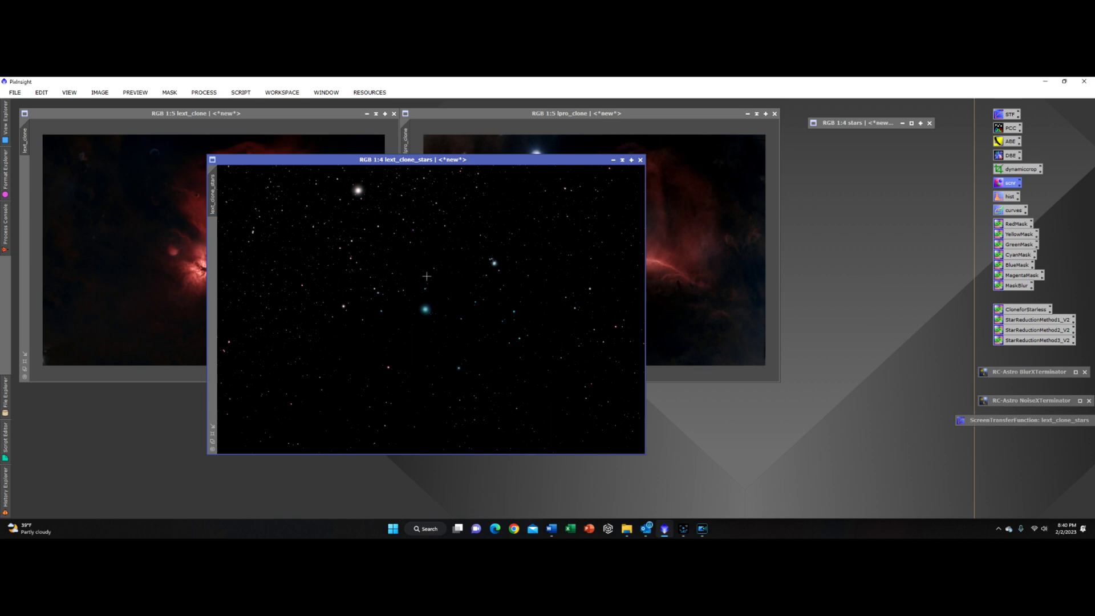
pyautogui.doubleClick(840, 124)
pyautogui.moveTo(667, 180); pyautogui.dragTo(713, 172)
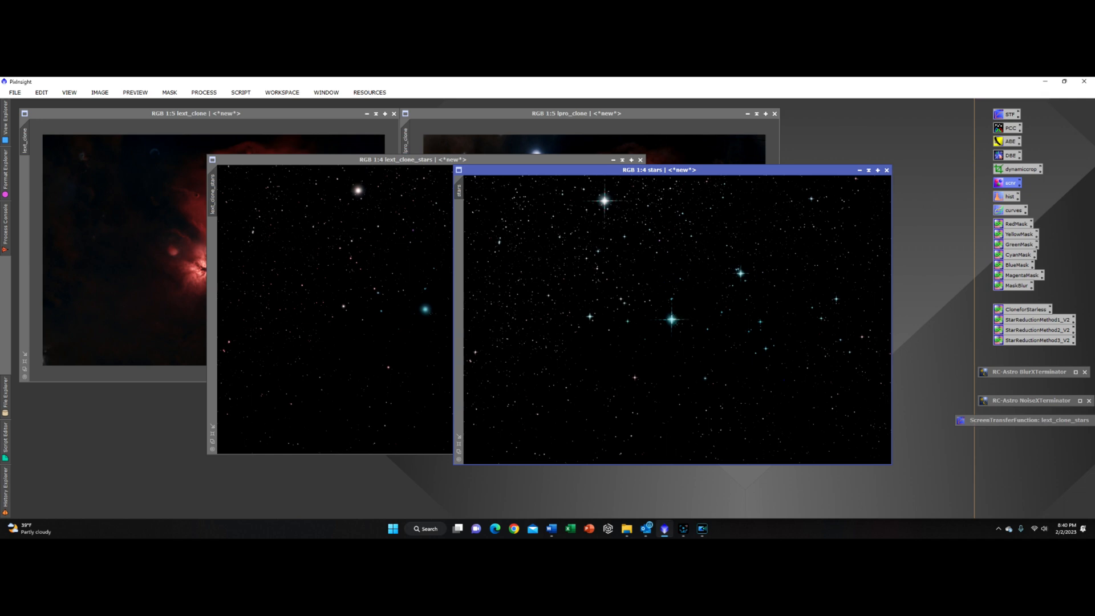
# Step: Minimize the stars image window
pyautogui.scroll(1, 690, 350)
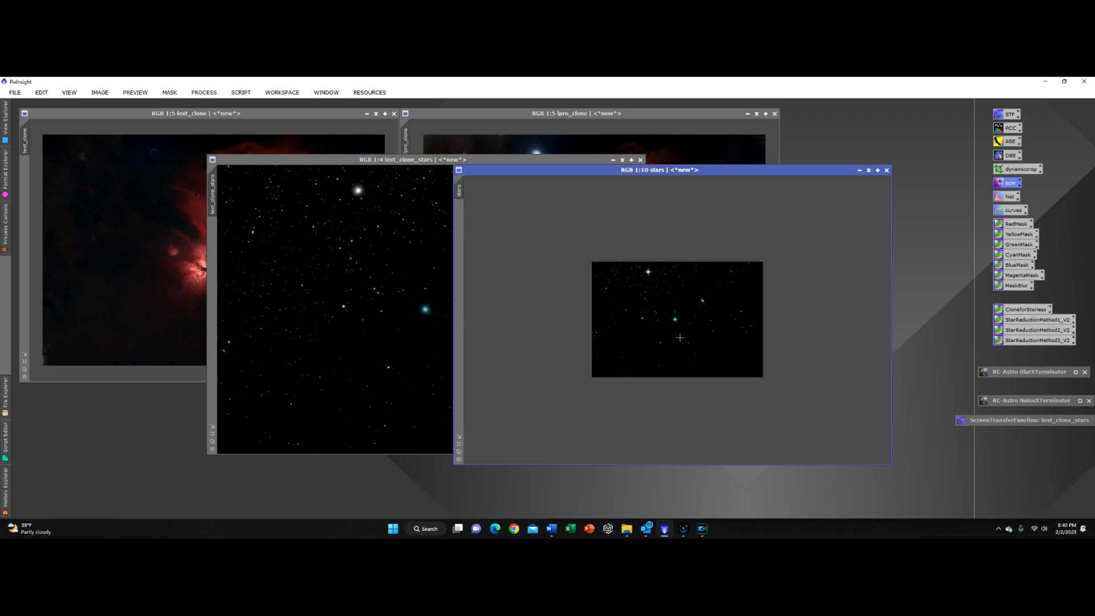
pyautogui.scroll(3, 680, 338)
pyautogui.scroll(-2, 609, 242)
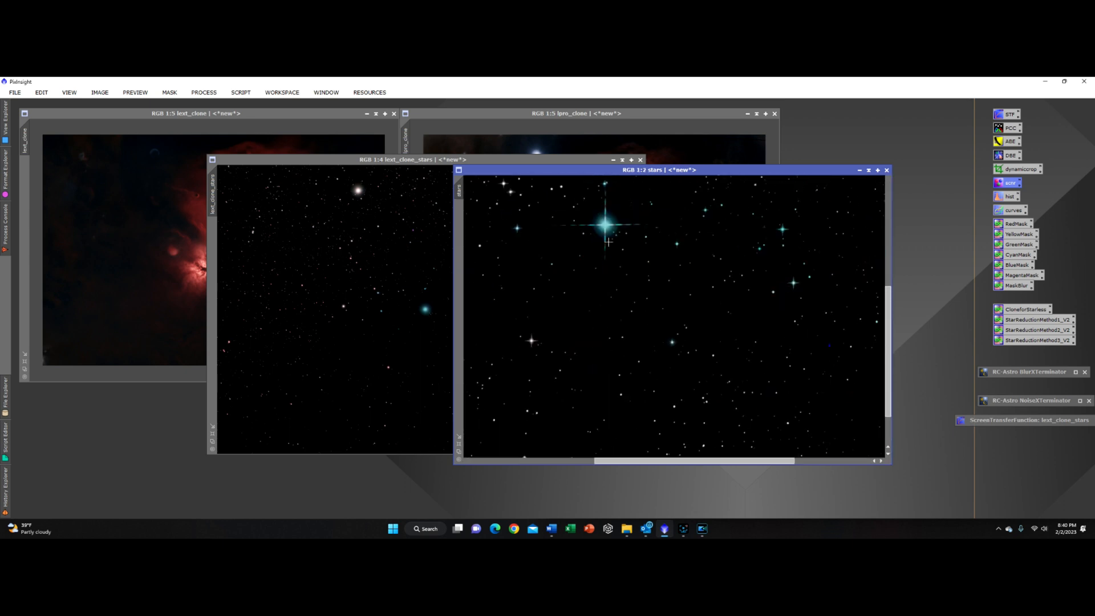
pyautogui.scroll(-3, 608, 241)
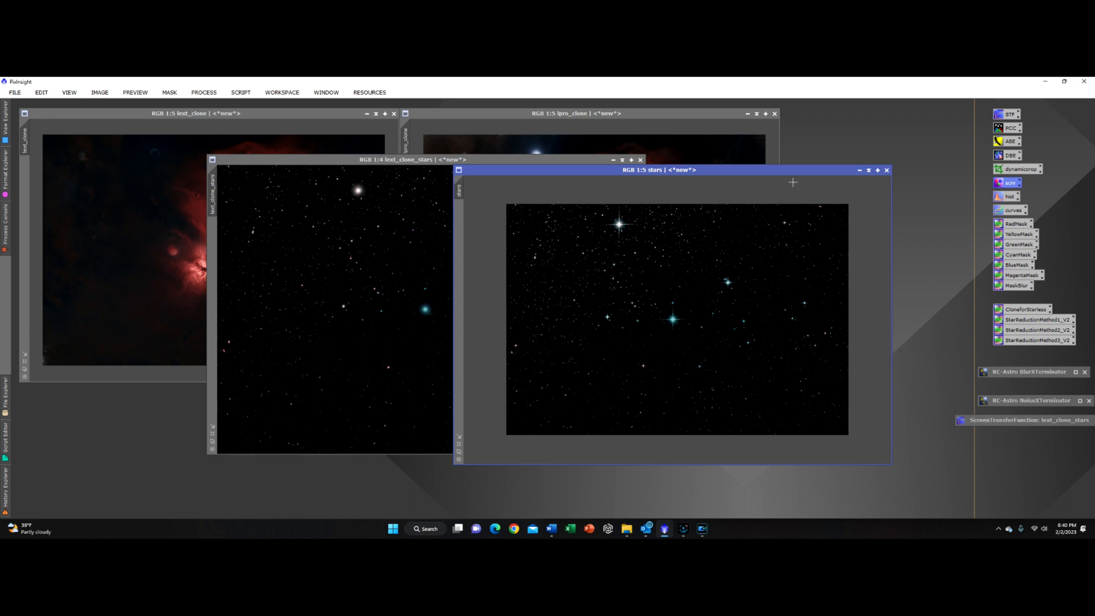
pyautogui.click(869, 170)
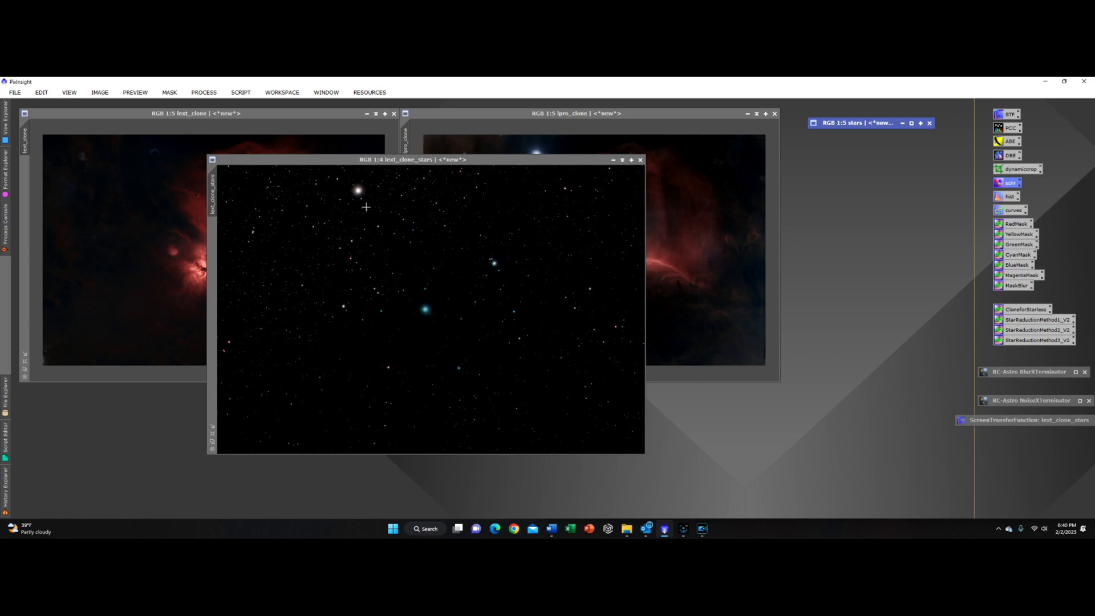
# Step: Rename the lext_clone_stars image to lext_stars
pyautogui.rightClick(216, 196)
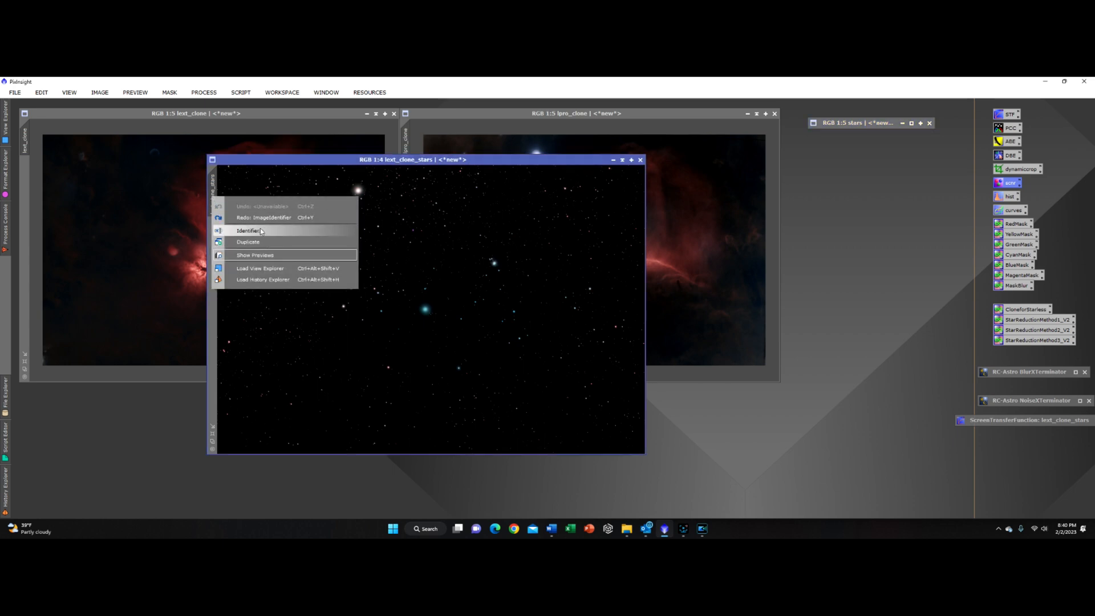
pyautogui.click(245, 227)
pyautogui.write('lext_stars')
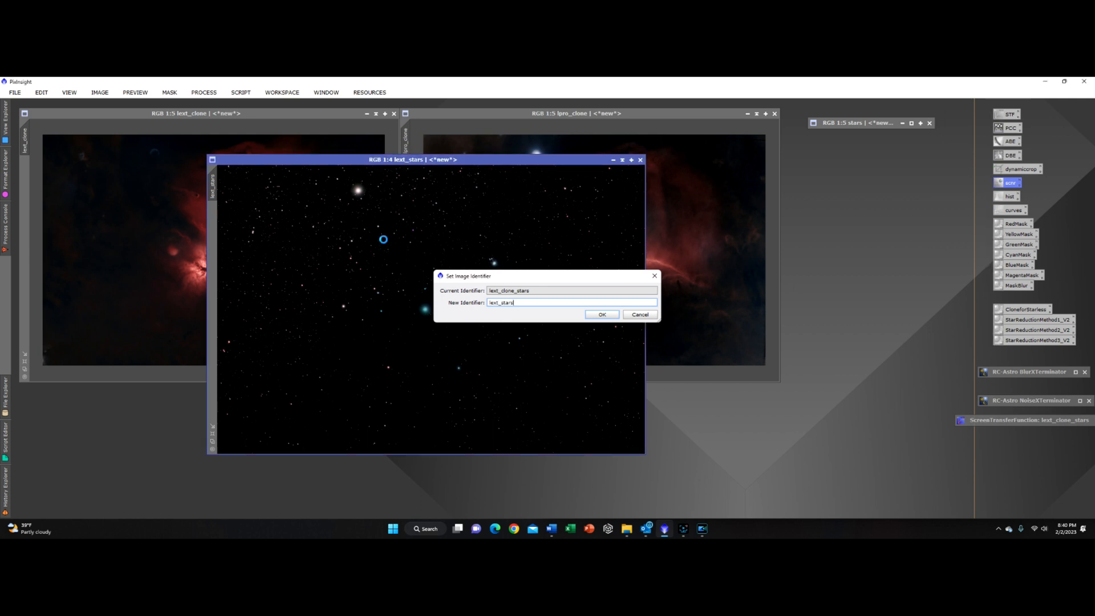
pyautogui.press('Return')
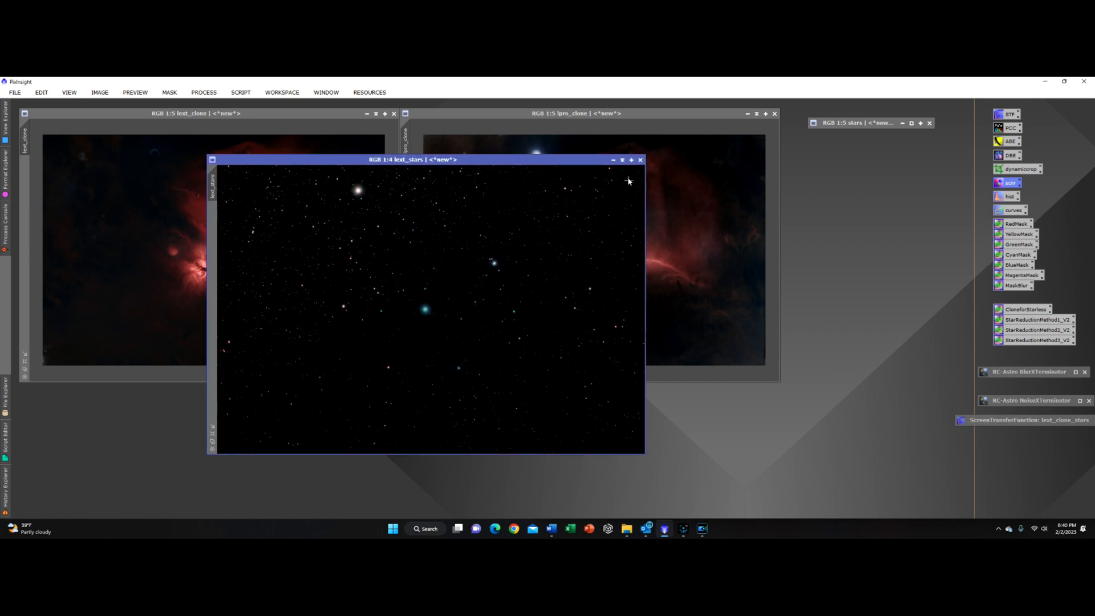
# Step: Minimize the lext_stars window and park it just below the minimized stars window
pyautogui.click(622, 160)
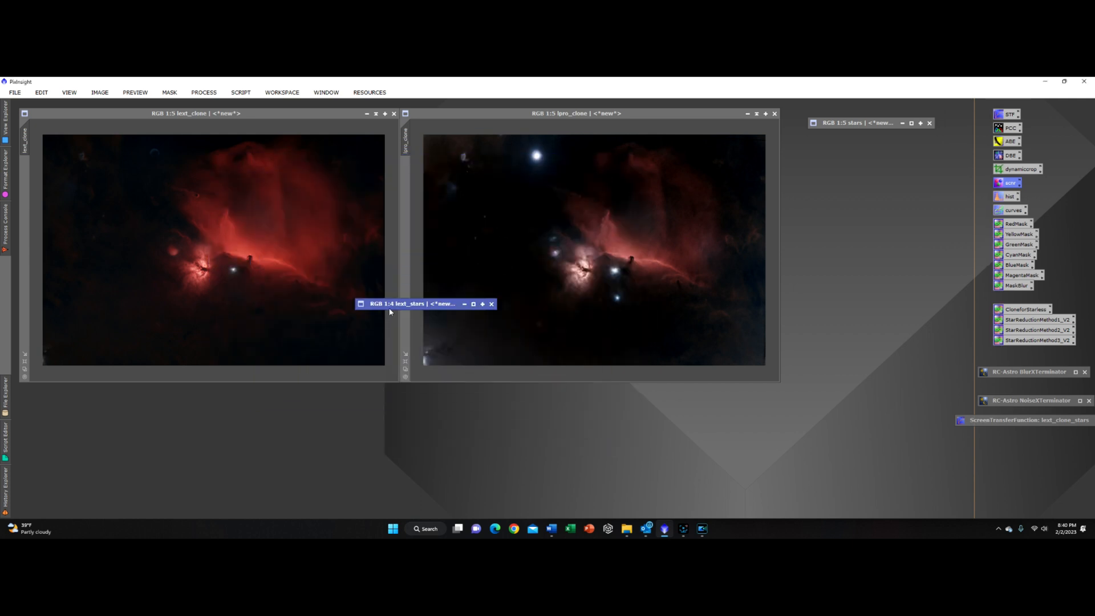
pyautogui.moveTo(387, 308); pyautogui.dragTo(713, 230)
pyautogui.moveTo(870, 189); pyautogui.dragTo(834, 137)
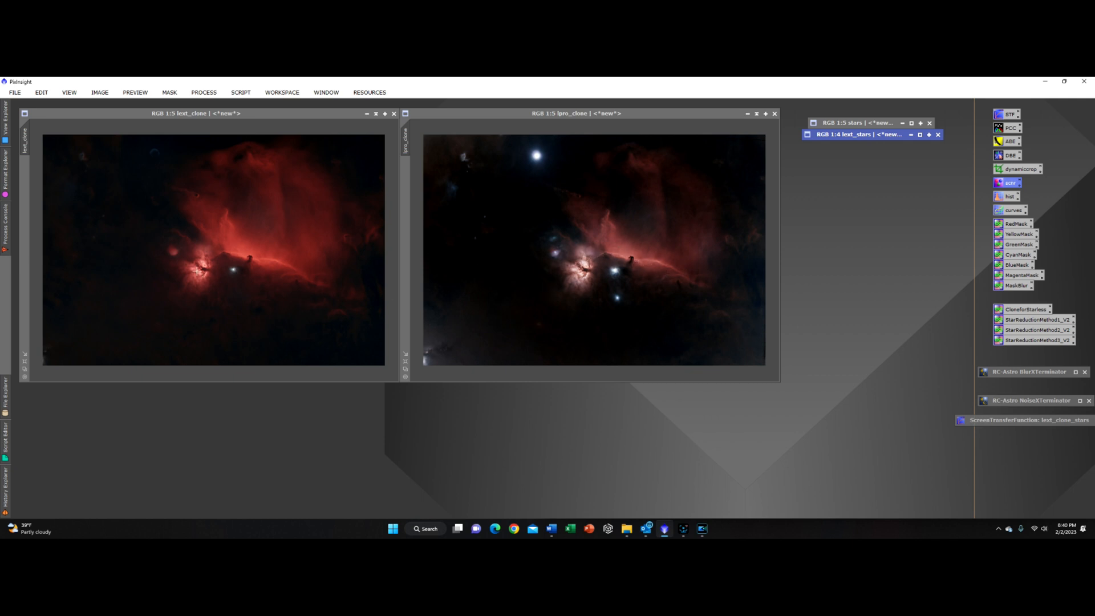
# Step: Zoom and pan through lext_clone and lpro_clone to inspect the nebula and star detail
pyautogui.scroll(-1, 197, 270)
pyautogui.scroll(6, 197, 271)
pyautogui.scroll(-2, 199, 269)
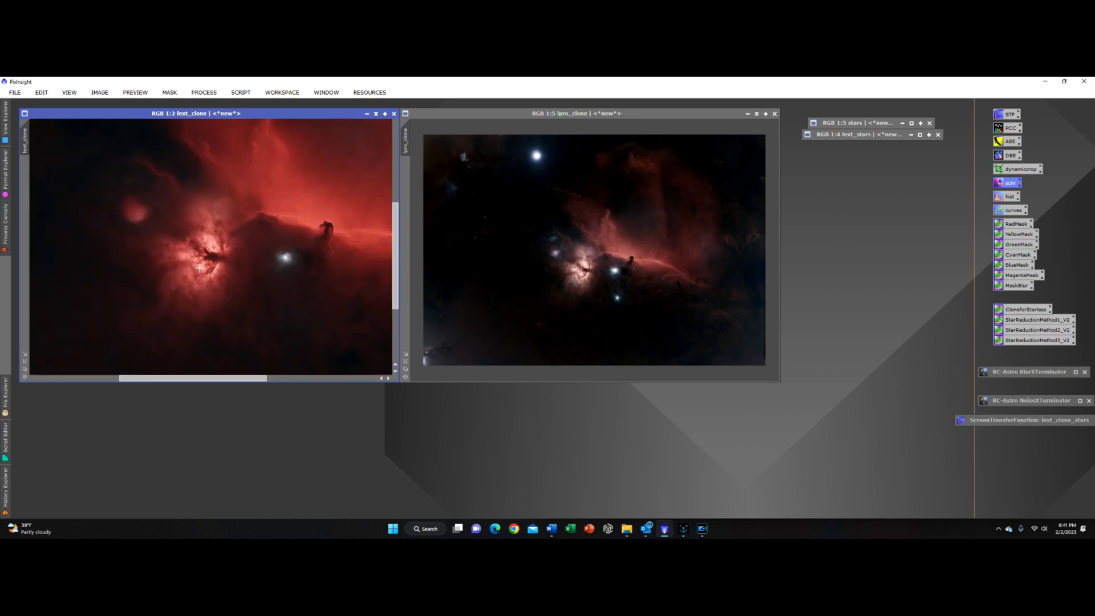
pyautogui.scroll(4, 541, 296)
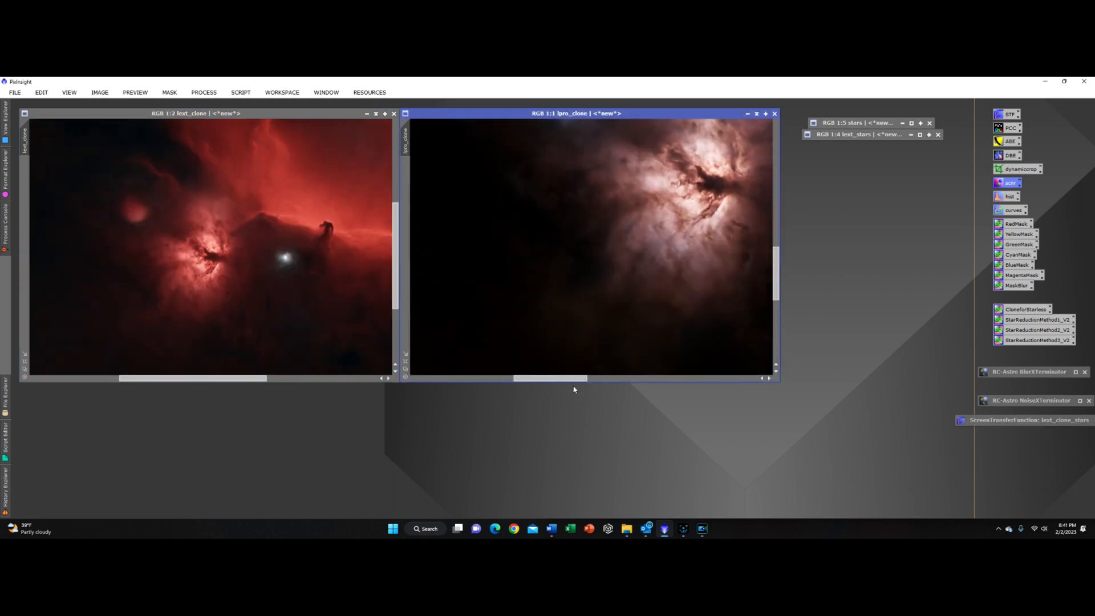
pyautogui.moveTo(576, 379); pyautogui.dragTo(597, 378)
pyautogui.moveTo(778, 248); pyautogui.dragTo(778, 223)
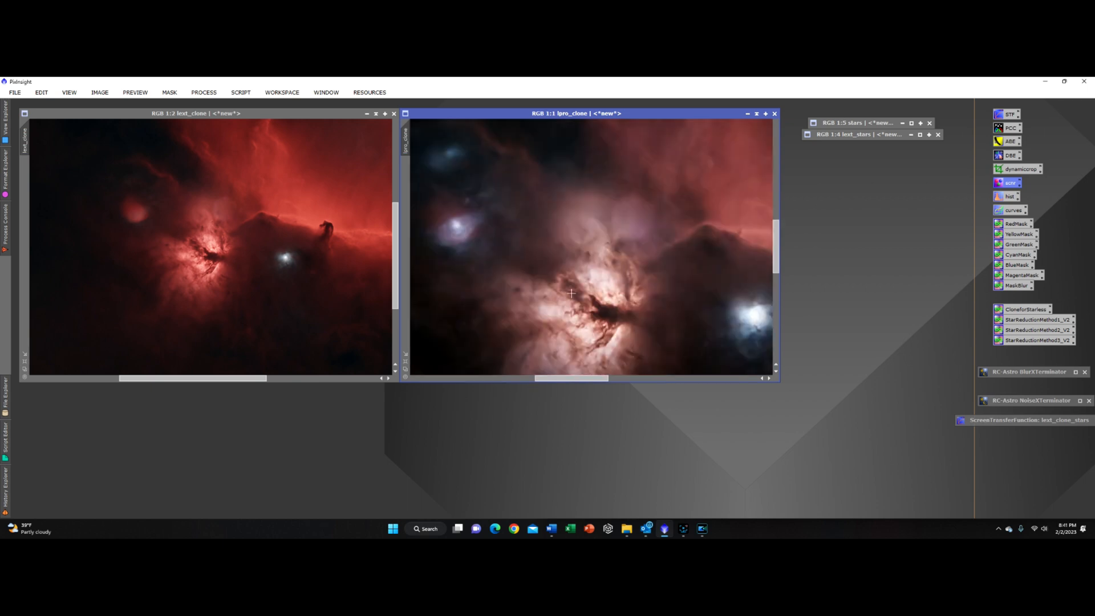
pyautogui.scroll(-1, 571, 293)
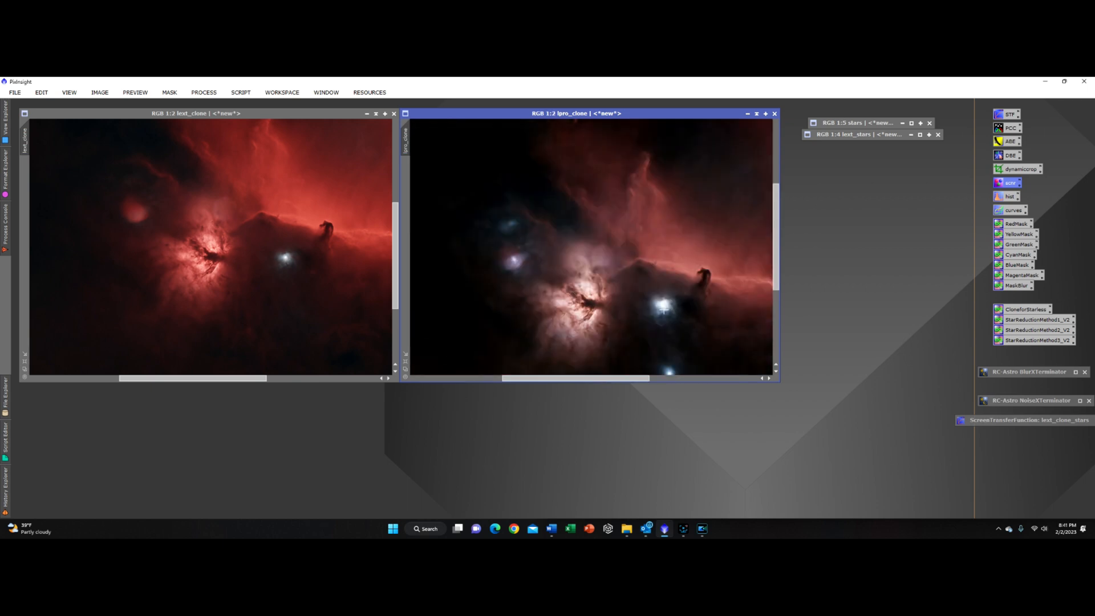
pyautogui.scroll(-1, 664, 308)
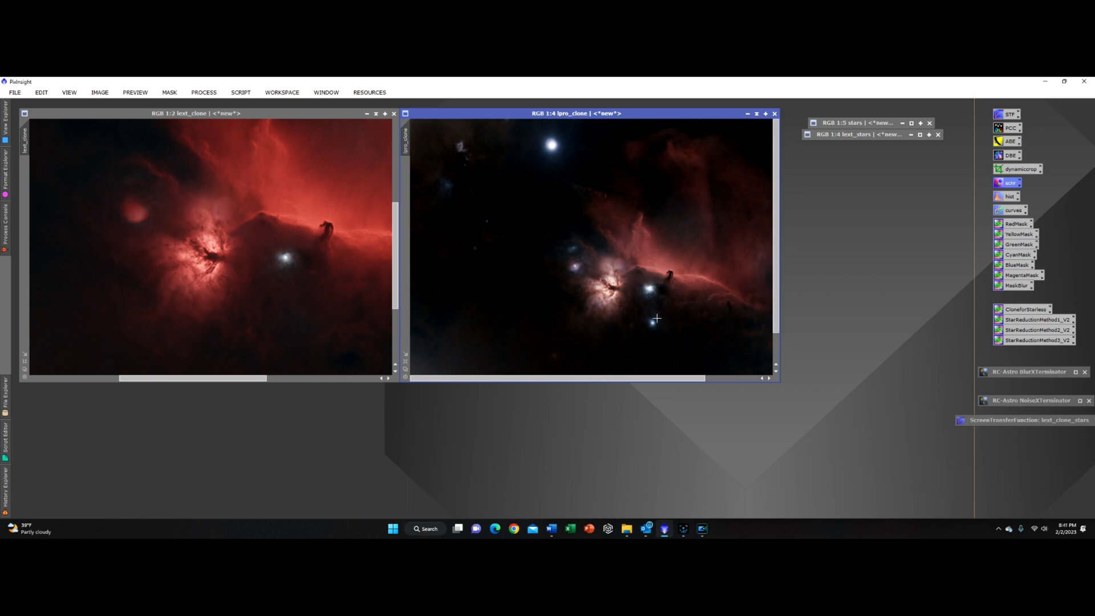
pyautogui.scroll(2, 647, 288)
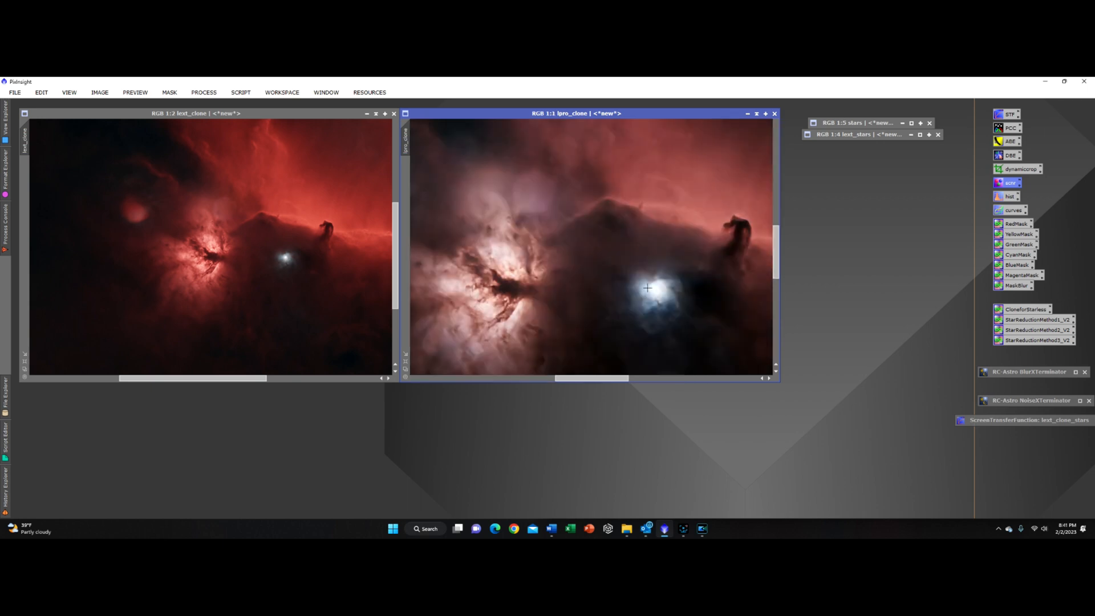
pyautogui.scroll(1, 647, 288)
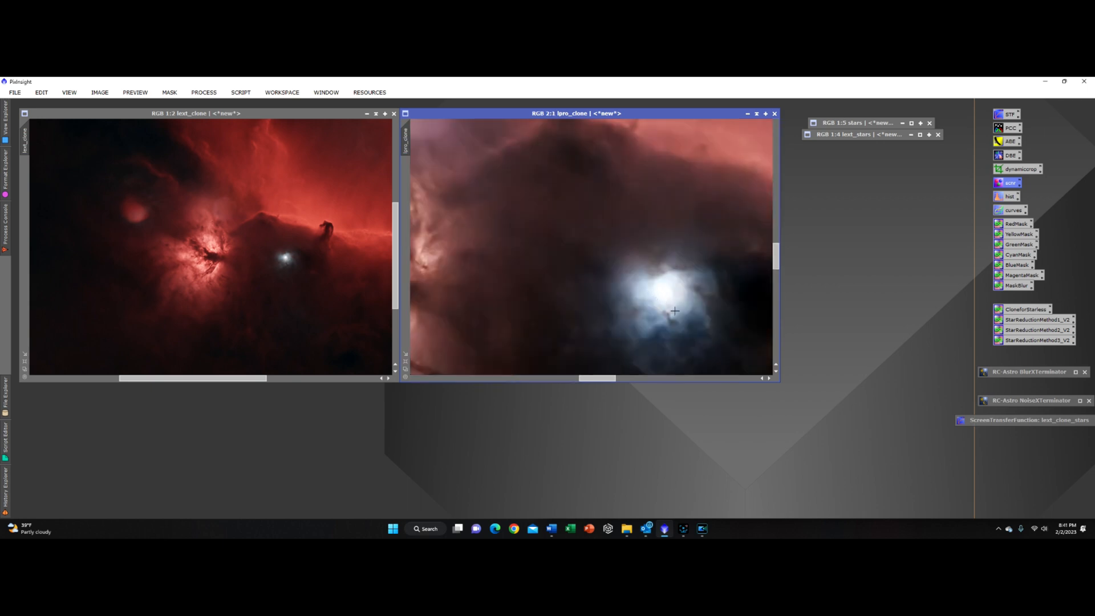
pyautogui.scroll(-1, 665, 306)
pyautogui.scroll(2, 672, 318)
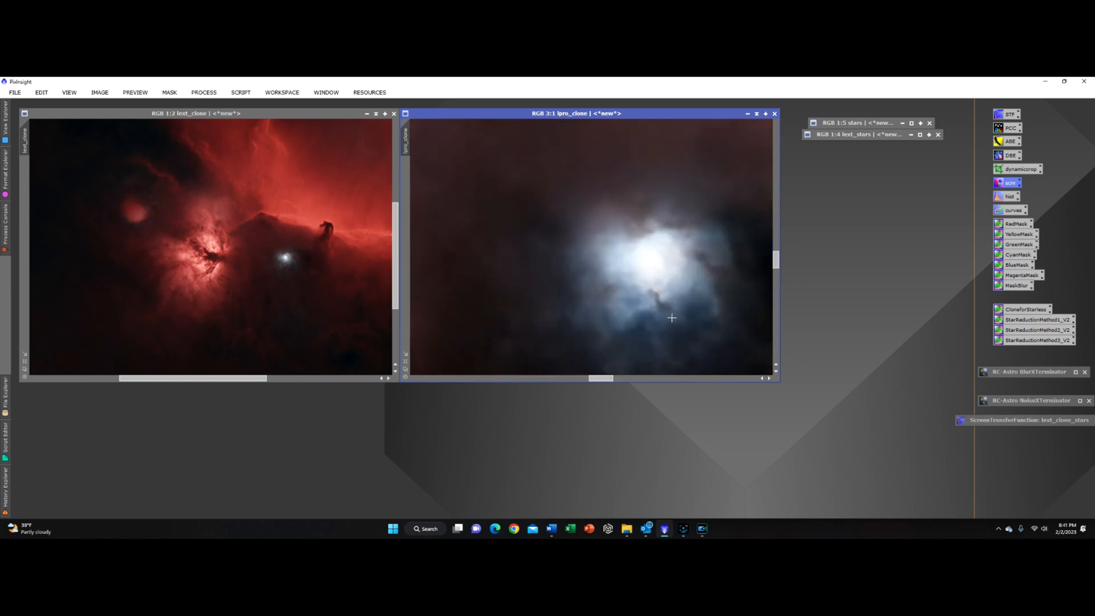
pyautogui.scroll(-7, 671, 318)
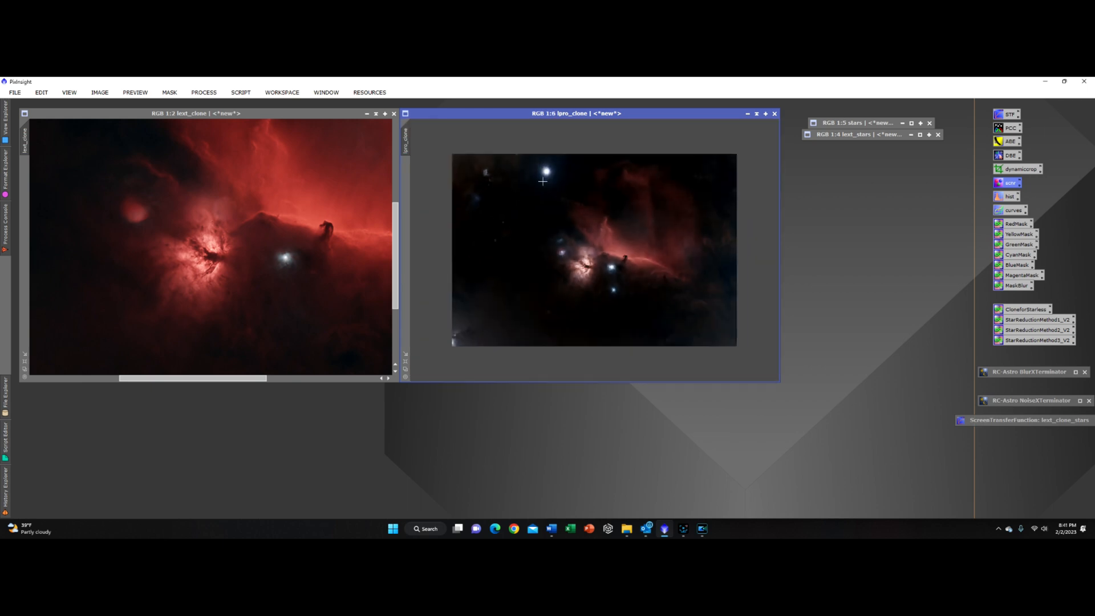
pyautogui.scroll(2, 561, 233)
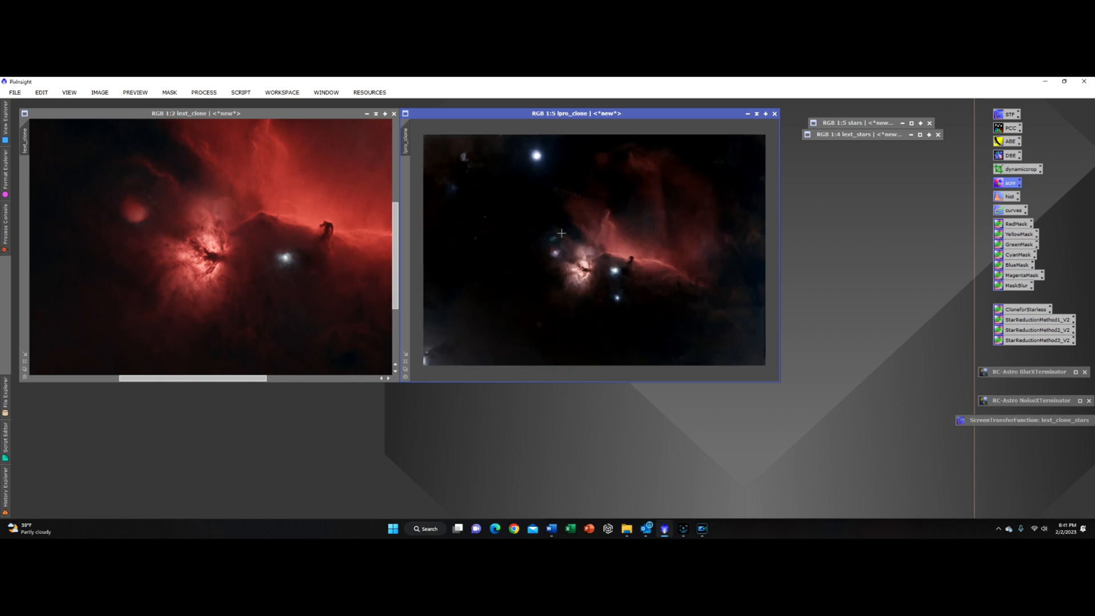
pyautogui.scroll(-1, 561, 233)
pyautogui.scroll(-2, 295, 230)
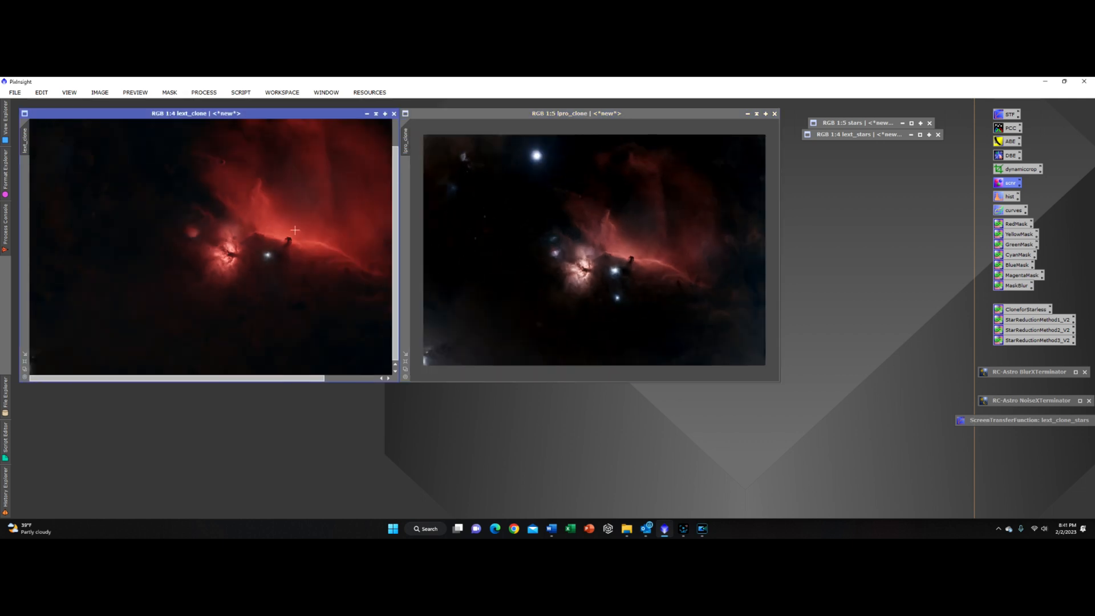
pyautogui.scroll(2, 295, 230)
pyautogui.scroll(-3, 294, 230)
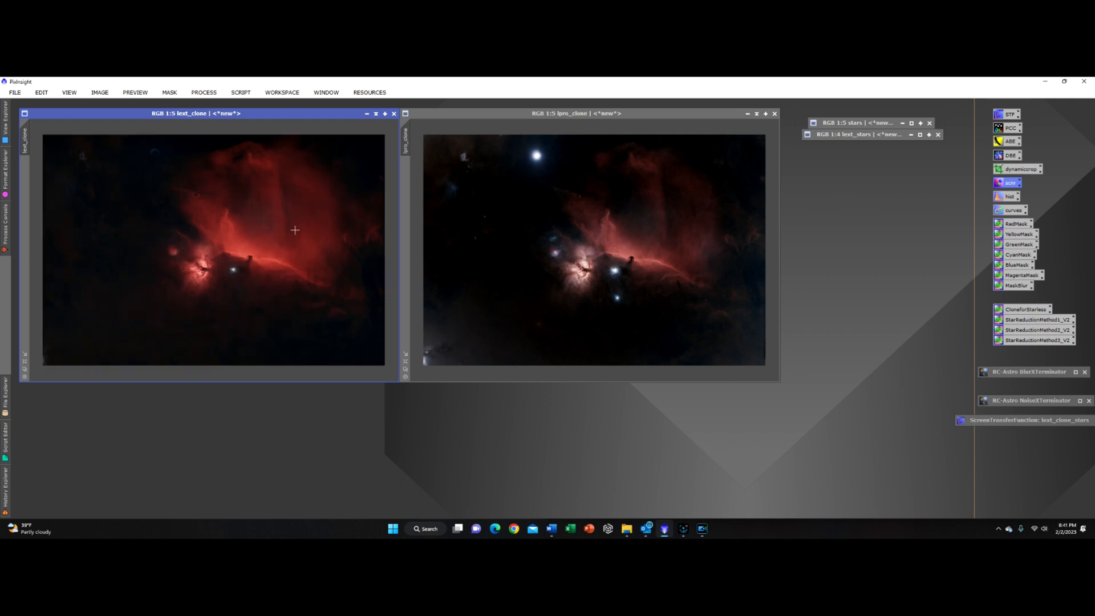
# Step: Open the saved curves transformation, move it aside, select lpro_clone and enable its real-time preview
pyautogui.doubleClick(1010, 215)
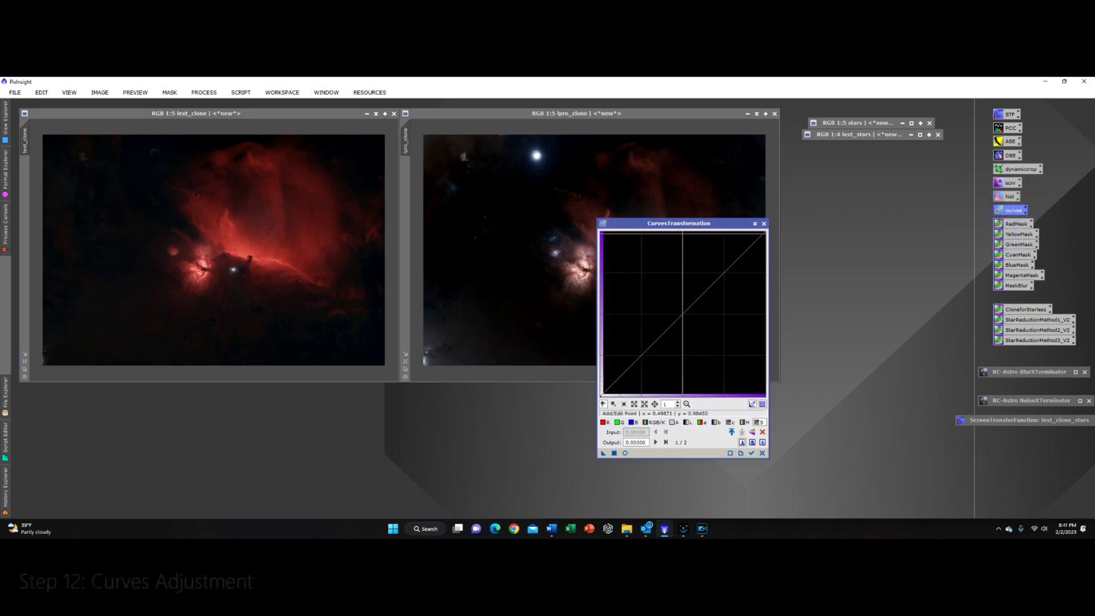
pyautogui.moveTo(677, 225); pyautogui.dragTo(862, 232)
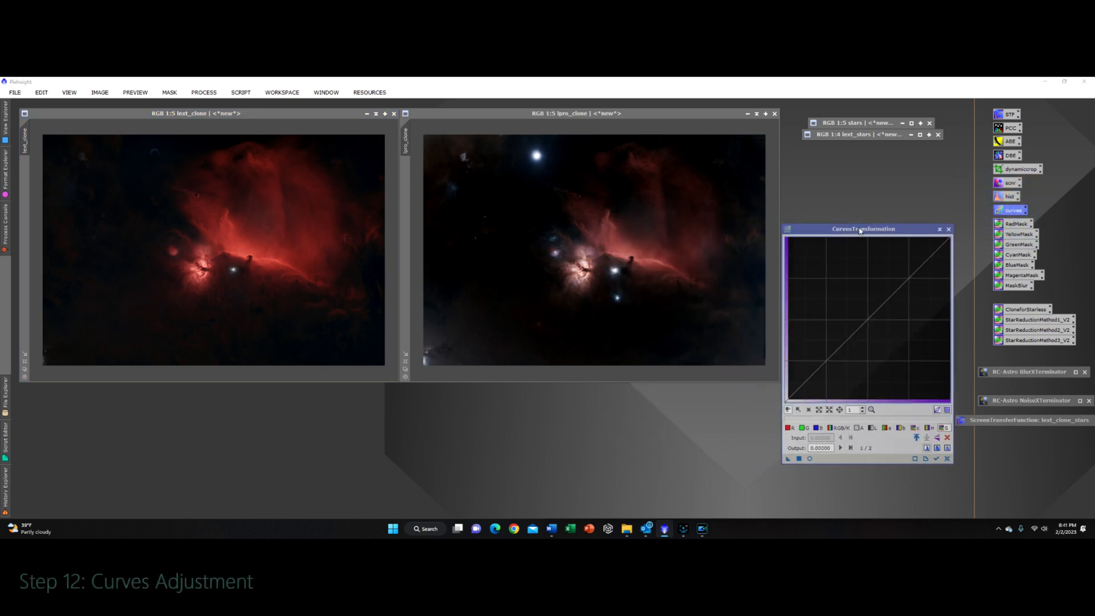
pyautogui.click(575, 117)
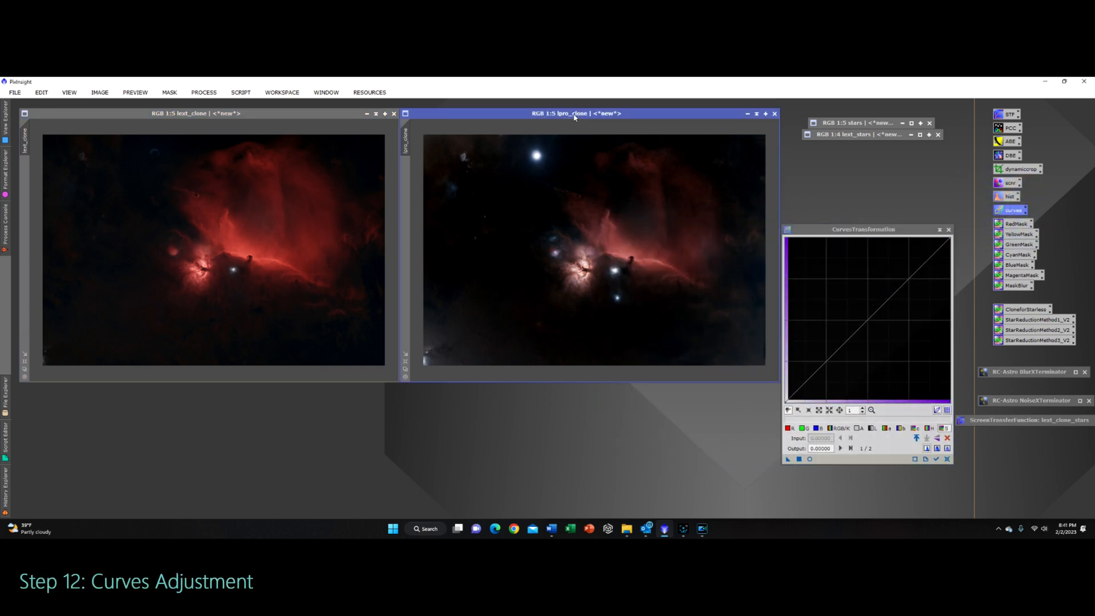
pyautogui.click(809, 459)
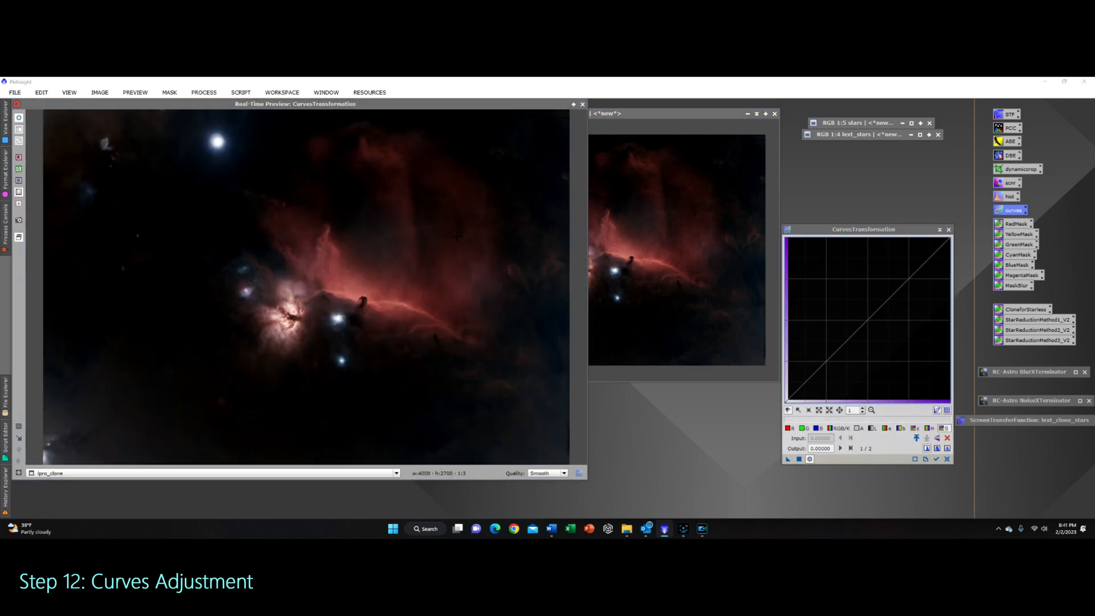
# Step: Shape an S-curve on lpro_clone by lowering the shadows and lifting the highlights, comparing with the original, and reset it
pyautogui.click(826, 362)
pyautogui.moveTo(826, 362); pyautogui.dragTo(828, 364)
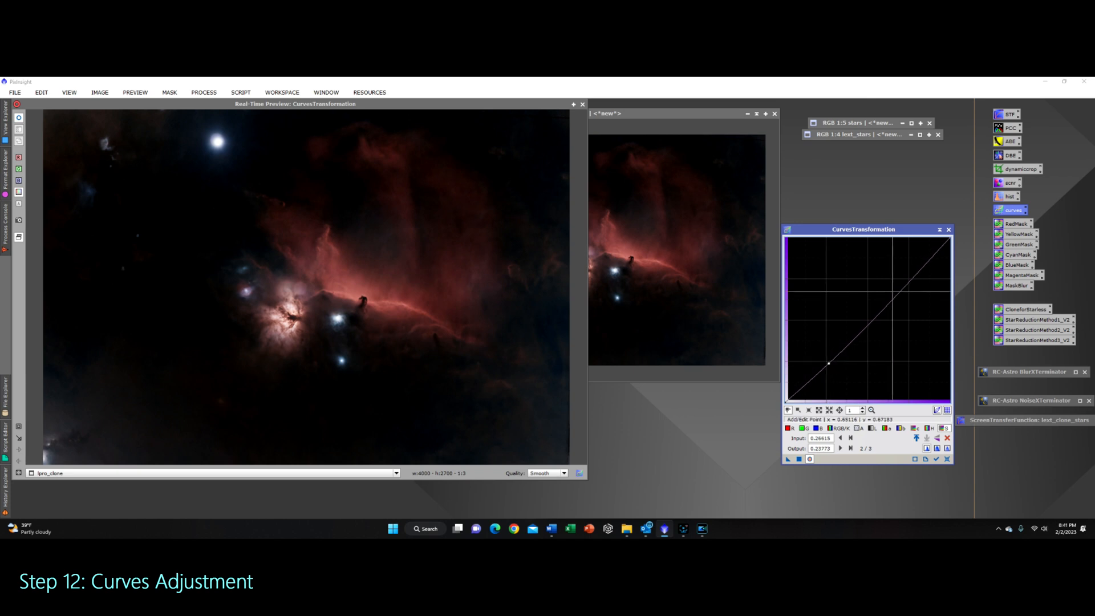
pyautogui.click(910, 277)
pyautogui.moveTo(910, 276); pyautogui.dragTo(904, 274)
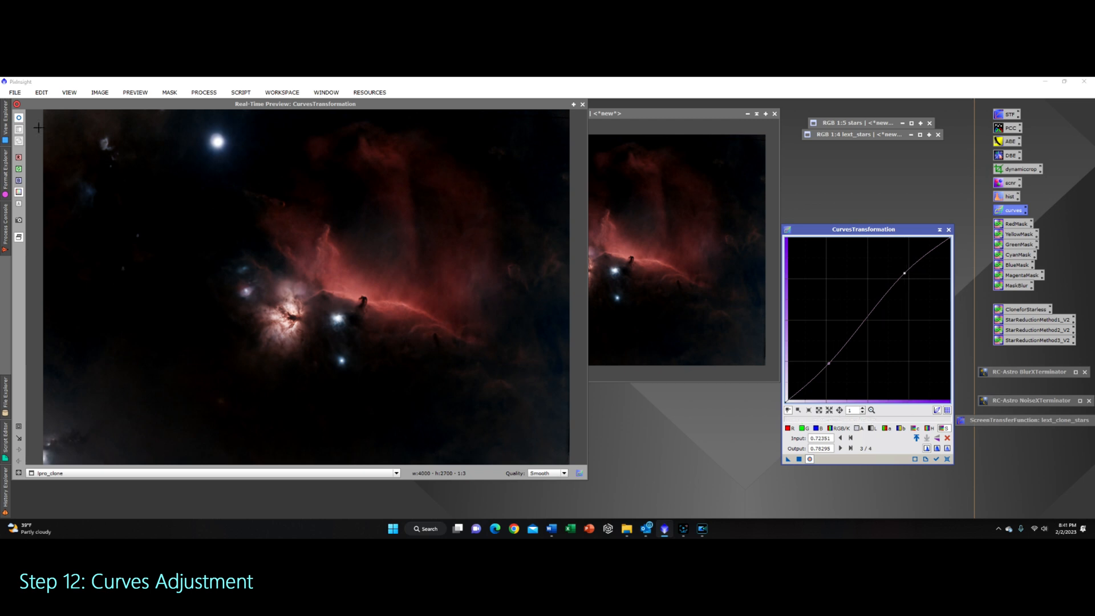
pyautogui.click(21, 119)
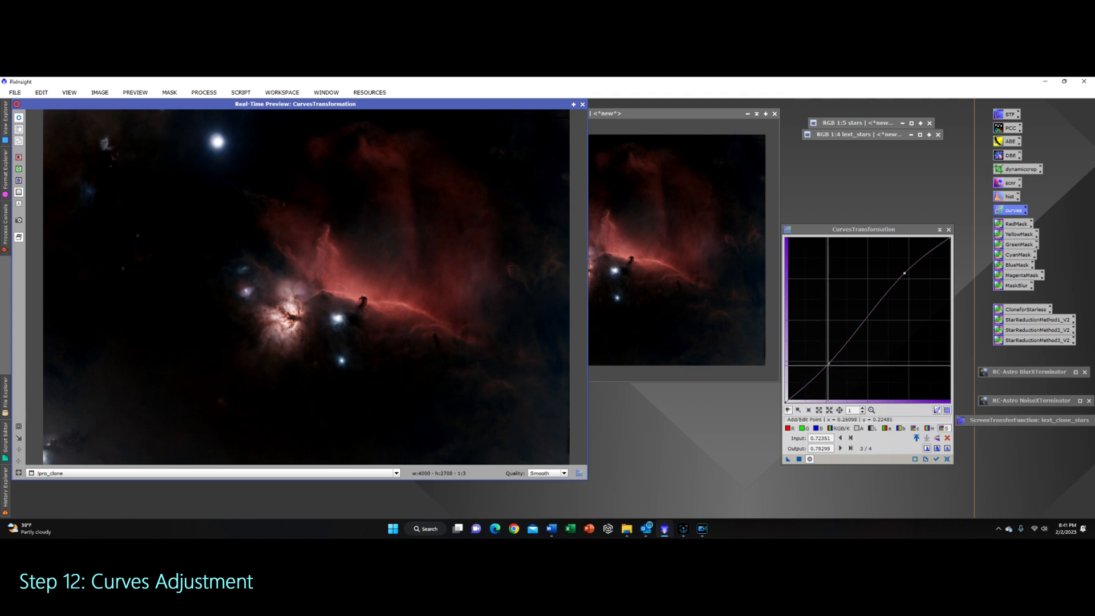
pyautogui.click(829, 363)
pyautogui.moveTo(829, 364); pyautogui.dragTo(836, 372)
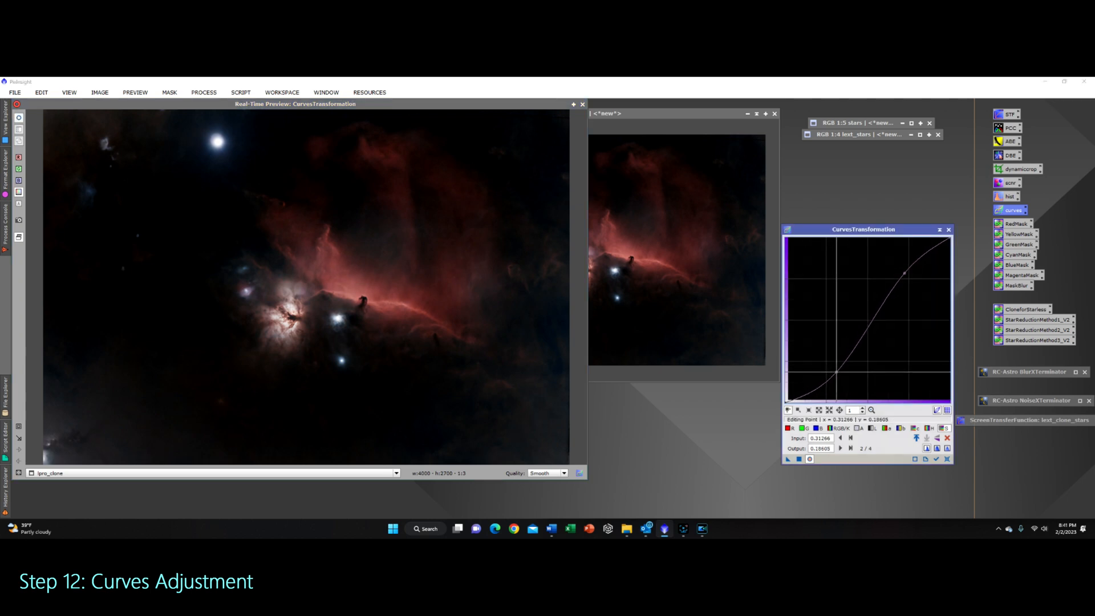
pyautogui.click(20, 120)
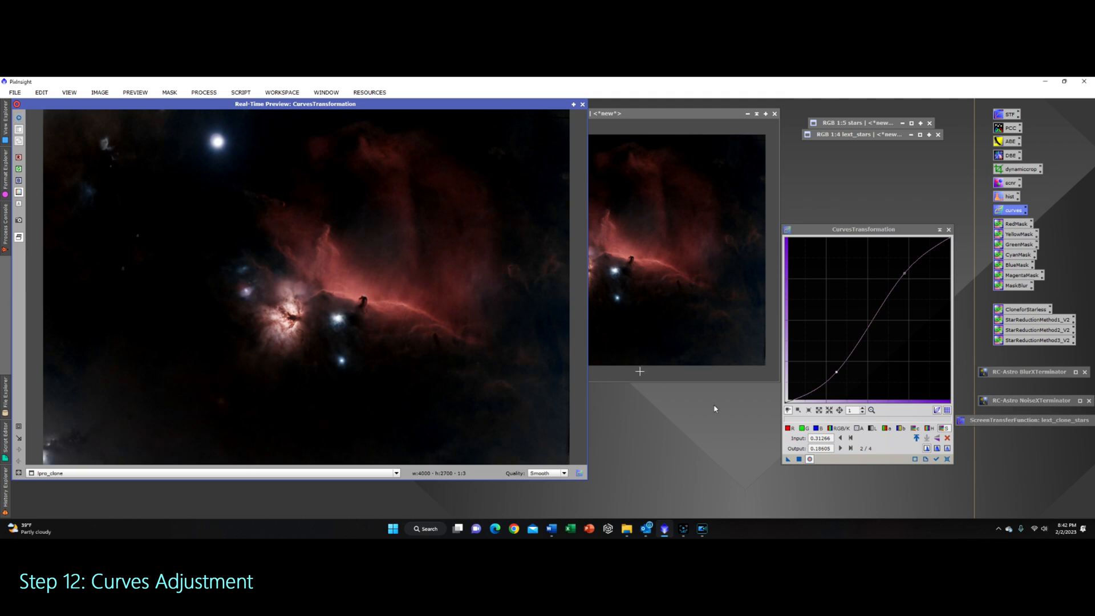
pyautogui.click(947, 459)
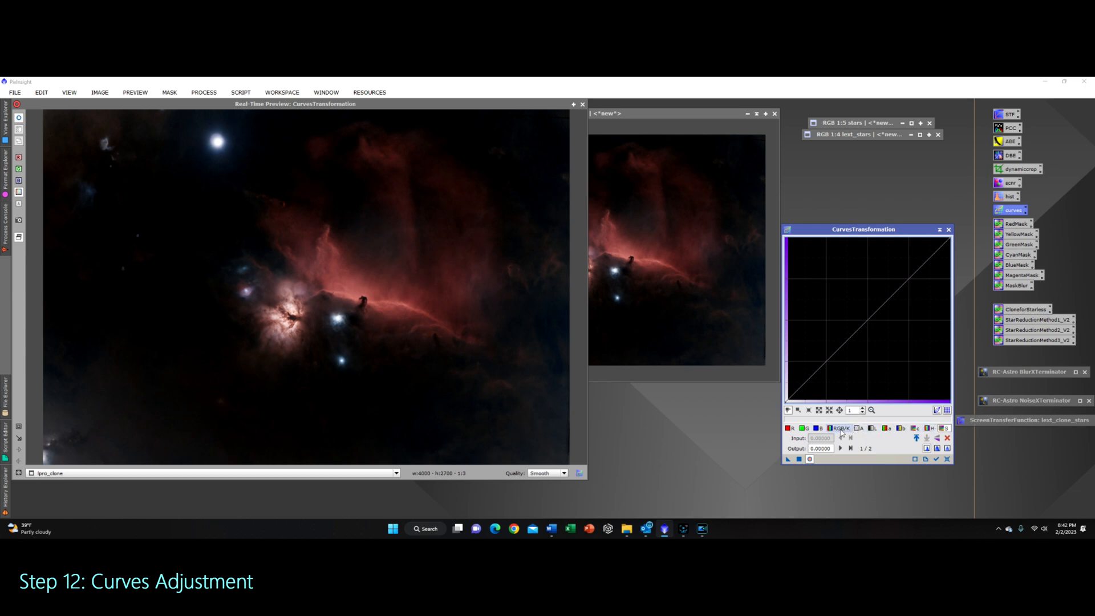
# Step: Redraw a gentler S-curve with one shadow and one highlight point, compare it with the original, and reset the curve
pyautogui.click(827, 363)
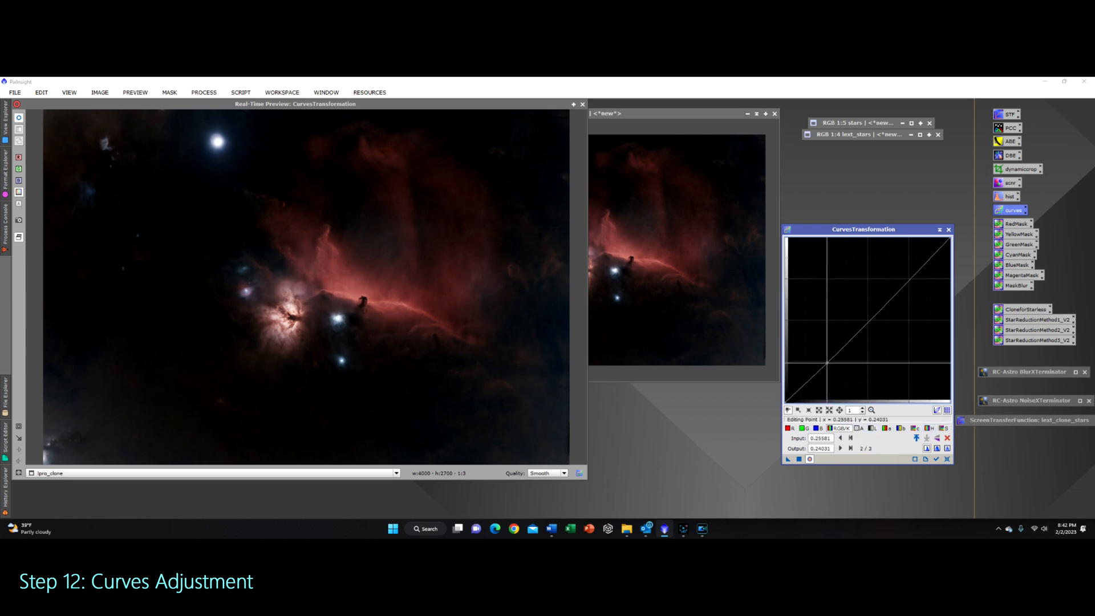
pyautogui.moveTo(827, 363); pyautogui.dragTo(830, 367)
pyautogui.click(906, 278)
pyautogui.moveTo(905, 278); pyautogui.dragTo(904, 277)
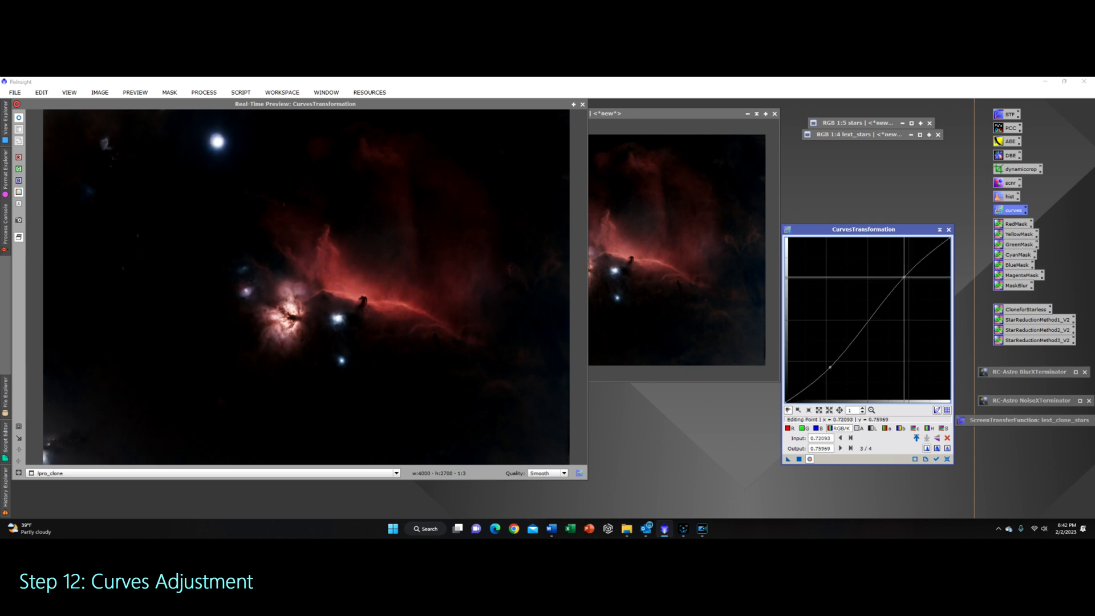
pyautogui.click(20, 119)
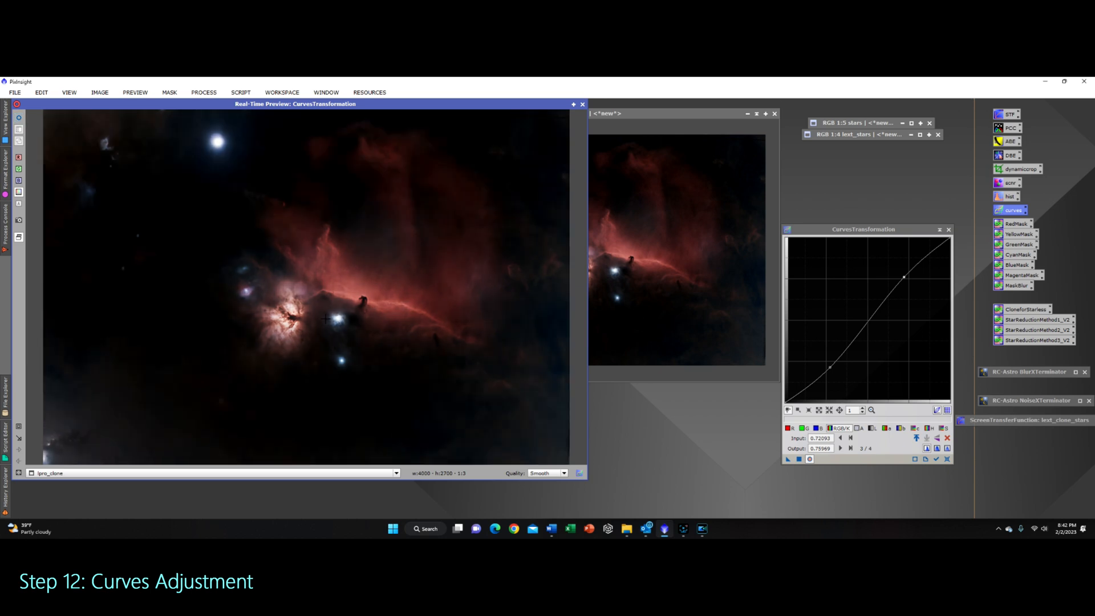
pyautogui.click(947, 459)
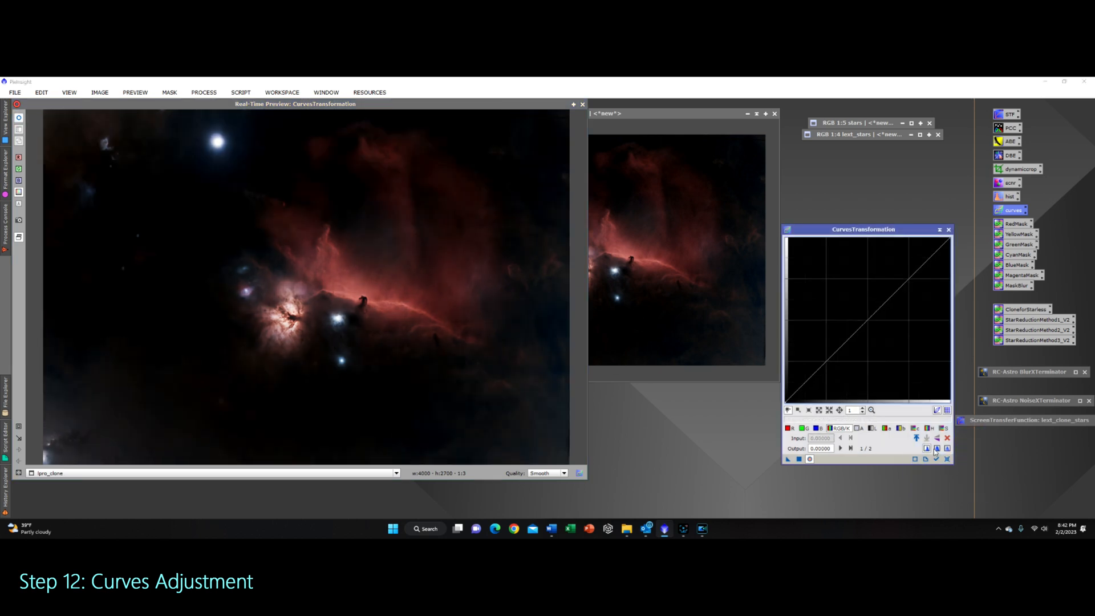
# Step: Select lext_clone, preview it, lift the curve's midtones with a single point, apply Curves to it, and close the tool and preview
pyautogui.click(582, 105)
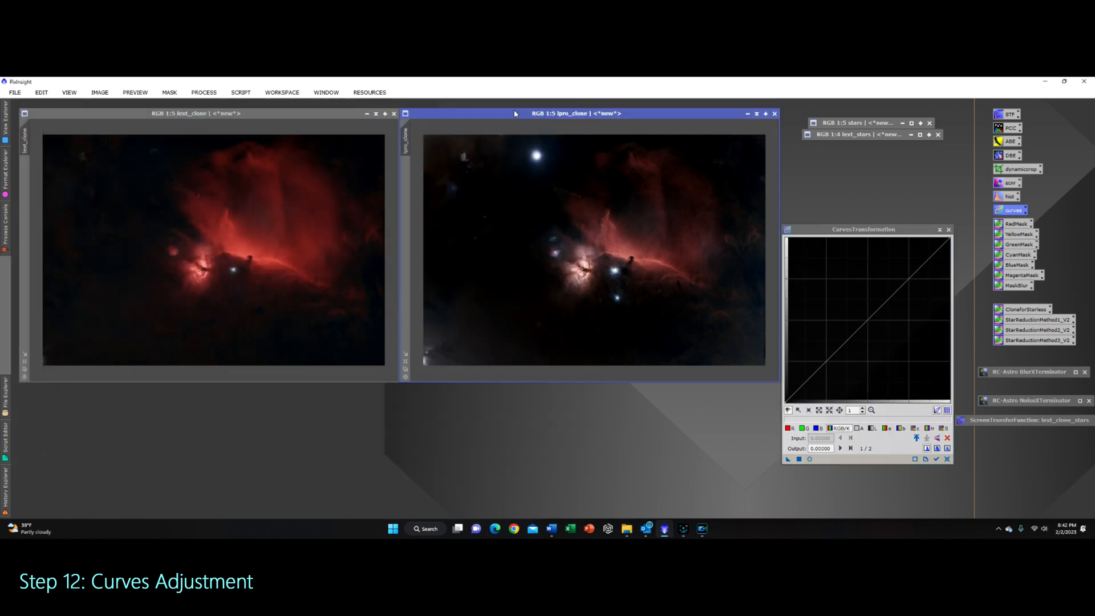
pyautogui.click(278, 114)
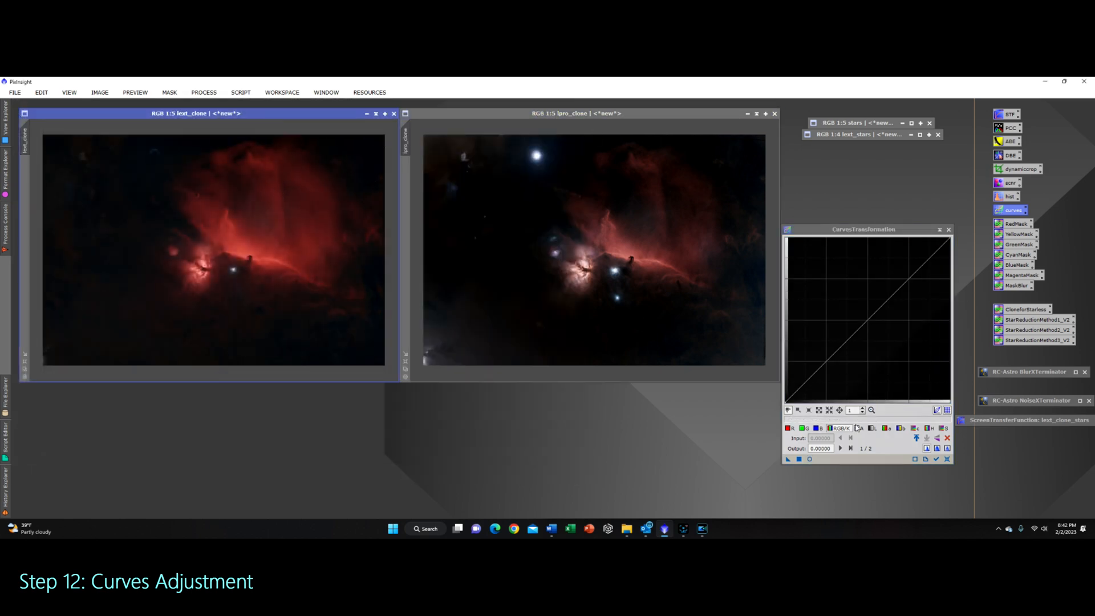
pyautogui.click(810, 459)
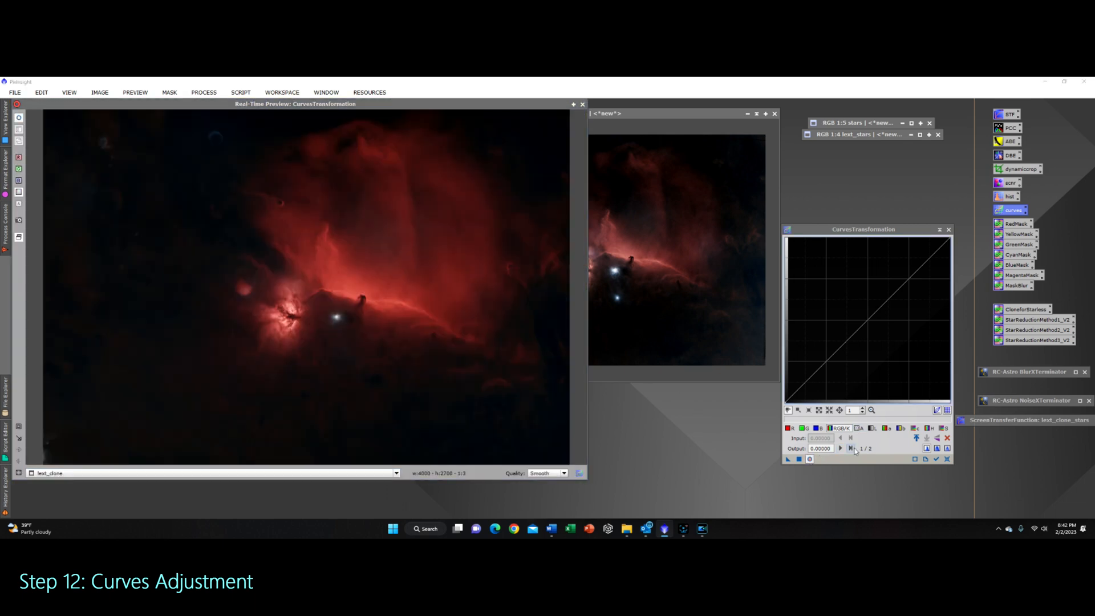
pyautogui.click(827, 361)
pyautogui.moveTo(827, 362); pyautogui.dragTo(826, 360)
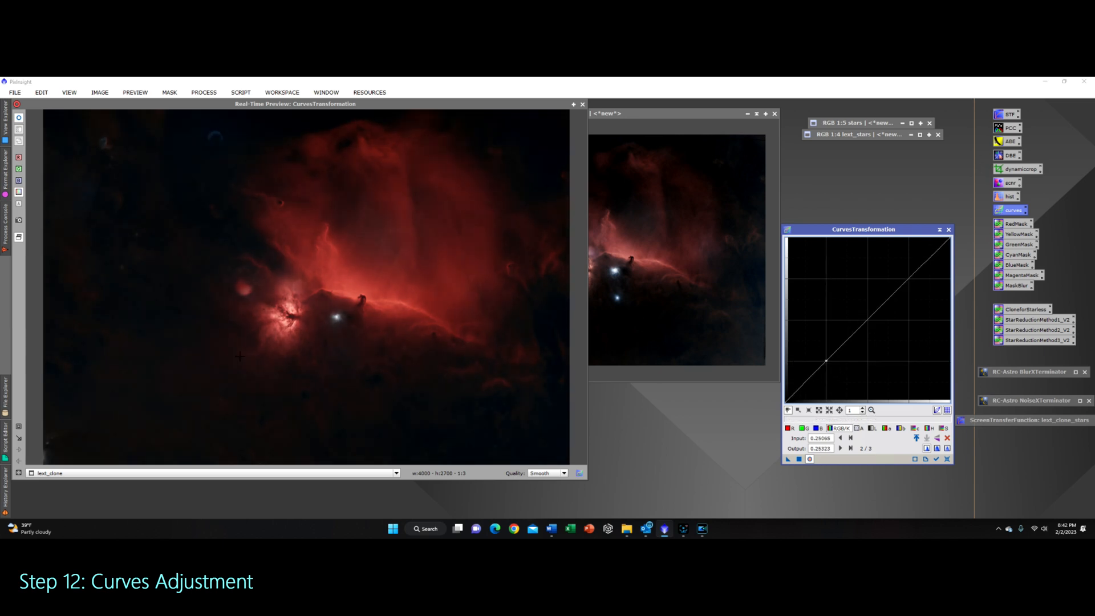
pyautogui.moveTo(826, 361); pyautogui.dragTo(868, 321)
pyautogui.click(948, 459)
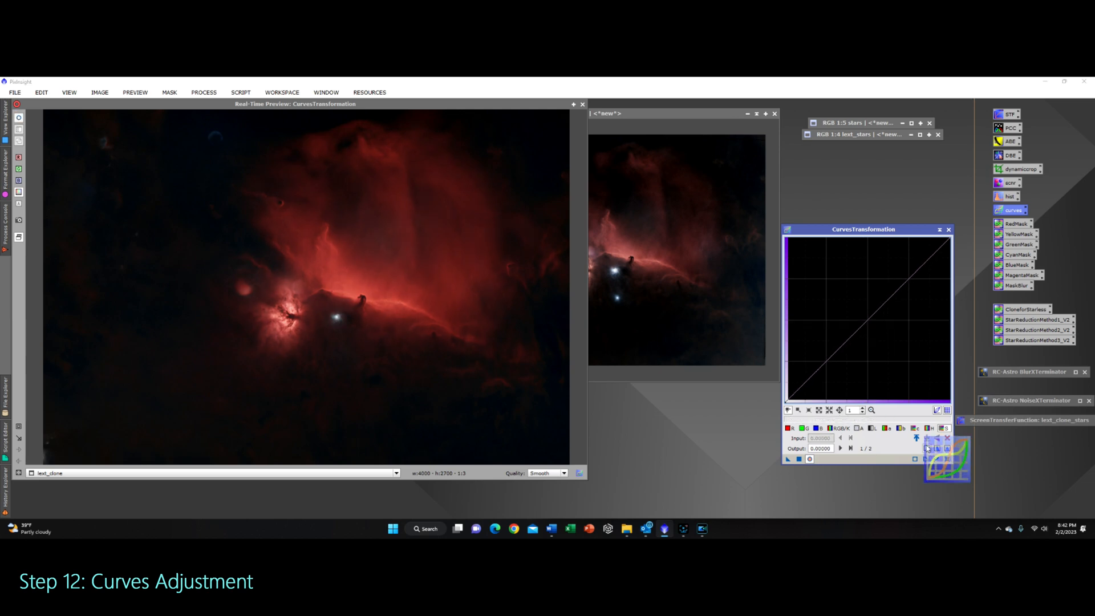
pyautogui.click(949, 230)
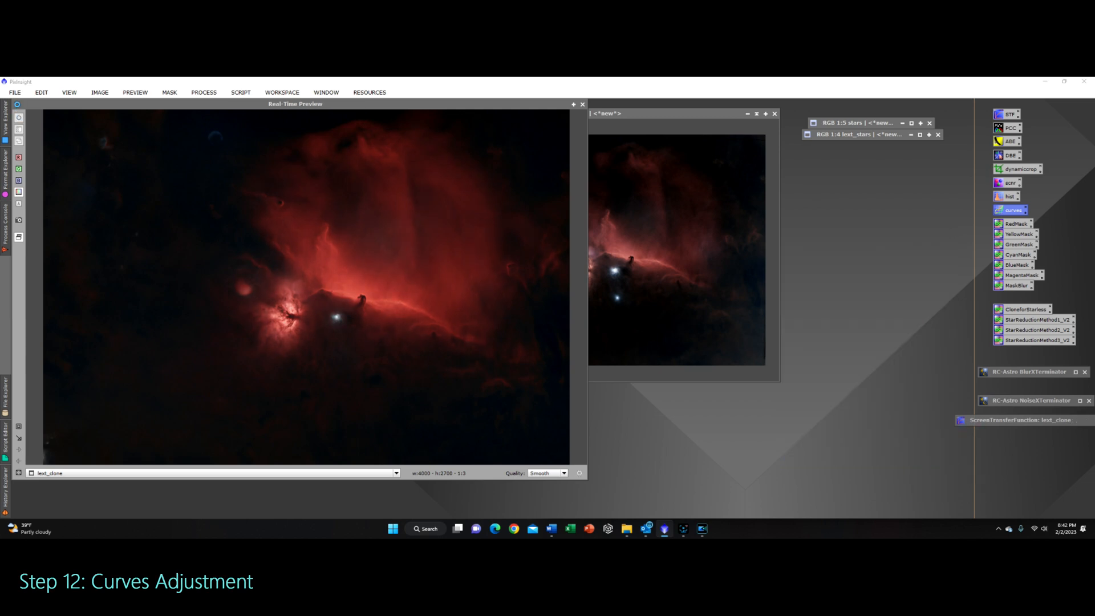
pyautogui.click(583, 104)
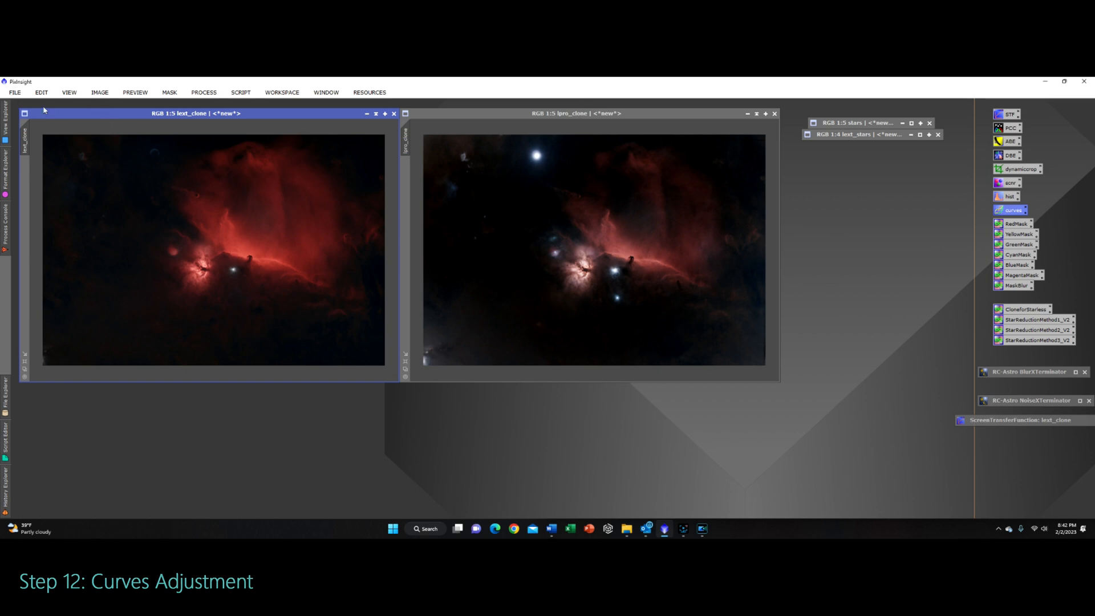
# Step: Save lext_clone as a TIFF file named LEXT_PS in the New Edit folder, accepting the TIFF options
pyautogui.click(14, 92)
pyautogui.click(67, 176)
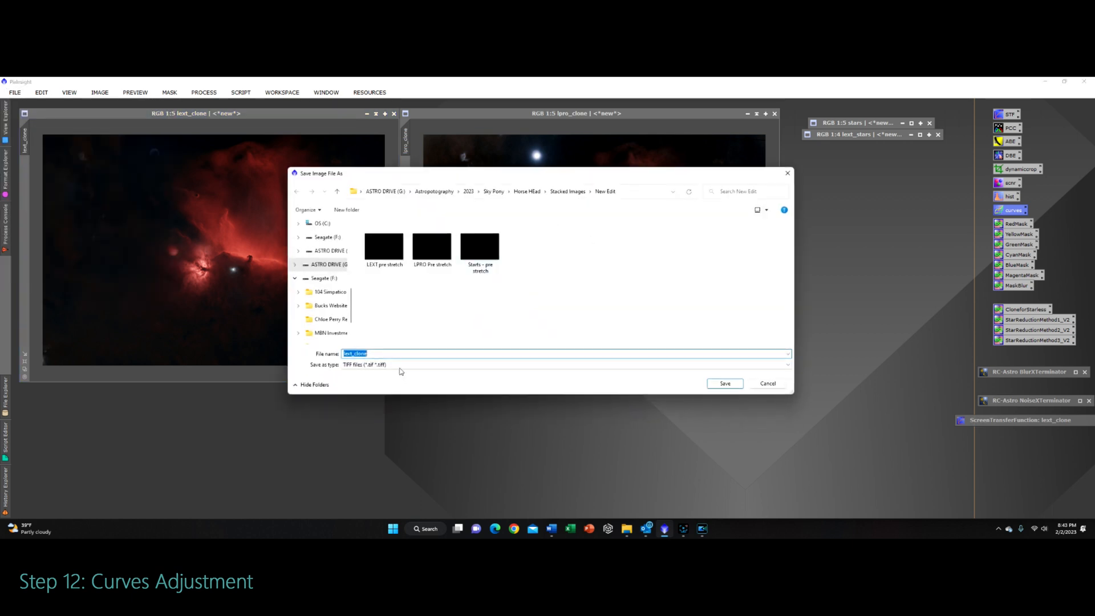
pyautogui.write('LEX')
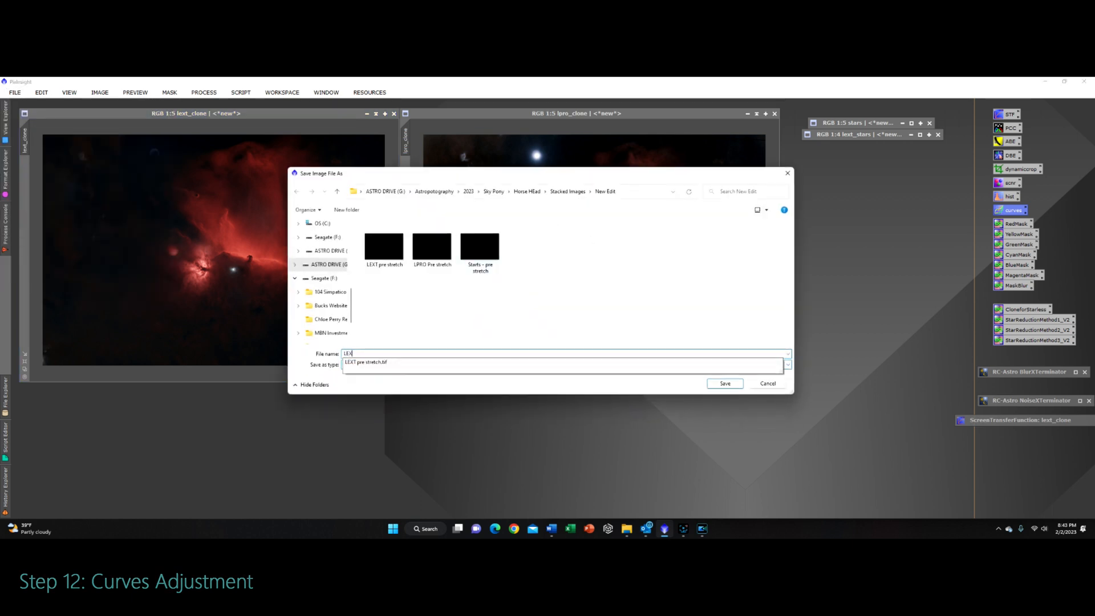
pyautogui.write('T_PS')
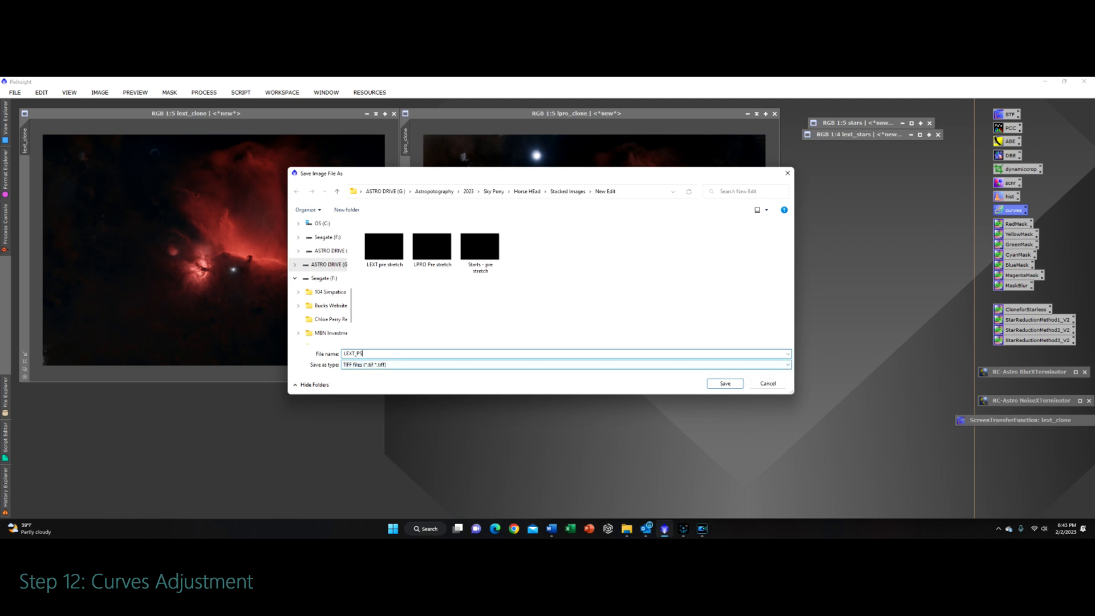
pyautogui.press('Return')
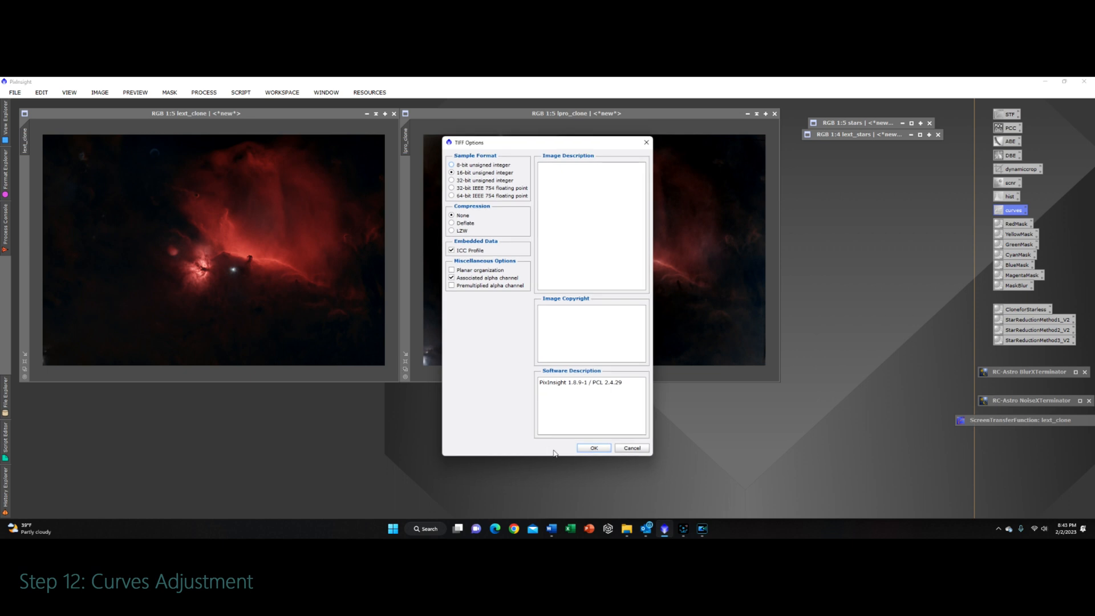
pyautogui.click(593, 448)
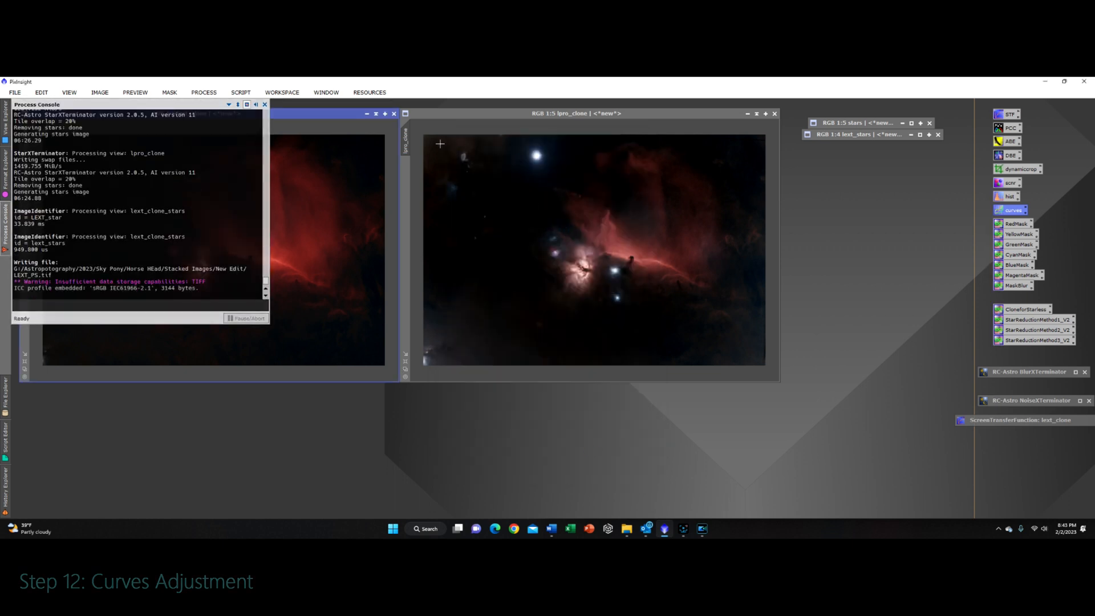
# Step: Select lpro_clone and save it as a TIFF file named Lpro_PS, accepting the TIFF options
pyautogui.click(466, 117)
pyautogui.click(14, 92)
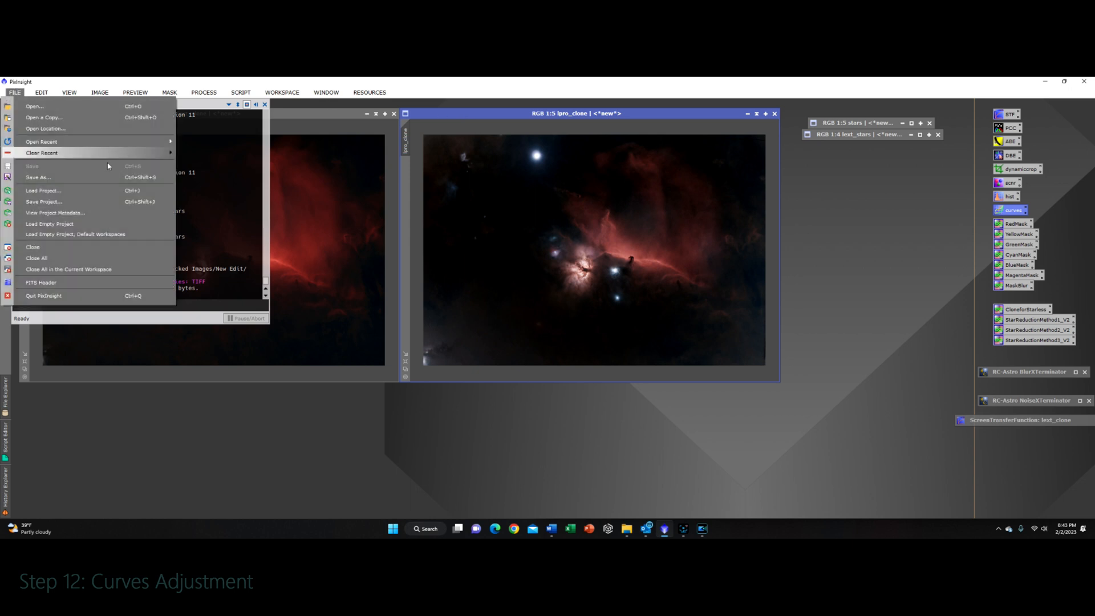
pyautogui.click(80, 177)
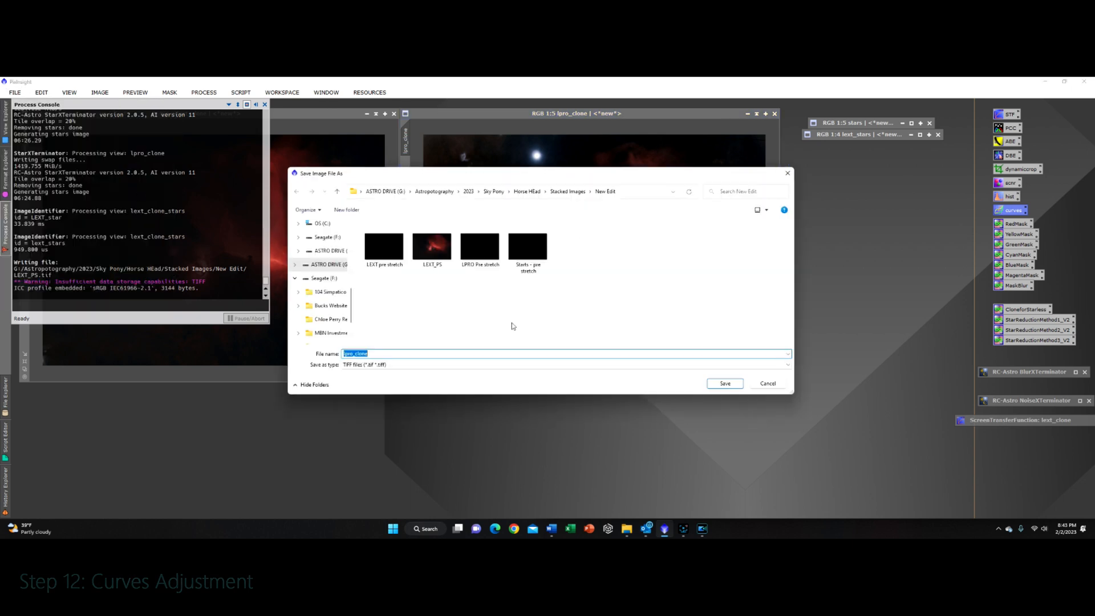
pyautogui.write('Lpro_PS')
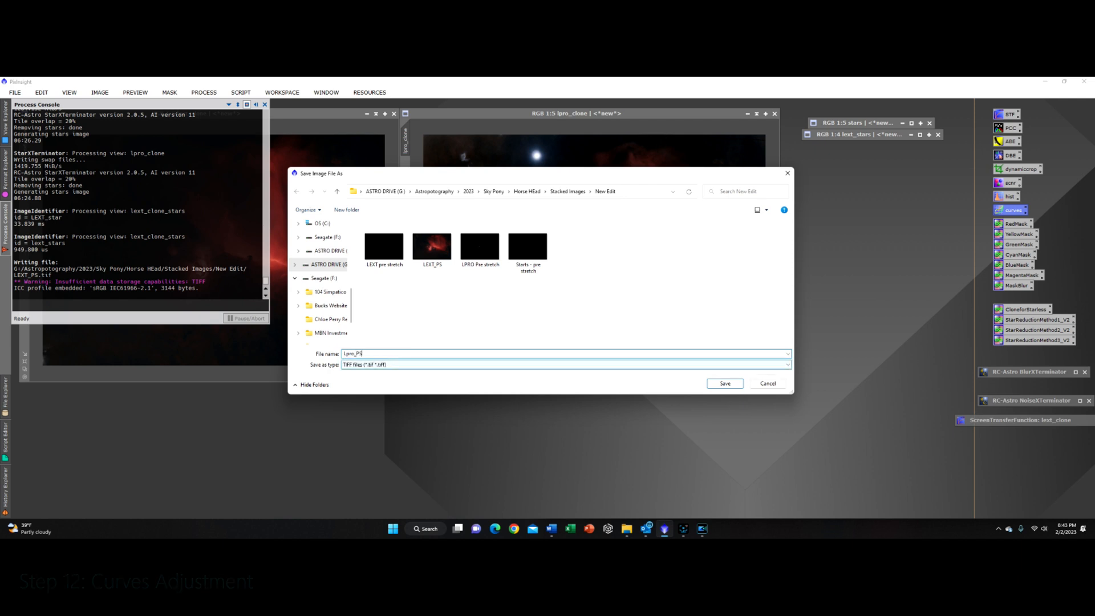
pyautogui.press('Return')
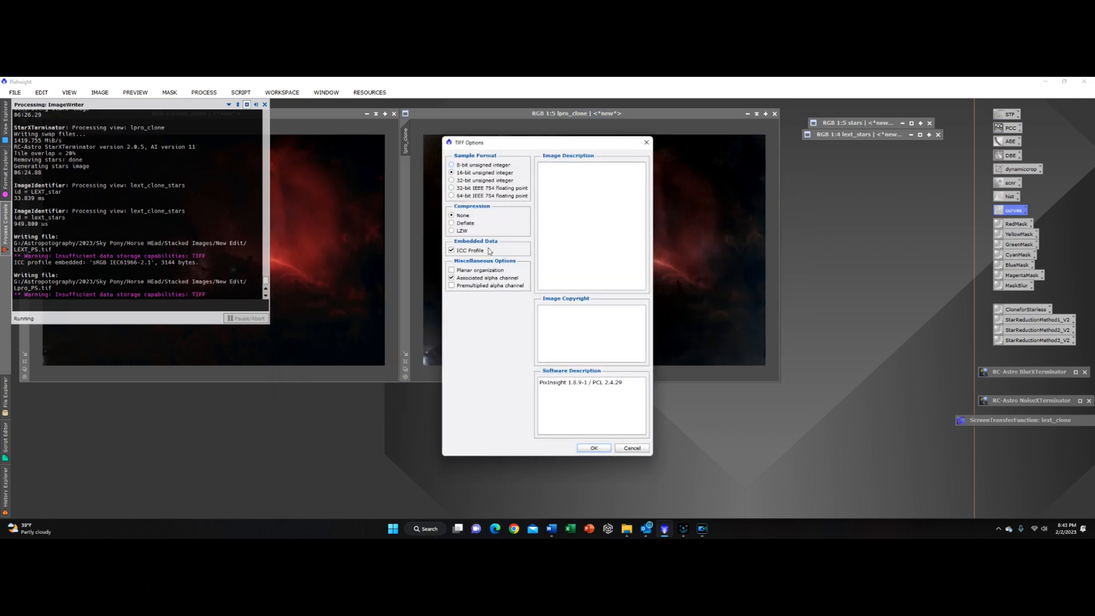
pyautogui.click(586, 445)
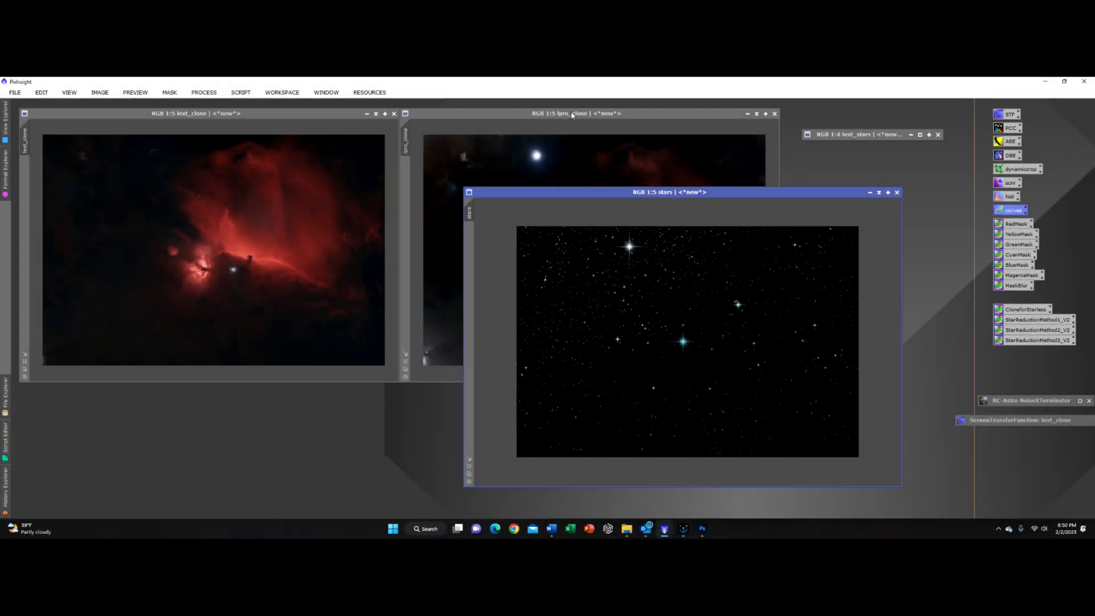
# Step: Switch to Photoshop, toggle the top layer to compare both stacked images, and add a layer mask to the top layer
pyautogui.click(572, 115)
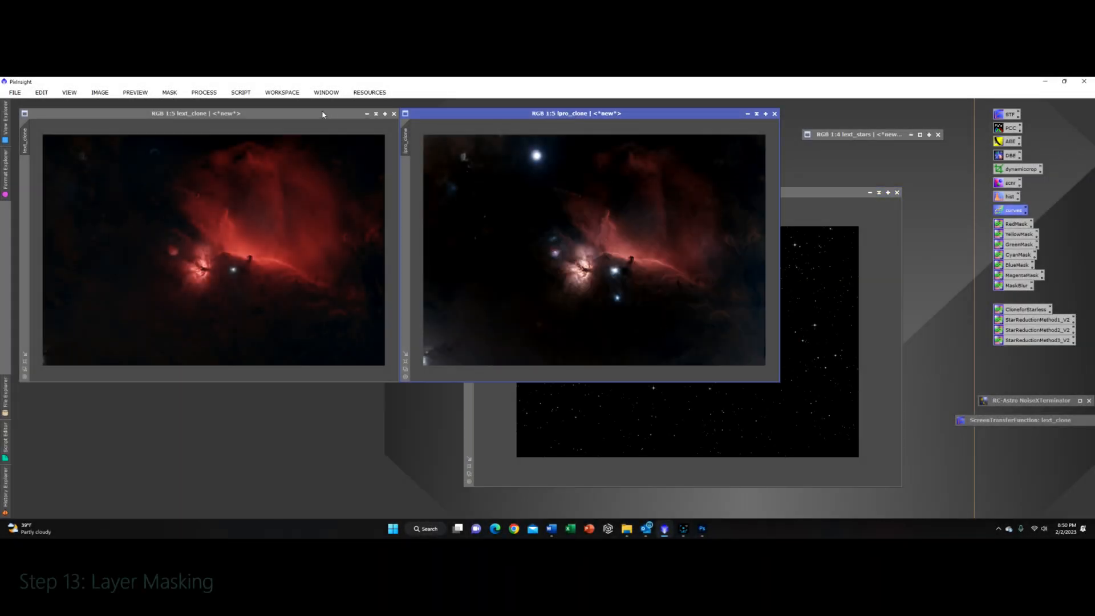
pyautogui.click(702, 529)
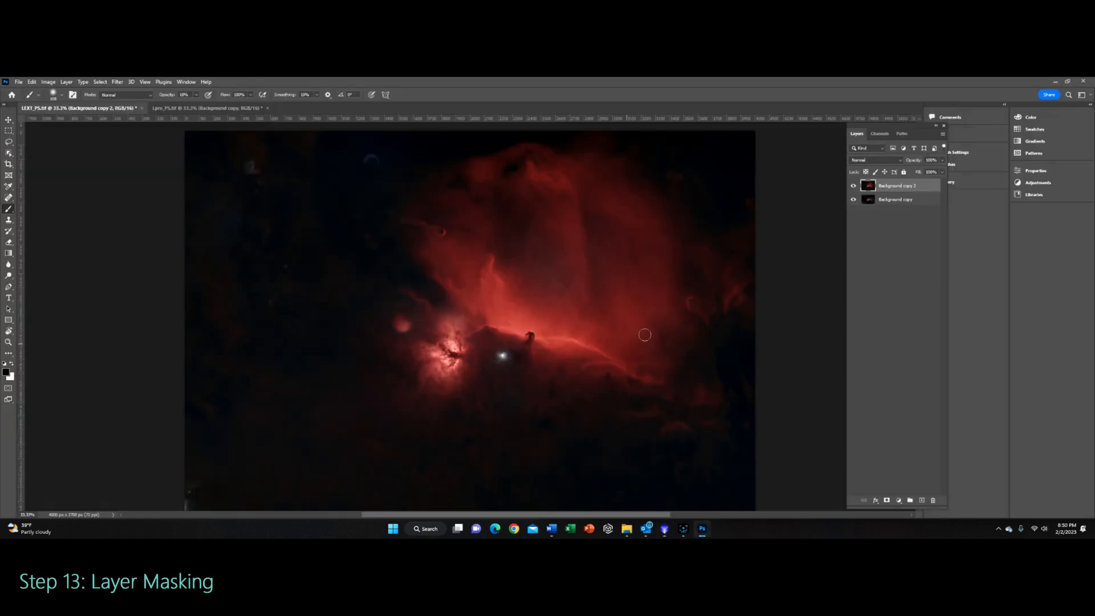
pyautogui.click(853, 186)
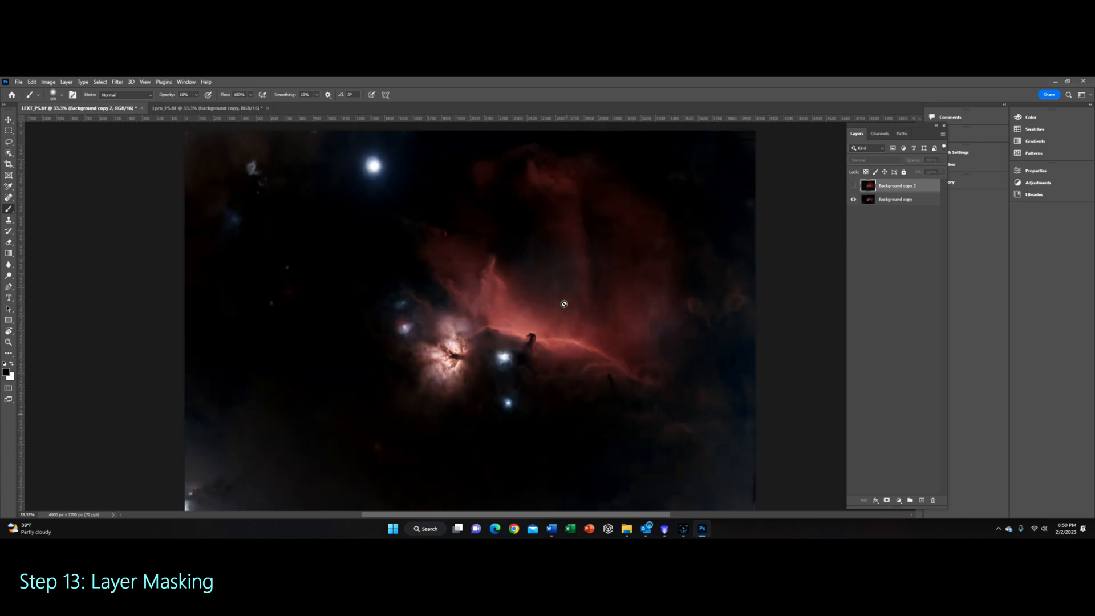
pyautogui.click(854, 186)
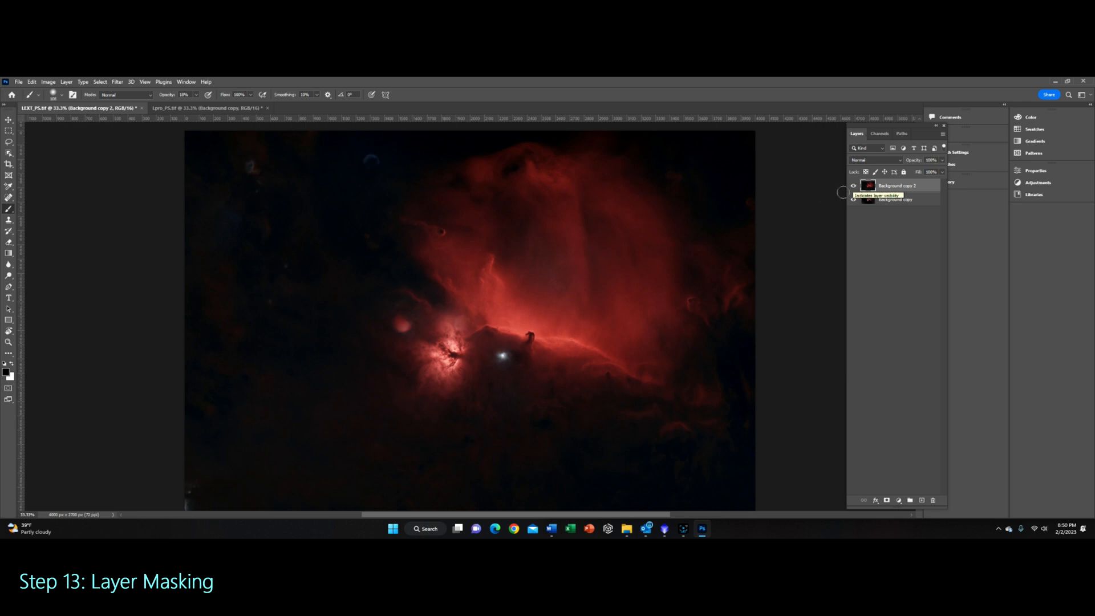
pyautogui.click(886, 501)
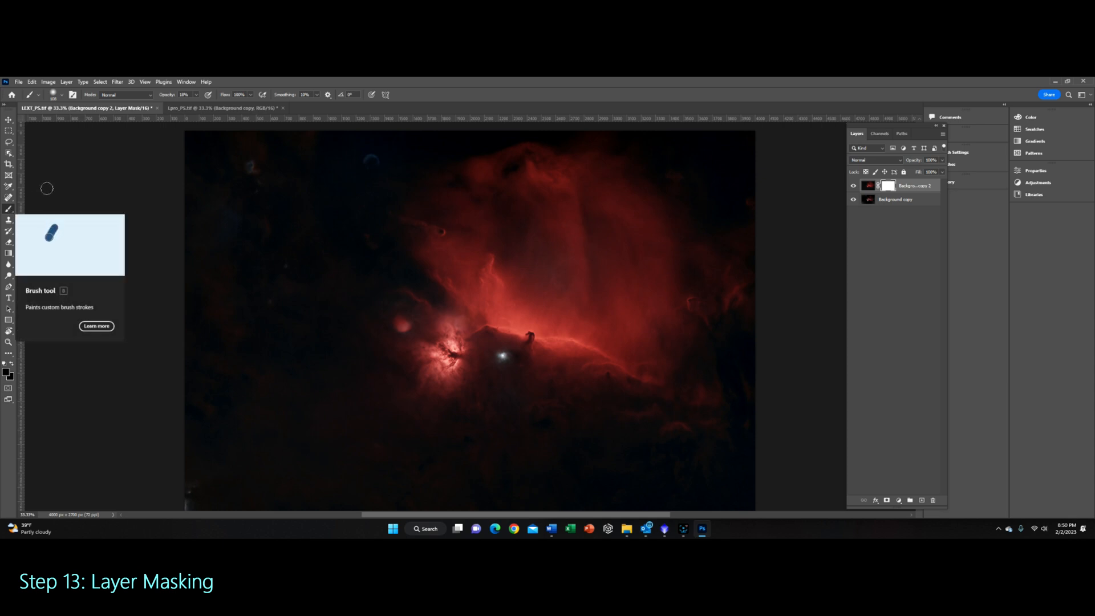
# Step: Set the brush to a soft round tip with 0% hardness and adjust its size
pyautogui.click(62, 95)
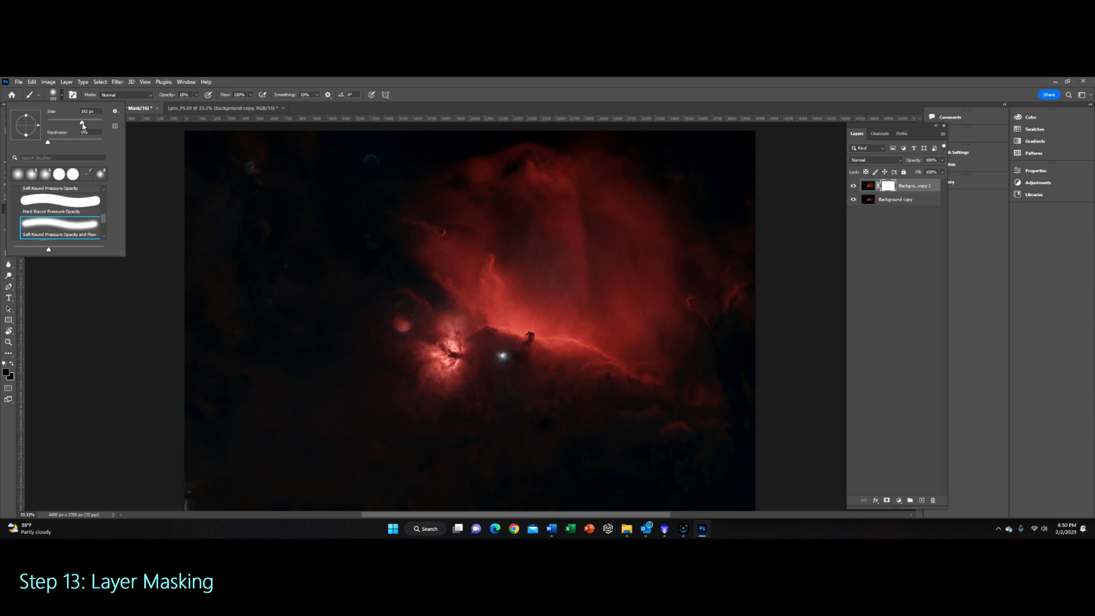
pyautogui.click(90, 124)
pyautogui.moveTo(89, 122); pyautogui.dragTo(93, 123)
pyautogui.click(48, 142)
pyautogui.press('Return')
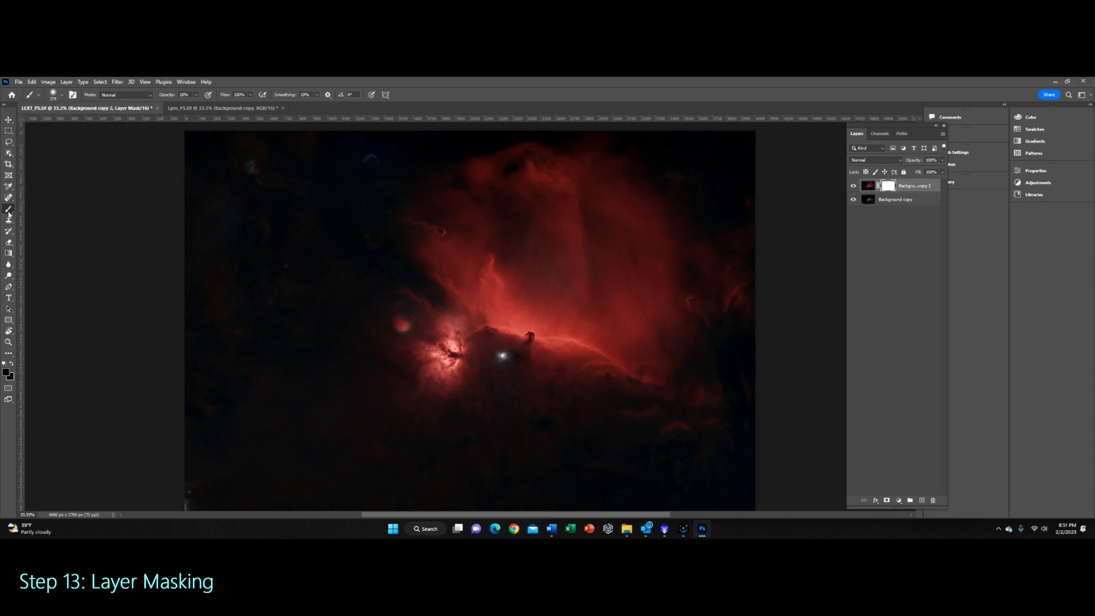
# Step: Paint on the layer mask over the Flame Nebula and nearby bright stars, toggling the top layer to compare
pyautogui.click(853, 186)
pyautogui.click(853, 186)
pyautogui.click(854, 186)
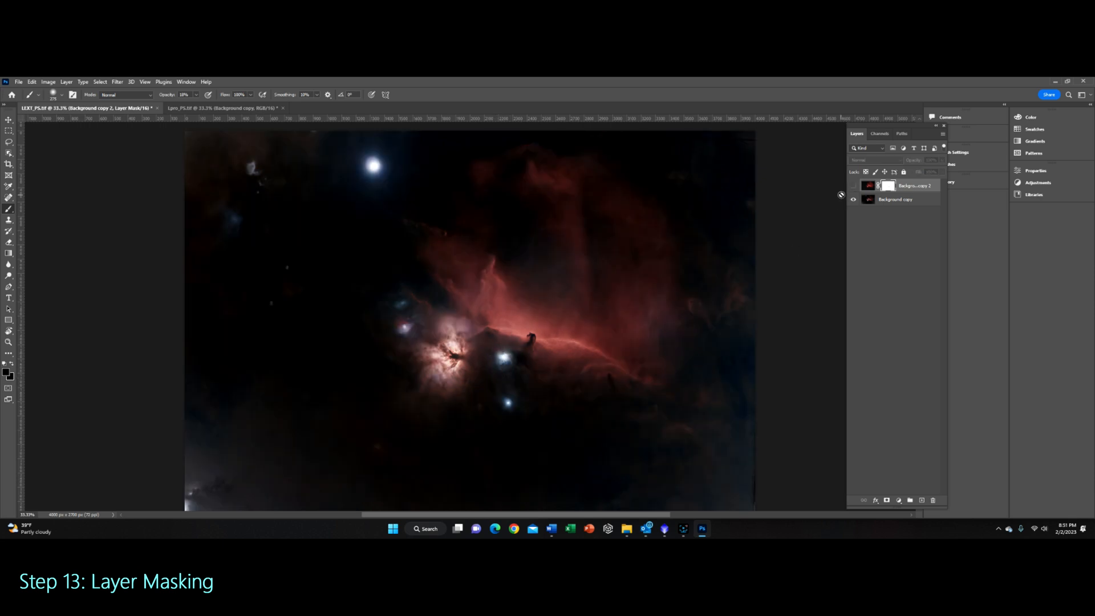
pyautogui.click(854, 186)
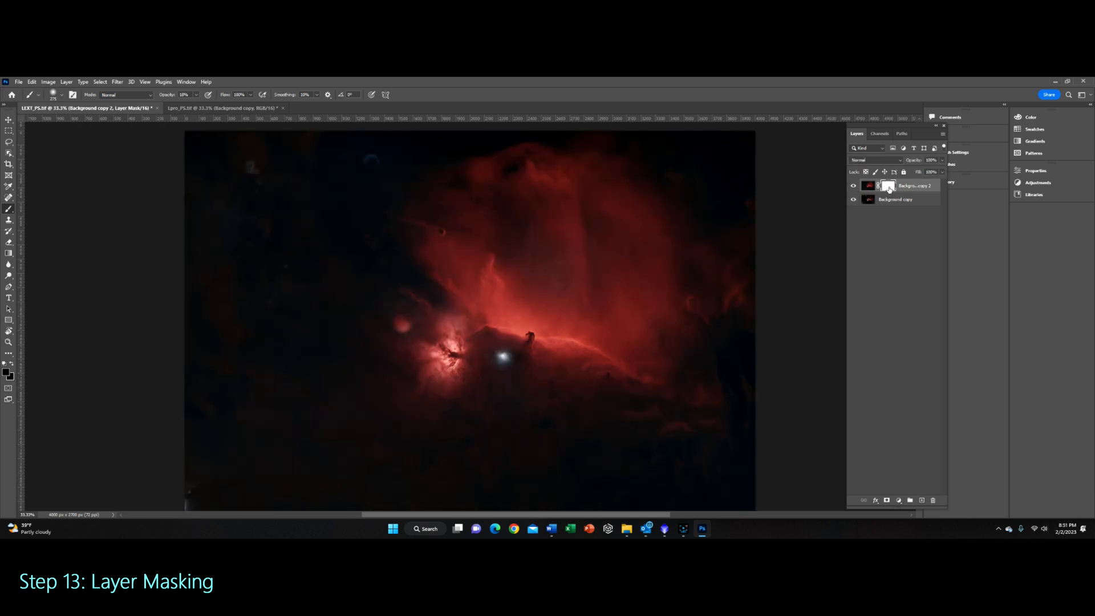
pyautogui.moveTo(503, 352)
pyautogui.mouseDown()
pyautogui.moveTo(509, 360)
pyautogui.moveTo(452, 349)
pyautogui.moveTo(439, 328)
pyautogui.moveTo(446, 317)
pyautogui.moveTo(421, 363)
pyautogui.moveTo(447, 383)
pyautogui.moveTo(462, 359)
pyautogui.moveTo(446, 353)
pyautogui.moveTo(470, 356)
pyautogui.moveTo(463, 342)
pyautogui.mouseUp()
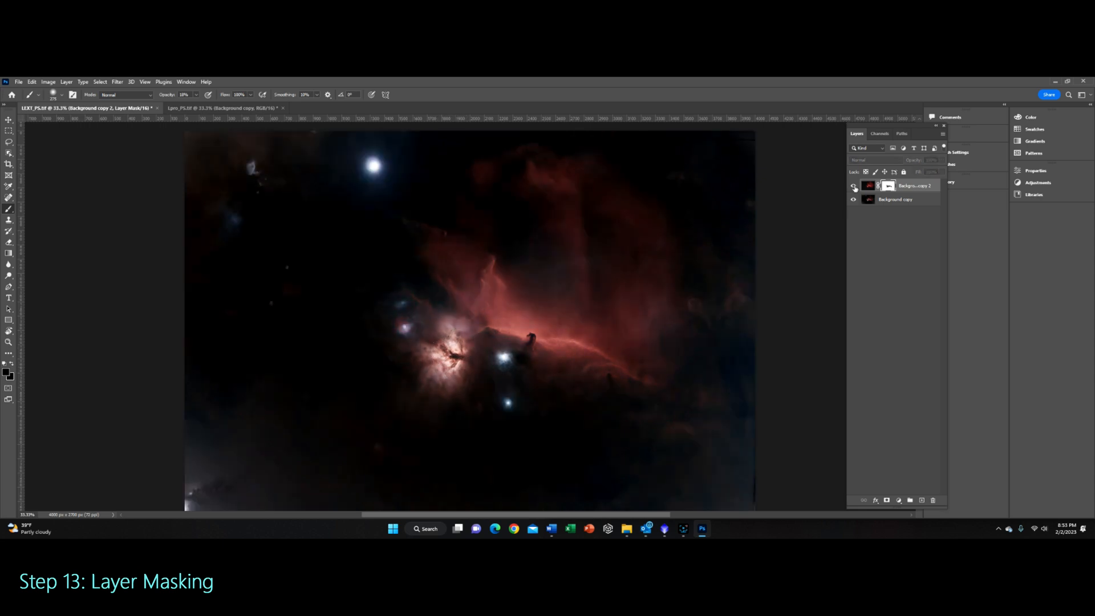
pyautogui.click(853, 186)
pyautogui.click(853, 186)
pyautogui.click(510, 400)
pyautogui.click(509, 400)
pyautogui.click(853, 186)
pyautogui.click(853, 186)
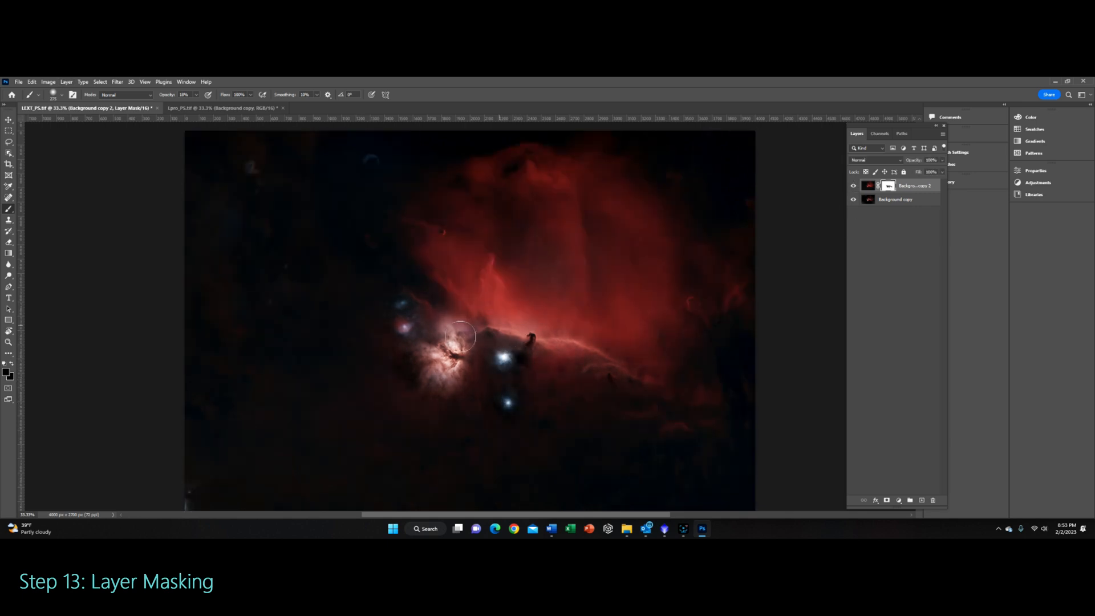
pyautogui.moveTo(665, 305); pyautogui.dragTo(662, 345)
# Step: Paint the mask over the upper-left stars and the lower-left corner, toggling the top layer to compare the blend
pyautogui.click(854, 186)
pyautogui.click(853, 186)
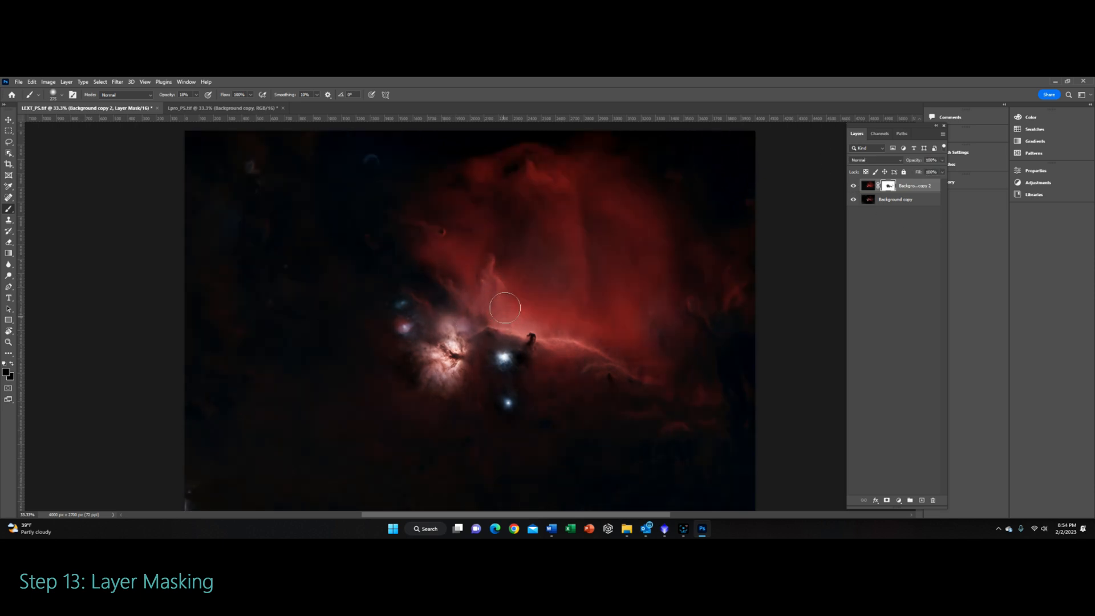
pyautogui.click(853, 186)
pyautogui.click(854, 186)
pyautogui.click(252, 164)
pyautogui.click(853, 186)
pyautogui.click(853, 186)
pyautogui.click(234, 216)
pyautogui.moveTo(193, 489)
pyautogui.mouseDown()
pyautogui.moveTo(215, 498)
pyautogui.moveTo(201, 478)
pyautogui.moveTo(215, 486)
pyautogui.mouseUp()
pyautogui.click(854, 186)
pyautogui.click(854, 186)
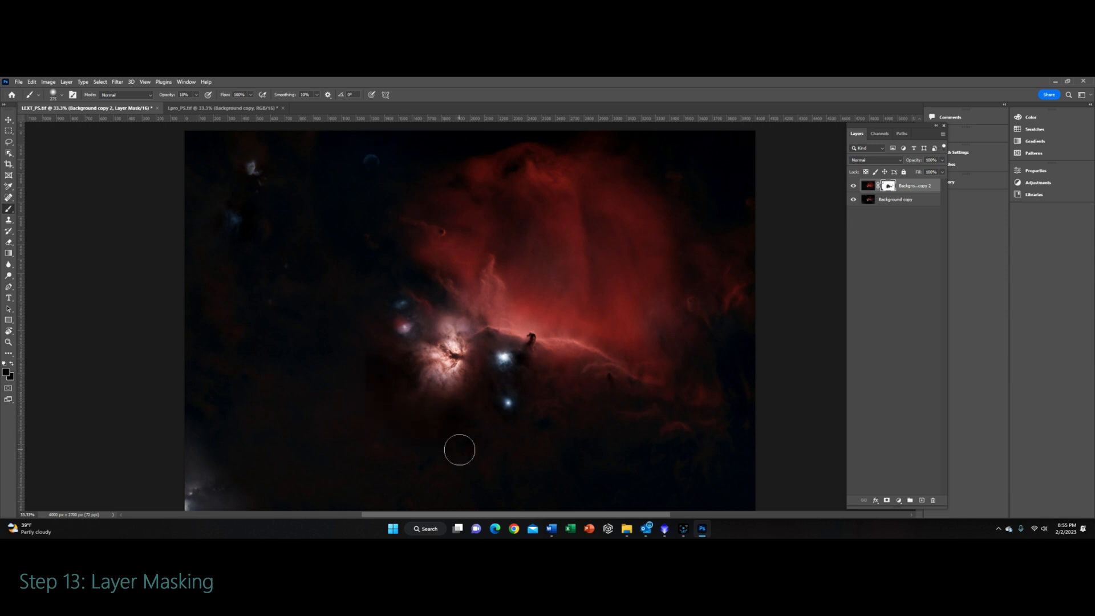
pyautogui.click(854, 186)
pyautogui.click(853, 186)
pyautogui.click(854, 186)
pyautogui.click(854, 186)
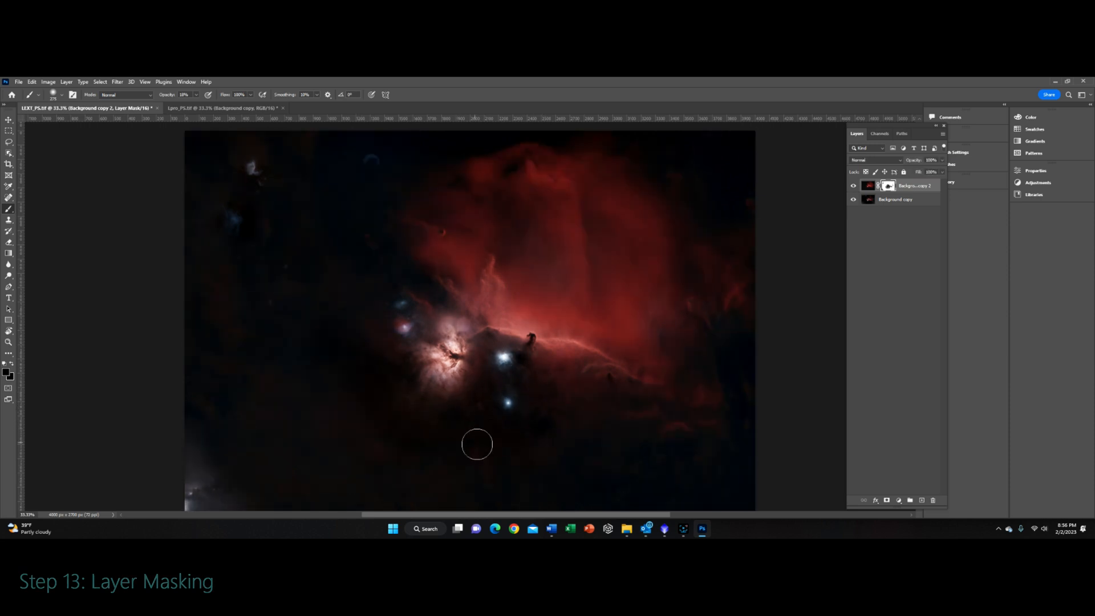
# Step: Enlarge the brush and continue refining the mask, toggling the top layer repeatedly to compare
pyautogui.click(62, 95)
pyautogui.moveTo(67, 119); pyautogui.dragTo(73, 119)
pyautogui.click(854, 186)
pyautogui.click(854, 186)
pyautogui.click(854, 186)
pyautogui.click(854, 186)
pyautogui.click(854, 186)
pyautogui.click(854, 186)
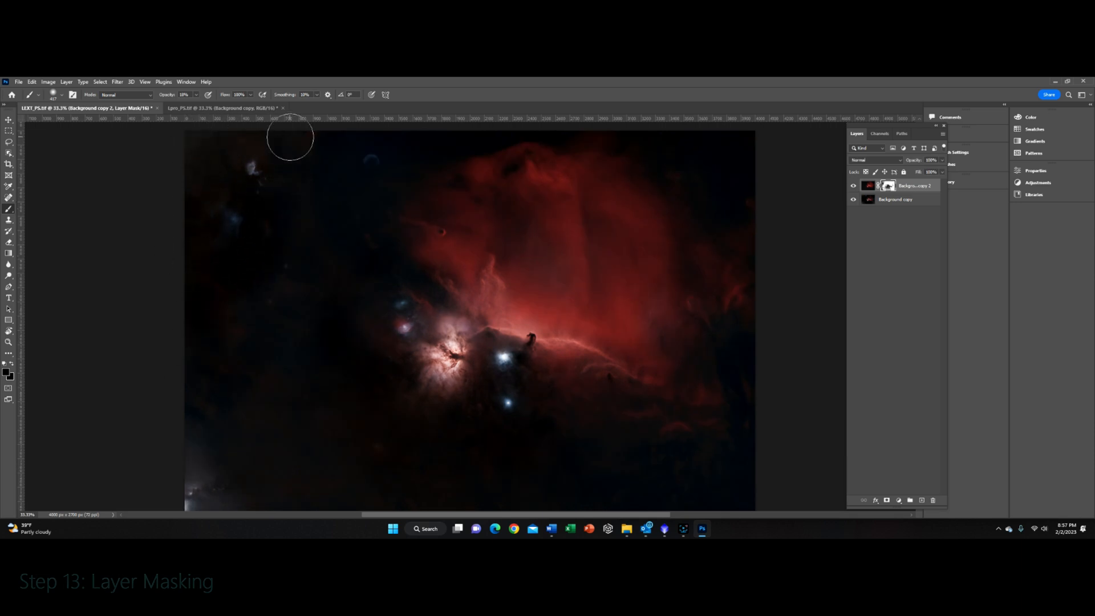
pyautogui.click(853, 187)
pyautogui.click(853, 187)
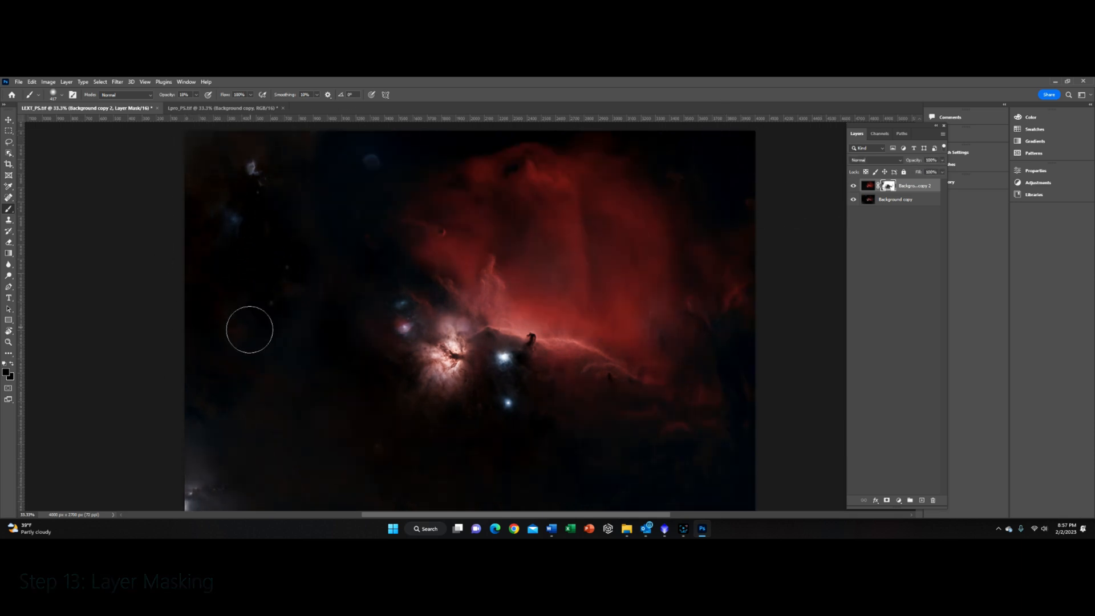
# Step: Save a copy of the masked, blended image
pyautogui.click(19, 82)
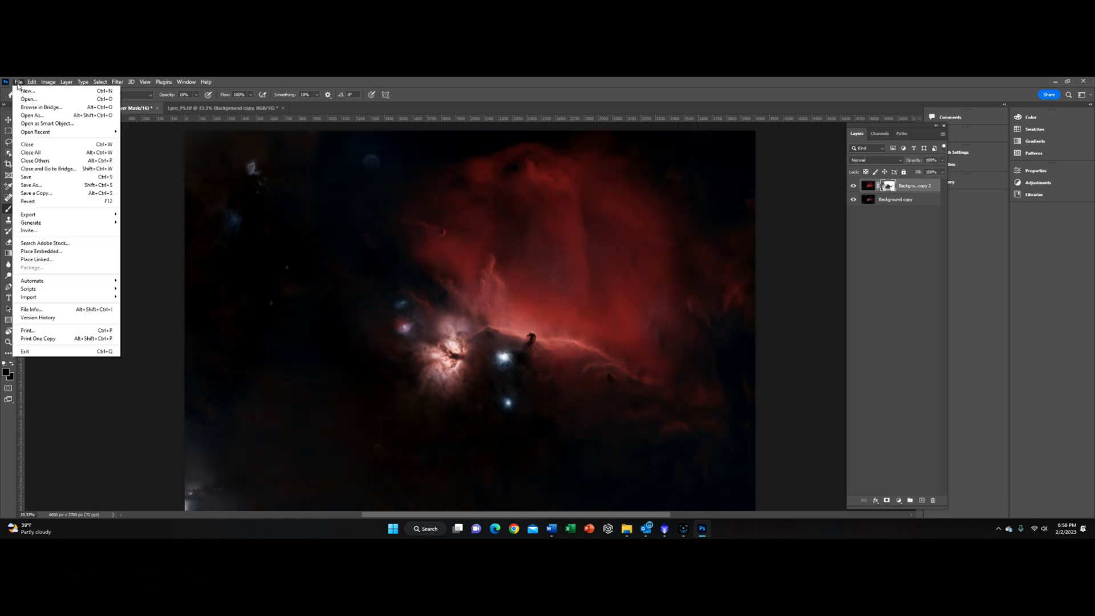
pyautogui.click(34, 191)
pyautogui.click(440, 321)
pyautogui.press('Return')
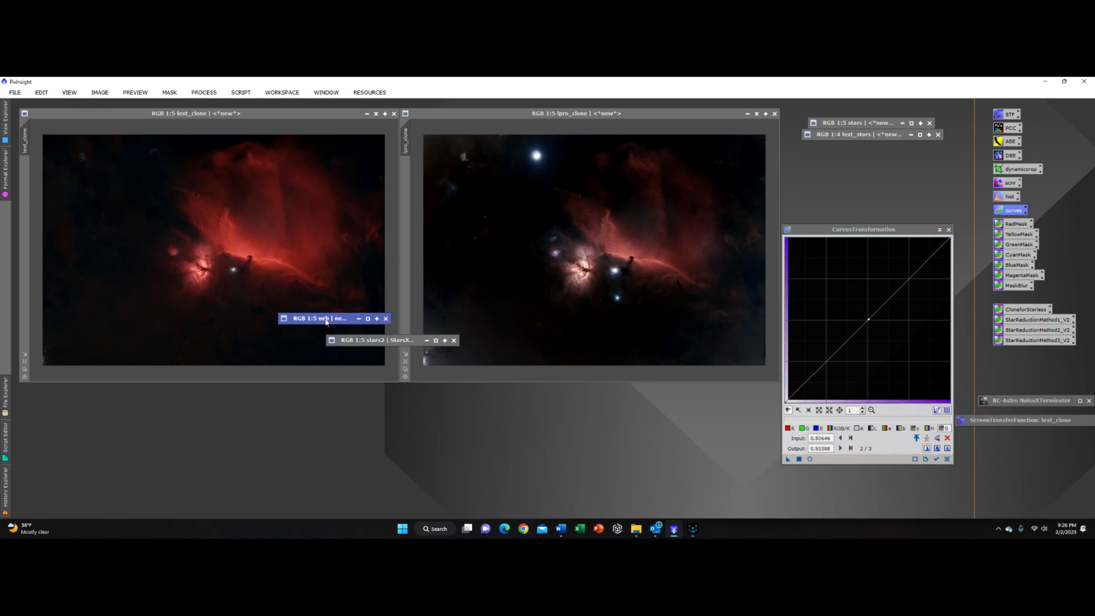
# Step: Back in PixInsight, restore the minimized stars image, move it aside, and select lext_clone
pyautogui.doubleClick(326, 321)
pyautogui.moveTo(390, 177); pyautogui.dragTo(351, 156)
pyautogui.click(351, 115)
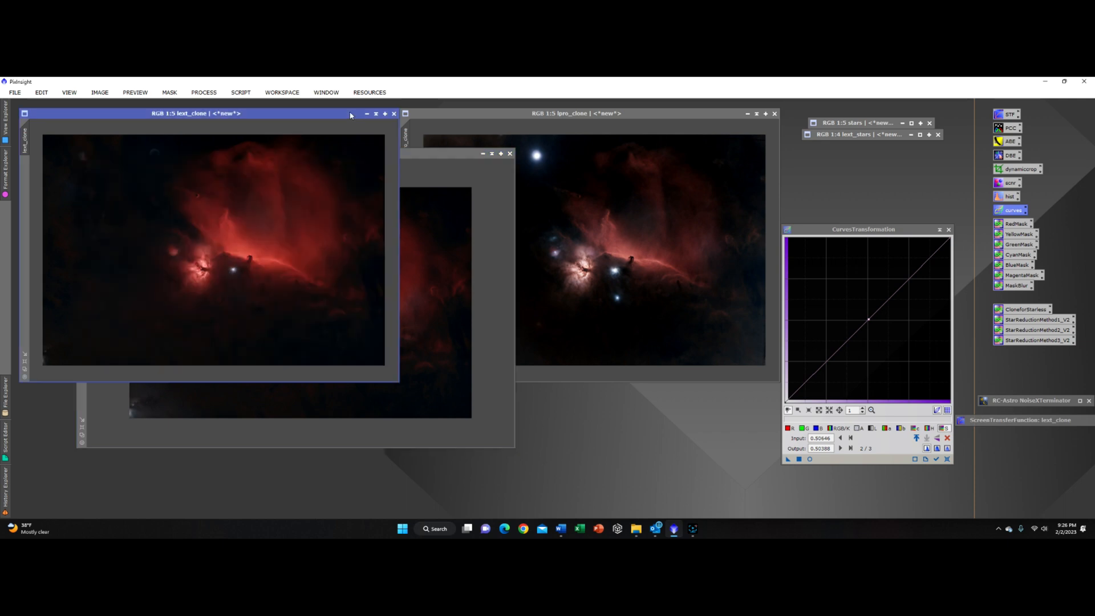
# Step: Minimize the lext_clone and lpro_clone images and reposition the neb image window
pyautogui.click(376, 114)
pyautogui.moveTo(211, 251)
pyautogui.mouseDown()
pyautogui.moveTo(758, 215)
pyautogui.moveTo(870, 149)
pyautogui.mouseUp()
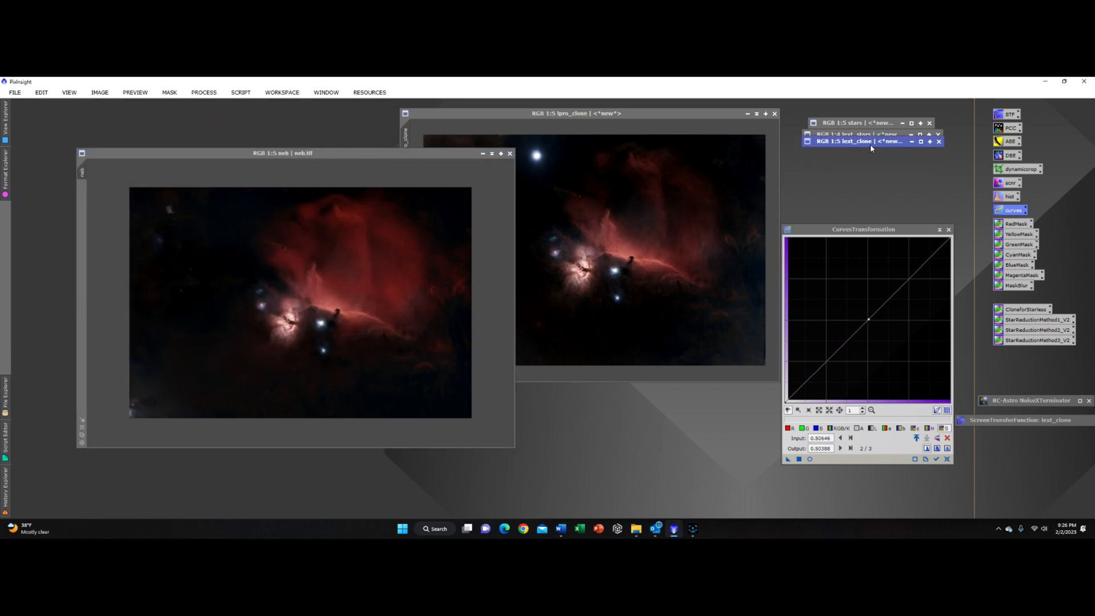
pyautogui.click(607, 117)
pyautogui.click(747, 115)
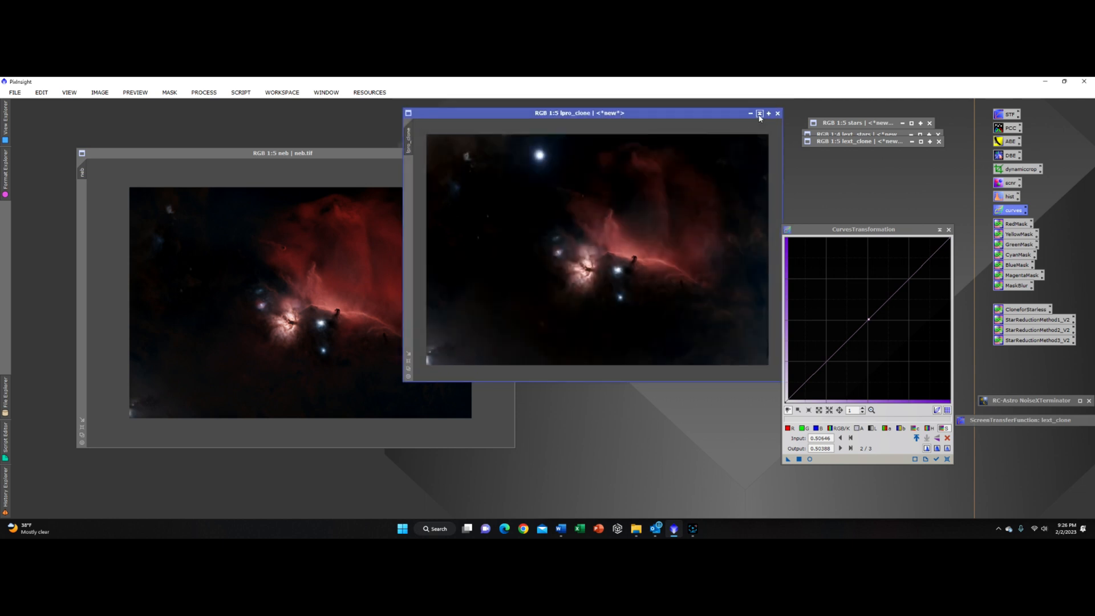
pyautogui.moveTo(590, 242)
pyautogui.mouseDown()
pyautogui.moveTo(809, 186)
pyautogui.moveTo(855, 161)
pyautogui.mouseUp()
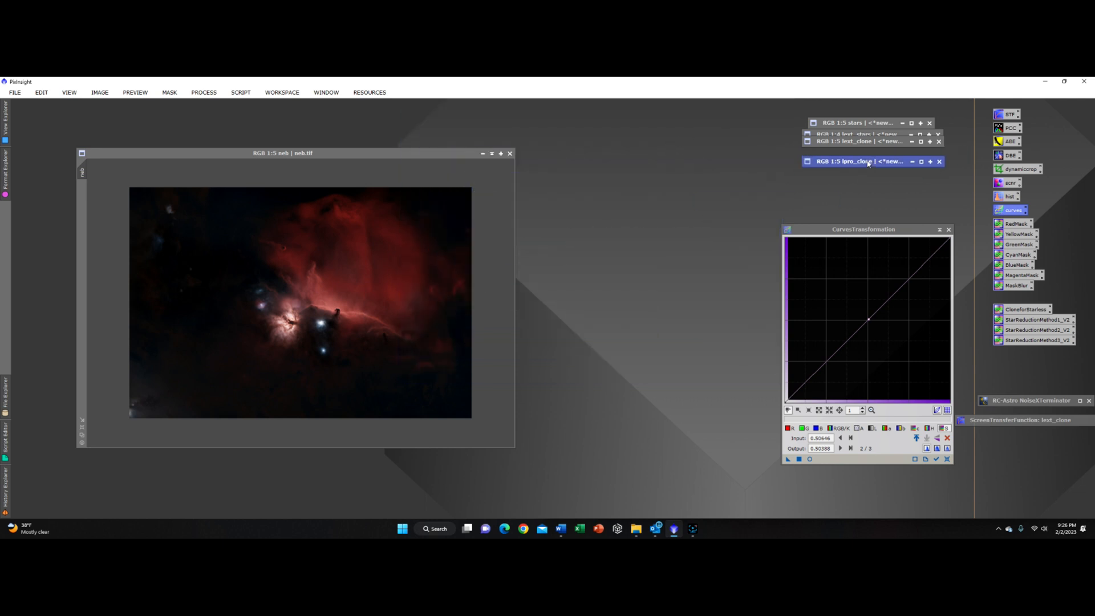
pyautogui.moveTo(366, 152)
pyautogui.mouseDown()
pyautogui.moveTo(510, 292)
pyautogui.moveTo(479, 178)
pyautogui.moveTo(272, 154)
pyautogui.mouseUp()
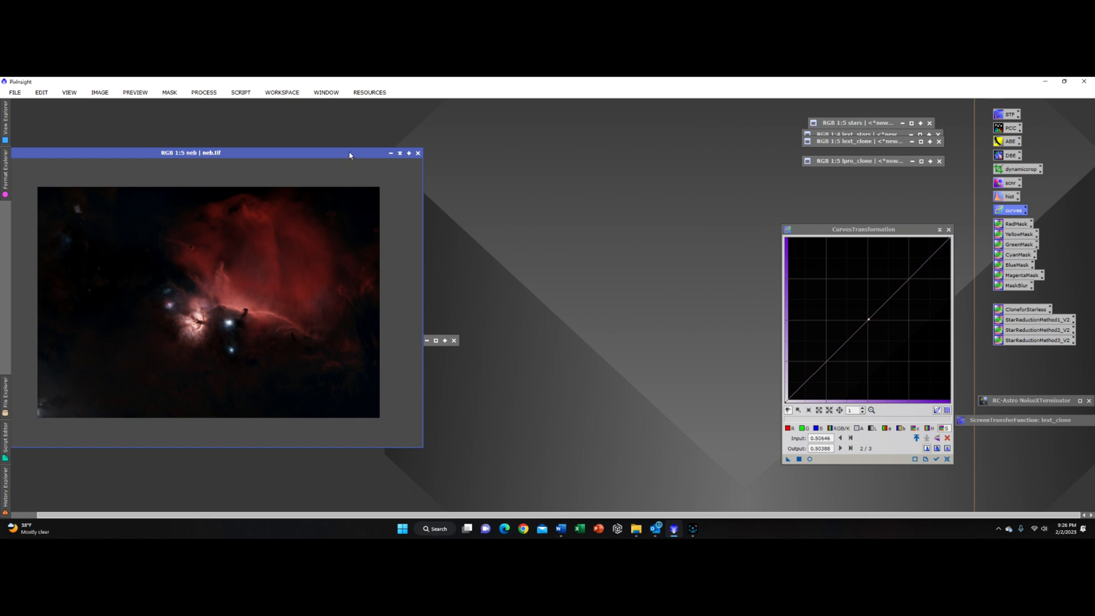
pyautogui.moveTo(350, 155); pyautogui.dragTo(554, 392)
pyautogui.moveTo(376, 340); pyautogui.dragTo(693, 265)
pyautogui.moveTo(497, 391); pyautogui.dragTo(350, 164)
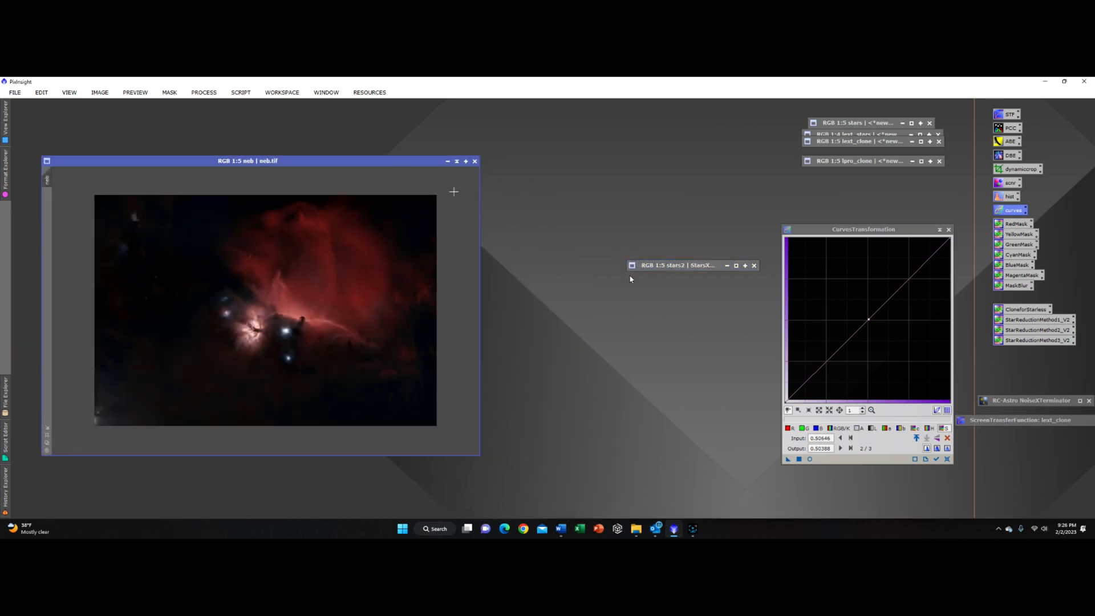
# Step: Restore the stars2 image, place it beside the neb image, and close the Curves Transformation window
pyautogui.click(737, 266)
pyautogui.moveTo(521, 198); pyautogui.dragTo(716, 143)
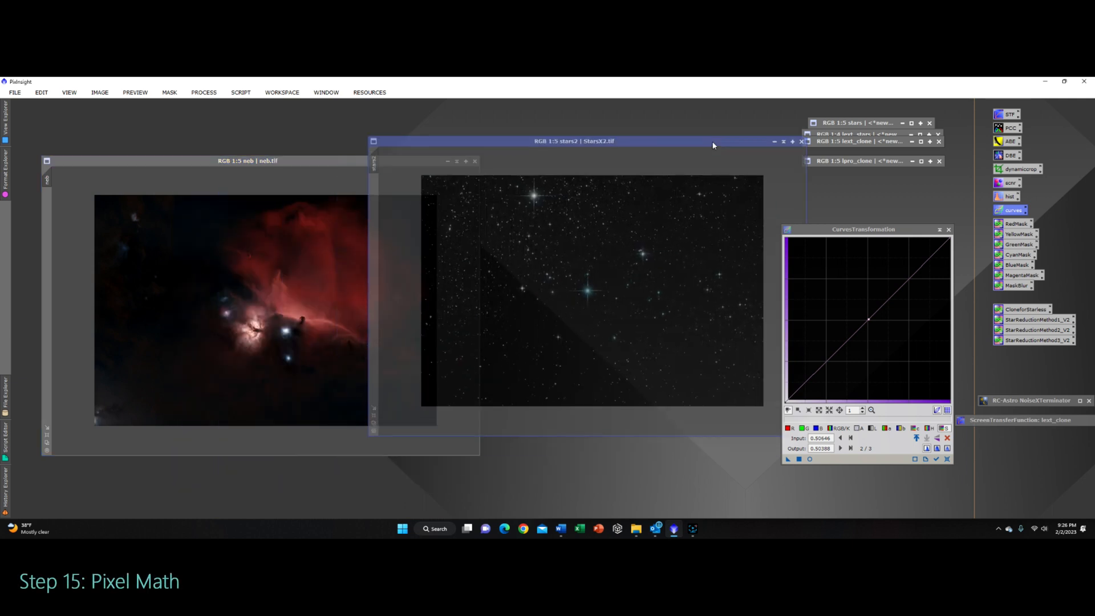
pyautogui.moveTo(645, 145); pyautogui.dragTo(551, 161)
pyautogui.click(320, 165)
pyautogui.doubleClick(320, 163)
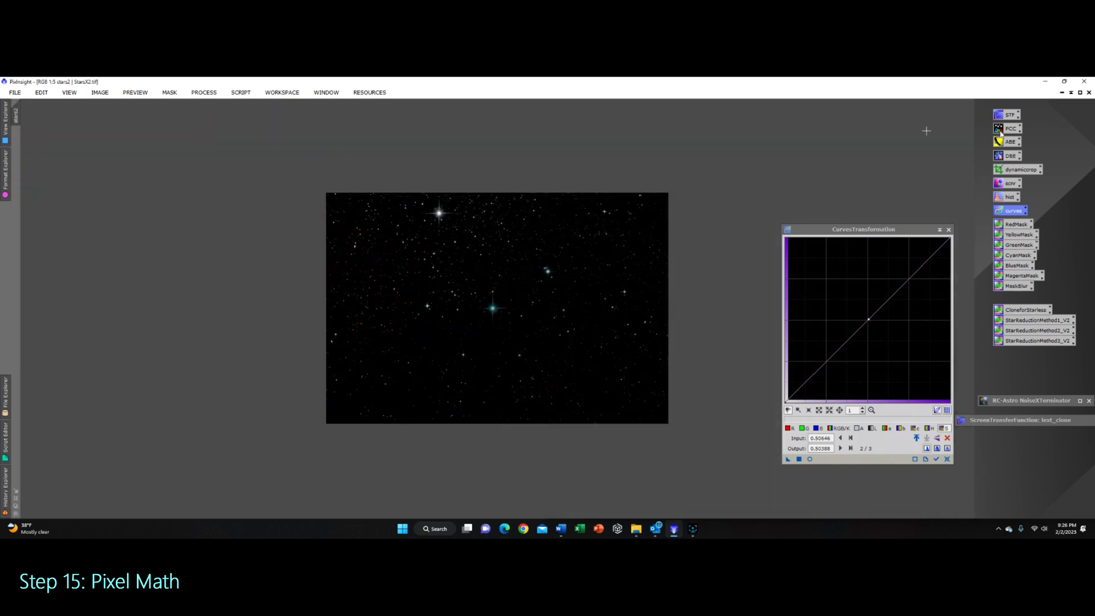
pyautogui.click(1071, 92)
pyautogui.moveTo(376, 165); pyautogui.dragTo(801, 160)
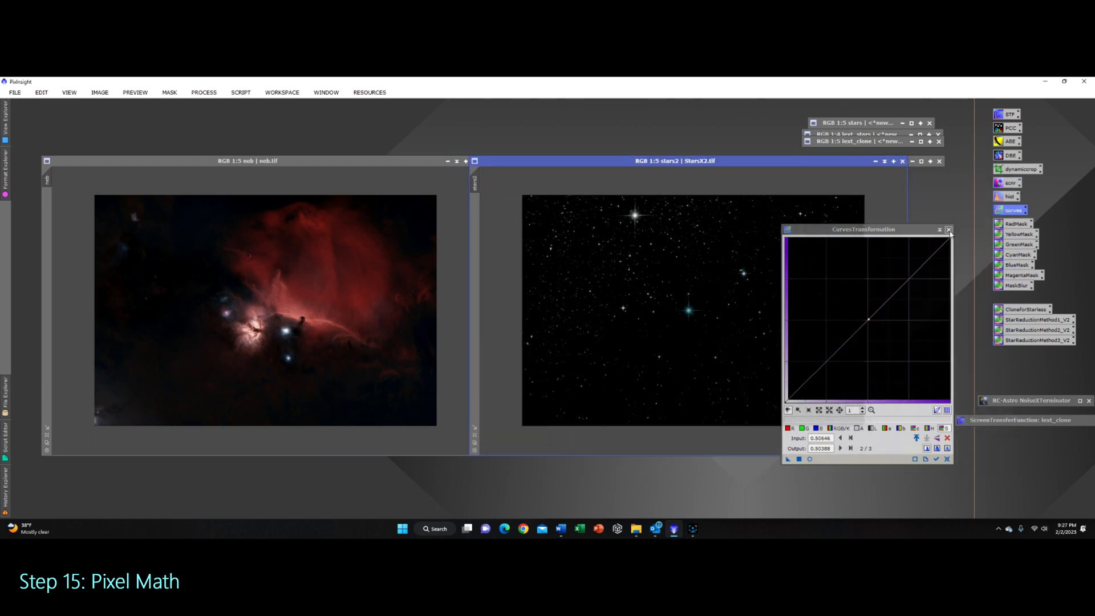
pyautogui.click(948, 230)
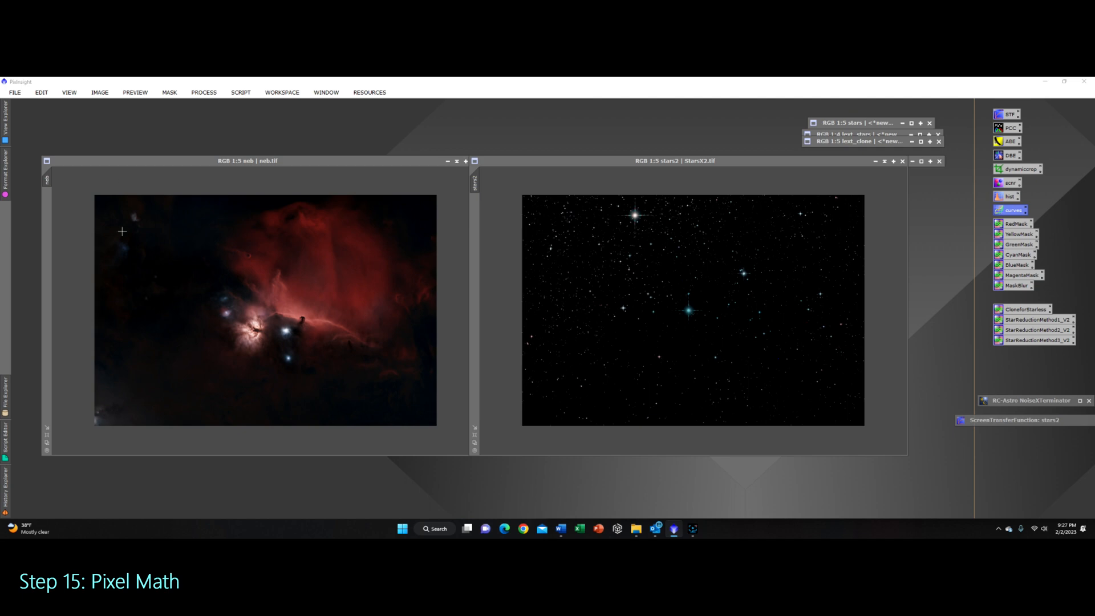
# Step: Open PixelMath and apply the expression neb+stars2 to the stars2 image to recombine stars and nebula
pyautogui.click(203, 92)
pyautogui.moveTo(285, 86)
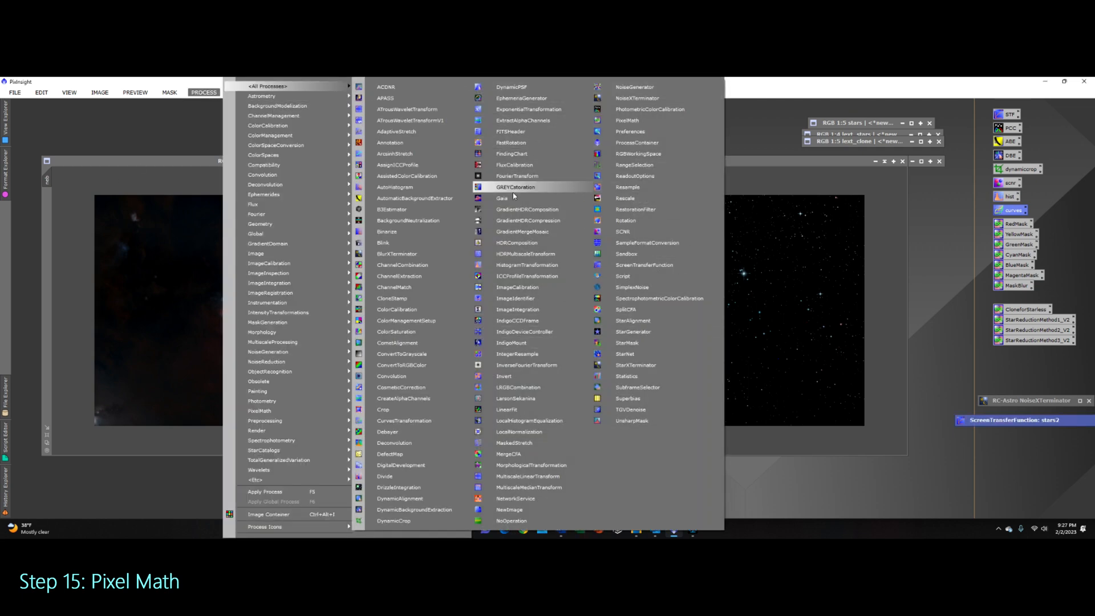
pyautogui.click(627, 120)
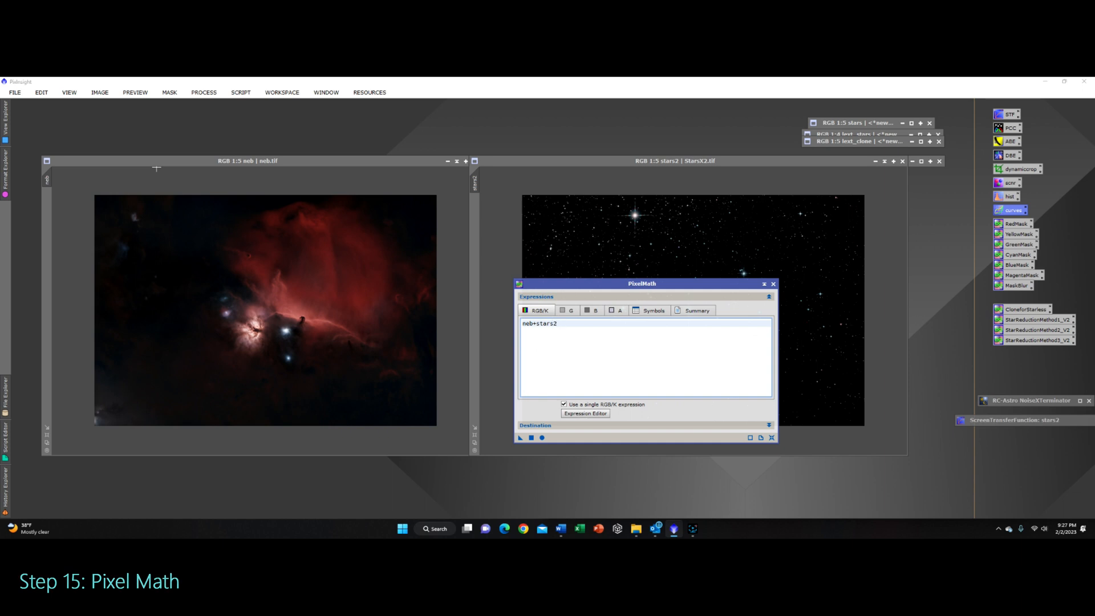
pyautogui.moveTo(521, 437); pyautogui.dragTo(588, 263)
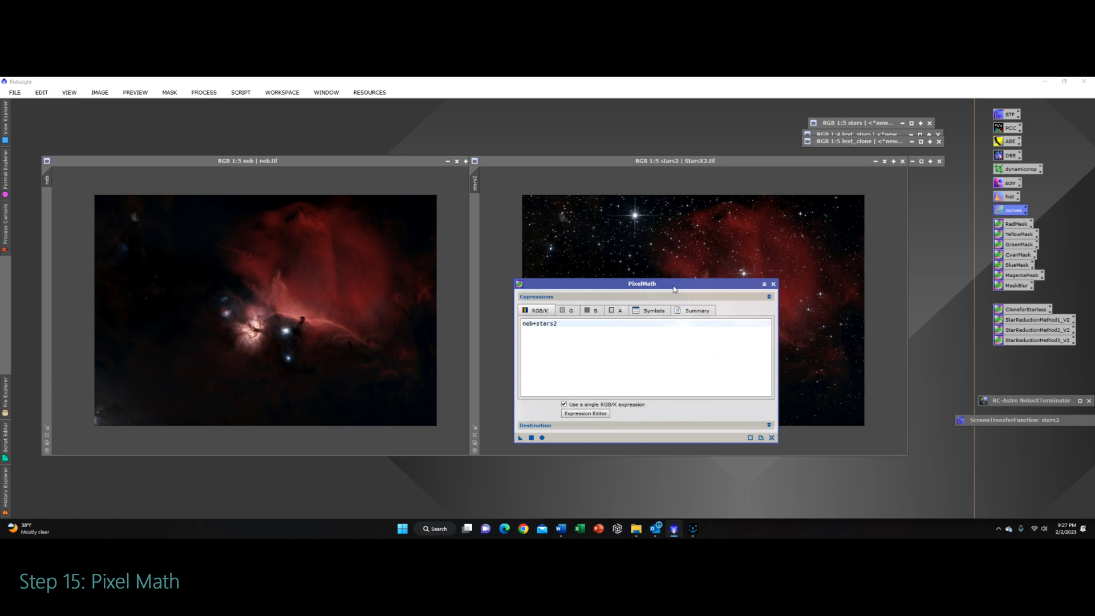
# Step: Close PixelMath, minimize the neb image, and enlarge the recombined stars2 window
pyautogui.moveTo(675, 289); pyautogui.dragTo(230, 275)
pyautogui.click(612, 162)
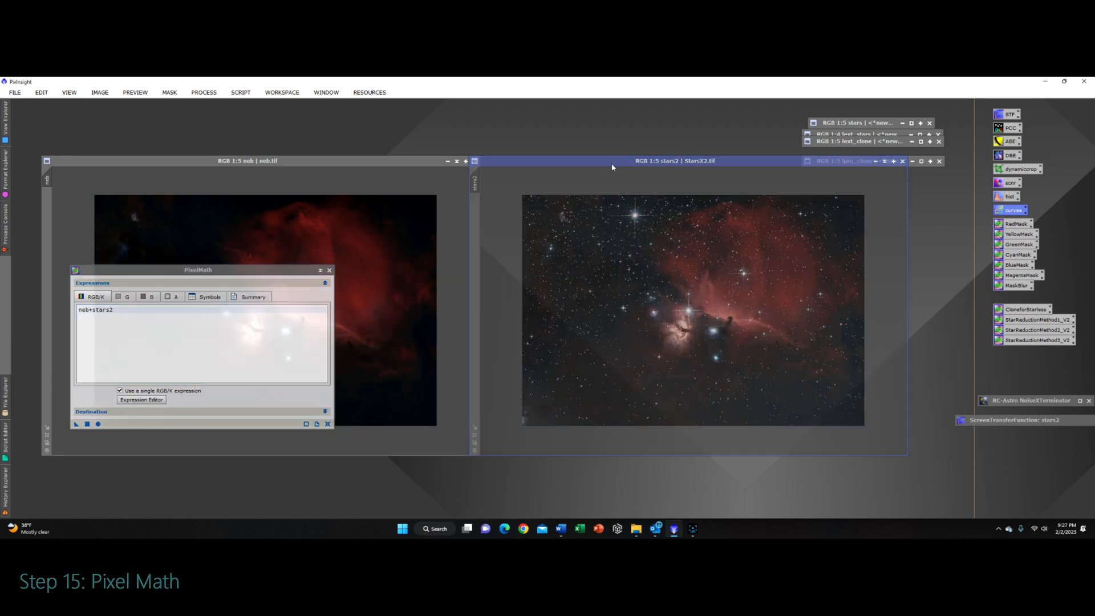
pyautogui.moveTo(612, 167); pyautogui.dragTo(489, 171)
pyautogui.moveTo(316, 165); pyautogui.dragTo(278, 126)
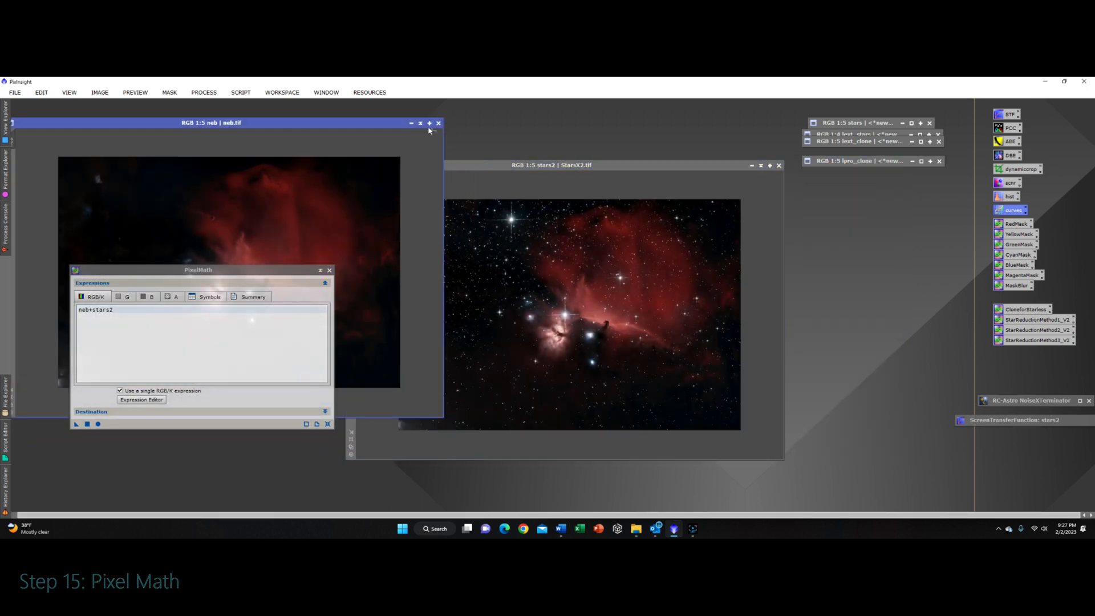
pyautogui.click(413, 123)
pyautogui.click(328, 268)
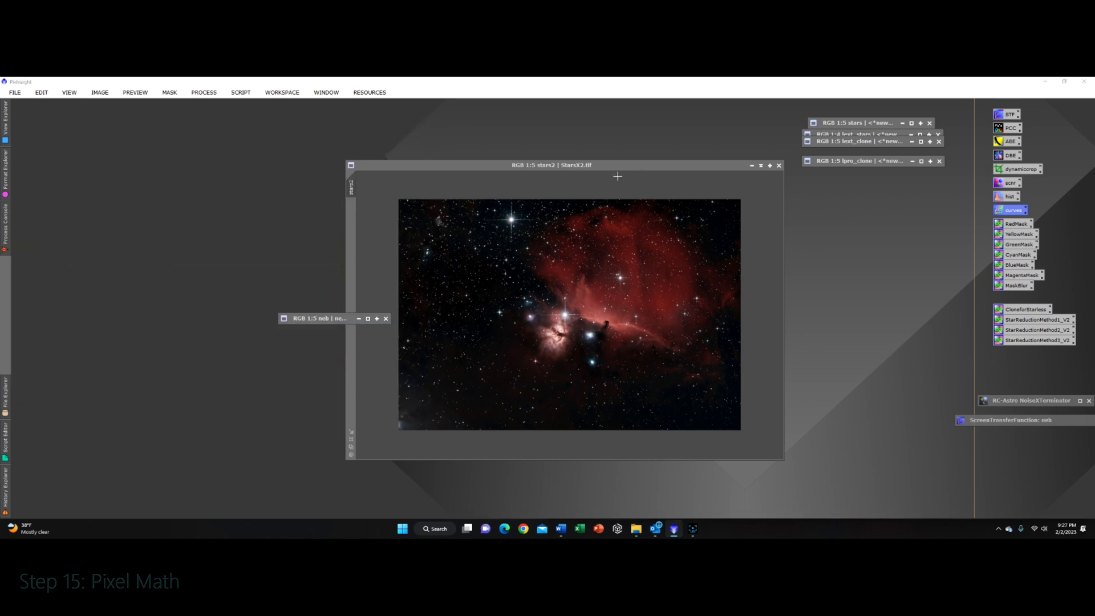
pyautogui.moveTo(323, 320); pyautogui.dragTo(853, 177)
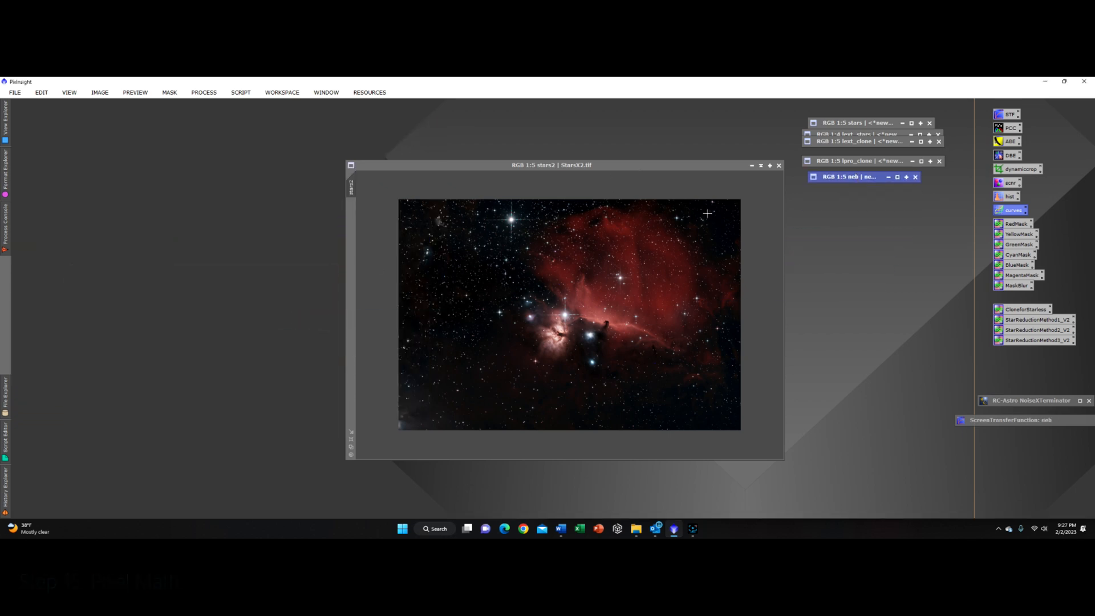
pyautogui.moveTo(622, 169); pyautogui.dragTo(481, 165)
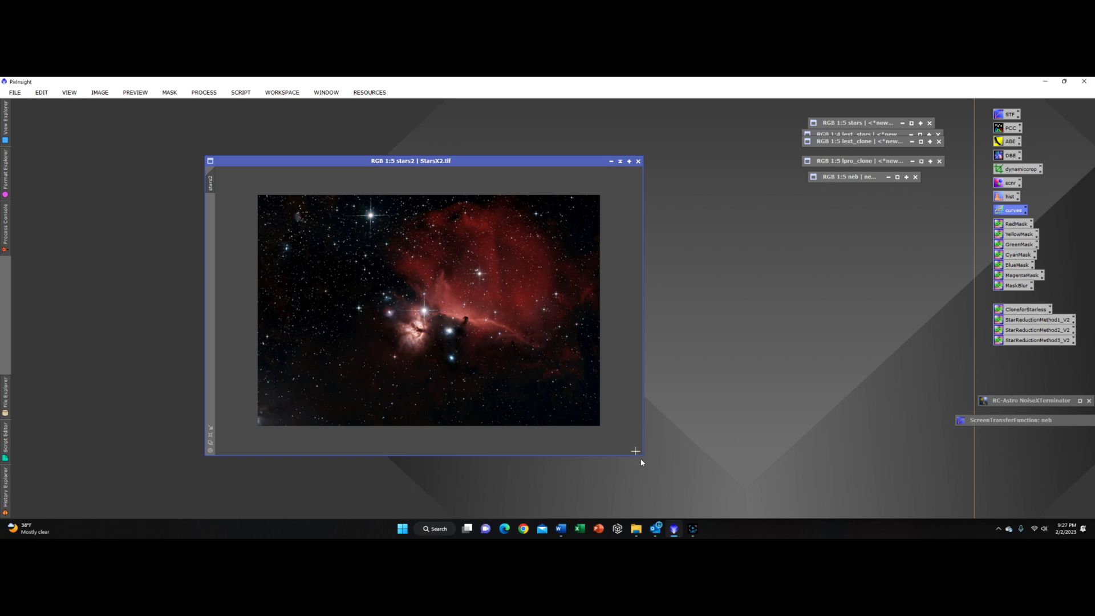
pyautogui.moveTo(643, 456); pyautogui.dragTo(909, 516)
pyautogui.moveTo(609, 161); pyautogui.dragTo(482, 104)
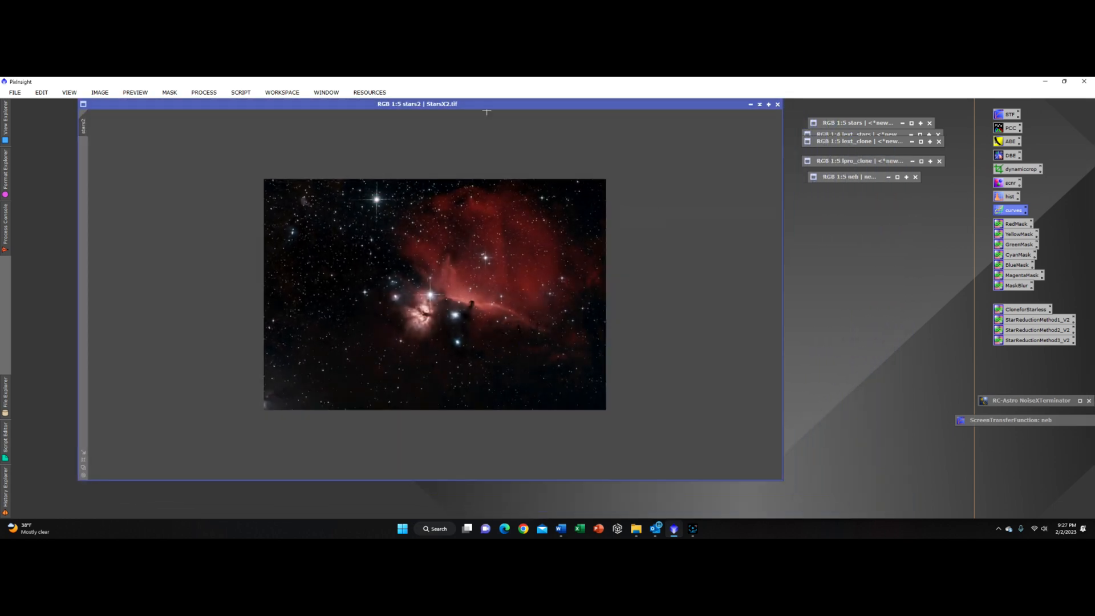
# Step: Zoom in and out across the recombined image to inspect its stars and nebula detail
pyautogui.scroll(2, 464, 264)
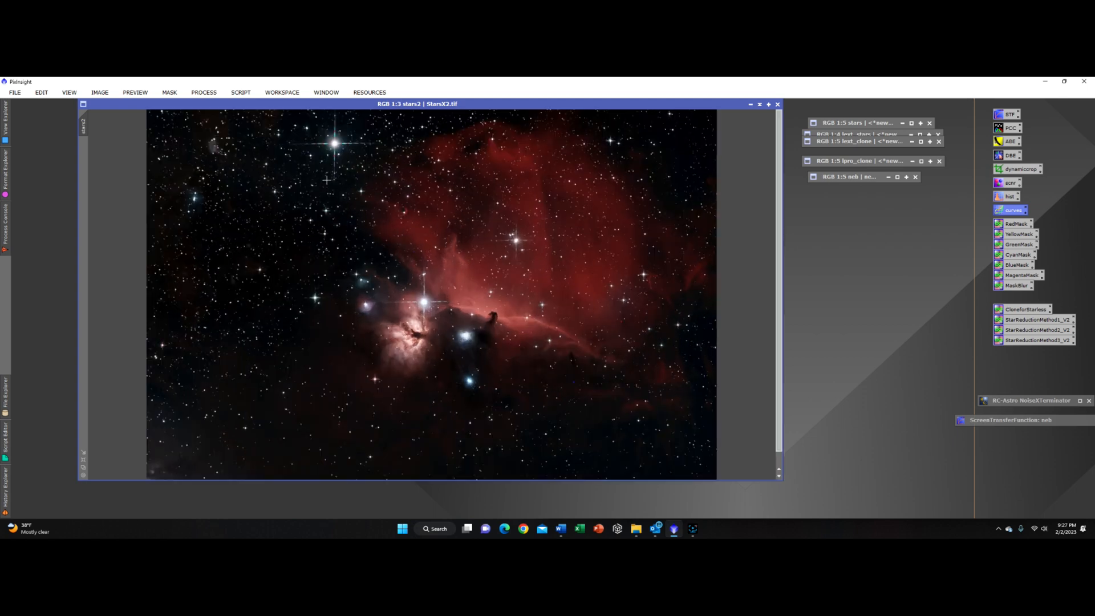
pyautogui.scroll(2, 183, 140)
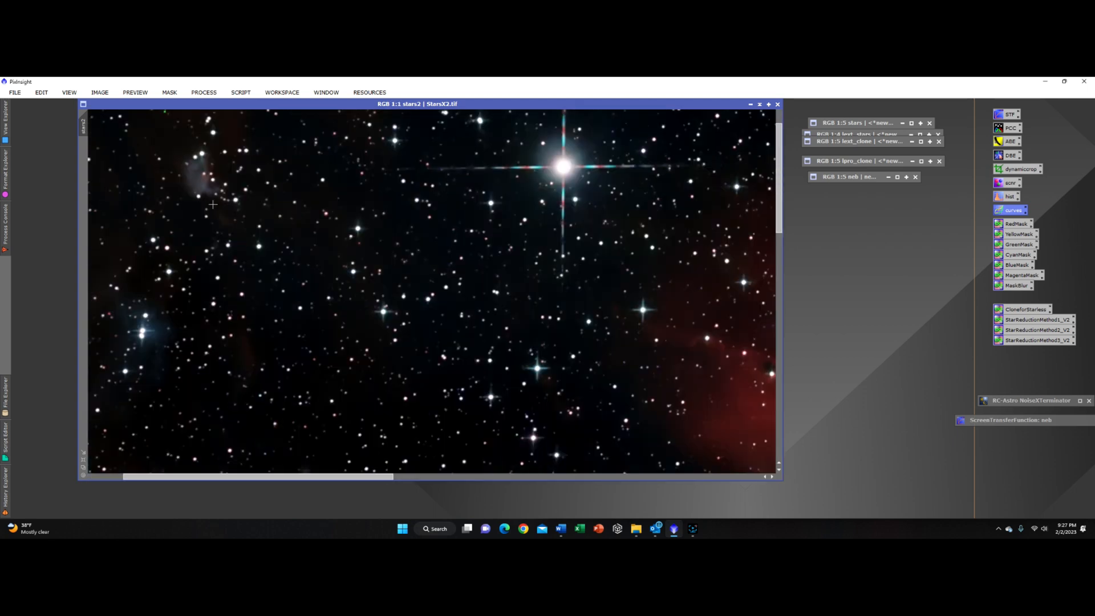
pyautogui.scroll(-1, 327, 343)
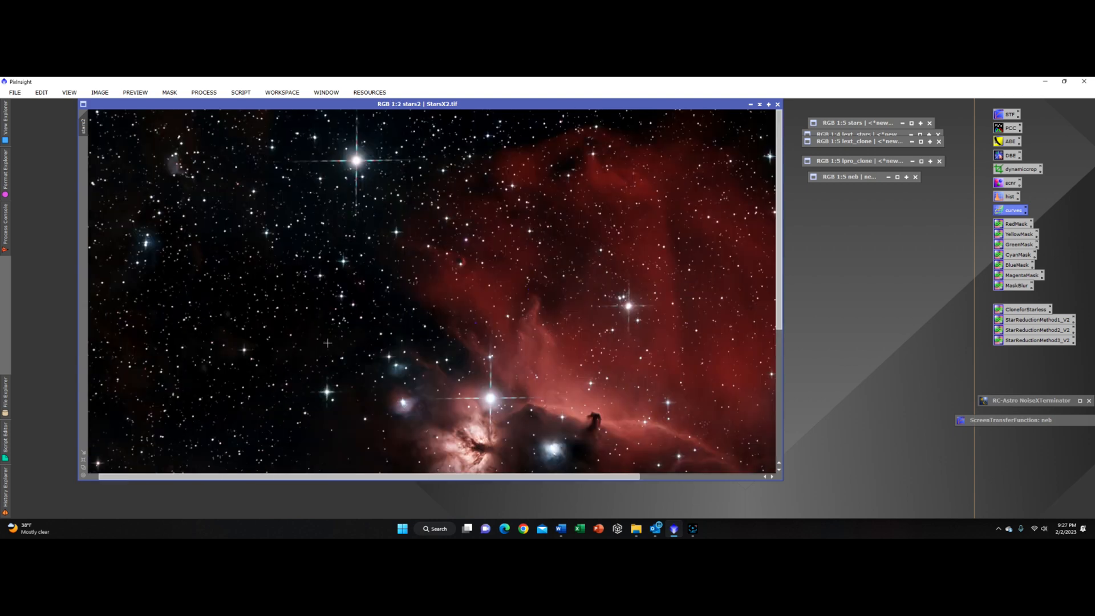
pyautogui.scroll(-1, 328, 343)
pyautogui.scroll(1, 327, 343)
pyautogui.scroll(1, 328, 342)
pyautogui.scroll(-1, 327, 342)
pyautogui.scroll(-1, 327, 343)
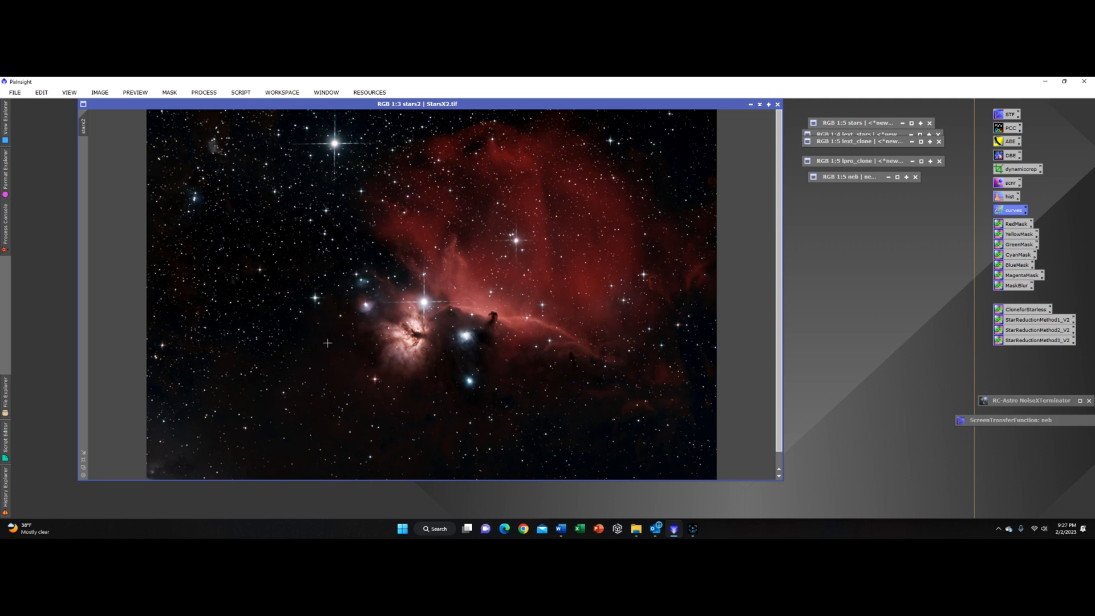
pyautogui.scroll(1, 327, 342)
pyautogui.scroll(1, 327, 342)
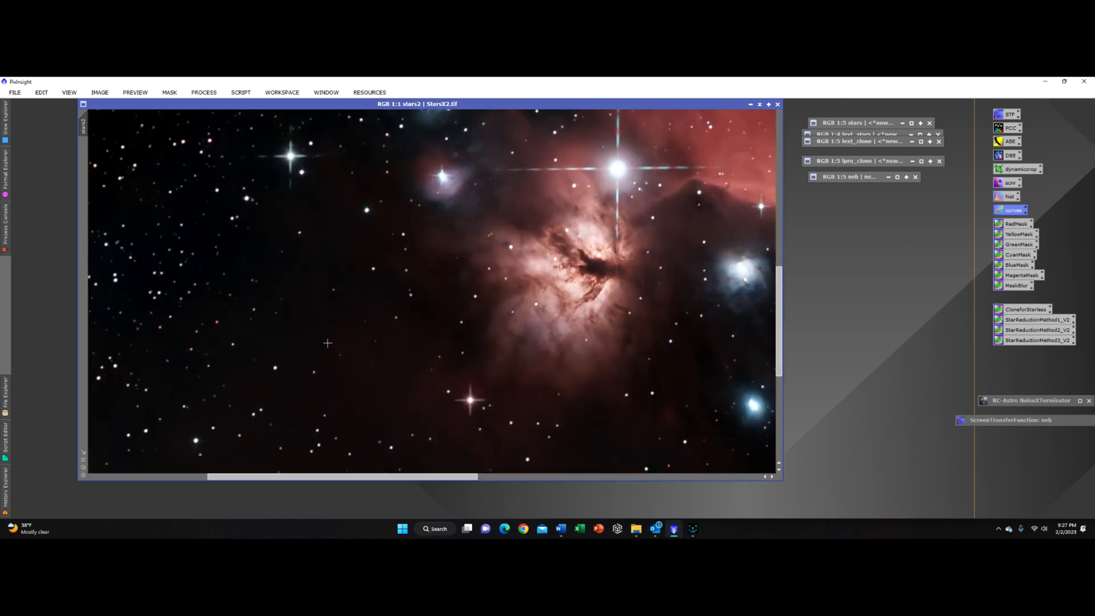
pyautogui.scroll(1, 328, 343)
pyautogui.scroll(-1, 327, 342)
pyautogui.scroll(1, 604, 338)
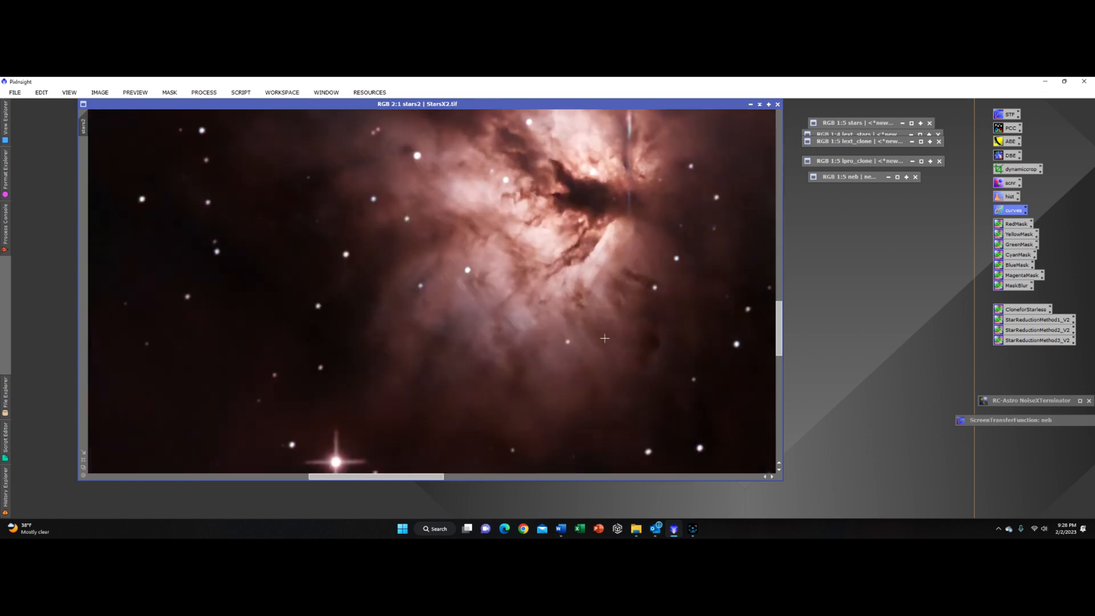
pyautogui.scroll(-4, 604, 339)
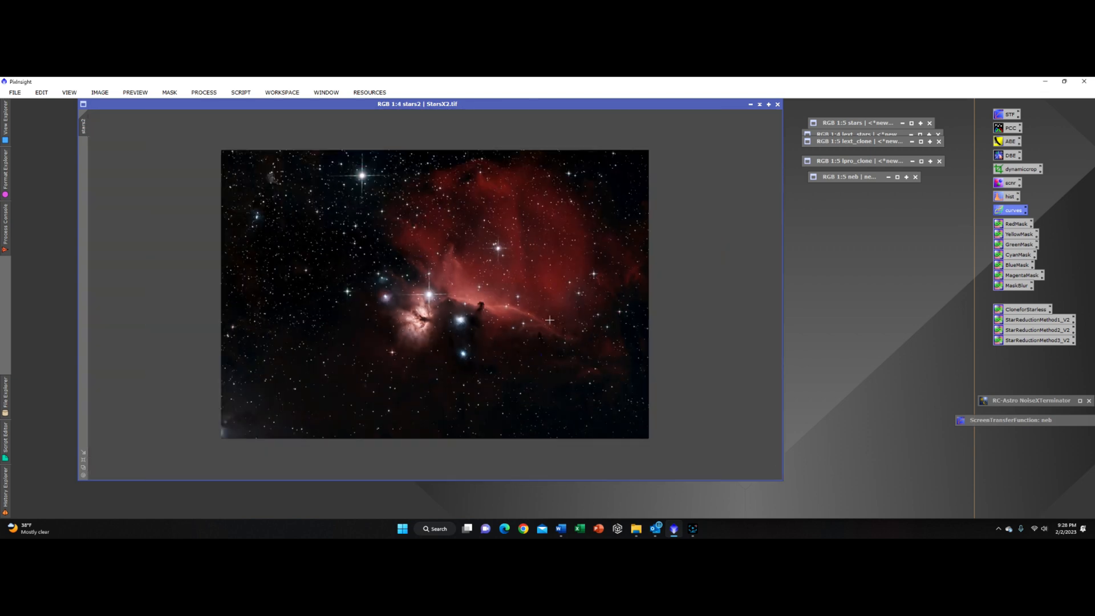
pyautogui.moveTo(511, 107); pyautogui.dragTo(459, 117)
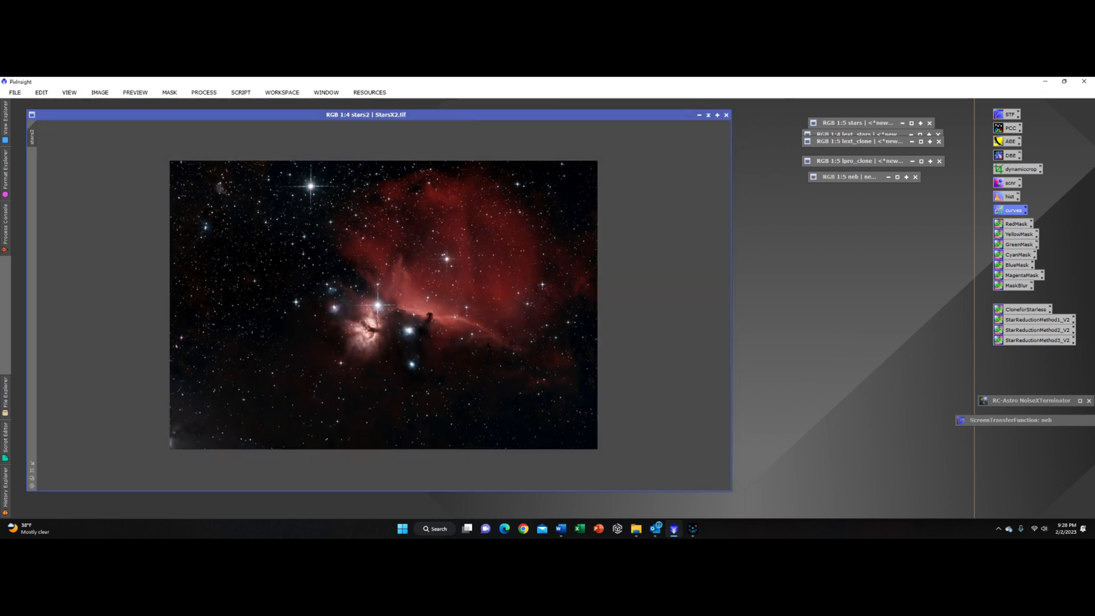
pyautogui.moveTo(732, 490); pyautogui.dragTo(593, 446)
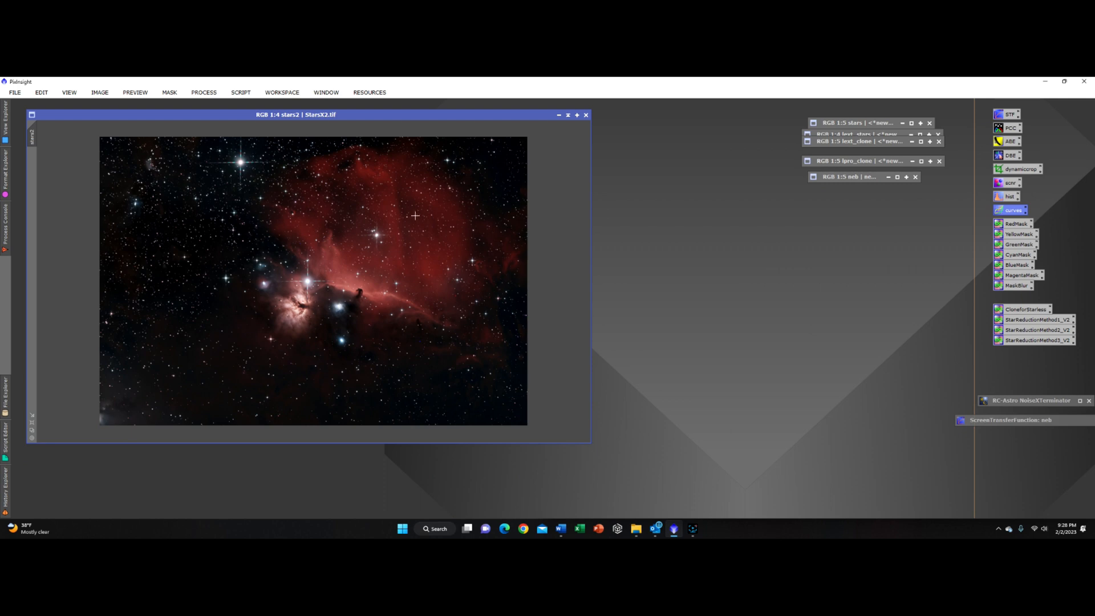
pyautogui.scroll(-3, 392, 223)
pyautogui.scroll(5, 392, 222)
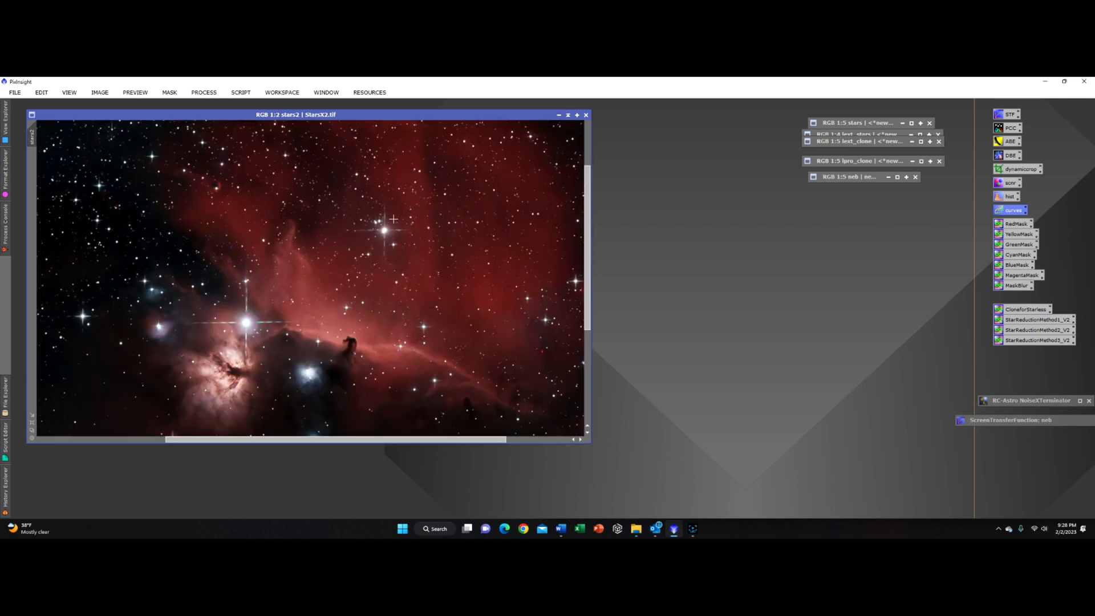
pyautogui.scroll(1, 393, 219)
pyautogui.scroll(1, 381, 232)
pyautogui.scroll(-4, 345, 310)
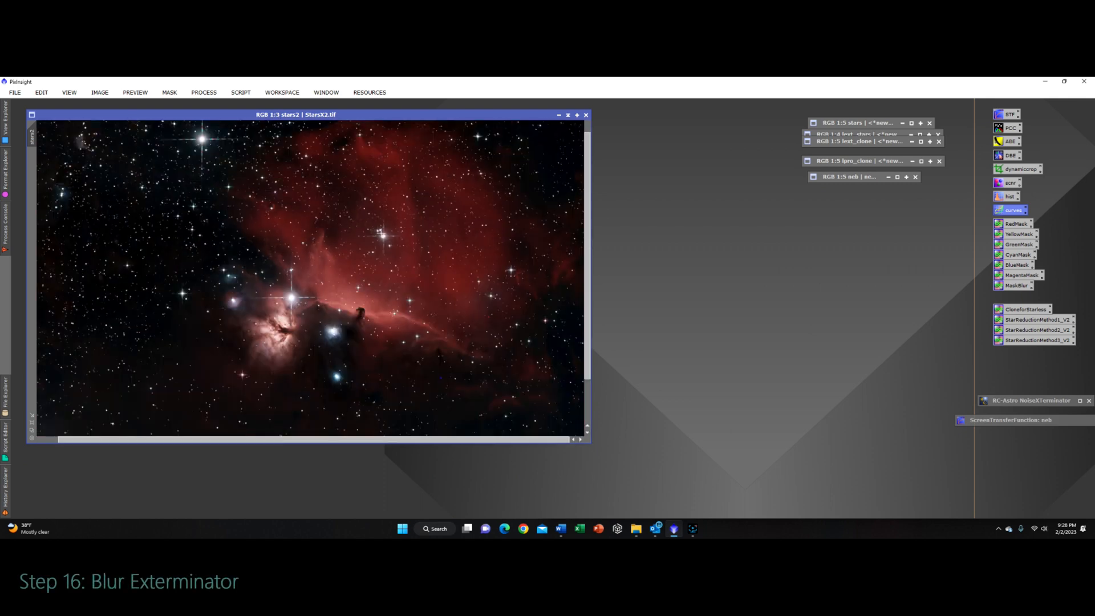
pyautogui.scroll(2, 388, 327)
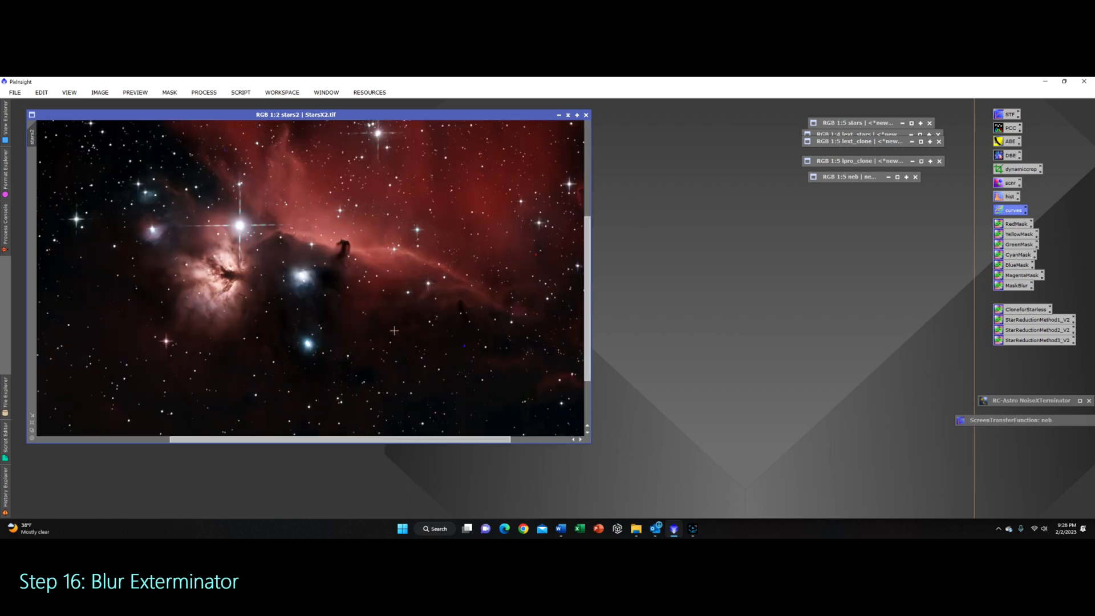
pyautogui.scroll(1, 395, 330)
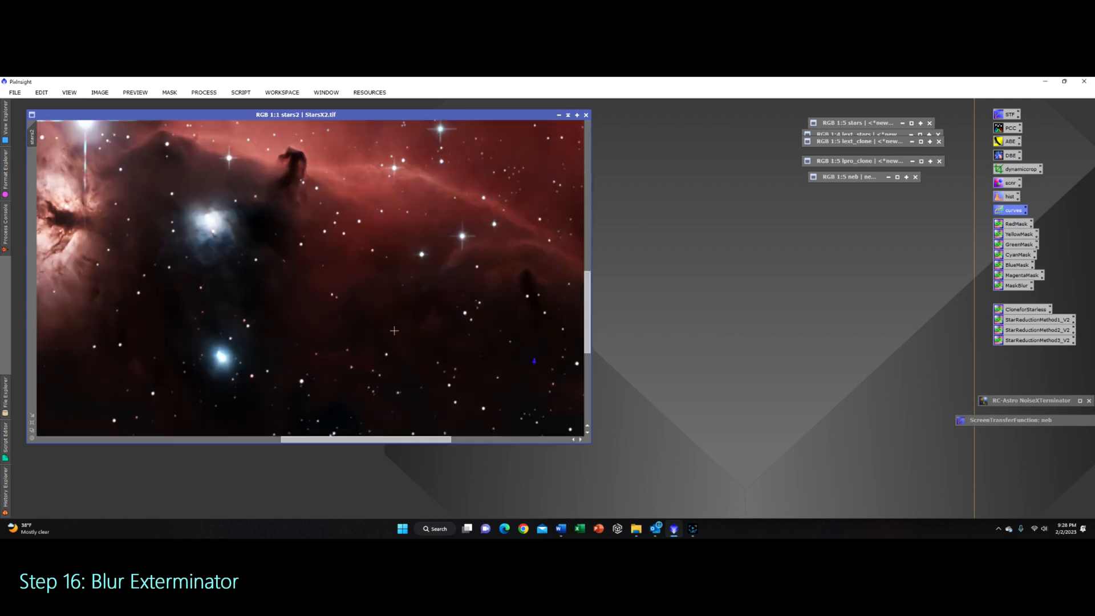
pyautogui.scroll(-1, 394, 330)
pyautogui.scroll(-3, 394, 331)
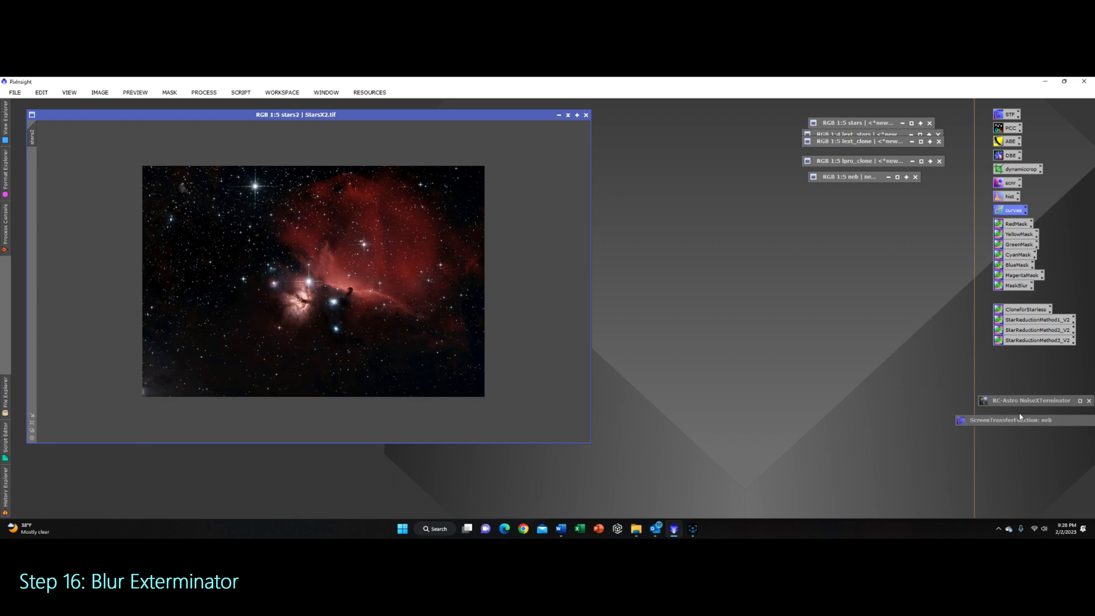
# Step: Open BlurXTerminator and enable the Automatic PSF option
pyautogui.click(203, 92)
pyautogui.moveTo(269, 89)
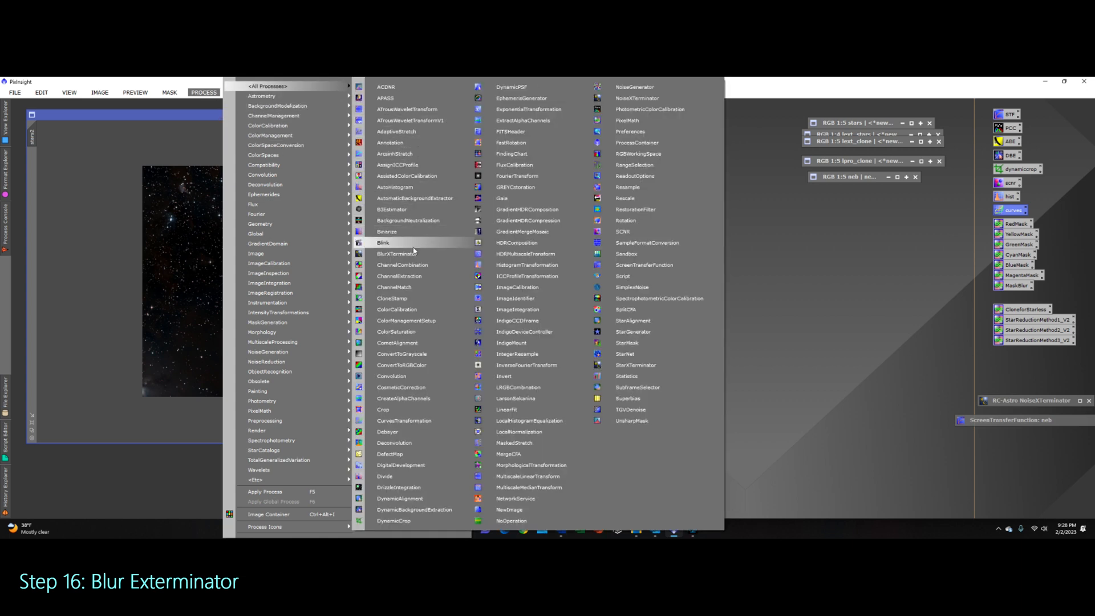
pyautogui.click(397, 254)
pyautogui.moveTo(845, 260); pyautogui.dragTo(733, 254)
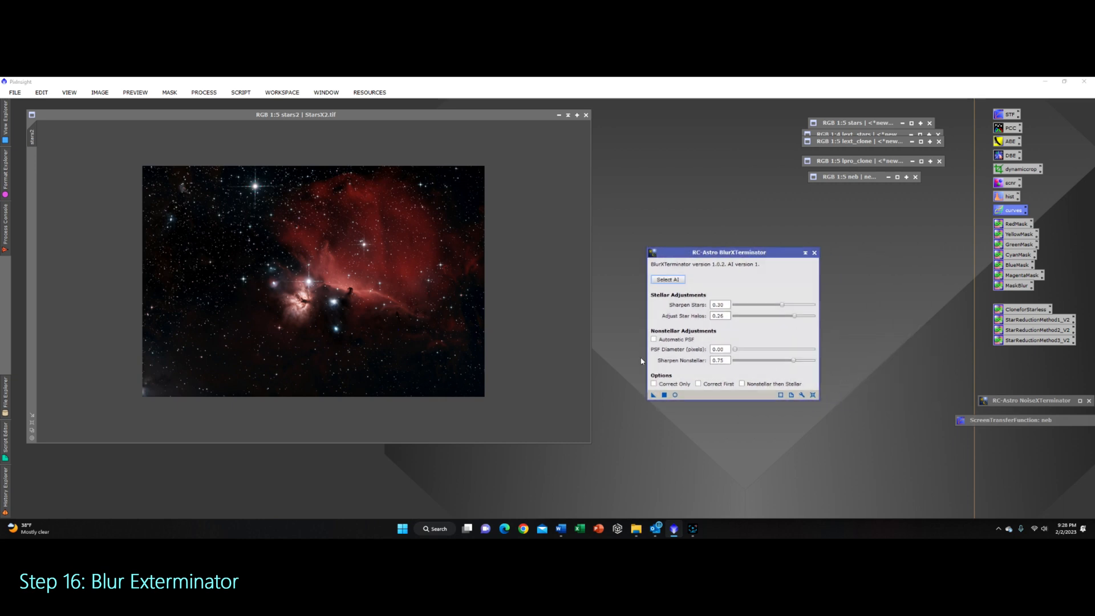
pyautogui.click(654, 340)
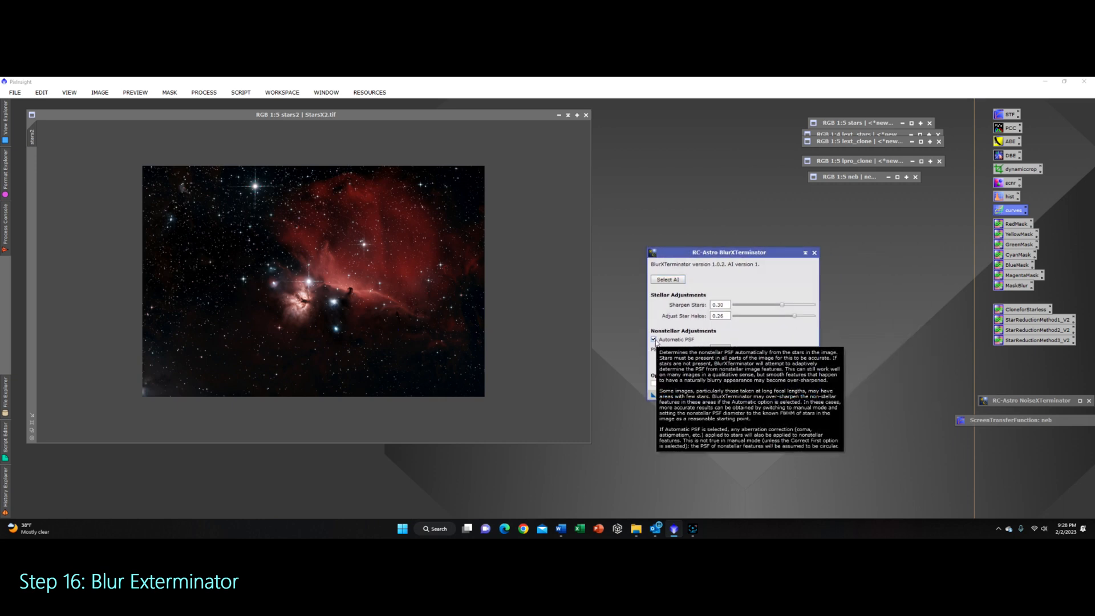
# Step: Set BlurXTerminator to Sharpen Stars 0.20, Adjust Star Halos 0.25, Sharpen Nonstellar 0.08, and apply it to the stars2 image
pyautogui.moveTo(793, 360); pyautogui.dragTo(749, 361)
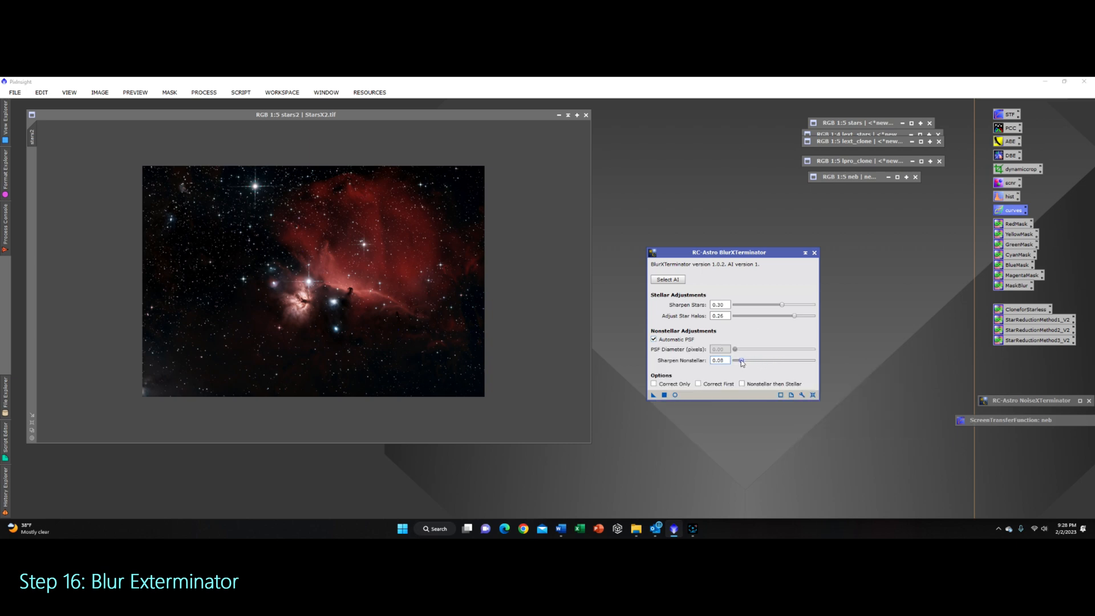
pyautogui.moveTo(782, 305)
pyautogui.mouseDown()
pyautogui.moveTo(768, 306)
pyautogui.moveTo(793, 316)
pyautogui.mouseUp()
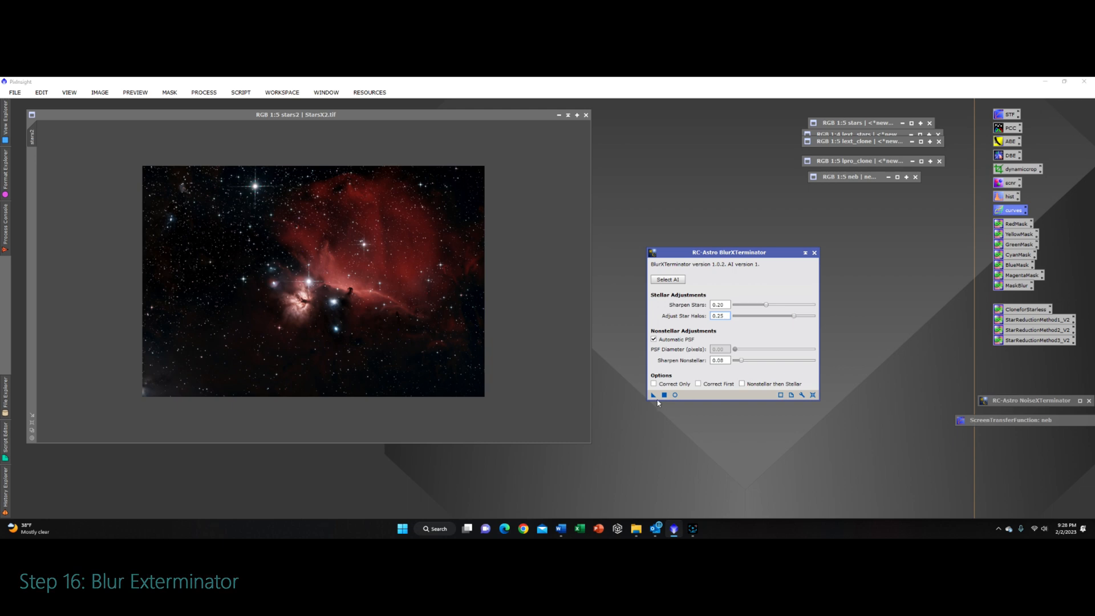
pyautogui.moveTo(654, 396); pyautogui.dragTo(368, 311)
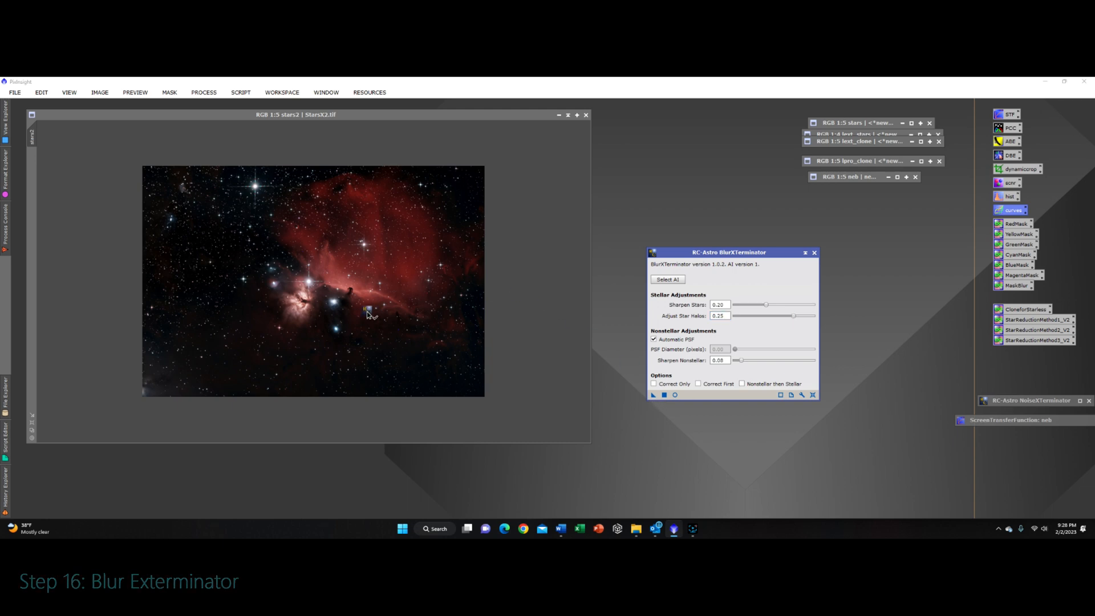
pyautogui.moveTo(368, 311); pyautogui.dragTo(367, 311)
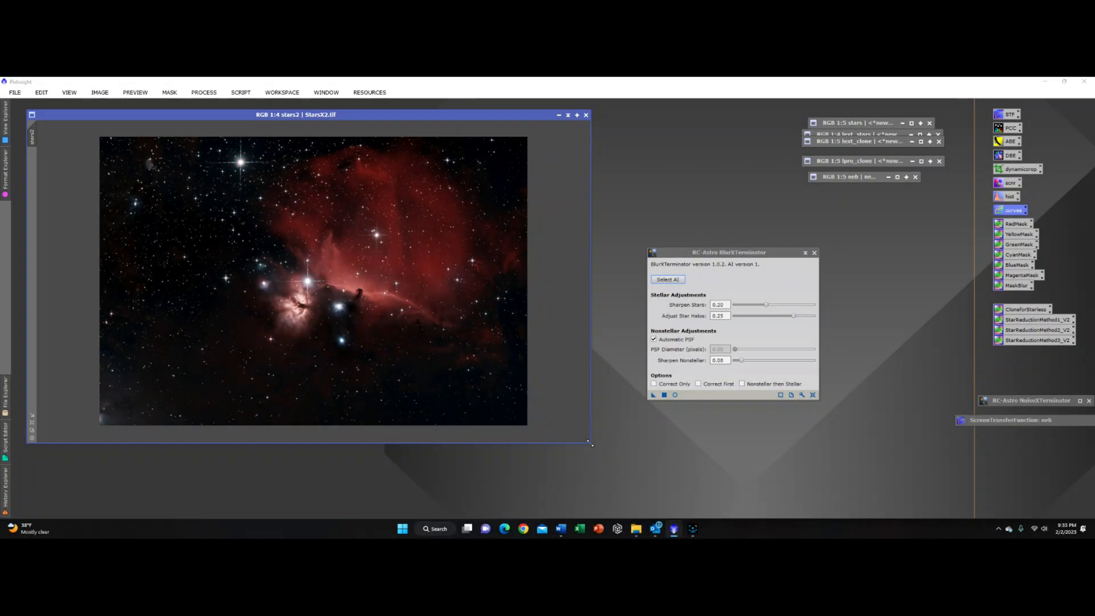
# Step: Enlarge the stars2 image window and zoom in to inspect the sharpened stars
pyautogui.moveTo(592, 444); pyautogui.dragTo(782, 494)
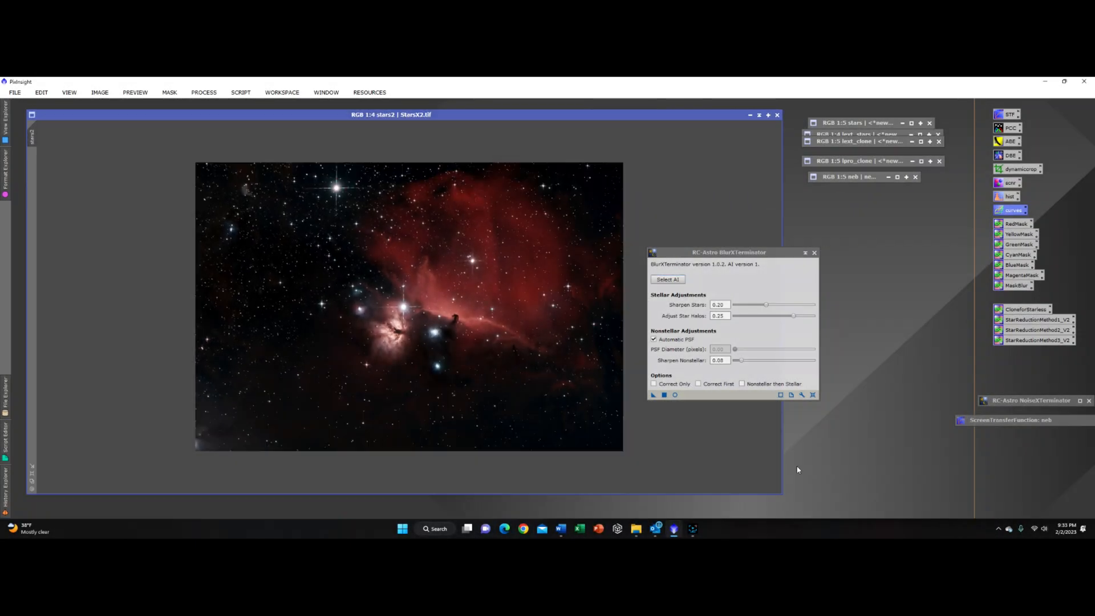
pyautogui.click(327, 183)
pyautogui.scroll(-4, 327, 184)
pyautogui.scroll(5, 404, 291)
pyautogui.scroll(5, 320, 160)
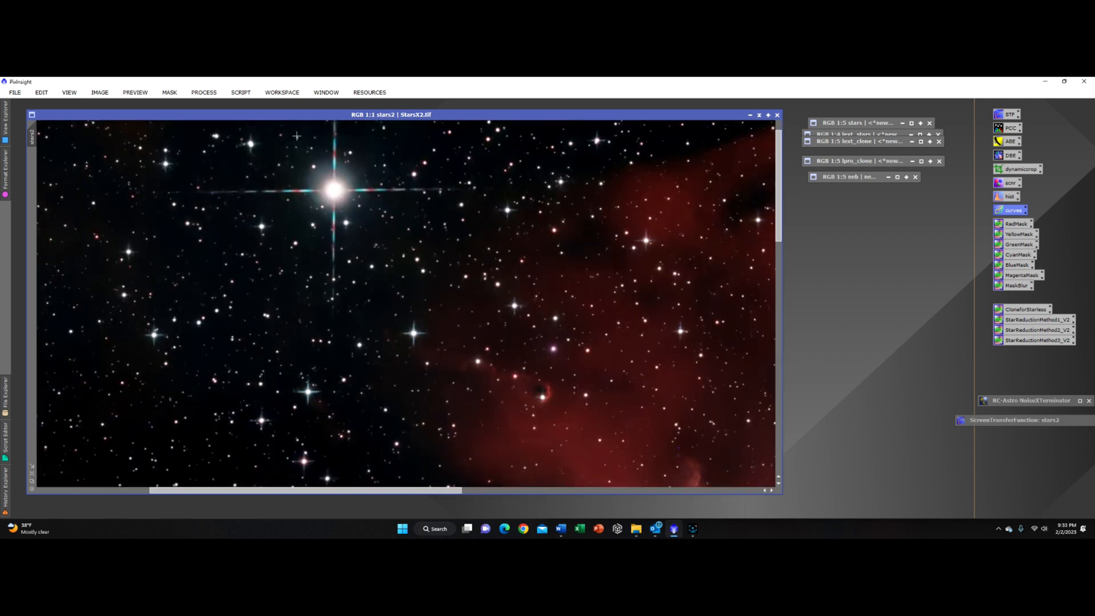
# Step: Undo and redo BlurXTerminator to compare the bright star's diffraction spikes before and after sharpening
pyautogui.click(92, 93)
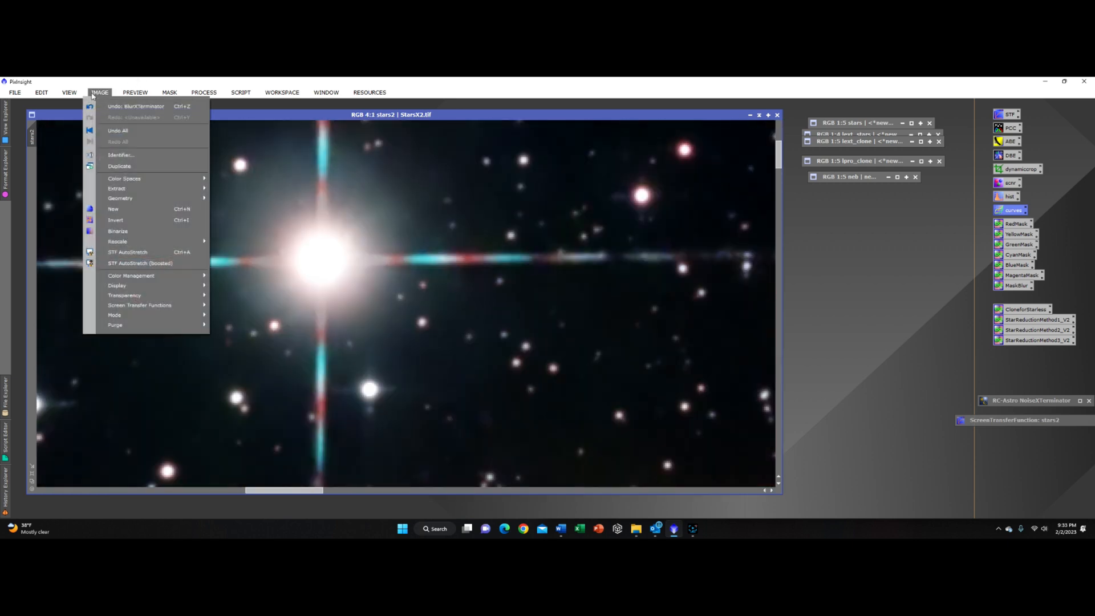
pyautogui.click(123, 109)
pyautogui.click(100, 92)
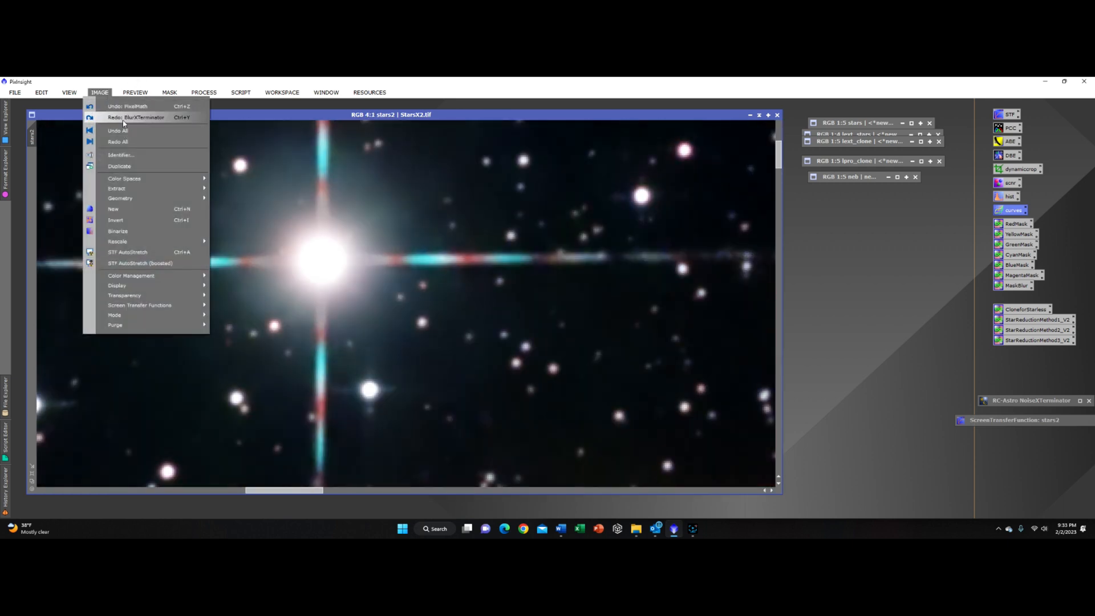
pyautogui.click(122, 109)
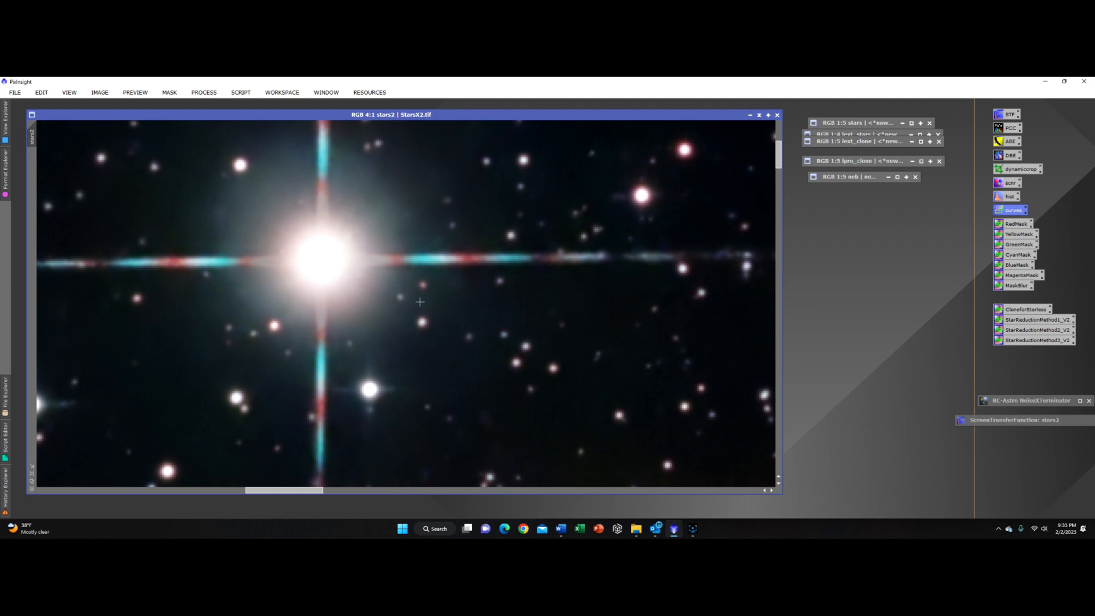
# Step: Zoom to the Horsehead and undo then redo BlurXTerminator to compare its detail before and after
pyautogui.scroll(-5, 290, 245)
pyautogui.scroll(2, 467, 332)
pyautogui.scroll(3, 414, 245)
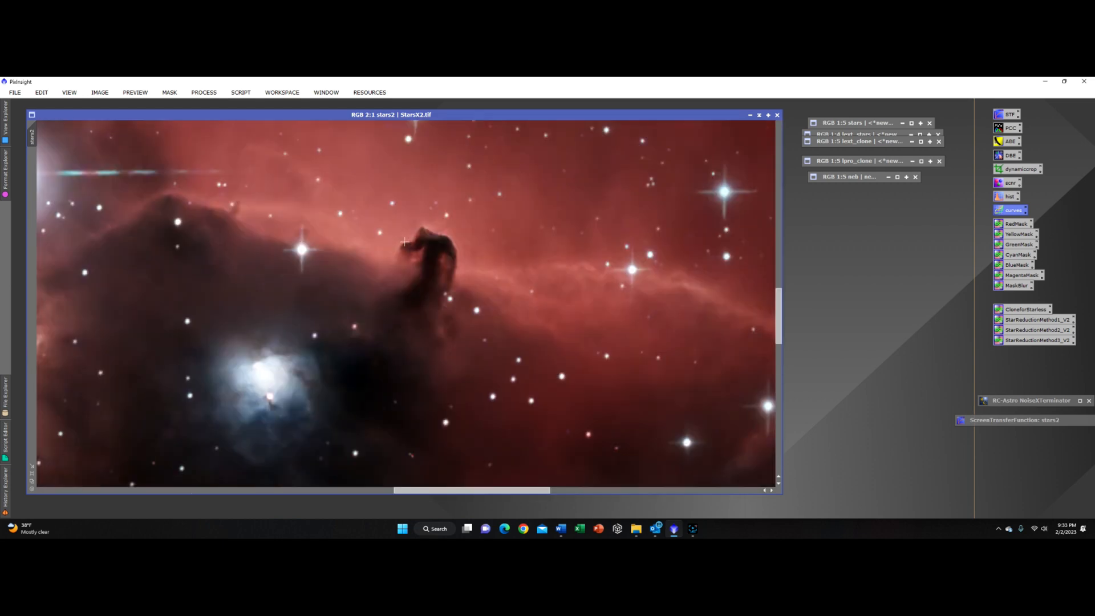
pyautogui.click(100, 93)
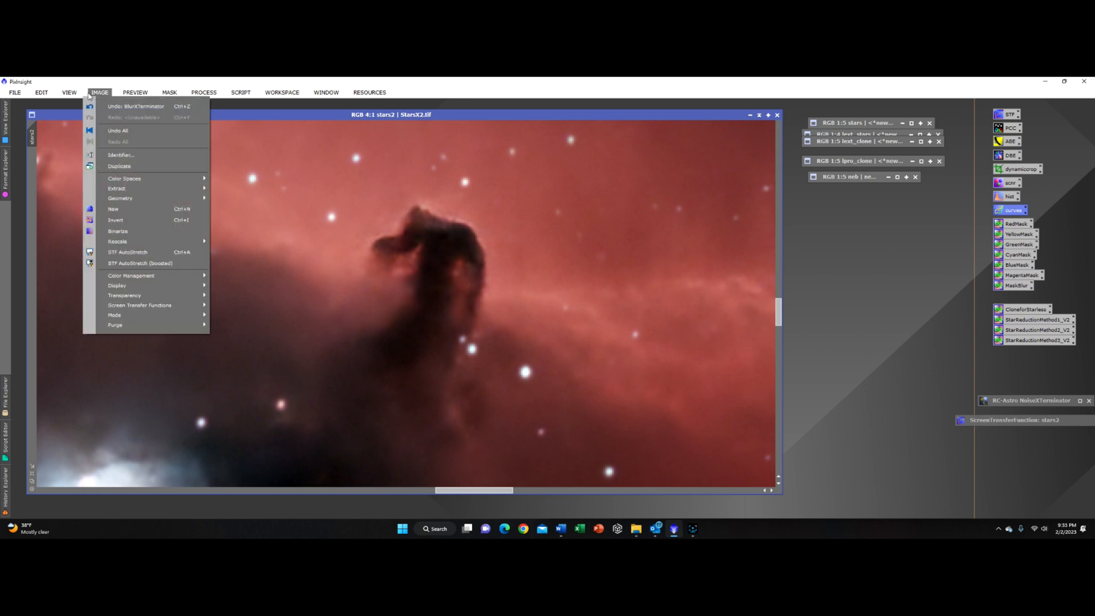
pyautogui.click(106, 95)
pyautogui.click(107, 94)
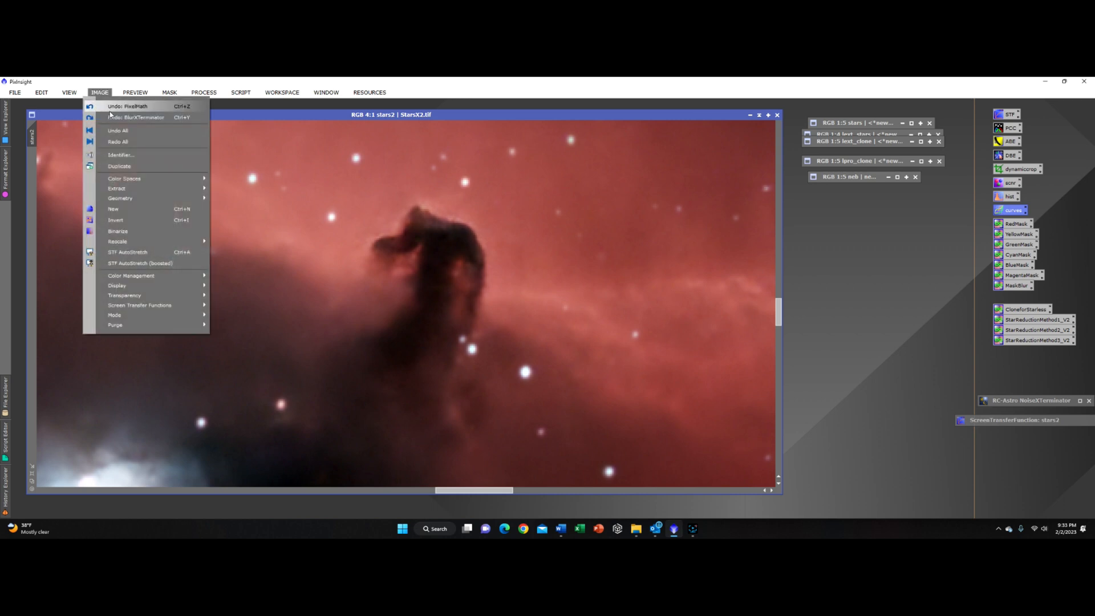
pyautogui.click(119, 118)
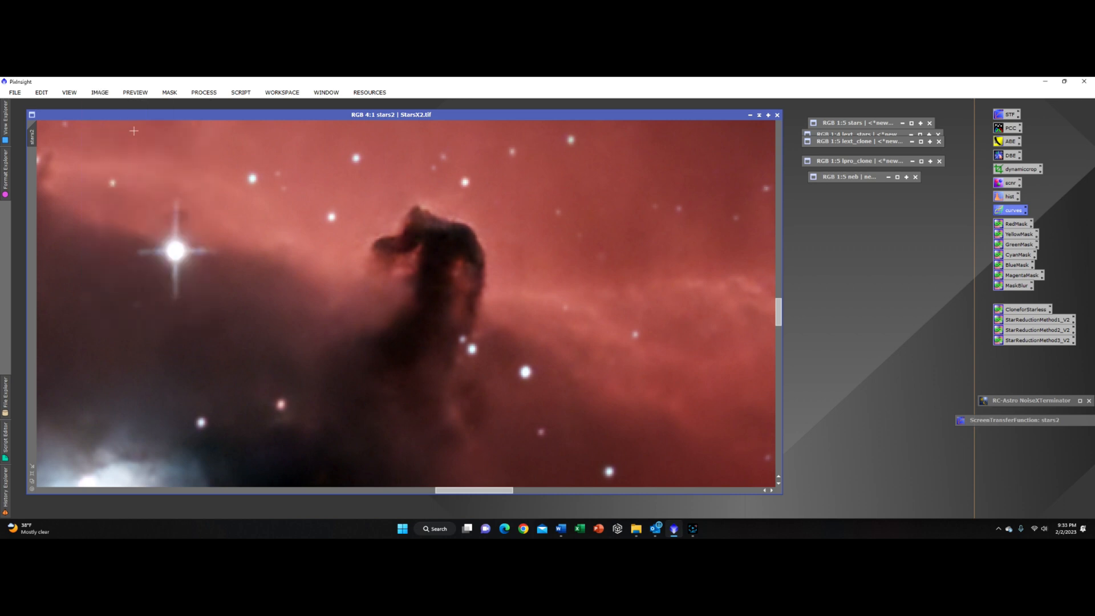
# Step: Zoom into the Flame Nebula and undo then redo BlurXTerminator to compare its detail before and after
pyautogui.scroll(-4, 134, 130)
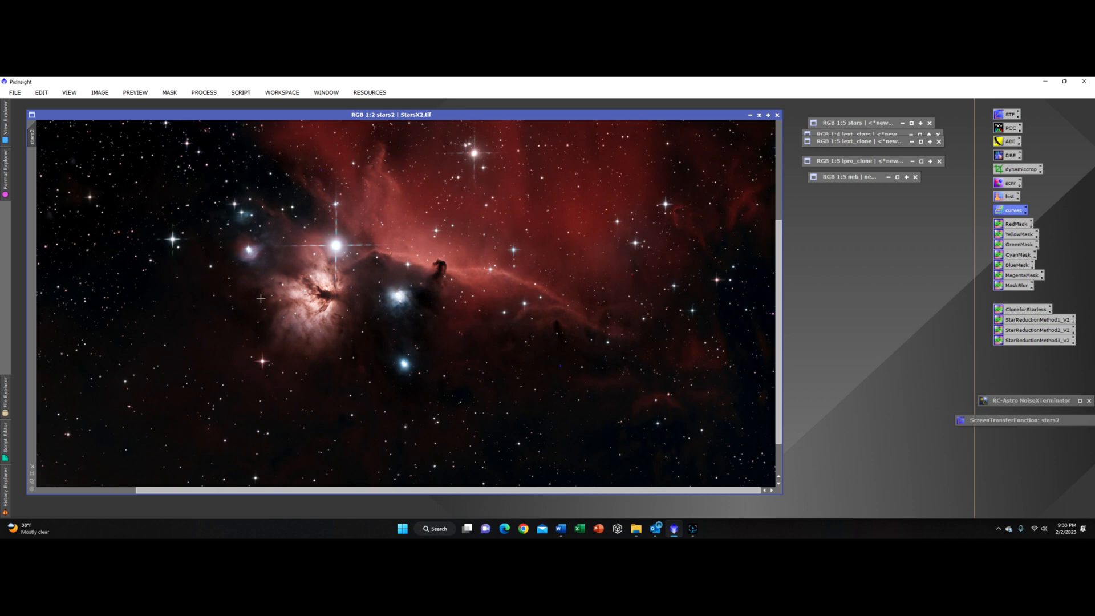
pyautogui.scroll(5, 260, 298)
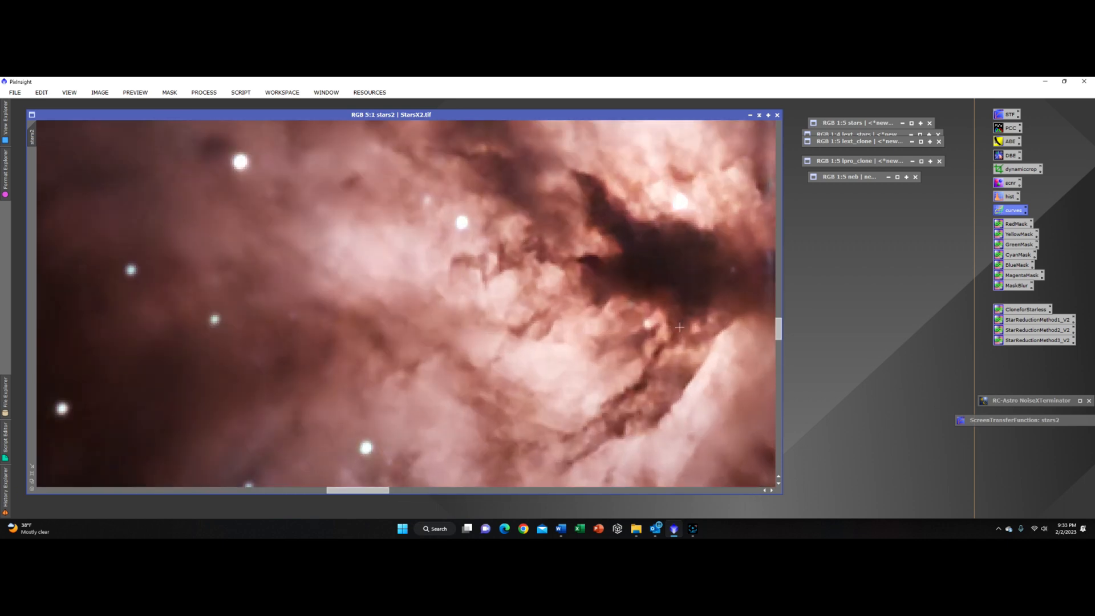
pyautogui.click(101, 92)
pyautogui.click(115, 106)
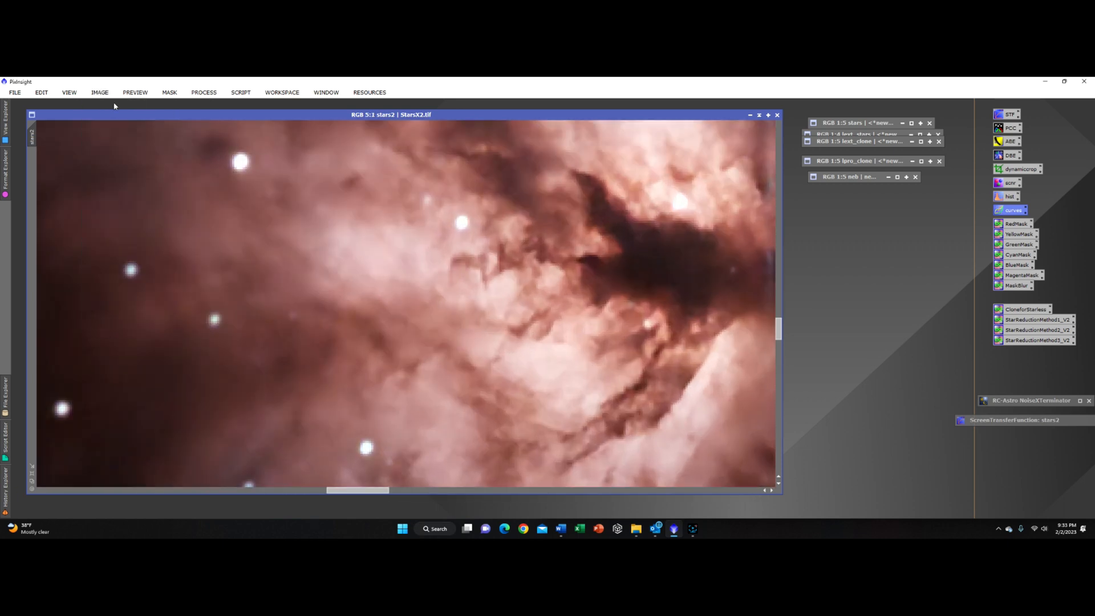
pyautogui.click(101, 93)
pyautogui.click(115, 122)
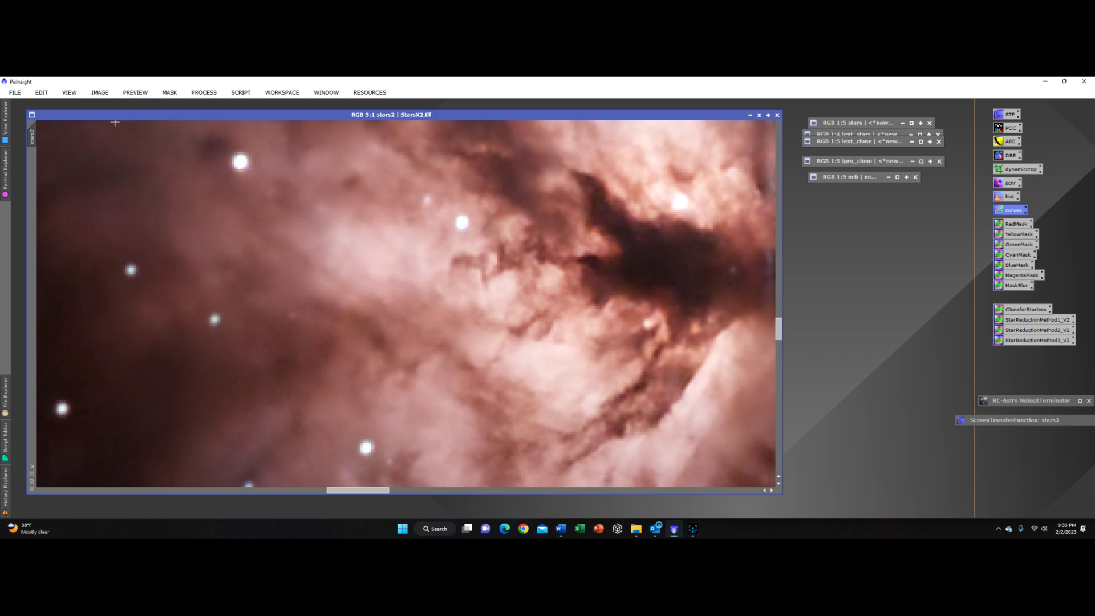
# Step: Zoom in and out across the sharpened image to inspect stars and nebula detail in different regions
pyautogui.scroll(-6, 539, 361)
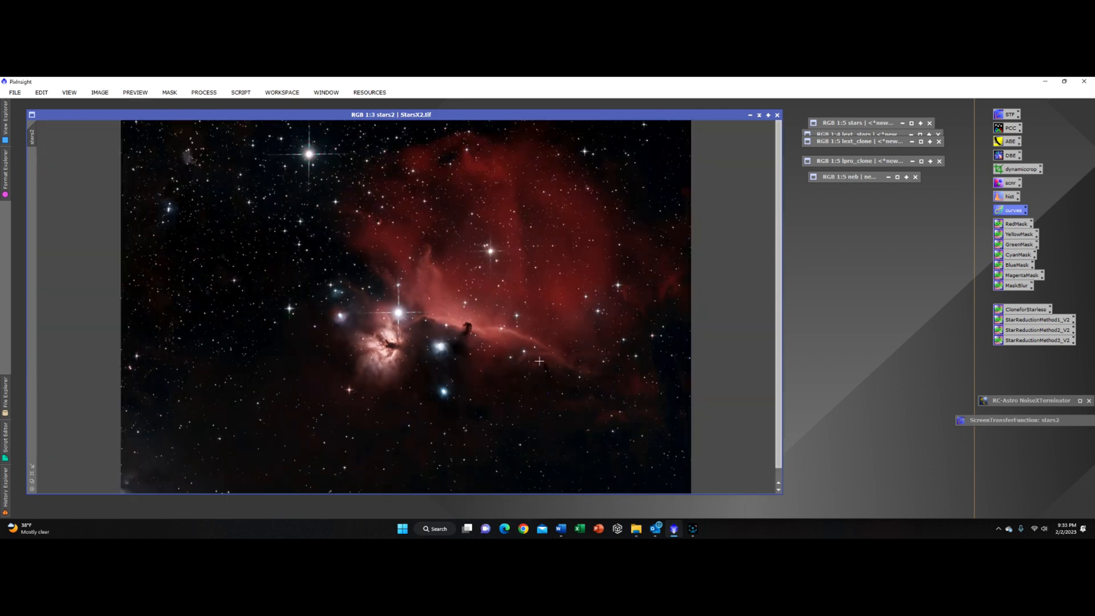
pyautogui.scroll(5, 458, 380)
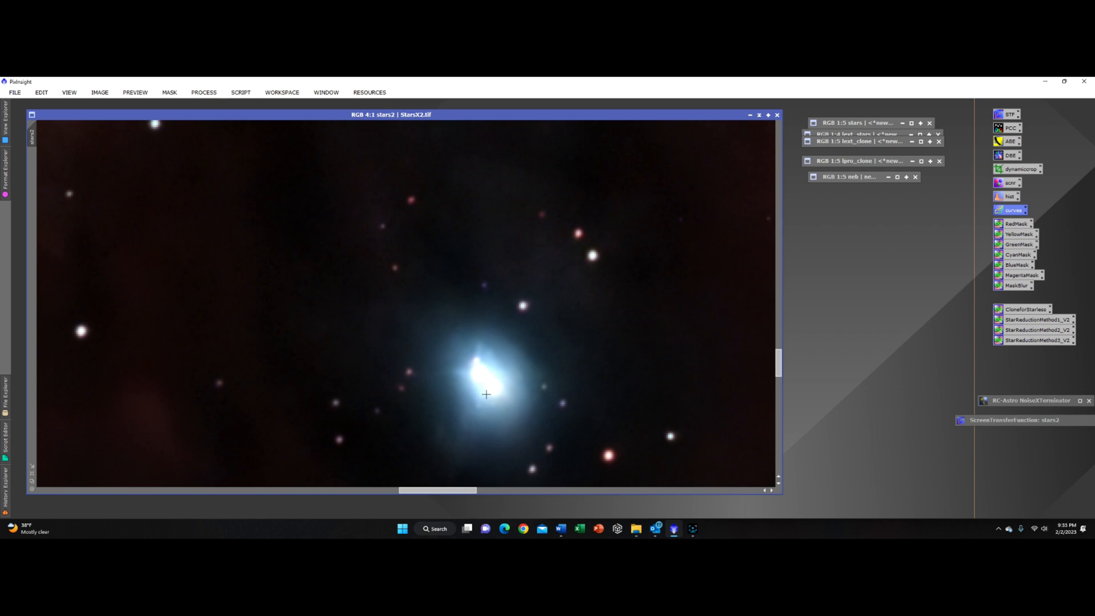
pyautogui.scroll(4, 488, 399)
pyautogui.scroll(-4, 488, 399)
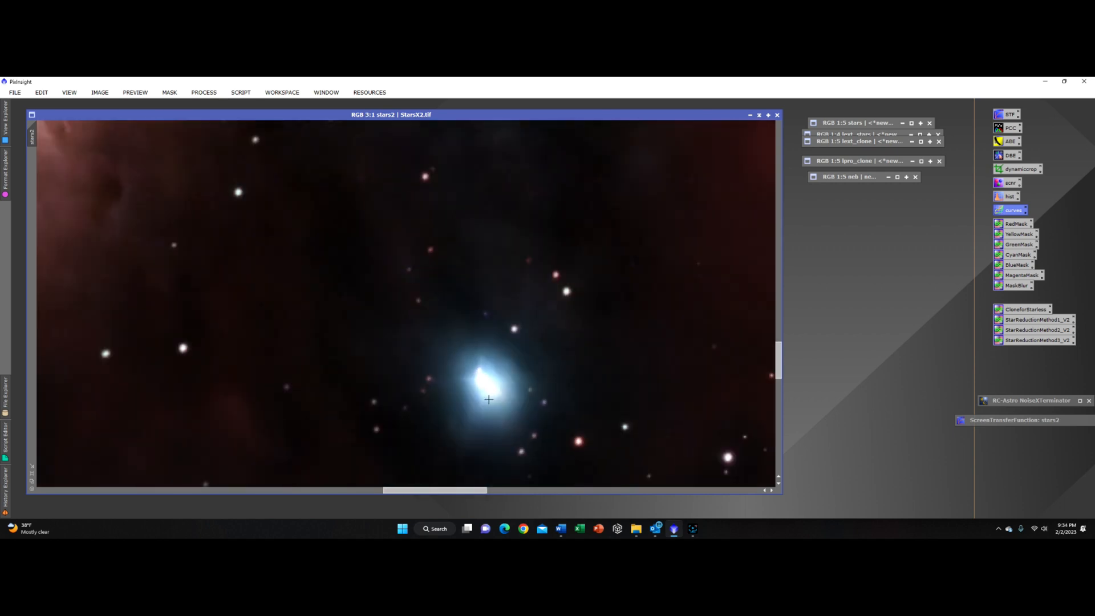
pyautogui.scroll(-6, 489, 399)
pyautogui.scroll(4, 443, 389)
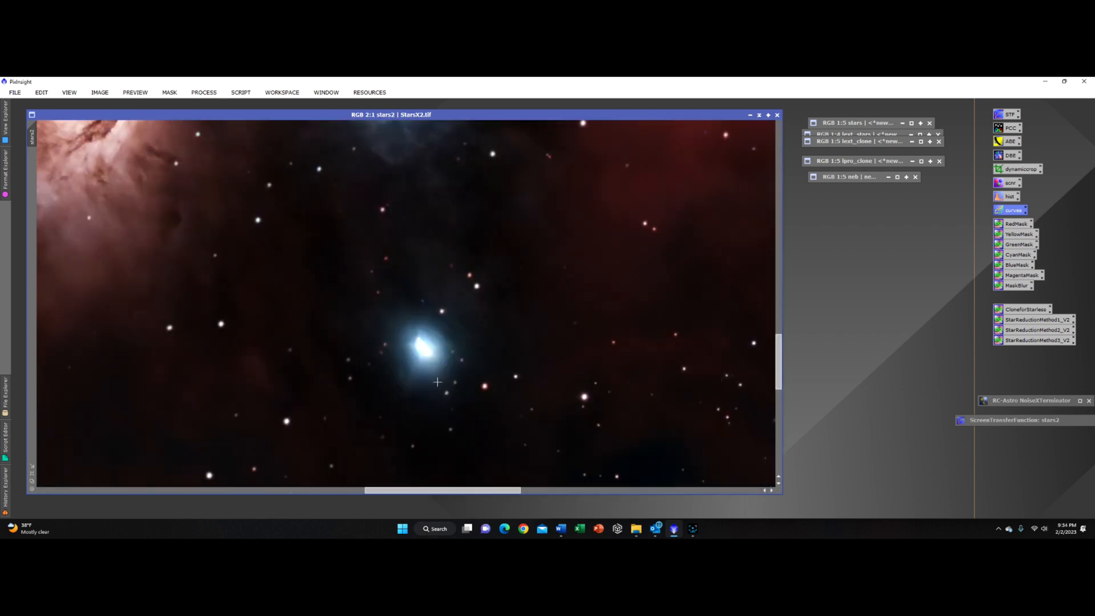
pyautogui.scroll(1, 443, 389)
pyautogui.scroll(-4, 434, 376)
pyautogui.scroll(8, 434, 370)
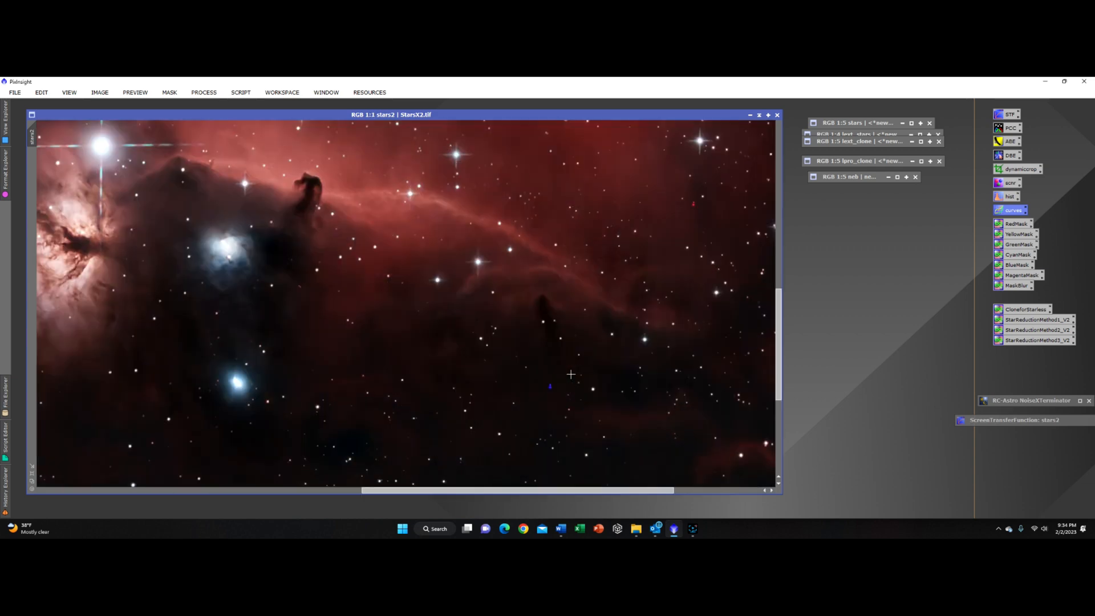
pyautogui.scroll(-8, 502, 425)
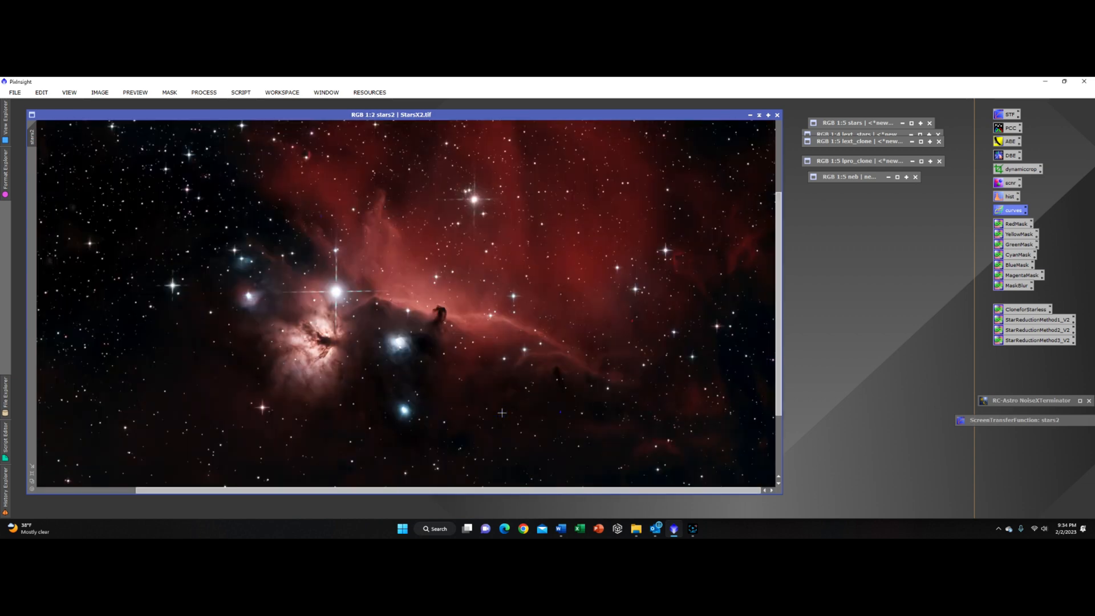
pyautogui.scroll(4, 601, 343)
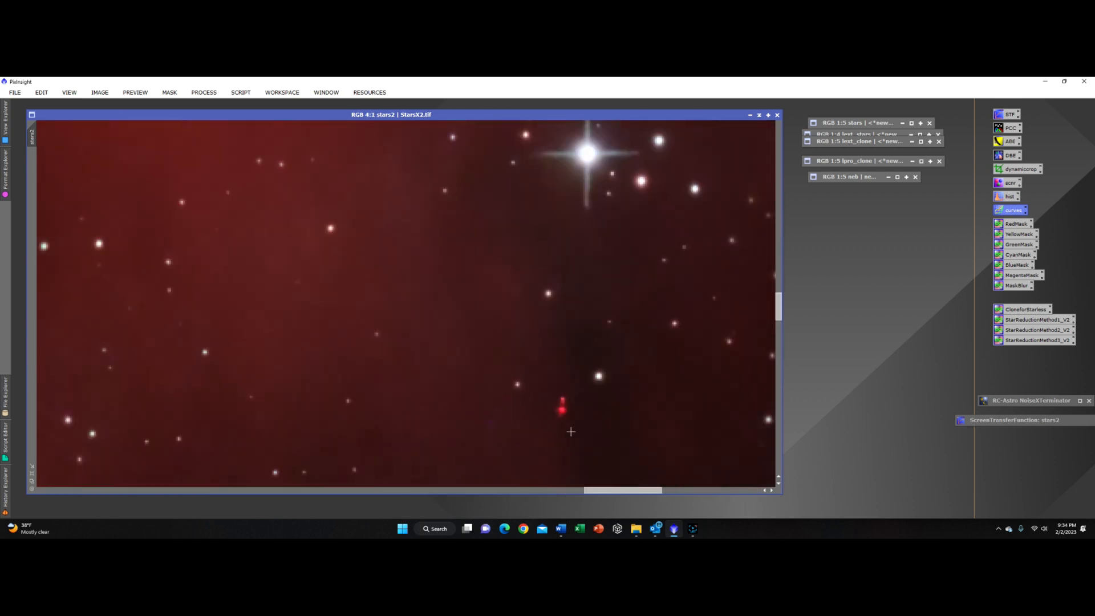
pyautogui.scroll(-2, 570, 431)
pyautogui.scroll(-3, 579, 433)
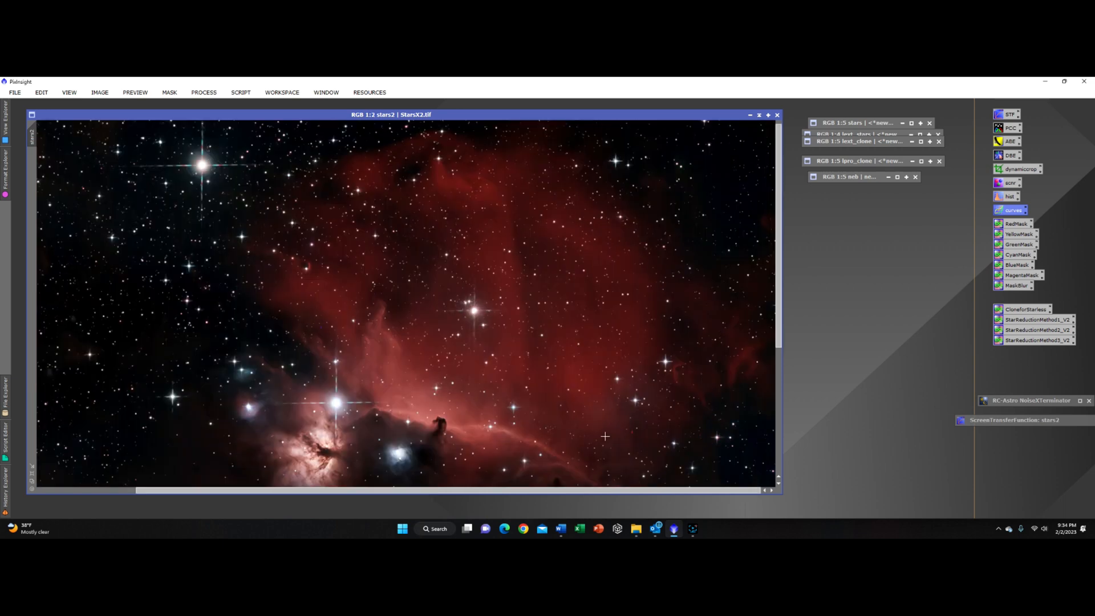
pyautogui.scroll(-1, 605, 437)
pyautogui.scroll(4, 542, 318)
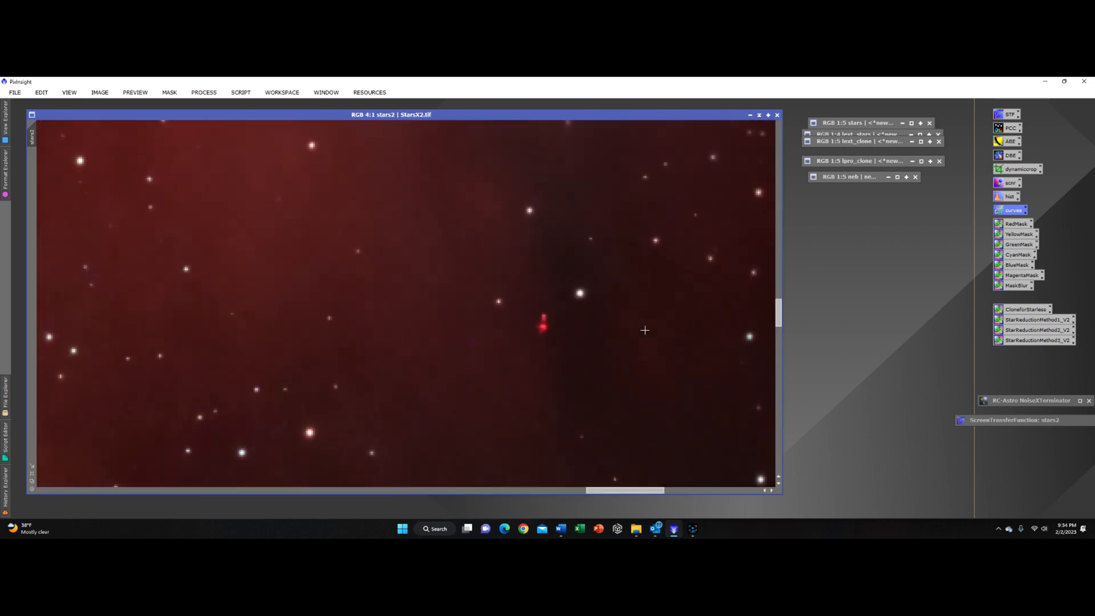
pyautogui.scroll(-4, 525, 312)
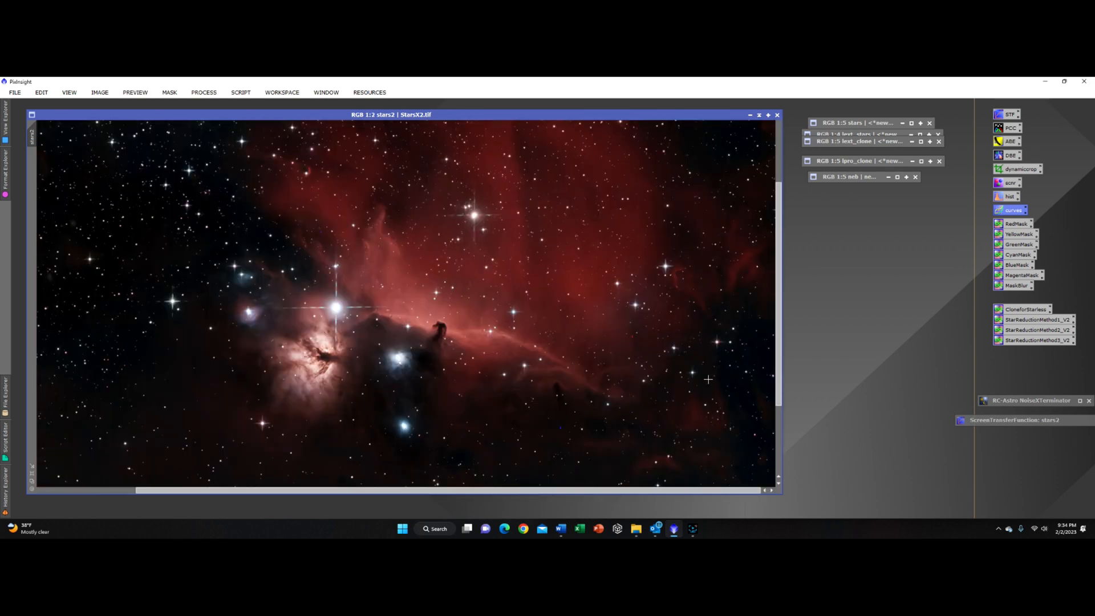
pyautogui.scroll(4, 708, 379)
pyautogui.scroll(-2, 719, 344)
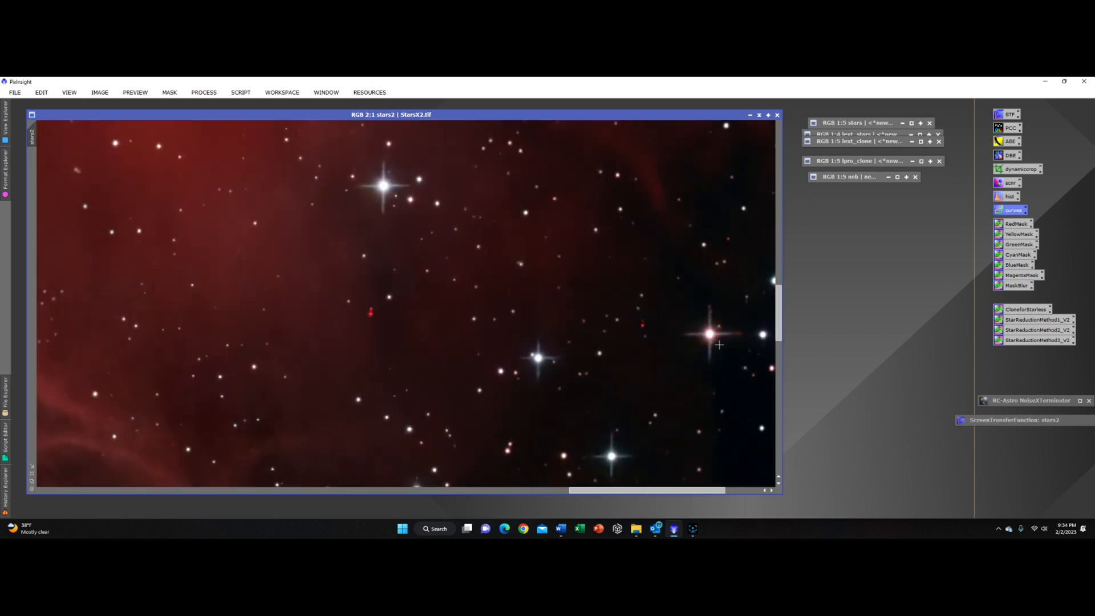
pyautogui.scroll(-4, 719, 345)
pyautogui.scroll(4, 423, 416)
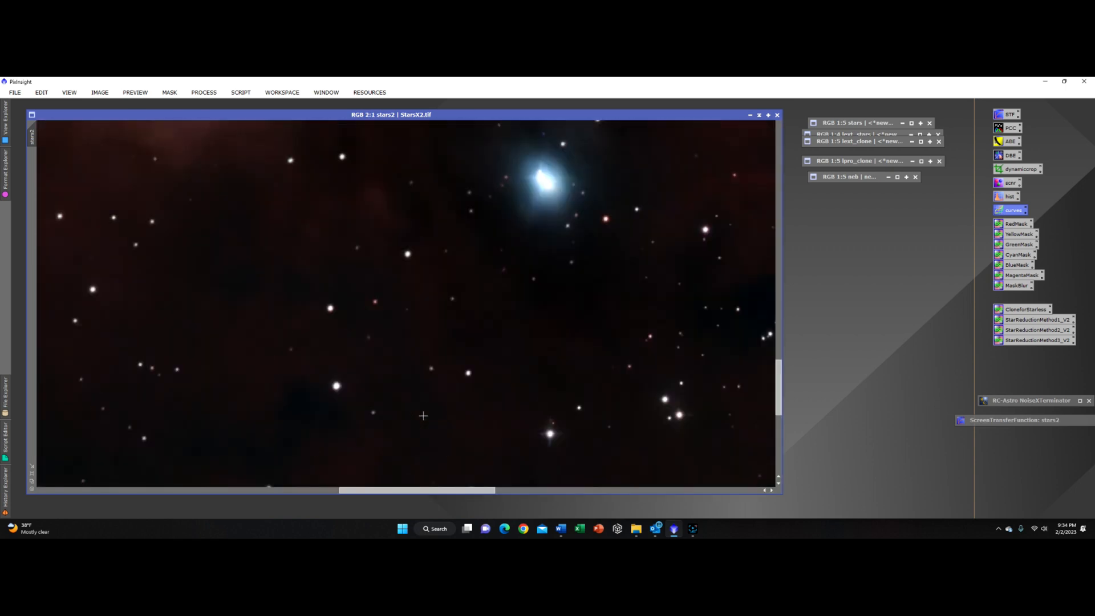
pyautogui.scroll(-2, 423, 416)
pyautogui.scroll(-1, 424, 415)
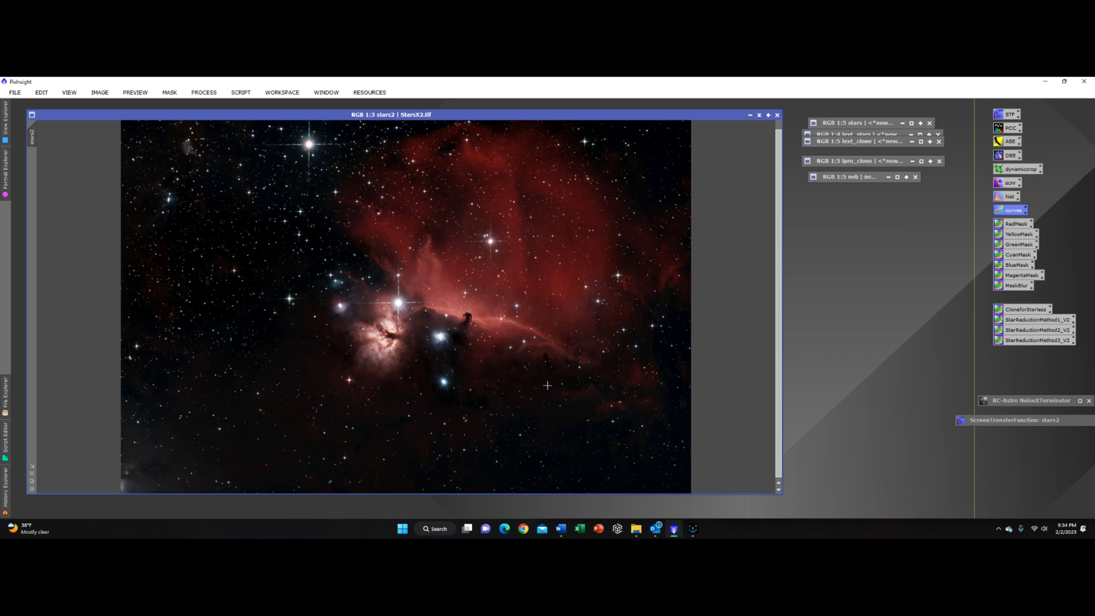
pyautogui.scroll(3, 635, 330)
pyautogui.scroll(-5, 564, 365)
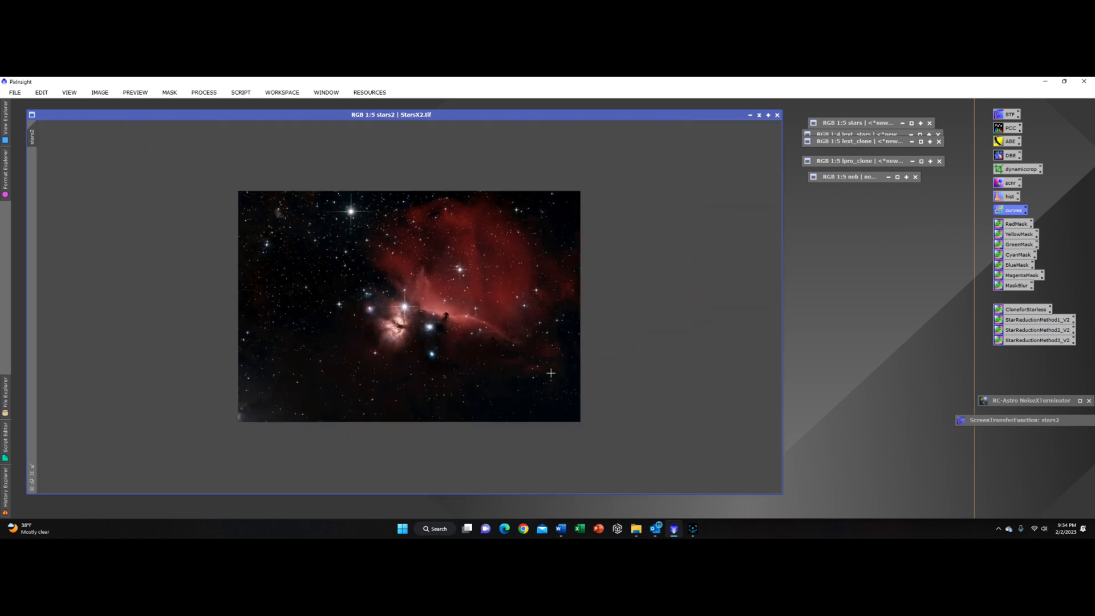
pyautogui.scroll(2, 564, 366)
pyautogui.scroll(-1, 497, 377)
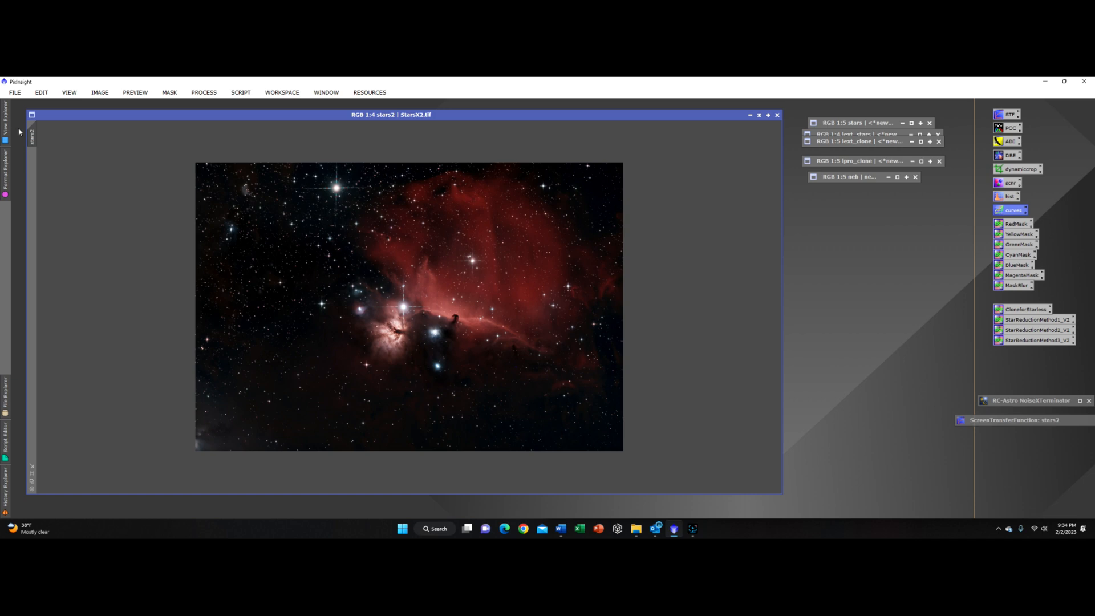
# Step: Save the sharpened image as a TIFF file named combined in the New Edit folder
pyautogui.click(15, 92)
pyautogui.click(64, 179)
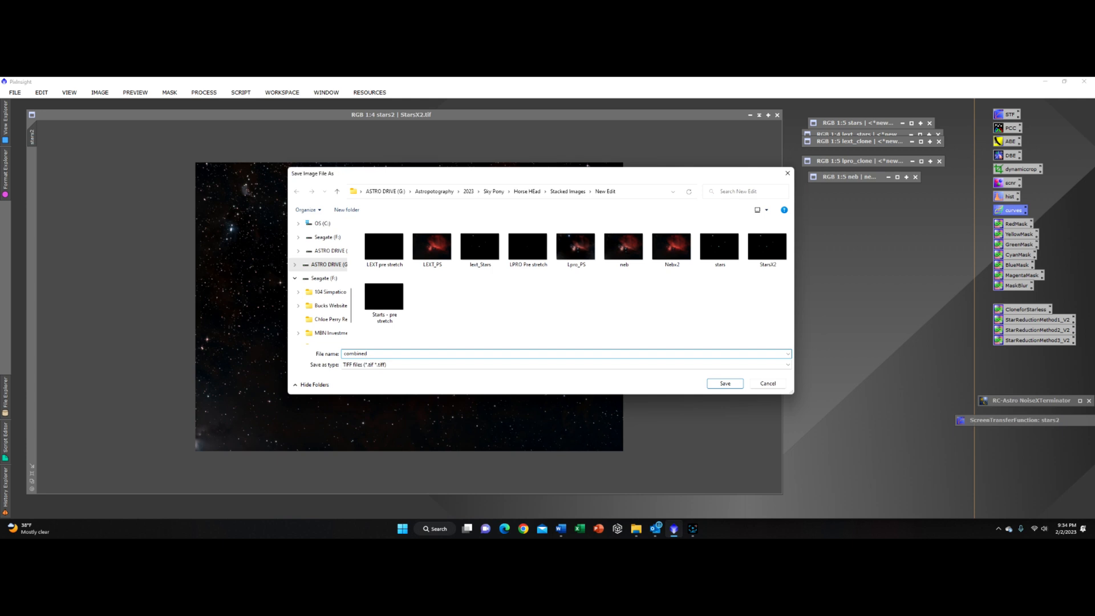
pyautogui.write('combined')
pyautogui.press('Return')
pyautogui.click(595, 446)
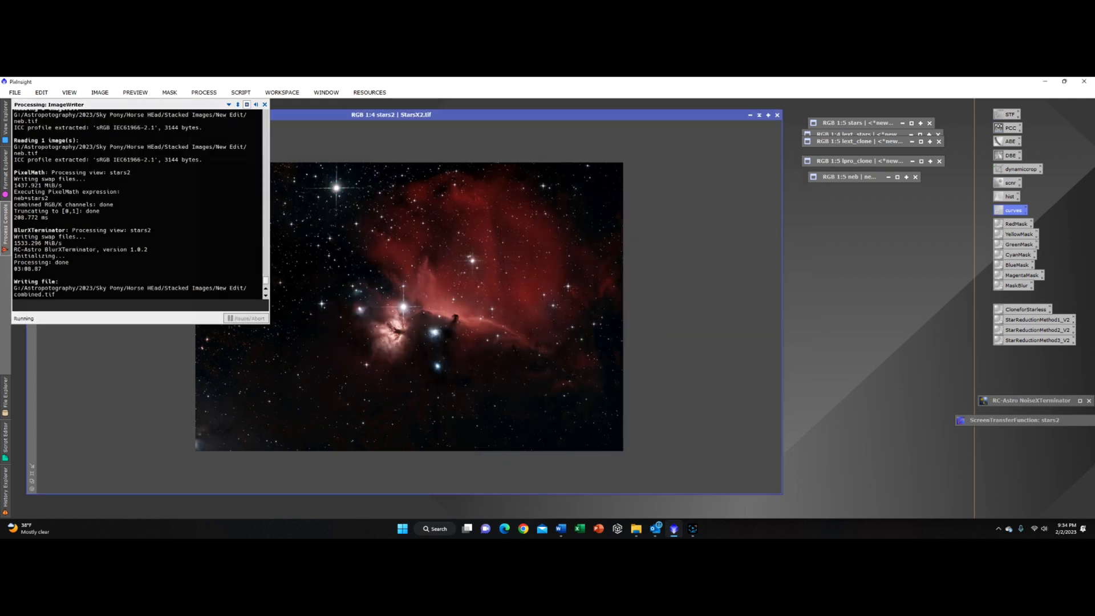
# Step: Launch Adobe Photoshop 2022 from the Windows search
pyautogui.click(442, 529)
pyautogui.write('photo')
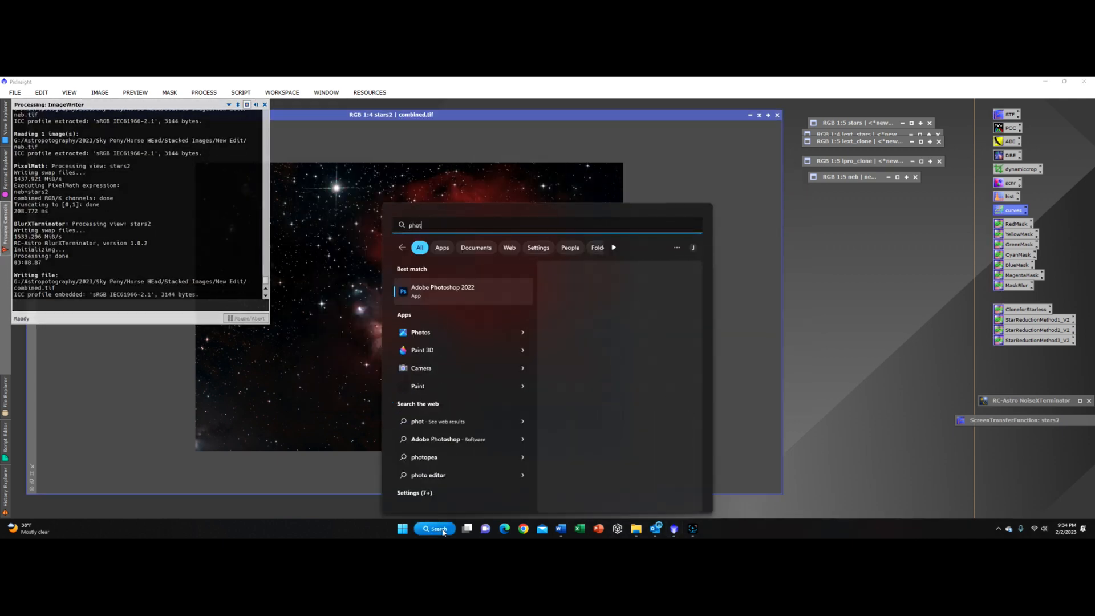
pyautogui.press('Return')
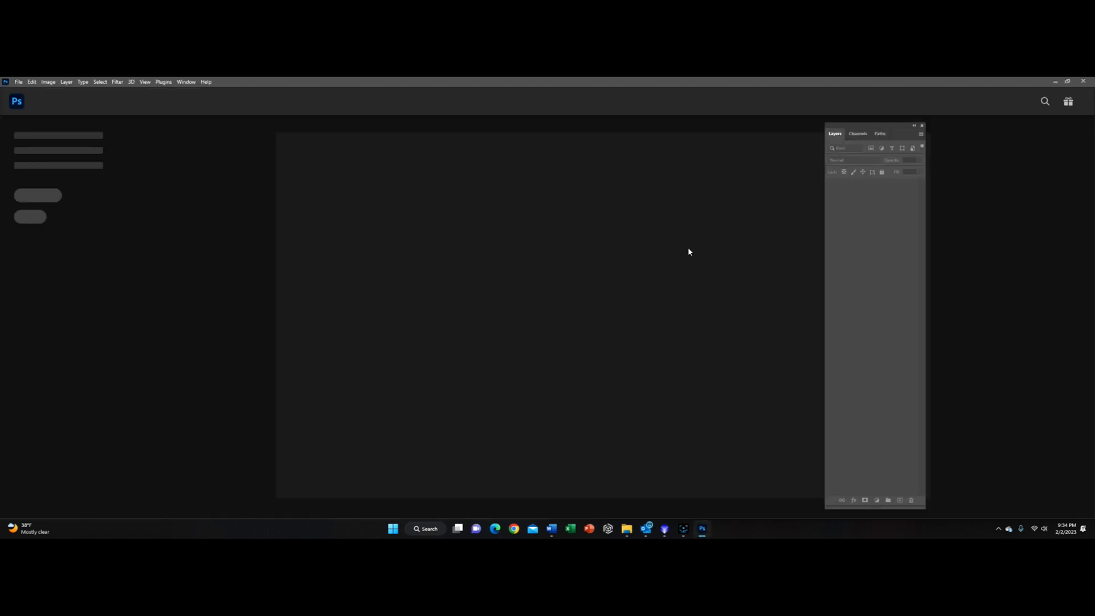
# Step: Open the combined.tif image from the New Edit folder
pyautogui.click(17, 83)
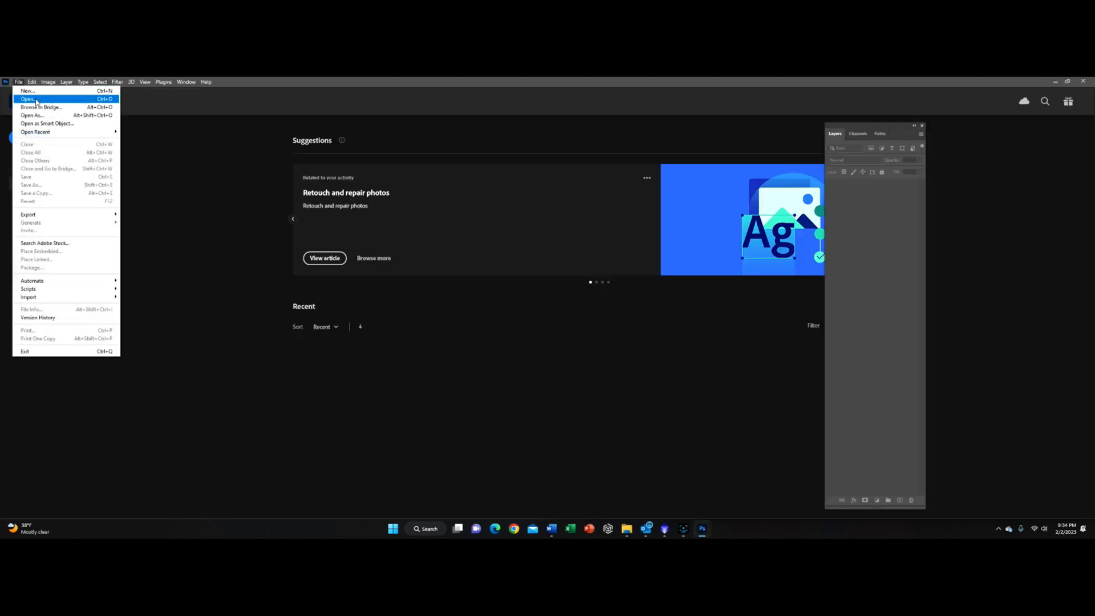
pyautogui.click(35, 97)
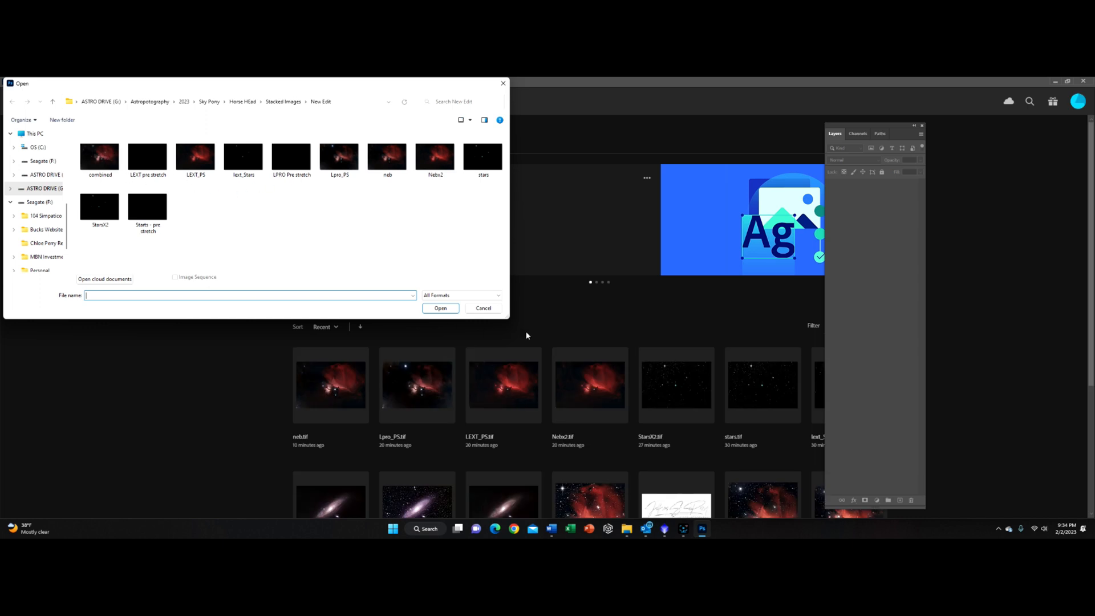
pyautogui.press('Escape')
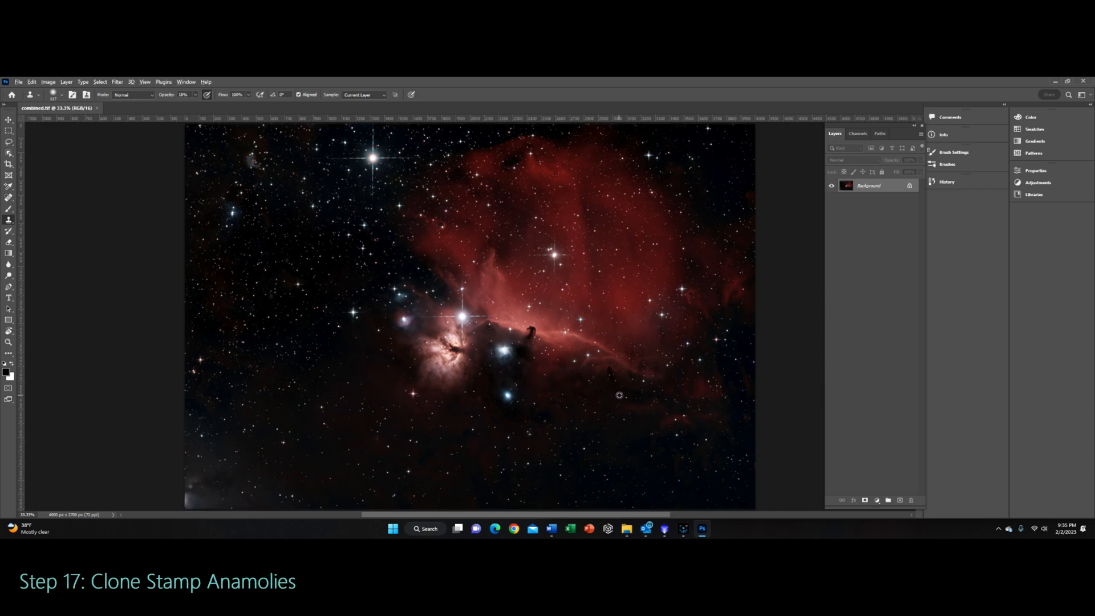
# Step: Zoom in on the blue artifact below the Horsehead and select the Clone Stamp tool
pyautogui.scroll(7, 614, 396)
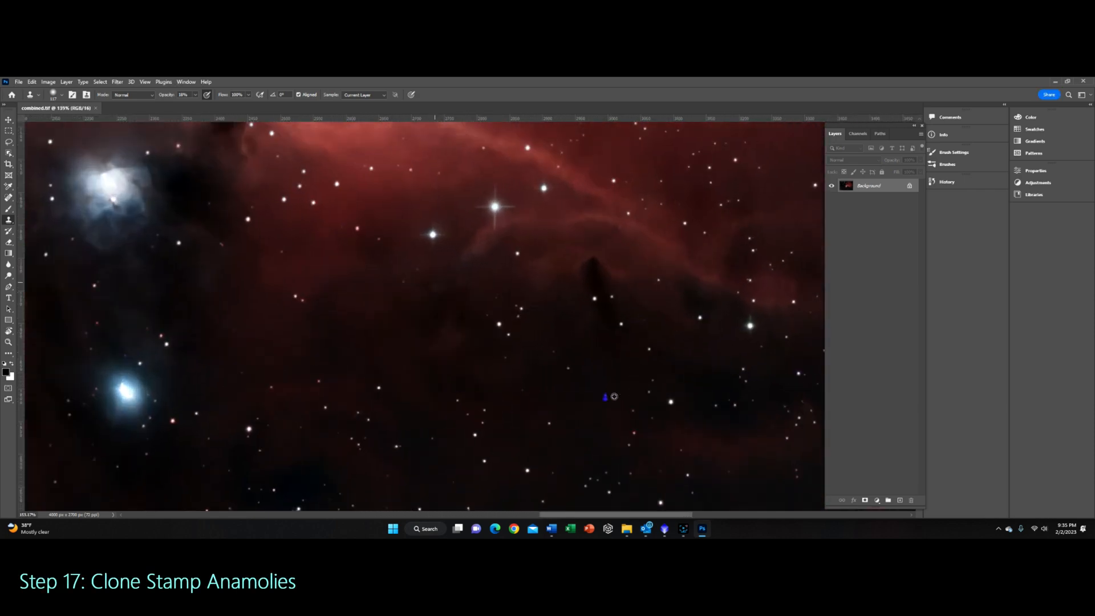
pyautogui.scroll(3, 614, 396)
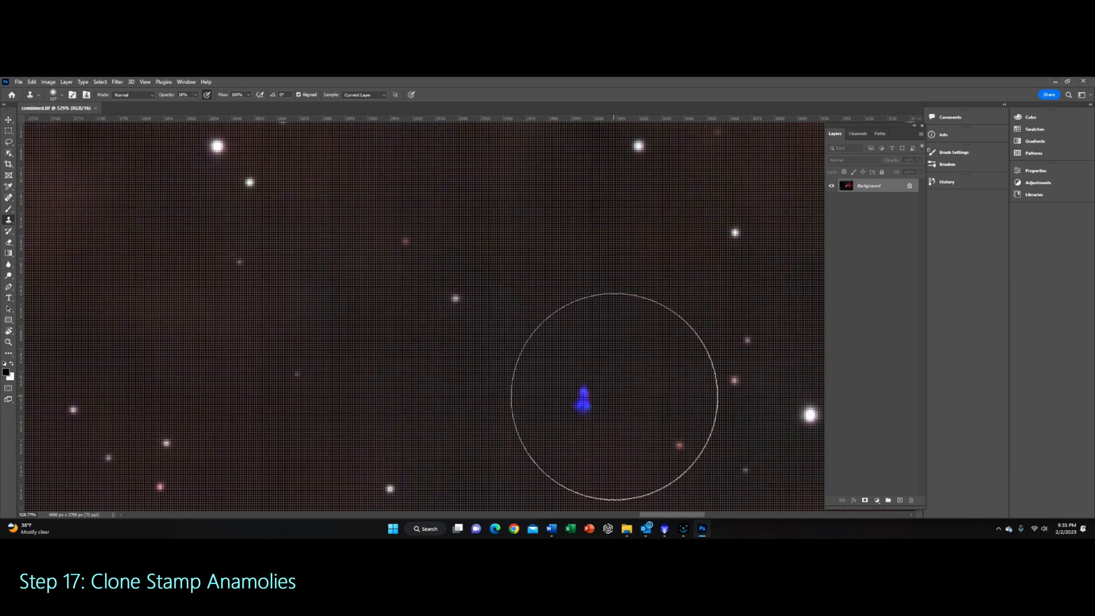
pyautogui.scroll(-1, 605, 392)
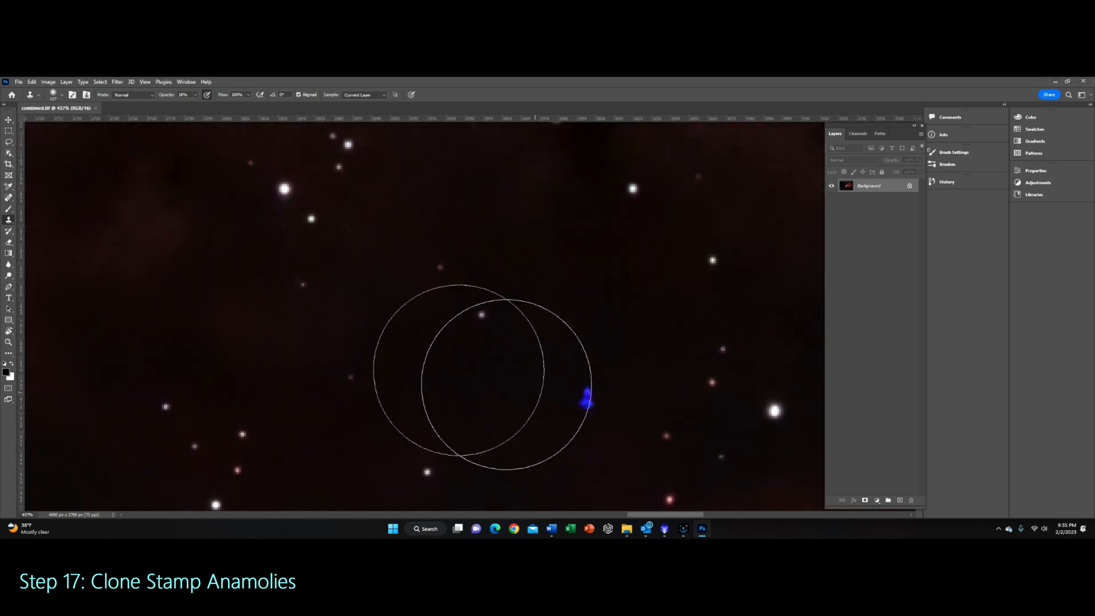
pyautogui.click(62, 95)
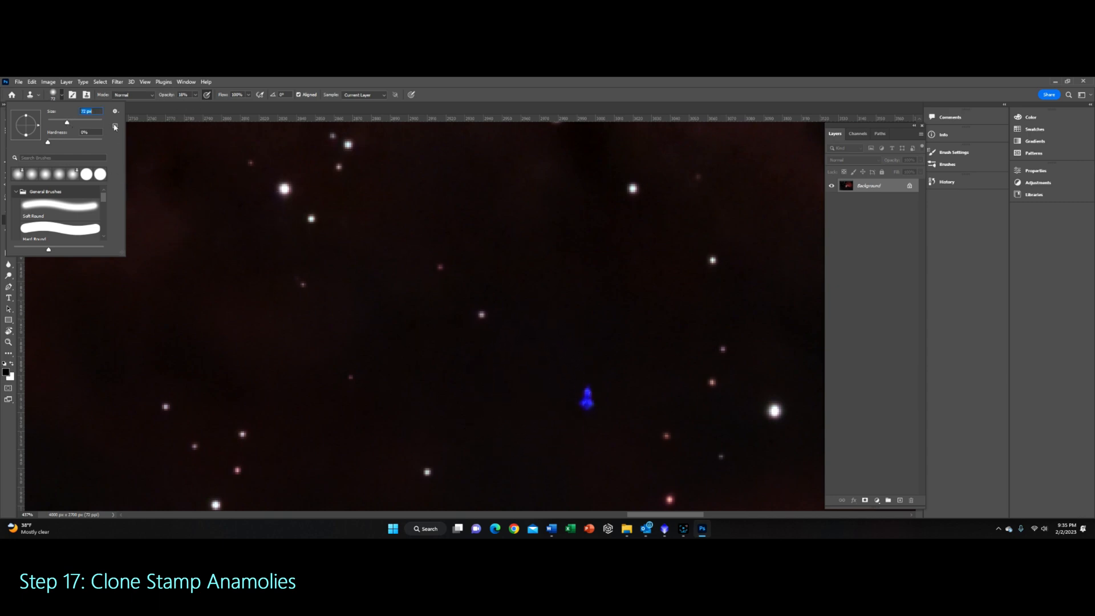
pyautogui.click(61, 95)
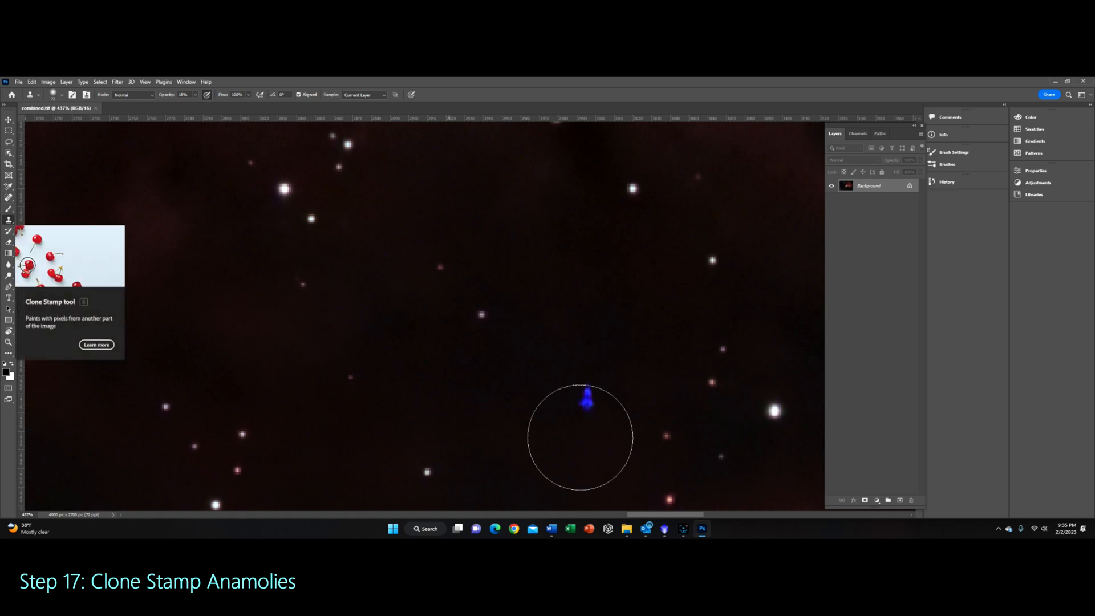
# Step: Clone over the blue artifact, sampling the nearby dark background as the source
pyautogui.press('alt')
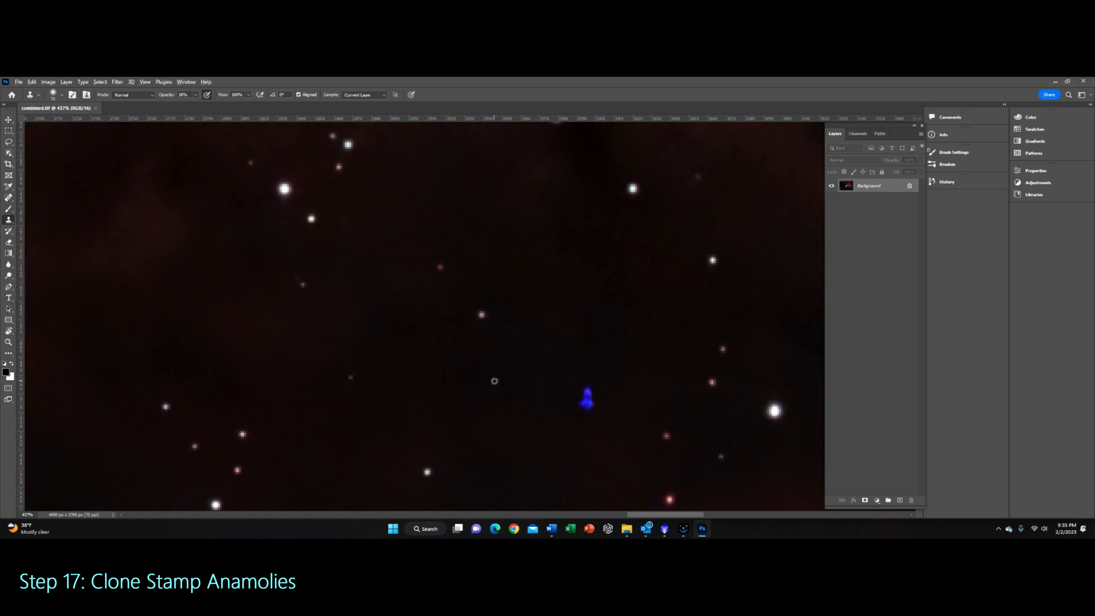
pyautogui.keyDown('alt'); pyautogui.click(495, 380); pyautogui.keyUp('alt')
pyautogui.click(581, 395)
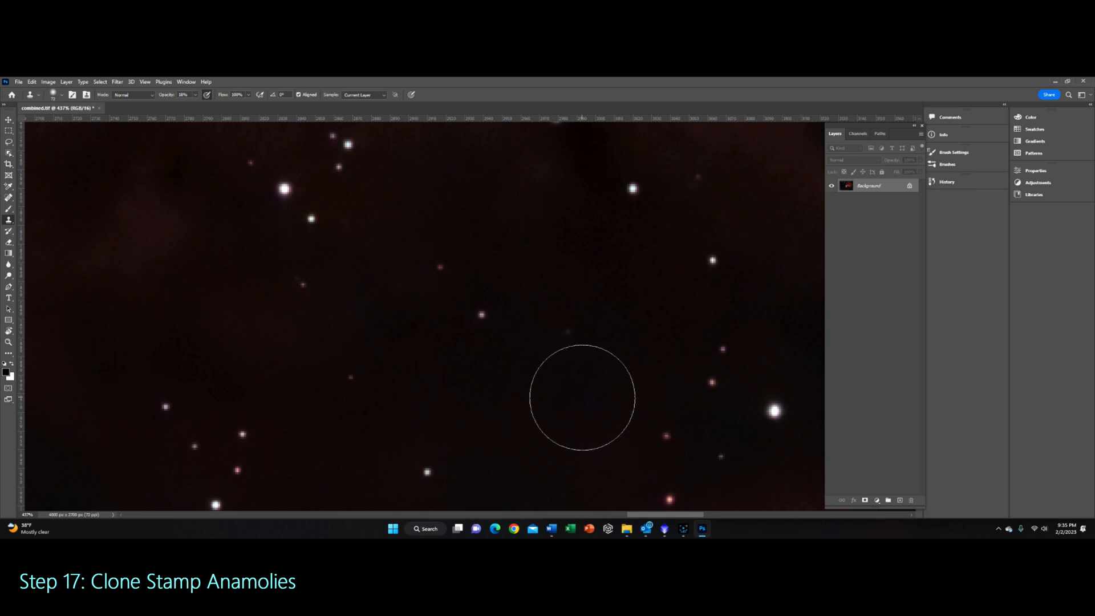
pyautogui.click(585, 410)
pyautogui.click(597, 391)
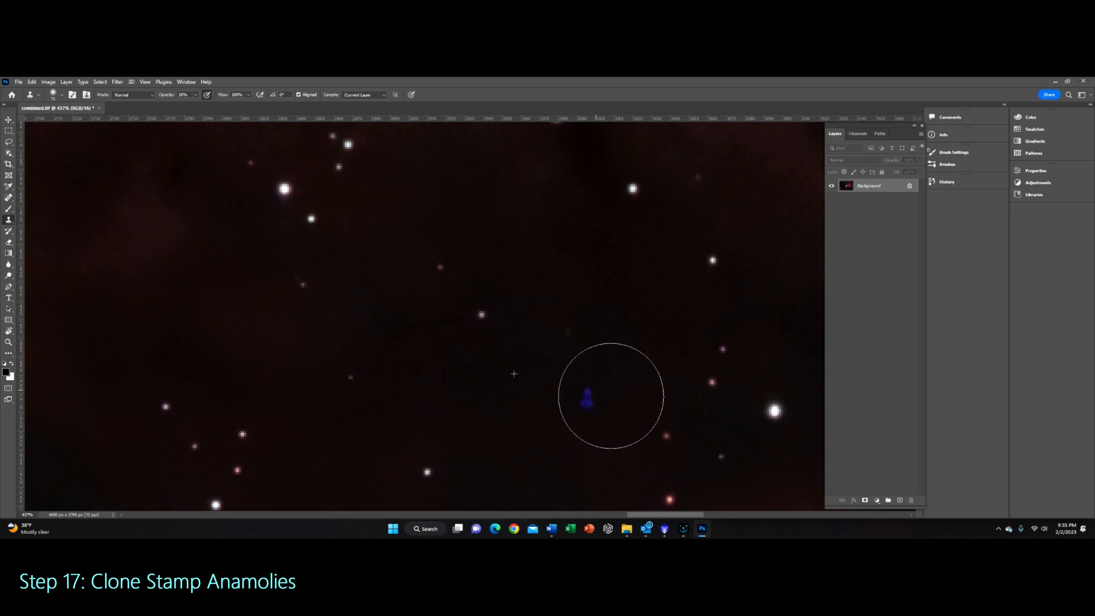
pyautogui.moveTo(625, 405); pyautogui.dragTo(593, 389)
pyautogui.click(602, 394)
pyautogui.click(603, 402)
pyautogui.click(604, 402)
pyautogui.click(599, 394)
pyautogui.click(594, 394)
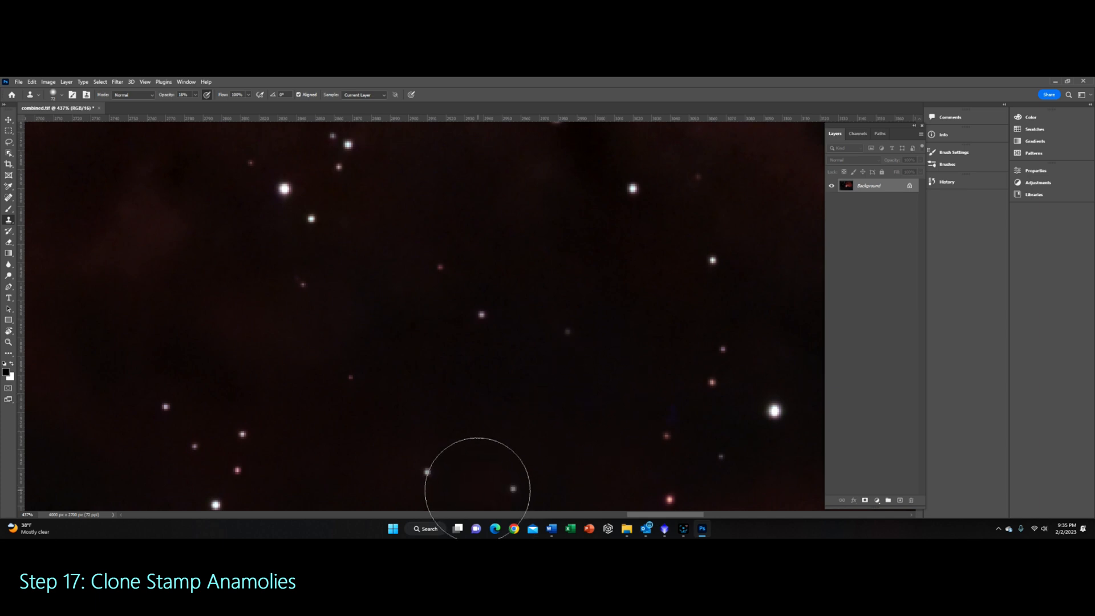
pyautogui.click(589, 391)
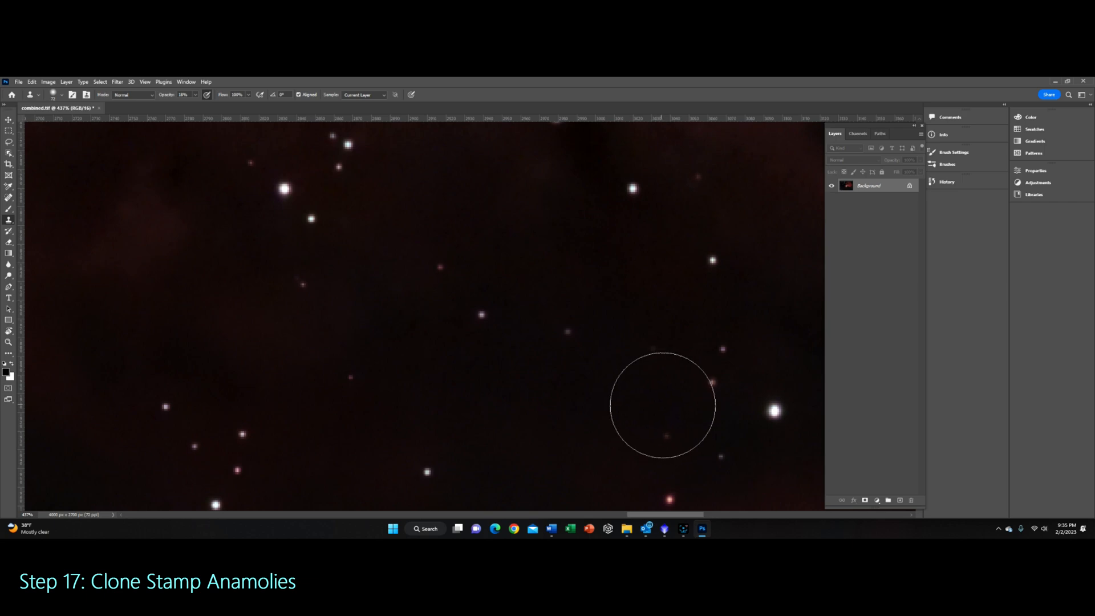
# Step: Zoom in and out across the image to search for remaining colored artifacts
pyautogui.scroll(-1, 456, 403)
pyautogui.scroll(2, 456, 403)
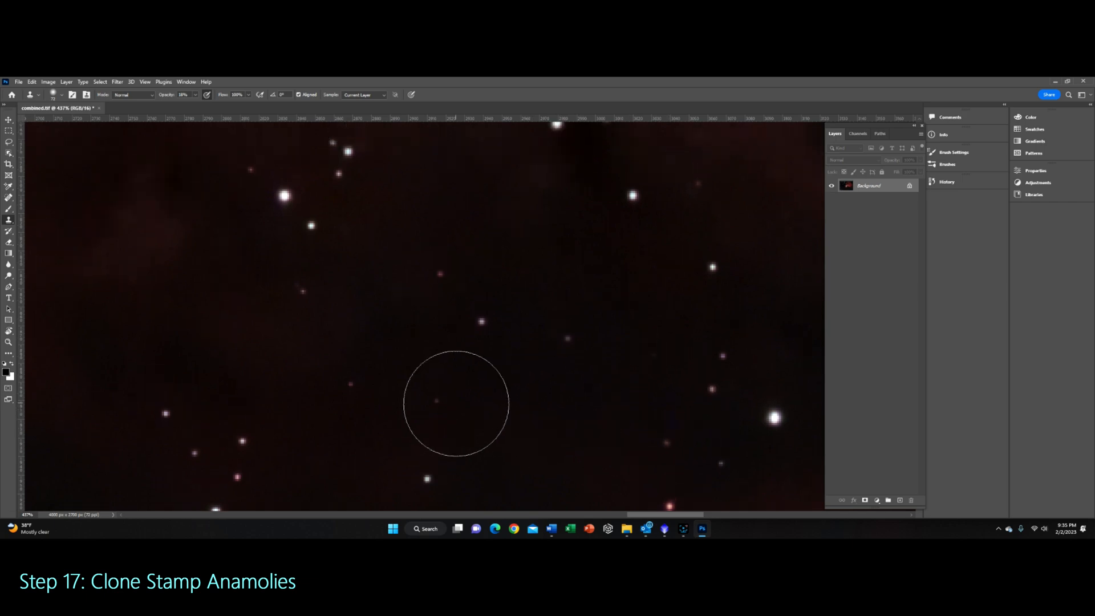
pyautogui.scroll(-5, 456, 403)
pyautogui.scroll(-5, 455, 403)
pyautogui.scroll(1, 578, 296)
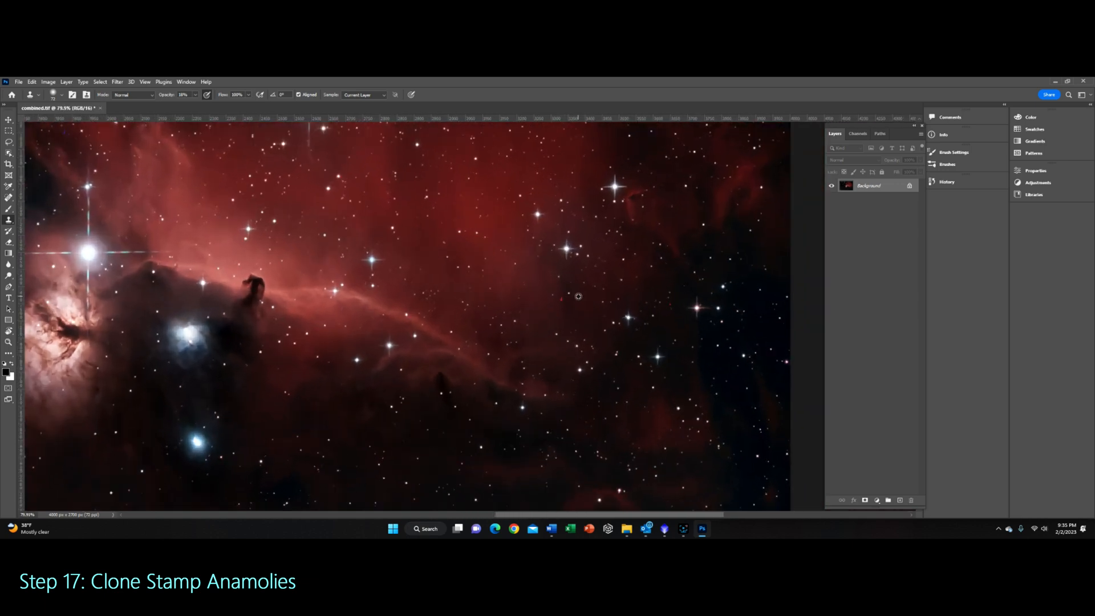
pyautogui.scroll(6, 578, 296)
pyautogui.scroll(-6, 536, 318)
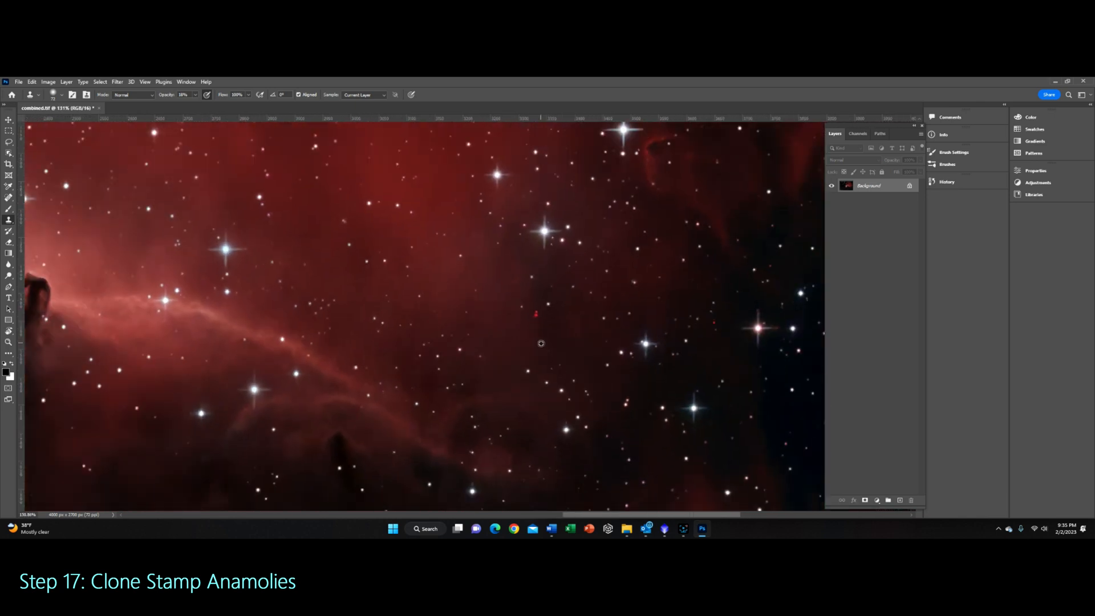
pyautogui.scroll(-3, 541, 343)
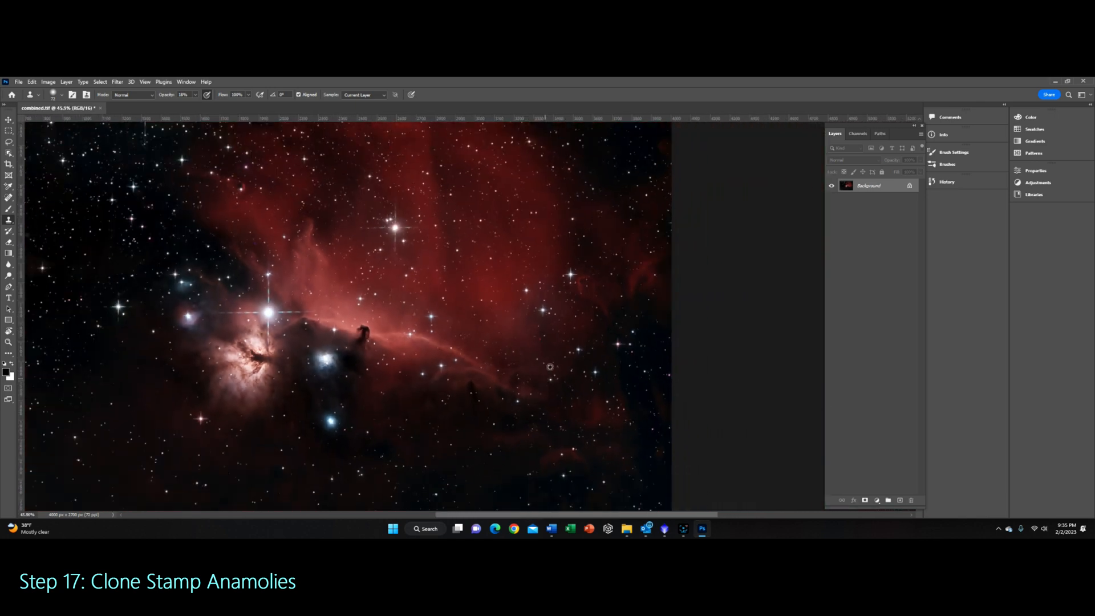
# Step: Clone over the red artifact in the nebula, sampling the surrounding red background
pyautogui.scroll(5, 543, 337)
pyautogui.scroll(2, 543, 335)
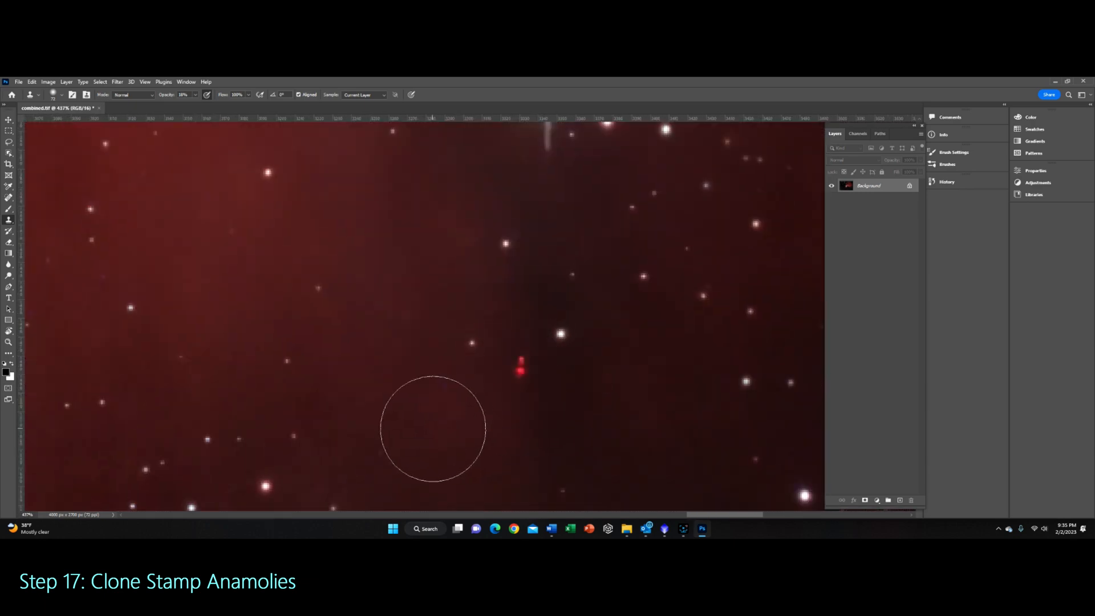
pyautogui.keyDown('alt'); pyautogui.click(429, 435); pyautogui.keyUp('alt')
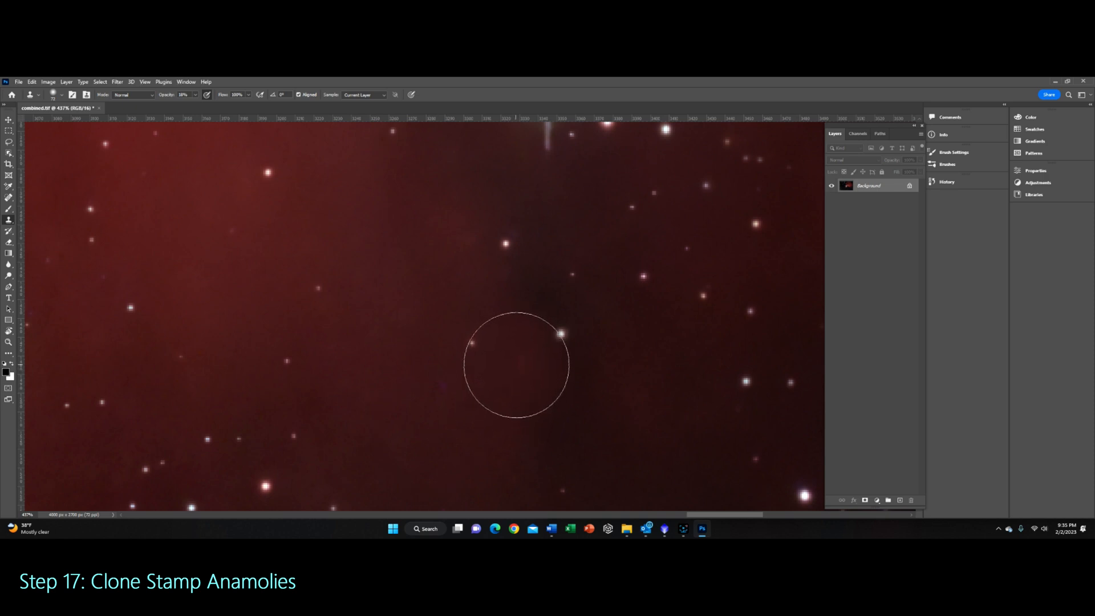
pyautogui.moveTo(516, 366)
pyautogui.mouseDown()
pyautogui.moveTo(483, 391)
pyautogui.moveTo(515, 363)
pyautogui.mouseUp()
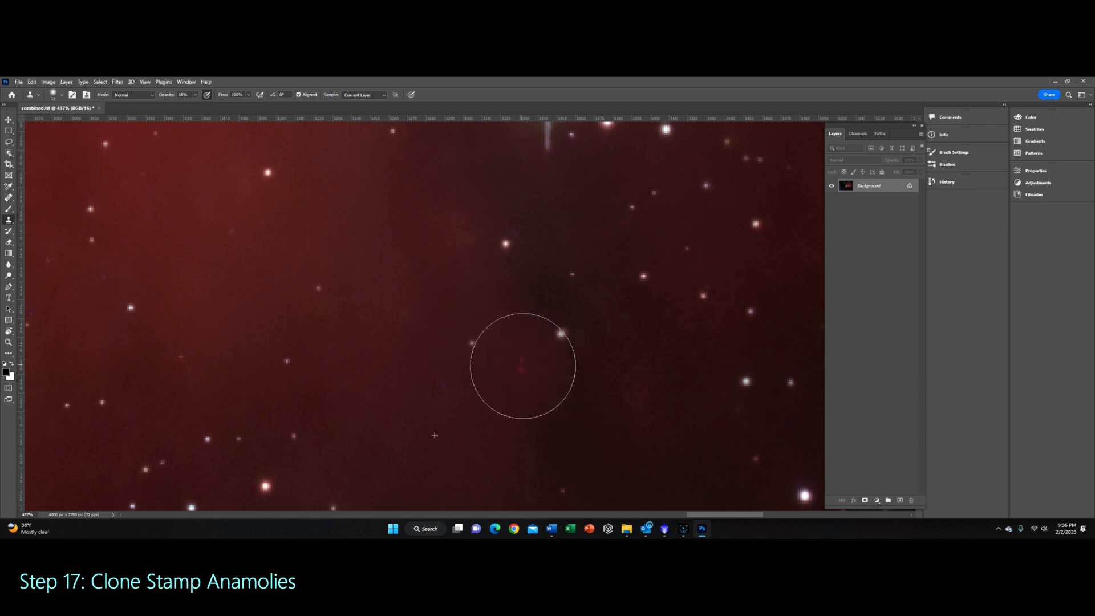
pyautogui.moveTo(536, 377)
pyautogui.mouseDown()
pyautogui.moveTo(581, 435)
pyautogui.moveTo(593, 382)
pyautogui.moveTo(525, 313)
pyautogui.mouseUp()
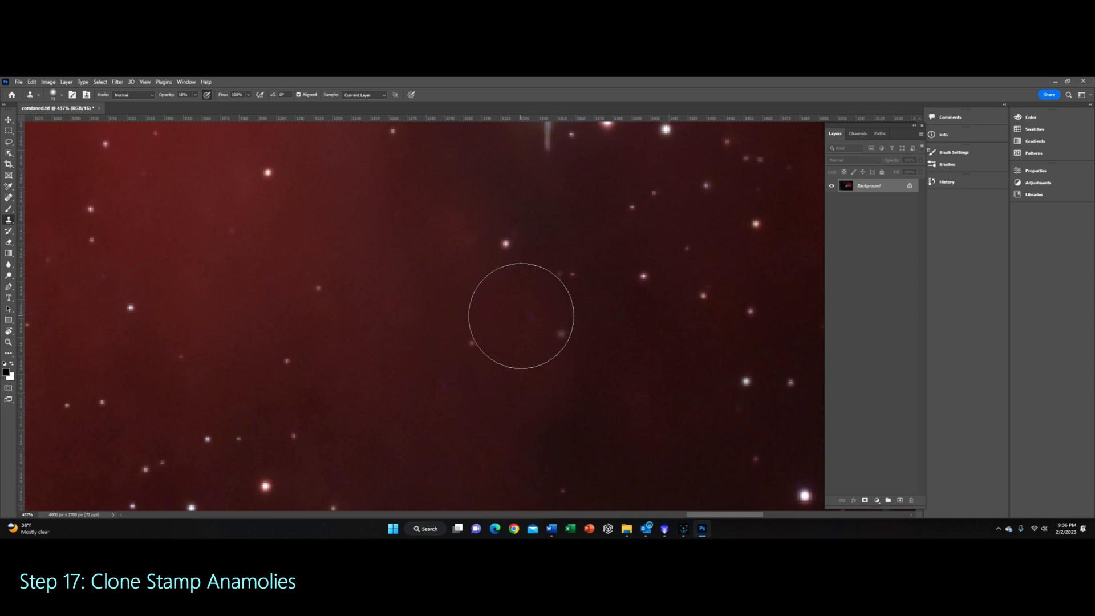
pyautogui.moveTo(507, 391)
pyautogui.mouseDown()
pyautogui.moveTo(439, 388)
pyautogui.moveTo(507, 456)
pyautogui.moveTo(478, 412)
pyautogui.moveTo(489, 433)
pyautogui.moveTo(506, 343)
pyautogui.moveTo(447, 418)
pyautogui.moveTo(522, 336)
pyautogui.moveTo(418, 395)
pyautogui.moveTo(559, 372)
pyautogui.mouseUp()
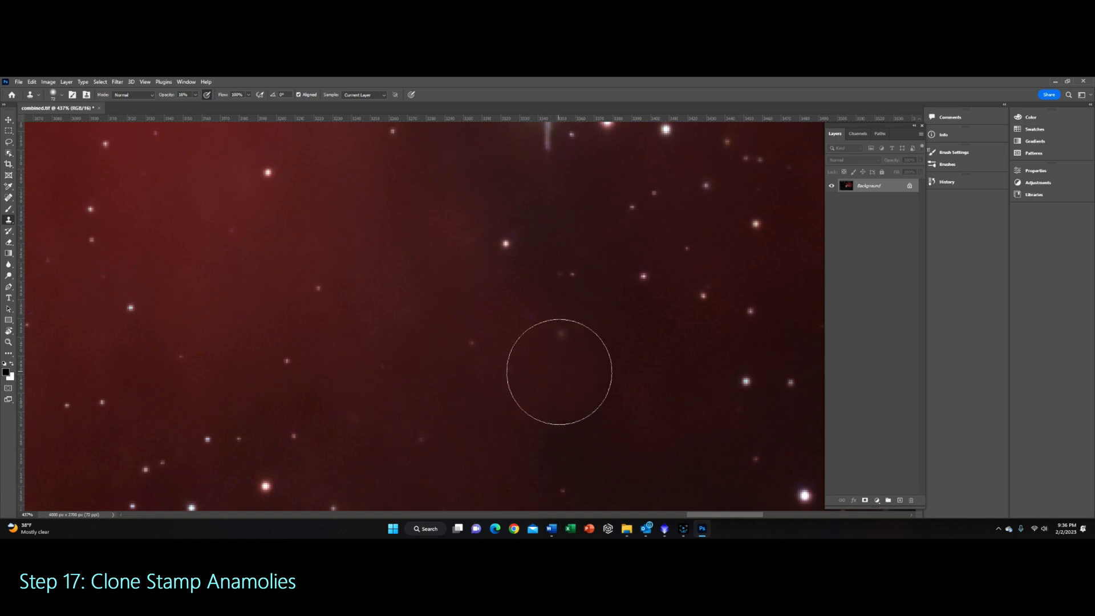
# Step: Zoom to the small red artifact beside the bright star and clone over it
pyautogui.scroll(-10, 547, 378)
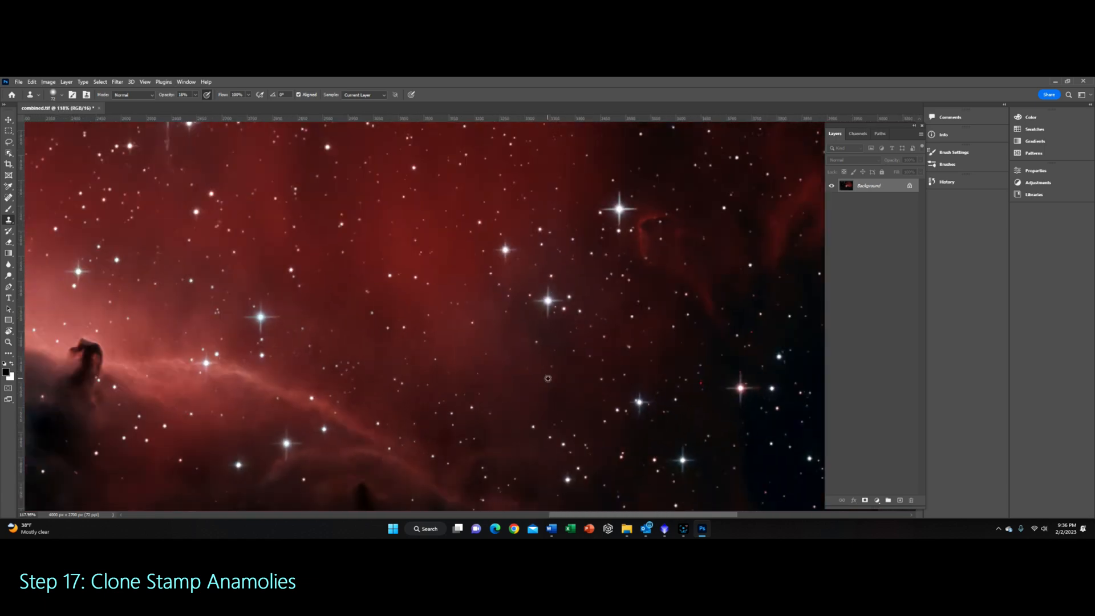
pyautogui.scroll(-5, 542, 418)
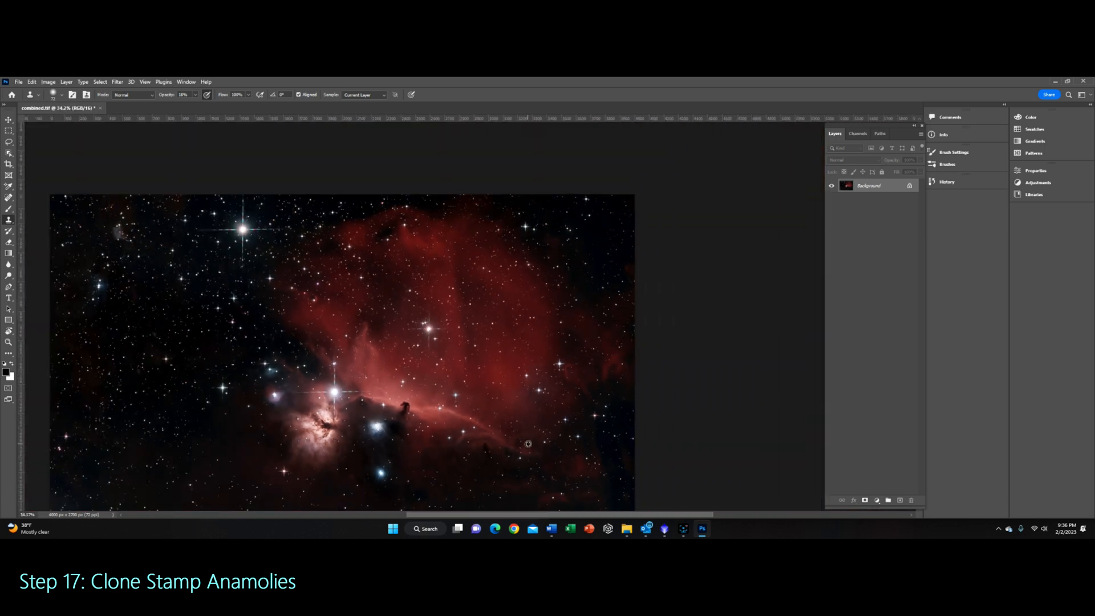
pyautogui.scroll(12, 579, 423)
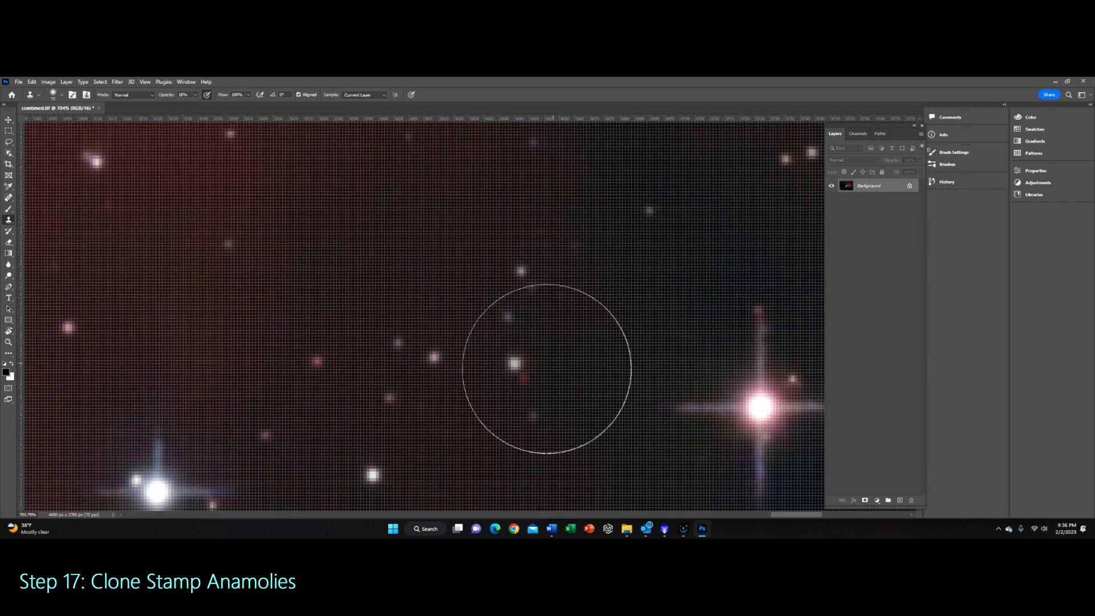
pyautogui.scroll(-1, 556, 365)
pyautogui.scroll(-3, 559, 364)
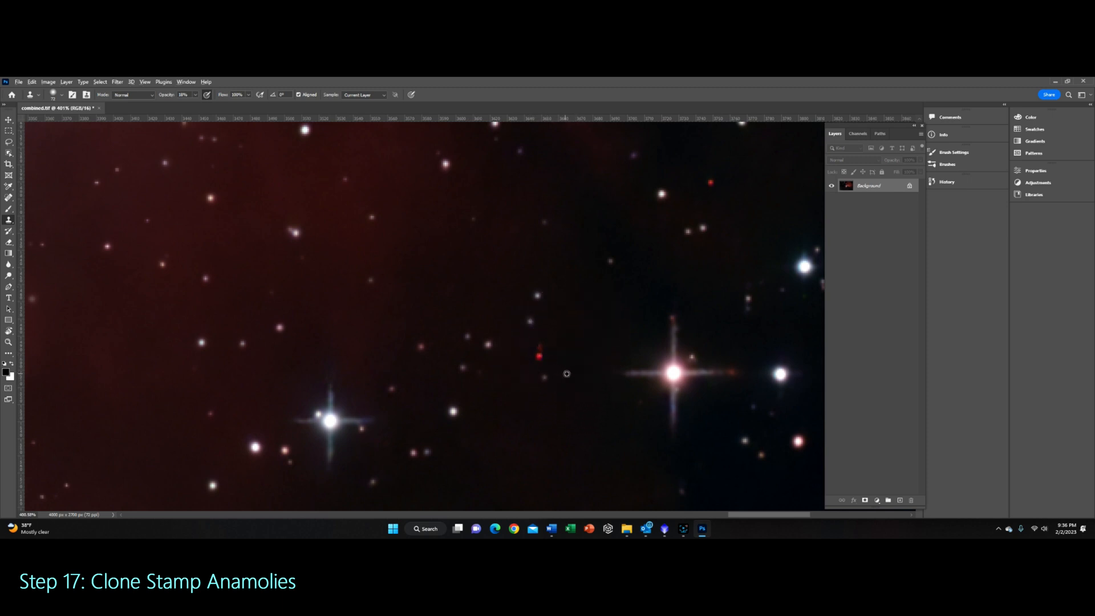
pyautogui.keyDown('alt'); pyautogui.click(569, 369); pyautogui.keyUp('alt')
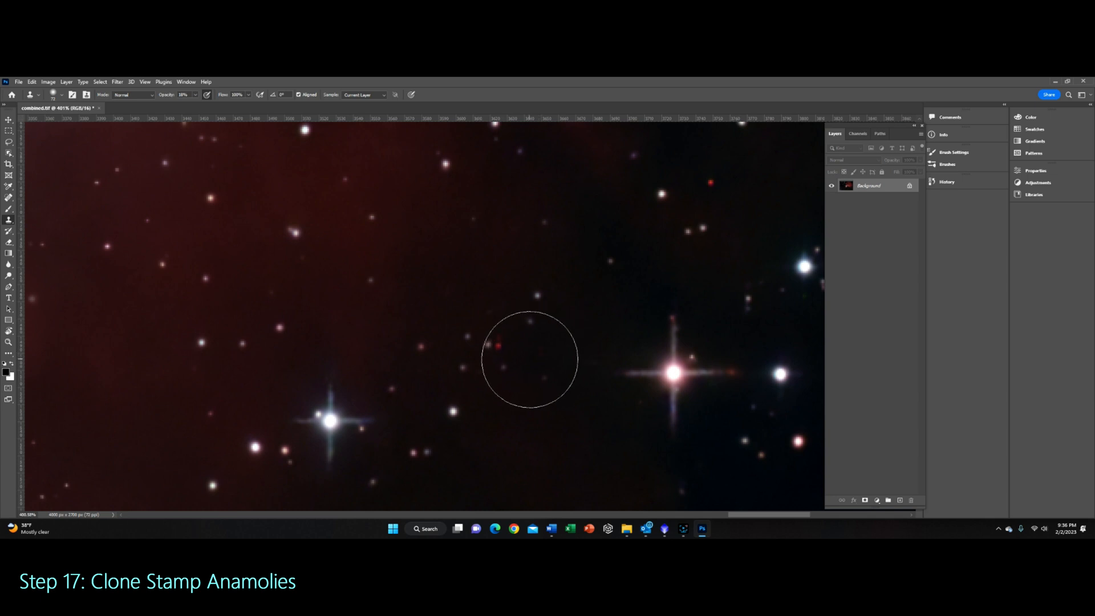
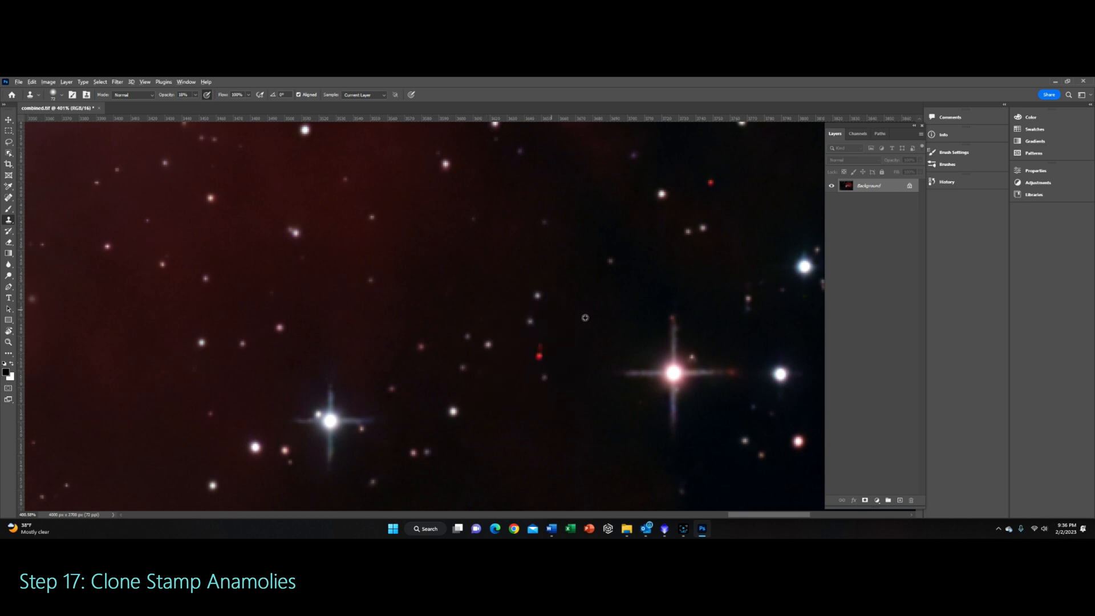
# Step: Clone over the small red artifact beside the bright star using the Clone Stamp with nearby dark background as source
pyautogui.keyDown('alt'); pyautogui.click(612, 315); pyautogui.keyUp('alt')
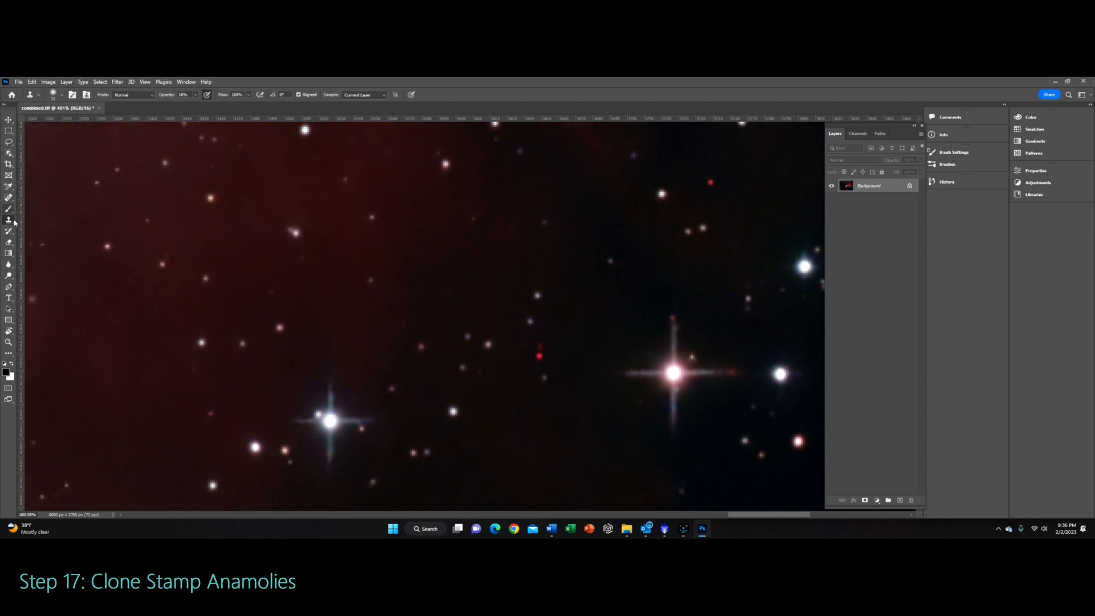
pyautogui.click(86, 97)
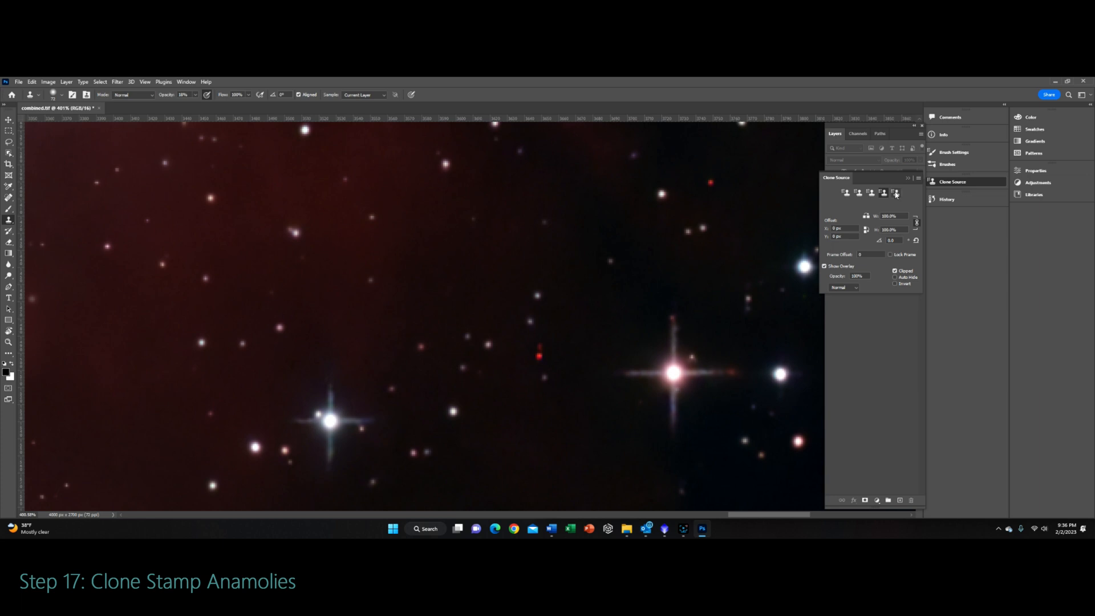
pyautogui.click(847, 193)
pyautogui.click(909, 179)
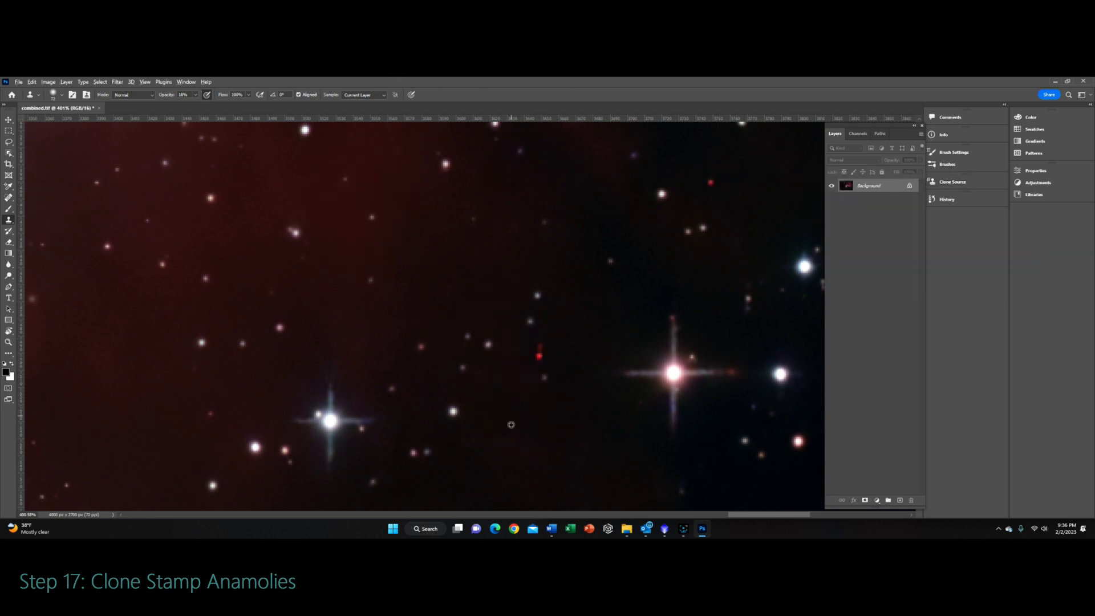
pyautogui.click(530, 361)
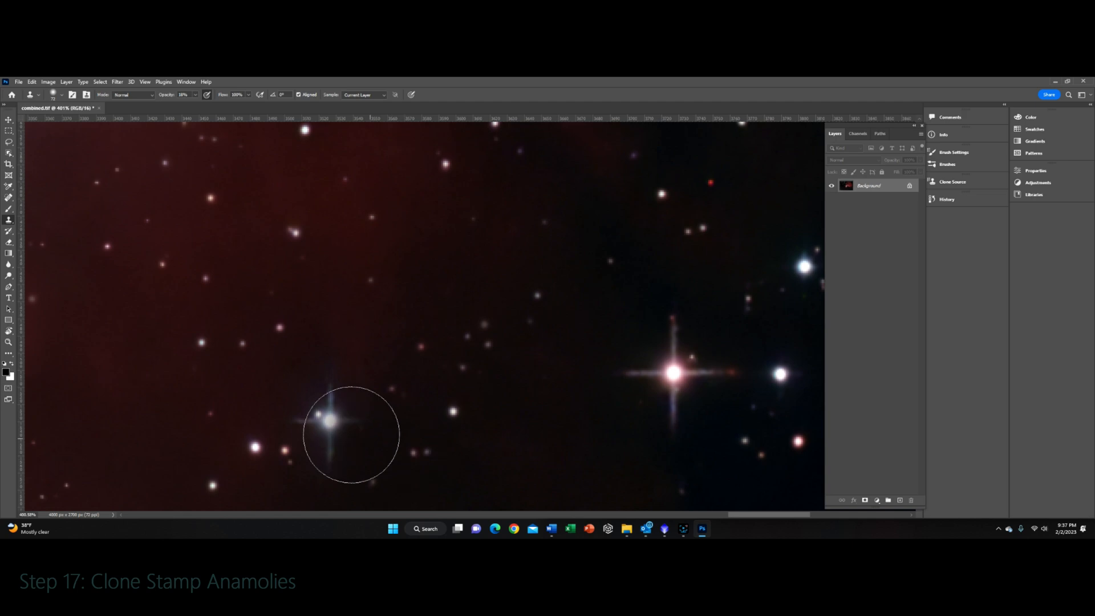
# Step: Zoom into the dark region to inspect it for remaining red dots
pyautogui.scroll(-5, 517, 341)
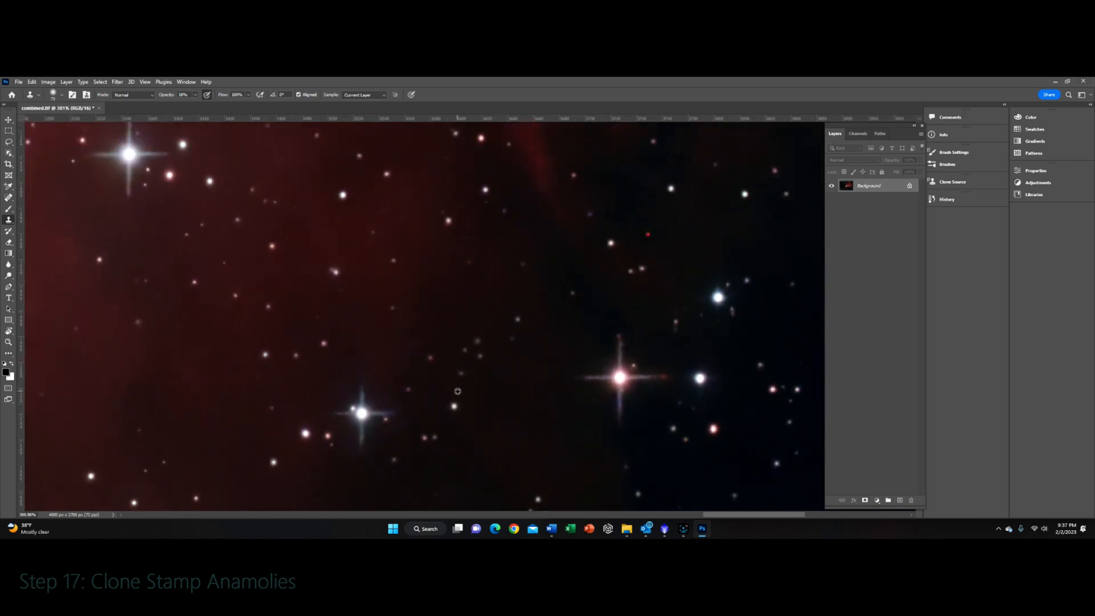
pyautogui.scroll(6, 516, 341)
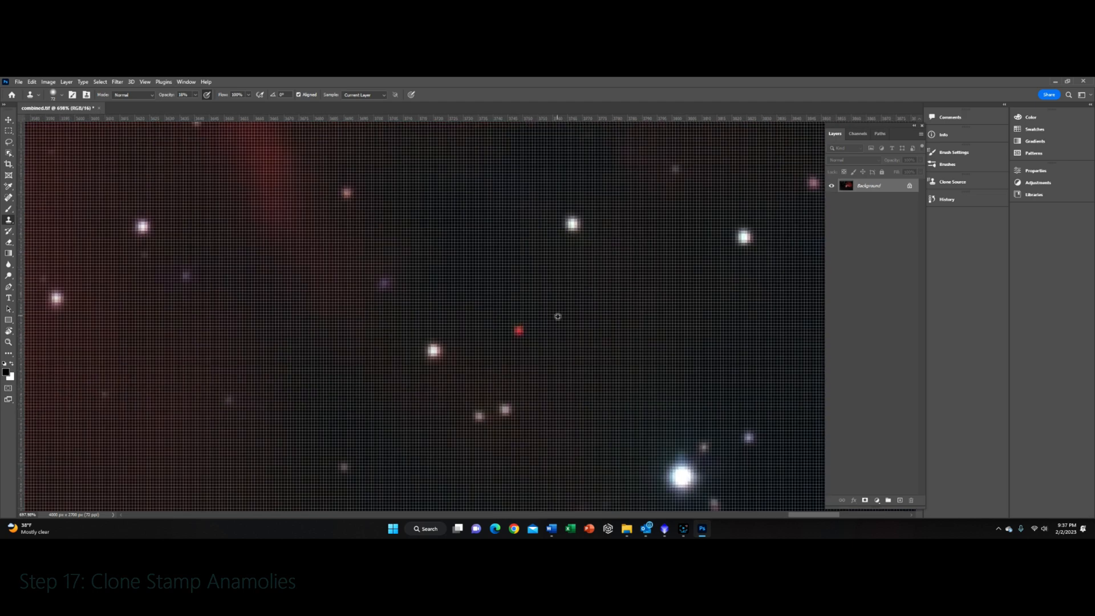
pyautogui.scroll(-1, 558, 316)
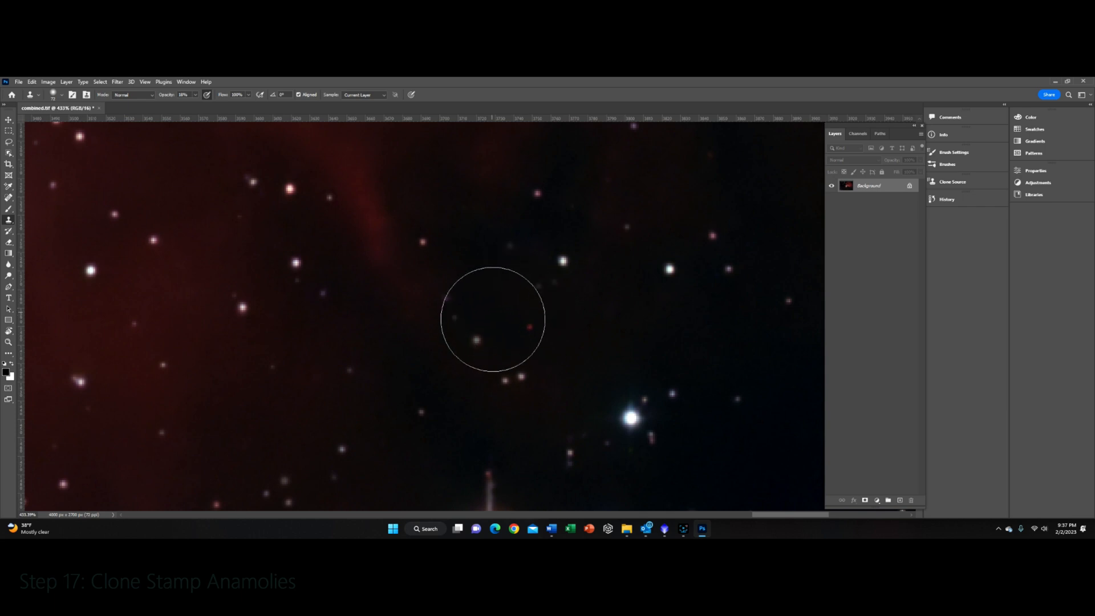
pyautogui.press('super')
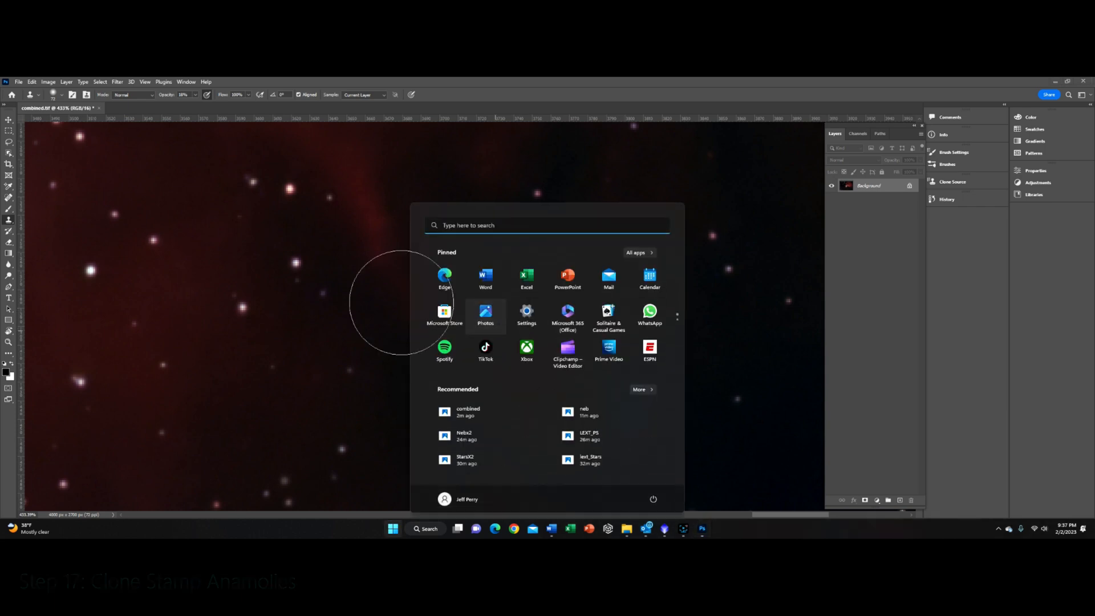
pyautogui.press('super')
# Step: Zoom in and out across the whole nebula image to check for any remaining artifacts
pyautogui.keyDown('alt'); pyautogui.click(490, 305); pyautogui.keyUp('alt')
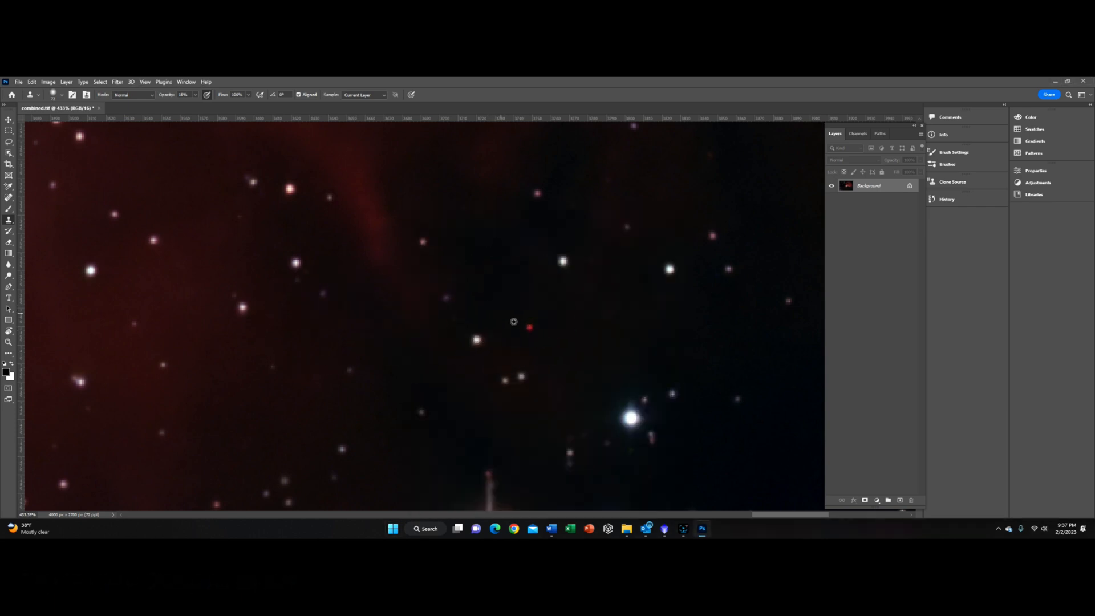
pyautogui.keyDown('alt'); pyautogui.click(488, 306); pyautogui.keyUp('alt')
pyautogui.scroll(2, 418, 349)
pyautogui.scroll(3, 497, 328)
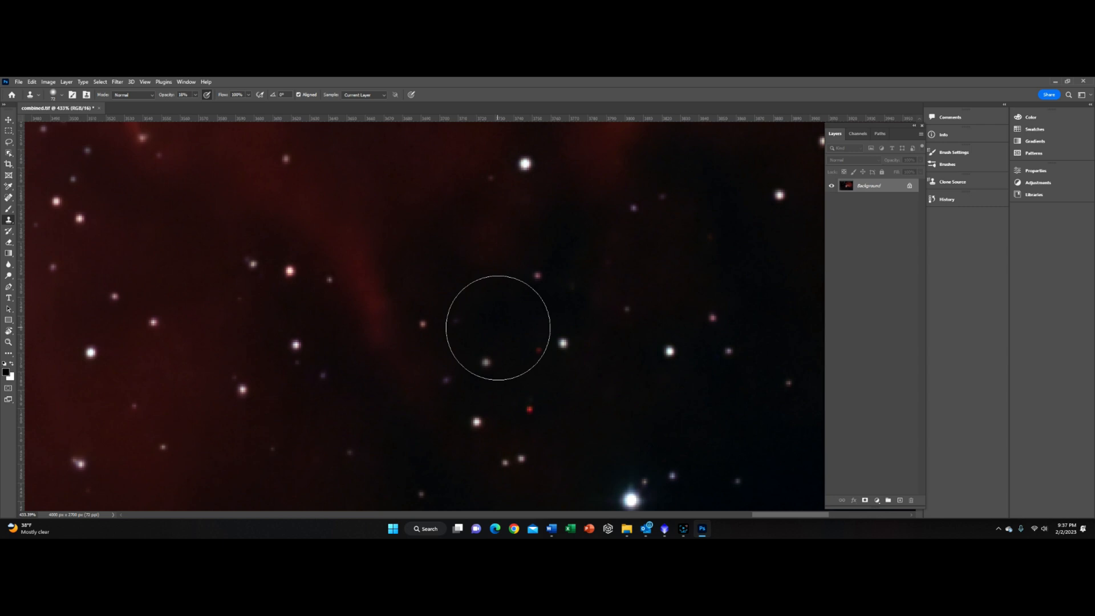
pyautogui.scroll(-5, 496, 325)
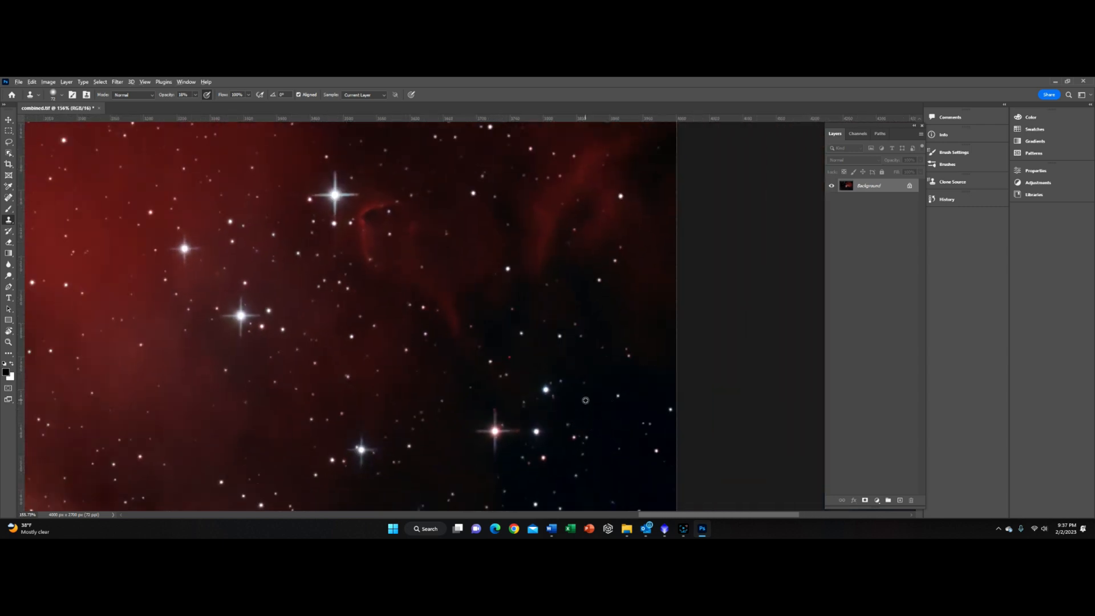
pyautogui.moveTo(508, 357); pyautogui.dragTo(507, 357)
pyautogui.scroll(-3, 577, 328)
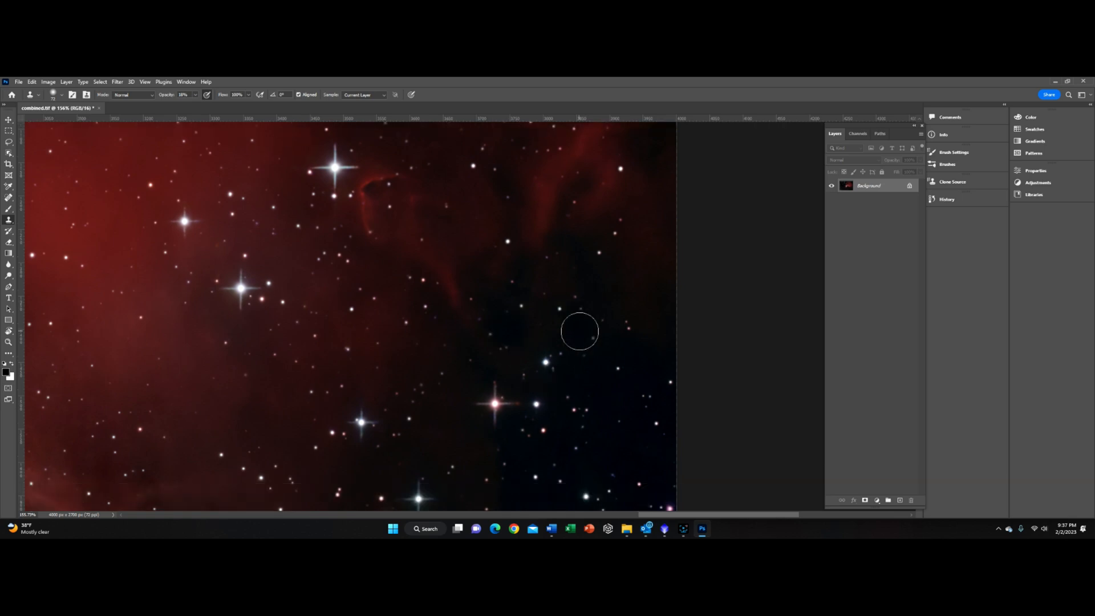
pyautogui.scroll(-5, 536, 383)
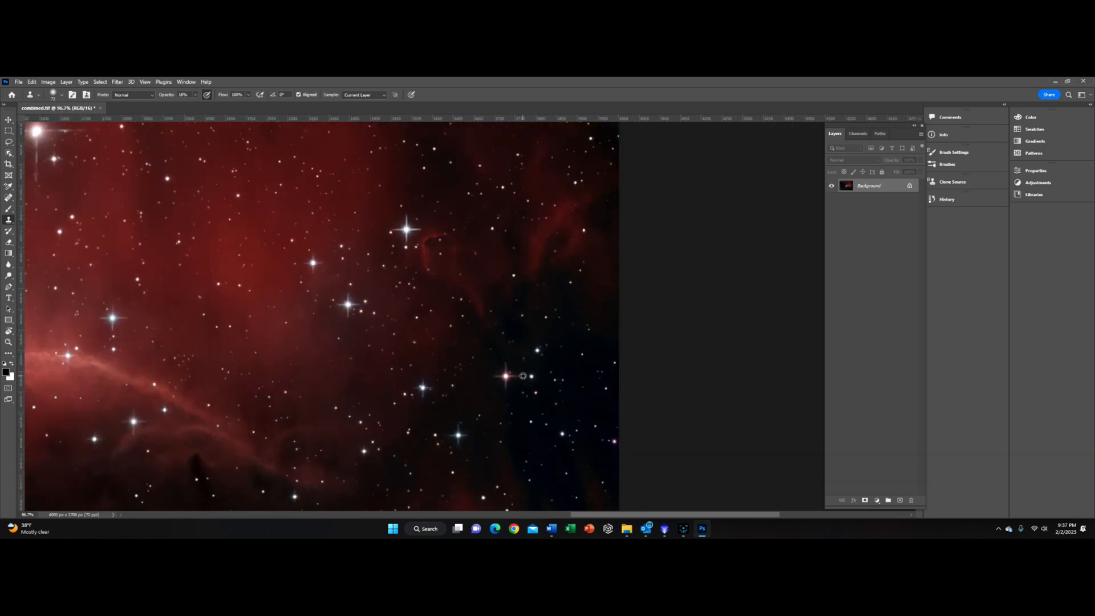
pyautogui.scroll(6, 567, 411)
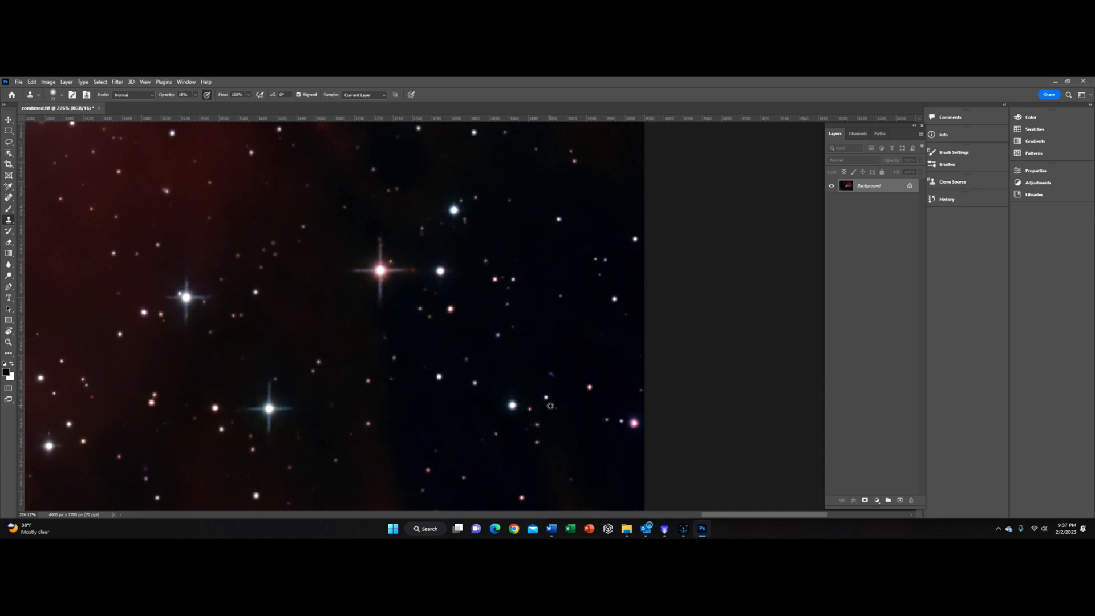
pyautogui.scroll(-2, 551, 405)
pyautogui.scroll(6, 556, 393)
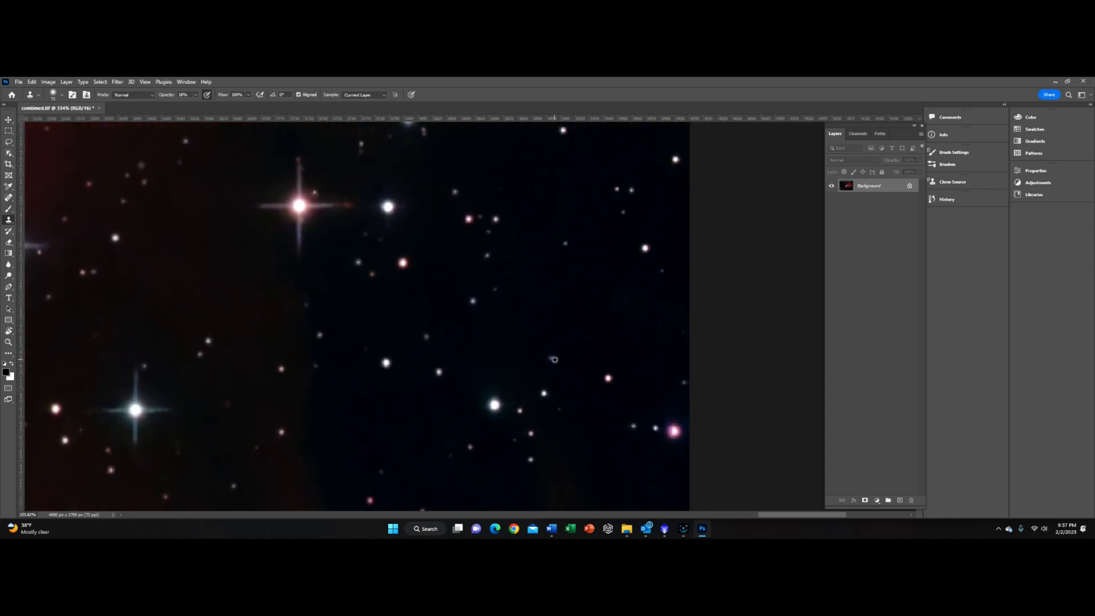
pyautogui.scroll(-12, 561, 374)
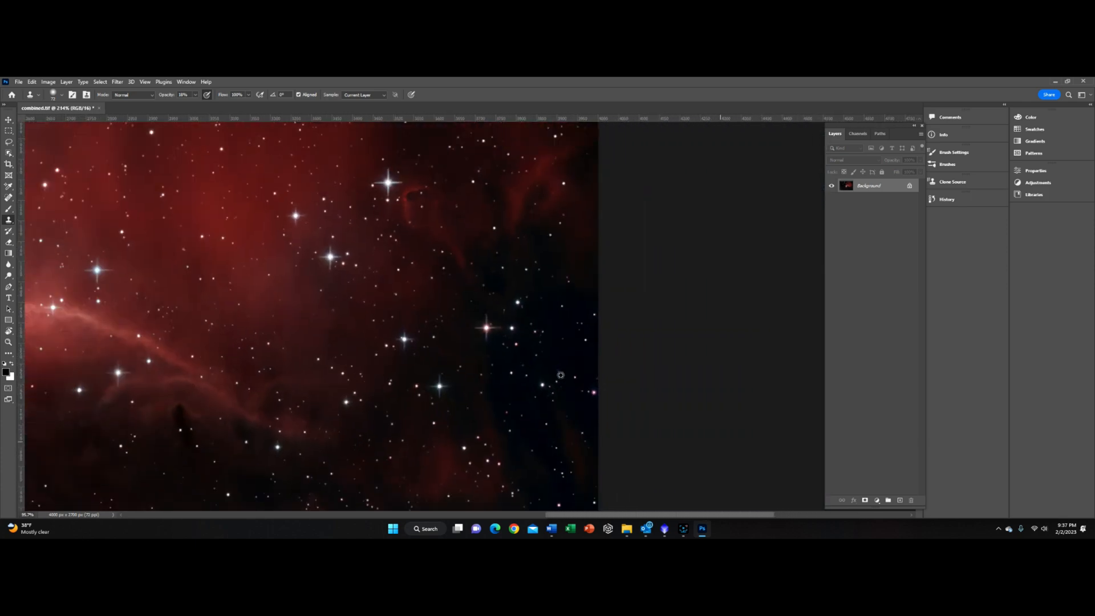
pyautogui.scroll(4, 433, 462)
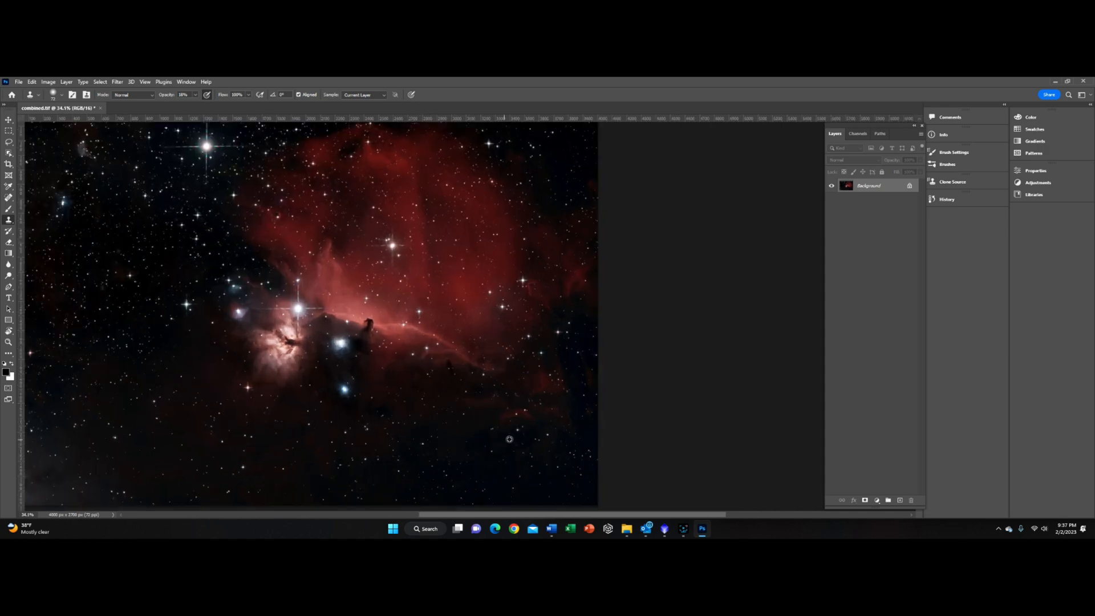
pyautogui.scroll(-1, 445, 451)
pyautogui.scroll(-2, 509, 438)
pyautogui.scroll(2, 509, 438)
pyautogui.scroll(-1, 509, 438)
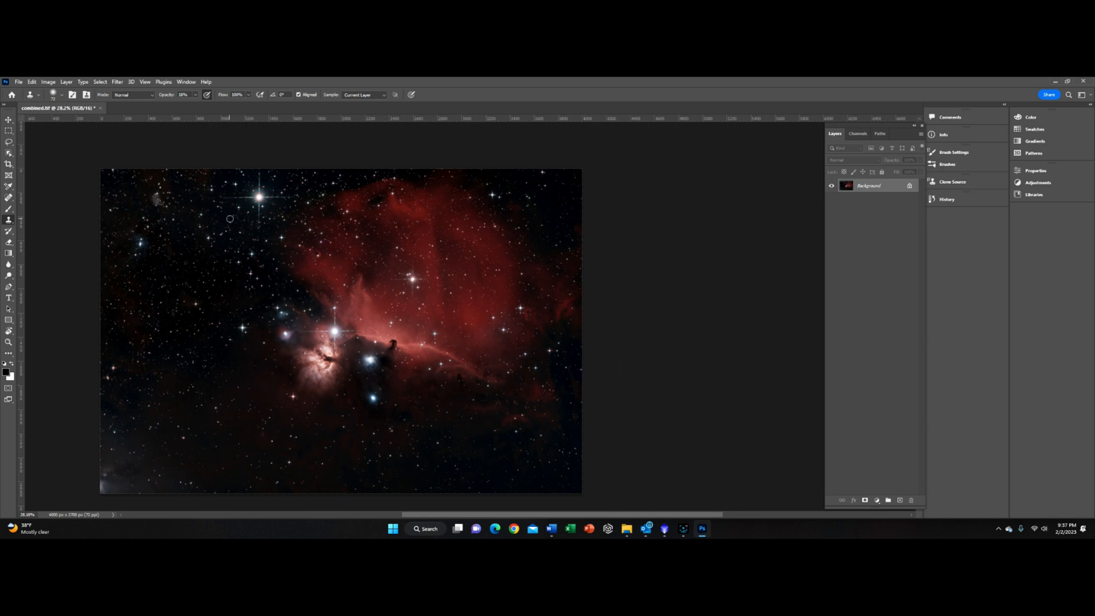
# Step: Crop the image, trimming a thin margin from its edges, and commit the crop
pyautogui.click(8, 164)
pyautogui.moveTo(585, 496); pyautogui.dragTo(584, 494)
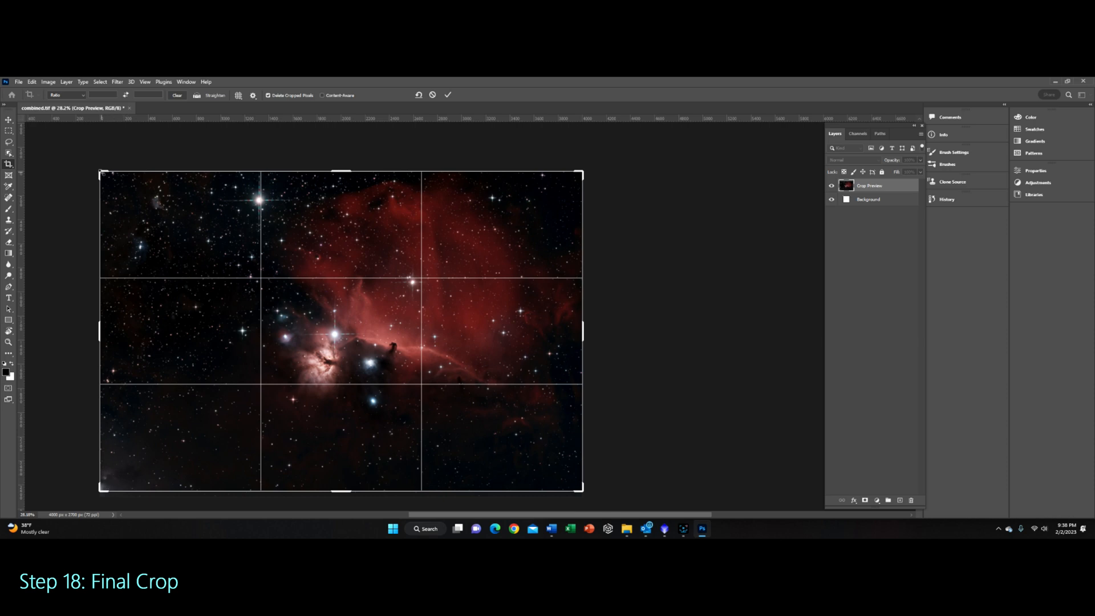
pyautogui.moveTo(101, 172); pyautogui.dragTo(105, 177)
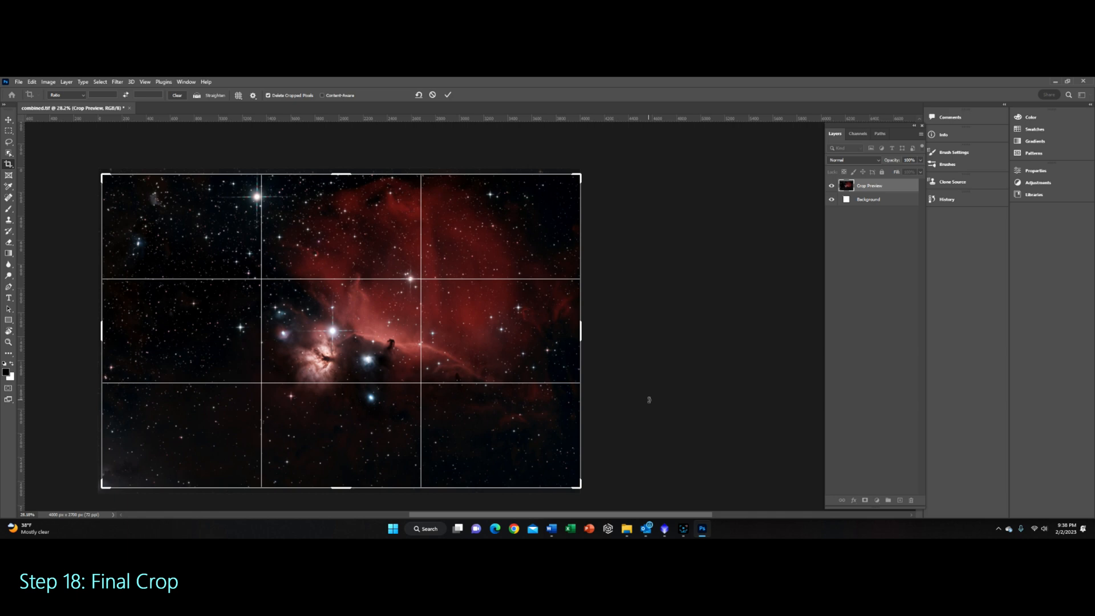
pyautogui.moveTo(580, 334); pyautogui.dragTo(578, 333)
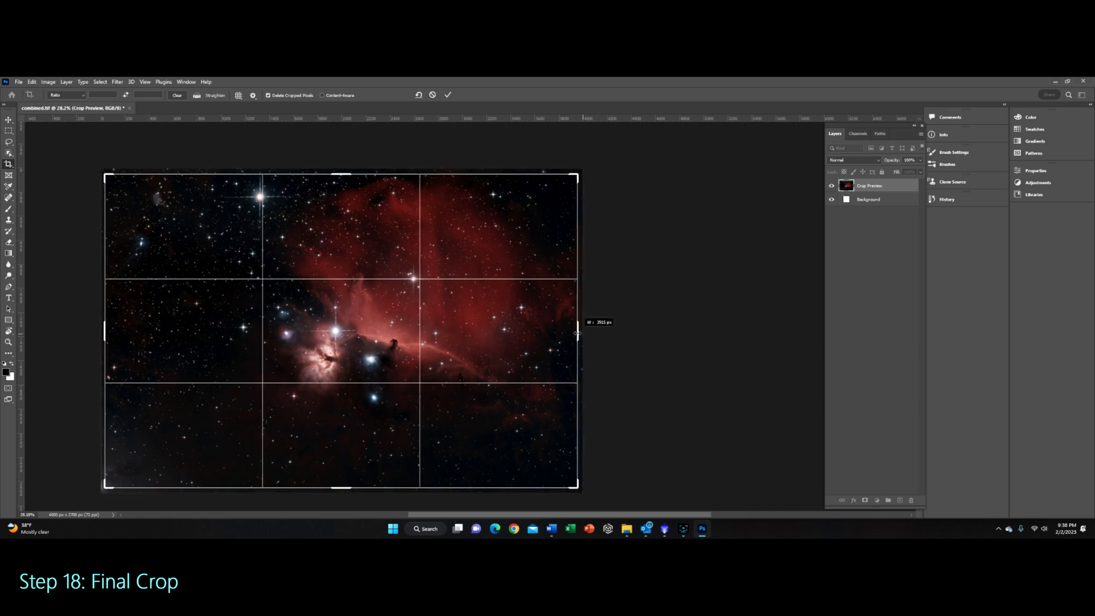
pyautogui.moveTo(579, 334); pyautogui.dragTo(578, 334)
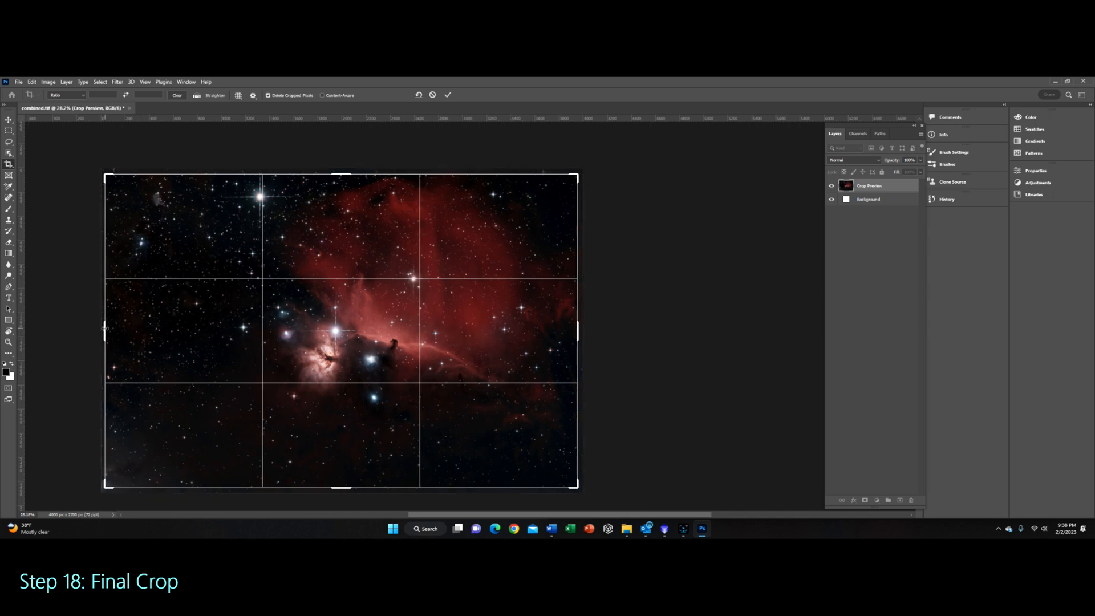
pyautogui.moveTo(106, 329)
pyautogui.mouseDown()
pyautogui.moveTo(120, 328)
pyautogui.moveTo(106, 330)
pyautogui.mouseUp()
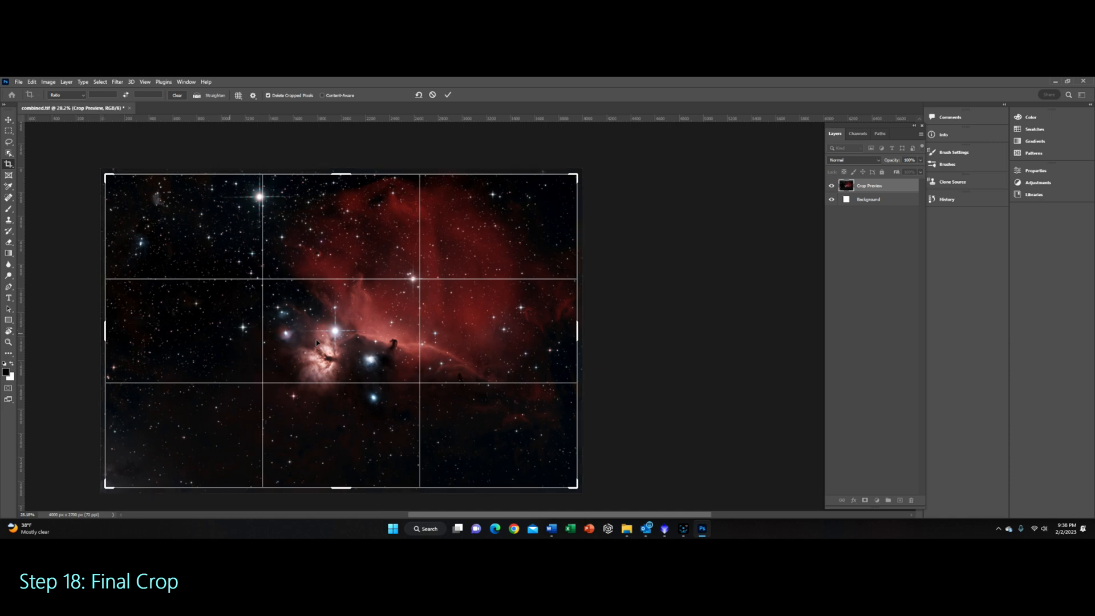
pyautogui.click(624, 335)
pyautogui.click(76, 182)
pyautogui.click(8, 119)
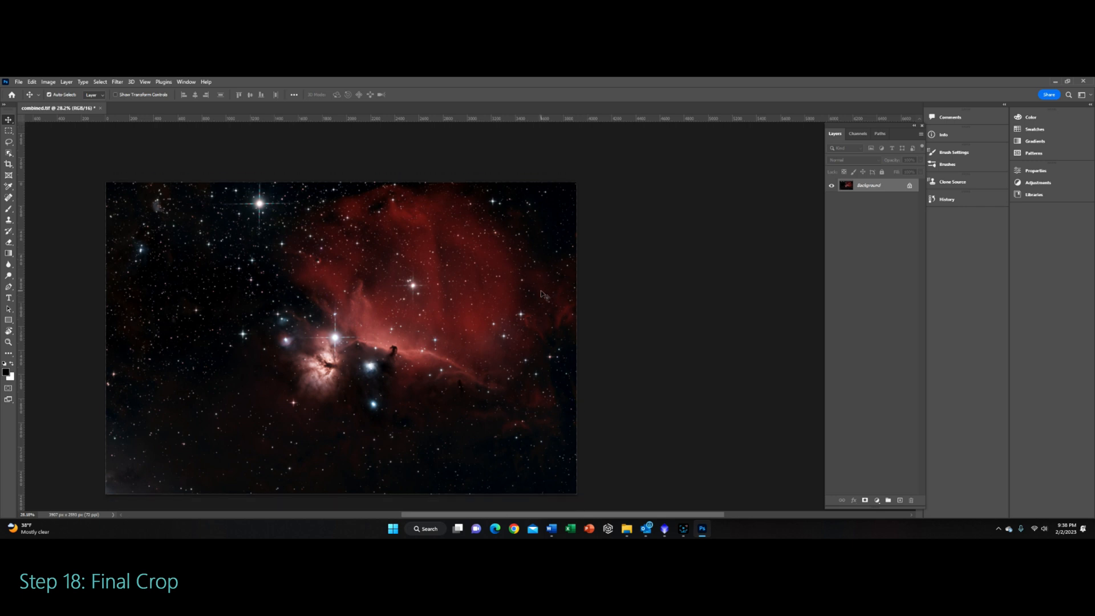
# Step: Open the silver HR signature PNG from the Astrophotography SIGNATURES folder
pyautogui.scroll(-2, 541, 291)
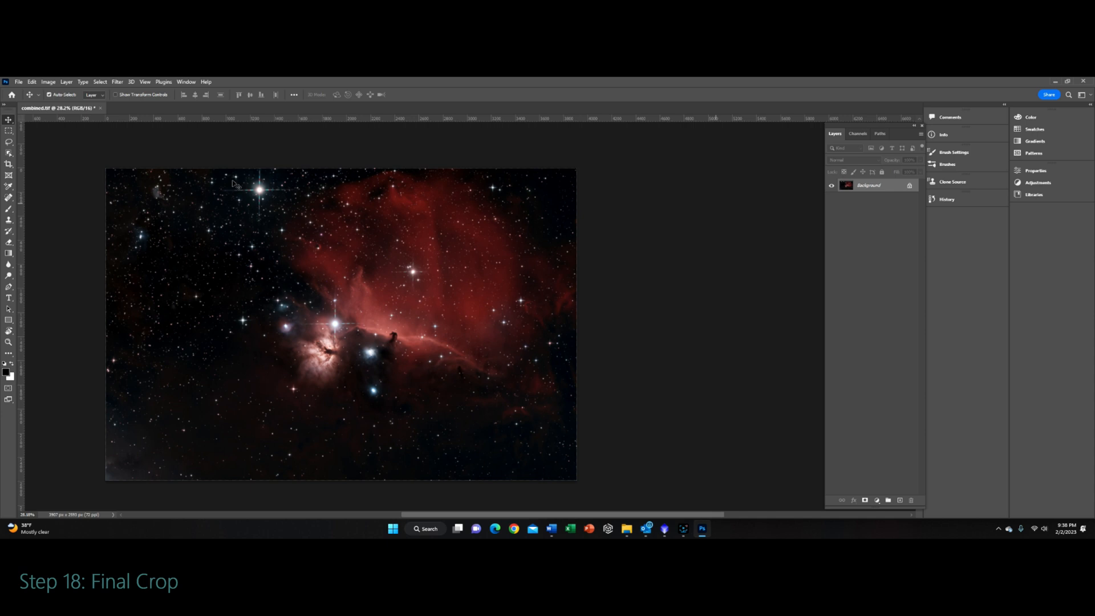
pyautogui.click(19, 81)
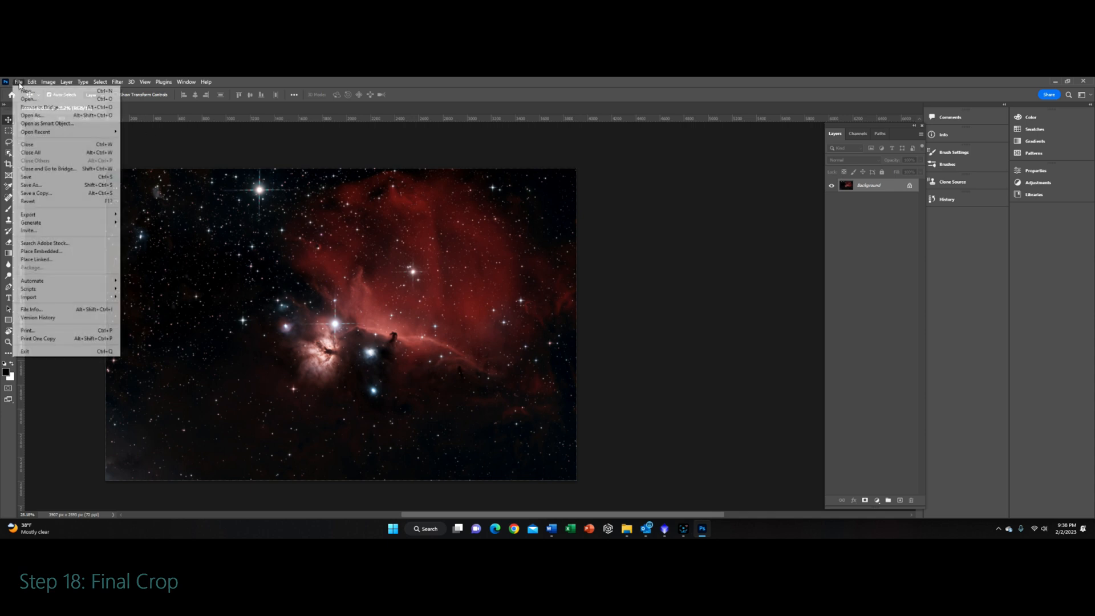
pyautogui.click(35, 103)
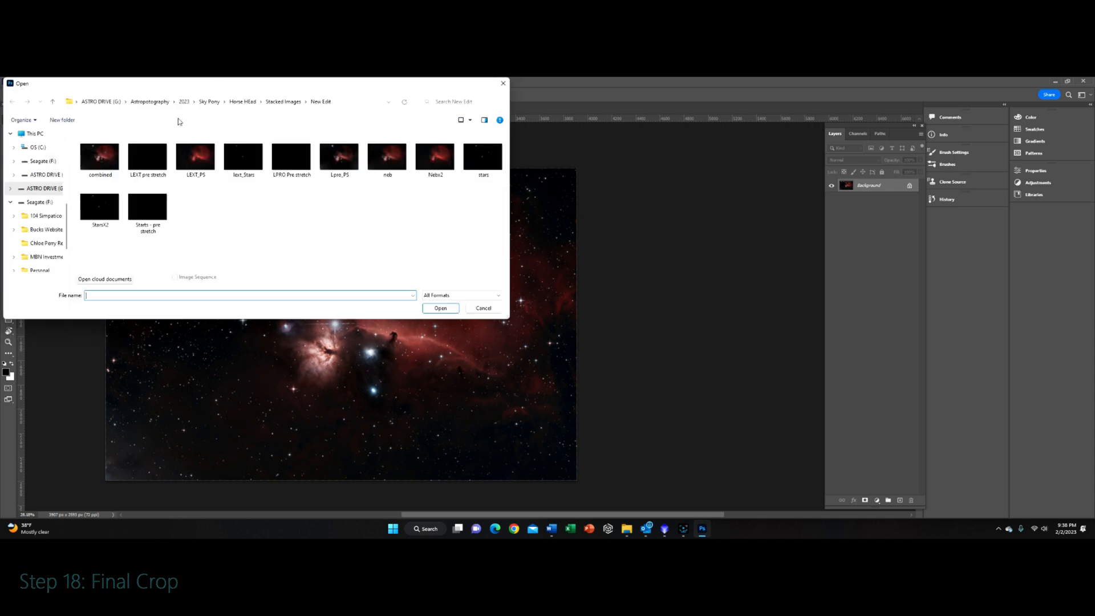
pyautogui.click(149, 102)
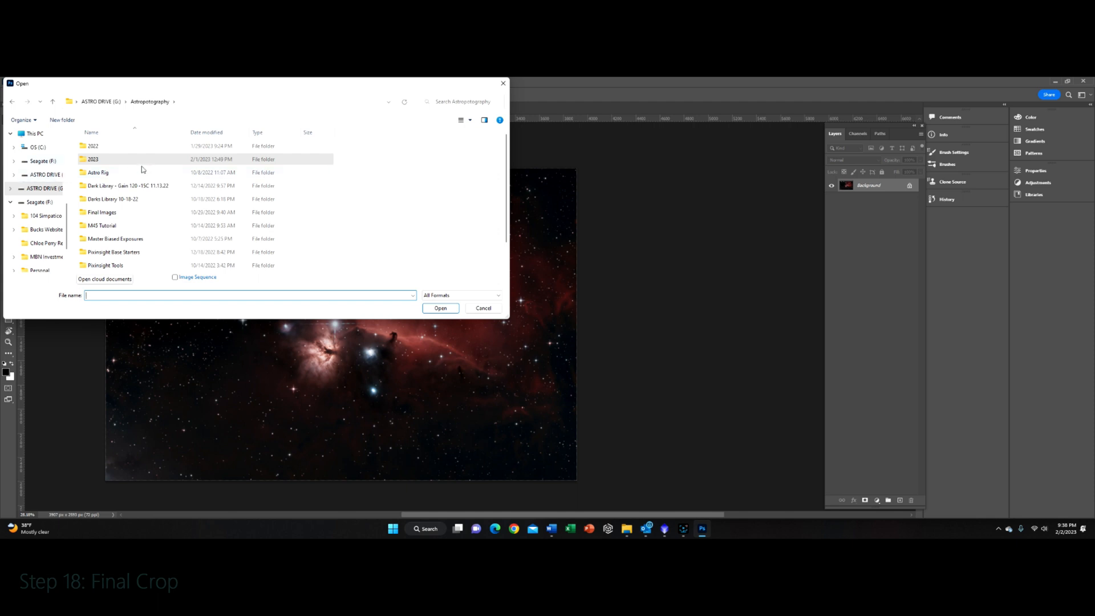
pyautogui.click(98, 102)
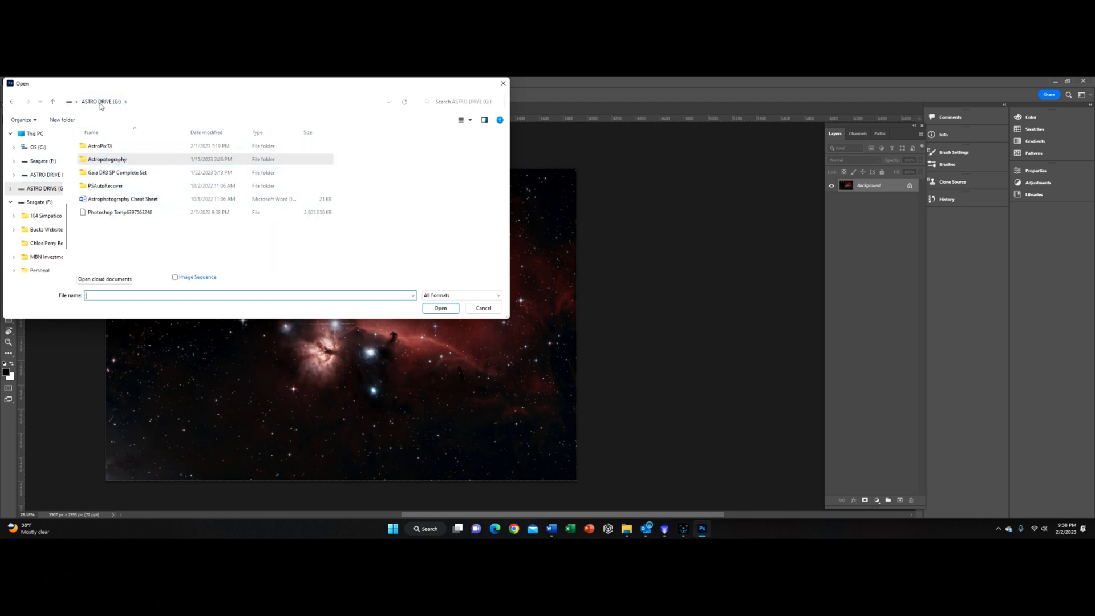
pyautogui.doubleClick(121, 161)
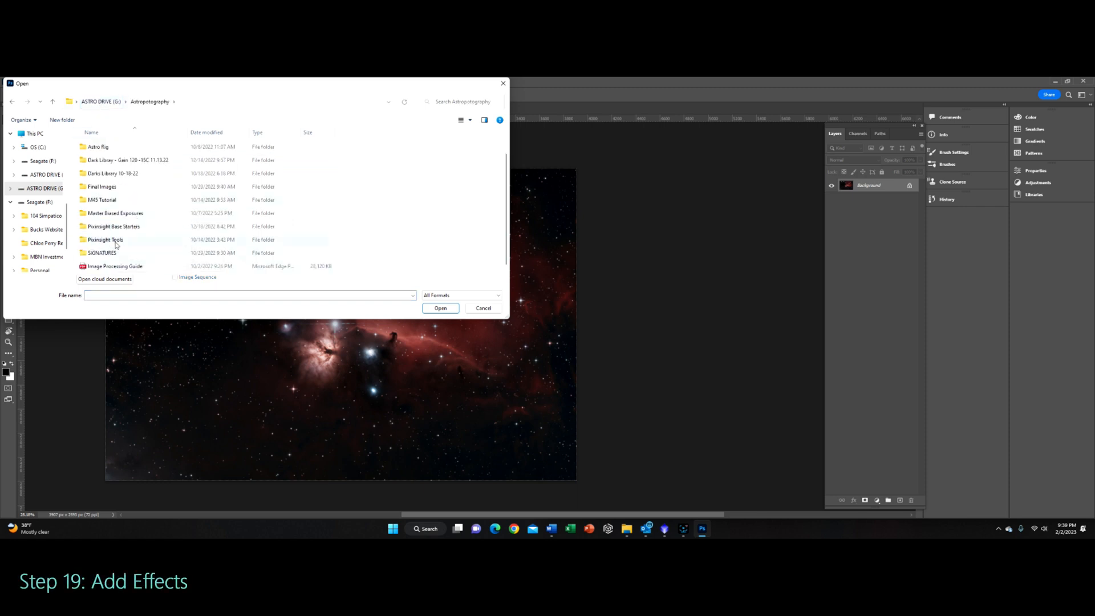
pyautogui.doubleClick(103, 253)
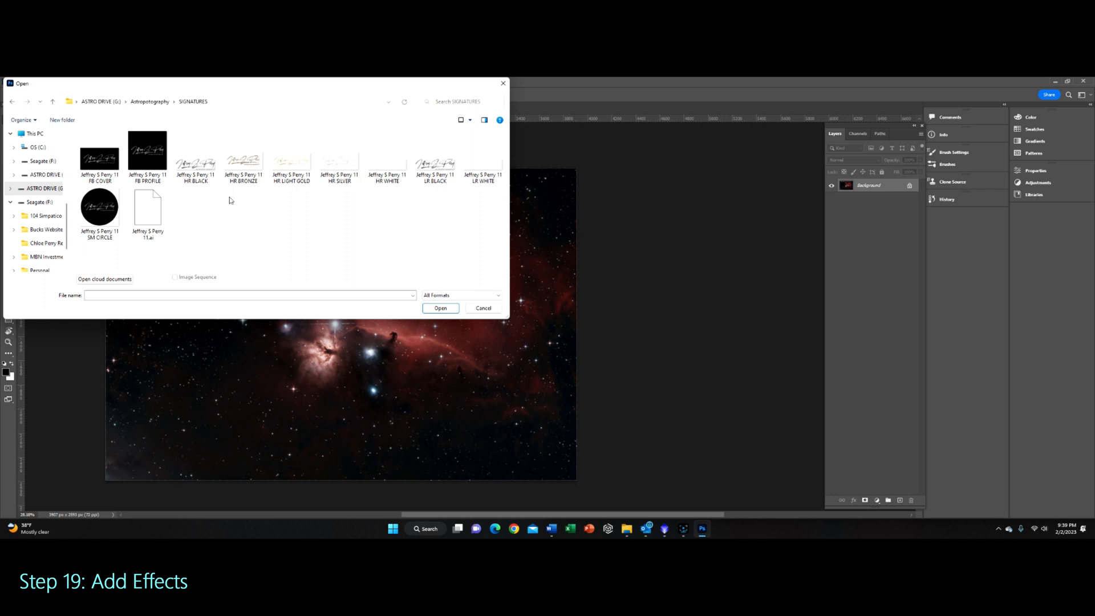
pyautogui.doubleClick(342, 166)
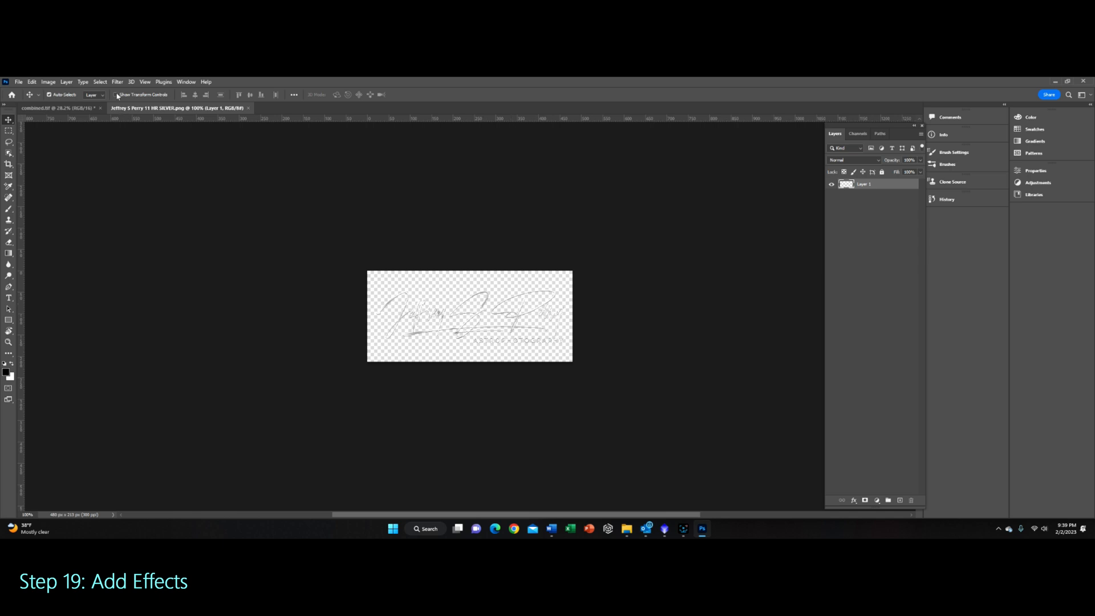
# Step: Reduce the signature image's size with Image Size and return to the combined.tif document
pyautogui.click(39, 84)
pyautogui.moveTo(47, 85)
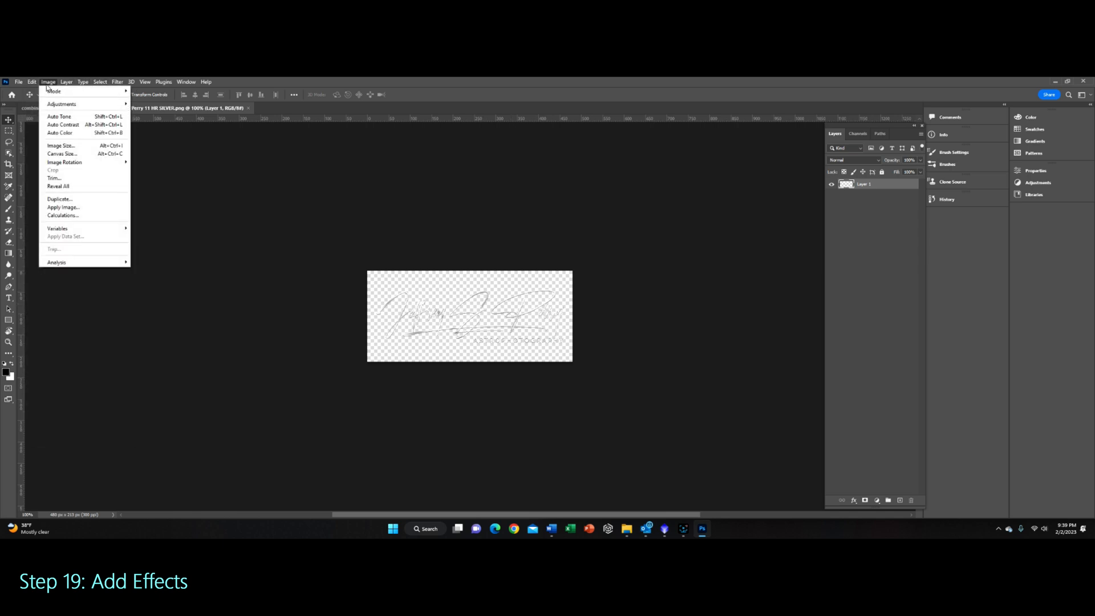
pyautogui.click(77, 150)
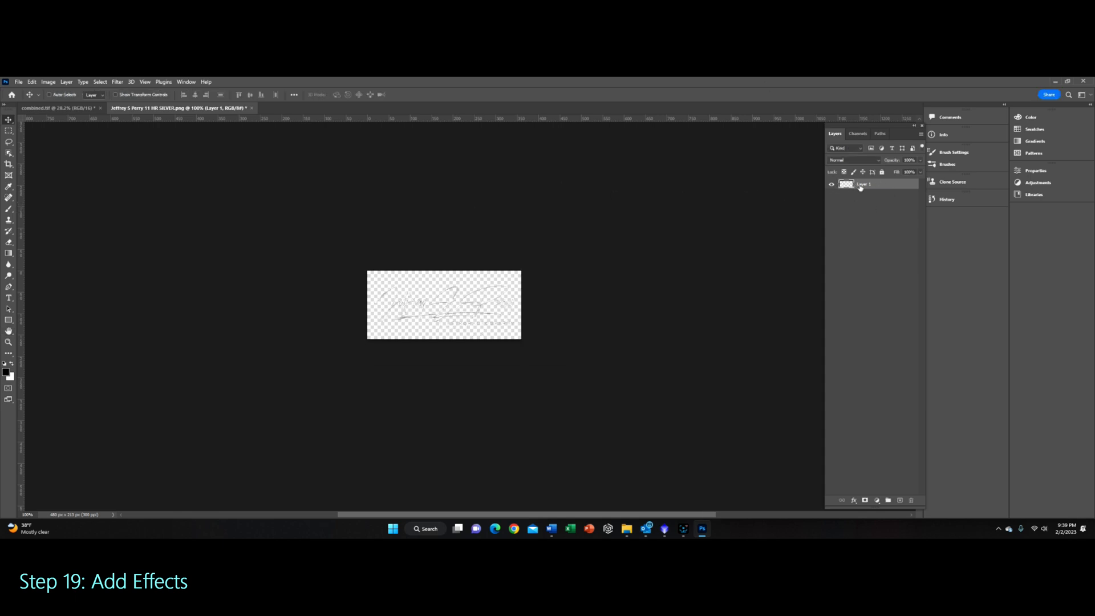
pyautogui.click(93, 110)
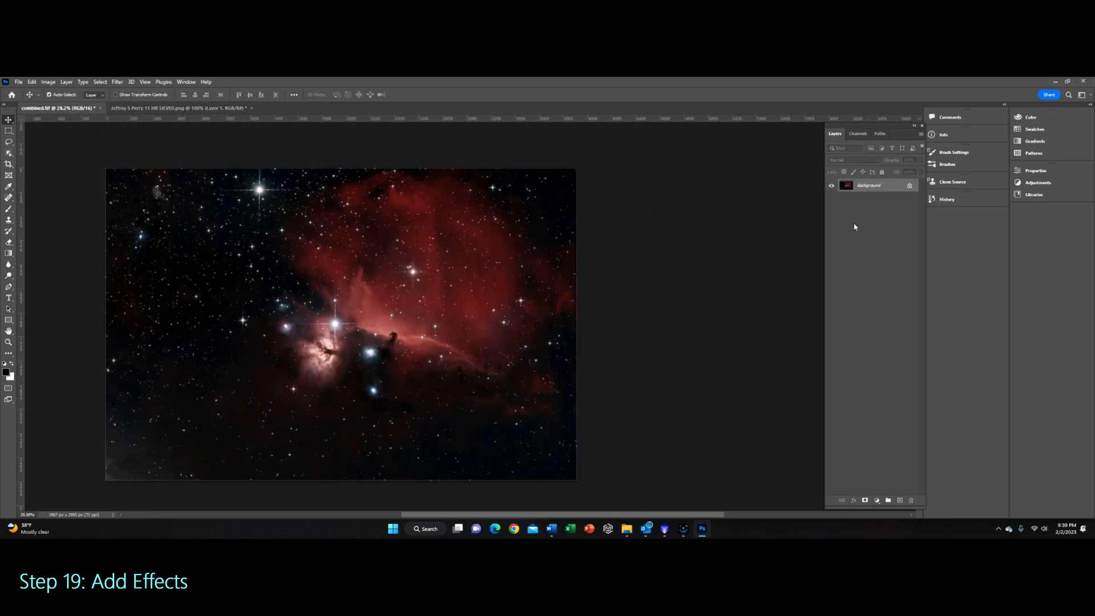
# Step: Paste the copied signature into the nebula image as a new layer and position it in the lower-right corner
pyautogui.hotkey('ctrl', 'v')
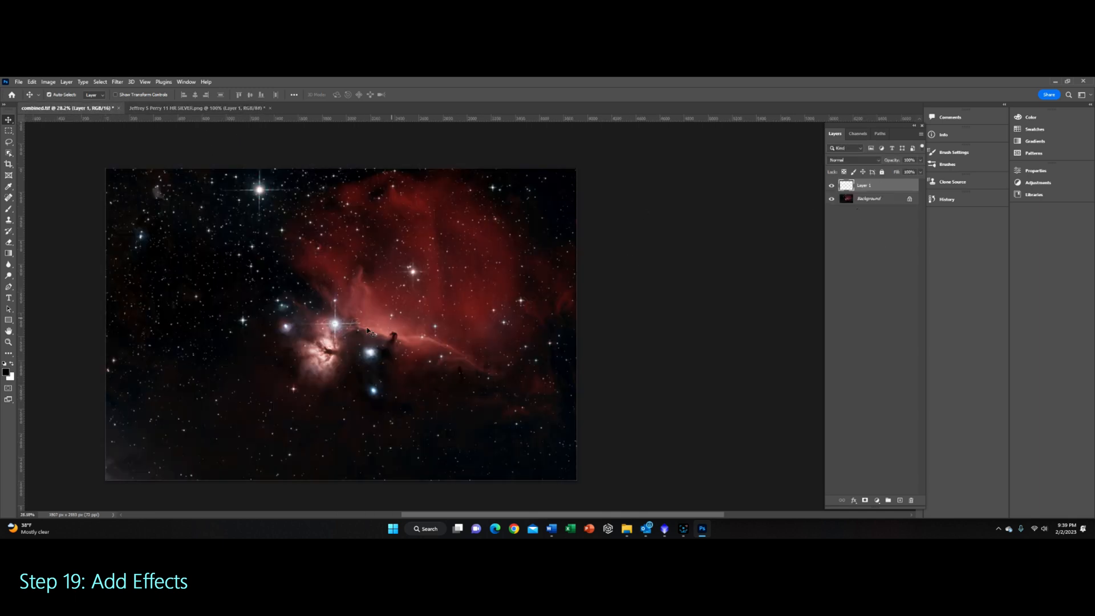
pyautogui.moveTo(341, 328); pyautogui.dragTo(370, 331)
pyautogui.click(338, 323)
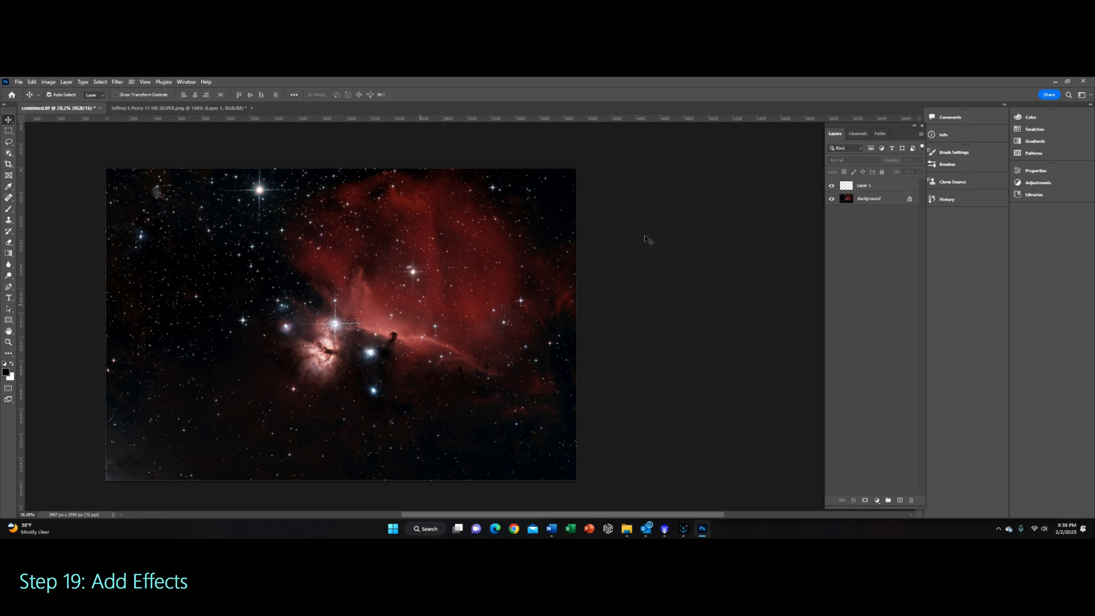
pyautogui.click(882, 186)
pyautogui.moveTo(340, 326)
pyautogui.mouseDown()
pyautogui.moveTo(392, 314)
pyautogui.moveTo(545, 470)
pyautogui.mouseUp()
pyautogui.click(340, 327)
pyautogui.click(341, 325)
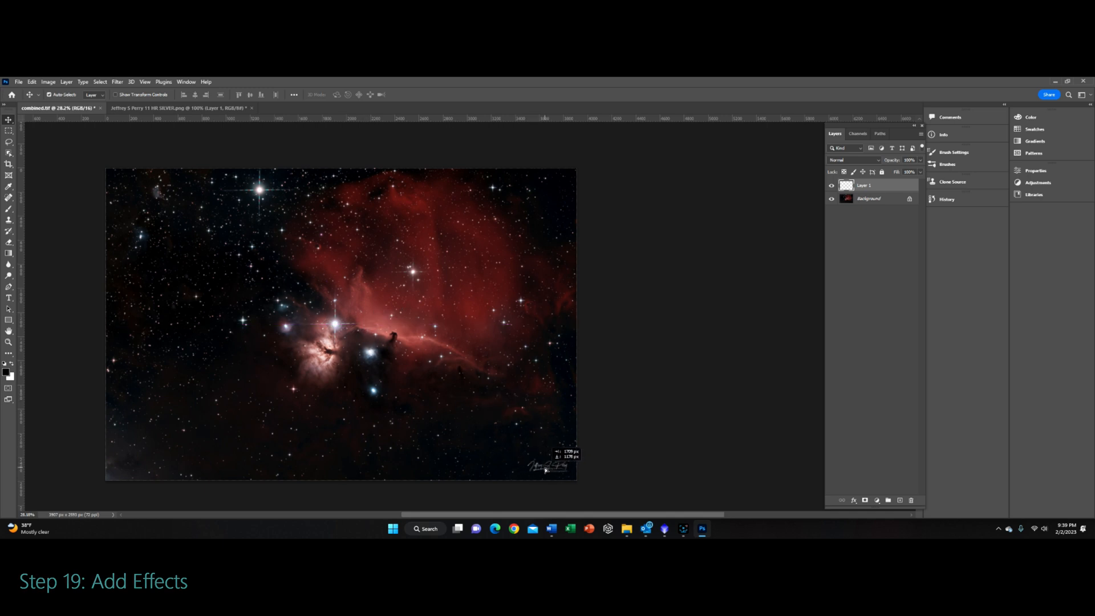
pyautogui.click(697, 388)
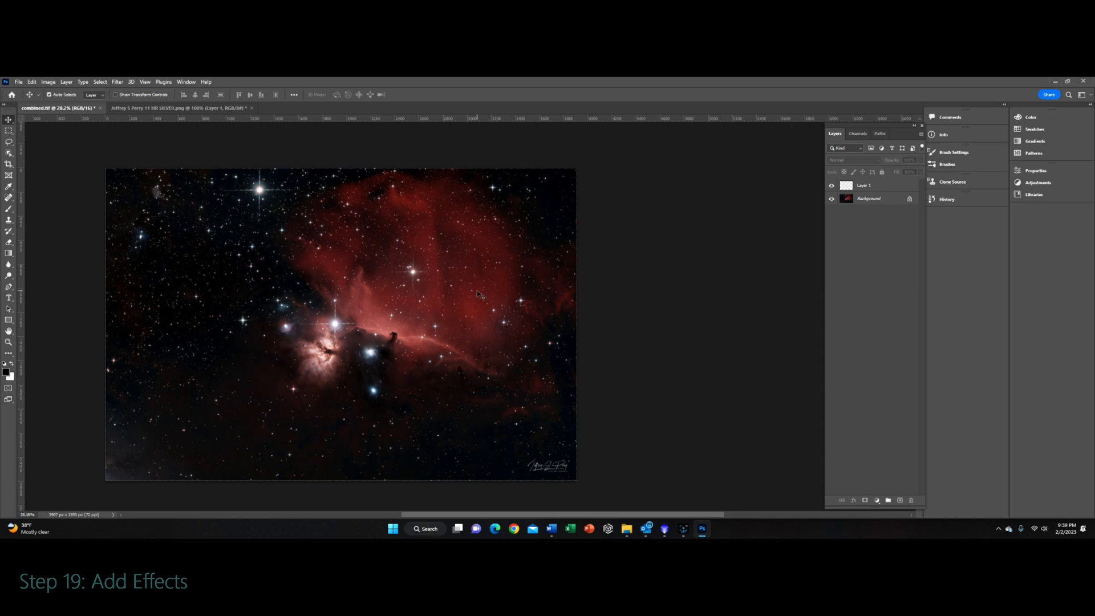
pyautogui.click(19, 82)
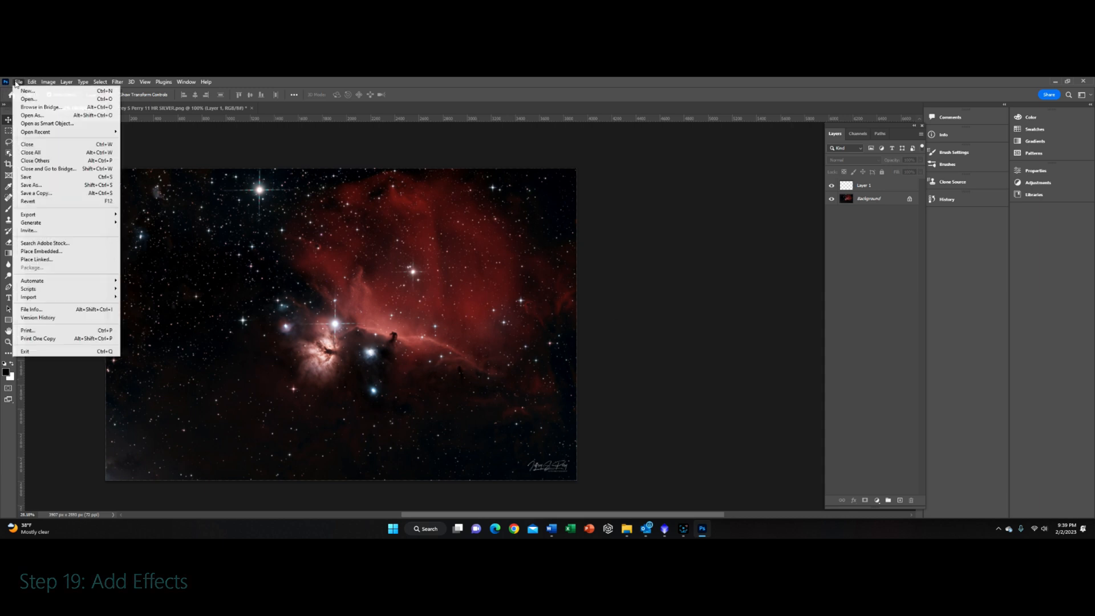
pyautogui.click(662, 220)
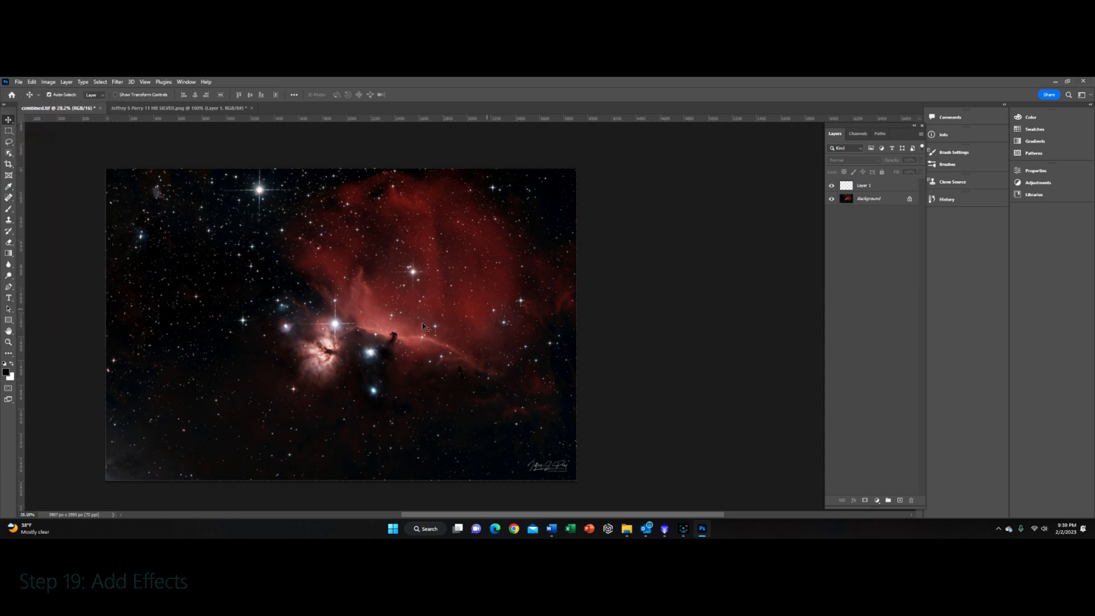
pyautogui.scroll(1, 382, 317)
pyautogui.scroll(-2, 382, 318)
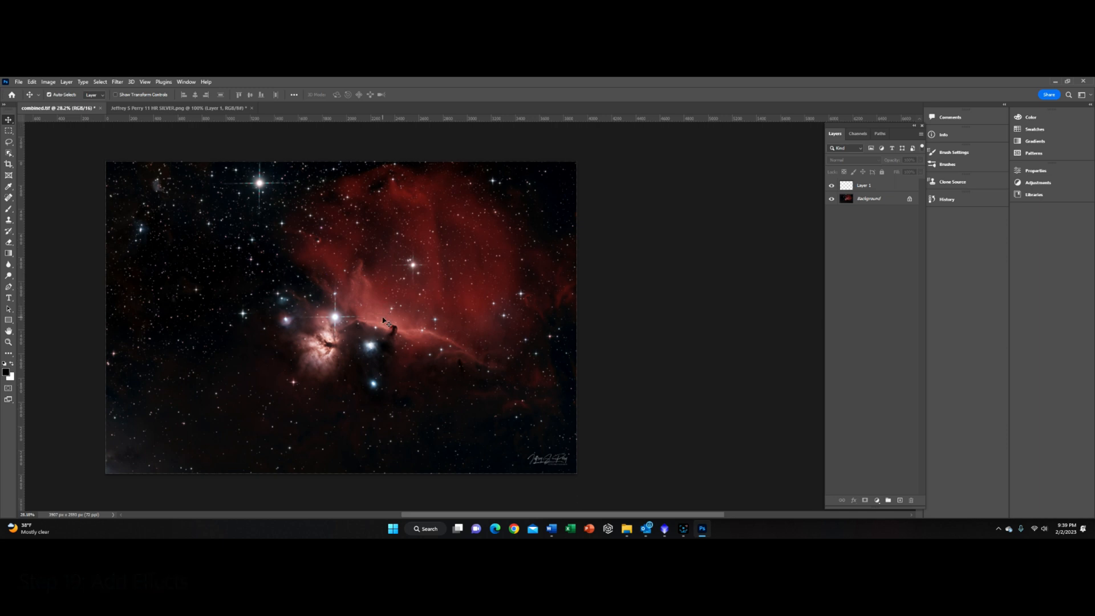
pyautogui.scroll(2, 382, 318)
pyautogui.scroll(-1, 382, 318)
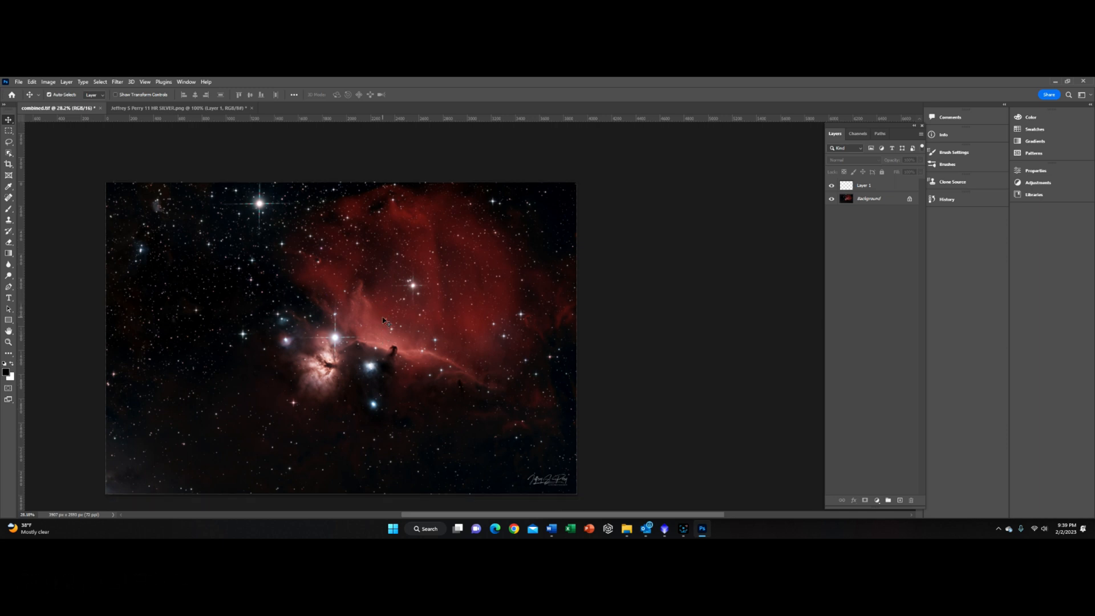
pyautogui.scroll(-2, 383, 320)
pyautogui.scroll(1, 383, 320)
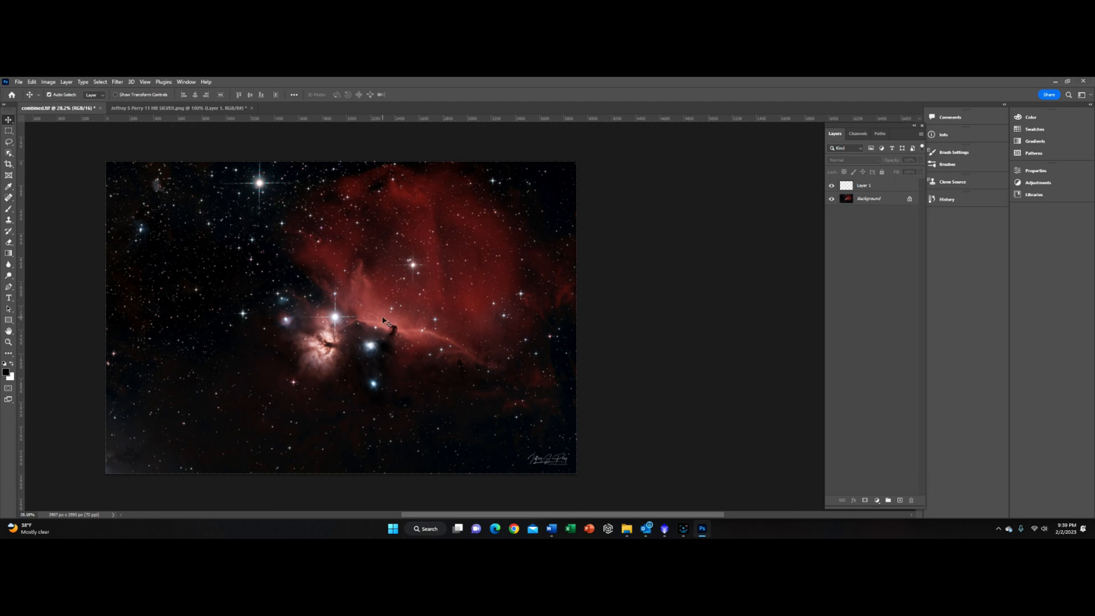